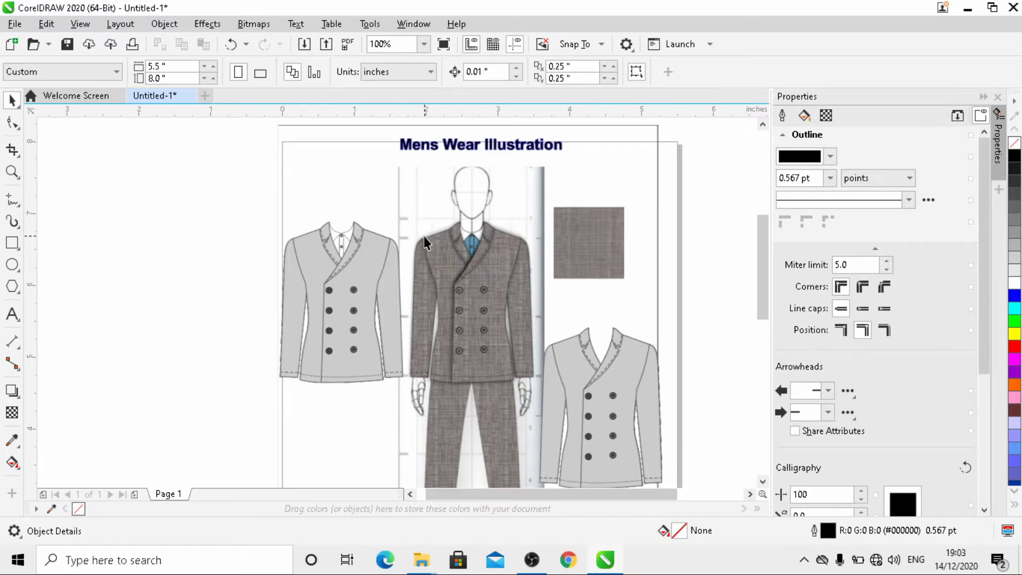
- Examine the finished Mens Wear Illustration, looking closely at the suited figure, the flat jackets and the fabric swatch
scroll(423, 235, "down", 1)
scroll(427, 237, "up", 2)
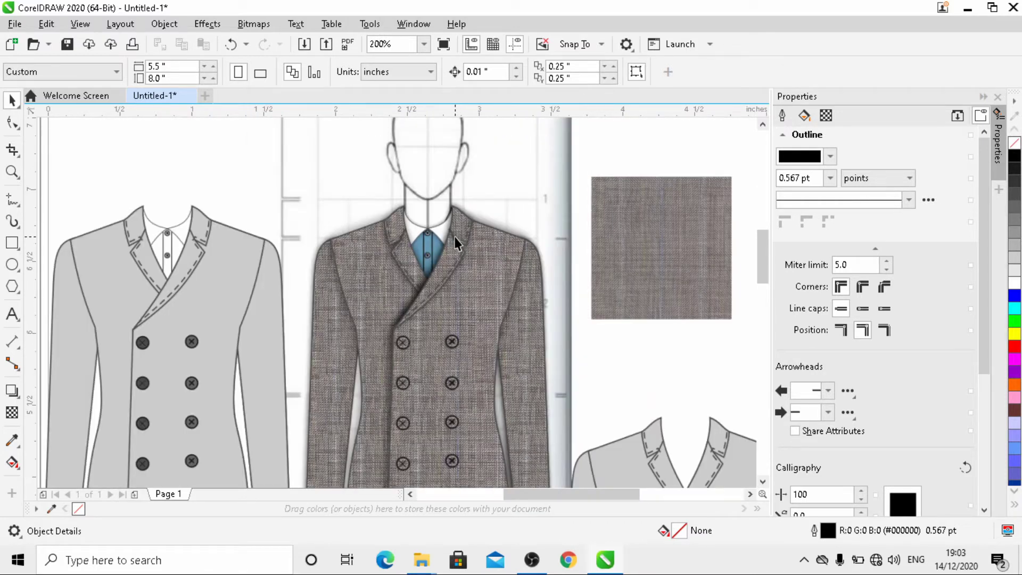
scroll(455, 243, "down", 2)
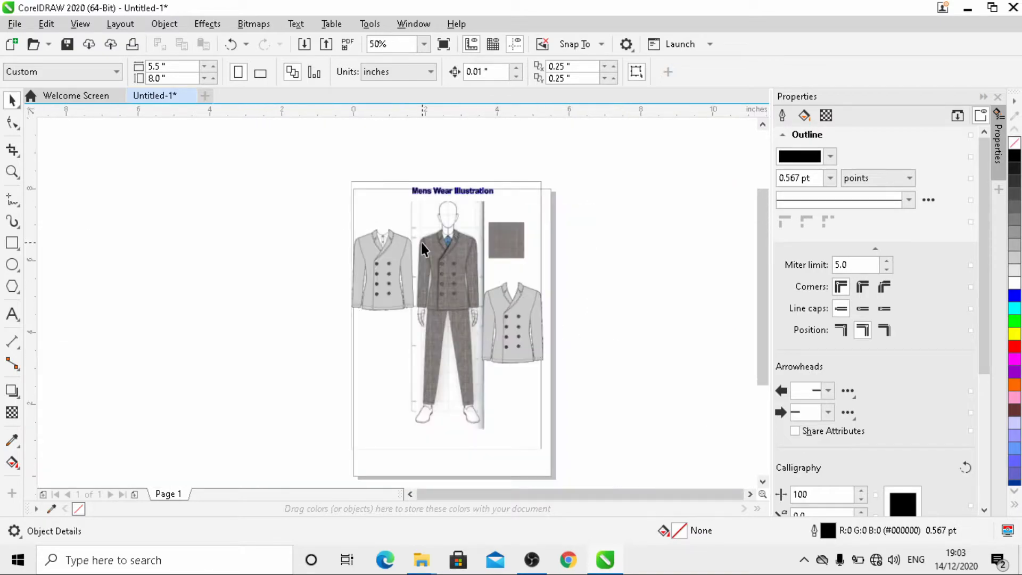
scroll(422, 243, "up", 1)
scroll(477, 257, "up", 1)
scroll(477, 257, "down", 1)
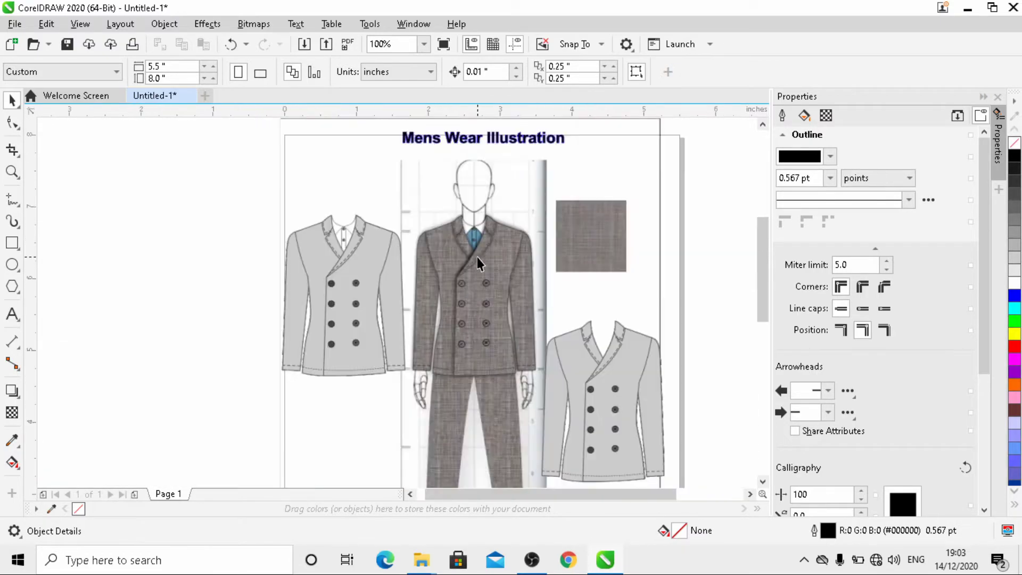
scroll(486, 203, "up", 1)
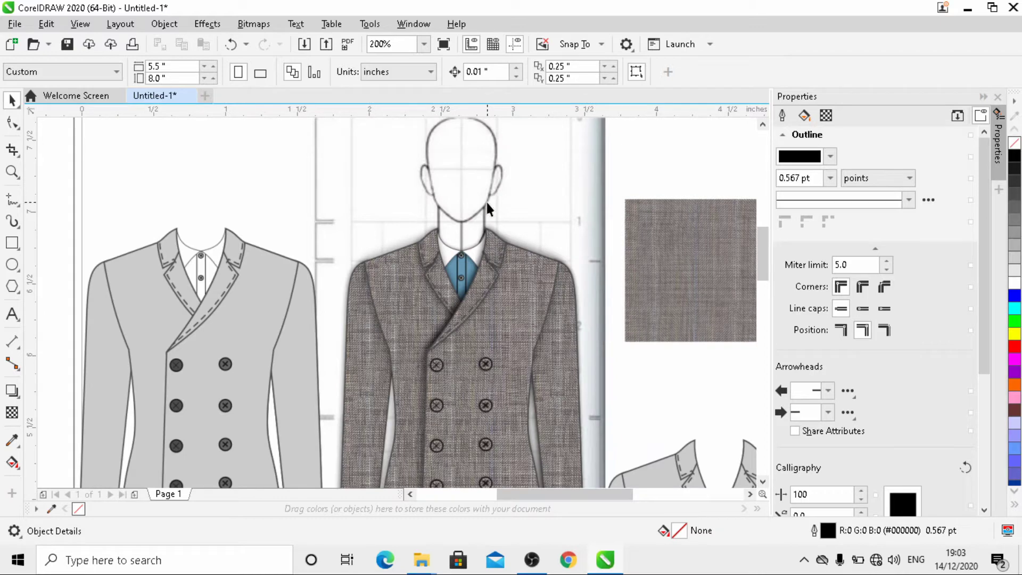
scroll(425, 231, "down", 1)
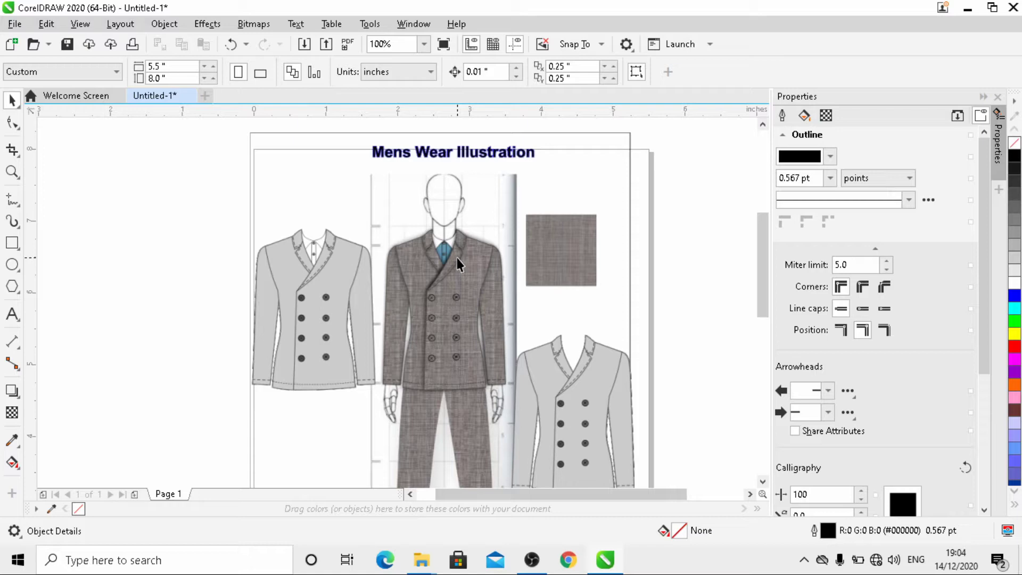
- Create a new document named "mens illustration" with the Custom preset, CMYK color mode, 5.5 by 8.0 inches portrait and 500 dpi
left_click(15, 24)
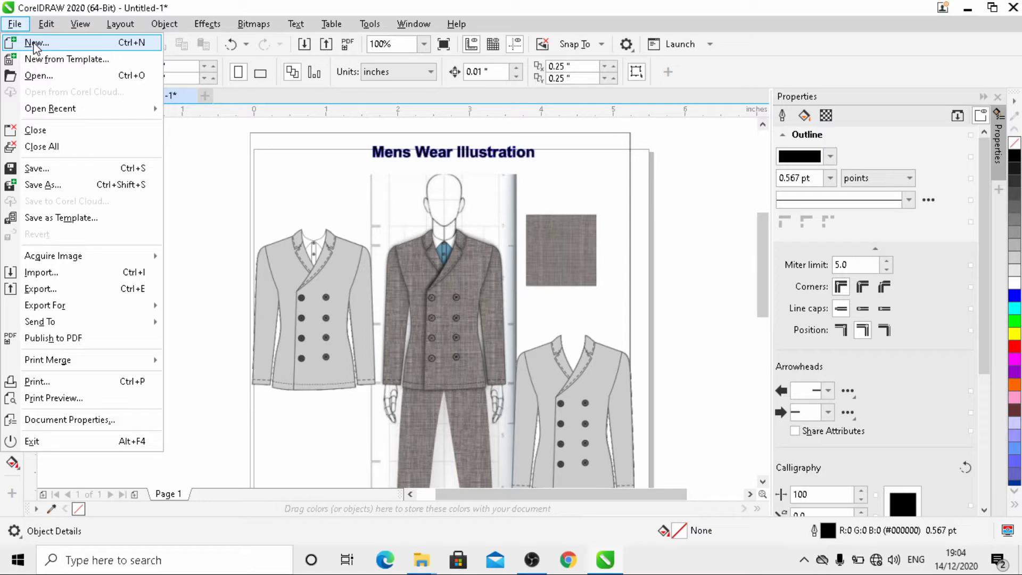
left_click(36, 45)
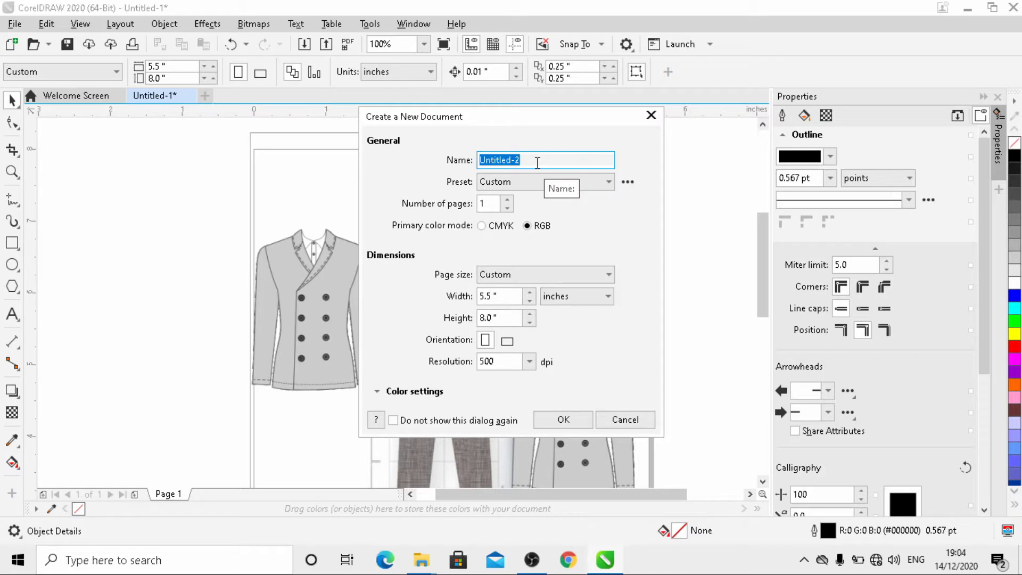
type("mens illustra")
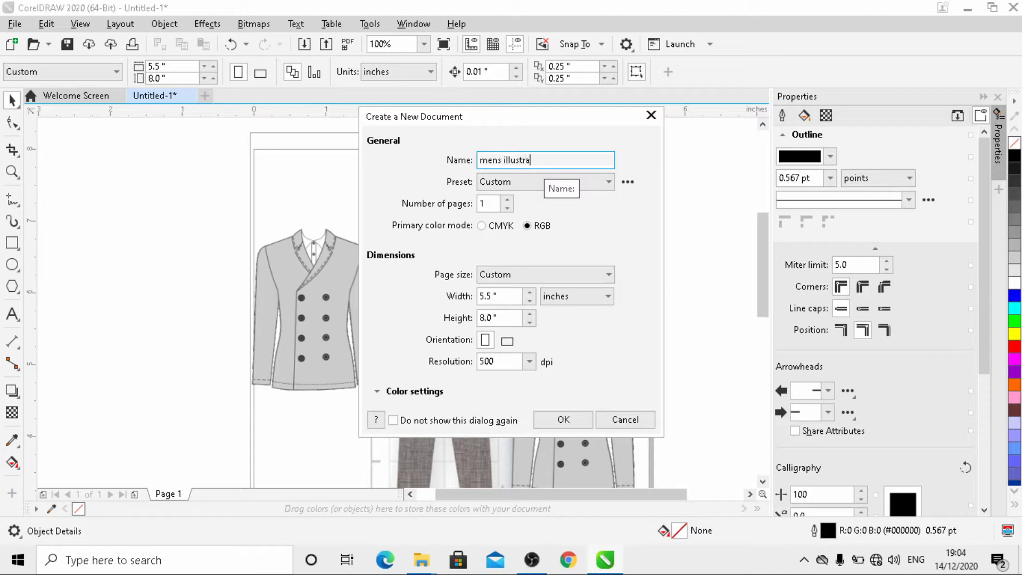
type("tion")
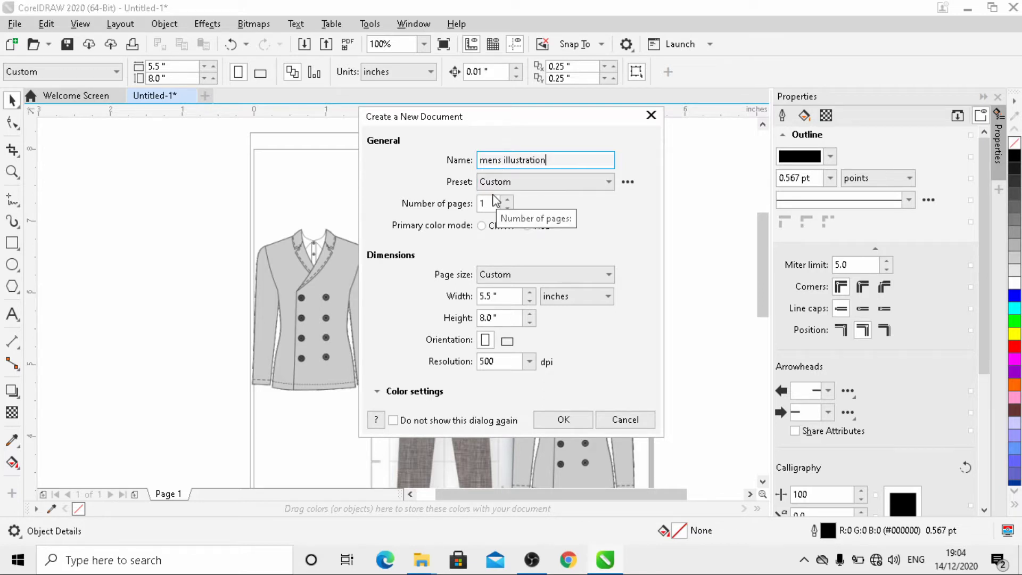
left_click(608, 182)
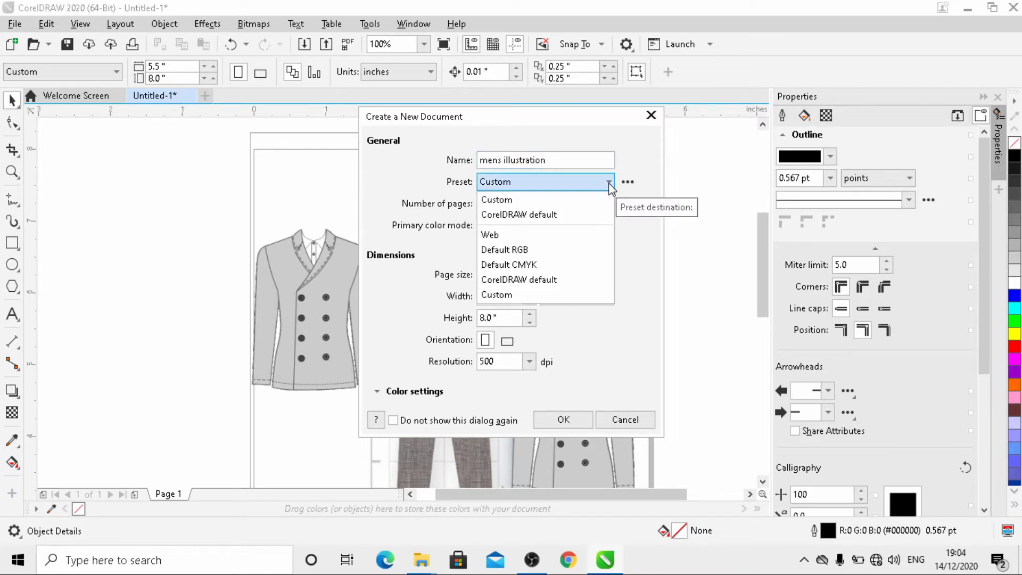
left_click(521, 201)
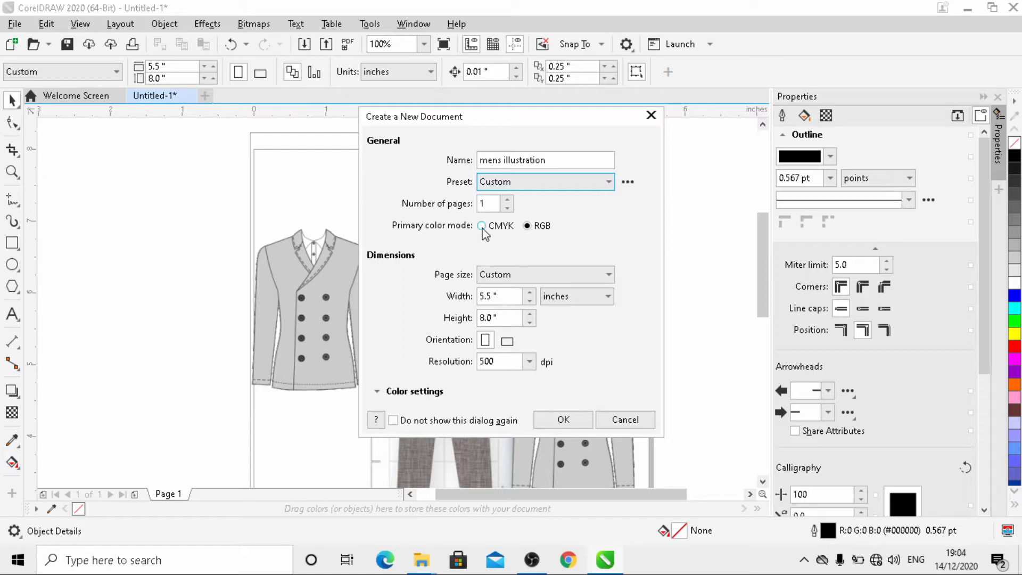
left_click(482, 228)
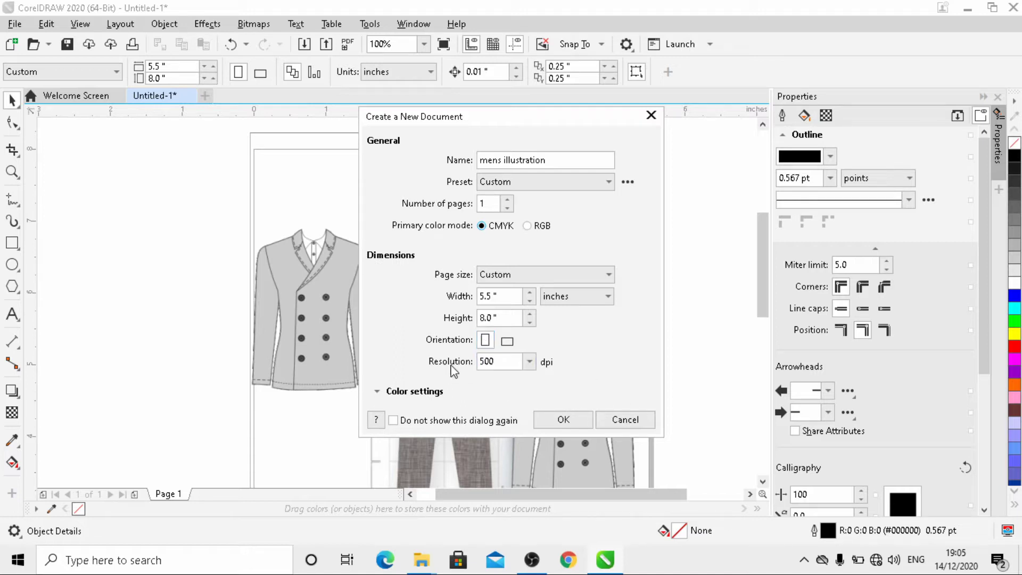
left_click(491, 362)
left_click(563, 420)
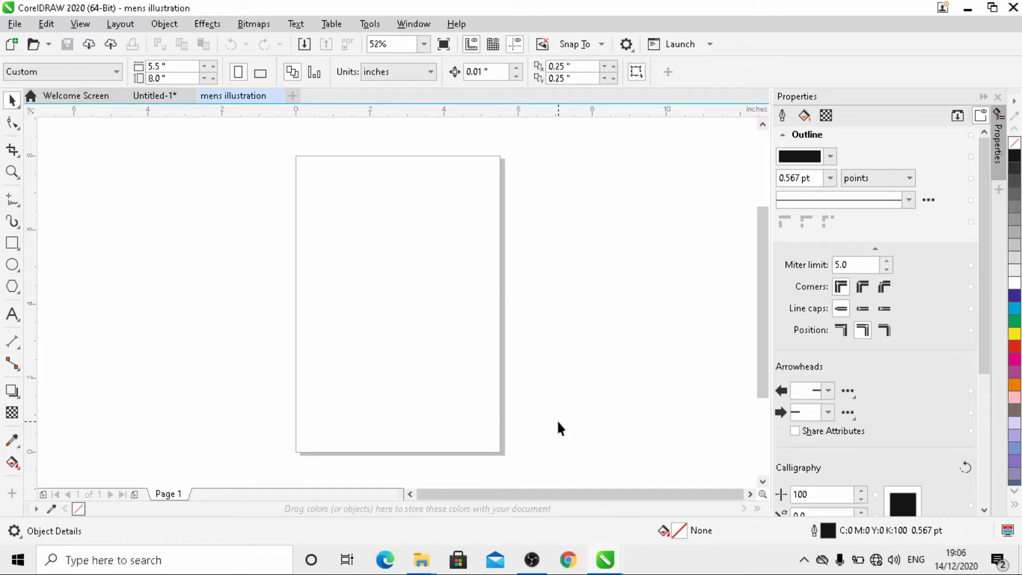
- Import the Mens Croquies image from the "Croquies for illustration" folder on drive E: and place it on the page
left_click(14, 24)
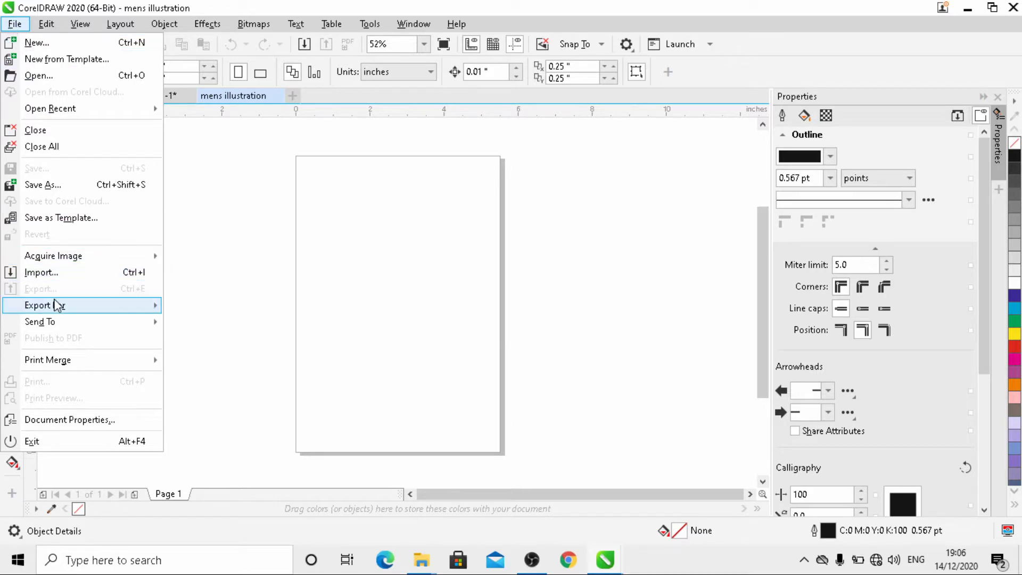
left_click(58, 275)
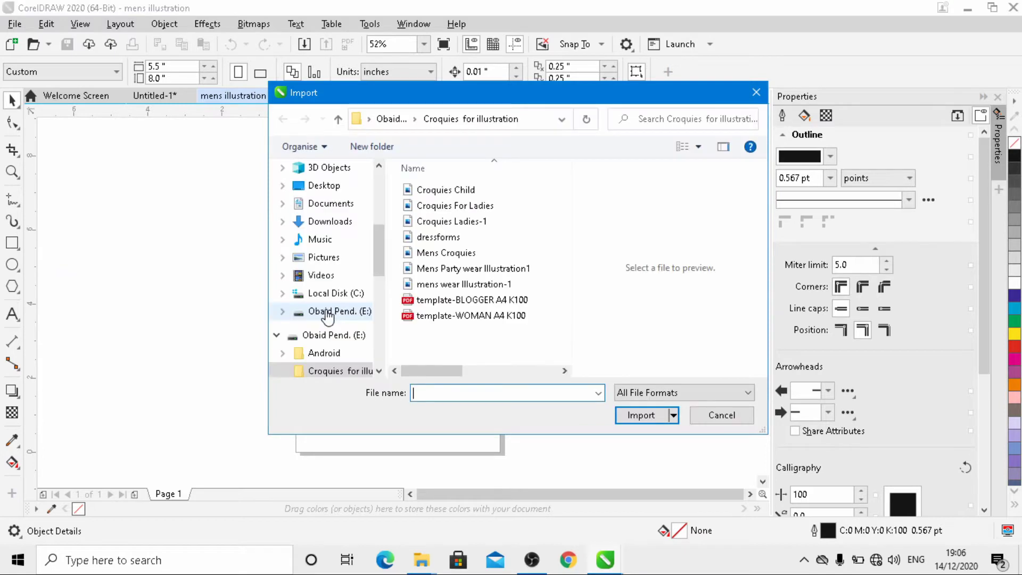
left_click(327, 313)
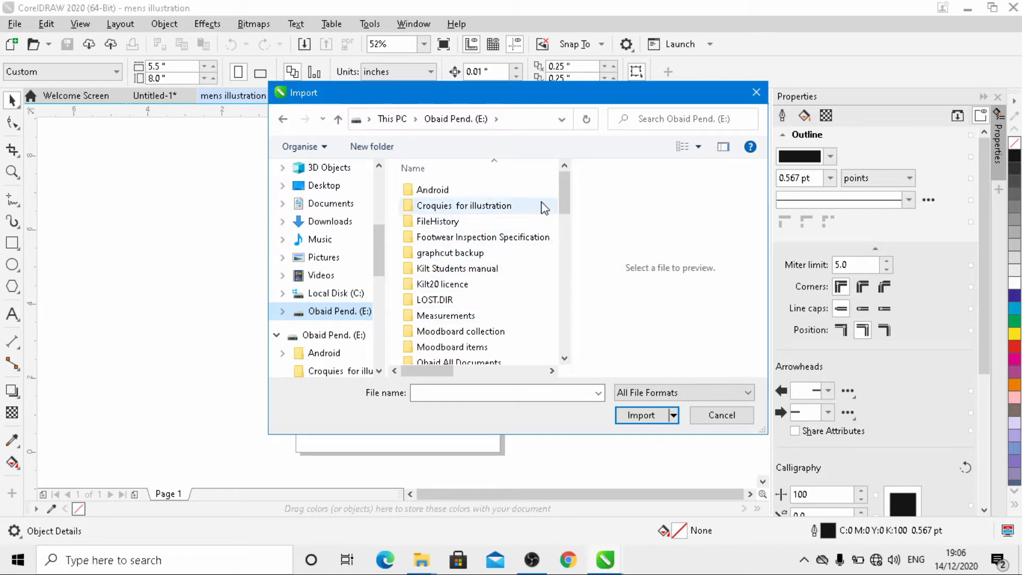
double_click(453, 207)
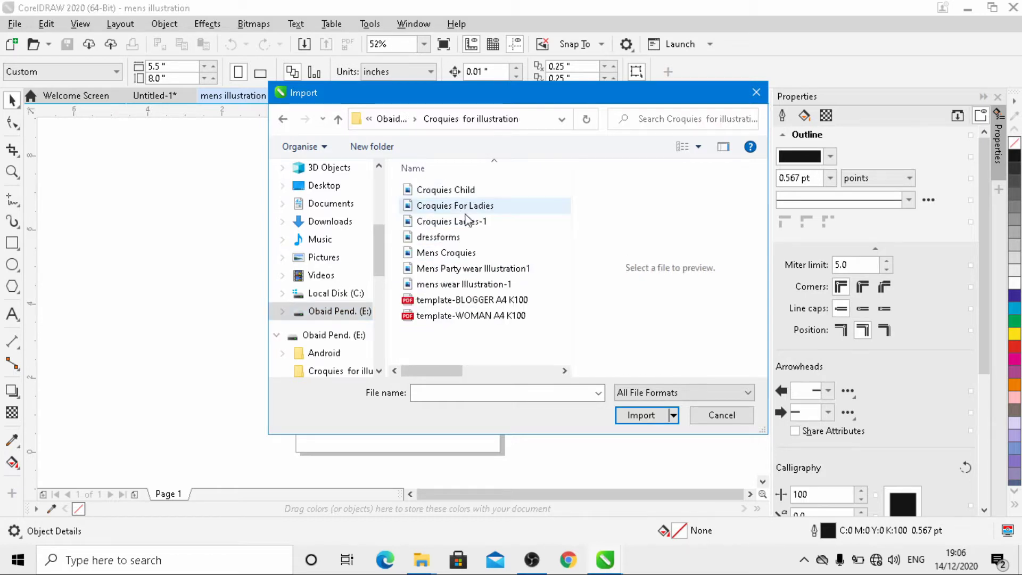
left_click(441, 257)
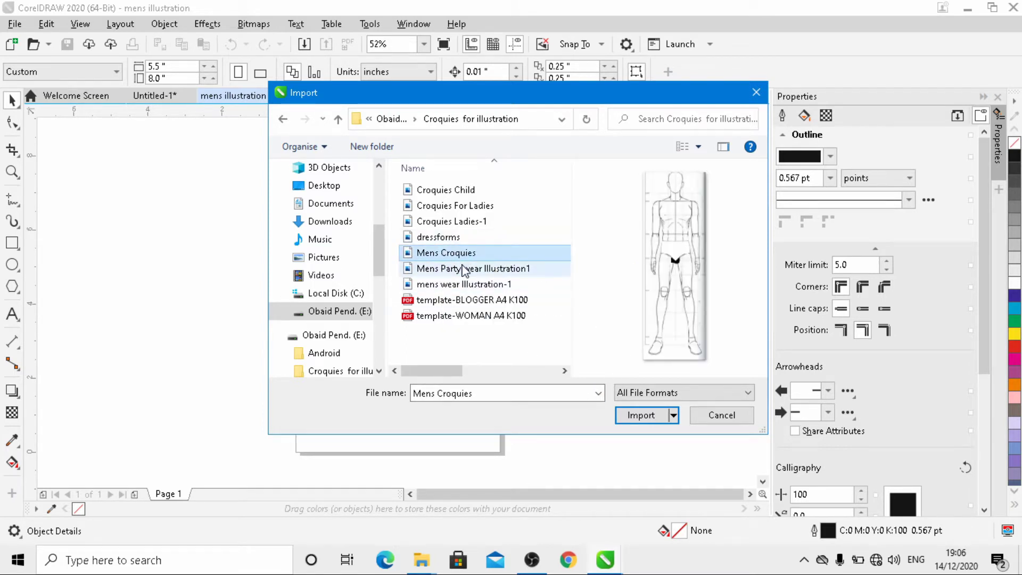
left_click(637, 414)
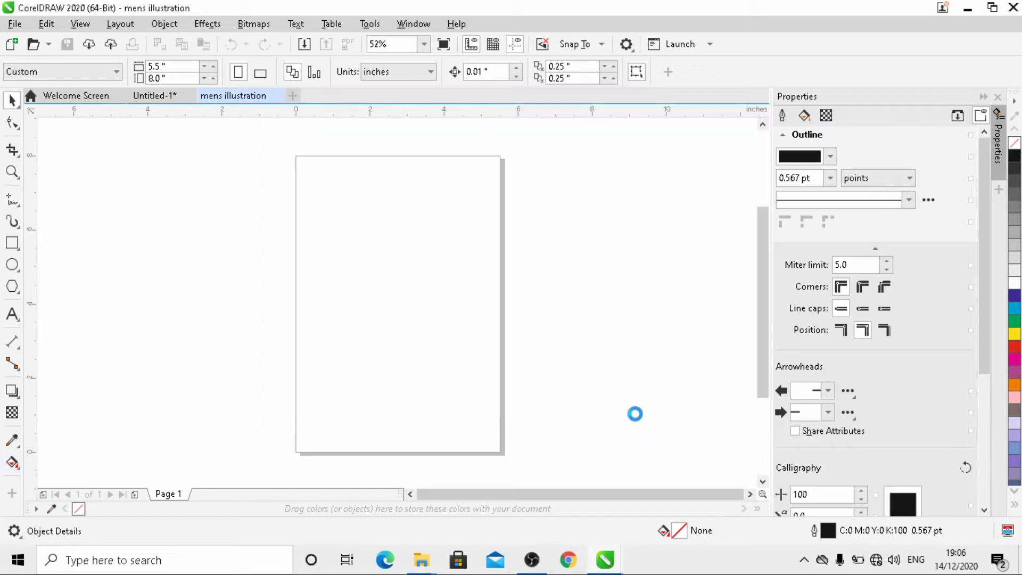
left_click(371, 235)
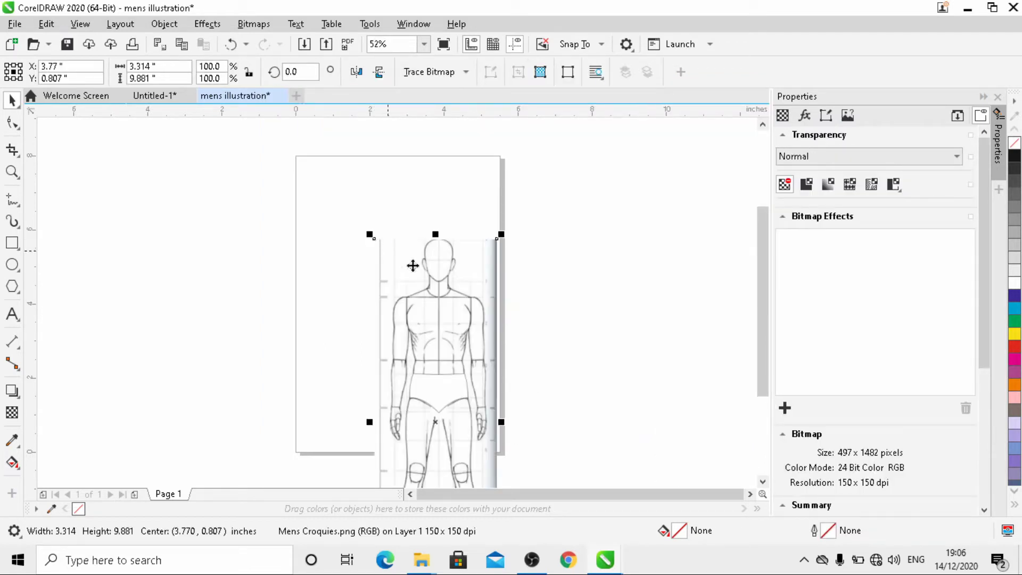
- Scale the croquis proportionally to about 2.58 by 7.70 inches and position it near the page's center so it fits inside
left_click_drag(444, 347, 397, 252)
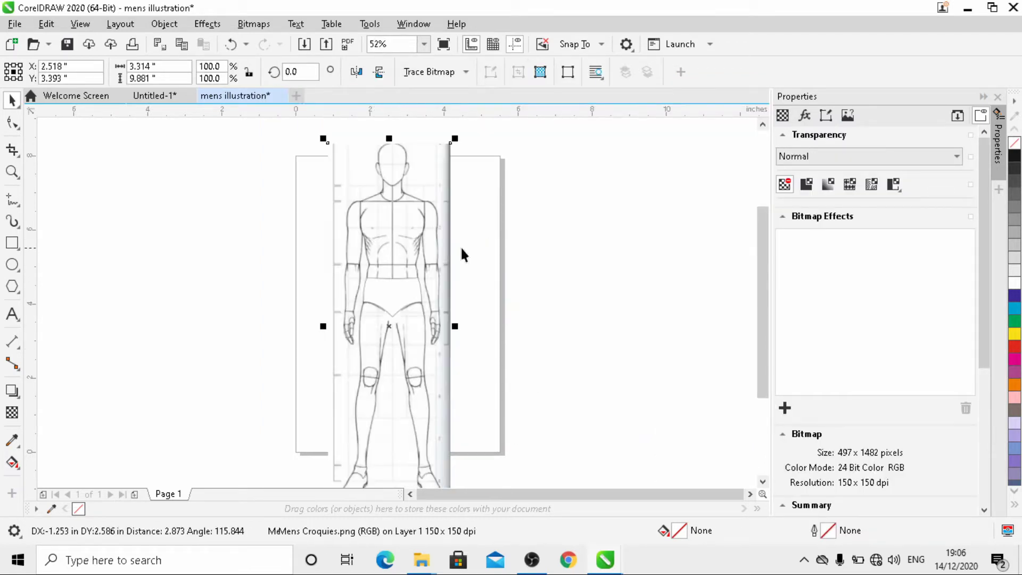
scroll(461, 249, "down", 3)
left_click_drag(392, 192, 392, 205)
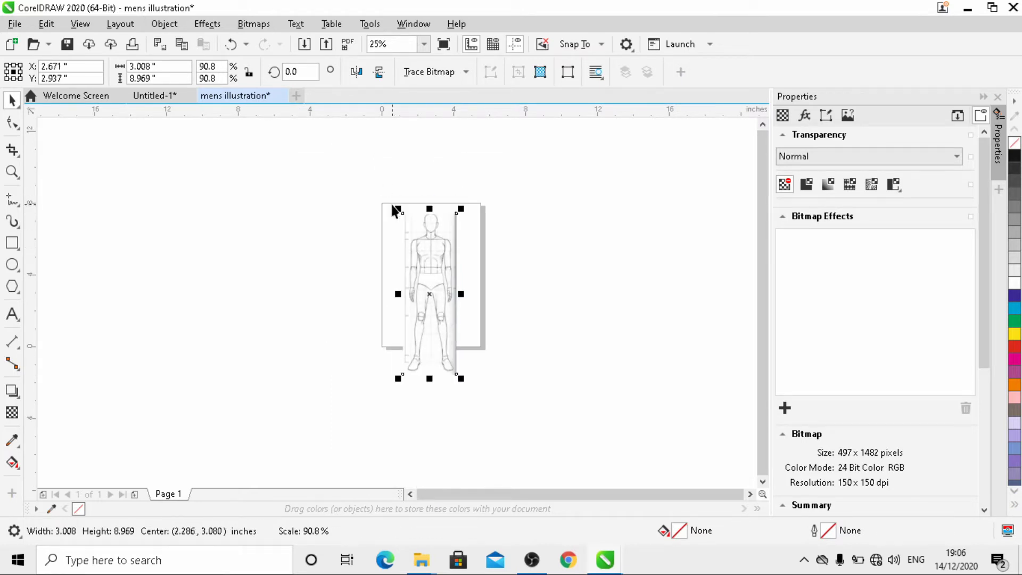
left_click_drag(458, 379, 449, 351)
scroll(426, 274, "up", 2)
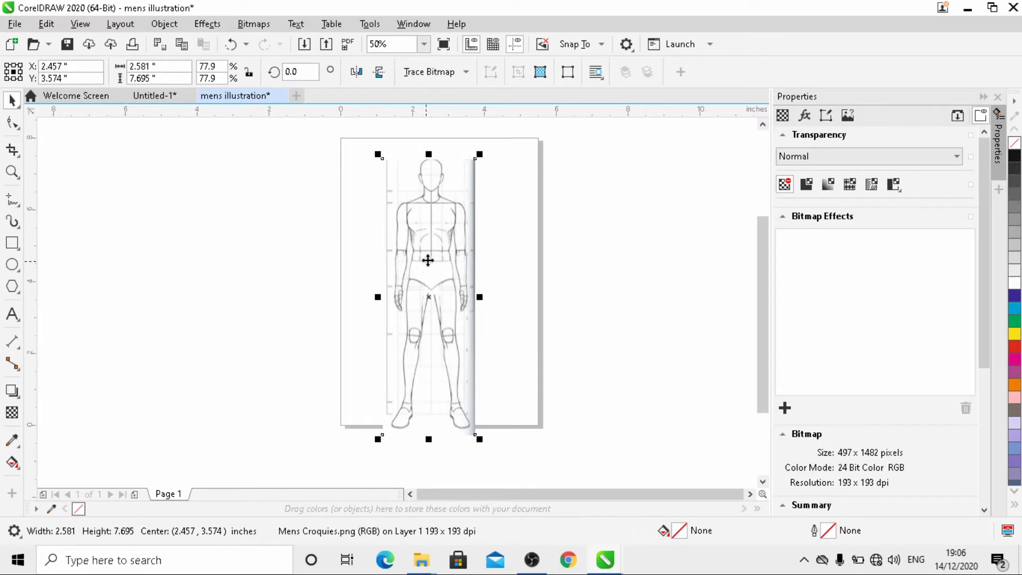
mouse_move(428, 260)
left_mouse_down()
mouse_move(445, 256)
mouse_move(440, 244)
left_mouse_up()
scroll(431, 133, "up", 2)
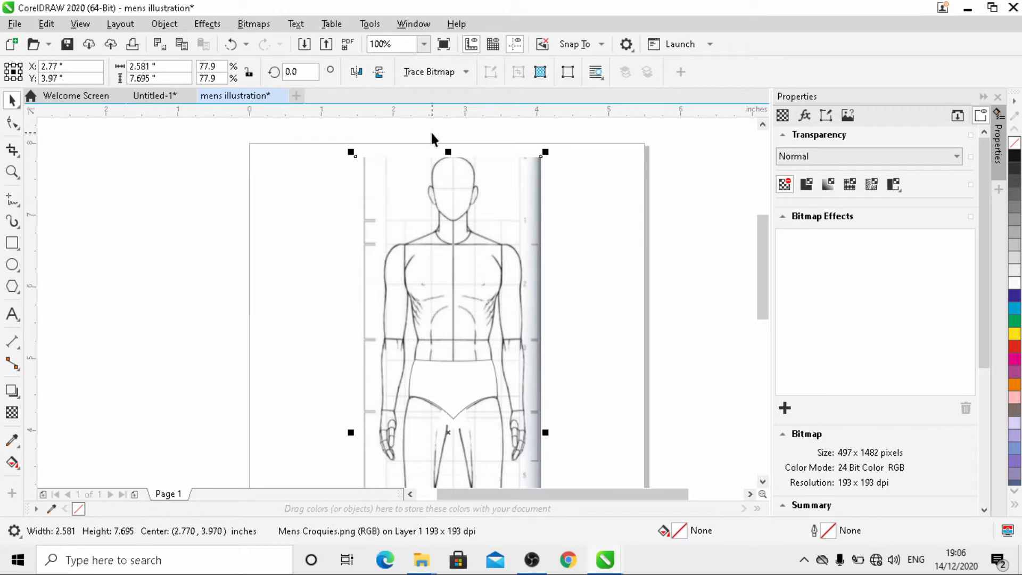
scroll(431, 134, "down", 2)
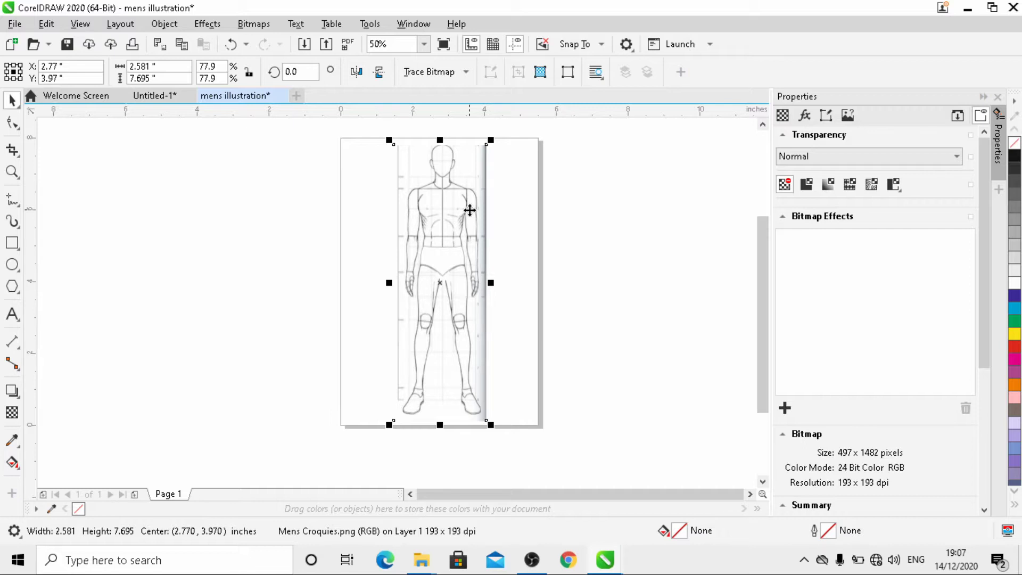
- Lock the croquis image in place on the page and deselect it
right_click(439, 212)
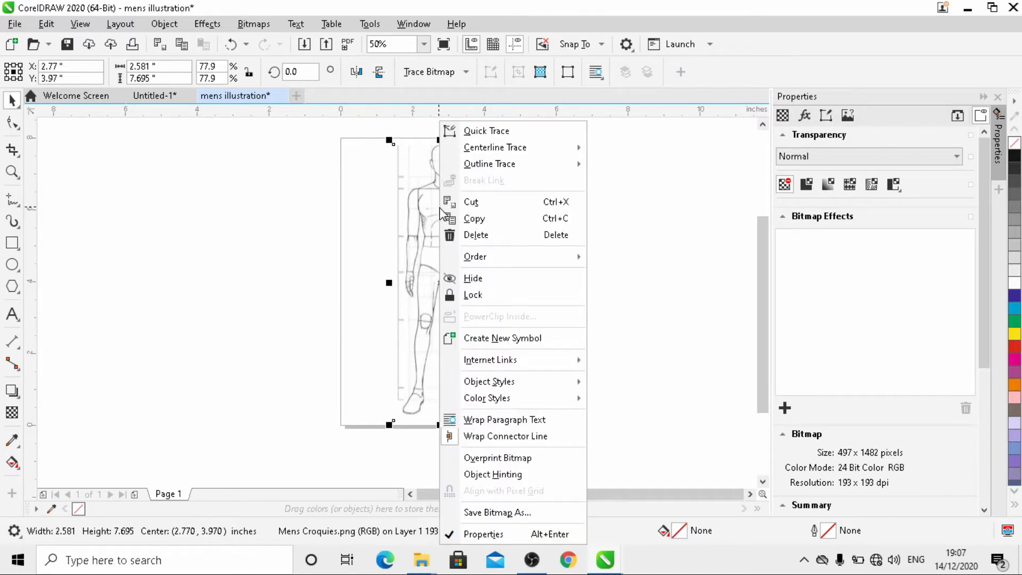
left_click(472, 295)
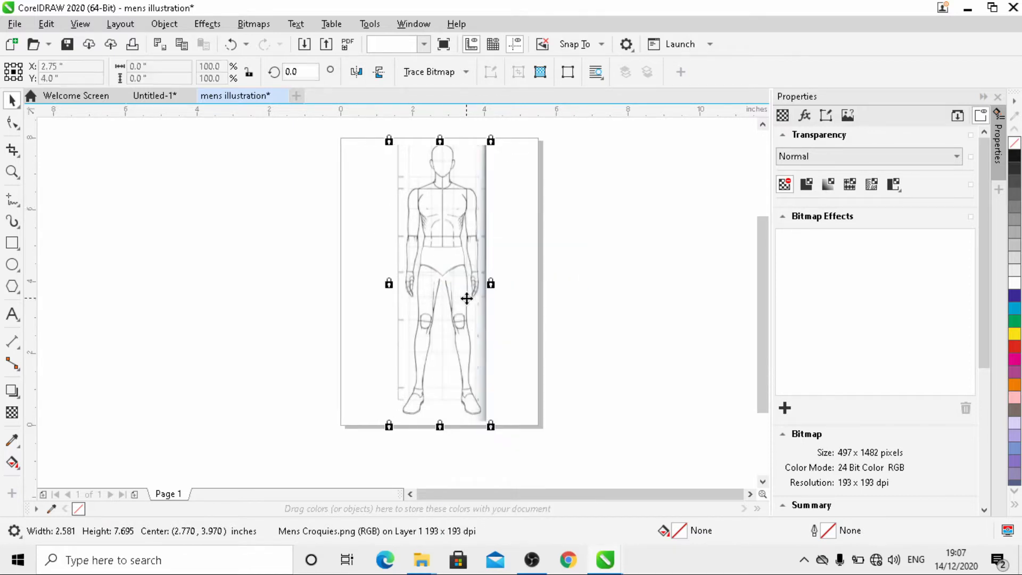
left_click(577, 235)
scroll(445, 152, "up", 1)
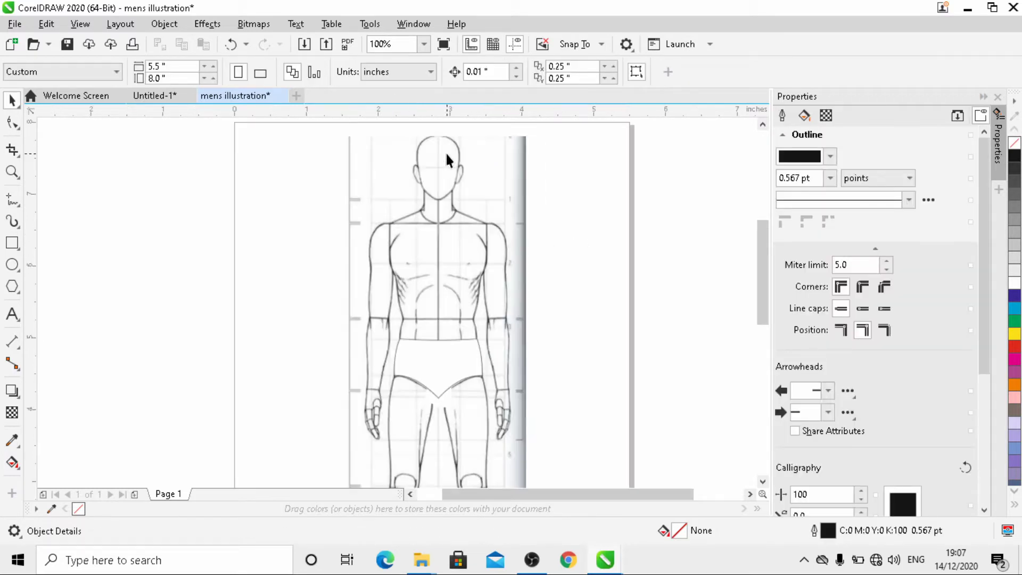
scroll(445, 151, "down", 1)
scroll(412, 234, "down", 1)
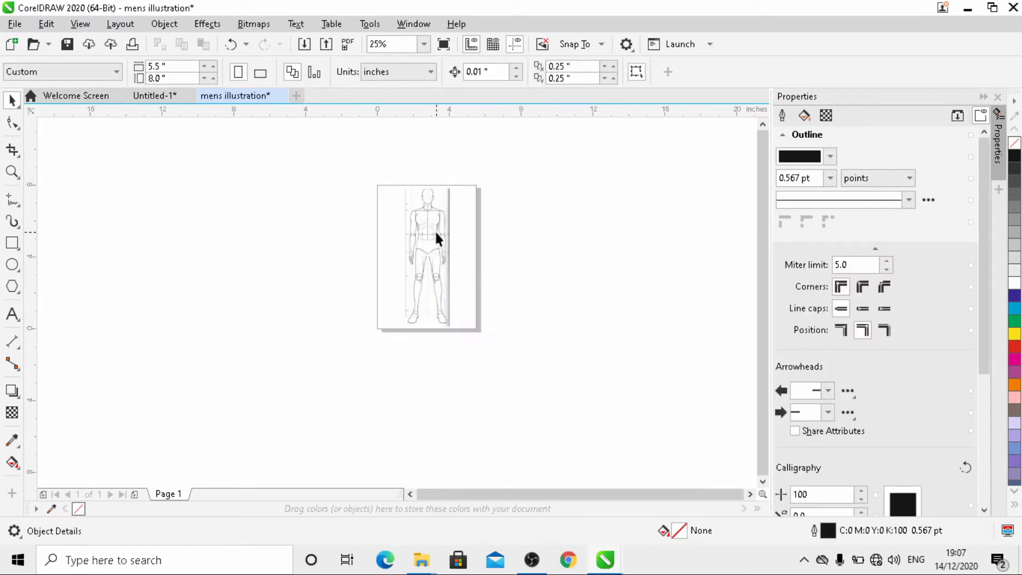
scroll(419, 213, "up", 1)
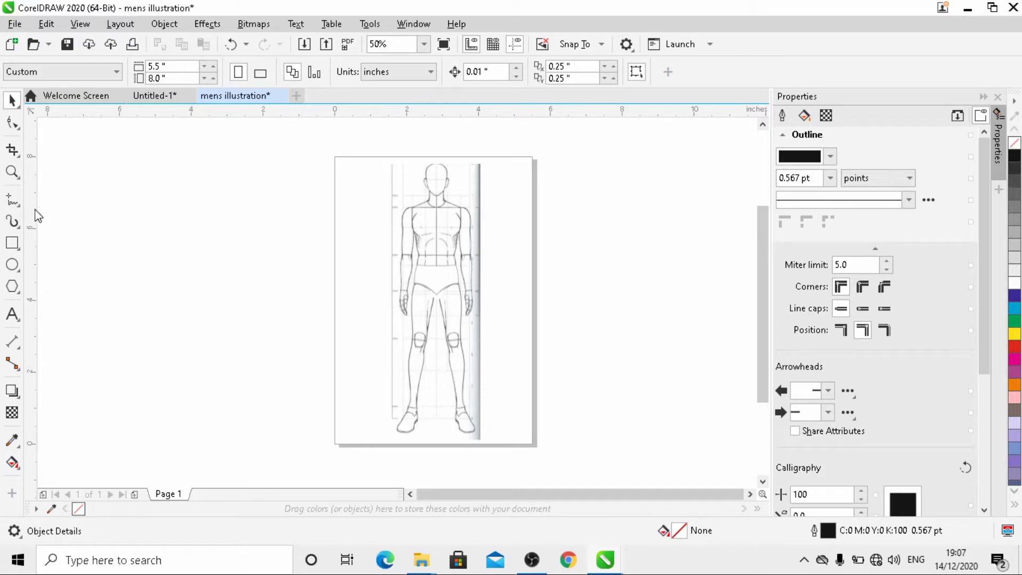
- Show the document's object list and expand Layer 1 to reveal its contents
left_click(164, 26)
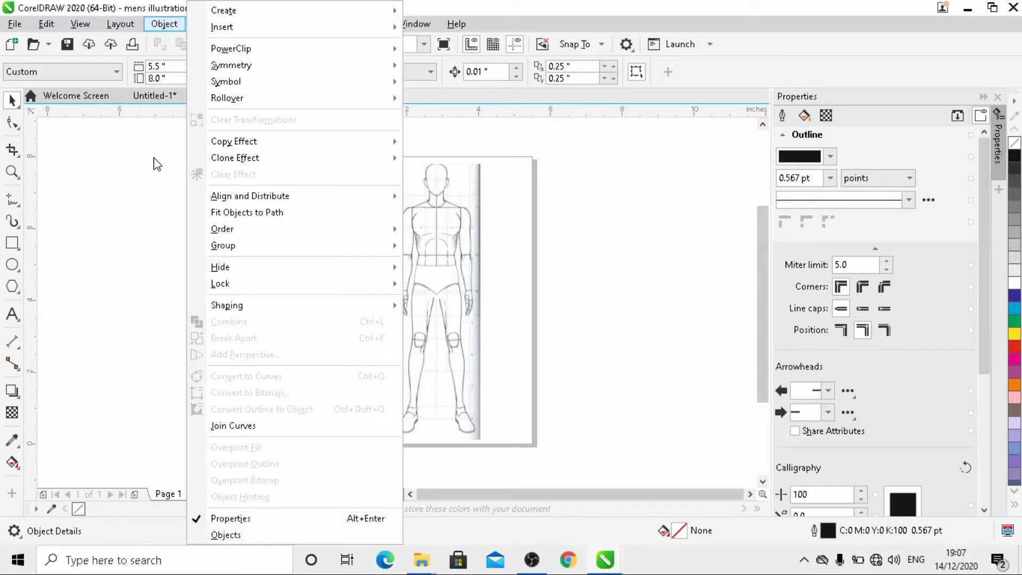
left_click(229, 534)
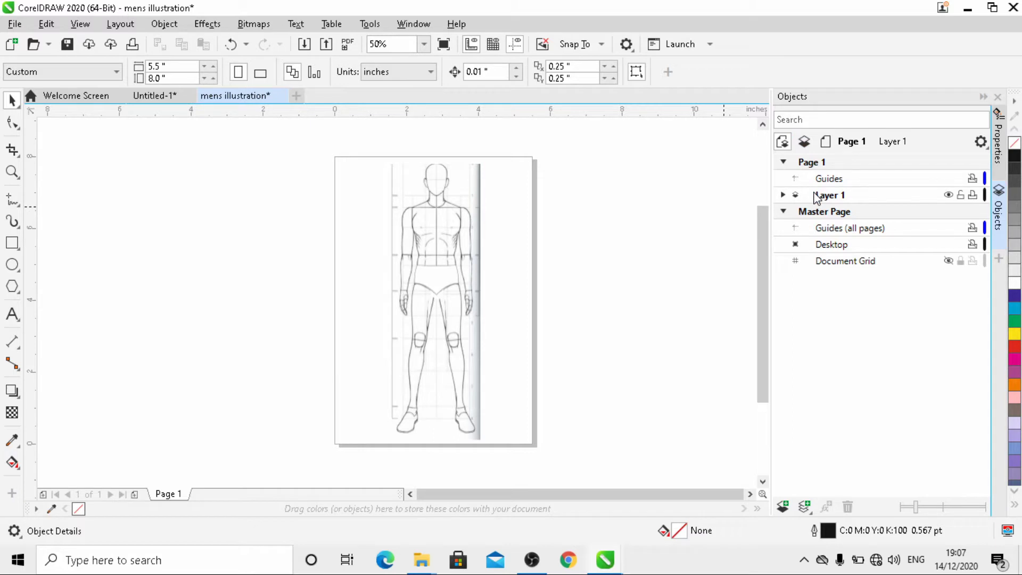
left_click(783, 195)
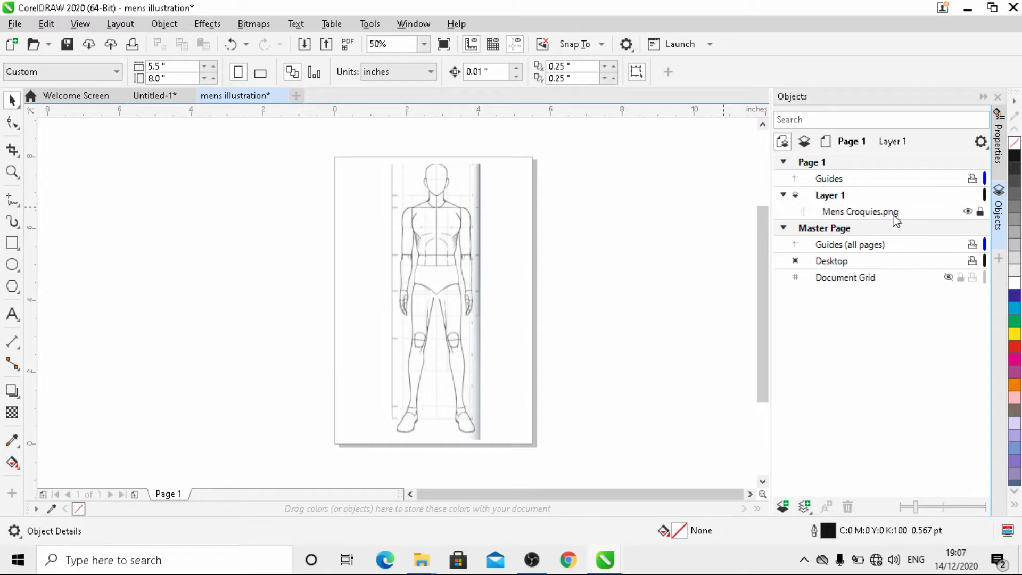
- Rename Layer 1 to "croquies" and collapse its contents in the object list
left_click(828, 198)
right_click(829, 197)
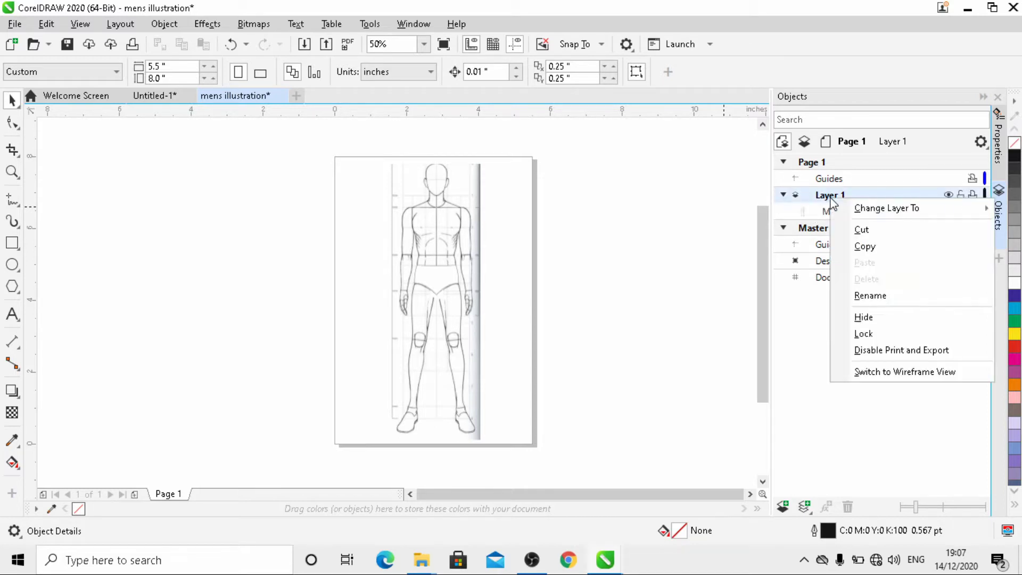
left_click(886, 297)
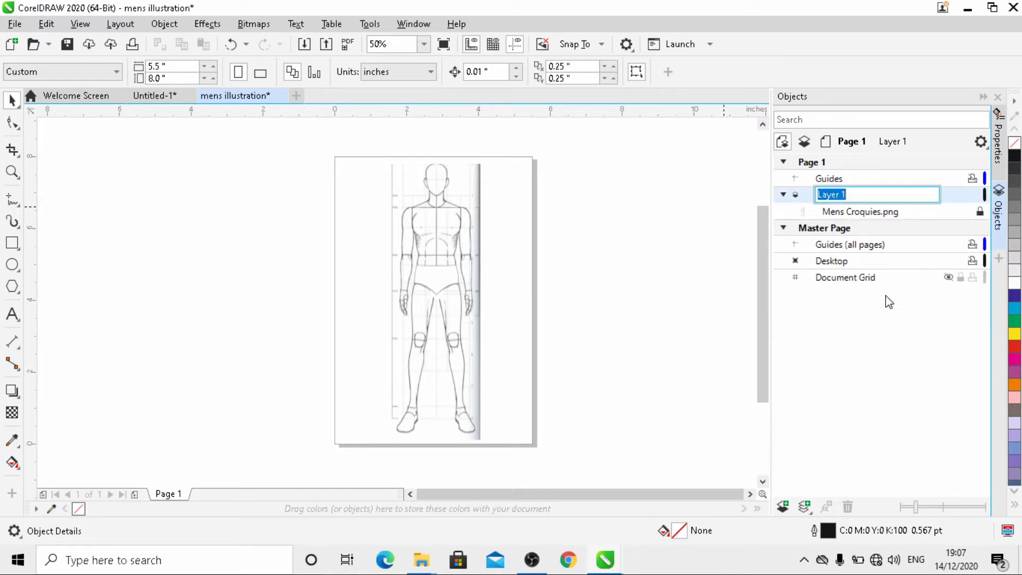
type("croquies")
key("Return")
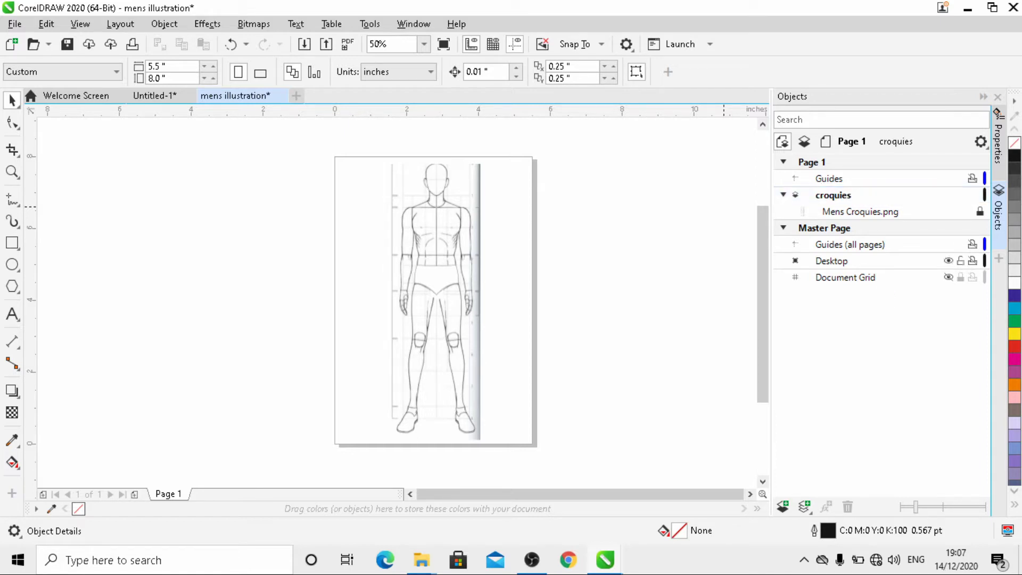
left_click(783, 195)
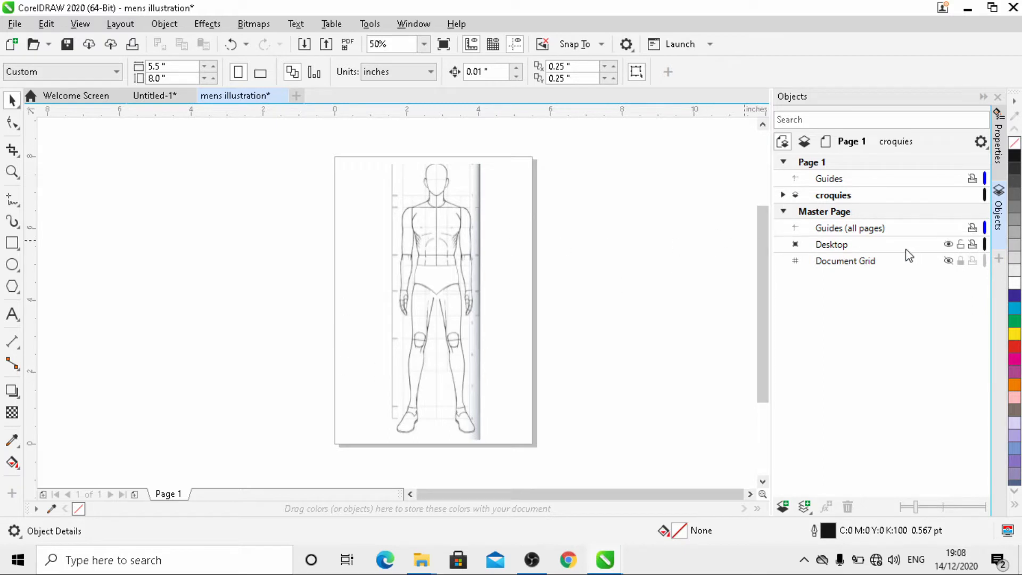
- Add a vertical guideline along the croquis's center line at X 2.84 inches and collapse the all-pages guides list
left_click_drag(31, 210, 432, 212)
scroll(432, 212, "up", 2)
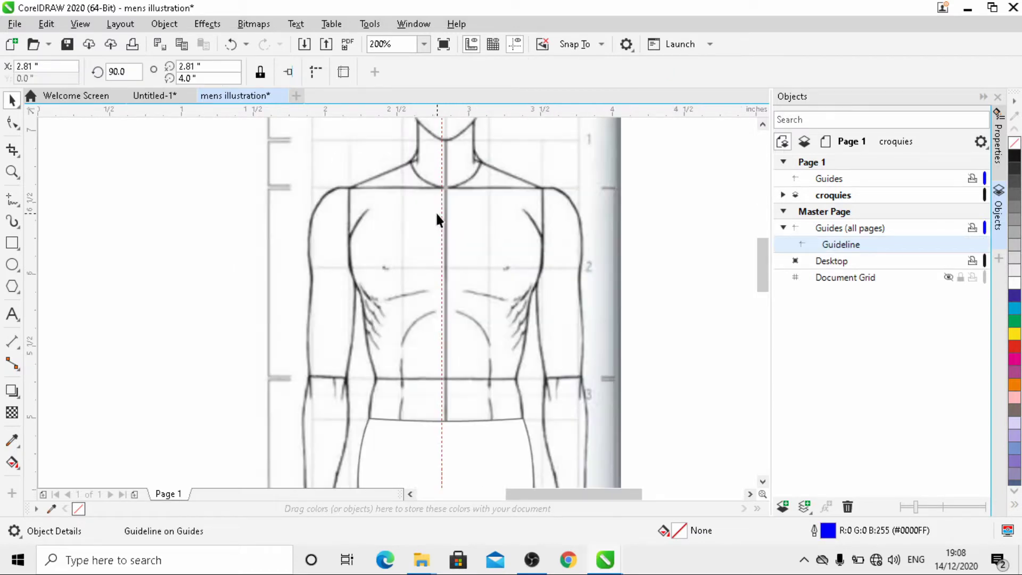
key("Right")
key("Right")
scroll(434, 212, "down", 2)
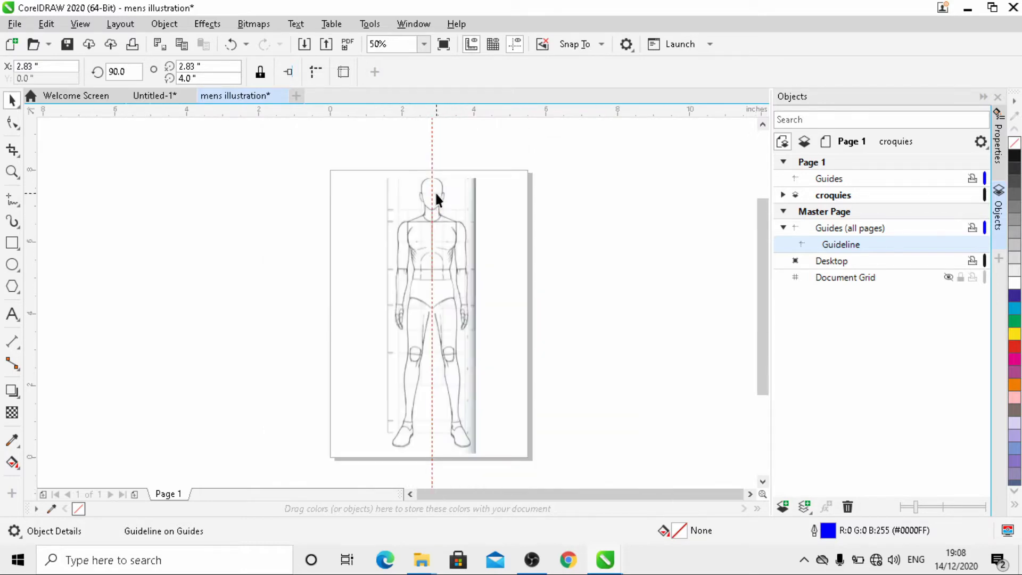
scroll(434, 192, "up", 1)
scroll(428, 264, "up", 3)
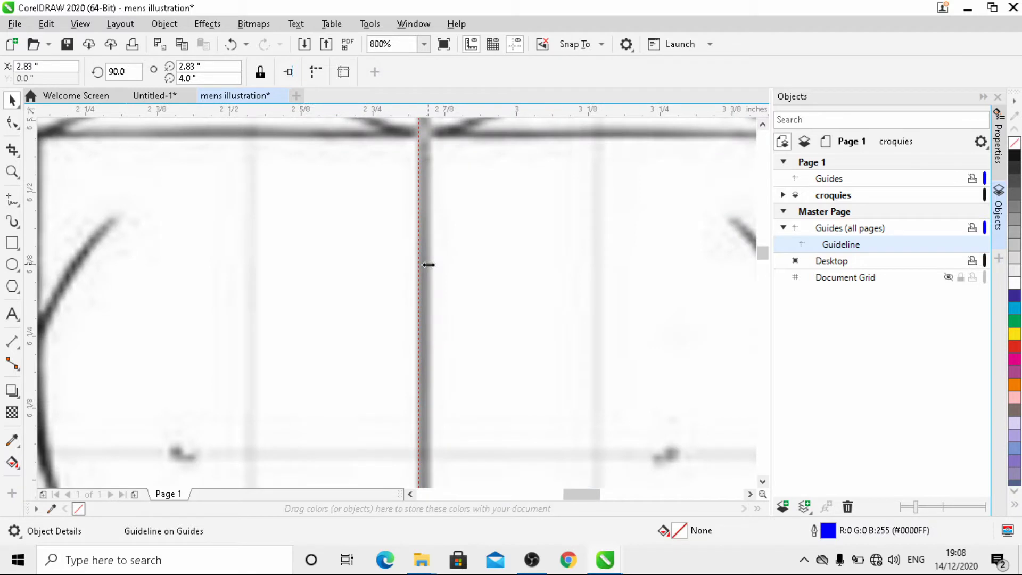
key("Right")
scroll(428, 264, "down", 4)
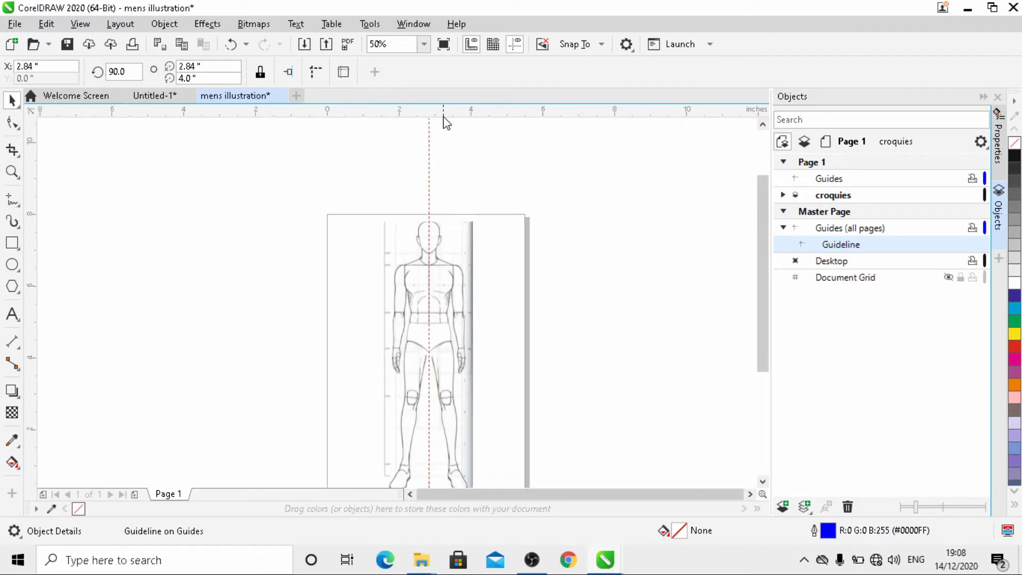
left_click(783, 228)
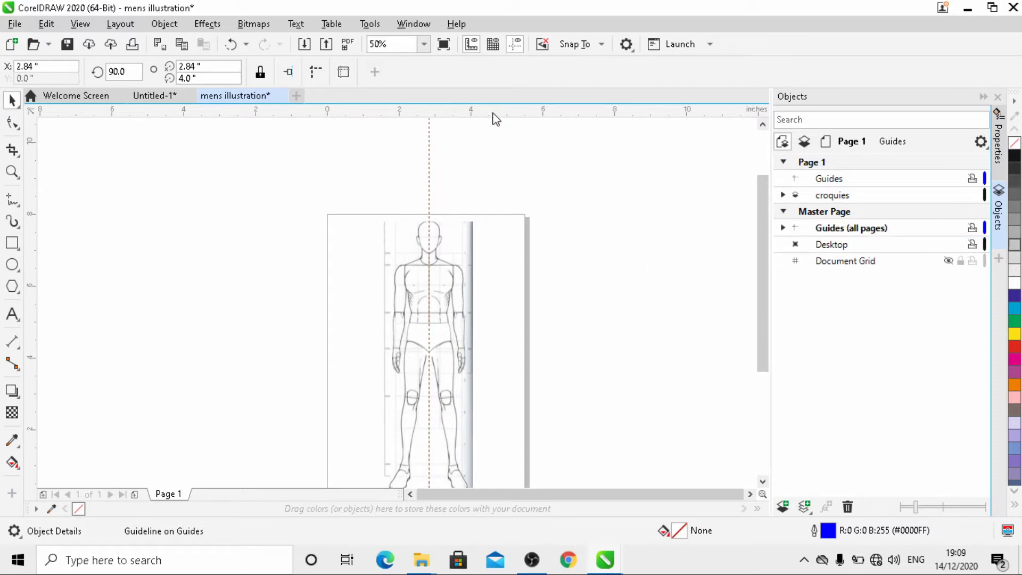
- Add a horizontal guideline across the croquis's chest line at about Y 6.02 inches
left_click_drag(495, 111, 473, 292)
scroll(384, 301, "up", 3)
scroll(385, 302, "up", 2)
scroll(393, 292, "down", 4)
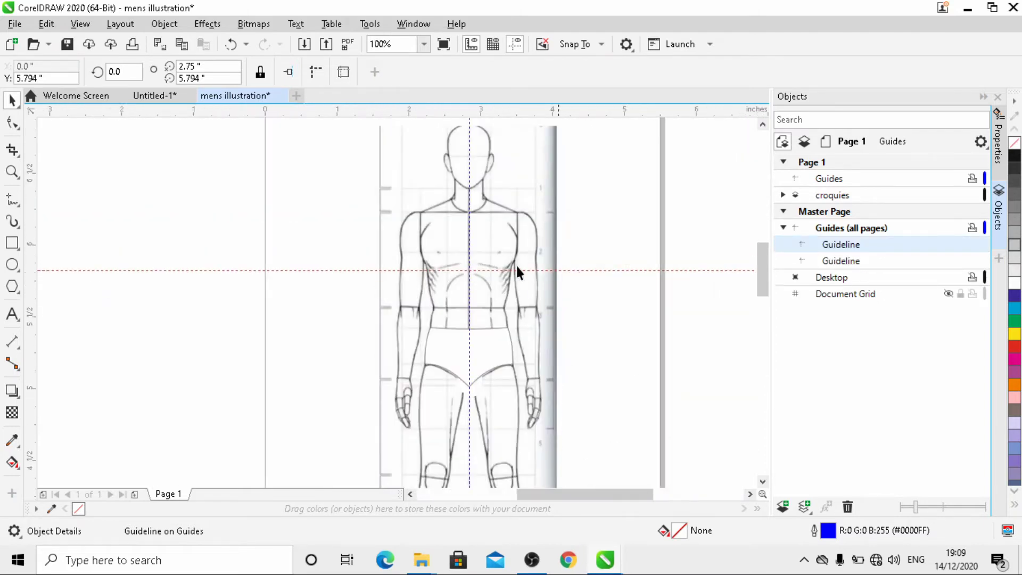
scroll(442, 272, "up", 2)
scroll(343, 268, "up", 1)
scroll(416, 274, "down", 1)
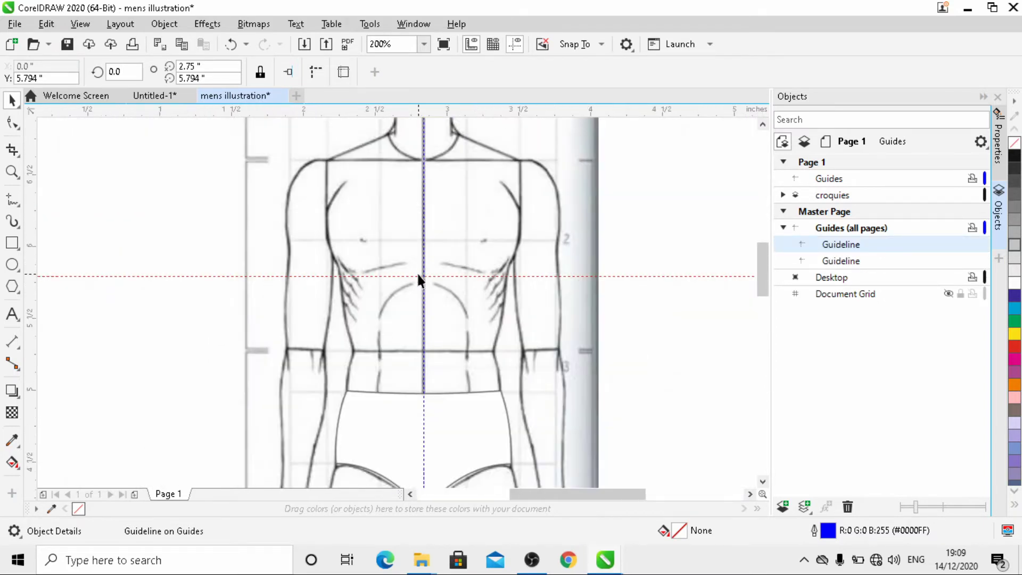
left_click_drag(447, 263, 451, 244)
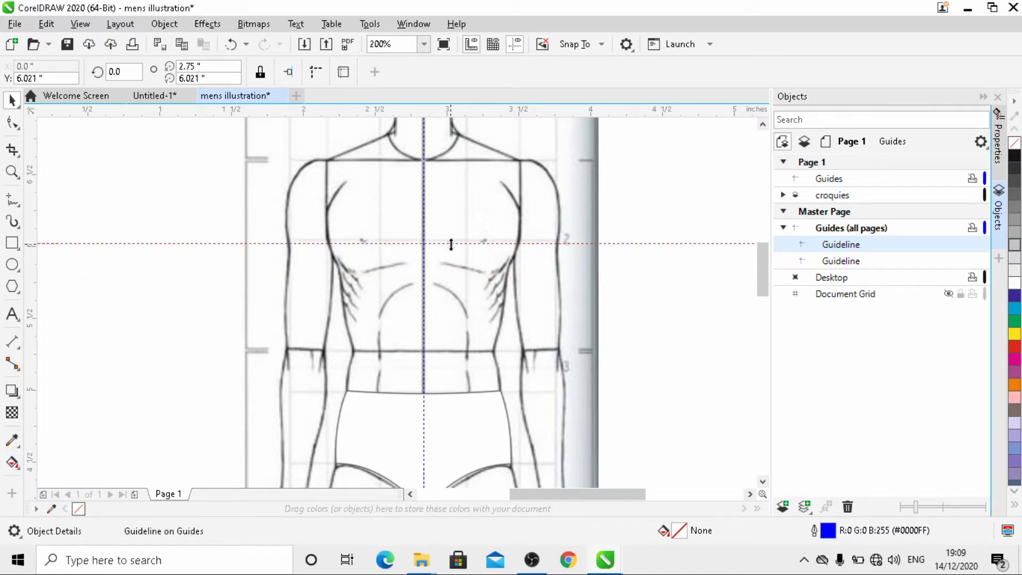
right_click(866, 245)
left_click(908, 248)
left_click(967, 245)
left_click(968, 244)
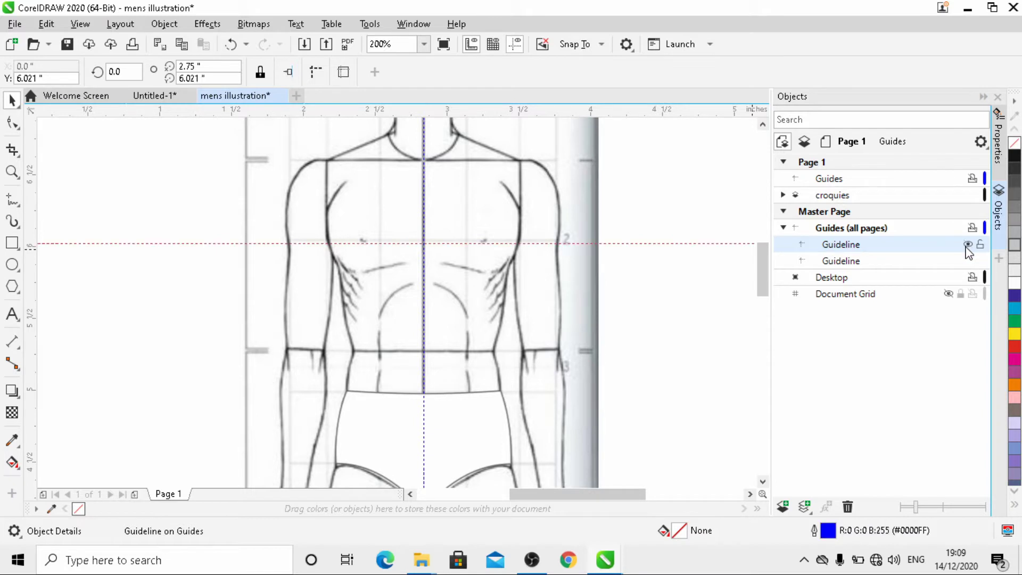
left_click(783, 228)
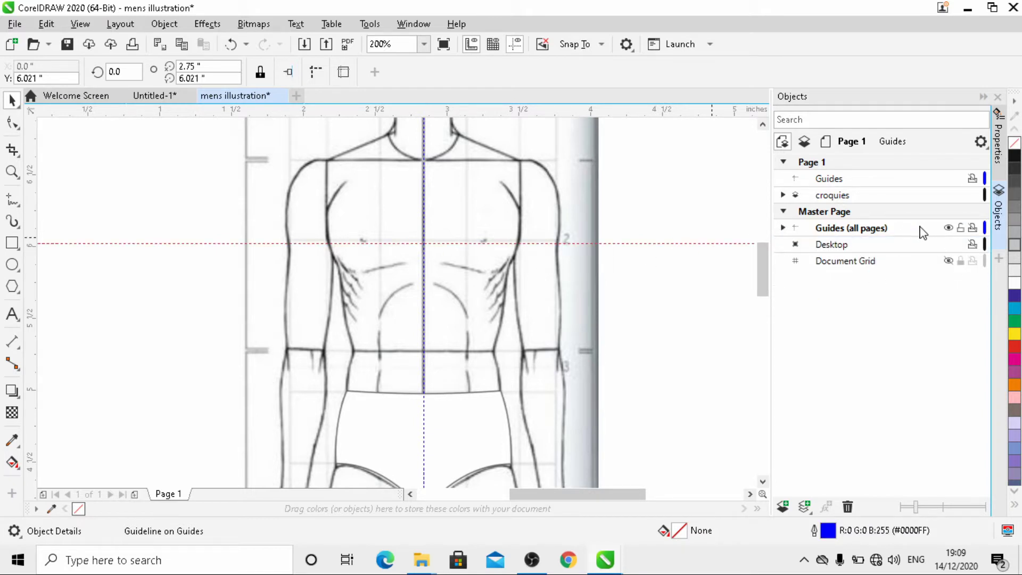
left_click(783, 228)
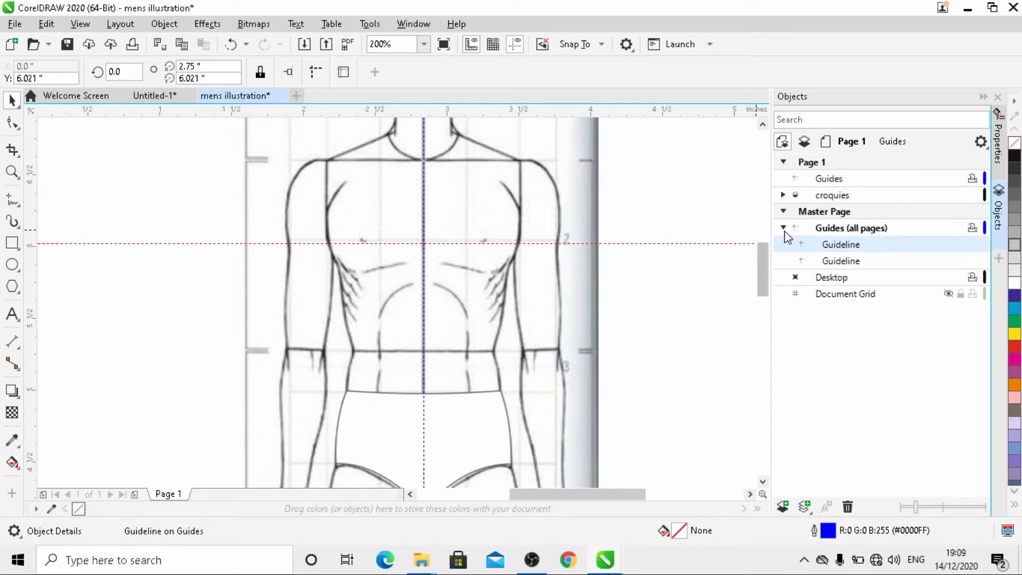
- Lock the master page's Guides (all pages) layer and deselect the chest guideline
scroll(435, 260, "down", 2)
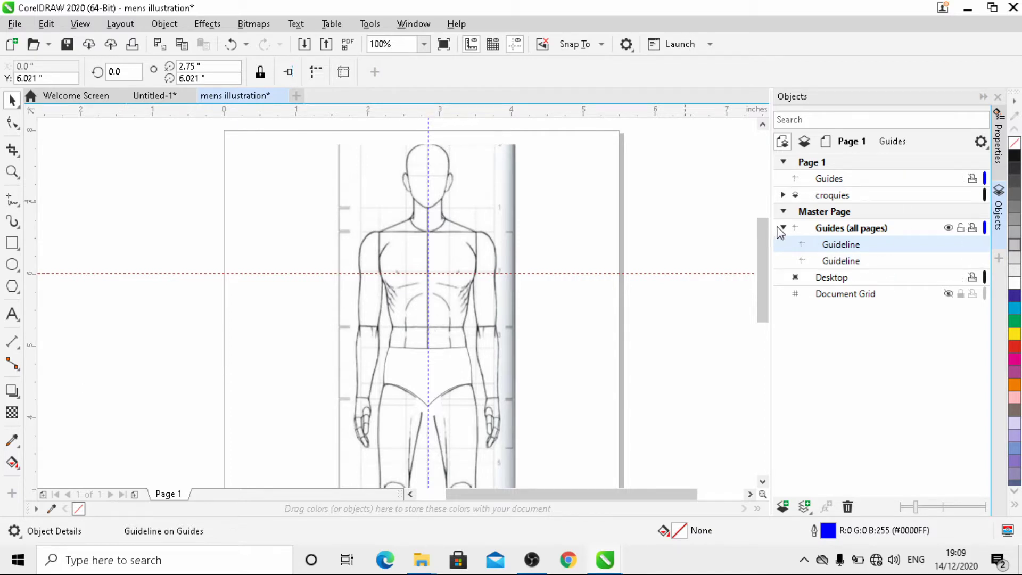
left_click(961, 229)
left_click(783, 228)
left_click(783, 228)
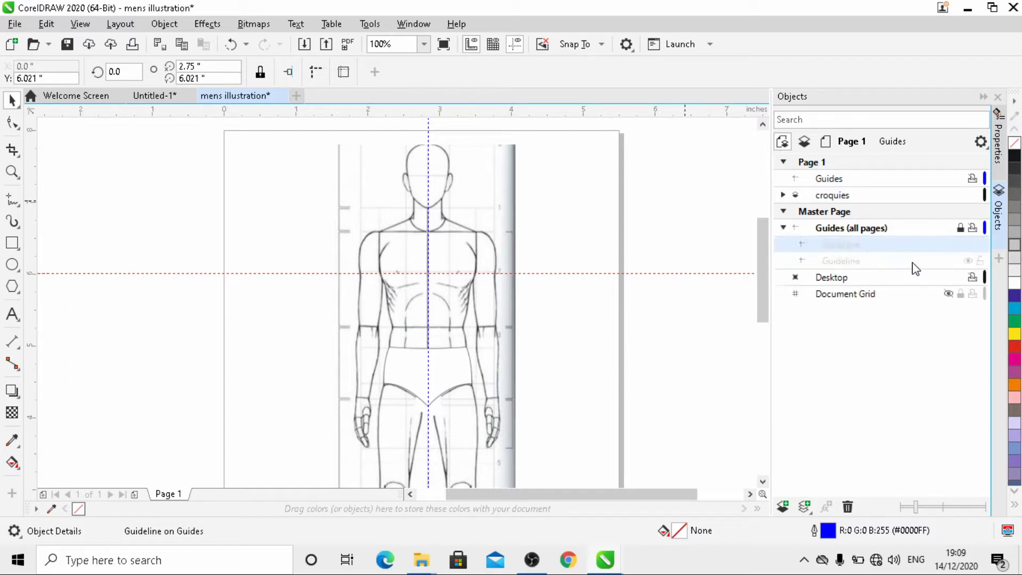
left_click(880, 260)
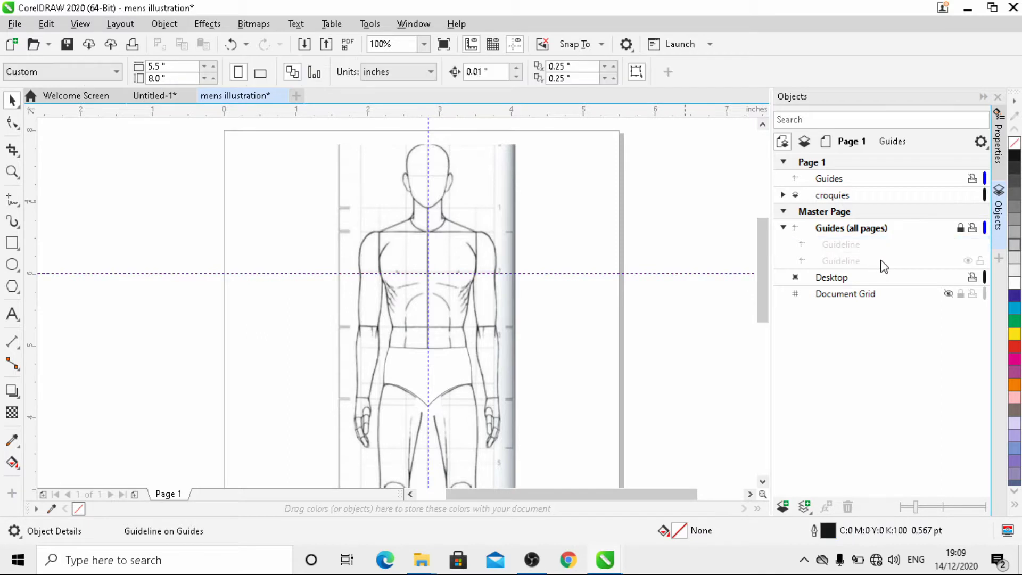
left_click(783, 229)
left_click(782, 228)
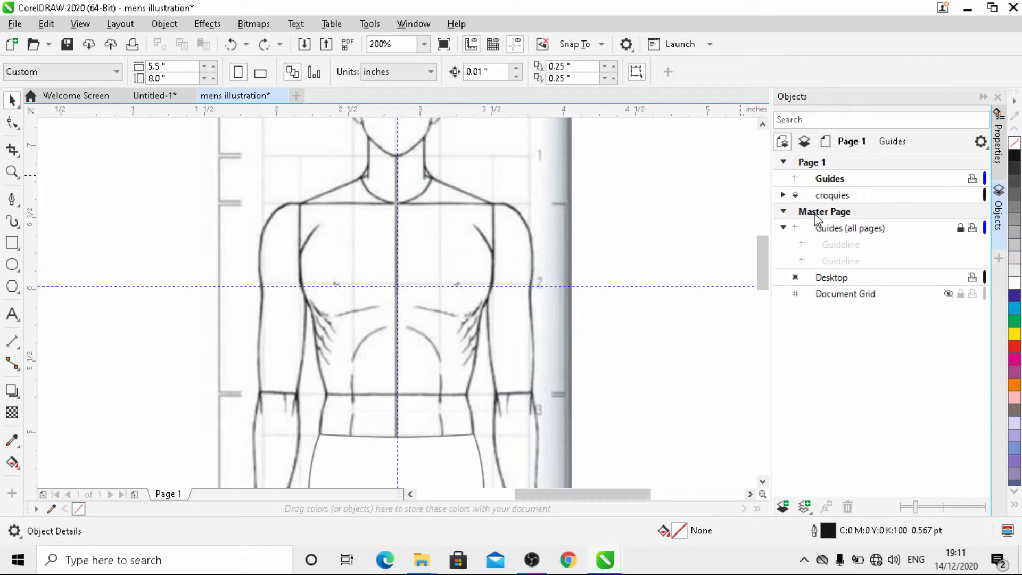
- Unlock the Guides (all pages) layer to add a vertical guideline at about X 3.10 inches, then relock it
mouse_move(883, 197)
left_click(883, 229)
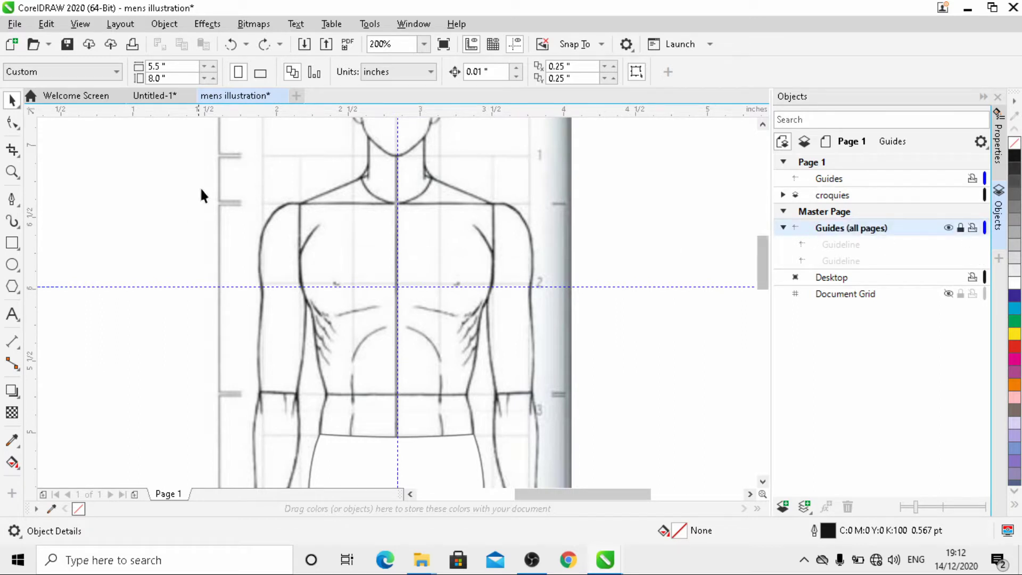
left_click(960, 229)
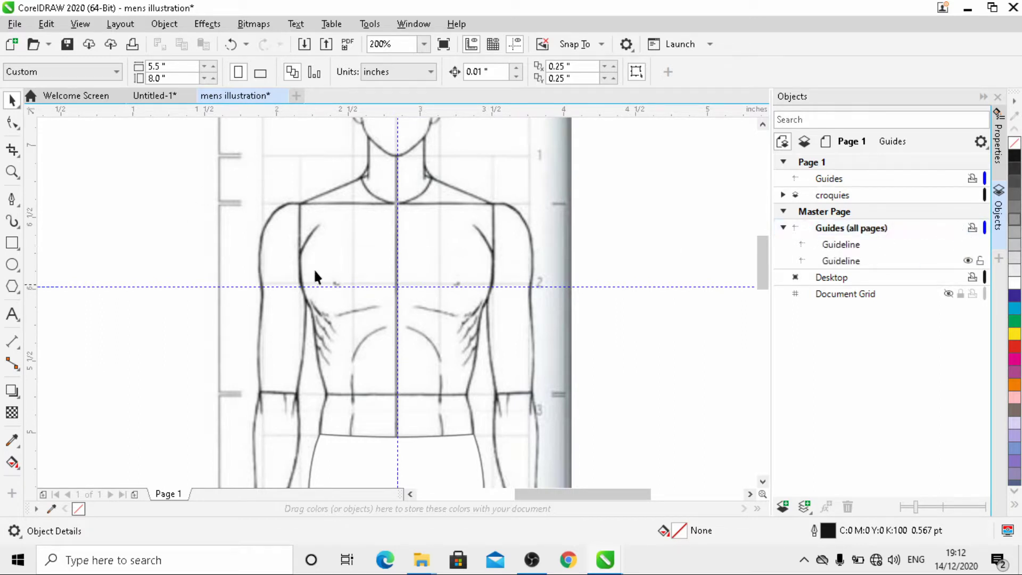
left_click_drag(33, 232, 436, 301)
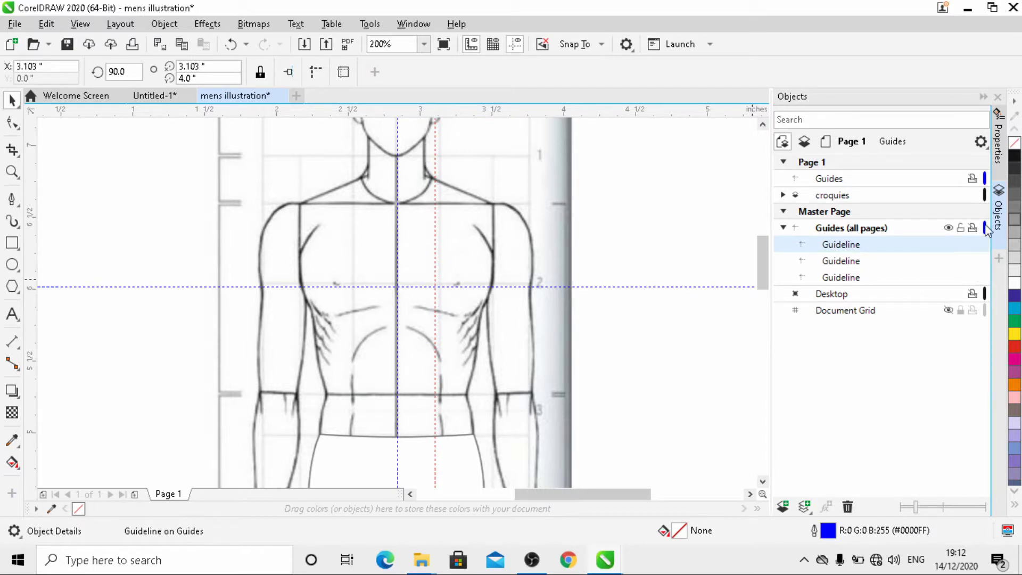
left_click(961, 228)
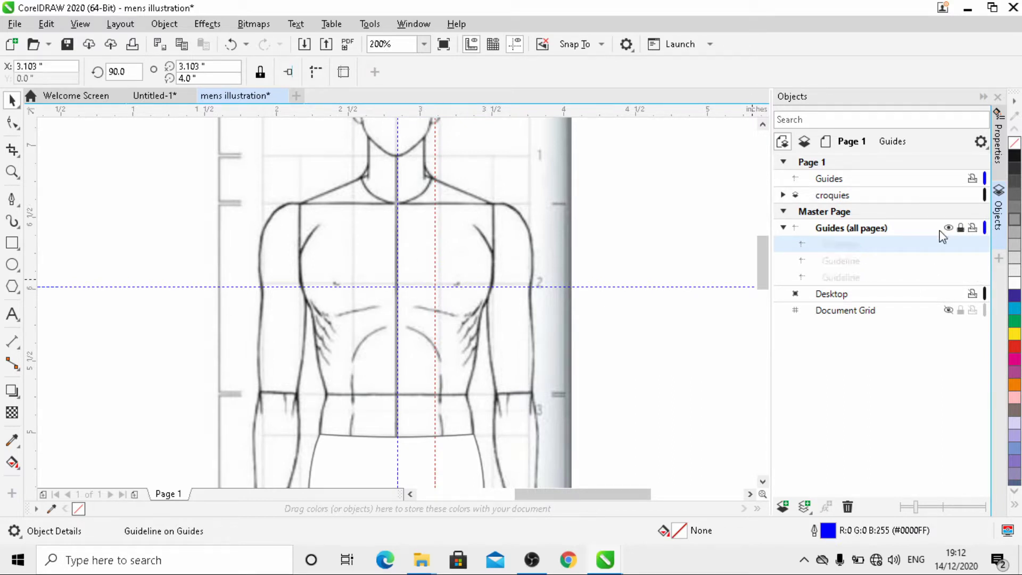
- Create a new layer on Page 1 and name it "front panel guide line"
left_click(862, 181)
left_click(981, 141)
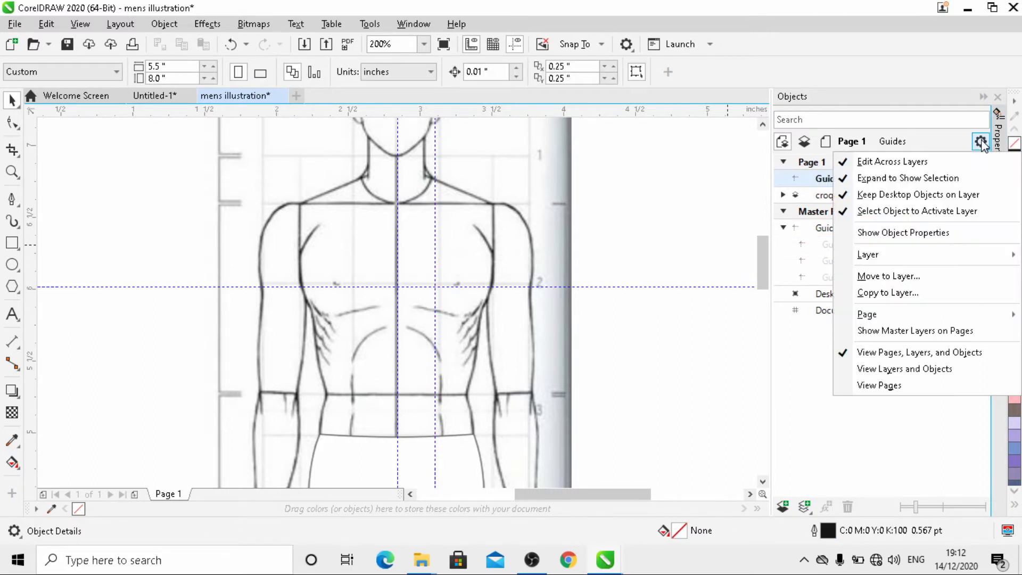
mouse_move(891, 261)
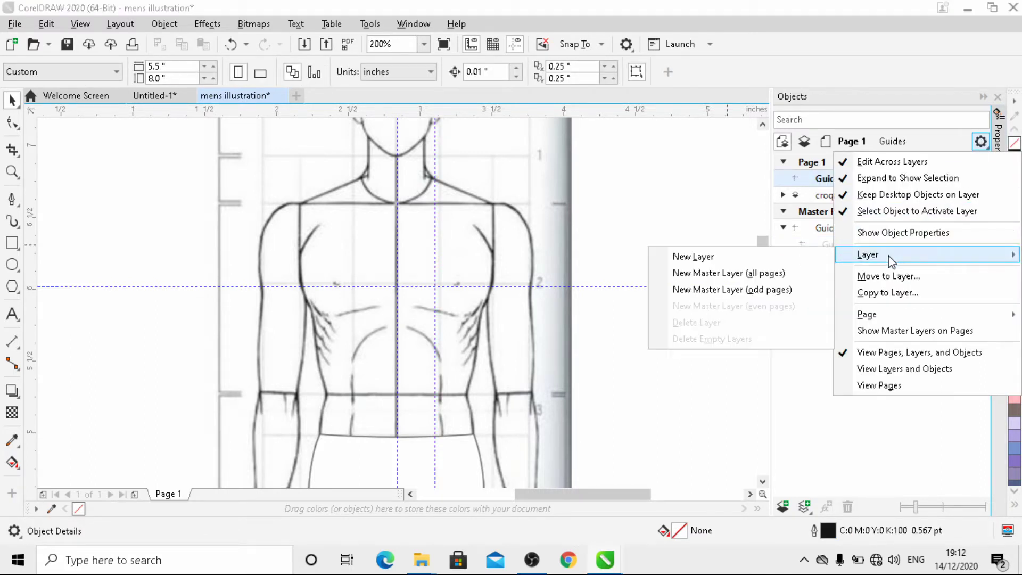
left_click(724, 256)
left_click(851, 196)
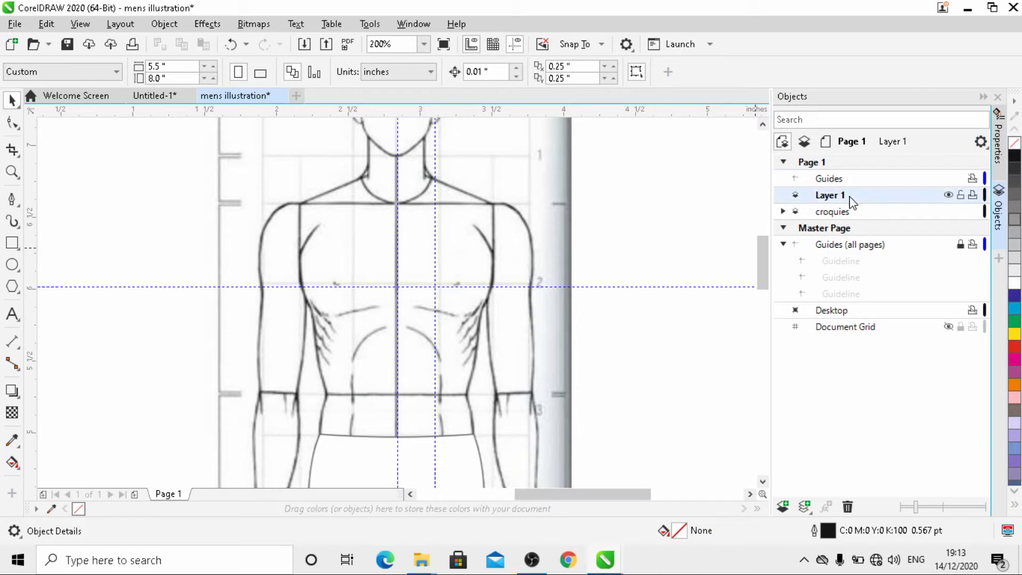
right_click(850, 196)
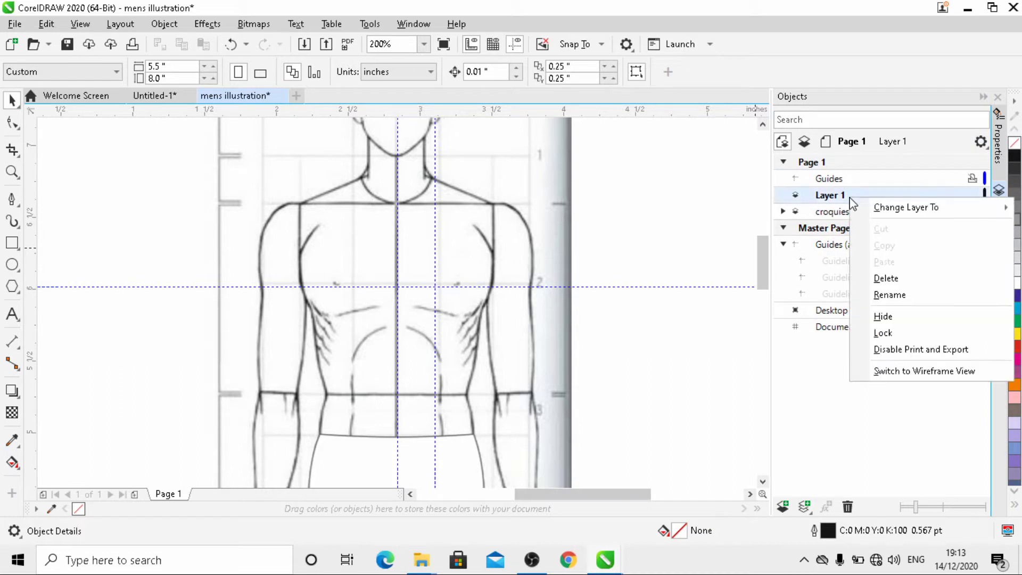
left_click(897, 298)
type("front panel guide line")
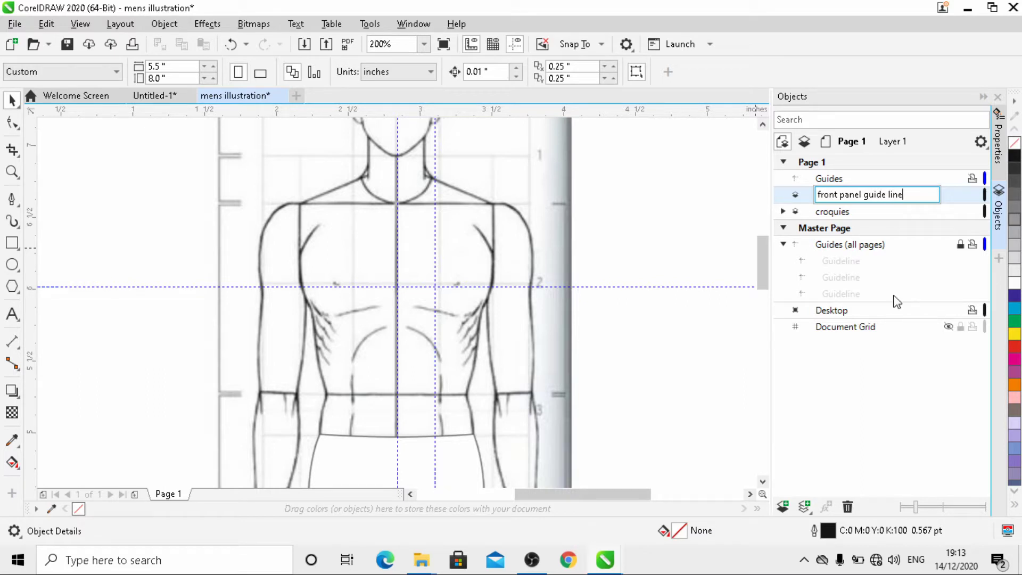
left_click(792, 367)
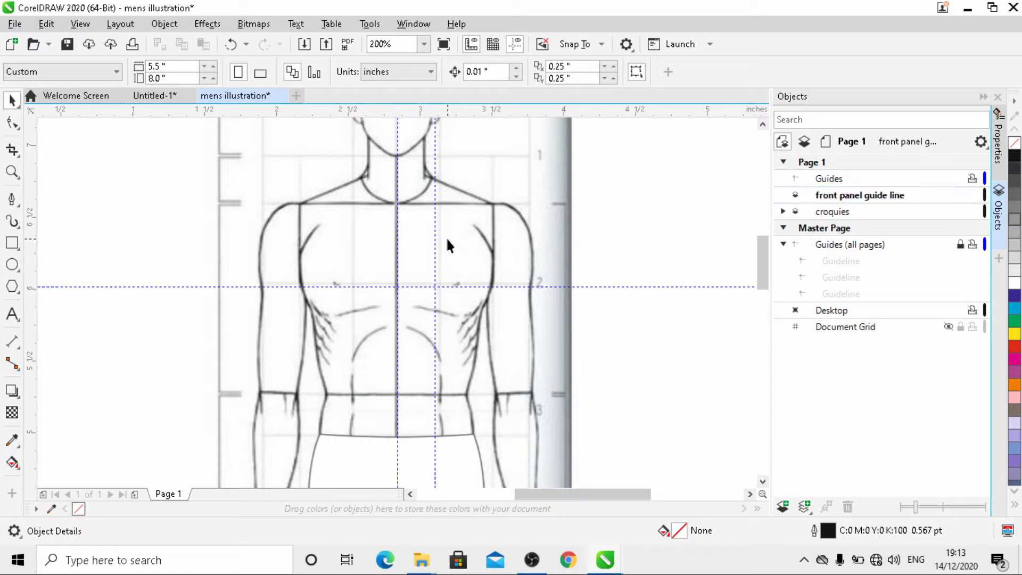
- Draw a pen line from the neck's left side to the chest and right vertical guideline crossing and straight down to crotch level, about 0.47 by 2.61 inches
left_click(12, 199)
scroll(359, 171, "up", 2)
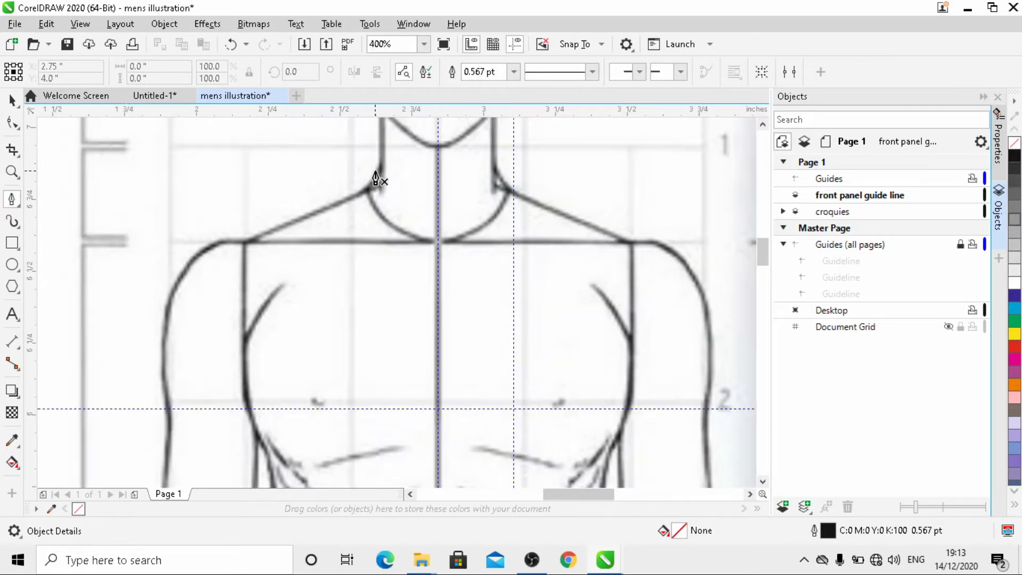
scroll(373, 175, "up", 3)
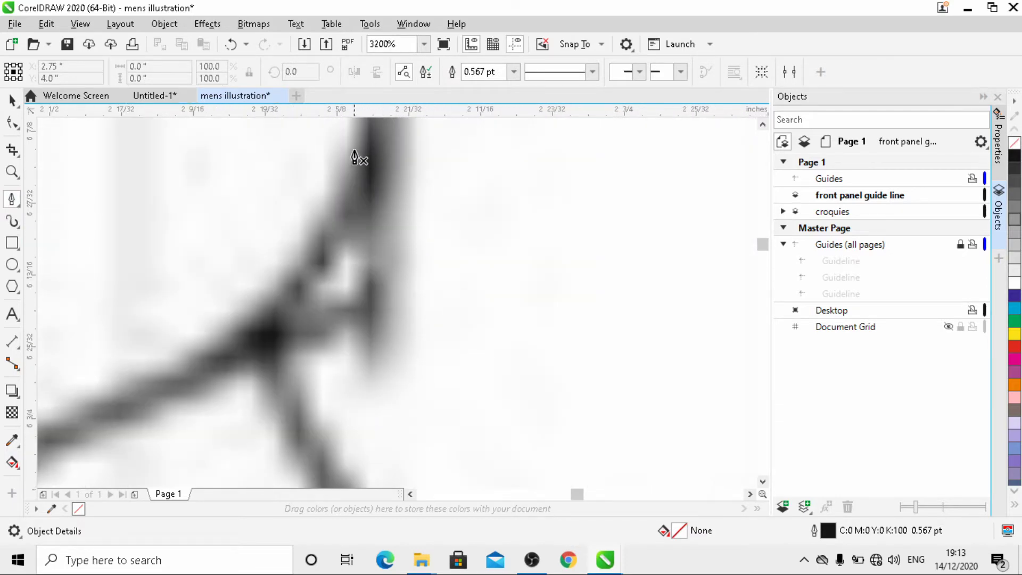
scroll(357, 160, "down", 4)
left_click(362, 175)
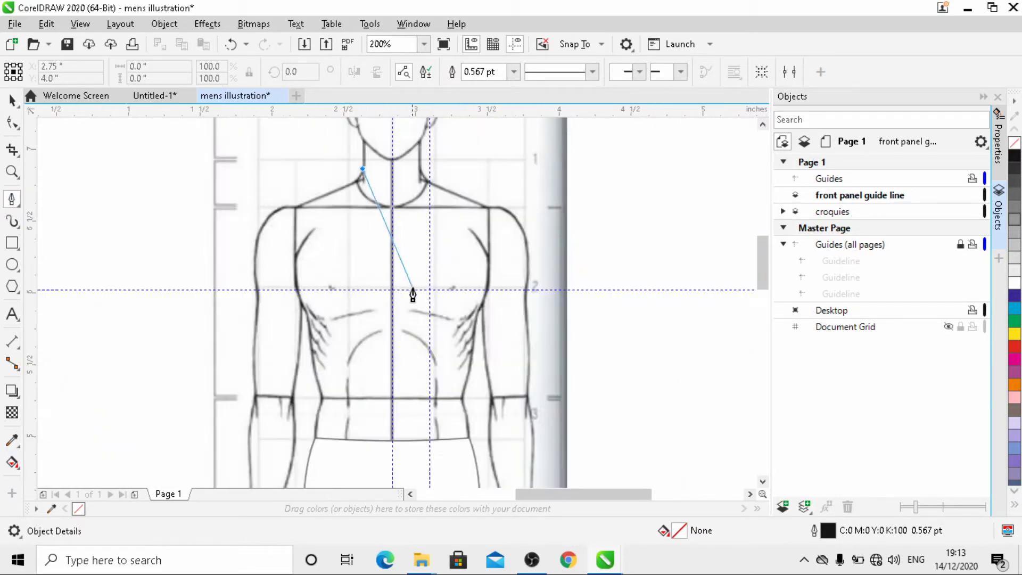
scroll(429, 294, "up", 1)
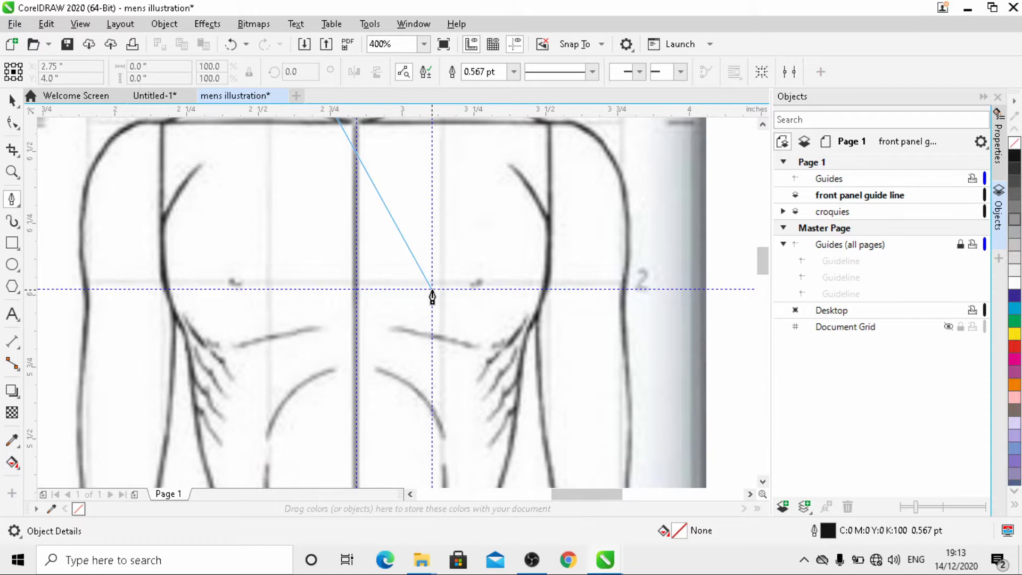
left_click(433, 292)
scroll(432, 292, "down", 4)
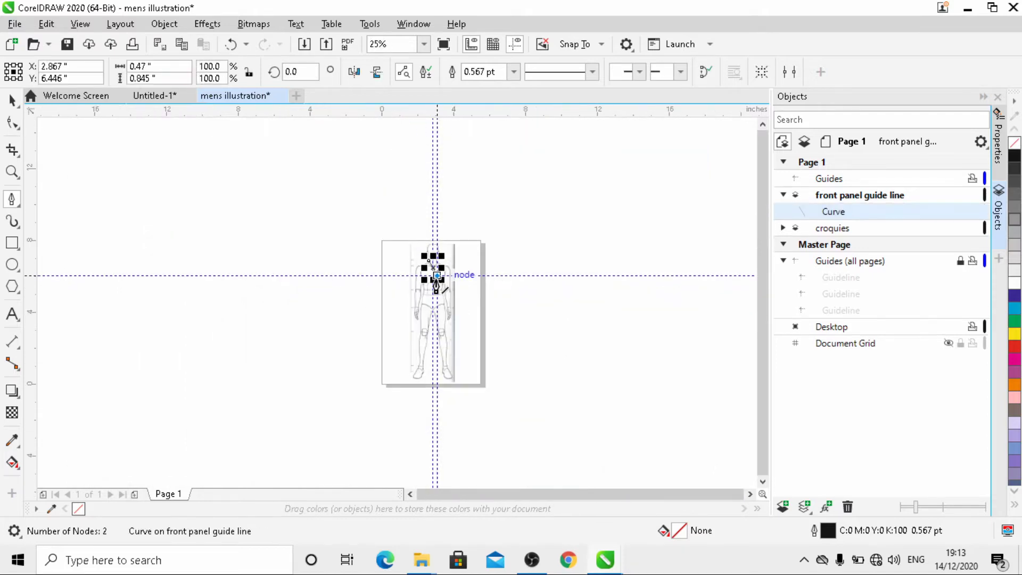
scroll(430, 351, "up", 2)
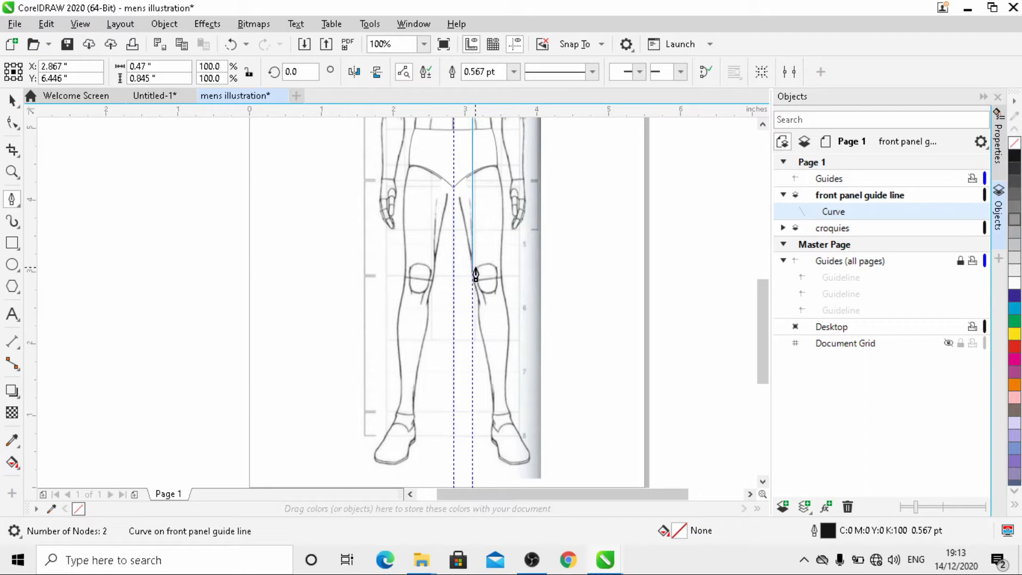
left_click(473, 184)
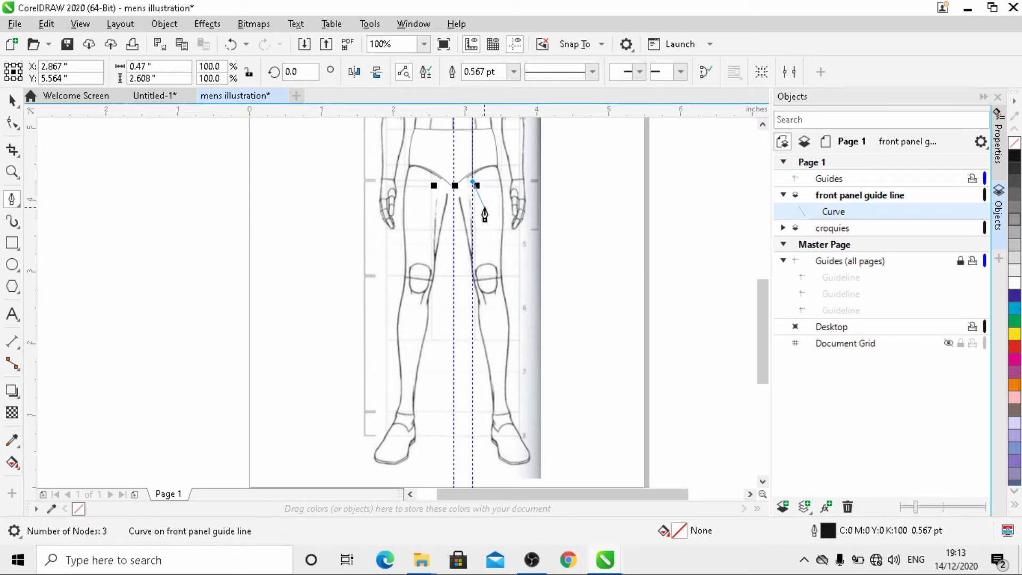
scroll(479, 224, "down", 2)
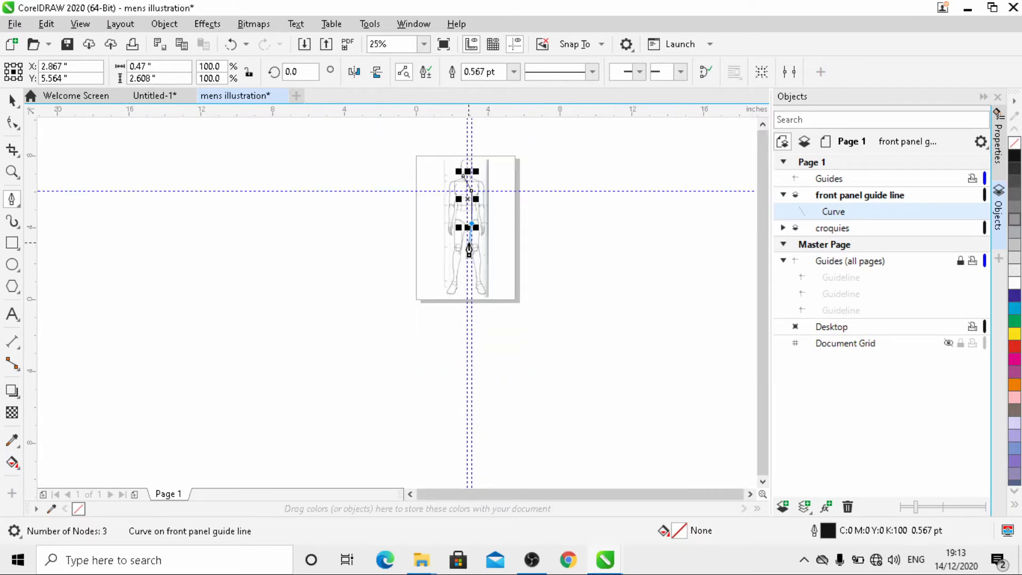
scroll(466, 172, "up", 2)
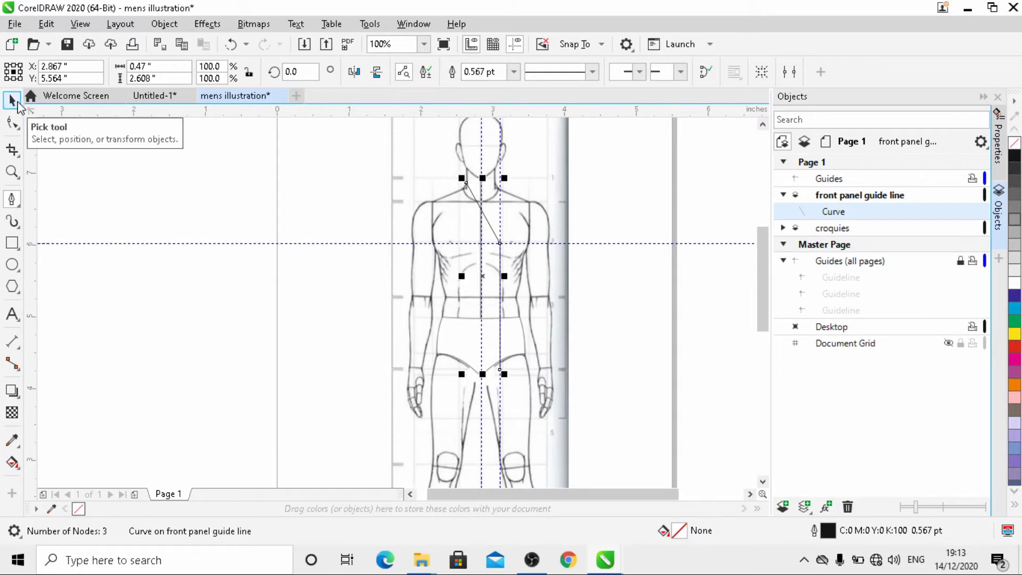
- Set the front panel line's outline width to 1.0 pt
left_click(11, 101)
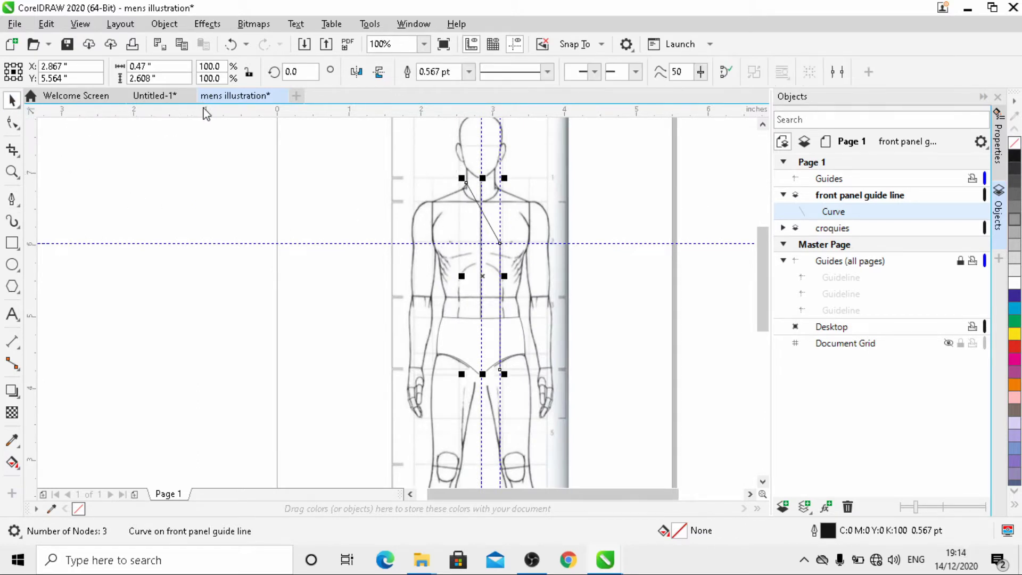
left_click(469, 71)
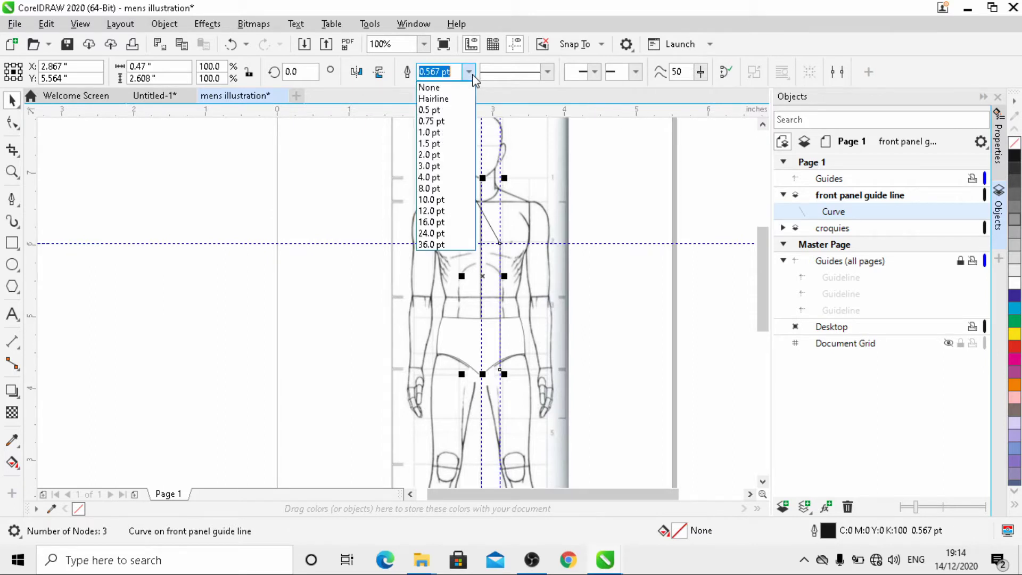
left_click(432, 133)
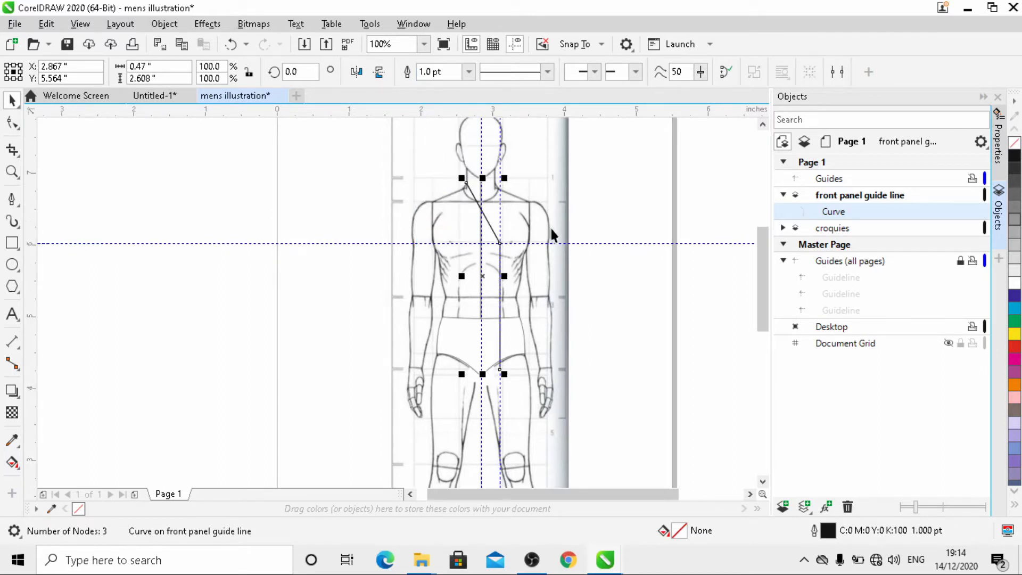
scroll(473, 249, "up", 2)
scroll(473, 252, "down", 2)
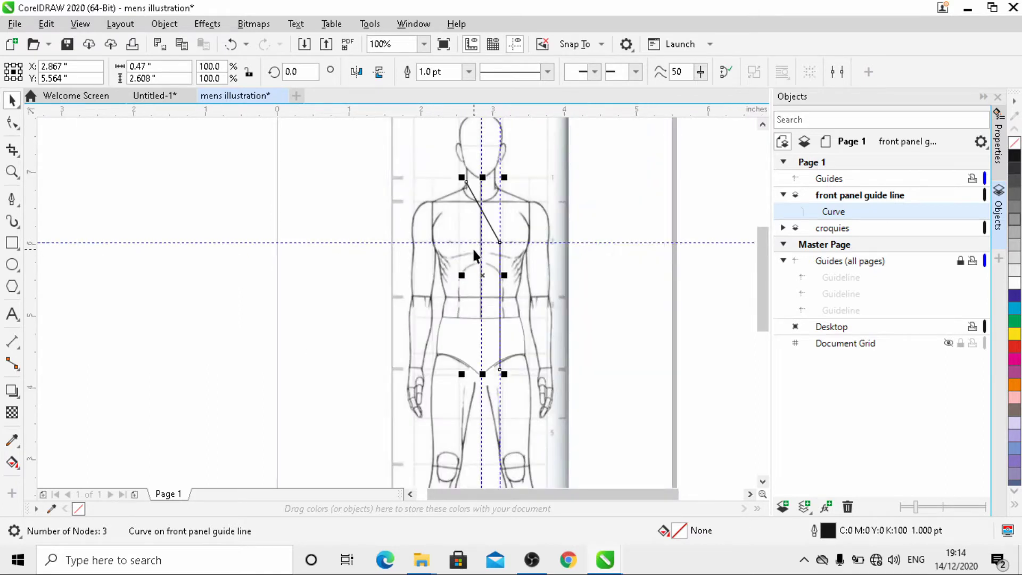
- Paste a copy of the front panel line in place and mirror it horizontally
scroll(471, 247, "up", 2)
scroll(471, 247, "down", 2)
key("ctrl+v")
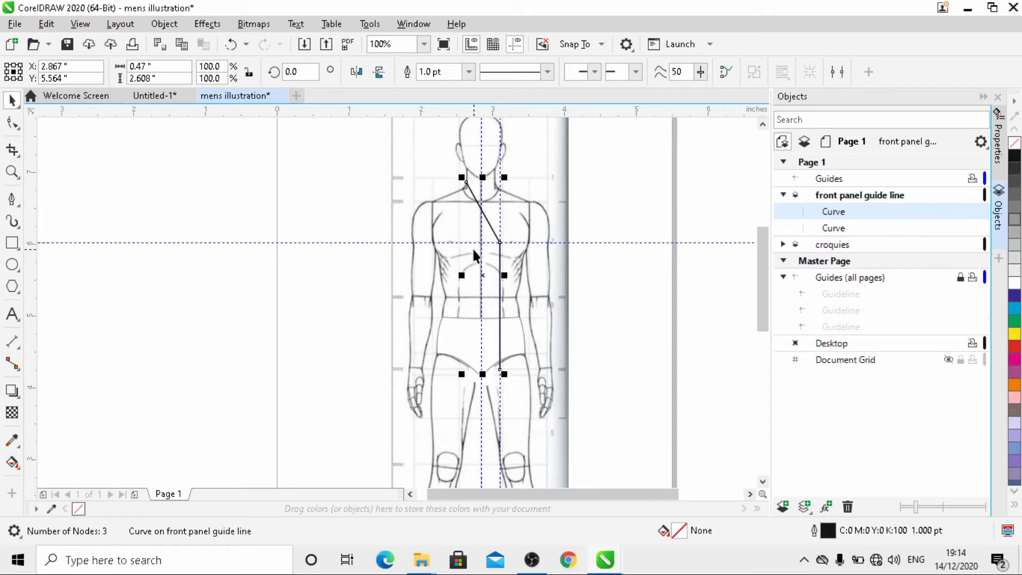
left_click(361, 71)
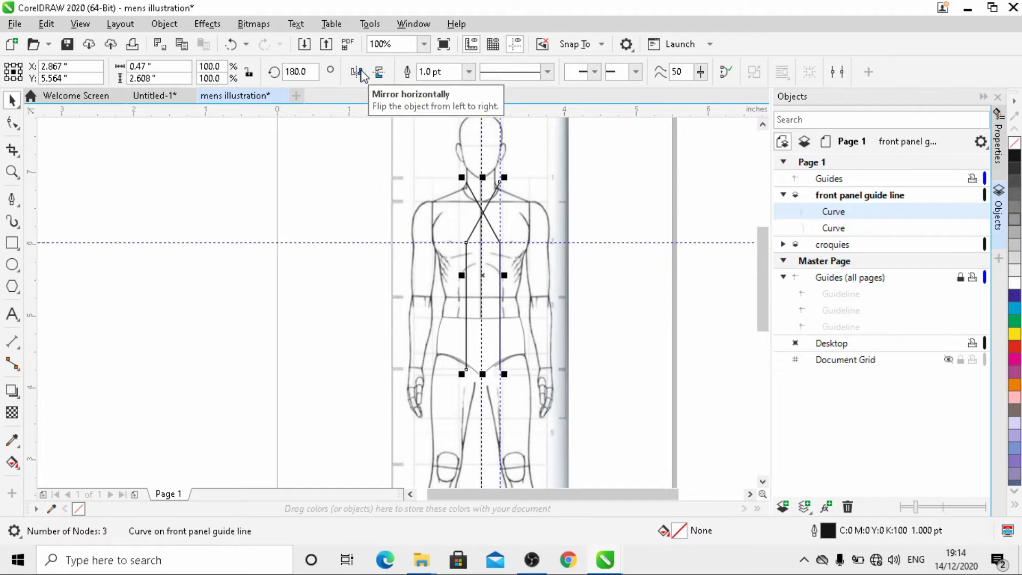
- Nudge the mirrored line left to X 2.807 inches so both lines cross on the centre front guideline
scroll(479, 184, "up", 3)
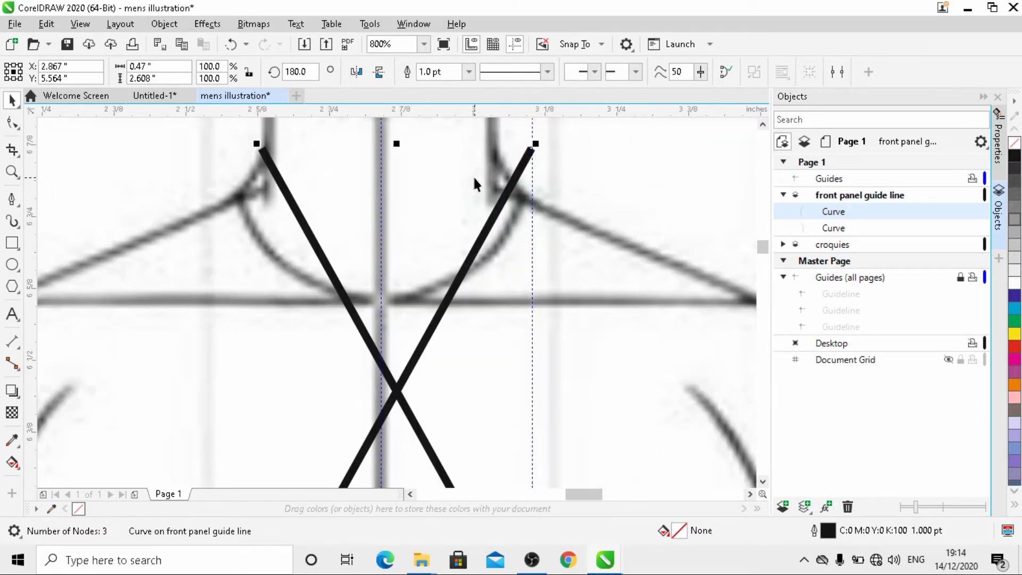
key("Left")
key("Left")
key("Left")
key("Left")
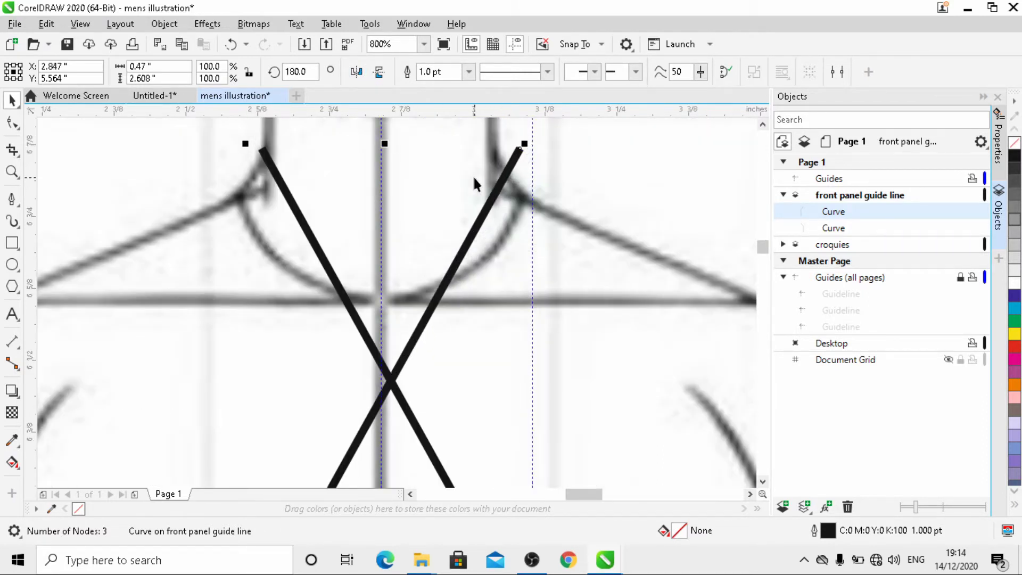
key("Left")
key("Left")
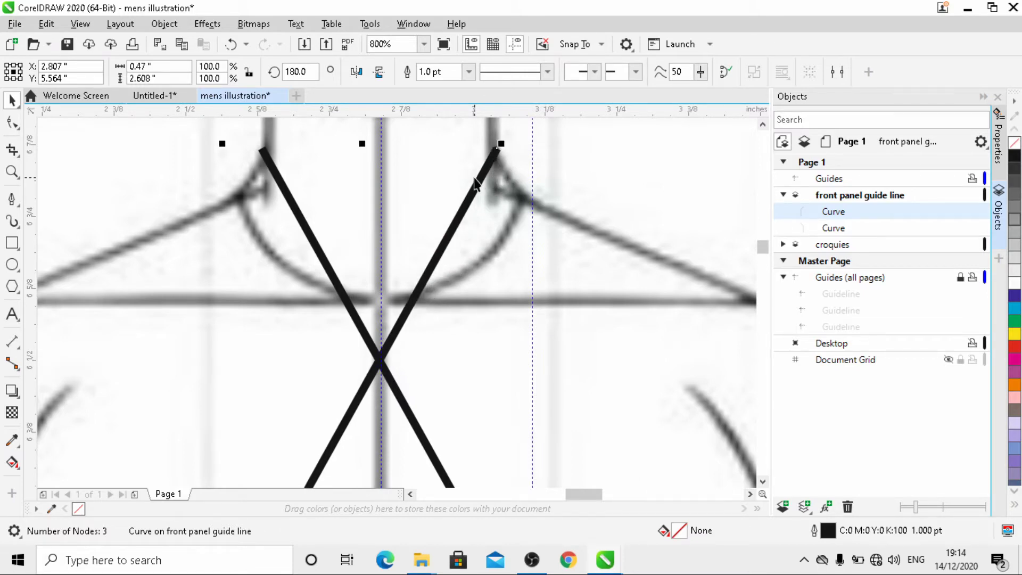
scroll(475, 183, "down", 2)
scroll(403, 158, "up", 2)
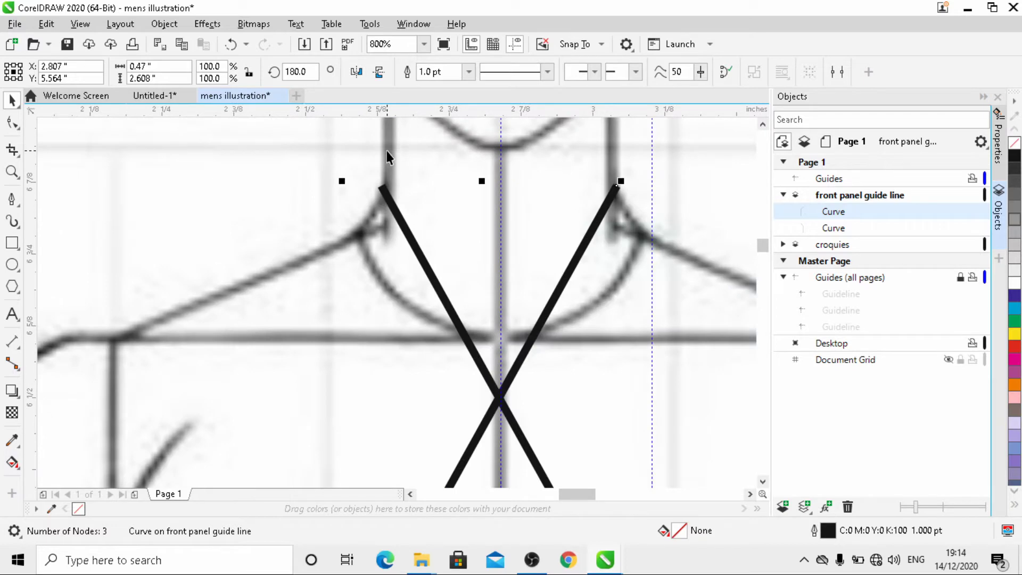
scroll(424, 187, "up", 1)
scroll(409, 172, "down", 2)
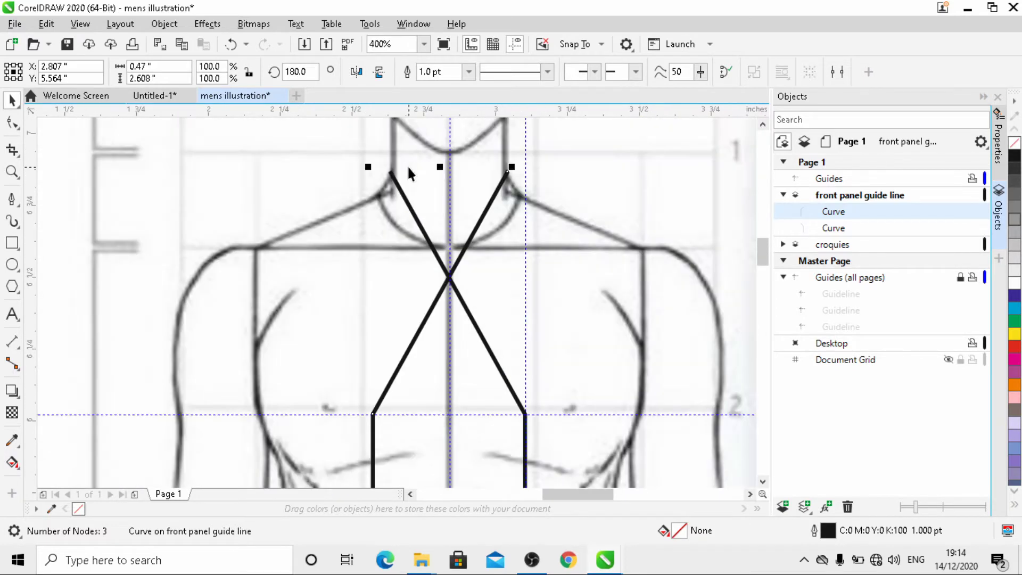
scroll(409, 172, "down", 1)
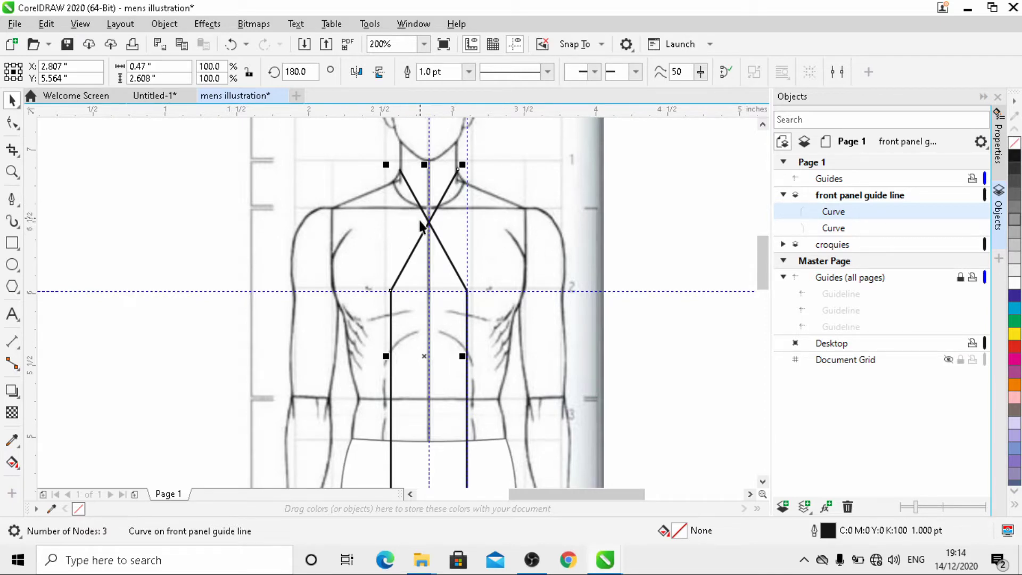
- Group the two front panel lines, lock the group and deselect it
left_click(413, 191, "shift")
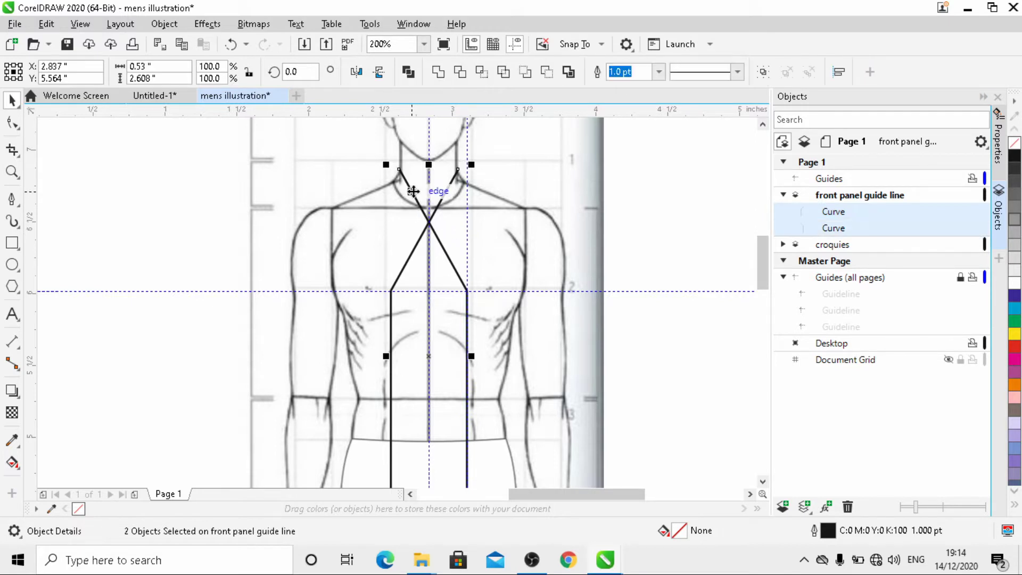
left_click(763, 74)
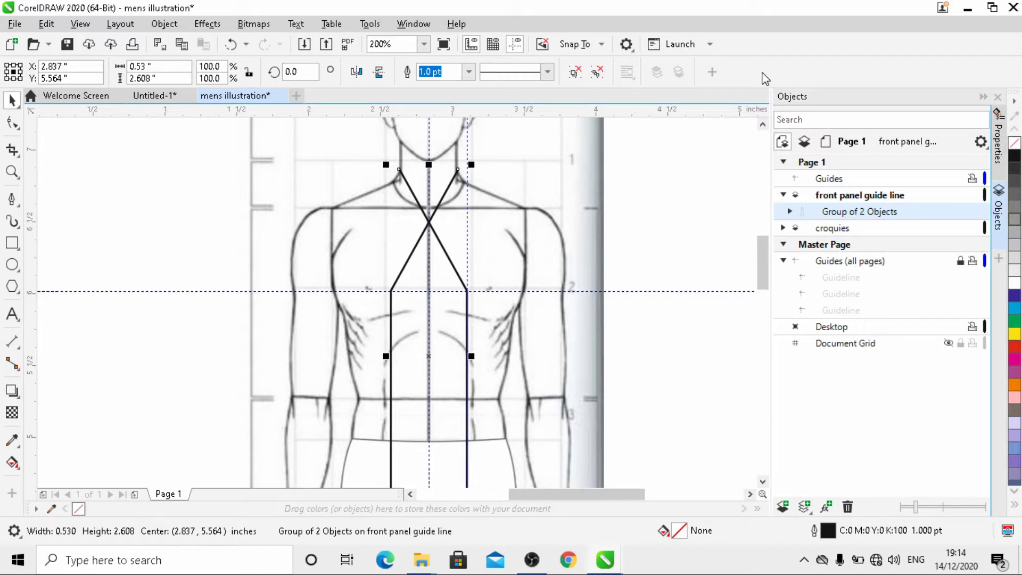
mouse_move(970, 213)
left_click(980, 212)
left_click(242, 203)
scroll(405, 196, "down", 2)
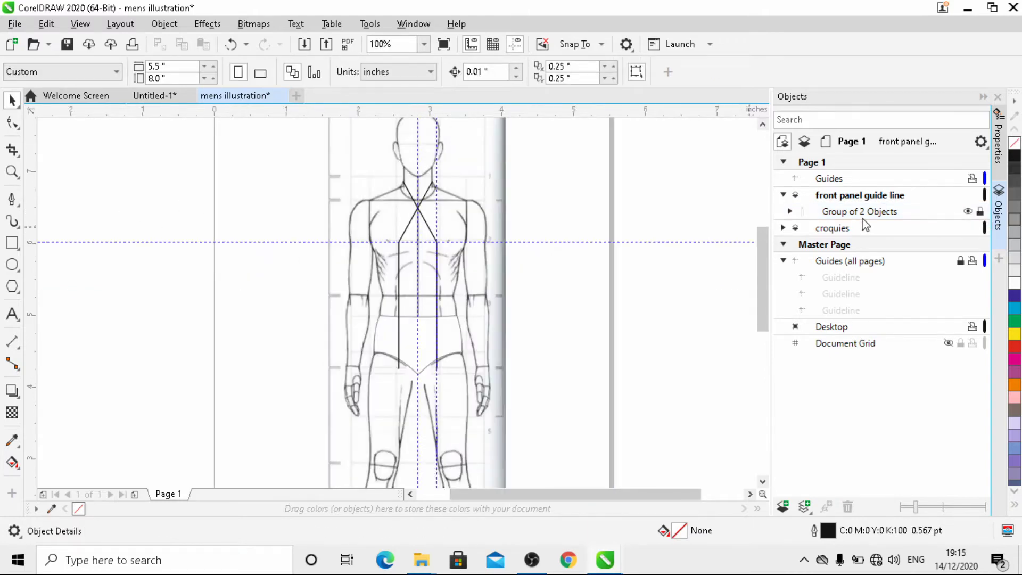
- Collapse the front panel guide line layer, create a new layer on Page 1 and name it "collar"
left_click(866, 195)
left_click(784, 195)
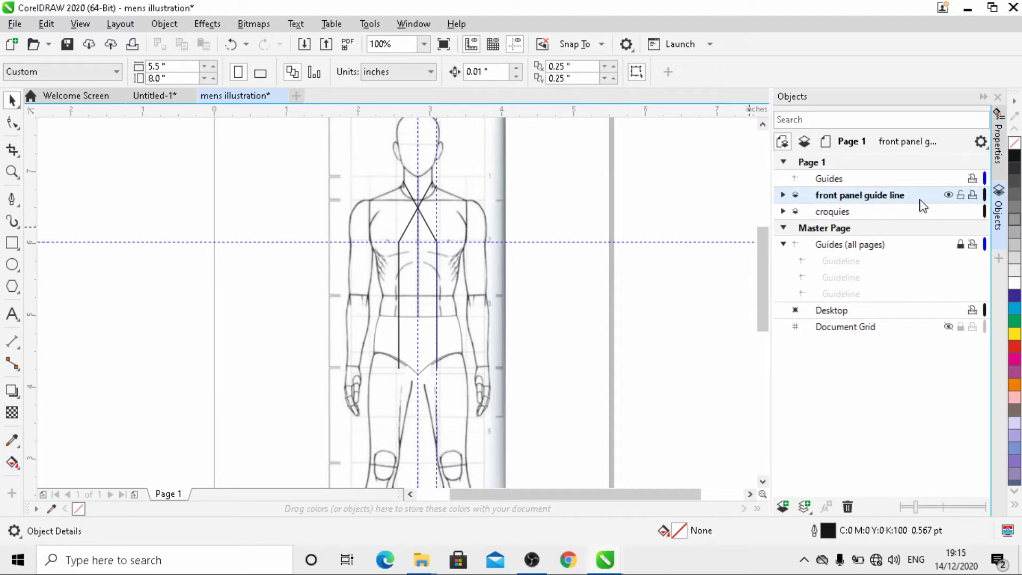
left_click(985, 142)
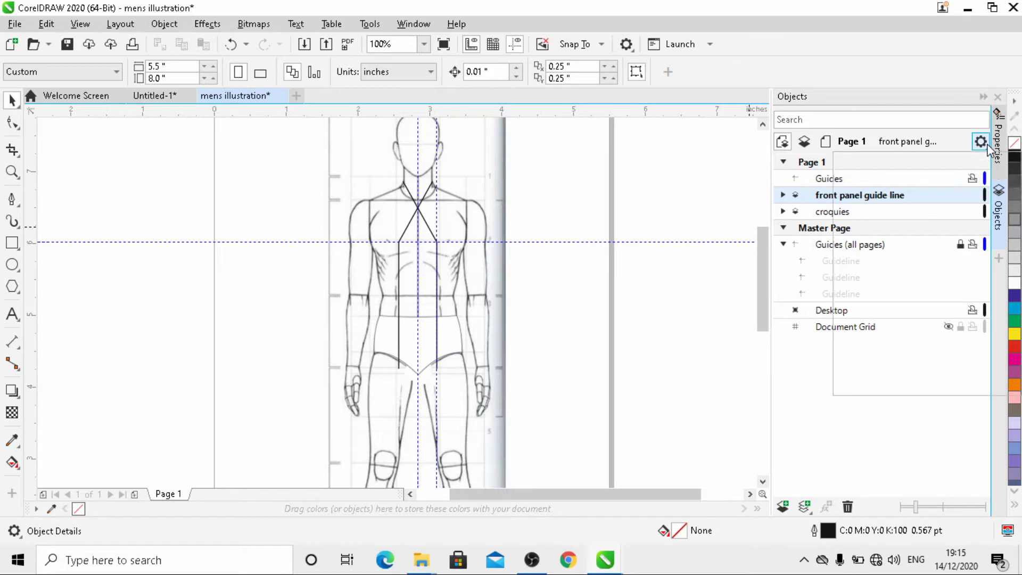
mouse_move(894, 256)
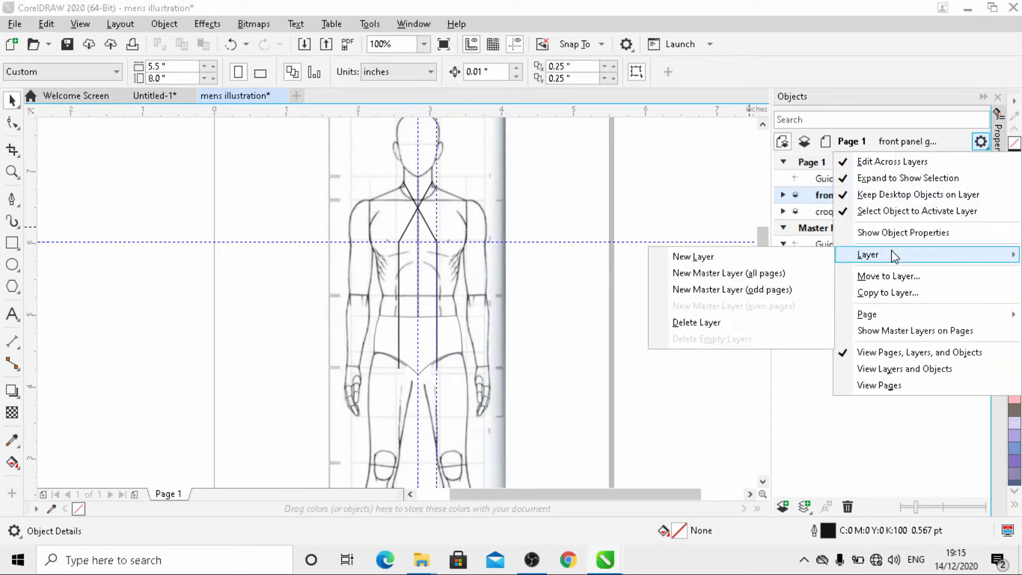
left_click(711, 254)
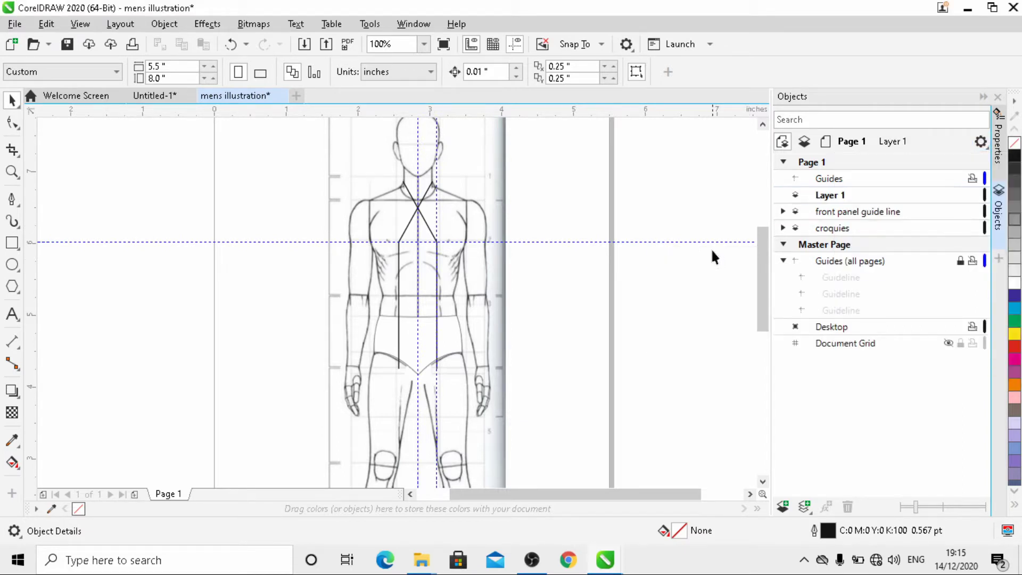
left_click(837, 195)
right_click(836, 195)
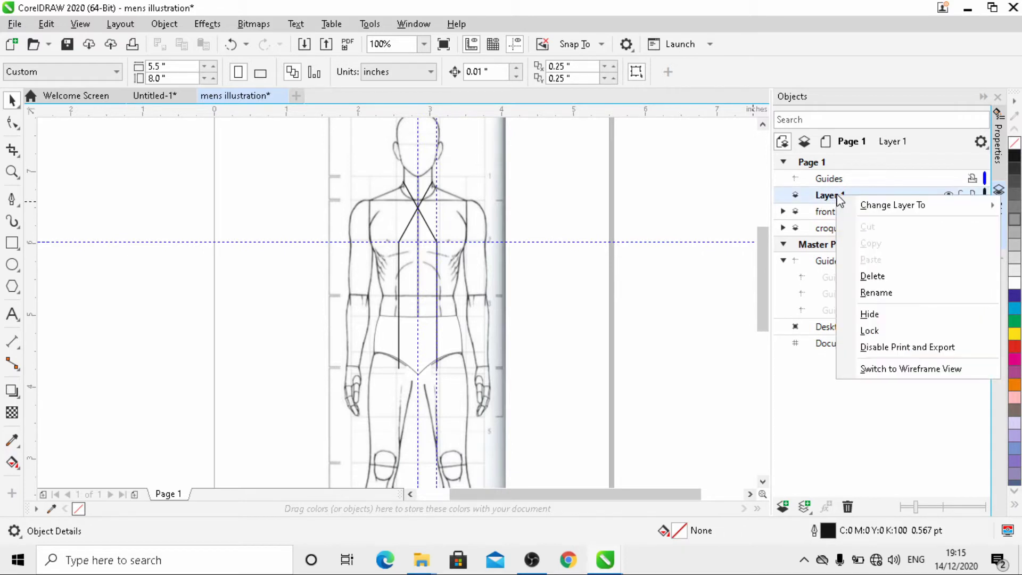
left_click(879, 292)
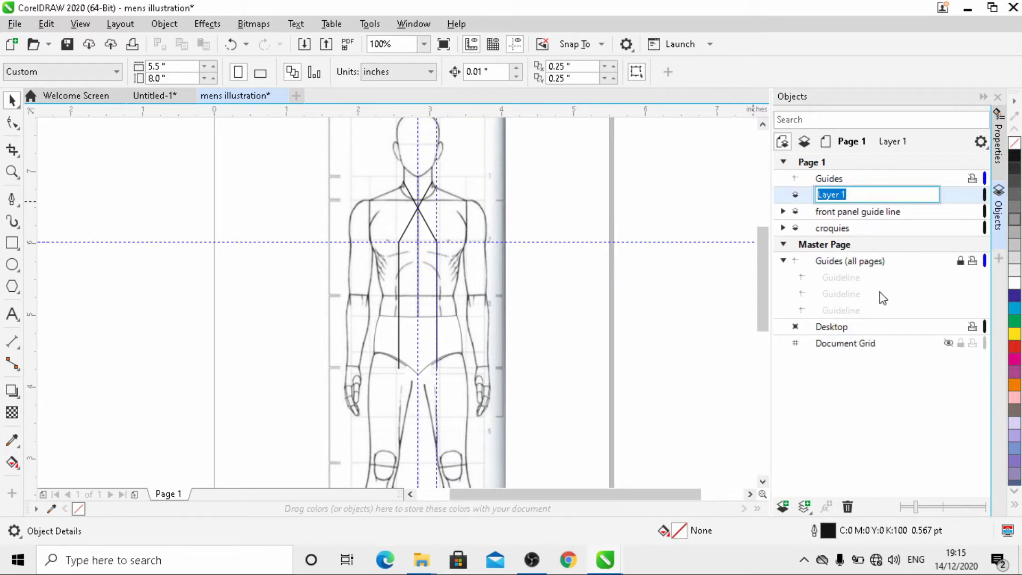
type("collar")
key("Return")
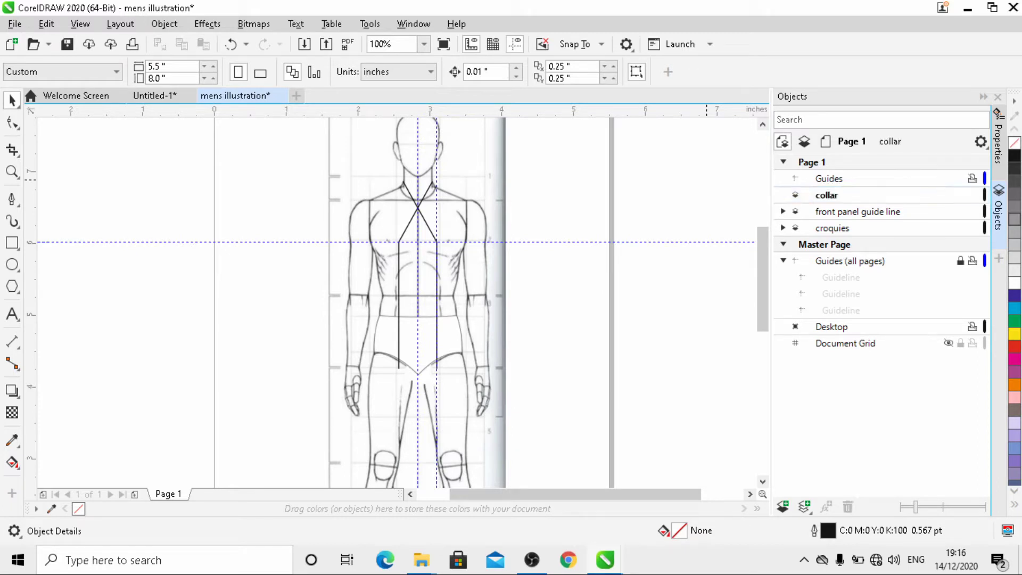
- On the collar layer, draw a closed four-sided collar piece about 0.336 by 0.342 inches from the right neck-shoulder point to the centre front with the Pen tool
left_click(841, 198)
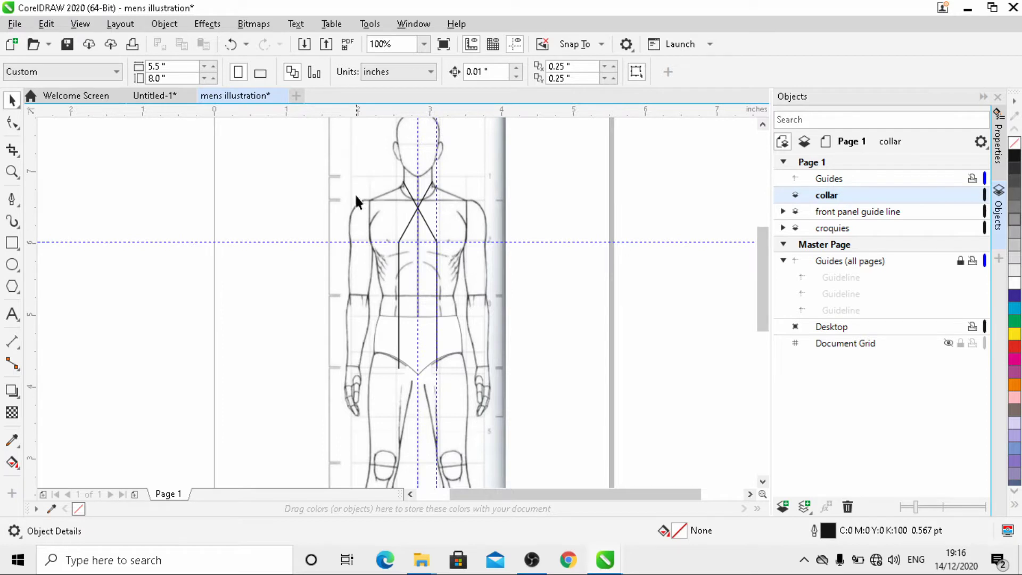
left_click(12, 202)
scroll(468, 183, "up", 4)
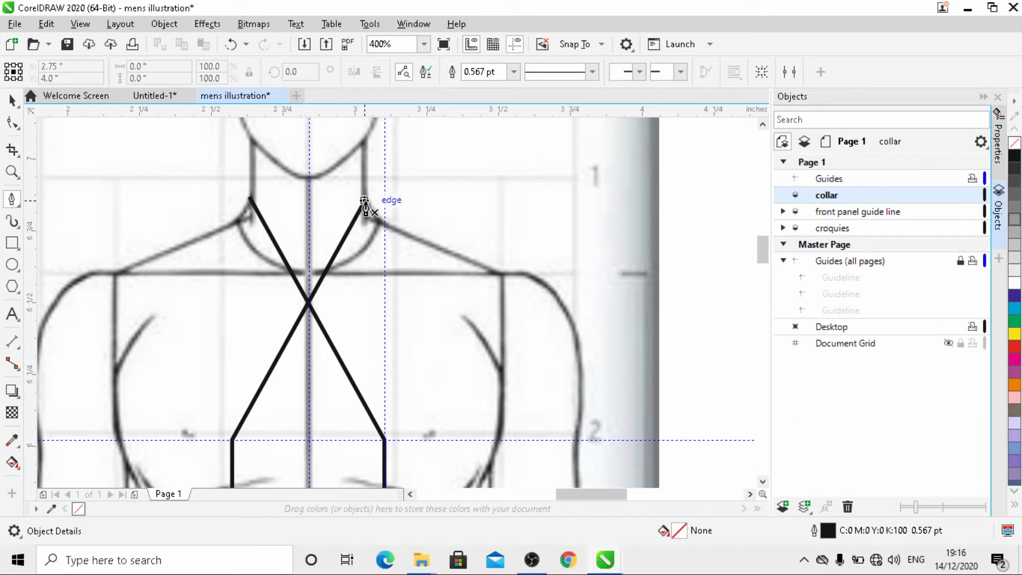
left_click(403, 236)
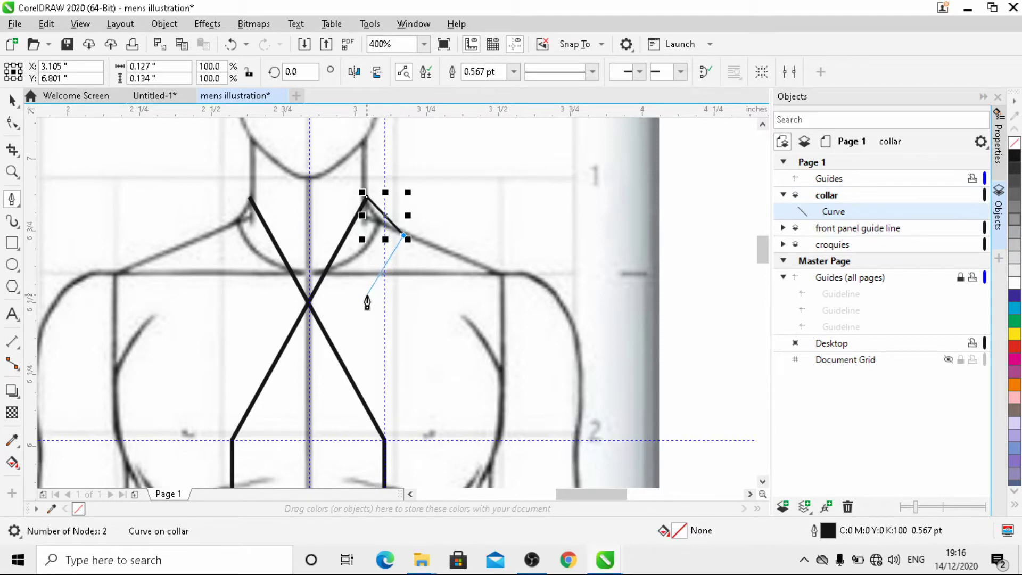
left_click(366, 294)
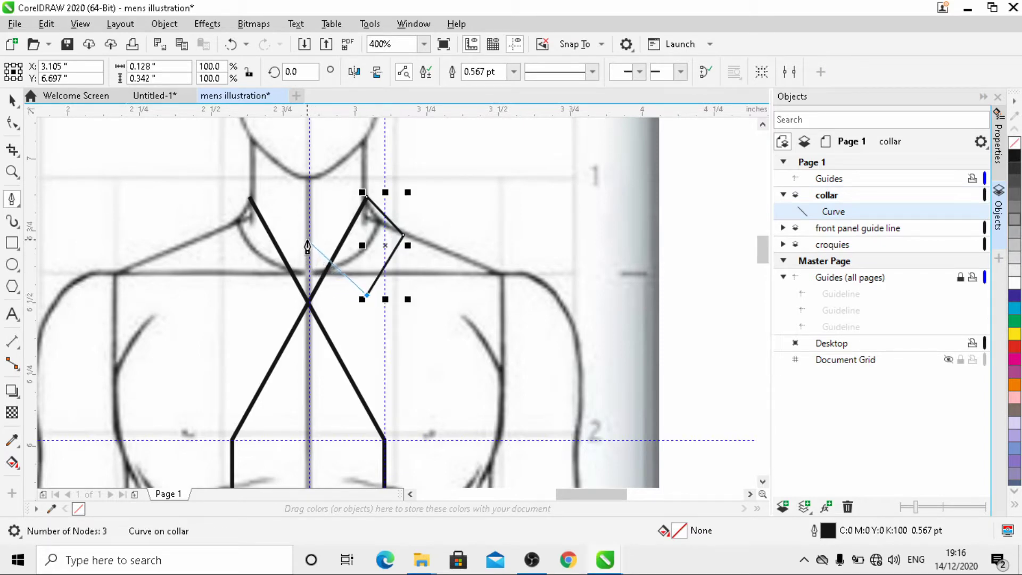
left_click(307, 240)
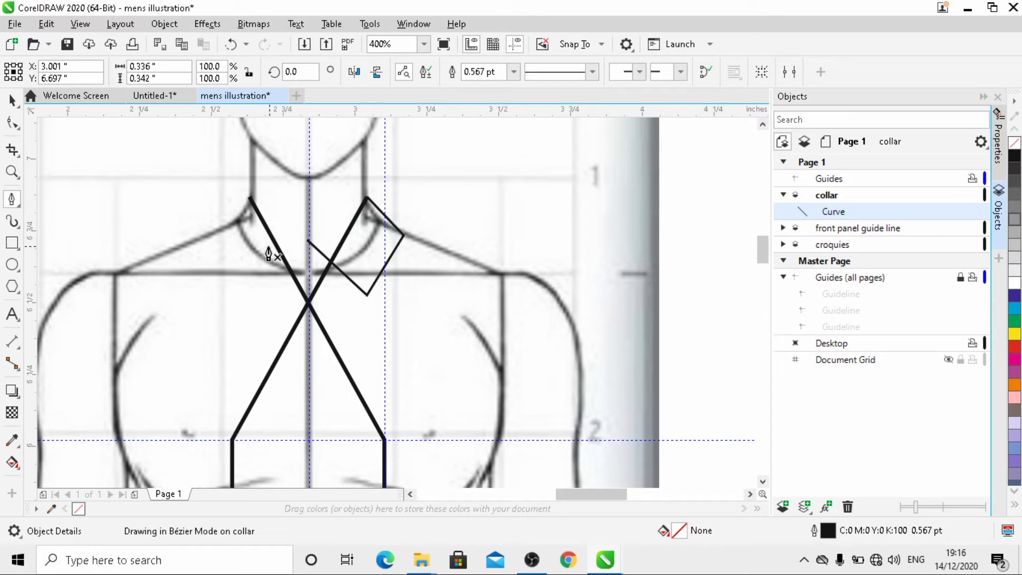
left_click(366, 198)
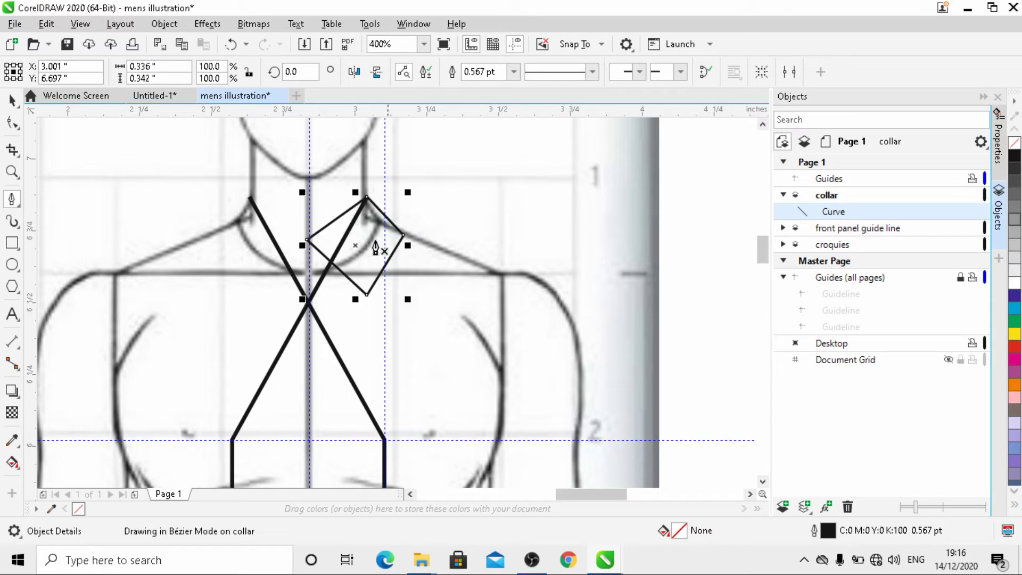
- Reposition the collar piece's lower tip, shoulder corner at about 3.154, 6.750 and centre front corner at about 2.838, 6.681 inches
left_click(13, 124)
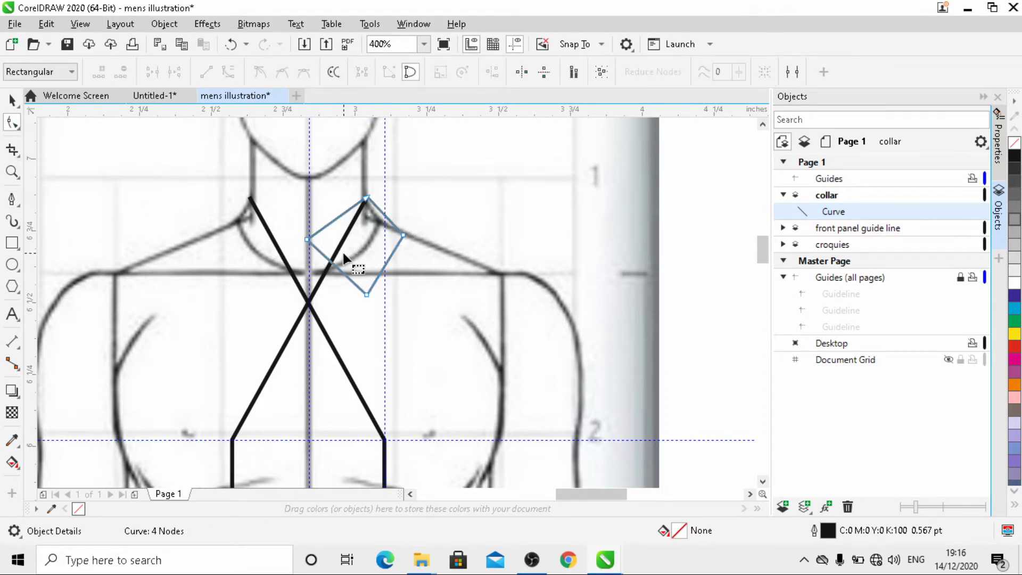
scroll(343, 250, "up", 2)
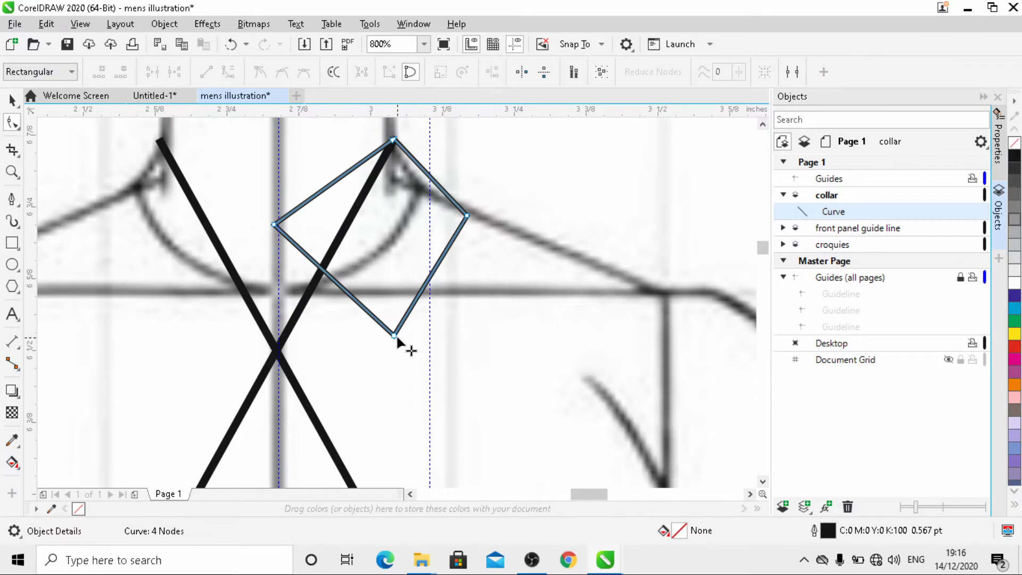
left_click_drag(394, 335, 340, 308)
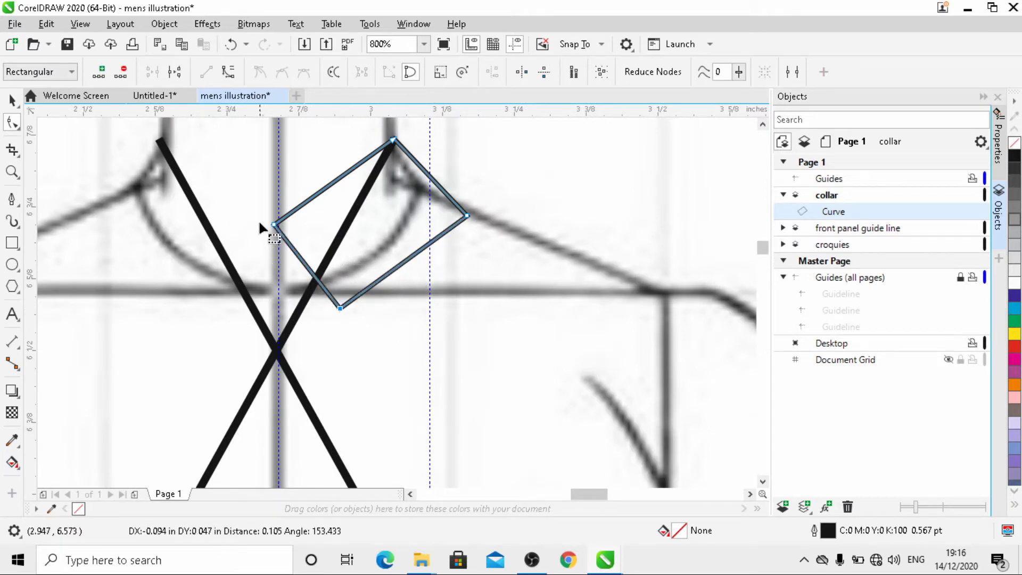
left_click_drag(259, 224, 259, 224)
scroll(293, 277, "down", 2)
scroll(346, 226, "up", 2)
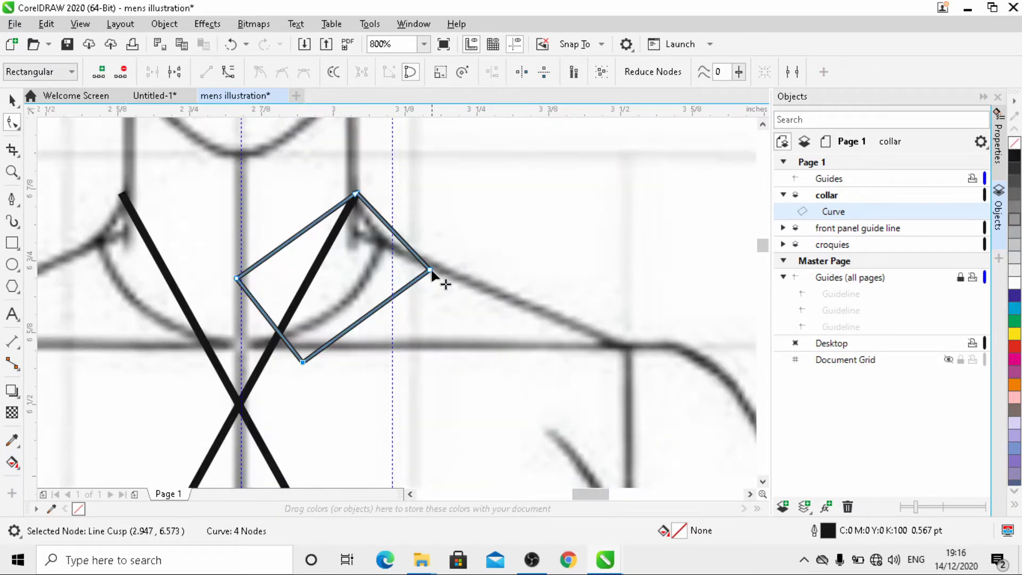
left_click_drag(431, 270, 420, 260)
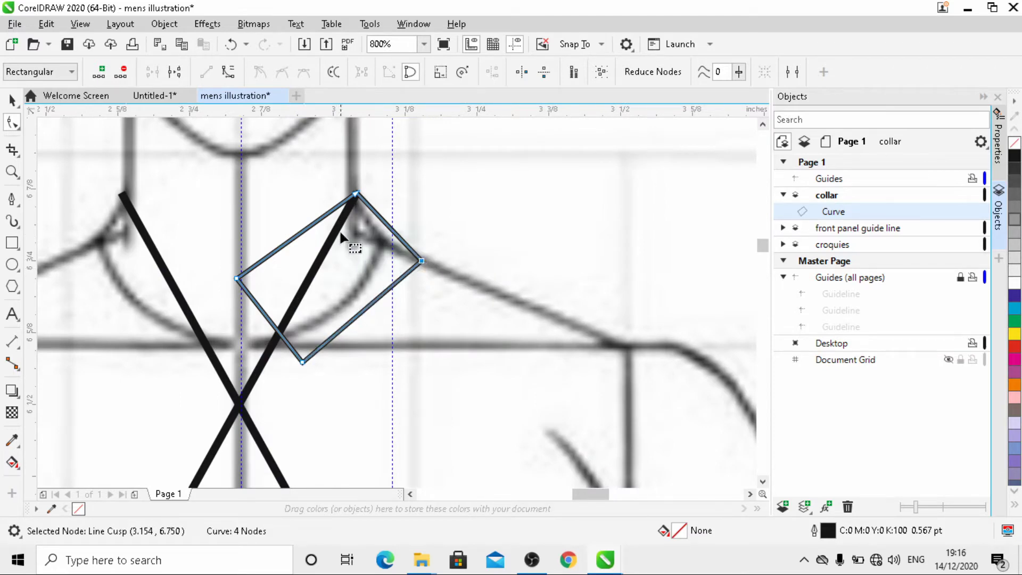
left_click_drag(303, 363, 315, 372)
left_click_drag(237, 278, 243, 295)
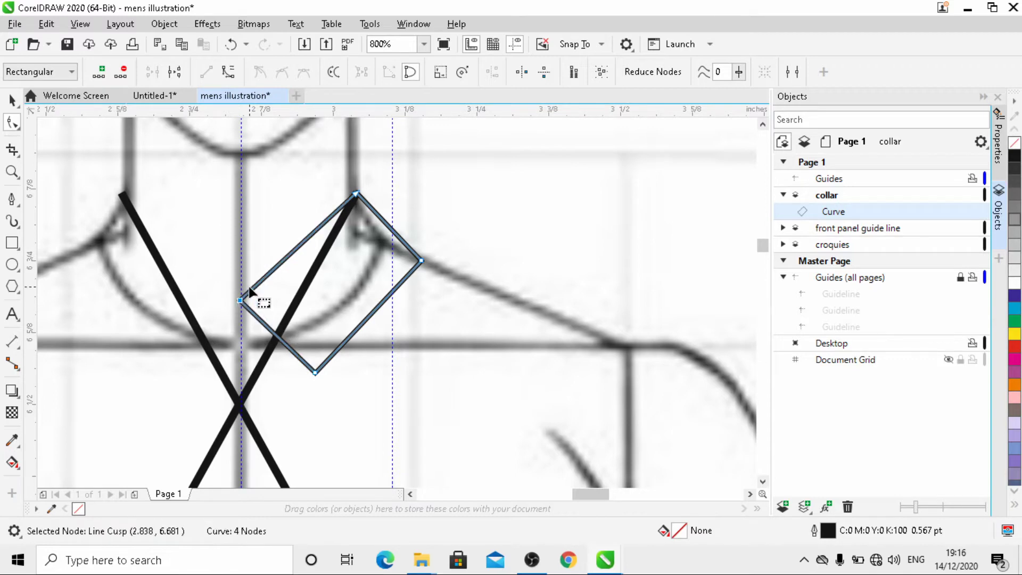
scroll(346, 233, "down", 2)
scroll(314, 226, "up", 2)
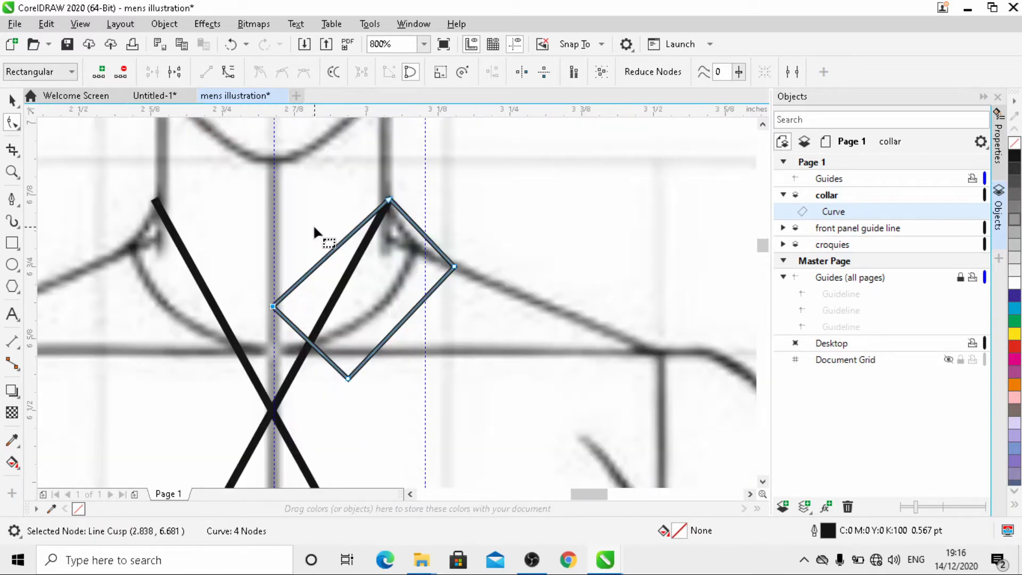
- Convert the collar piece's straight neckline edge to a curve and bend it inward
left_click(337, 249)
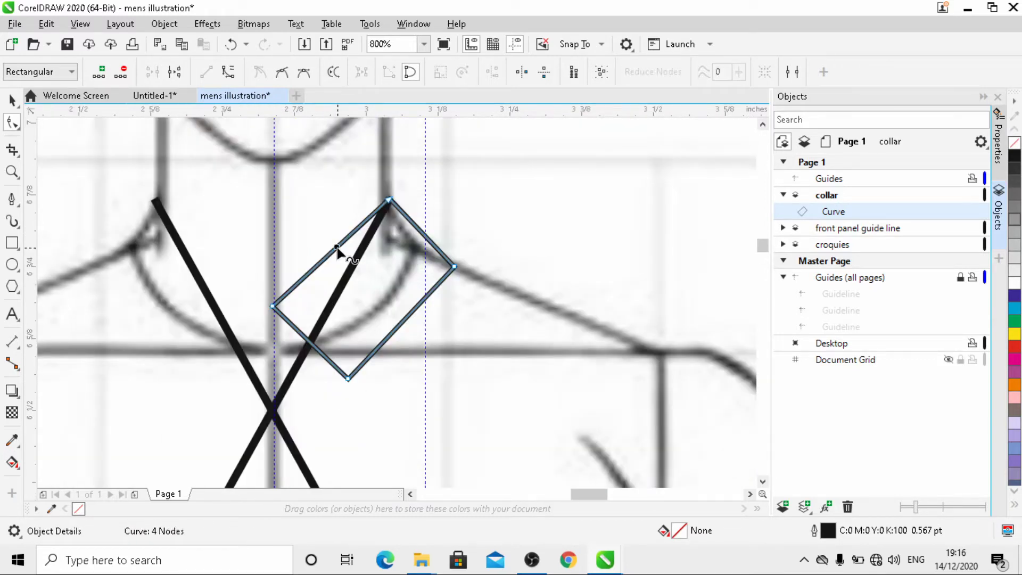
left_click(229, 71)
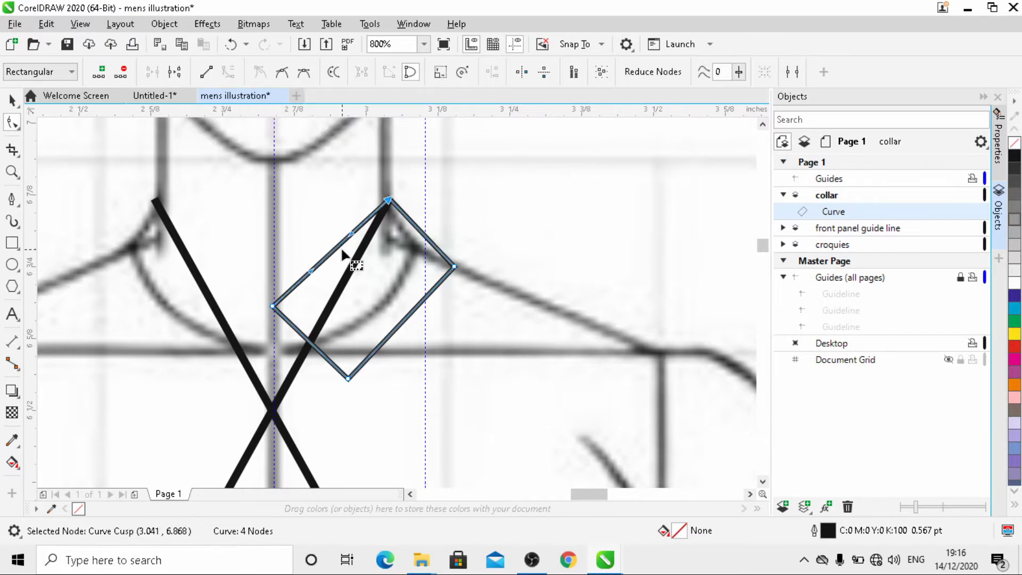
left_click_drag(335, 258, 343, 272)
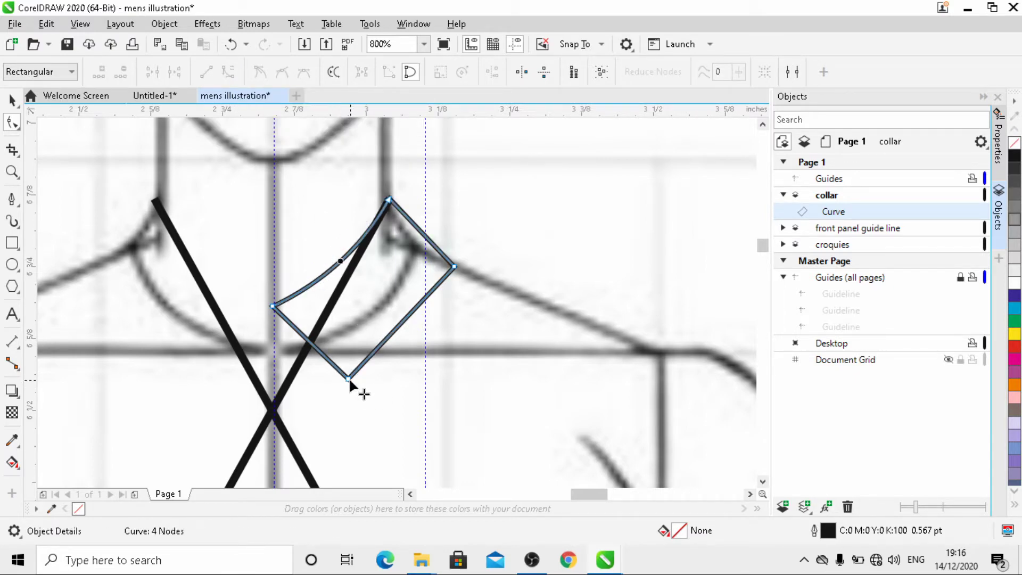
- Bend the collar's shoulder edge into a soft S-curve, then raise the centre front node to about 2.835, 6.715 inches and refine the neckline curve
left_click(422, 234)
left_click(228, 73)
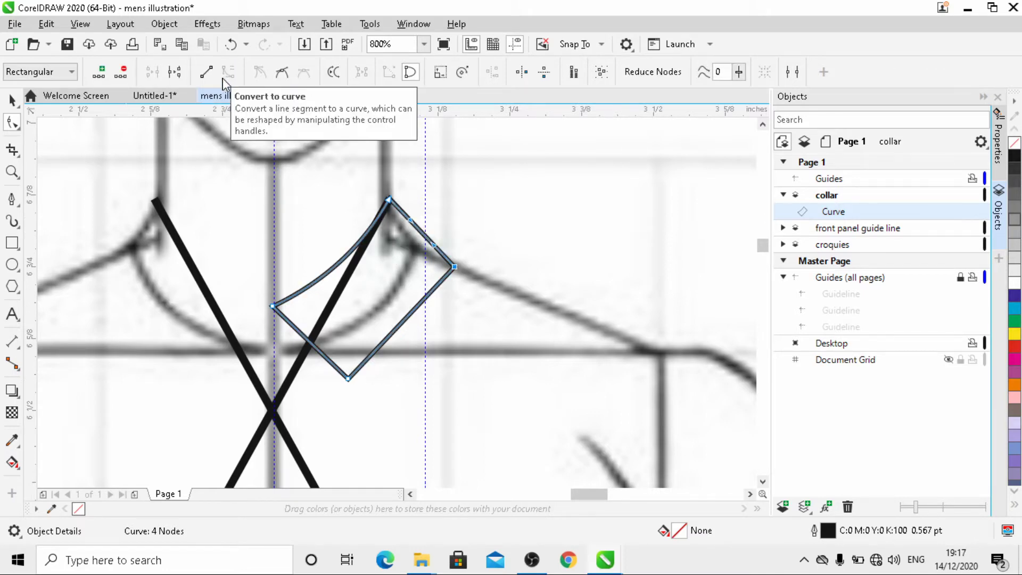
left_click_drag(410, 220, 450, 265)
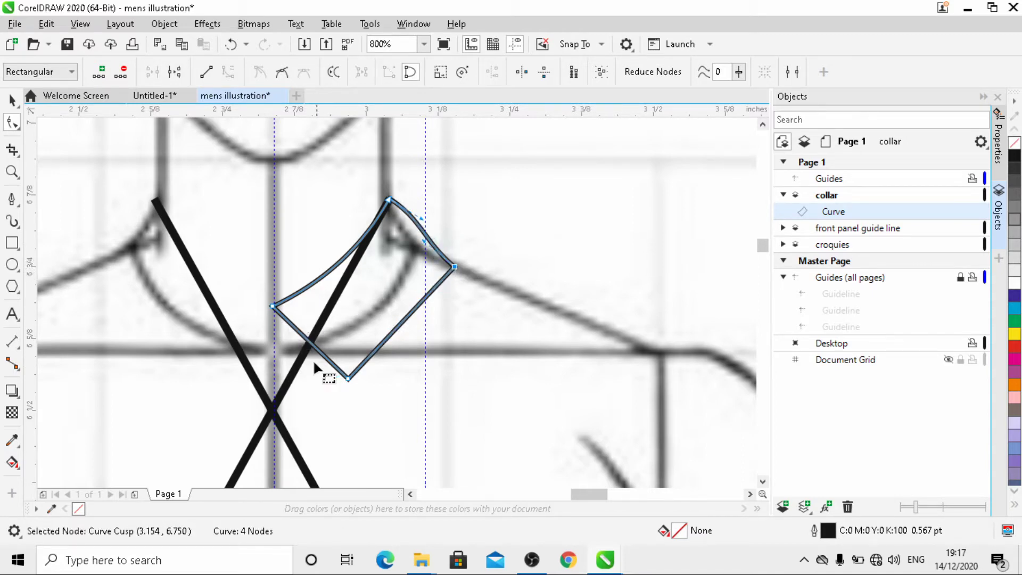
left_click_drag(273, 308, 326, 282)
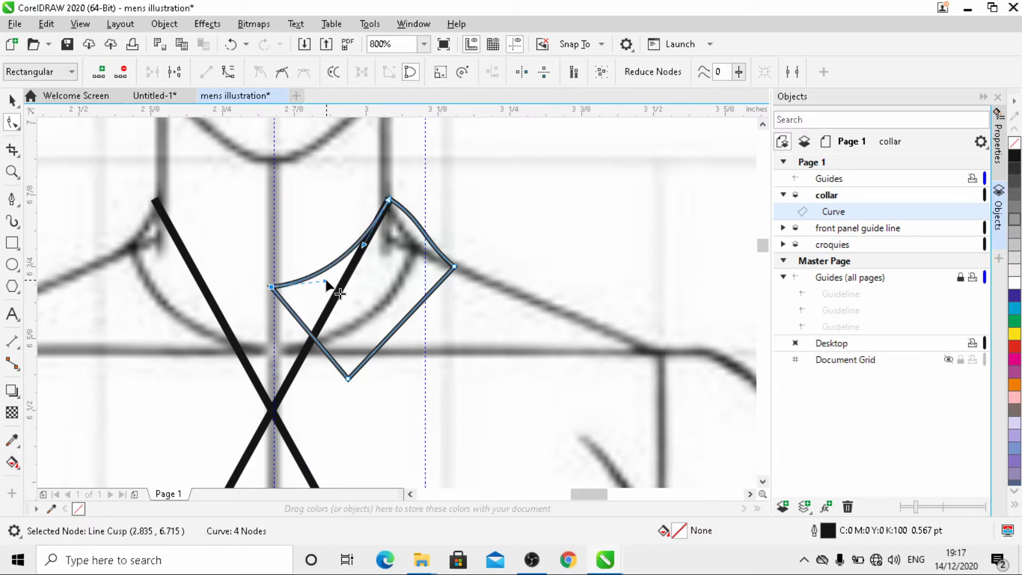
mouse_move(364, 246)
left_mouse_down()
mouse_move(376, 250)
mouse_move(365, 251)
left_mouse_up()
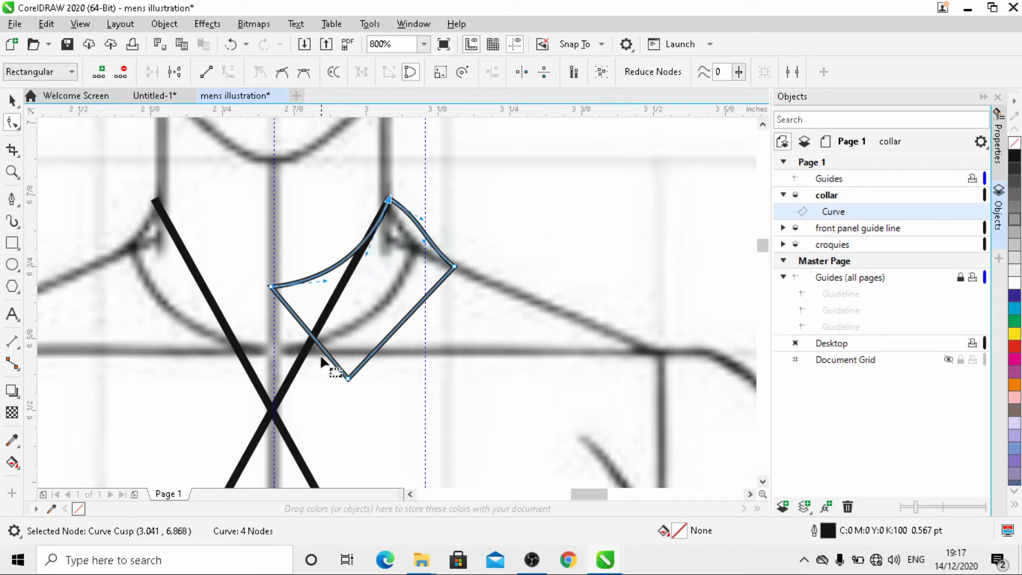
- Curve the collar's front edge inward and move its tip to about 2.946, 6.556 and centre front node to about 2.836, 6.732 inches
left_click(315, 340)
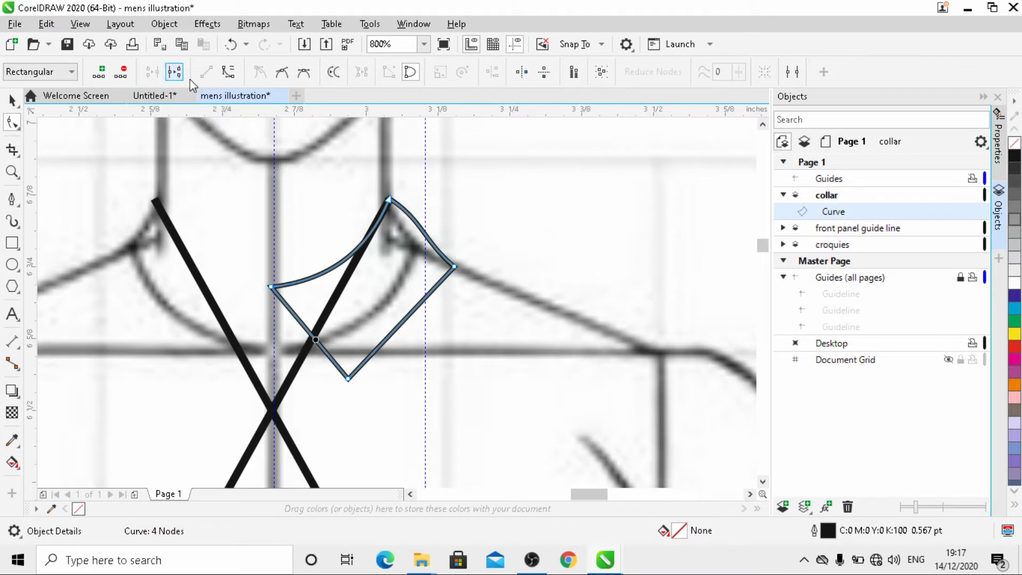
left_click(228, 71)
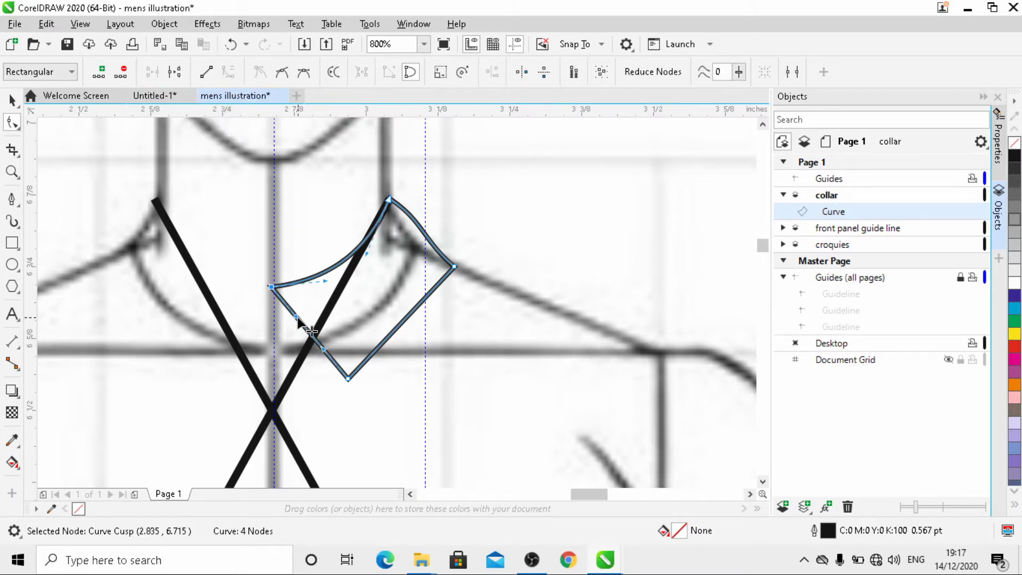
left_click_drag(304, 329, 313, 327)
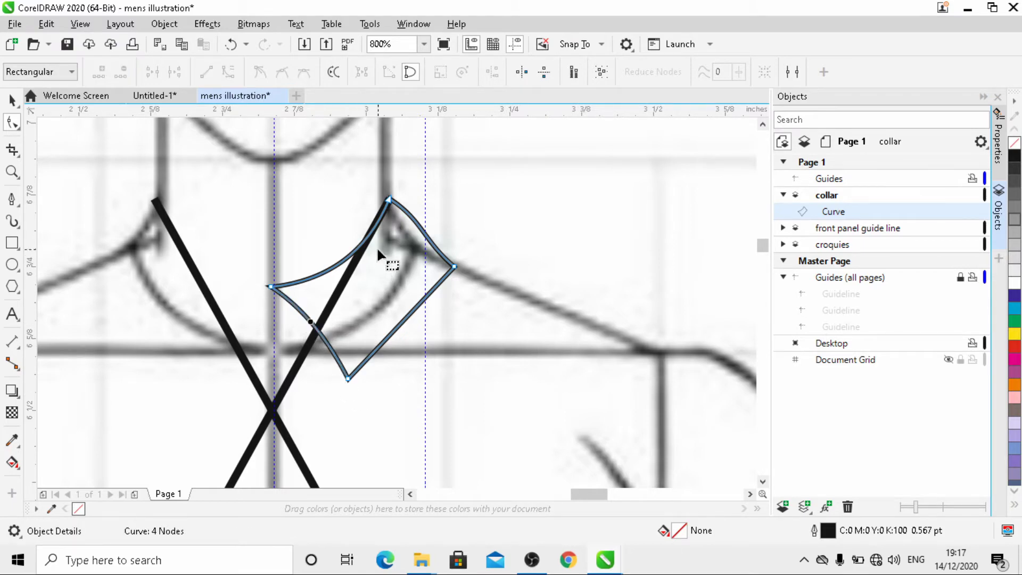
left_click_drag(347, 379, 334, 378)
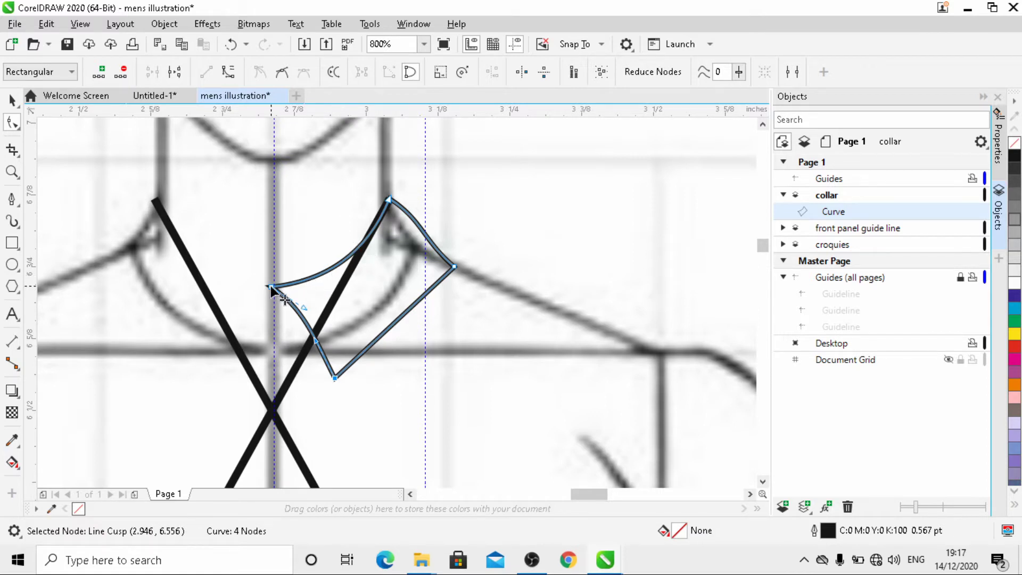
left_click_drag(271, 286, 271, 276)
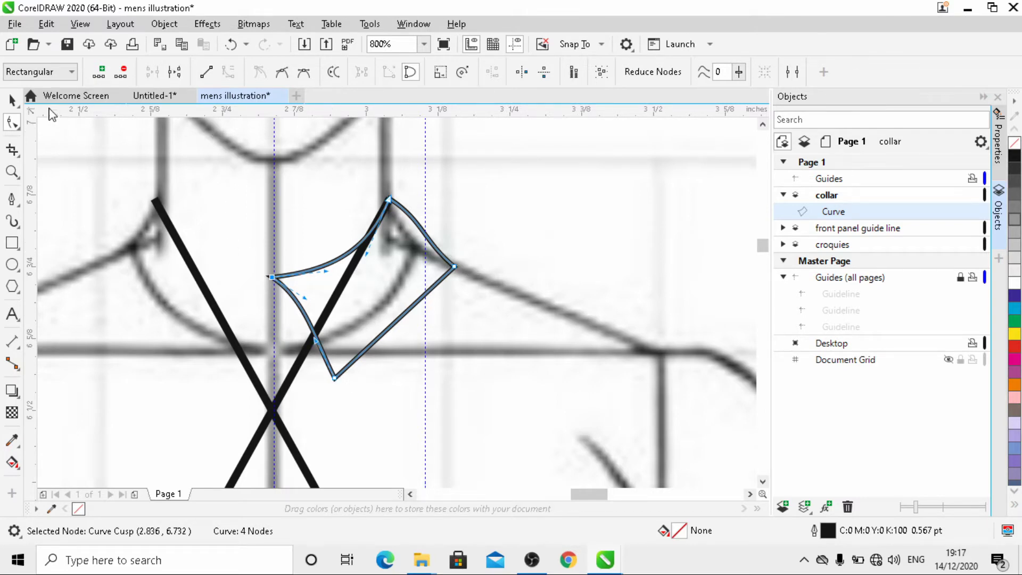
- Paste a copy of the collar piece directly over the original
left_click(12, 100)
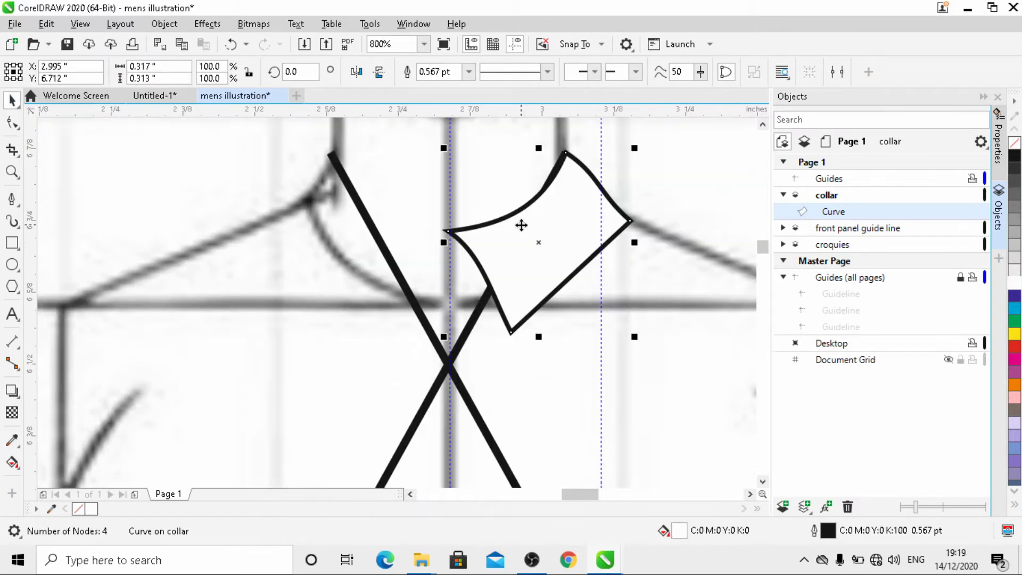
key("ctrl+c")
key("ctrl+v")
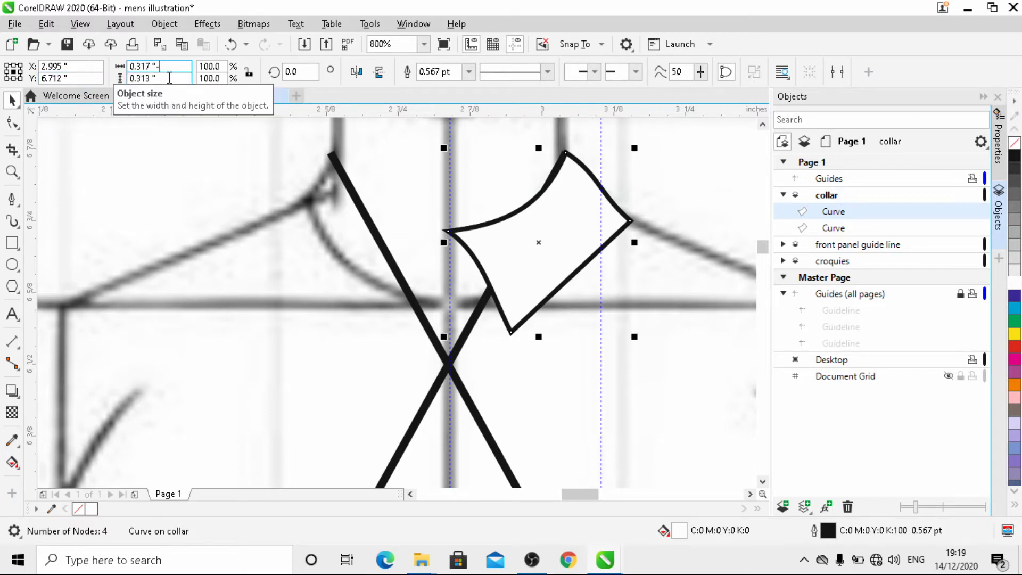
- Change the document's horizontal and vertical ruler units to centimeters
right_click(278, 113)
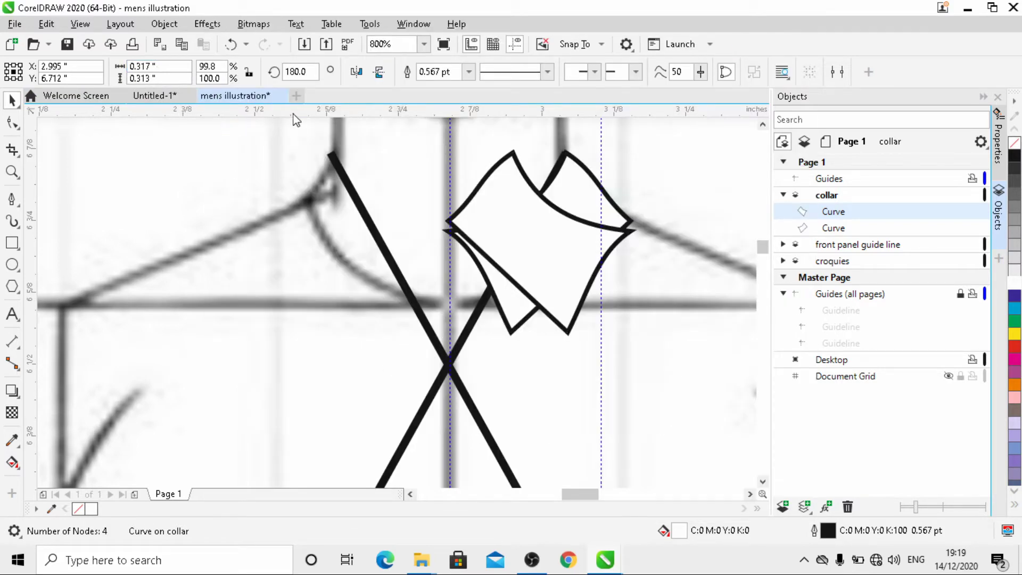
right_click(293, 113)
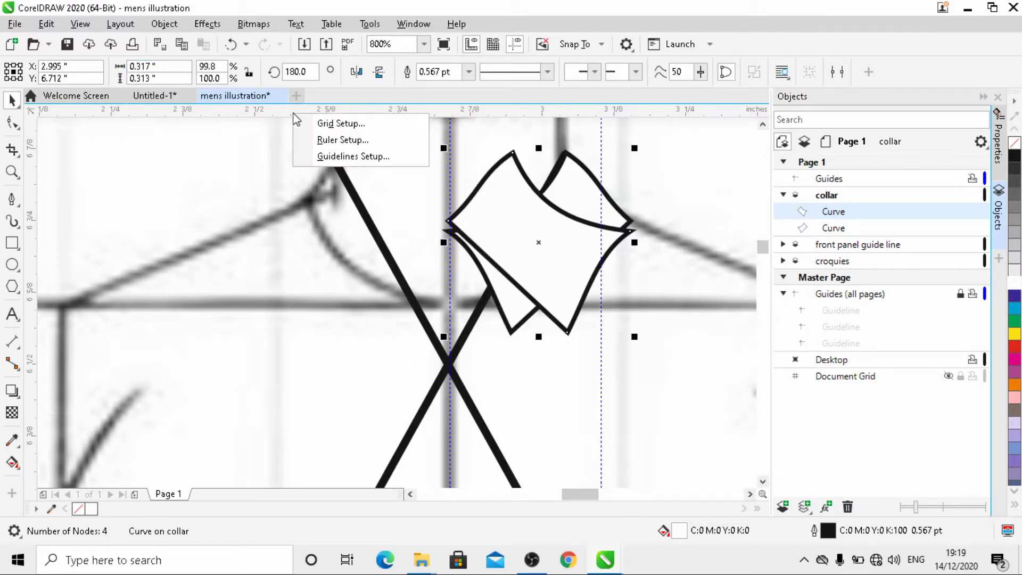
left_click(336, 142)
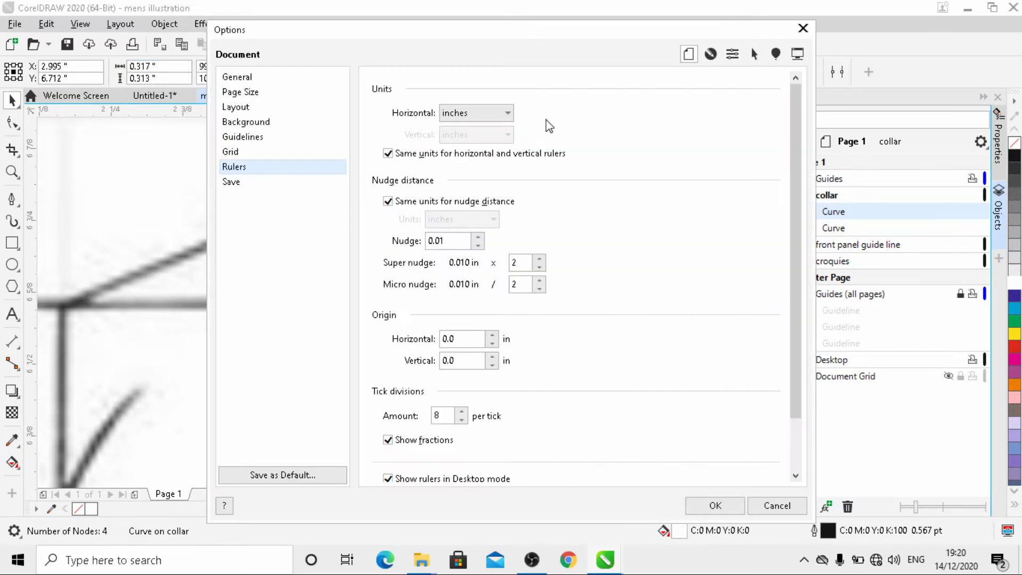
left_click(502, 113)
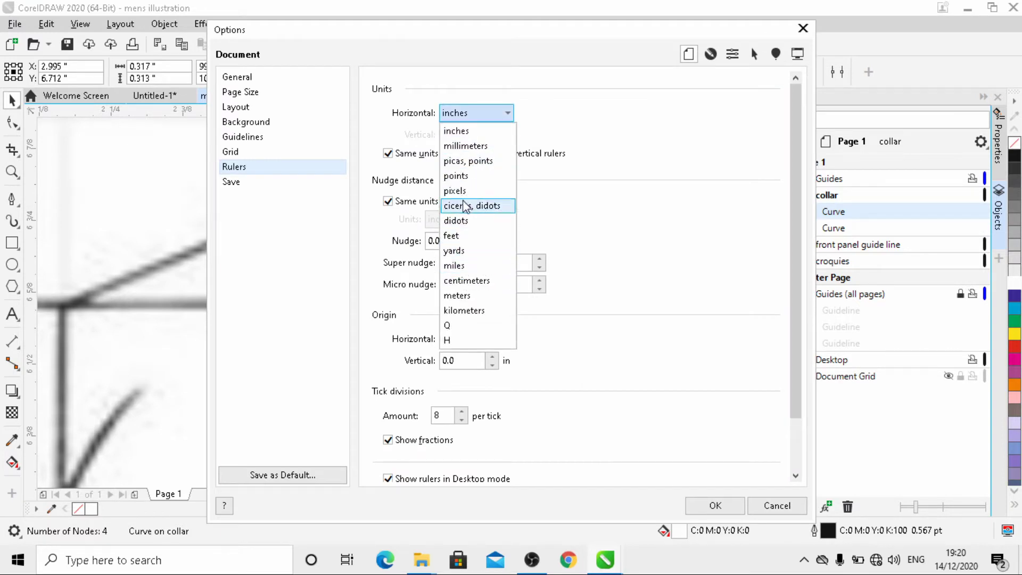
left_click(448, 280)
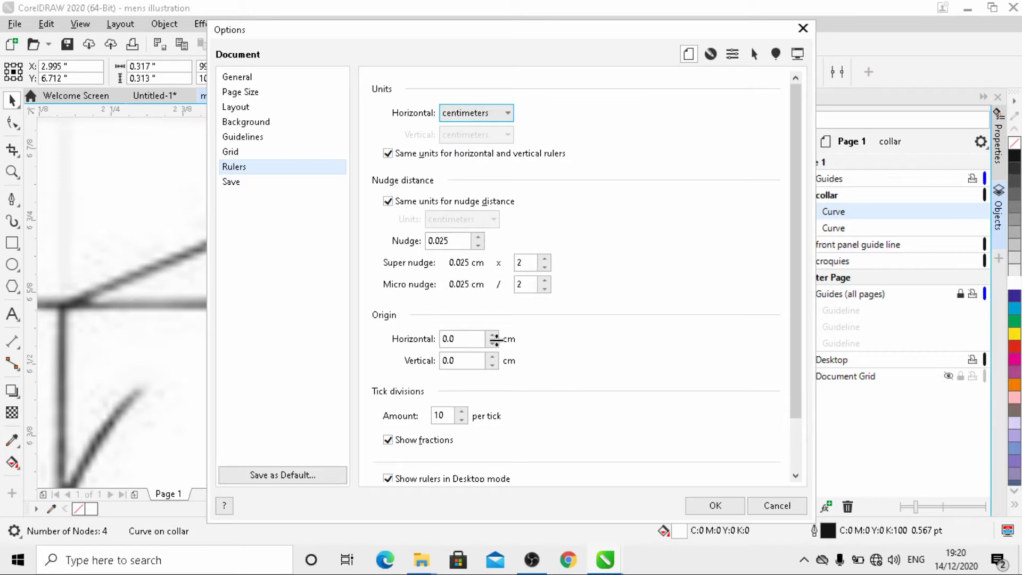
left_click(706, 510)
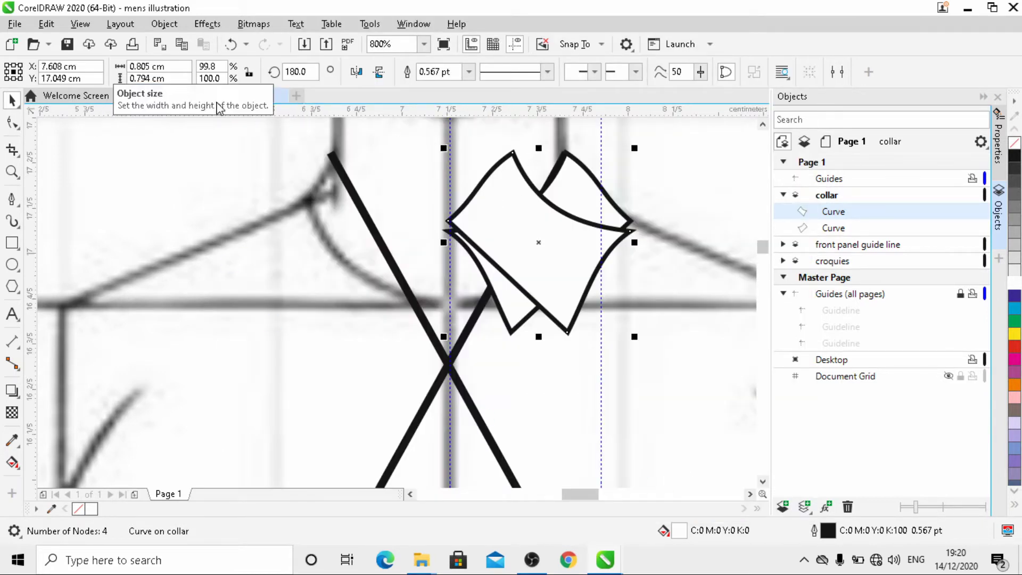
- Delete the rotated copy of the collar piece and undo the resizing of the original
key("Delete")
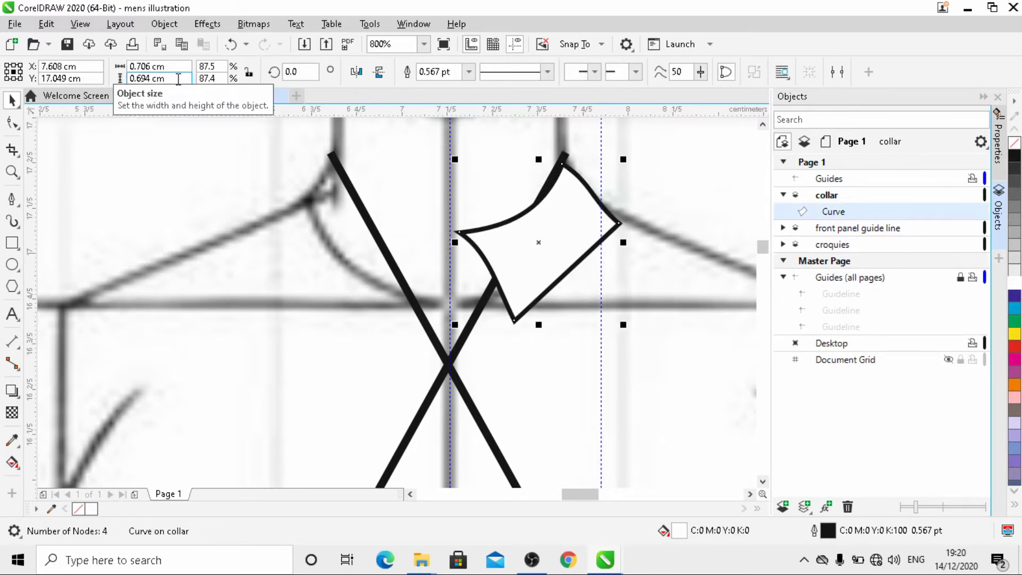
key("ctrl+z")
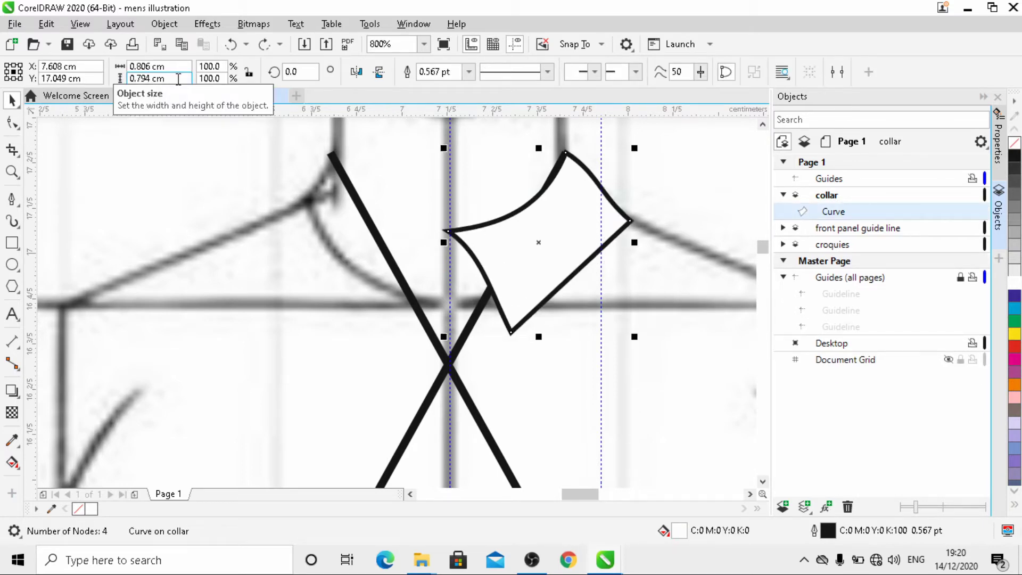
- Paste a copy of the collar piece in place and reduce its width and height by 0.1 cm, to 0.706 by 0.694 cm
key("ctrl+v")
left_click(175, 67)
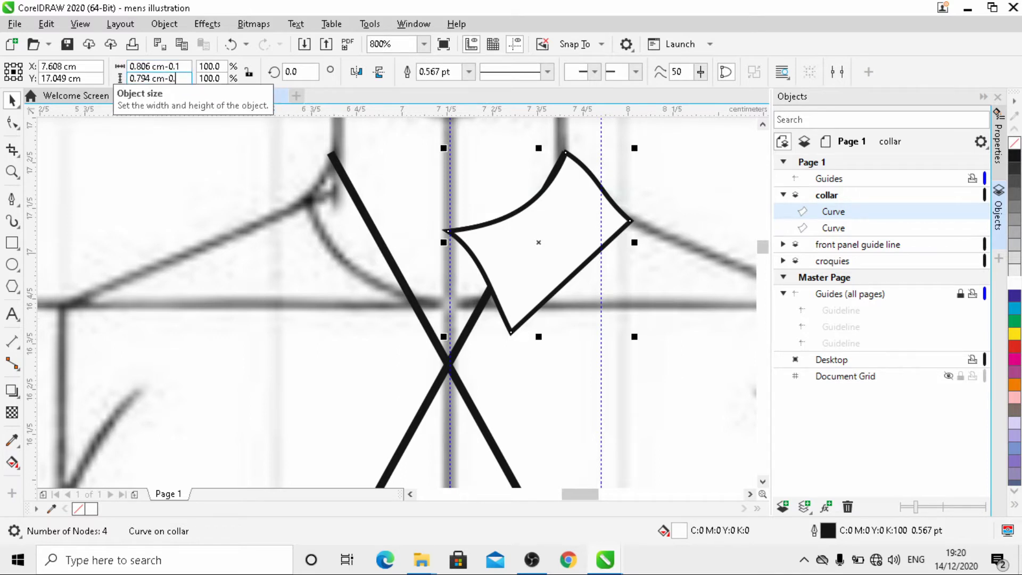
key("Return")
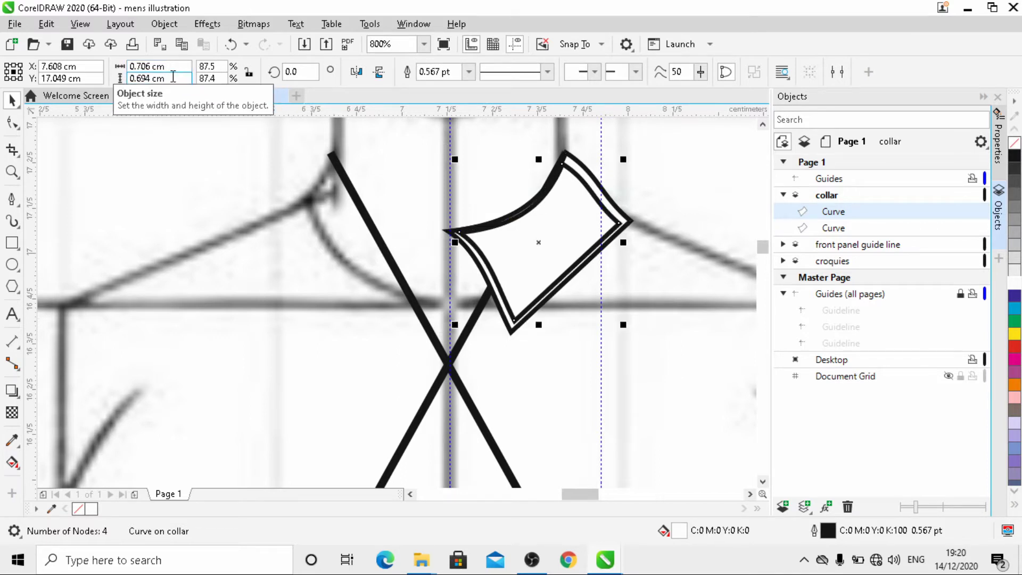
- Break the inner collar copy at its neck-side and centre front nodes and delete the neckline segment between them
left_click(11, 123)
scroll(566, 205, "up", 2)
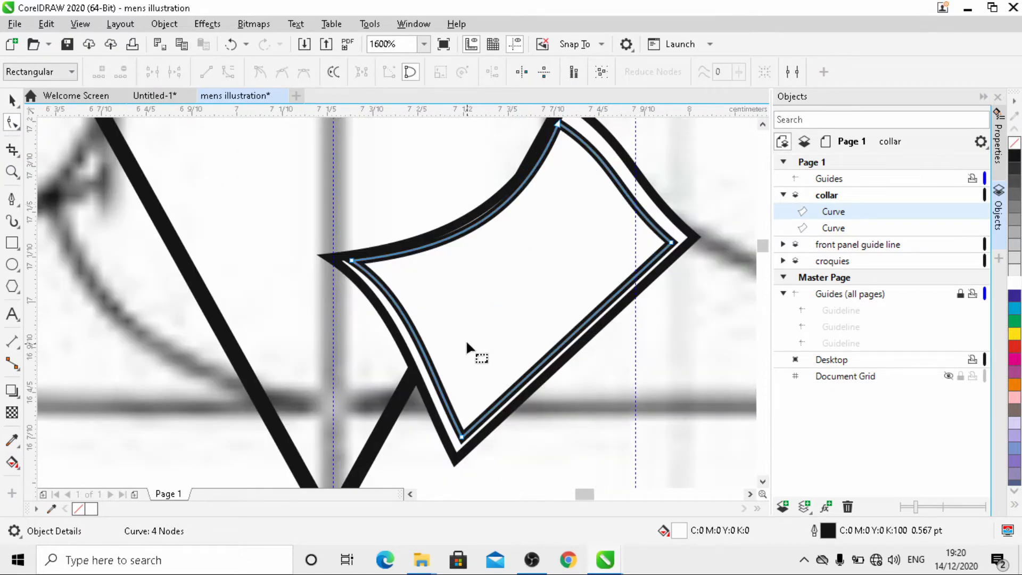
left_click(558, 125)
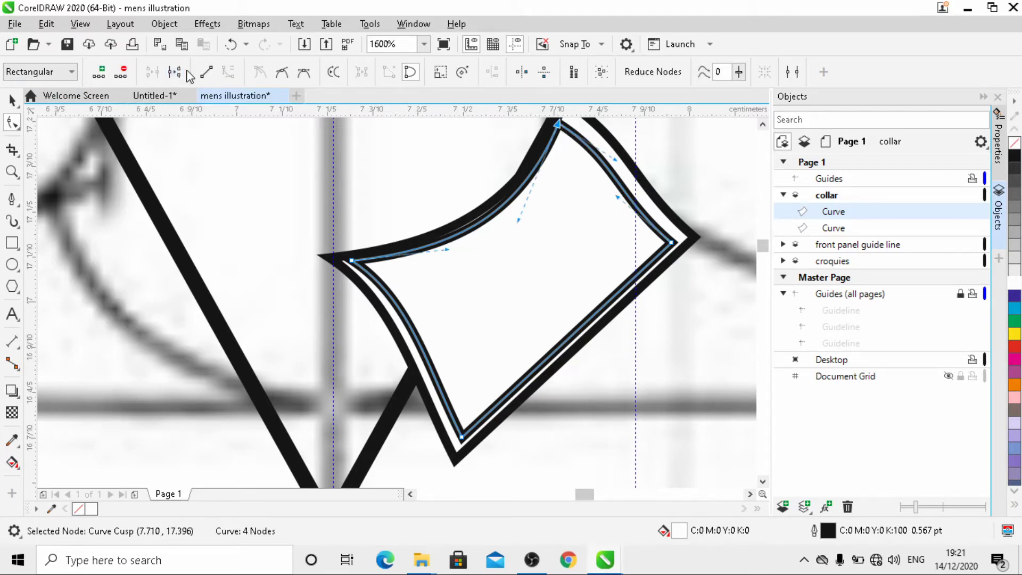
left_click(174, 71)
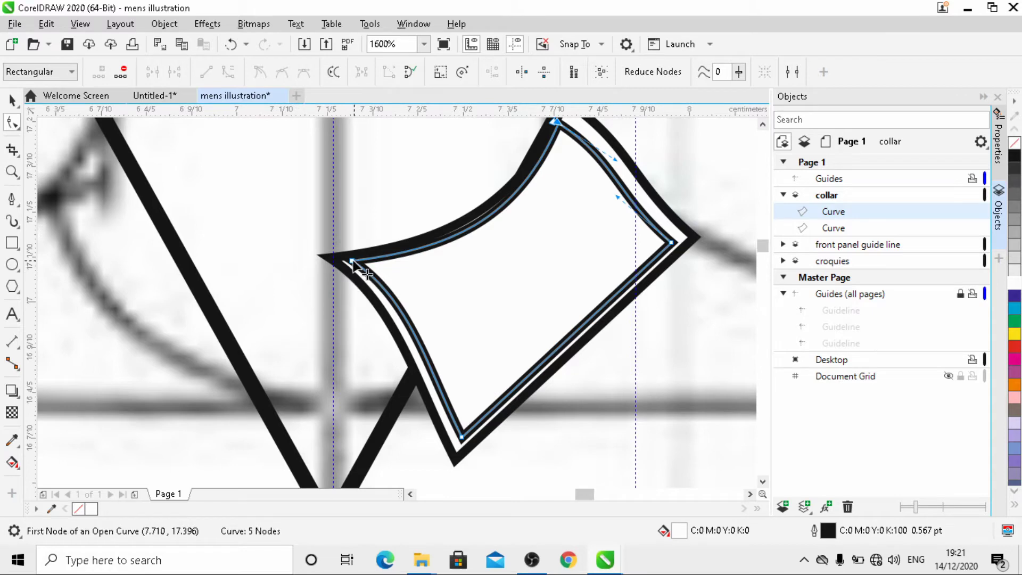
left_click(352, 262)
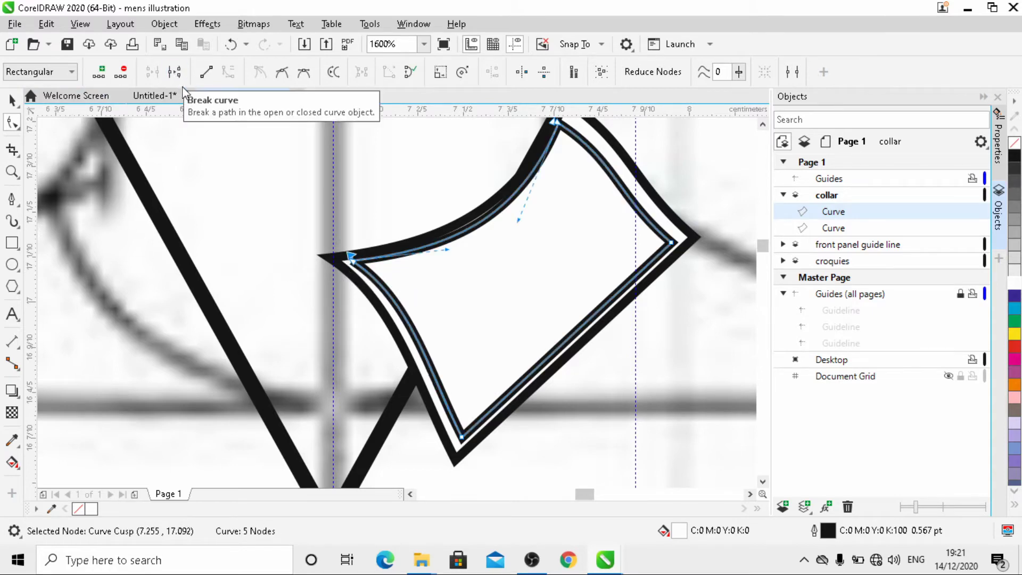
left_click(174, 71)
left_click(483, 221)
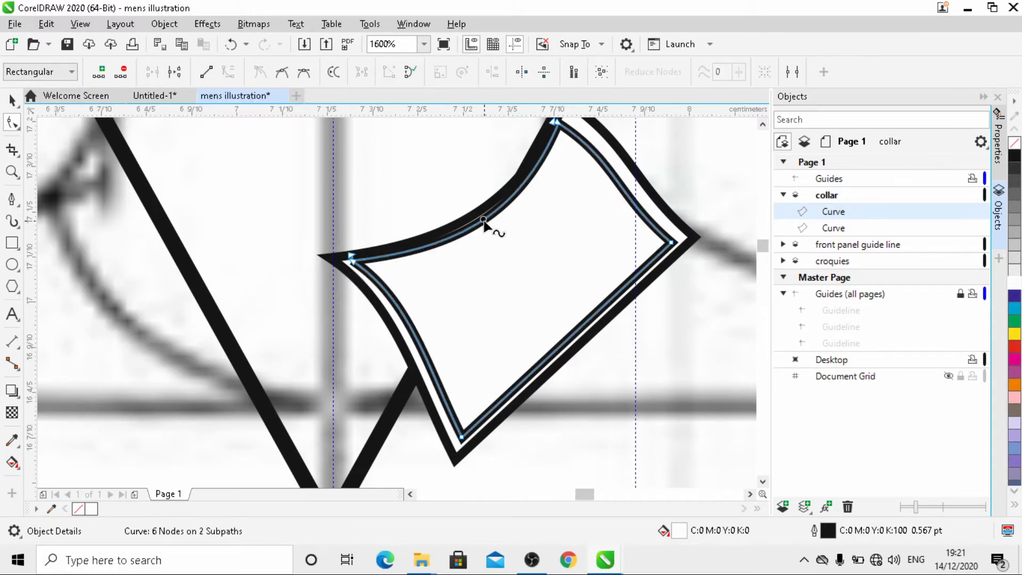
key("Delete")
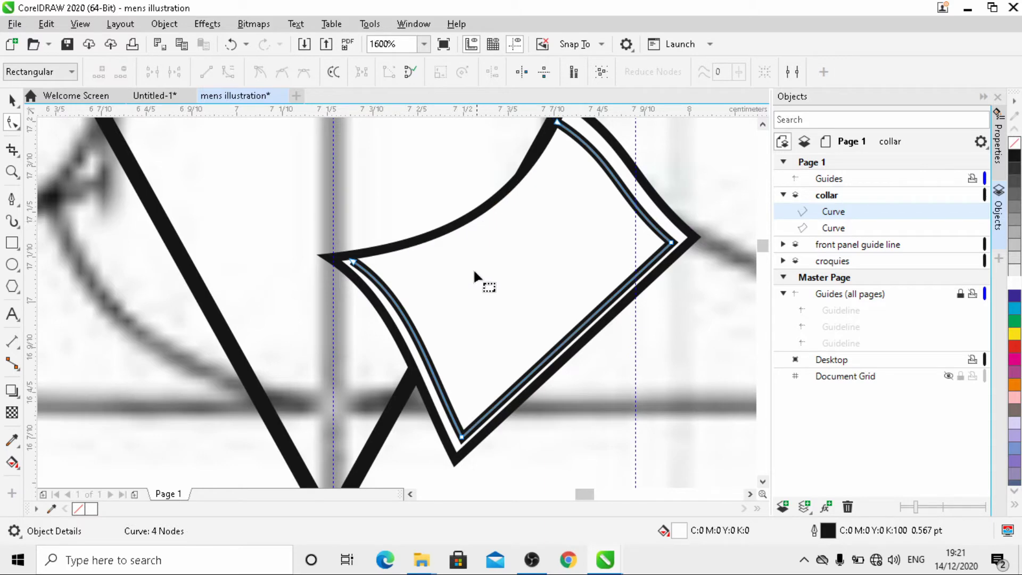
- Break the inner copy at its shoulder corner node and delete the shoulder segment, keeping only the front and lower edges
left_click(673, 245)
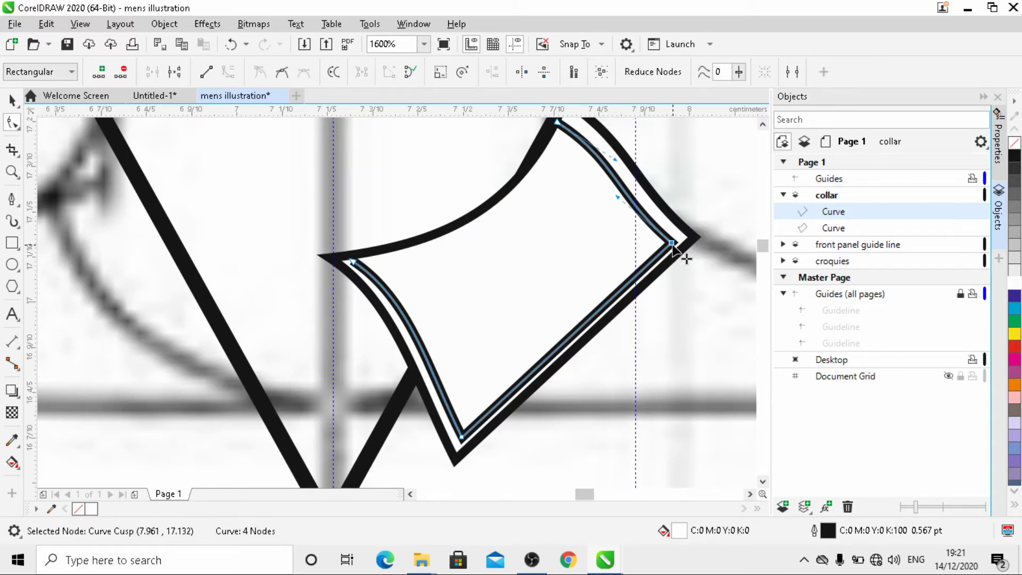
left_click(176, 72)
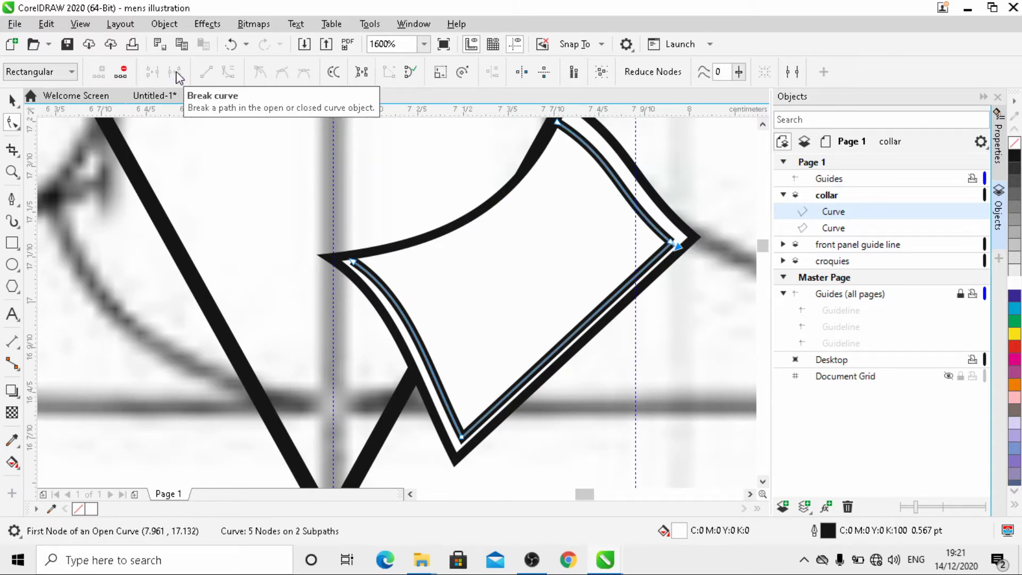
left_click(619, 186)
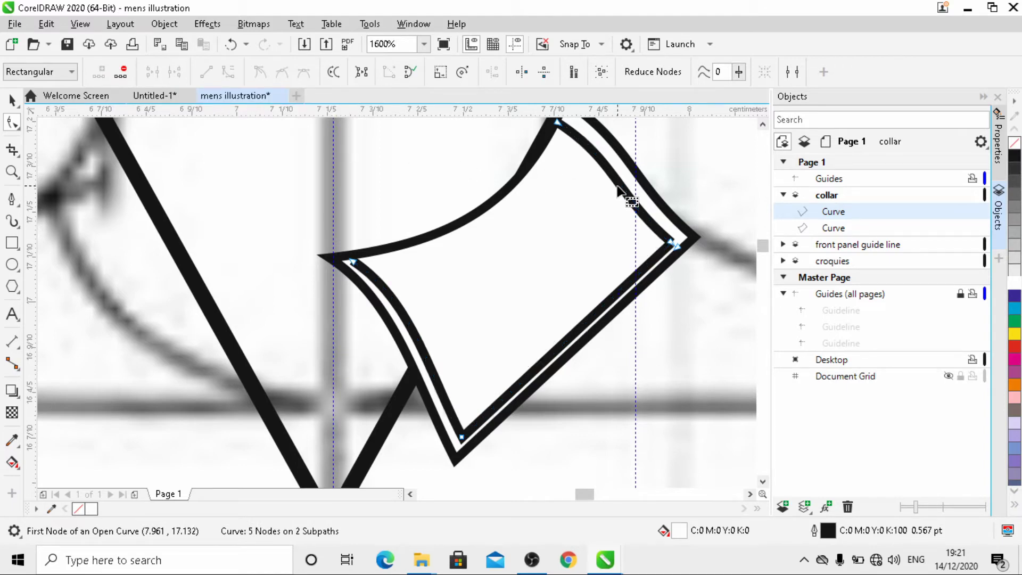
left_click(620, 186)
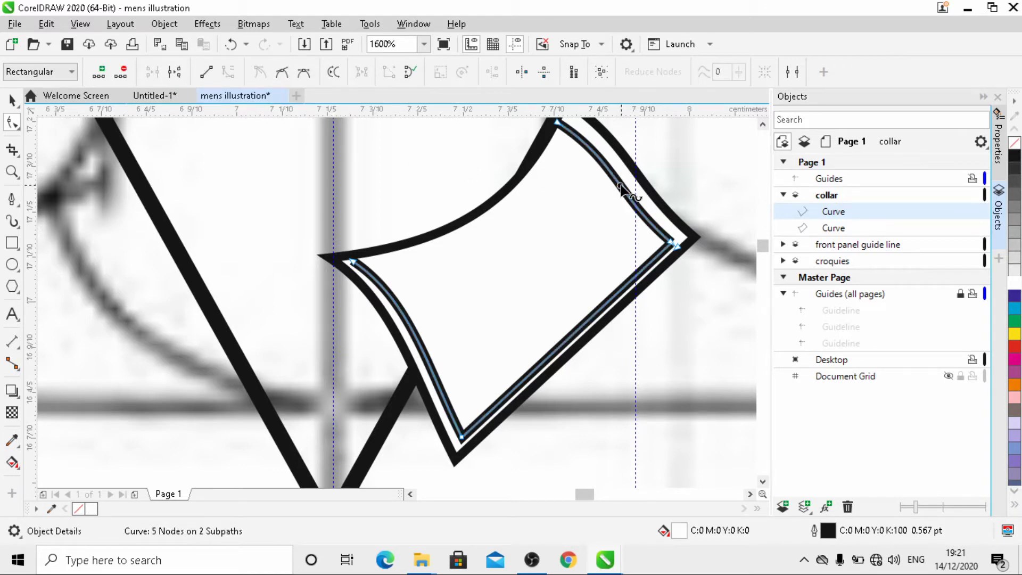
key("Delete")
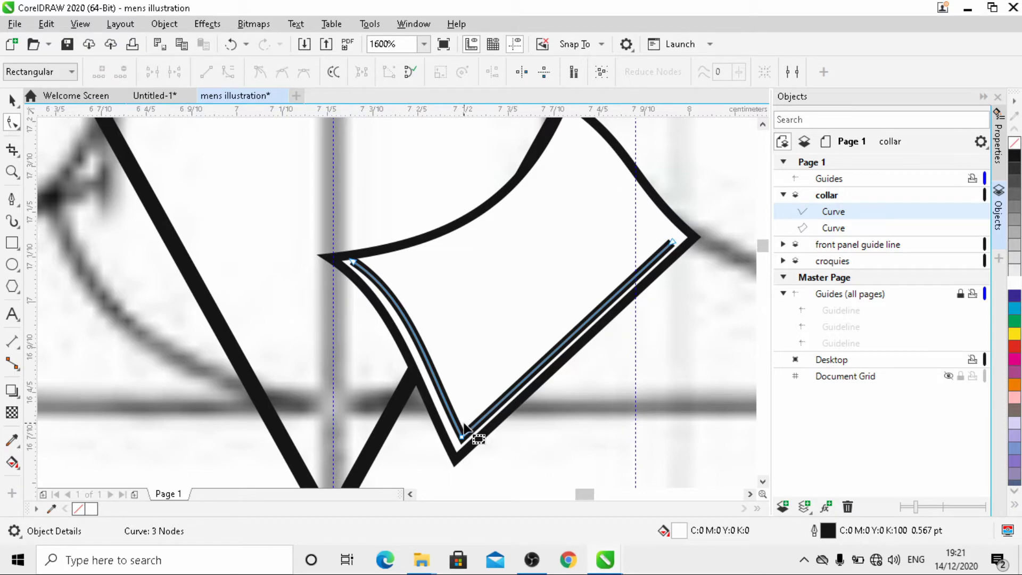
- Move the inner line's tip to about 7.503, 16.725, its shoulder end to 7.956, 17.148 and its front end to 7.283, 17.085 cm
left_click_drag(464, 436, 464, 429)
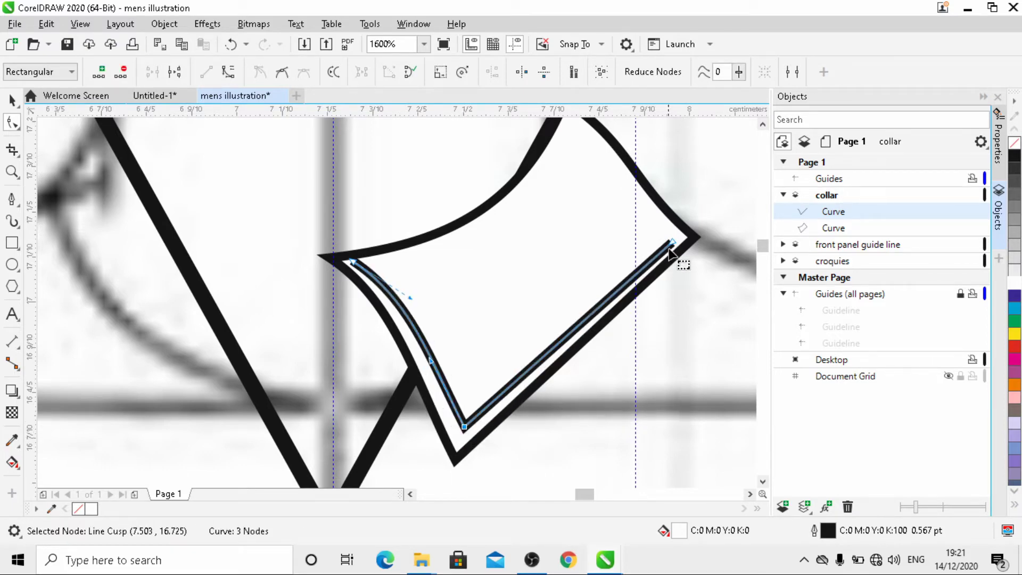
left_click_drag(672, 242, 668, 239)
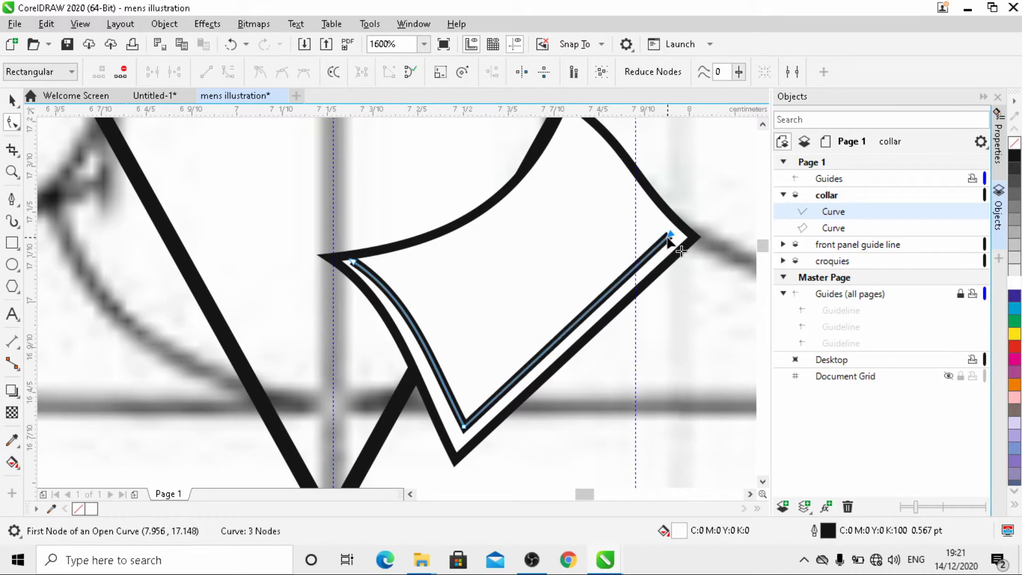
left_click_drag(352, 263, 367, 266)
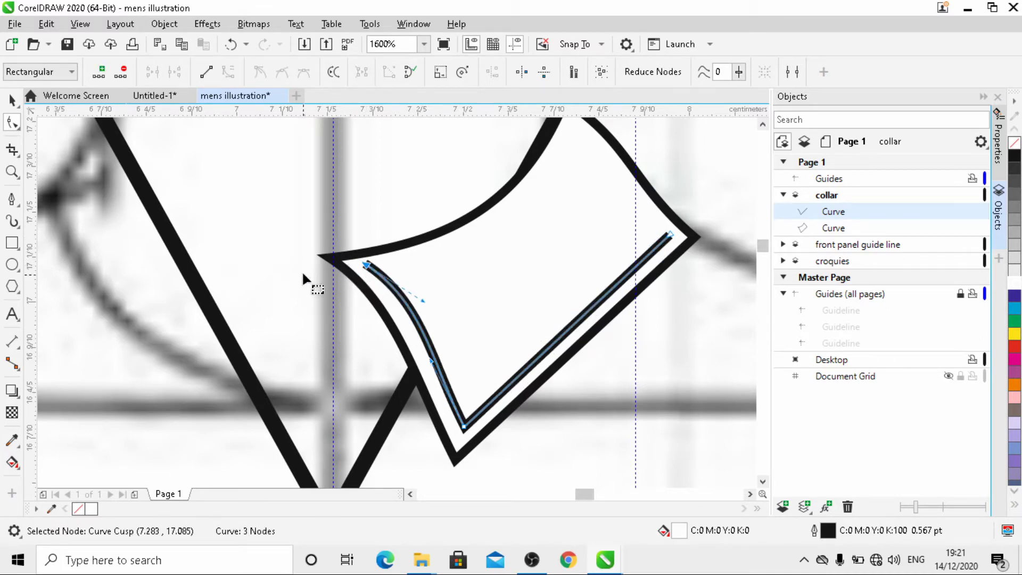
- Set the inner collar line's outline width to Hairline
left_click(12, 100)
left_click(548, 73)
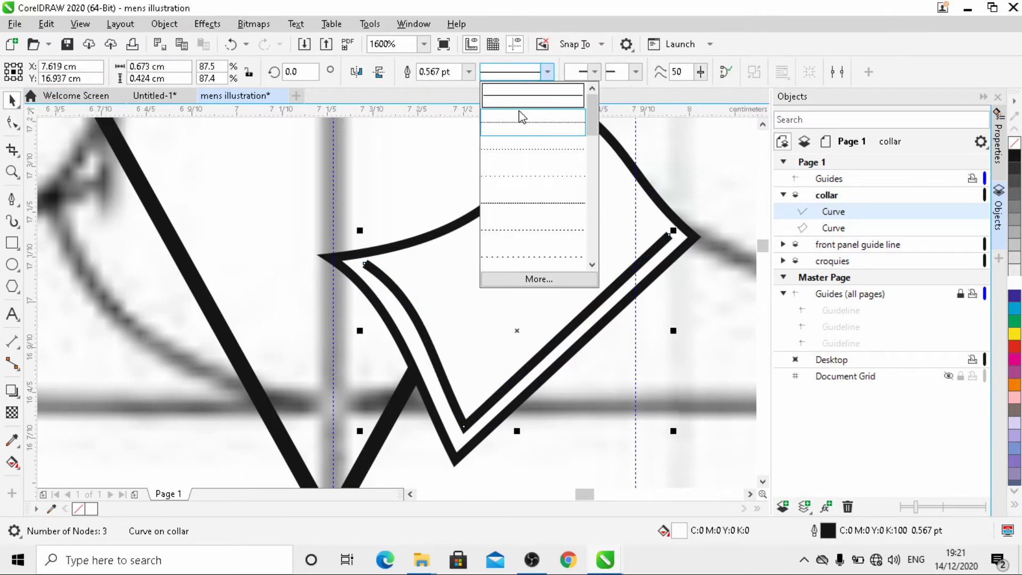
left_click(465, 73)
left_click(466, 76)
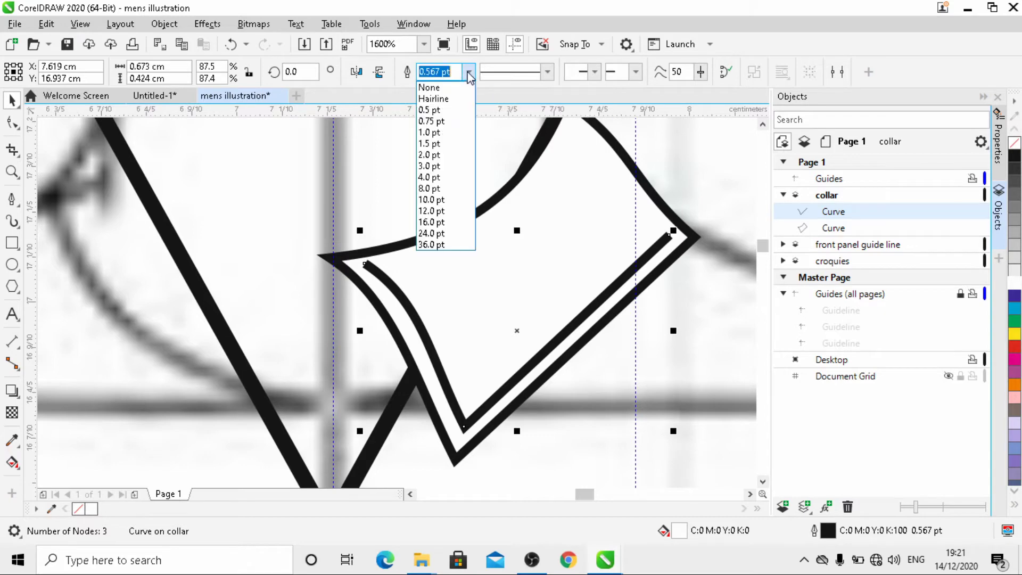
left_click(442, 113)
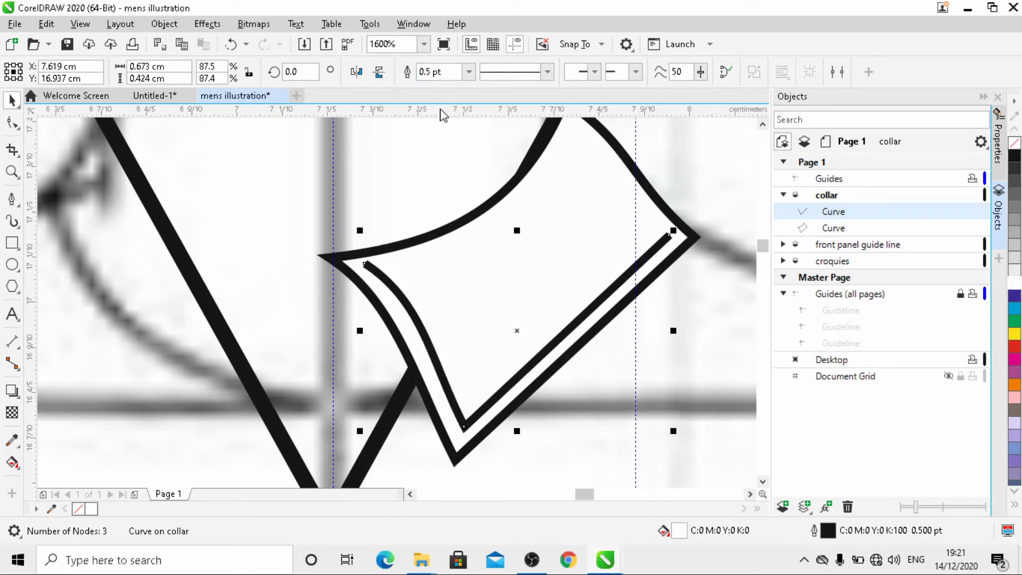
left_click(468, 72)
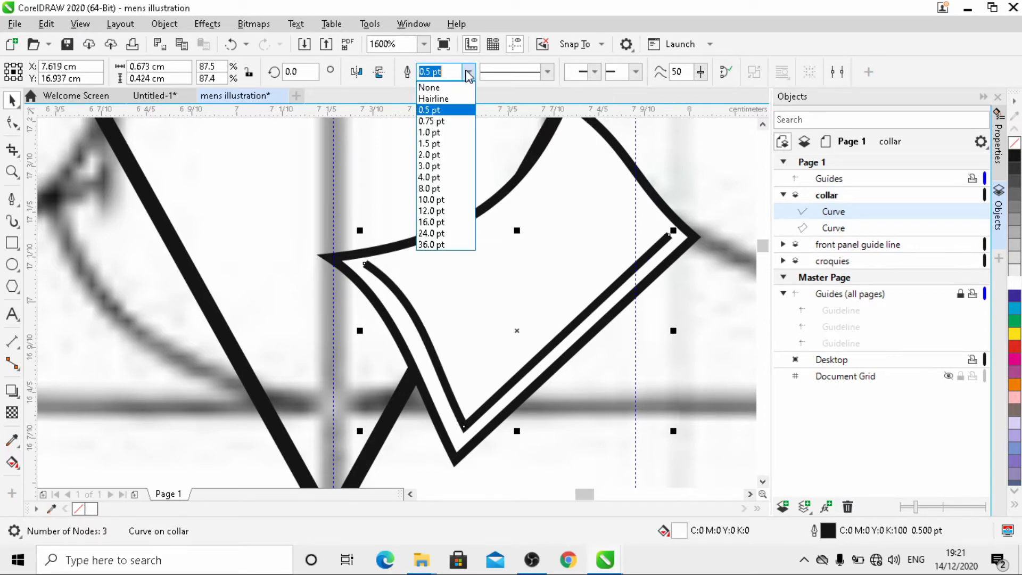
left_click(439, 107)
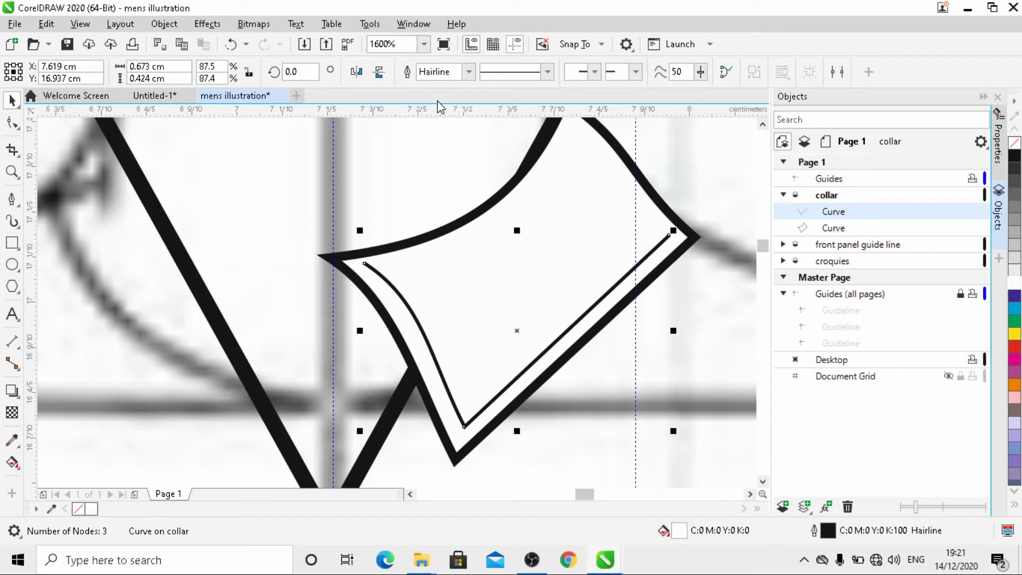
- Apply a medium dashed line style to the inner collar line as stitching and deselect it
left_click(547, 71)
left_click_drag(592, 126, 595, 151)
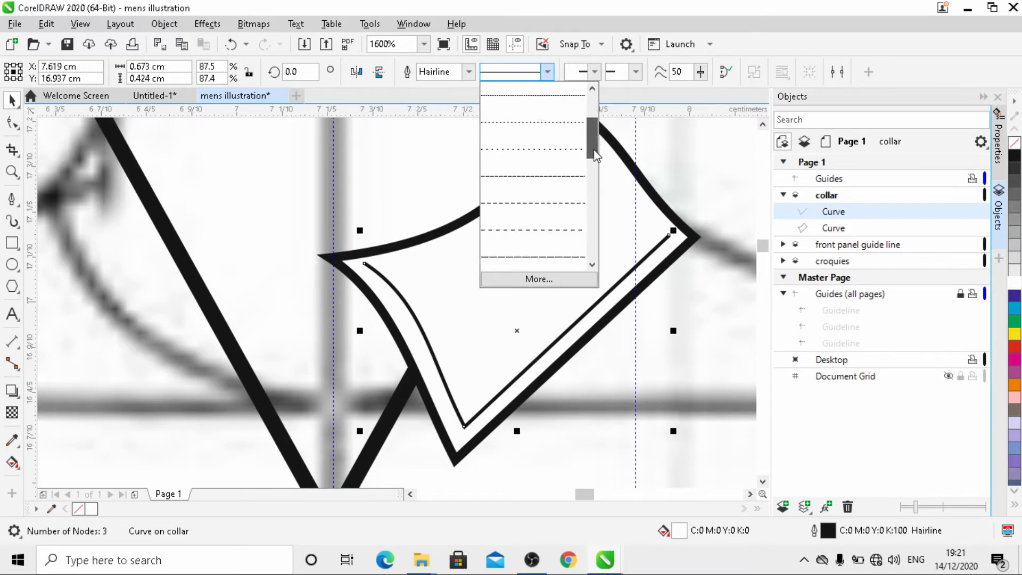
left_click(539, 203)
scroll(539, 195, "down", 1)
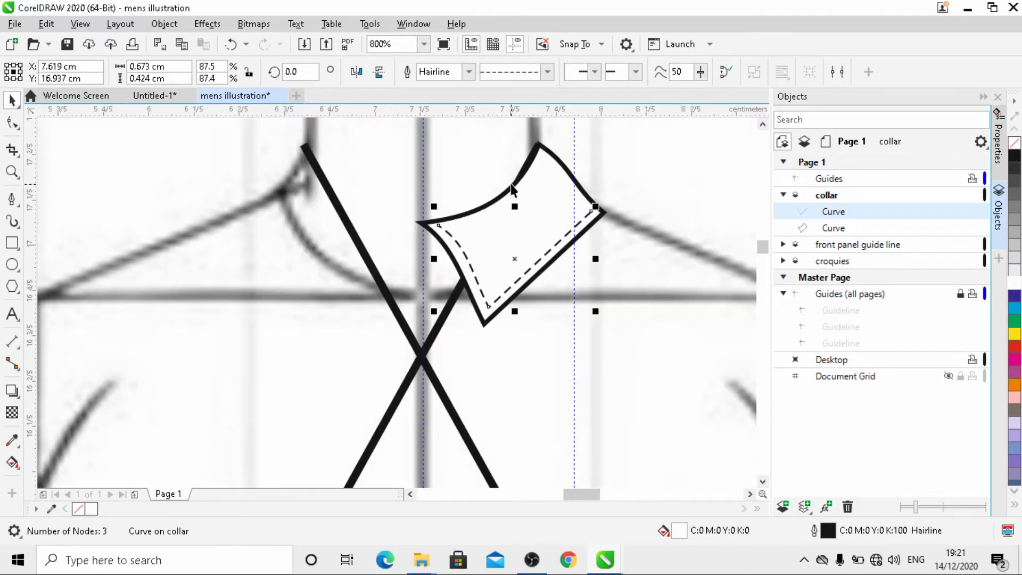
scroll(510, 184, "down", 1)
left_click(281, 149)
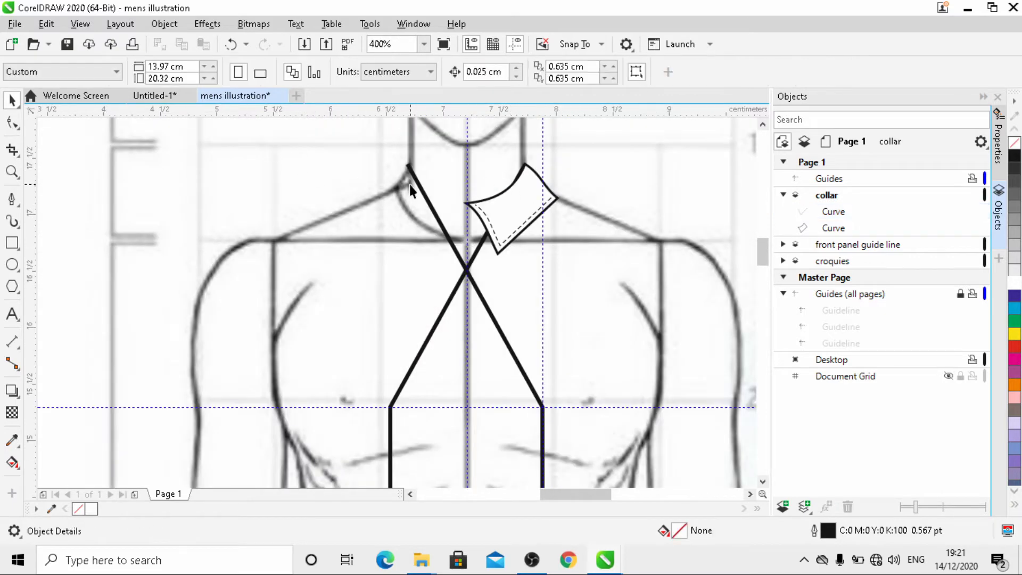
- Group the dashed stitch line with the collar piece
scroll(514, 189, "up", 1)
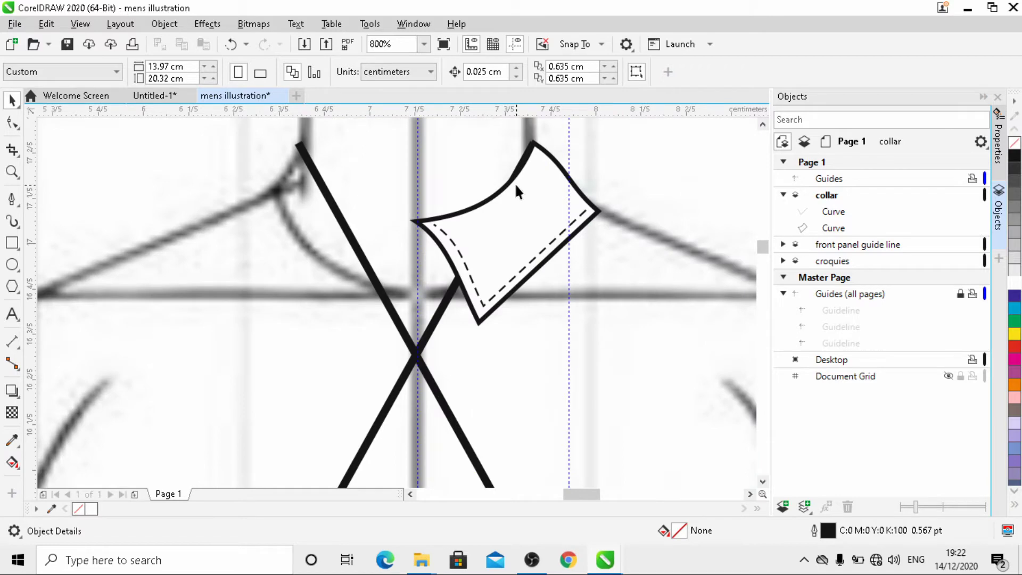
left_click(493, 226)
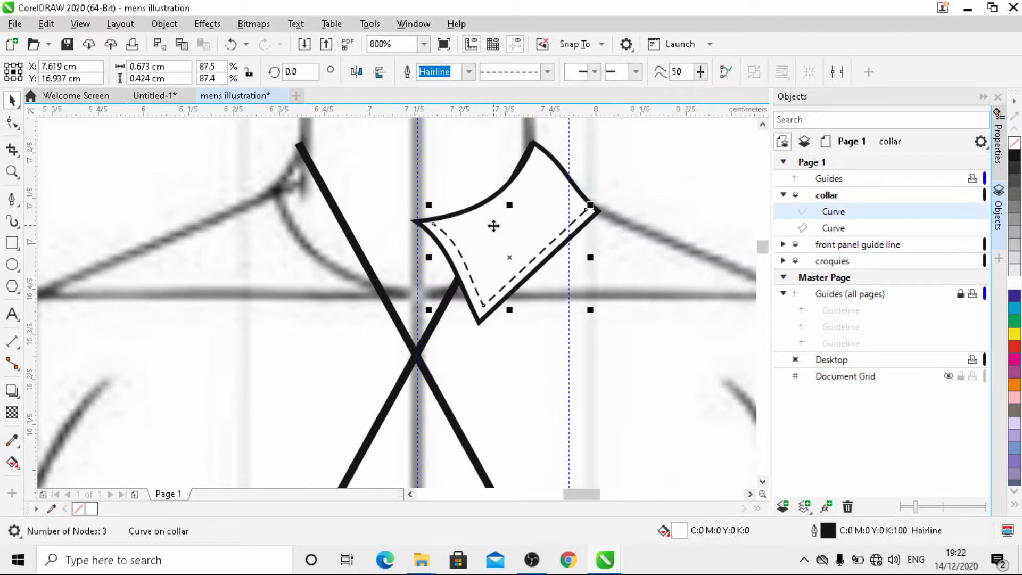
left_click(491, 207, "shift")
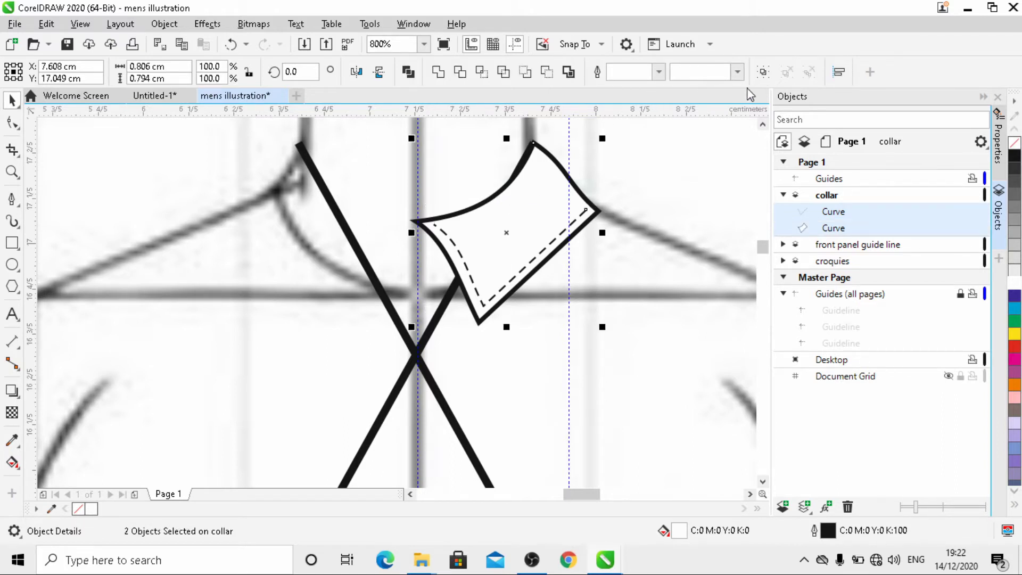
left_click(763, 73)
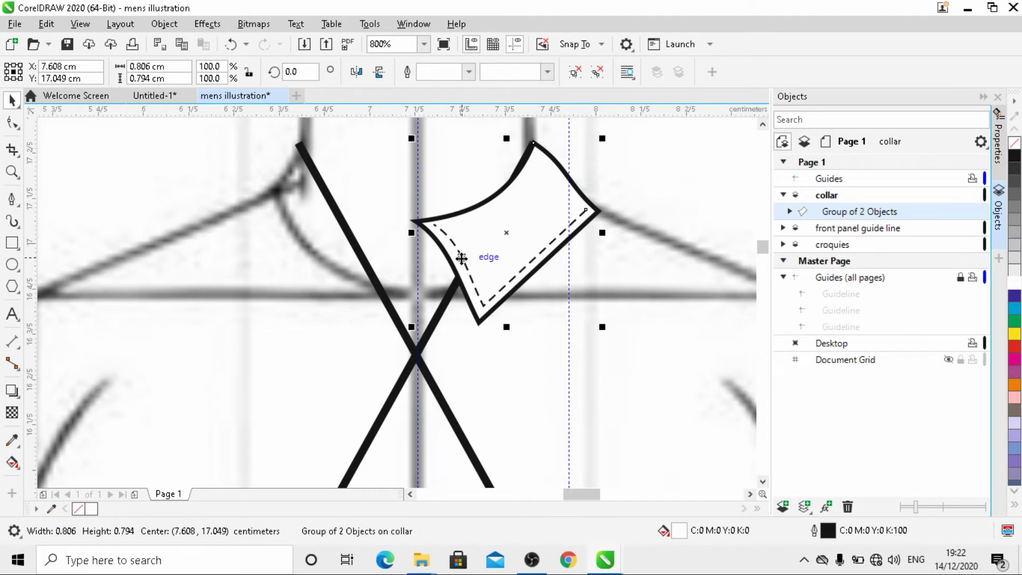
- Duplicate the collar group, mirror it horizontally and shift it to X 6.82 cm so both halves meet at the centre front guideline
key("ctrl+c")
key("ctrl+v")
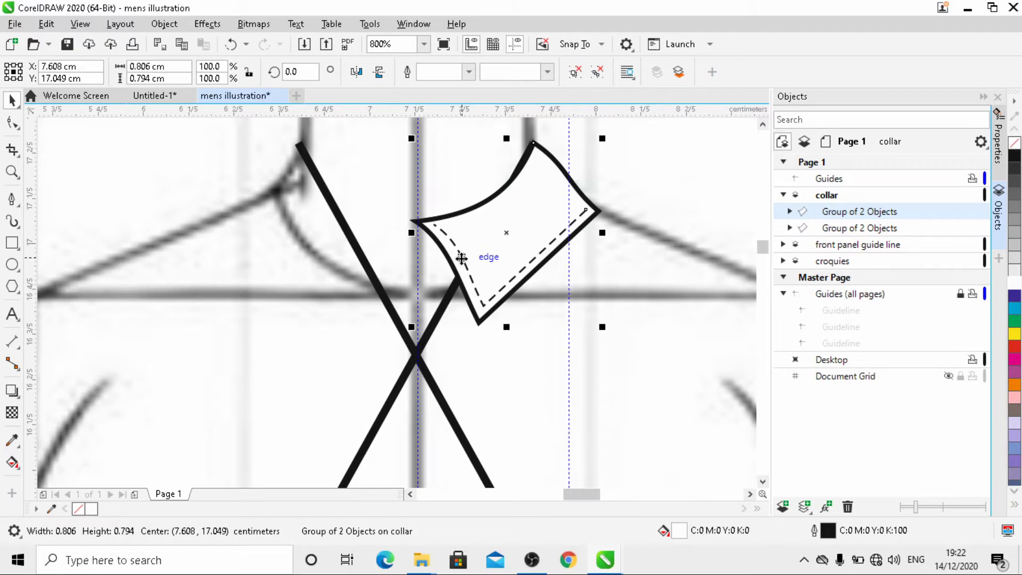
left_click(355, 72)
key("Left")
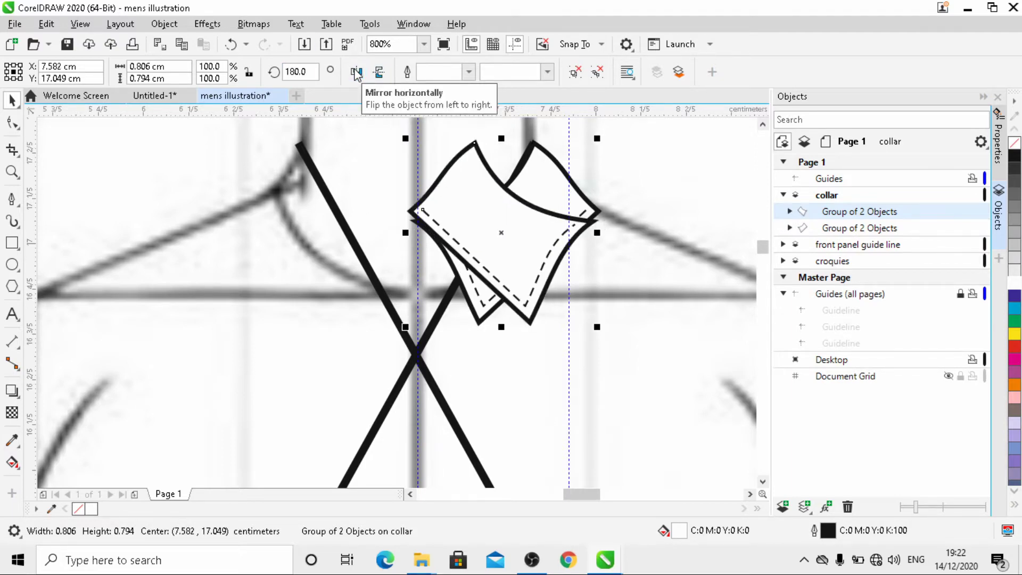
key("Left")
key("Left")
key("Left")
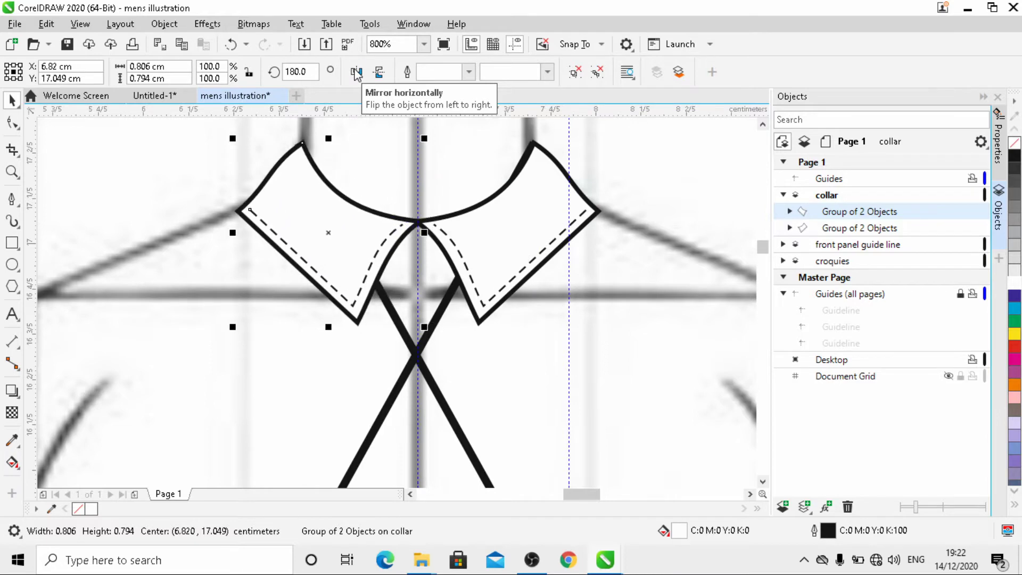
key("Right")
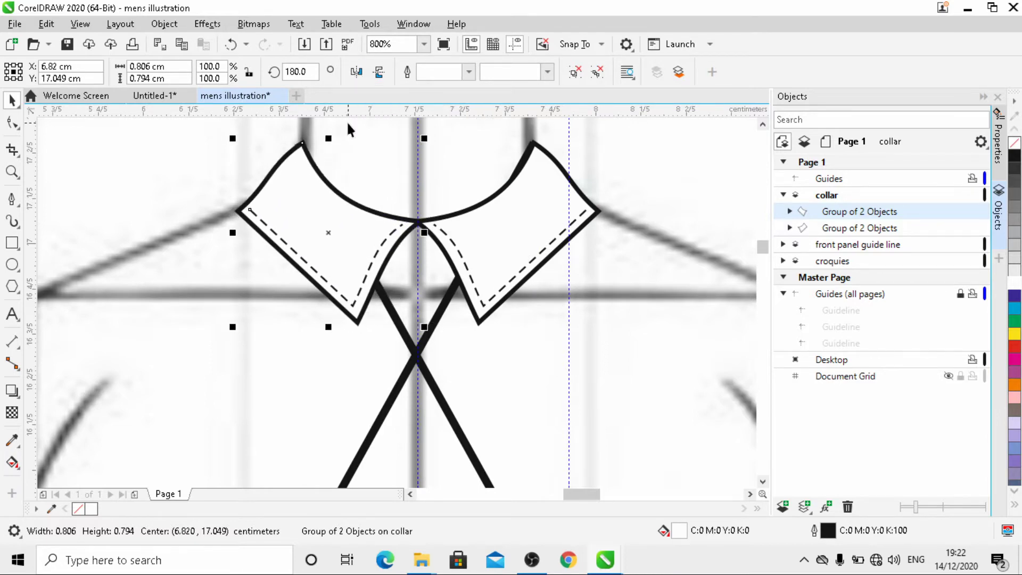
scroll(374, 224, "down", 2)
left_click(273, 176)
scroll(346, 201, "up", 2)
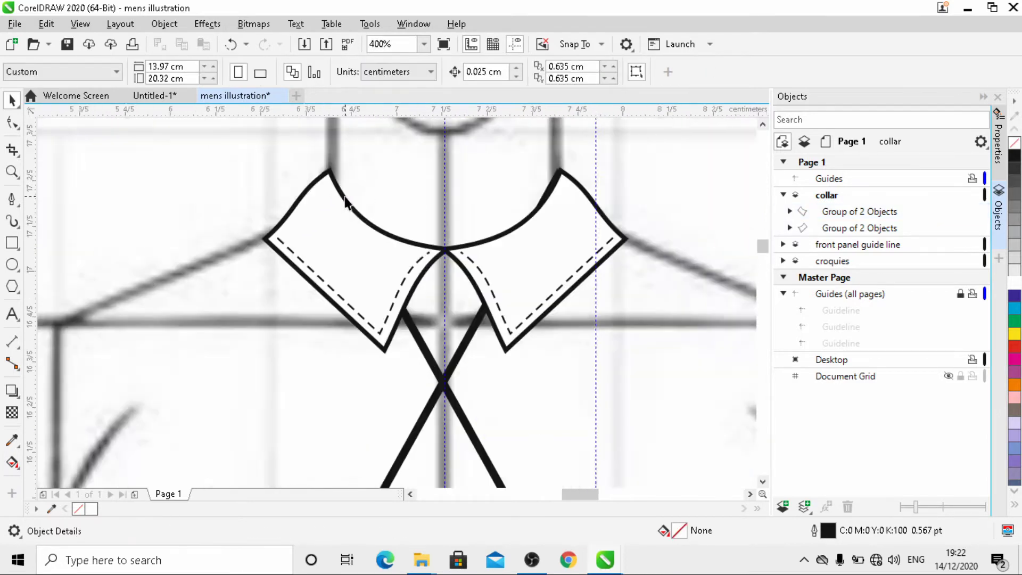
scroll(335, 197, "down", 2)
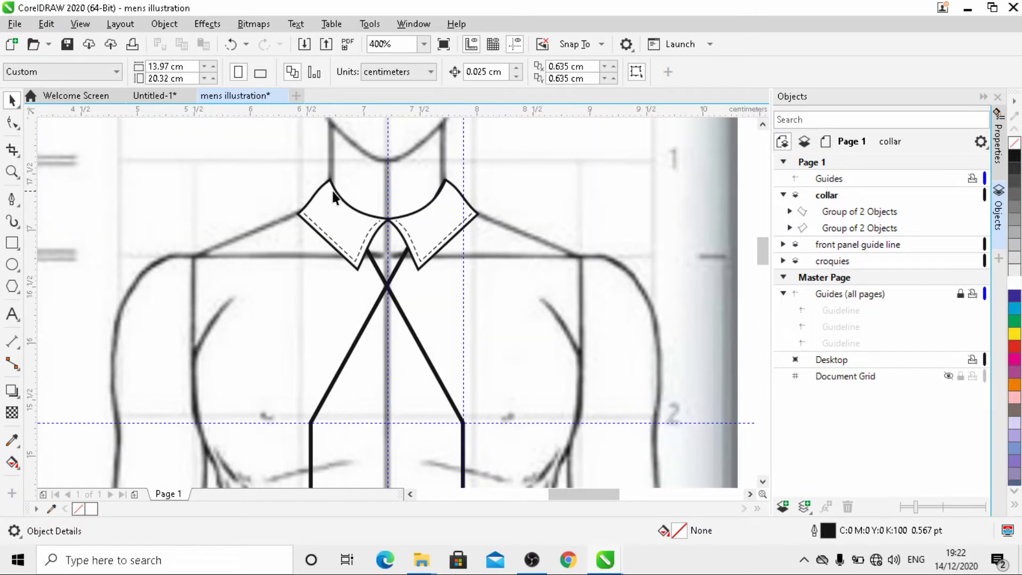
scroll(325, 214, "up", 1)
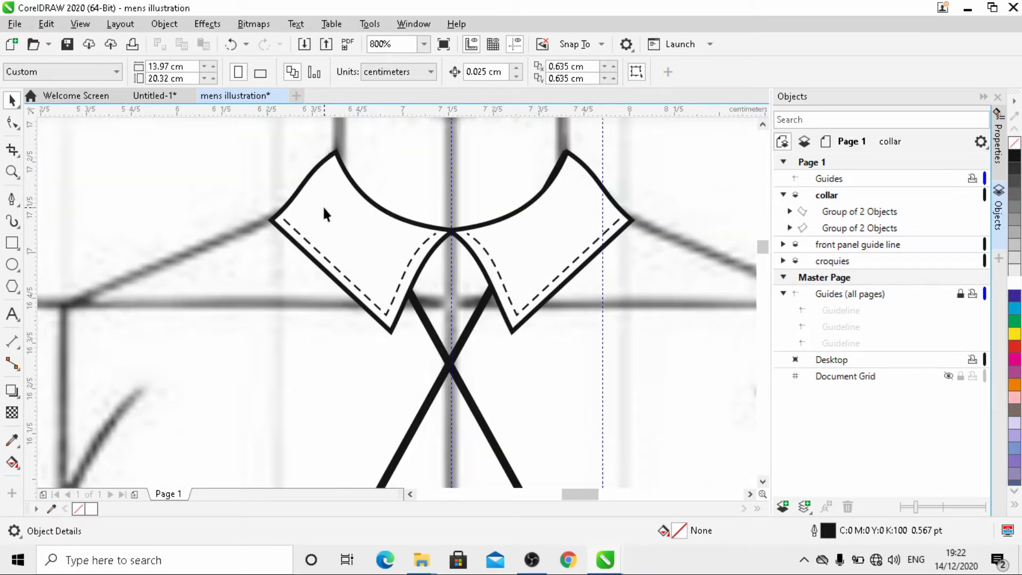
- Group the two mirrored collar halves into one object and deselect it
left_click(357, 229)
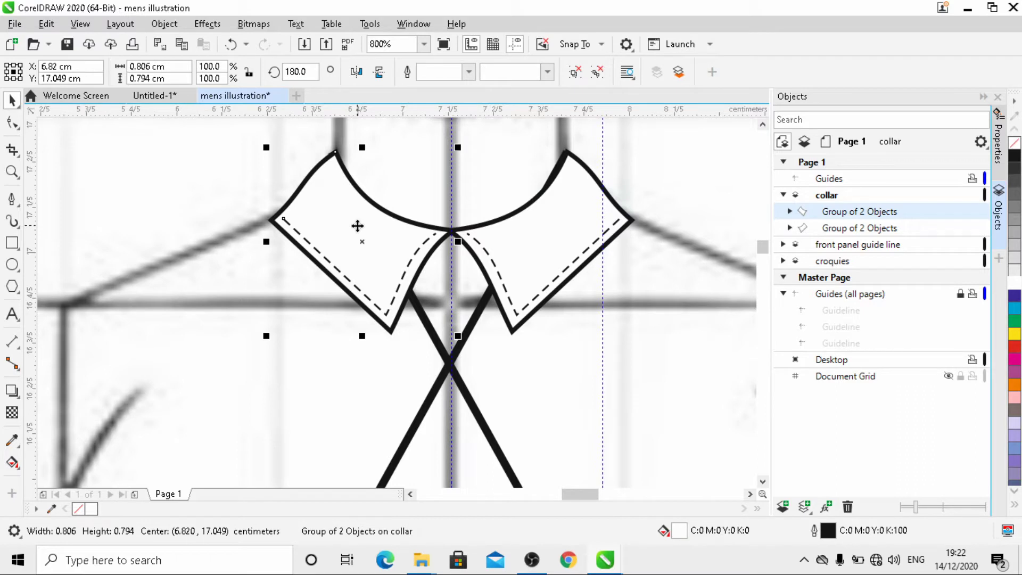
left_click(560, 223, "shift")
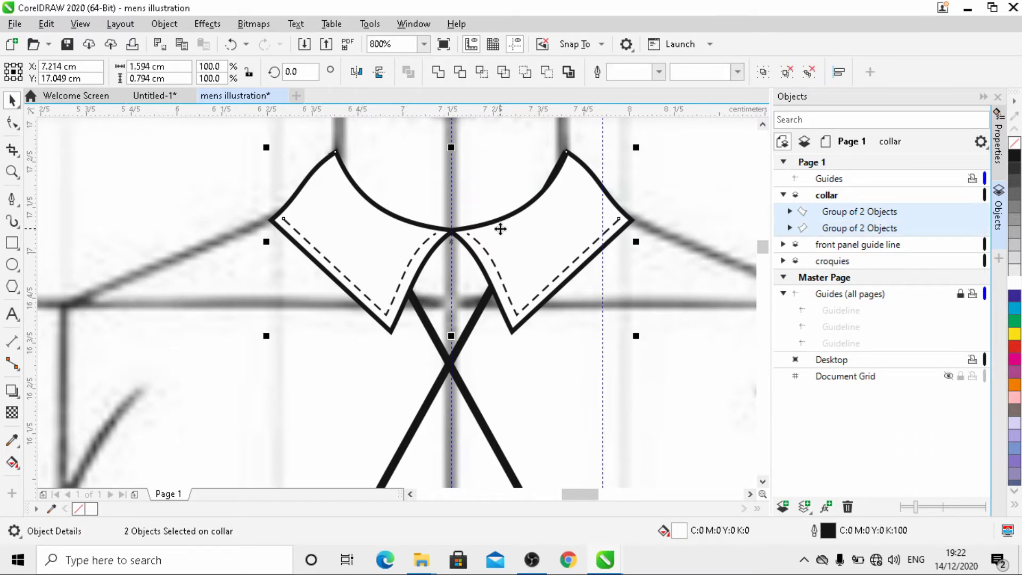
left_click(762, 72)
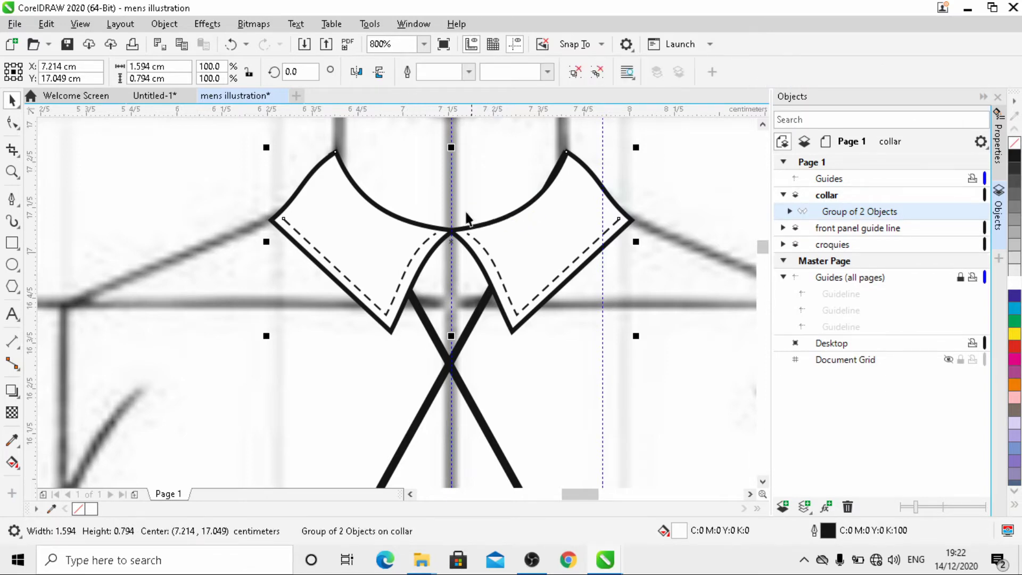
scroll(451, 208, "down", 2)
left_click(585, 180)
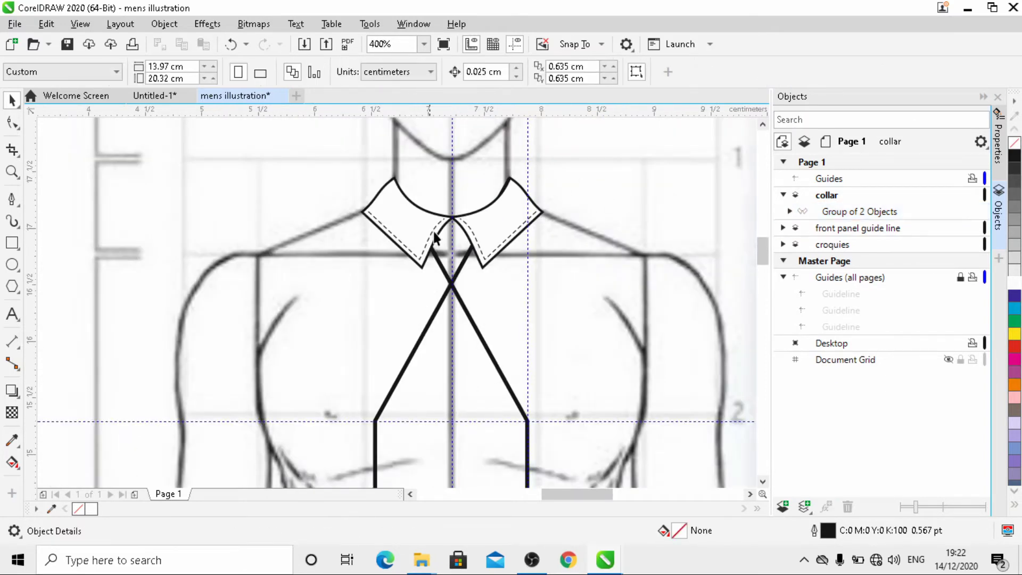
scroll(456, 241, "up", 2)
scroll(465, 226, "up", 2)
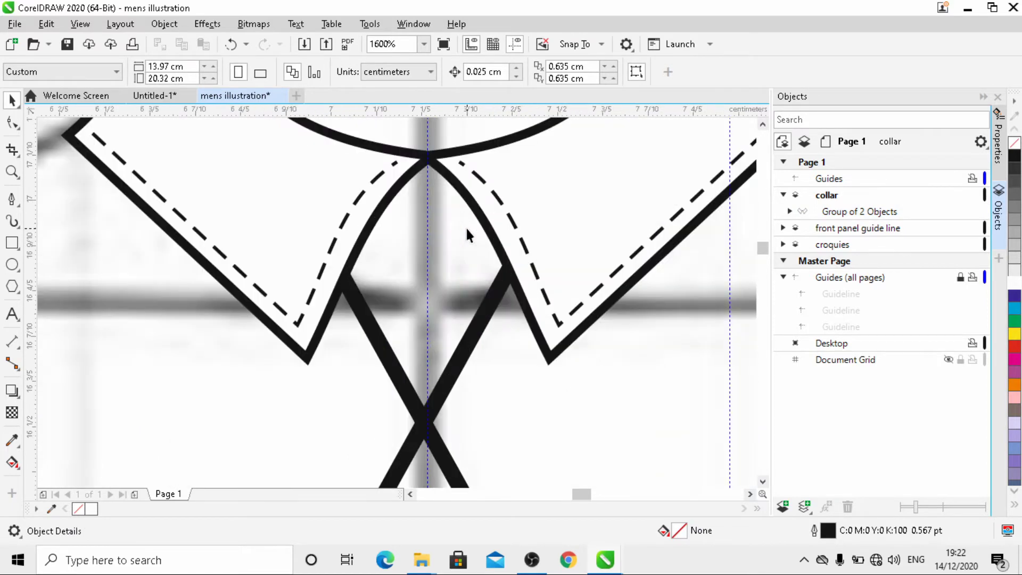
scroll(466, 226, "down", 2)
scroll(485, 235, "down", 2)
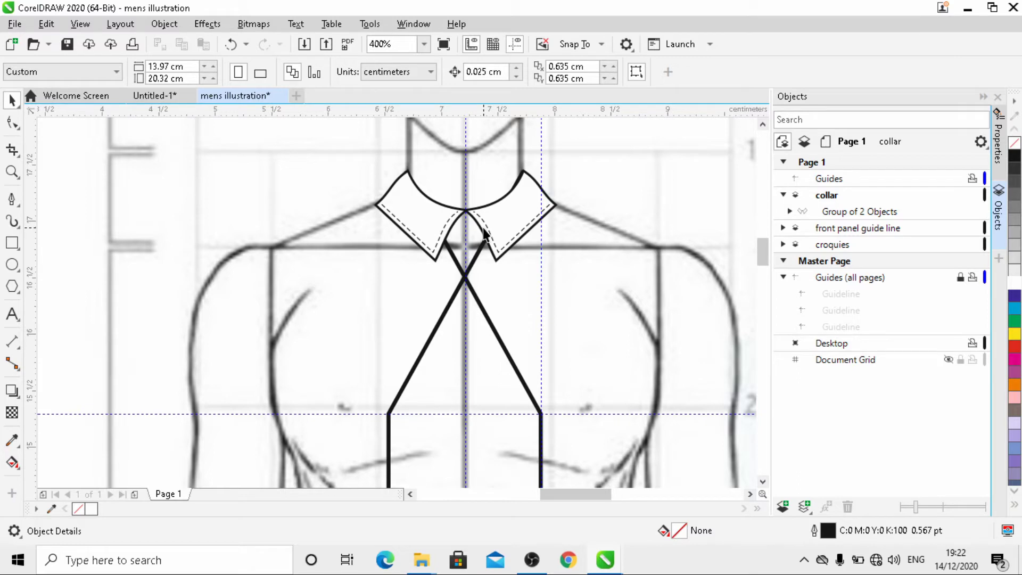
- Create a new layer above the collar layer and rename it lapel
left_click(834, 199)
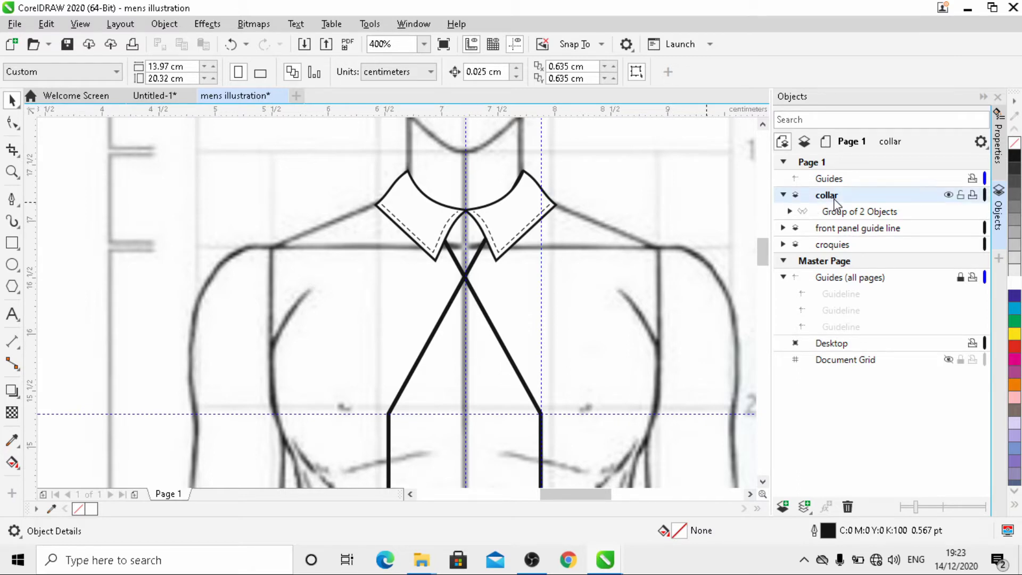
left_click(981, 141)
mouse_move(864, 258)
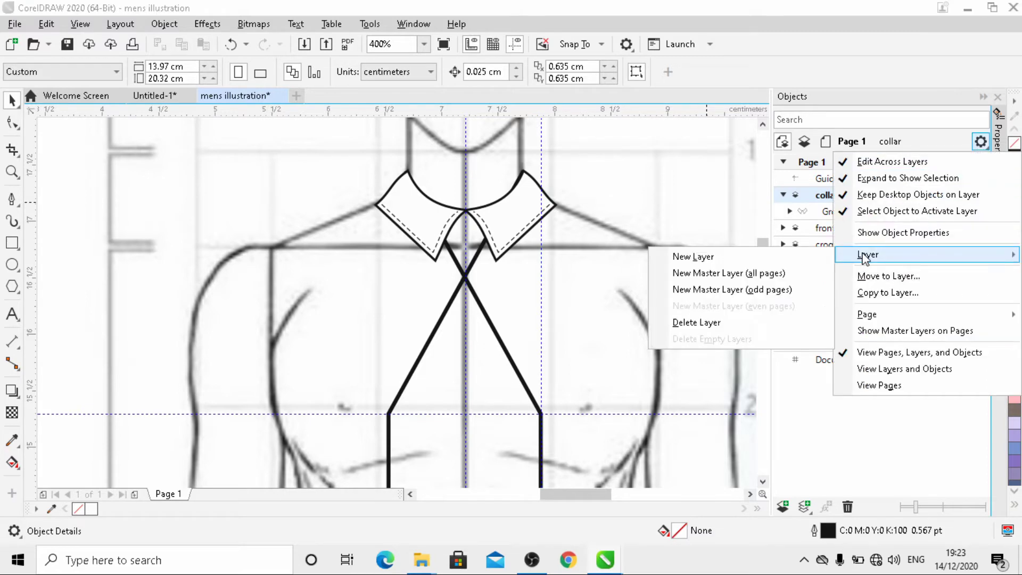
left_click(714, 259)
right_click(839, 197)
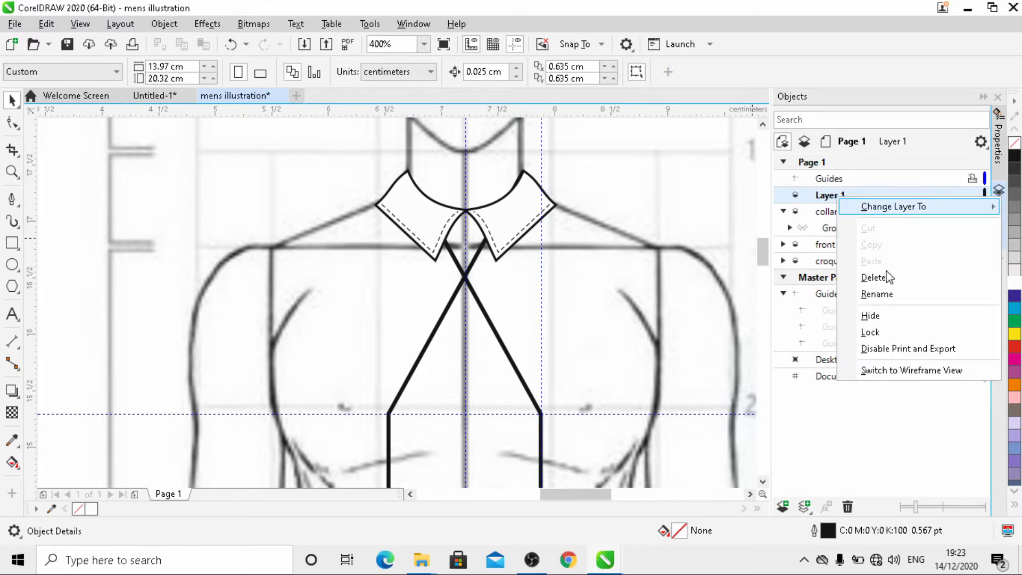
left_click(889, 296)
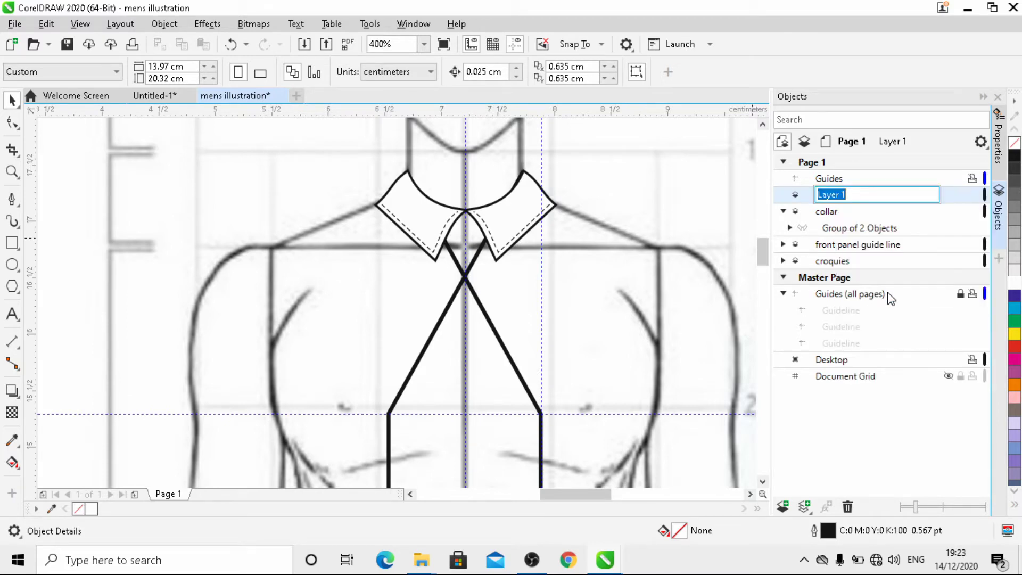
type("lapel")
key("Return")
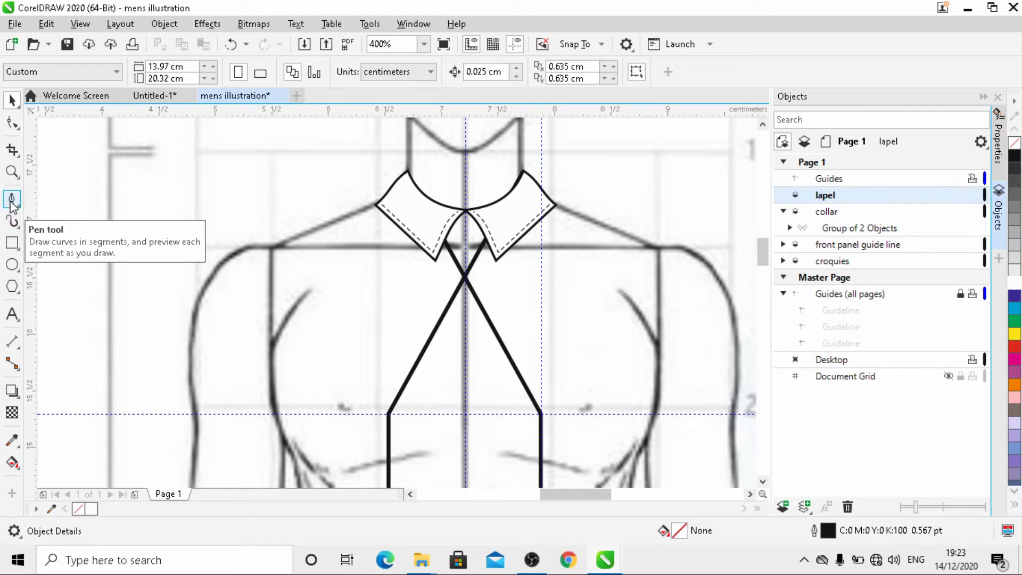
- Draw a closed six-node lapel outline about 1.48 by 2.15 cm with the Pen tool, from the chest break point around the opposite collar half, with a notch
left_click(12, 201)
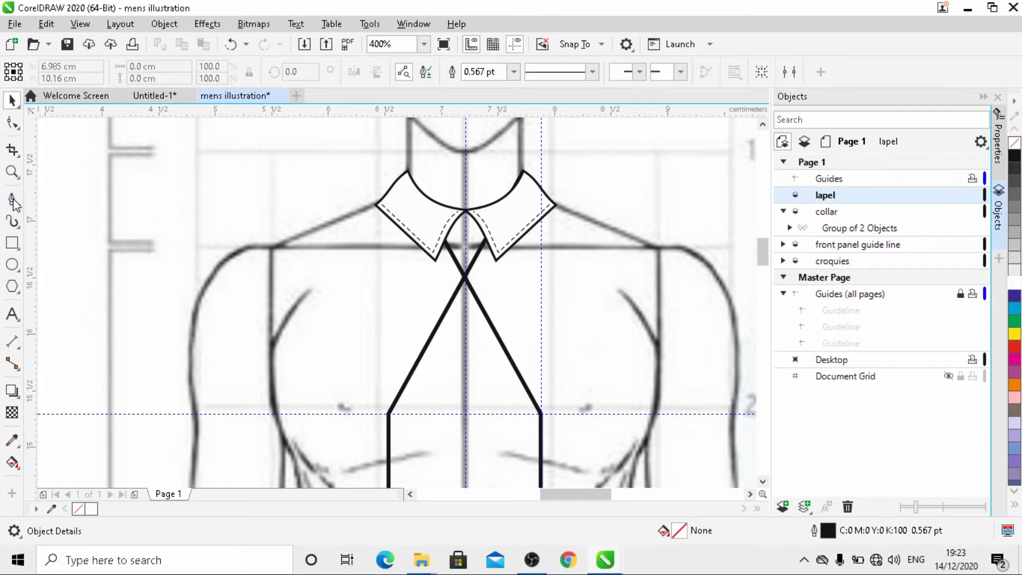
left_click(388, 413)
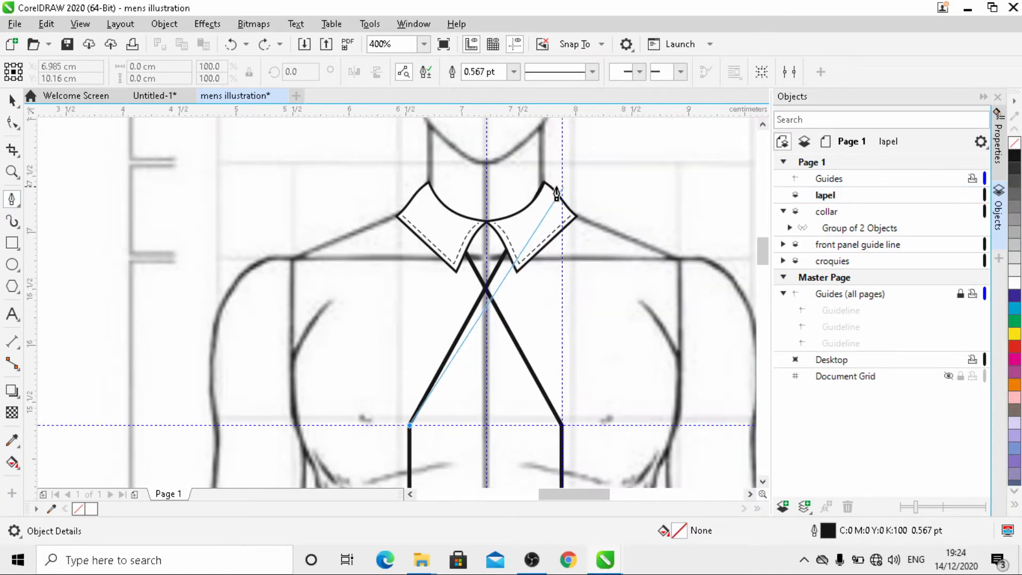
left_click(543, 183)
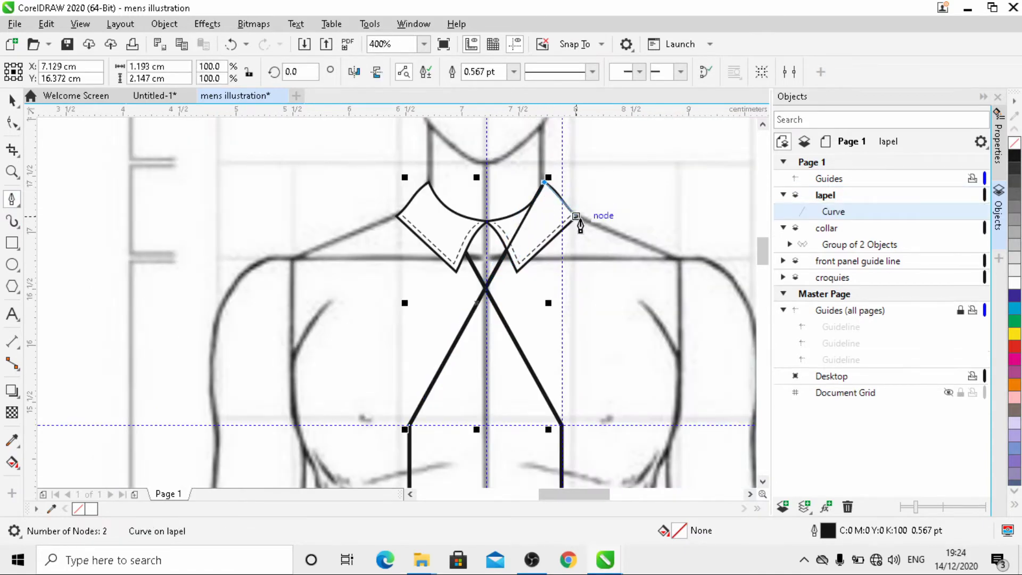
left_click(577, 217)
left_click(556, 272)
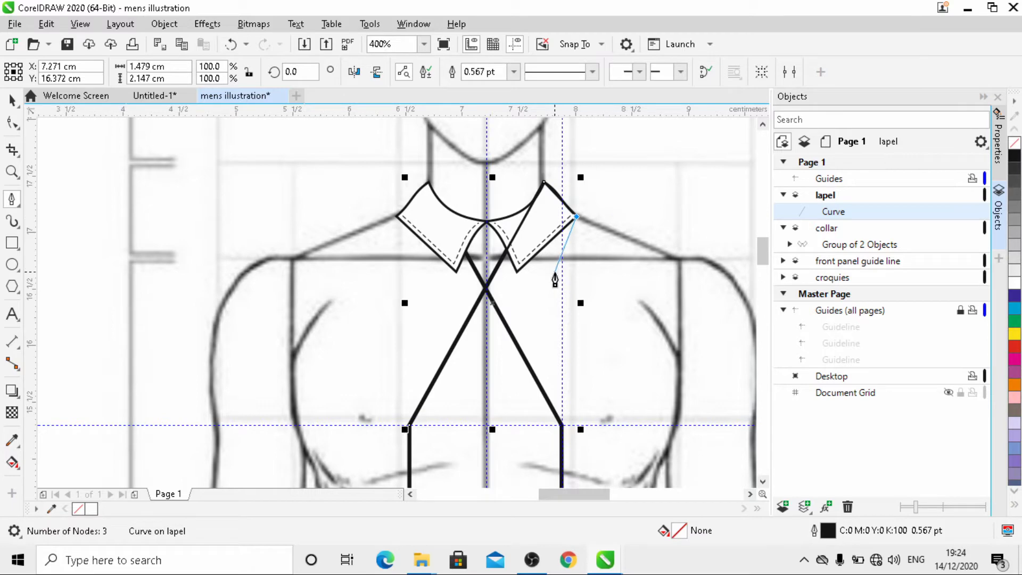
left_click(532, 253)
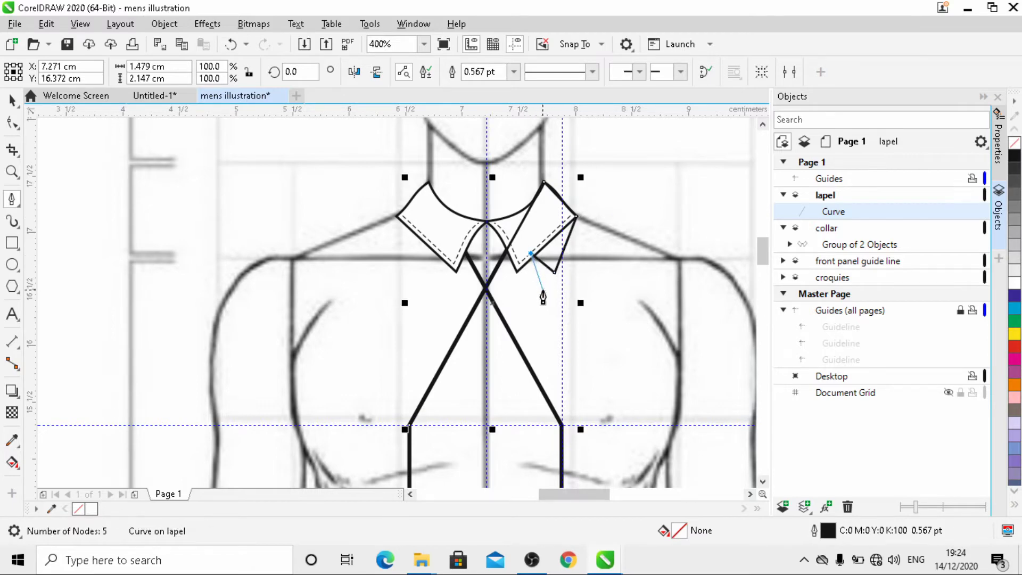
left_click(543, 290)
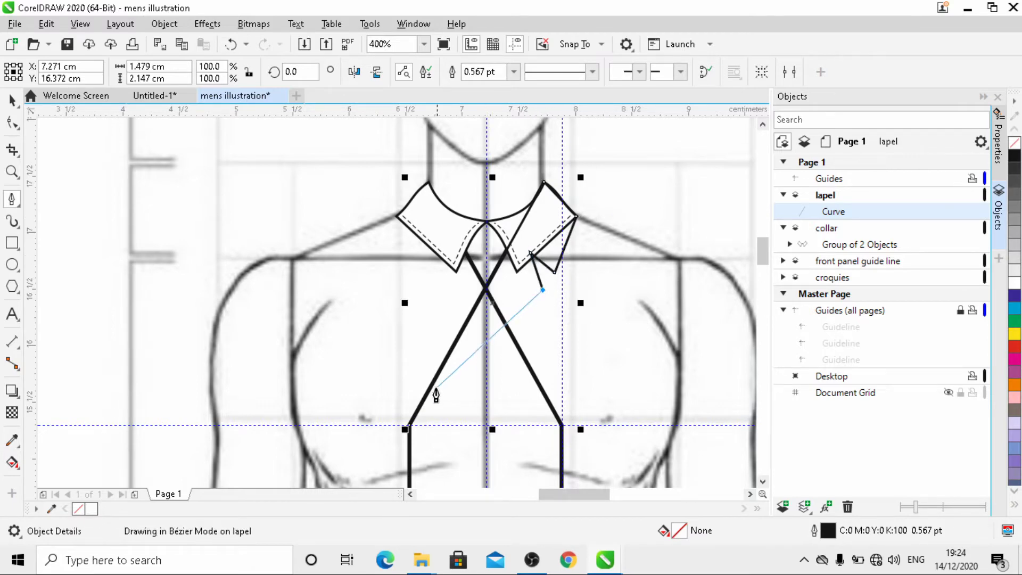
left_click(408, 425)
- Convert the lapel's short segment between neck point and shoulder point to a curve and bend it to follow the collar edge
left_click(12, 123)
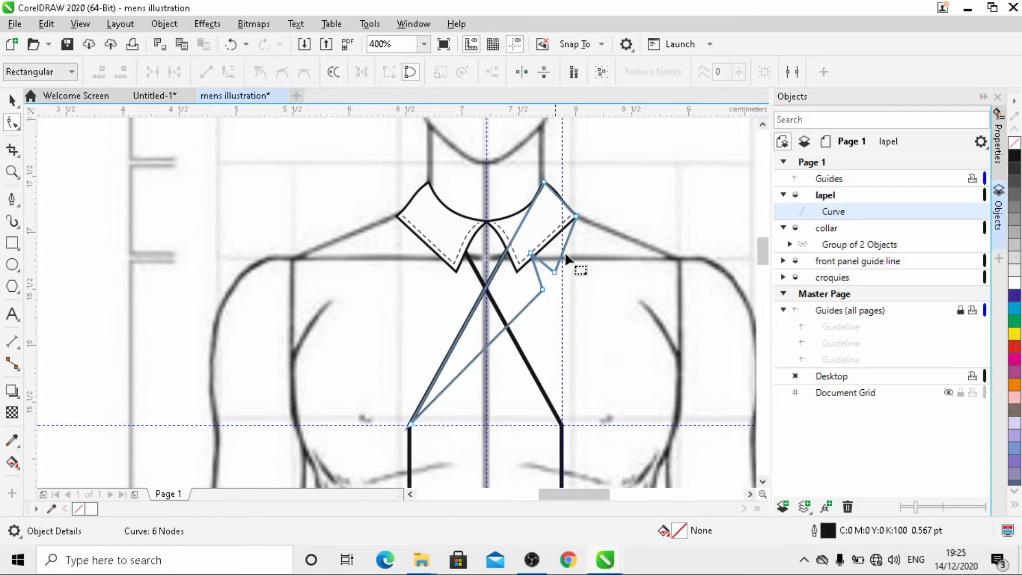
scroll(555, 192, "up", 1)
scroll(554, 190, "up", 2)
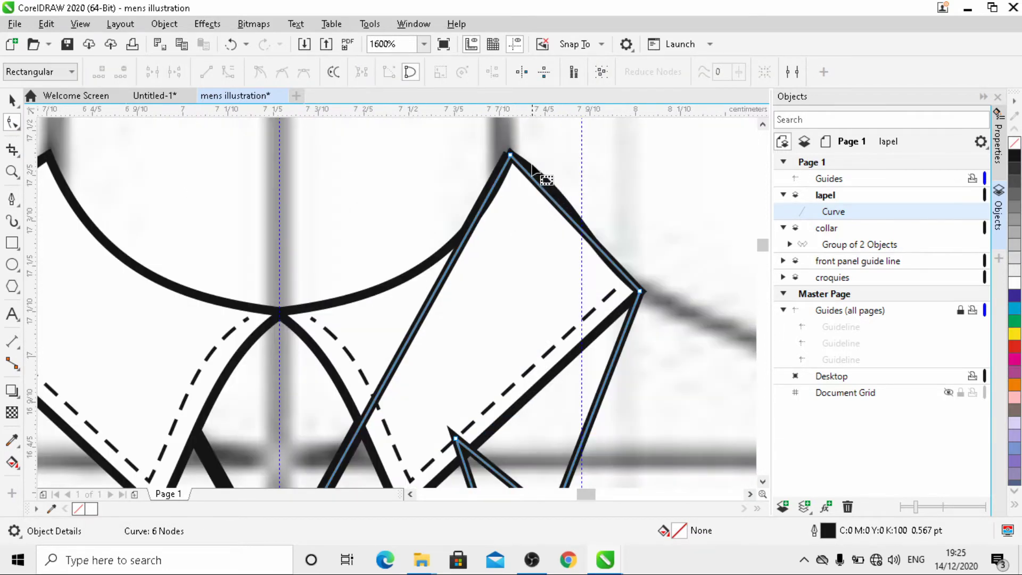
scroll(532, 169, "down", 1)
scroll(531, 166, "up", 1)
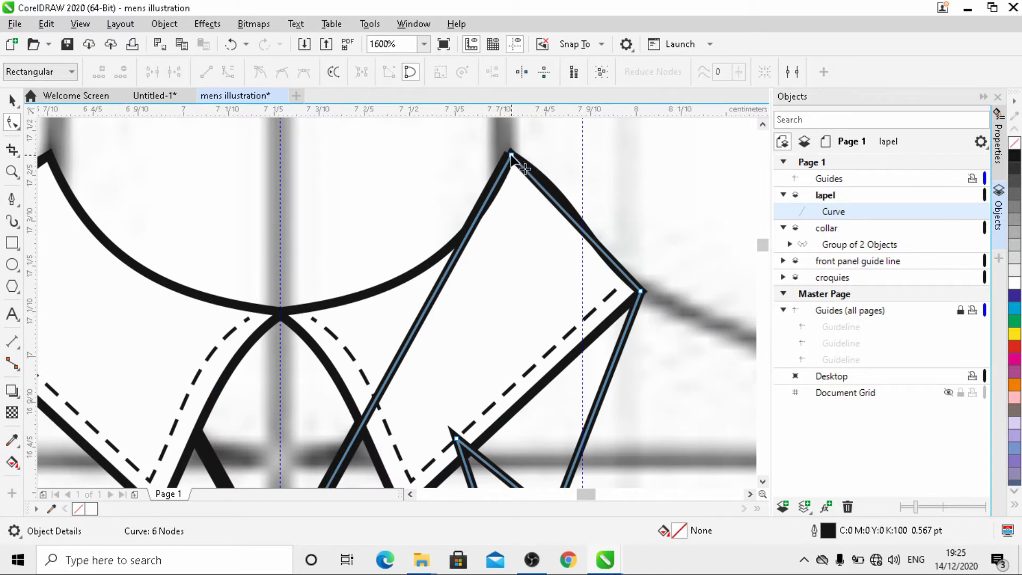
left_click(511, 154)
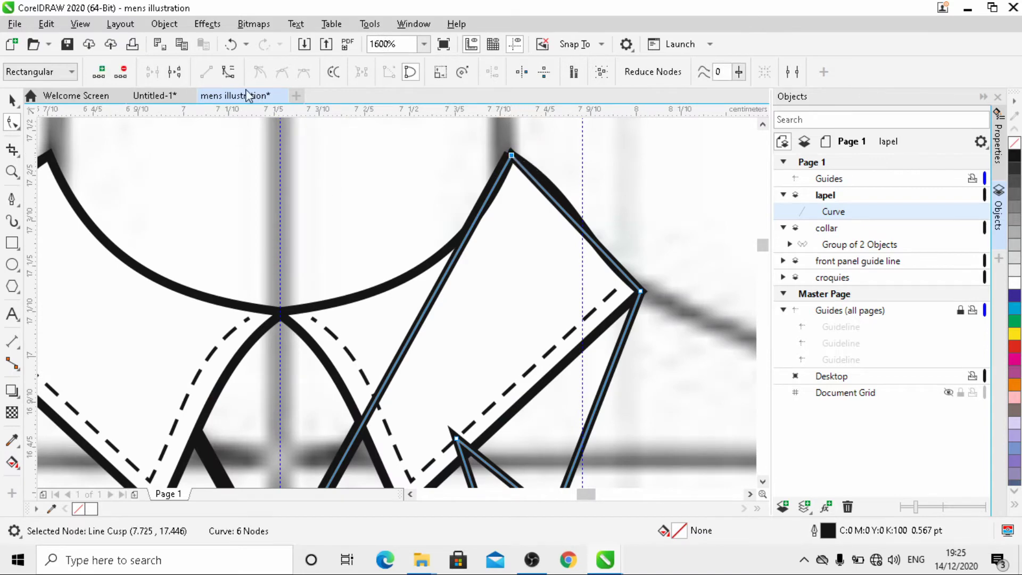
left_click(570, 217)
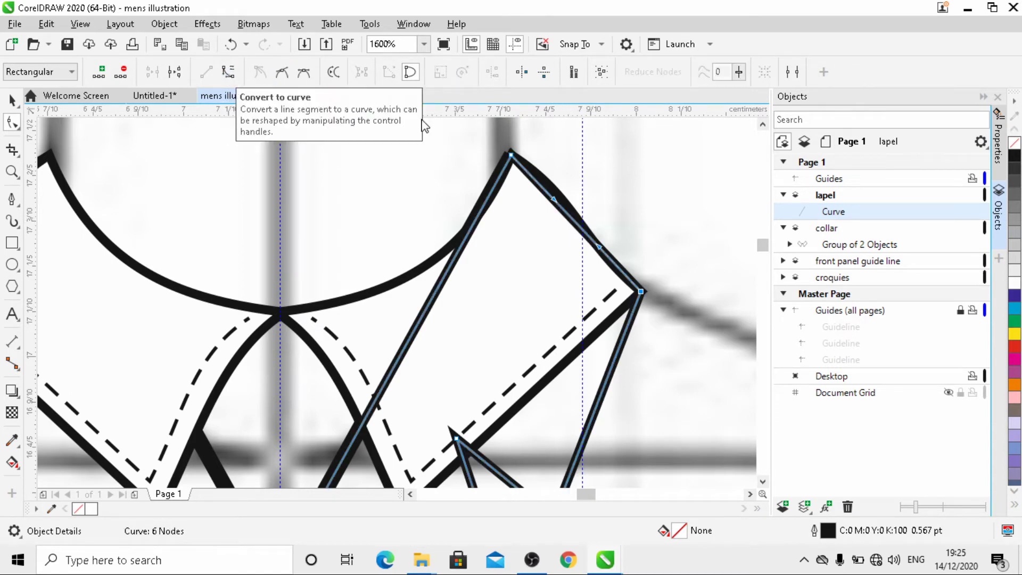
left_click(230, 73)
left_click_drag(555, 201, 584, 242)
- Move the lapel's lower notch corner slightly outward and its inner notch node onto the collar edge at about X 7.59, Y 16.76 cm
scroll(597, 174, "down", 1)
scroll(596, 173, "down", 1)
scroll(597, 255, "up", 1)
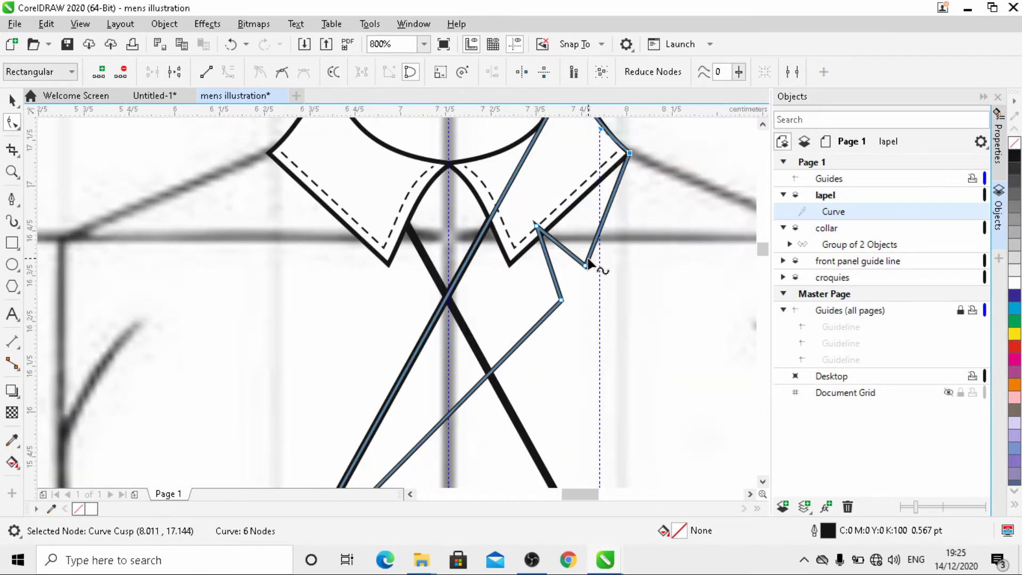
left_click_drag(561, 301, 576, 297)
left_click_drag(536, 226, 538, 245)
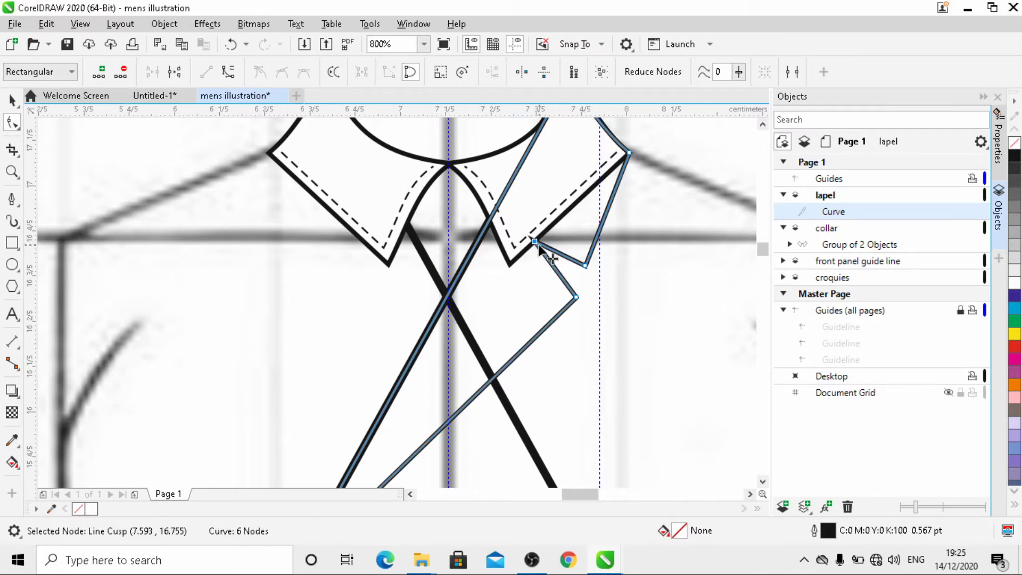
- Convert the lapel's outer segment between the shoulder point and the upper notch corner to a curve and bow it outward
left_click(612, 208)
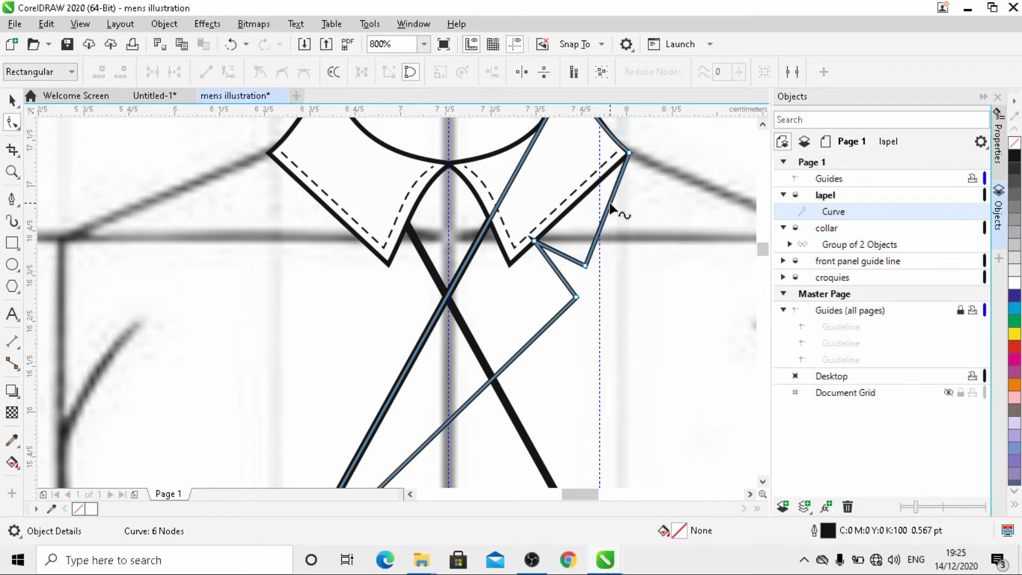
left_click(612, 207)
left_click(229, 71)
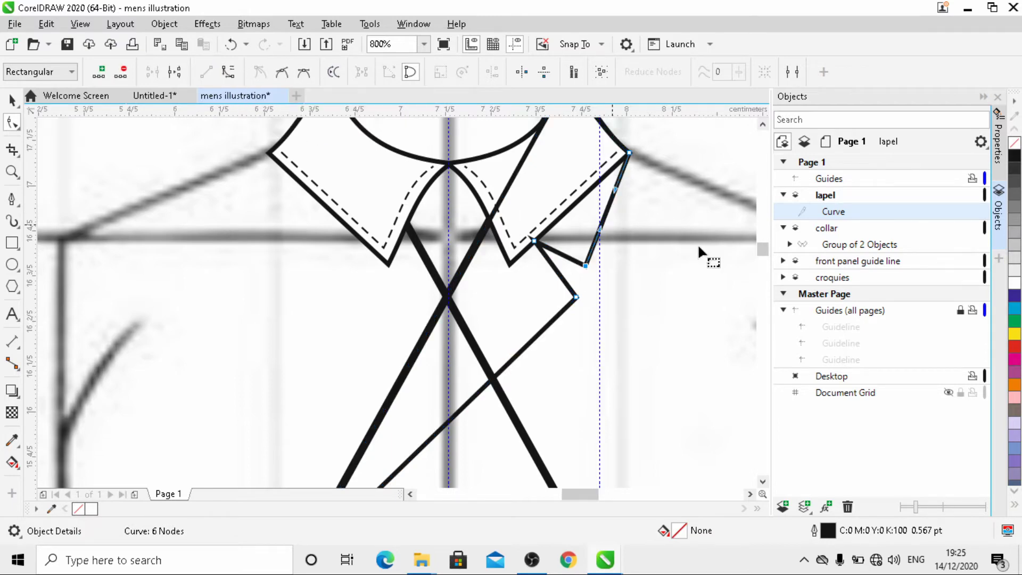
left_click(618, 209)
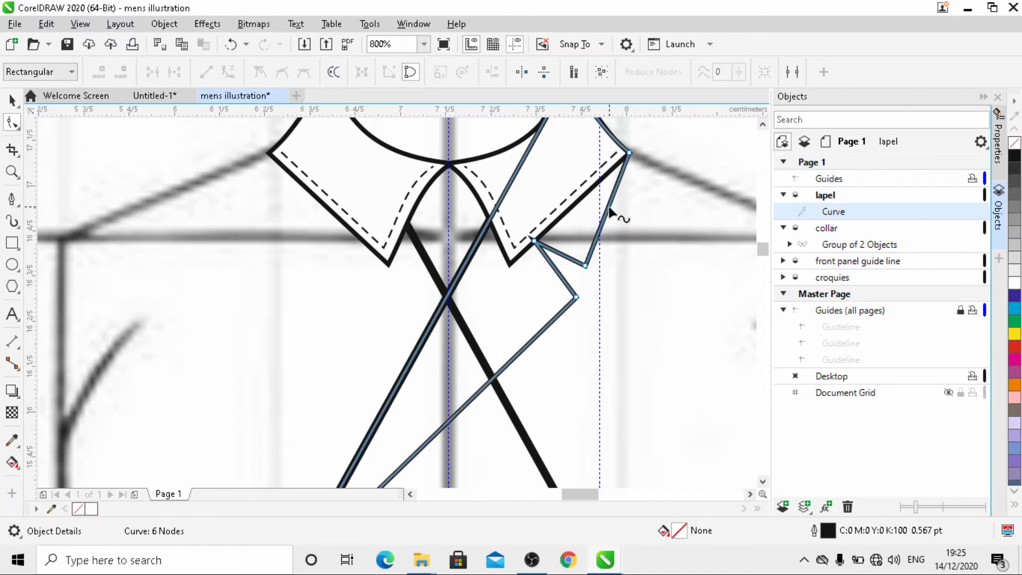
left_click_drag(609, 209, 618, 214)
- Convert the long lower lapel edge from the notch to the break point to a curve and bow it outward
scroll(617, 214, "down", 2)
scroll(609, 242, "up", 1)
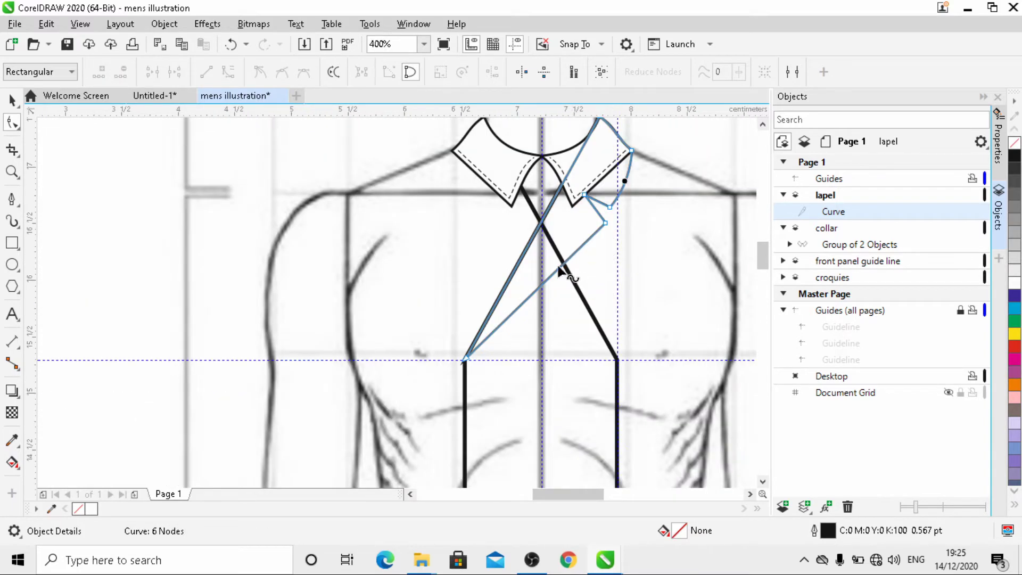
left_click(544, 282)
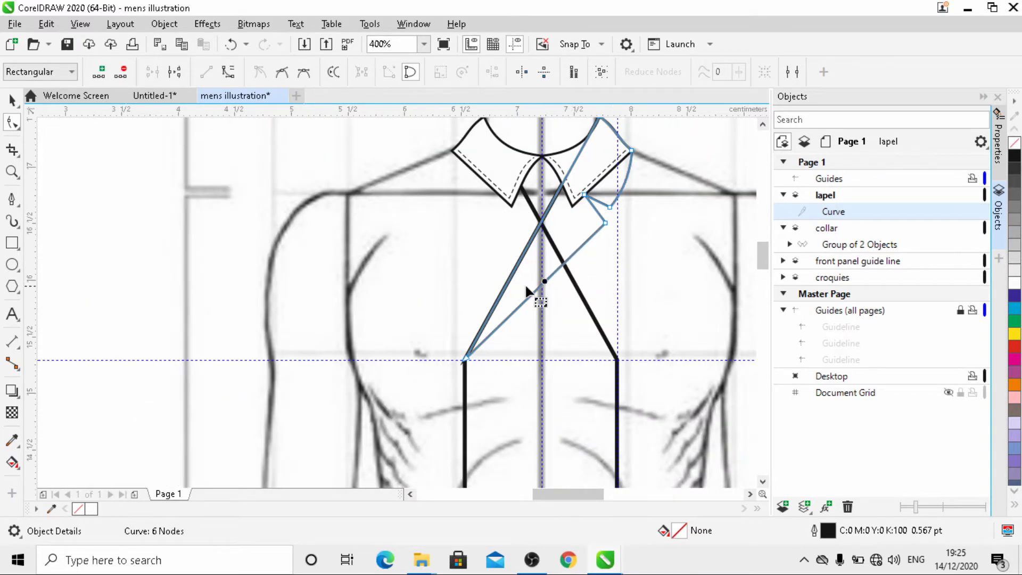
left_click(228, 75)
left_click_drag(541, 288, 549, 299)
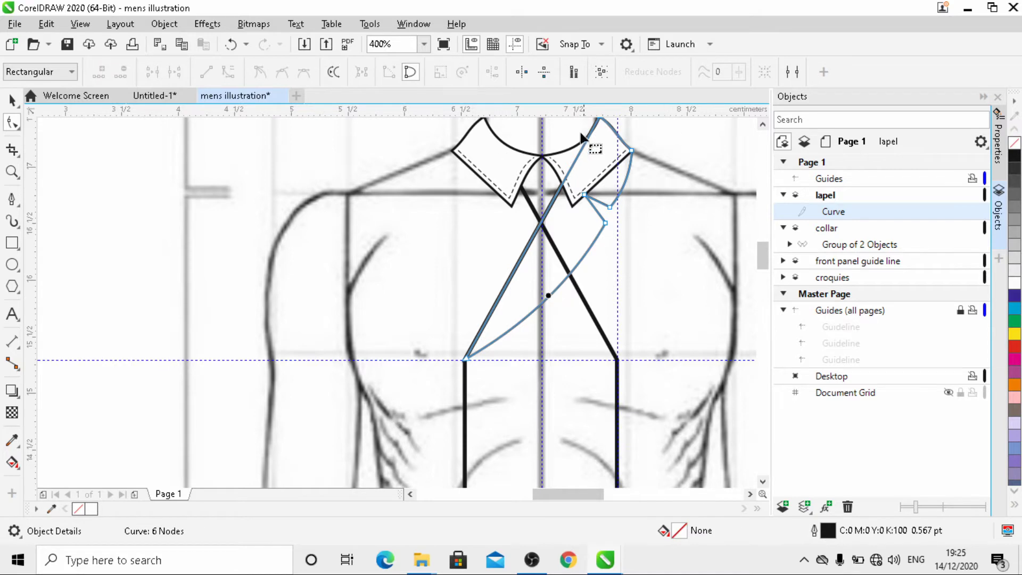
- Lower the lapel notch: inner node near the collar tip, lower corner slightly down and inward, upper corner to about X 7.80, Y 16.53 cm
scroll(586, 145, "up", 2)
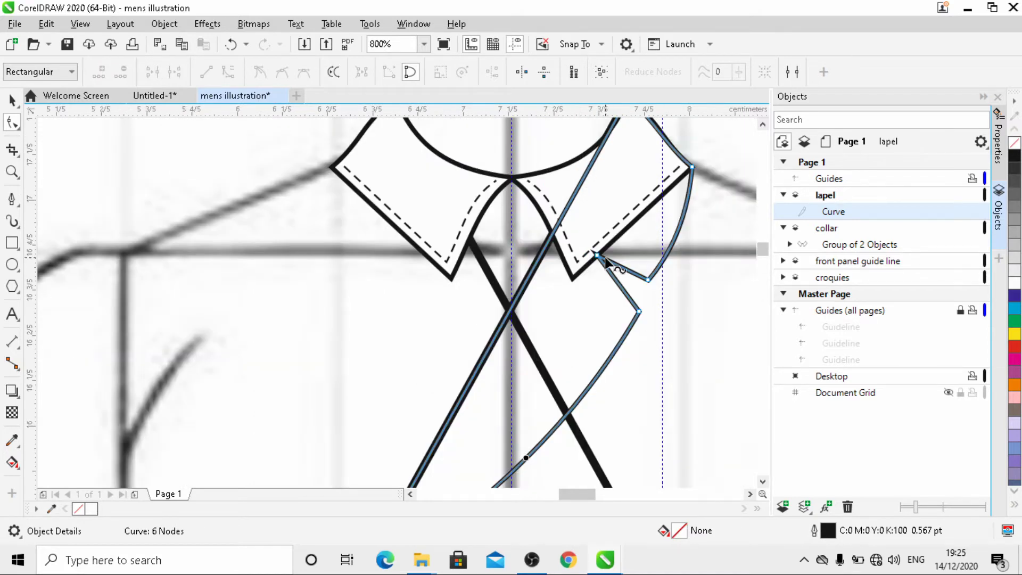
left_click_drag(598, 256, 583, 275)
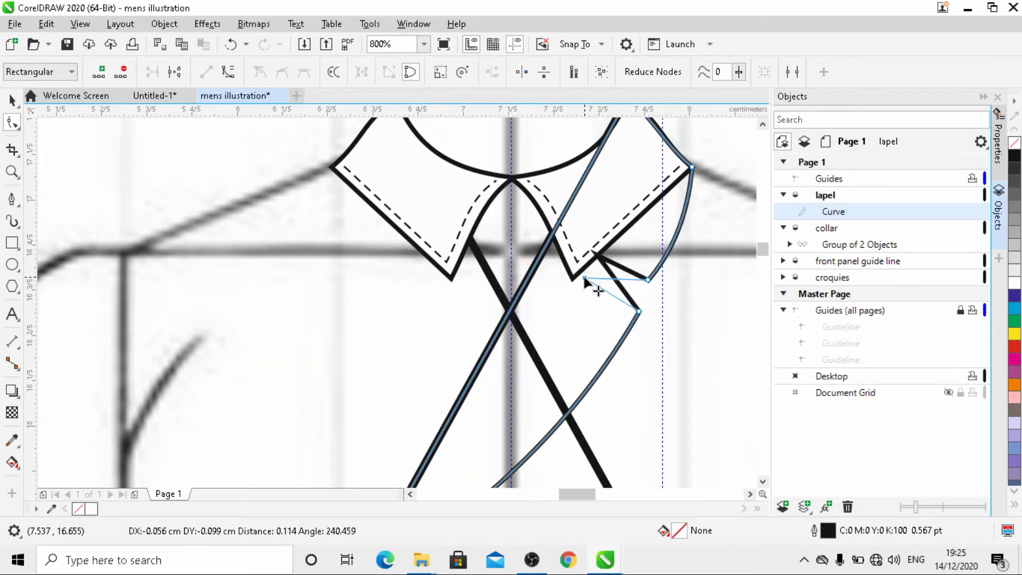
left_click(639, 310)
left_click_drag(638, 311, 628, 330)
left_click(648, 279)
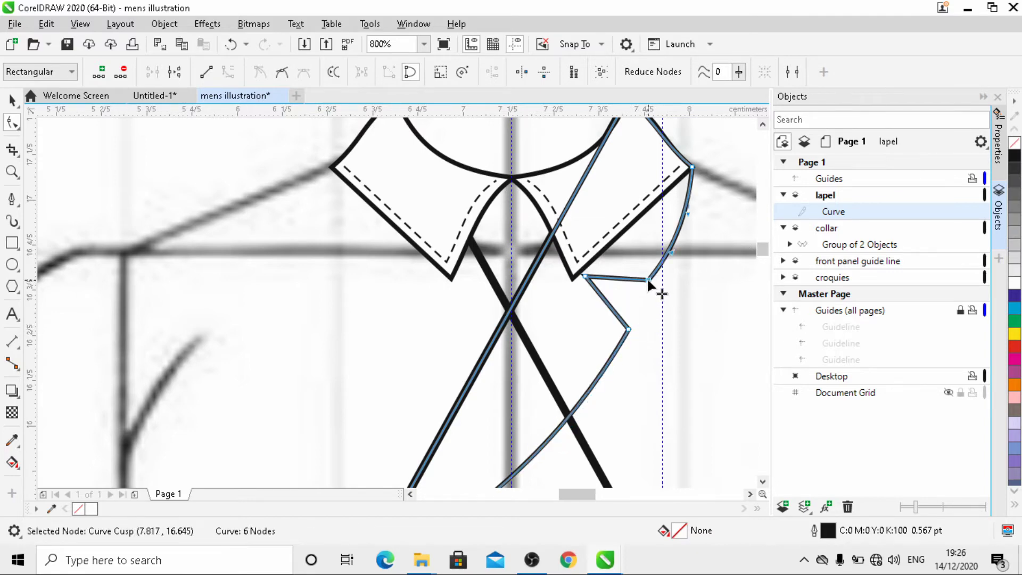
left_click_drag(647, 279, 643, 308)
scroll(607, 216, "down", 2)
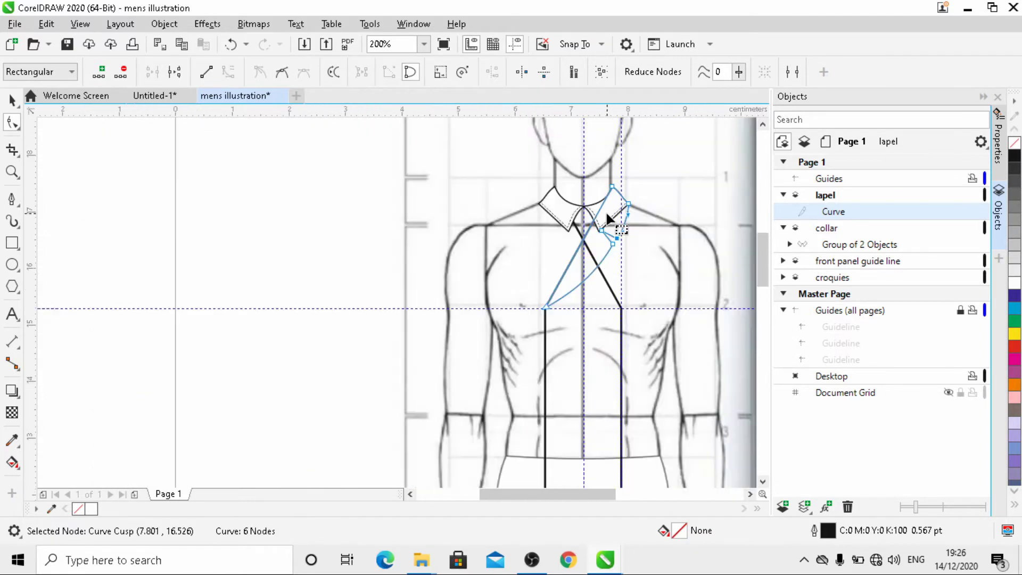
scroll(607, 214, "up", 2)
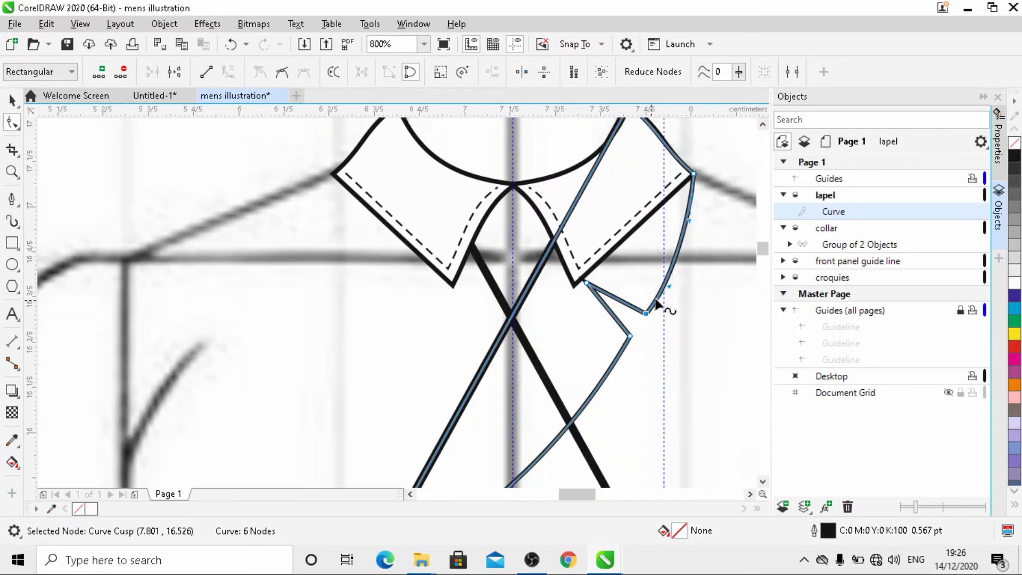
- Move the lapel's upper notch corner to about X 7.76, Y 16.55 cm and its lower notch corner to about X 7.71, Y 16.46 cm
left_click(673, 262)
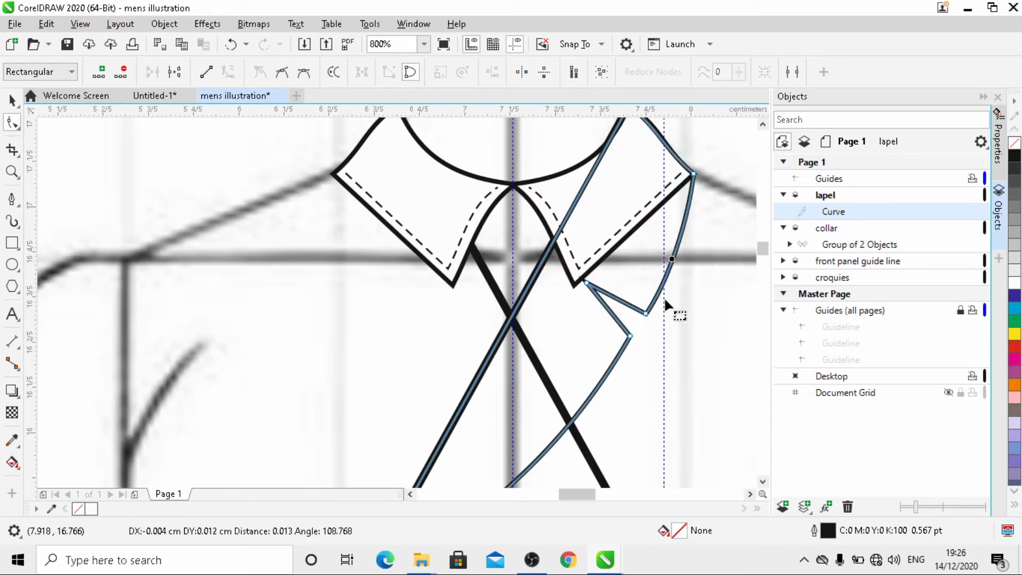
left_click_drag(643, 314, 638, 310)
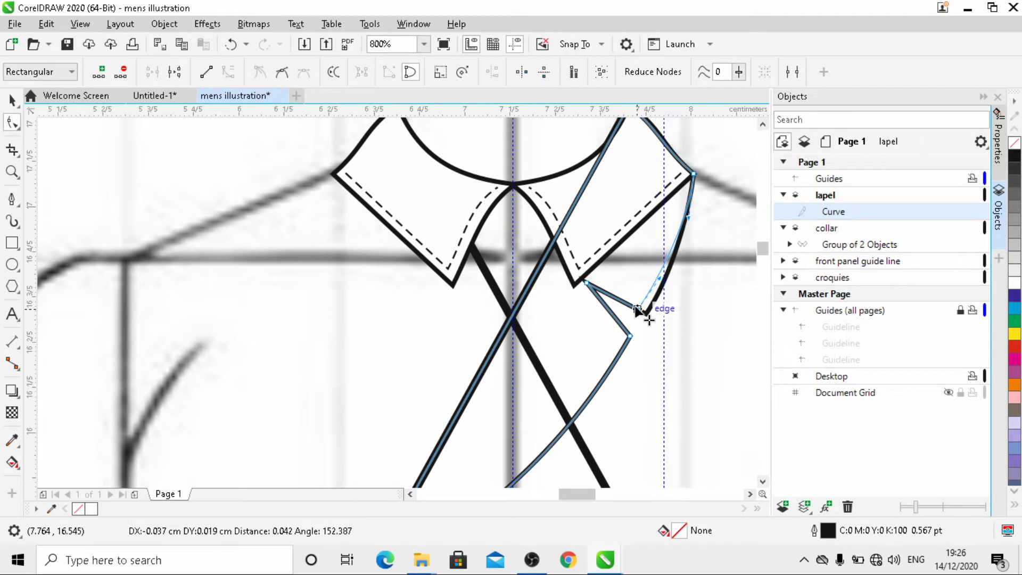
scroll(655, 232, "down", 1)
scroll(651, 303, "up", 1)
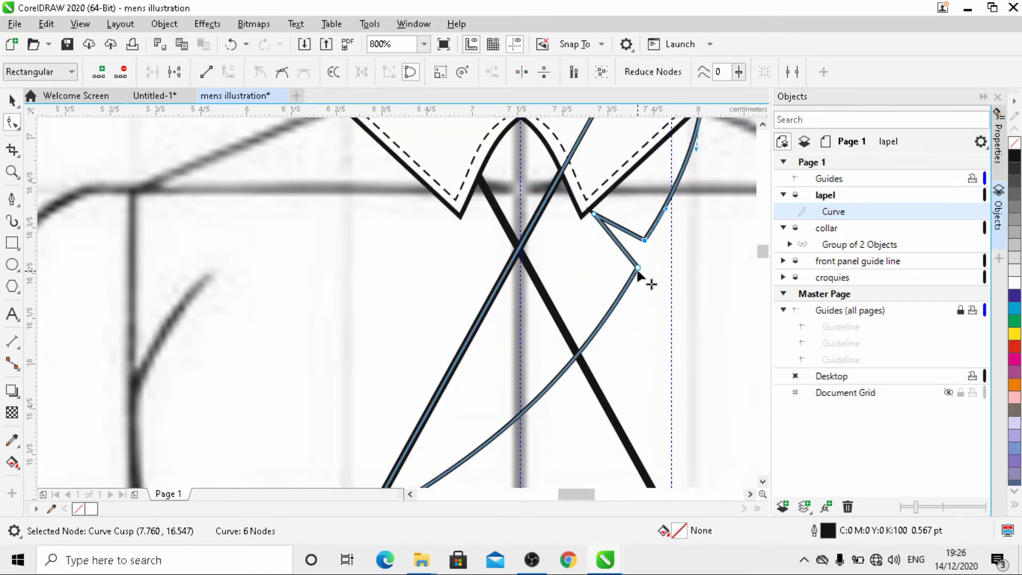
left_click_drag(638, 267, 631, 259)
scroll(630, 244, "down", 2)
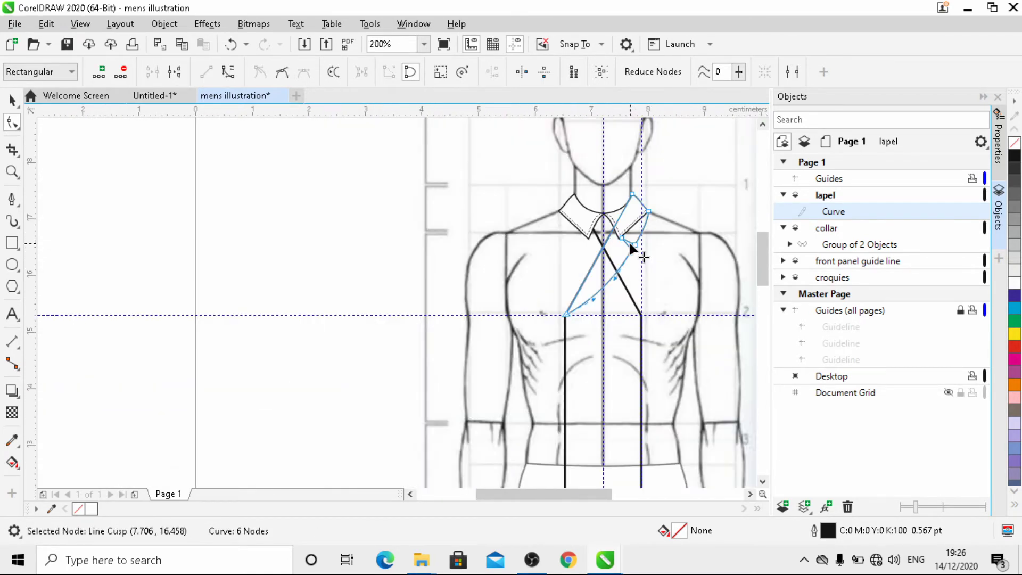
scroll(591, 237, "up", 1)
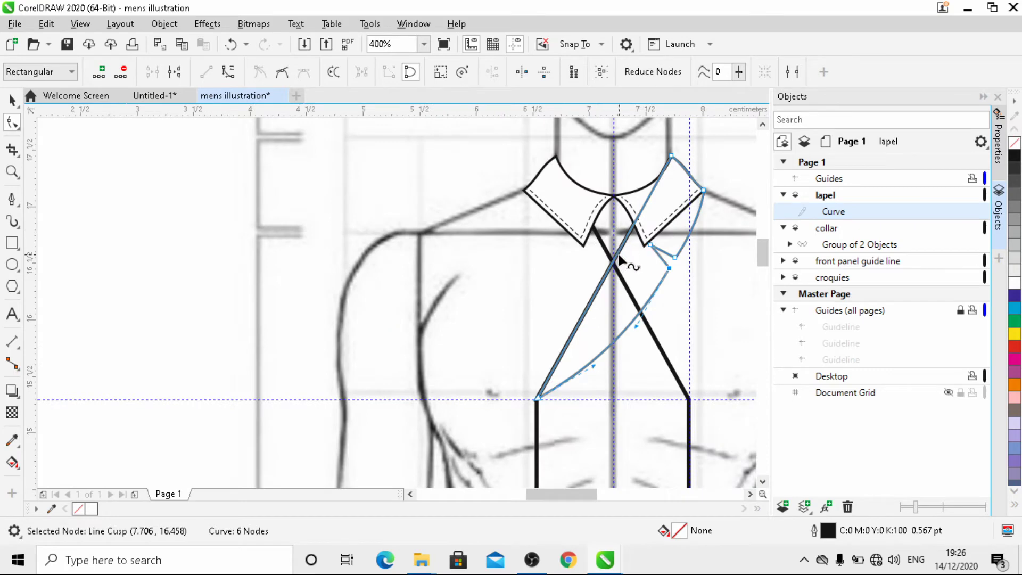
- Convert the lapel's straight inner edge from the neck point to the break point to a curve and bow it slightly outward
left_click(617, 254)
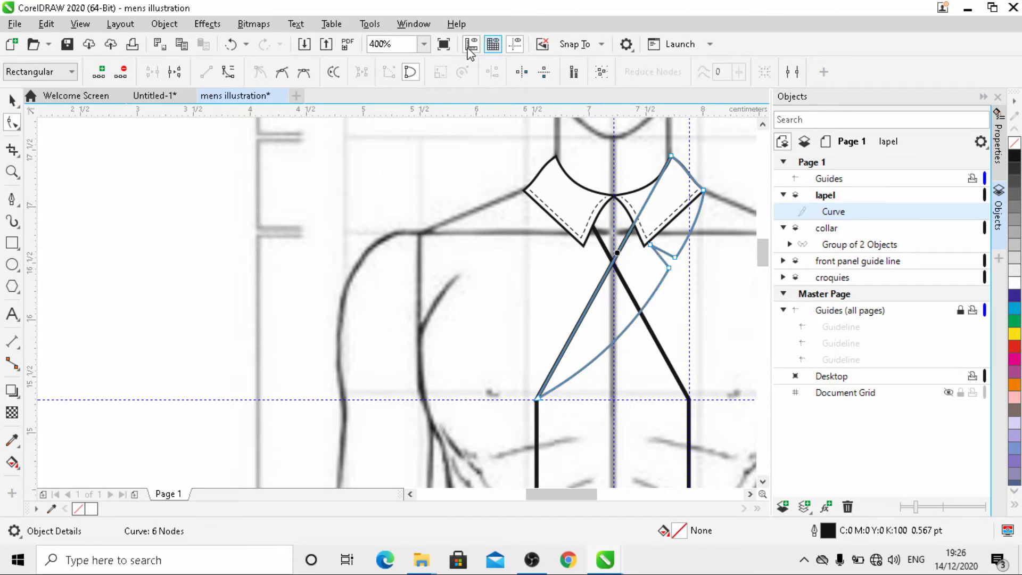
left_click(228, 78)
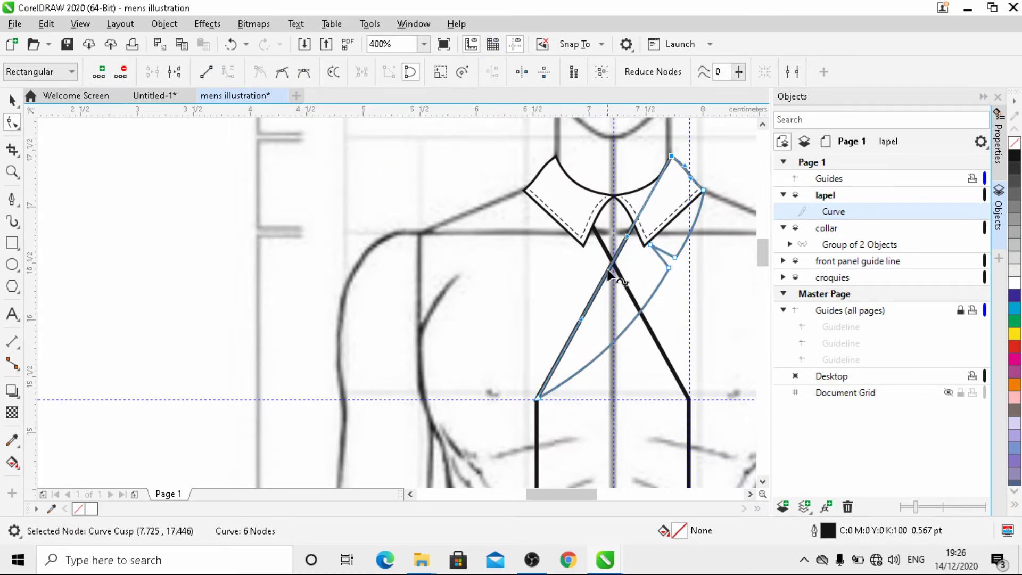
left_click_drag(610, 270, 641, 276)
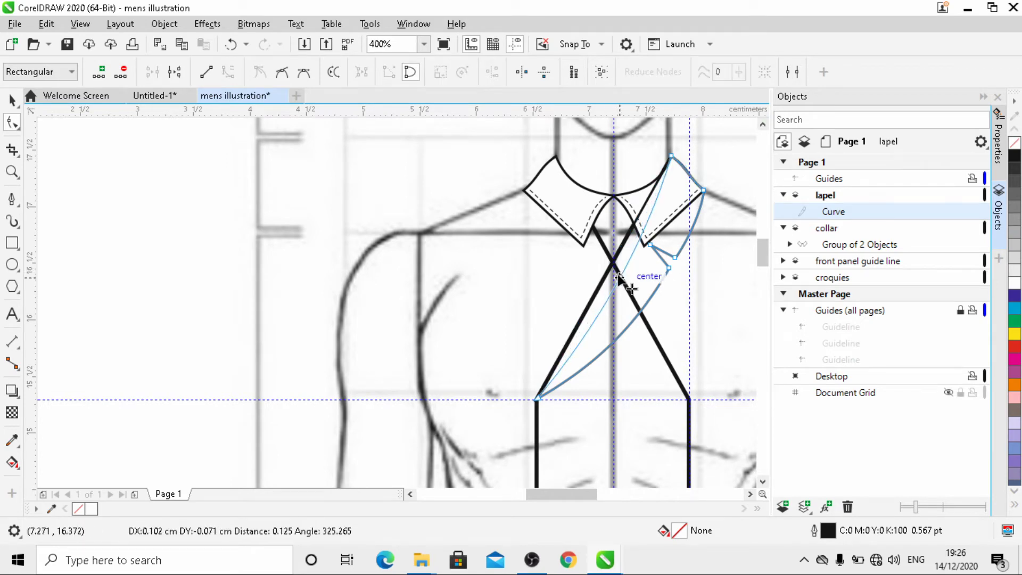
scroll(704, 202, "down", 2)
scroll(514, 229, "down", 2)
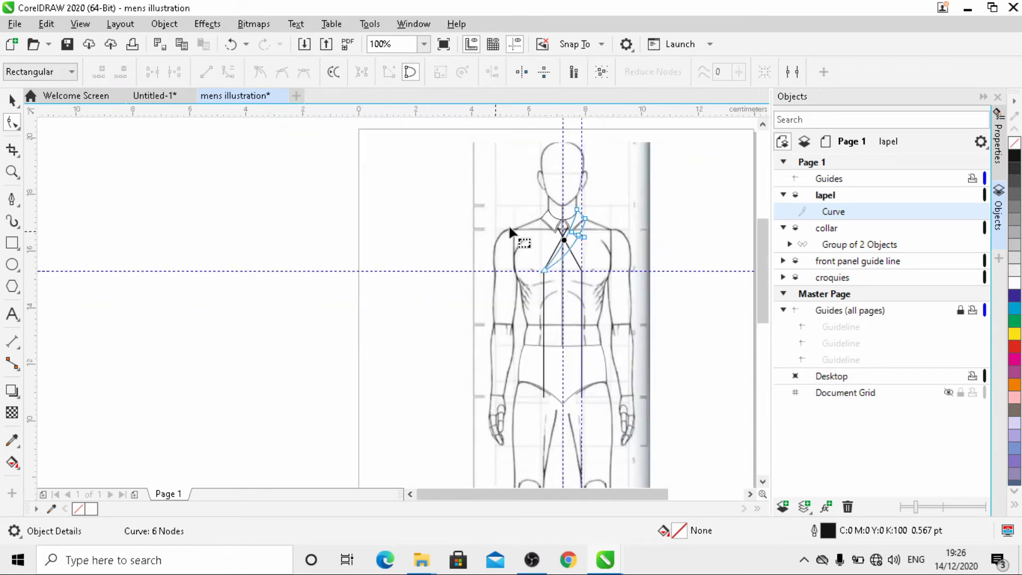
scroll(588, 213, "up", 4)
scroll(588, 213, "up", 1)
scroll(585, 184, "down", 1)
scroll(509, 282, "up", 1)
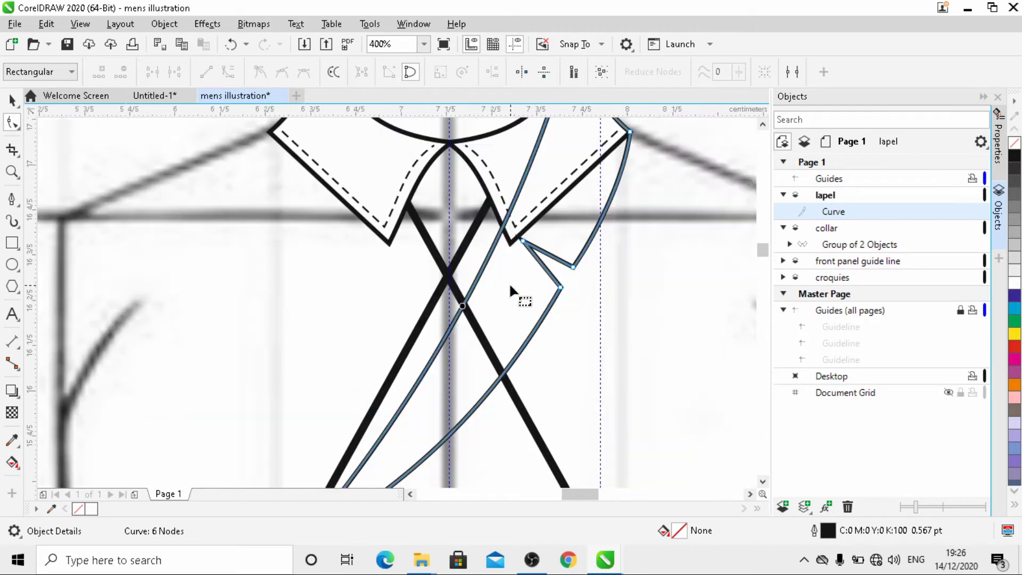
scroll(523, 236, "up", 1)
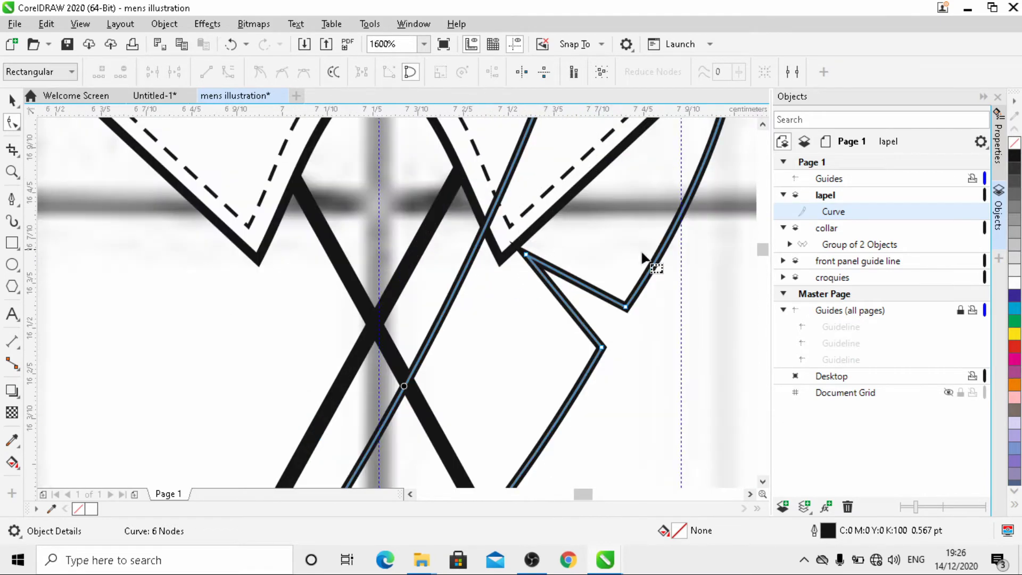
scroll(571, 299, "down", 1)
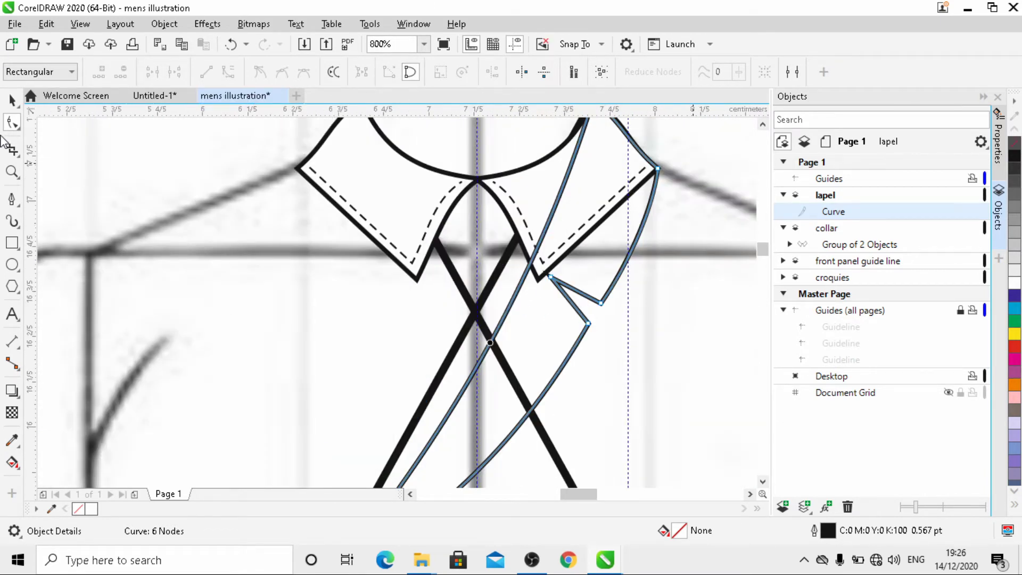
- Draw a straight Freehand line about 0.14 cm long from the lapel's inner notch point up to the intersection on its inner edge
left_click(12, 100)
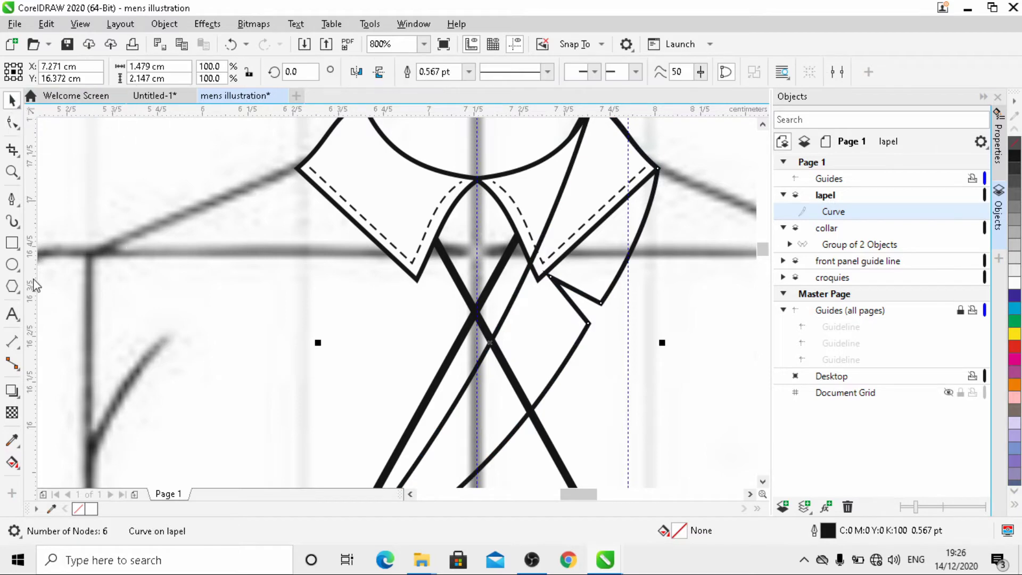
left_click(19, 204)
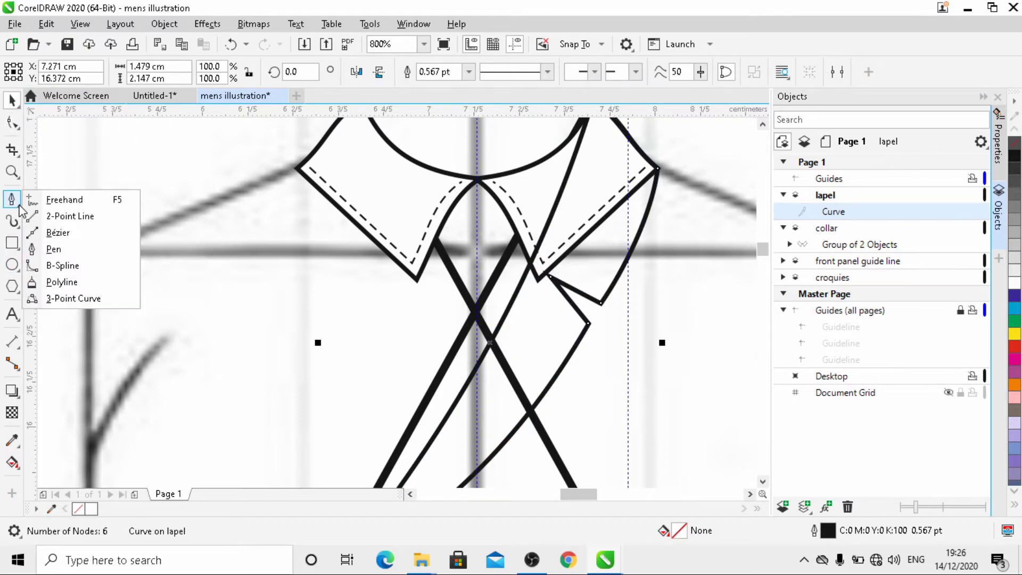
left_click(65, 199)
scroll(556, 279, "up", 2)
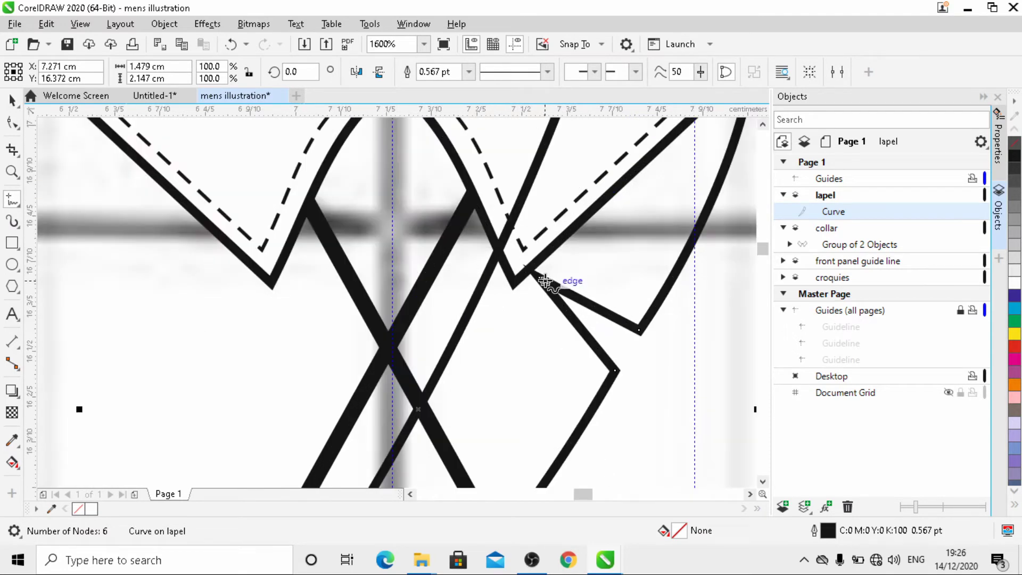
left_click(539, 278)
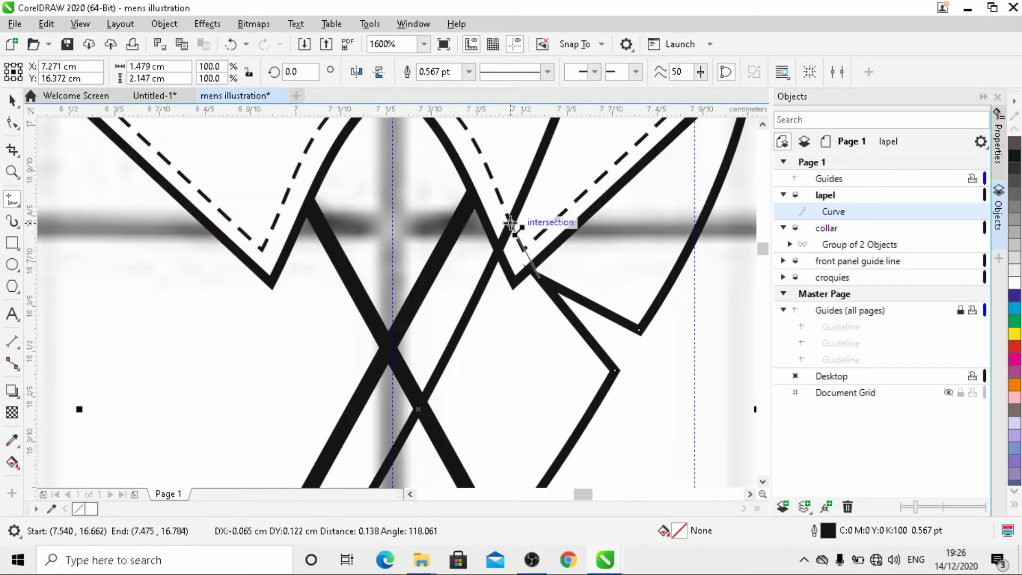
left_click(511, 223)
scroll(424, 279, "down", 1)
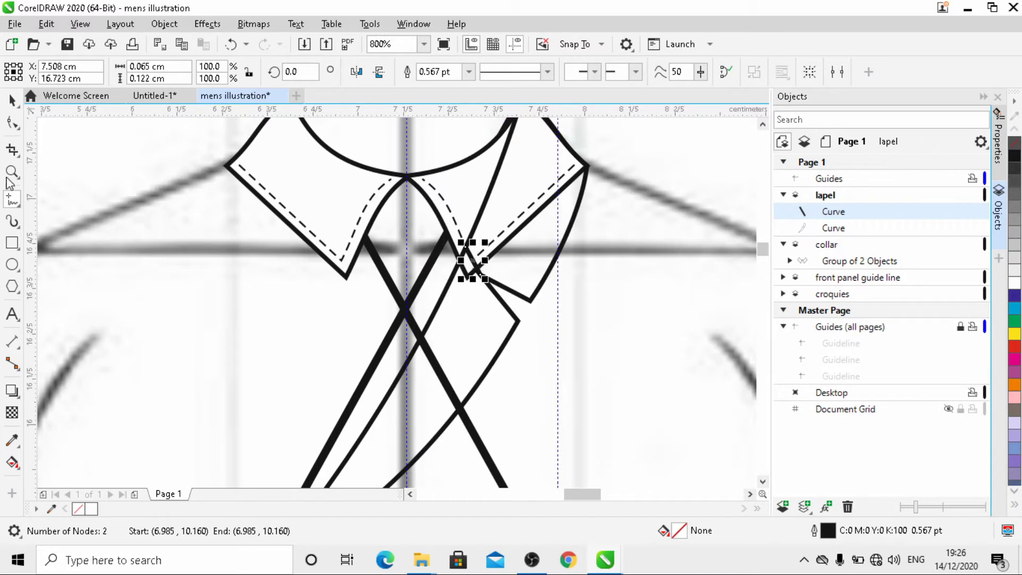
left_click(13, 101)
left_click(606, 289)
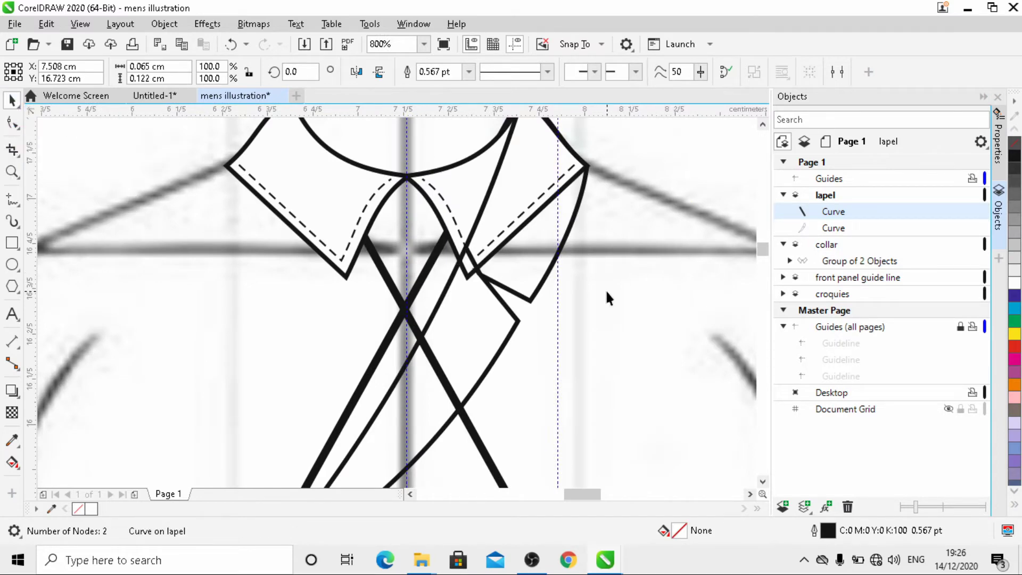
scroll(600, 257, "down", 1)
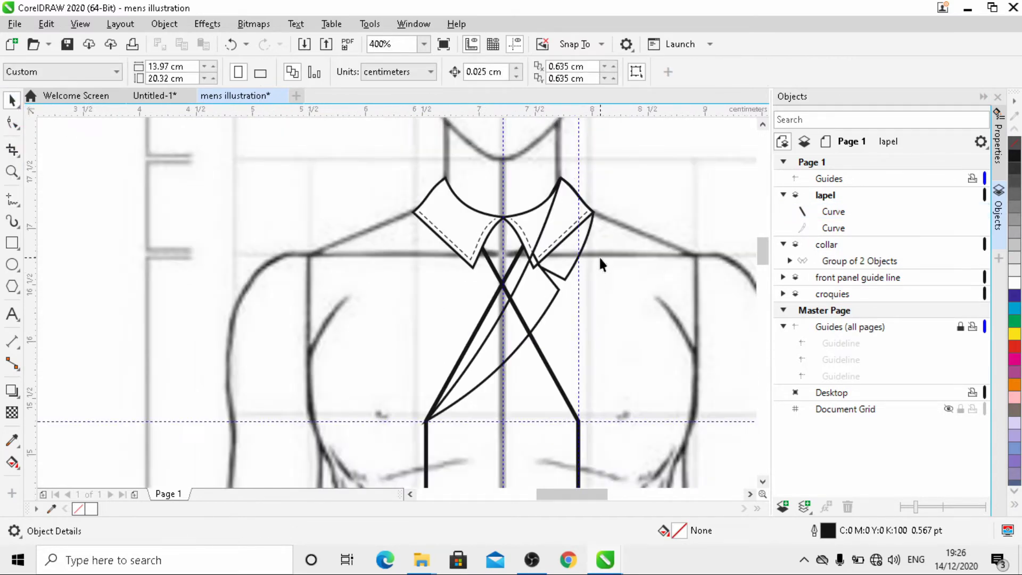
- Duplicate the lapel outline in place and reduce the copy's width and height by 0.1 cm, to 1.379 by 2.047 cm
left_click(561, 270)
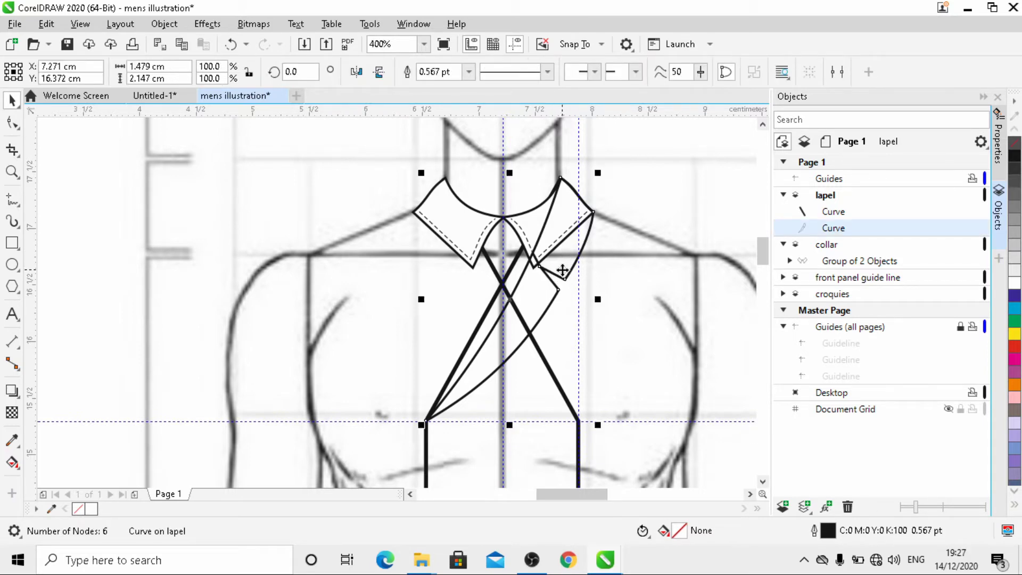
key("ctrl+v")
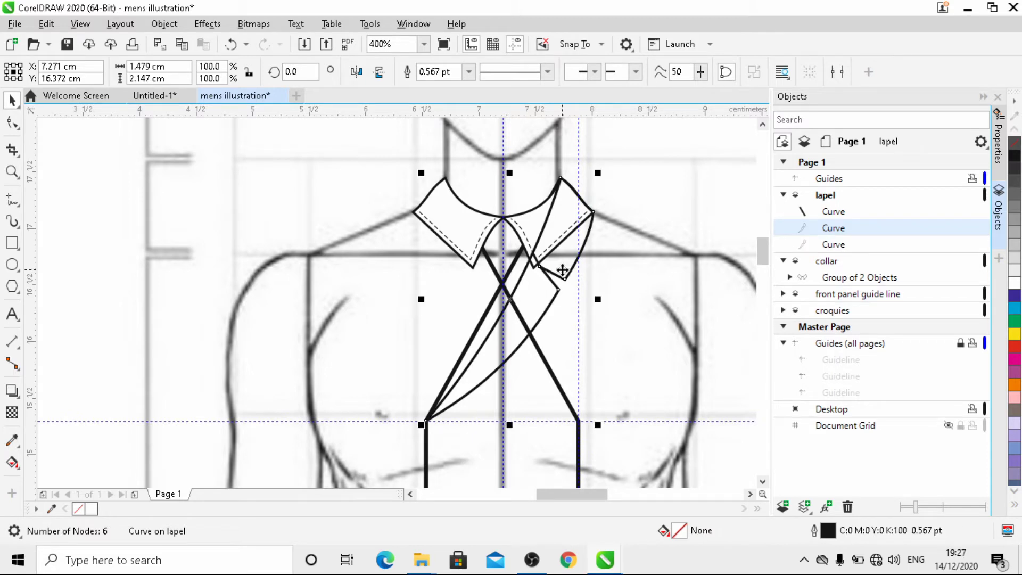
left_click(180, 68)
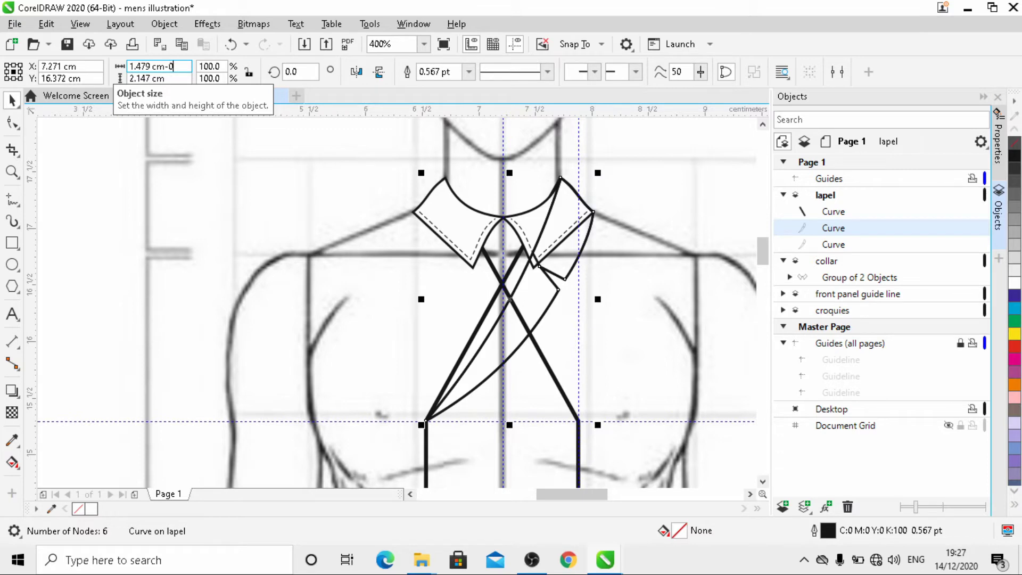
type("-0.1")
left_click(177, 78)
key("Return")
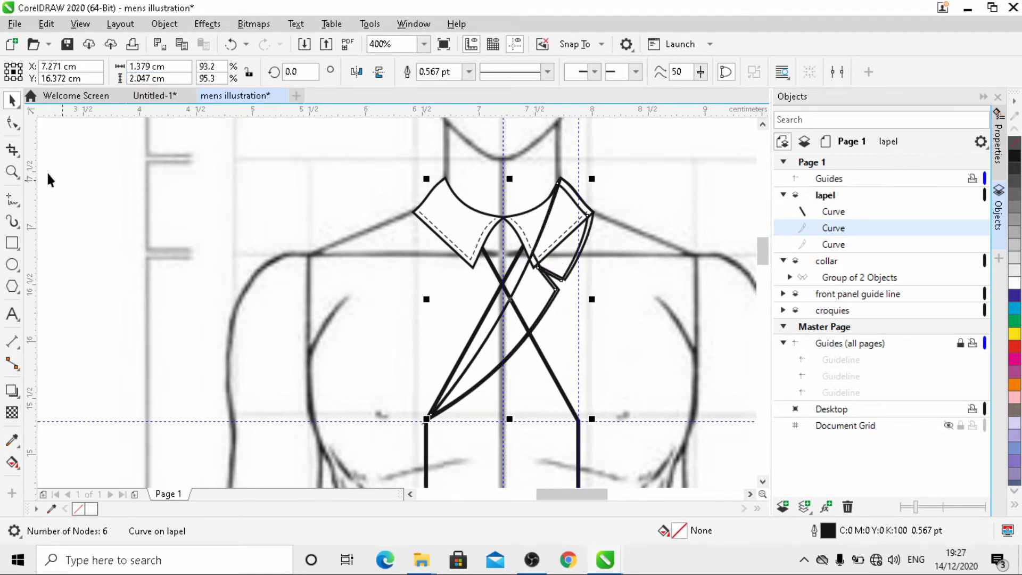
- Break the smaller lapel copy's path at its upper node beside the neck
left_click(11, 123)
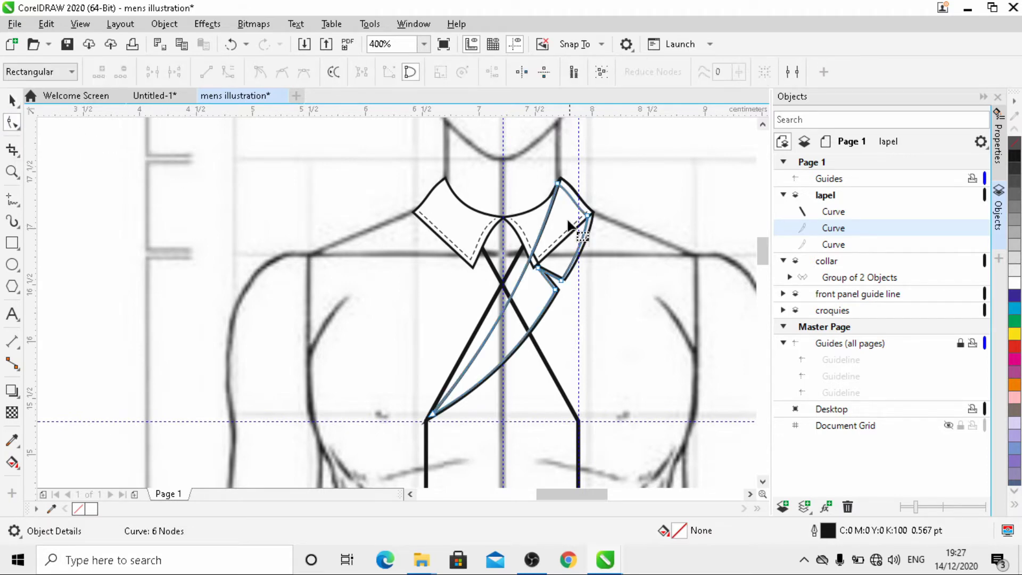
scroll(556, 195, "up", 2)
scroll(556, 192, "up", 2)
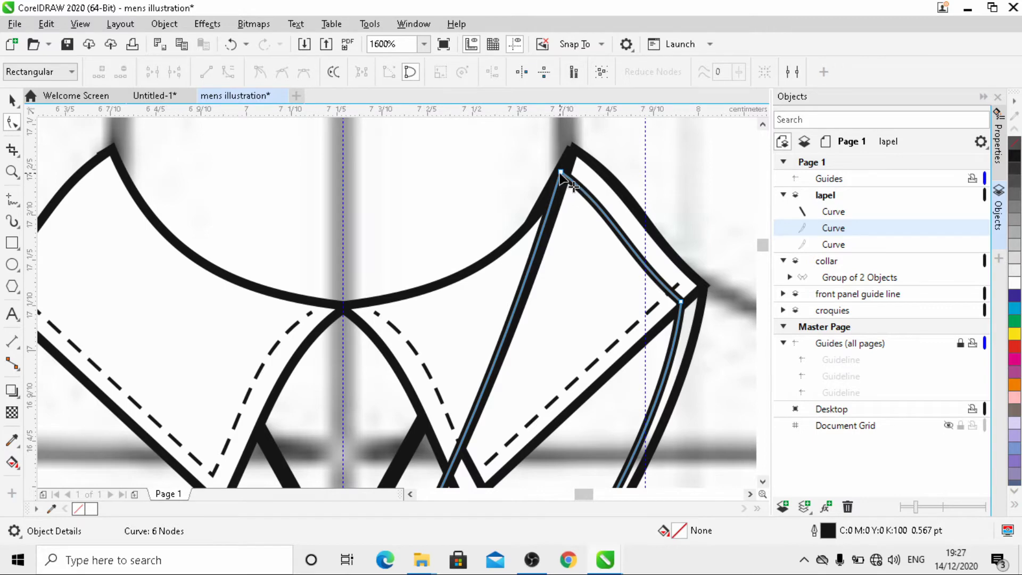
scroll(560, 185, "down", 2)
left_click(561, 173)
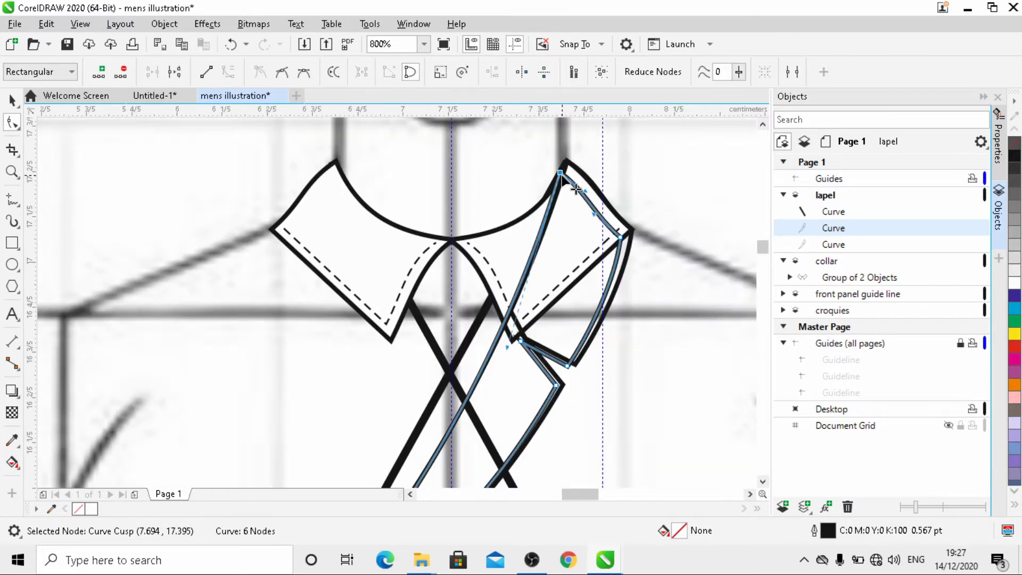
left_click(174, 73)
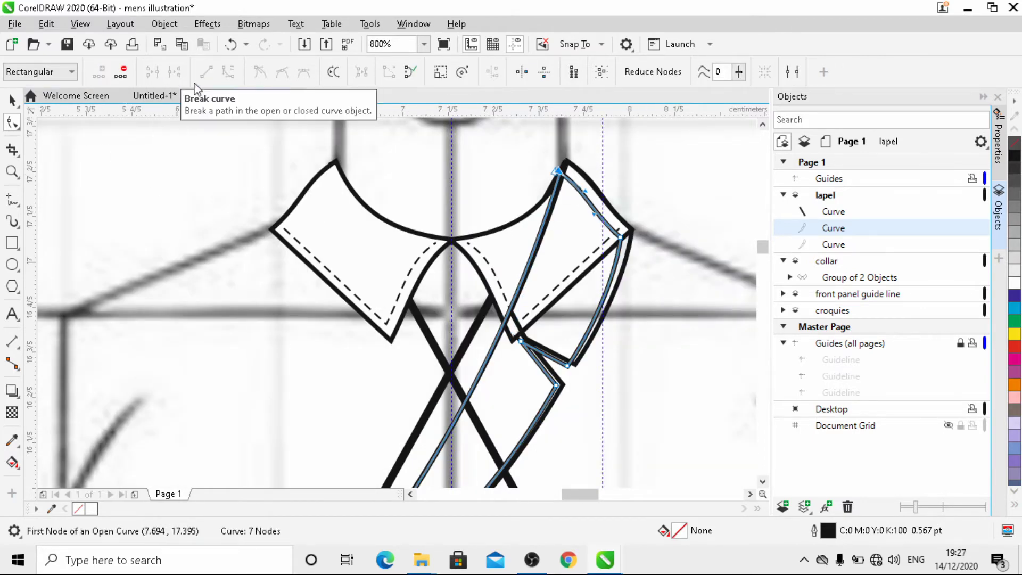
- Break the smaller lapel copy at its lowest point and delete its long inner edge segment
scroll(577, 188, "down", 4)
scroll(487, 285, "up", 8)
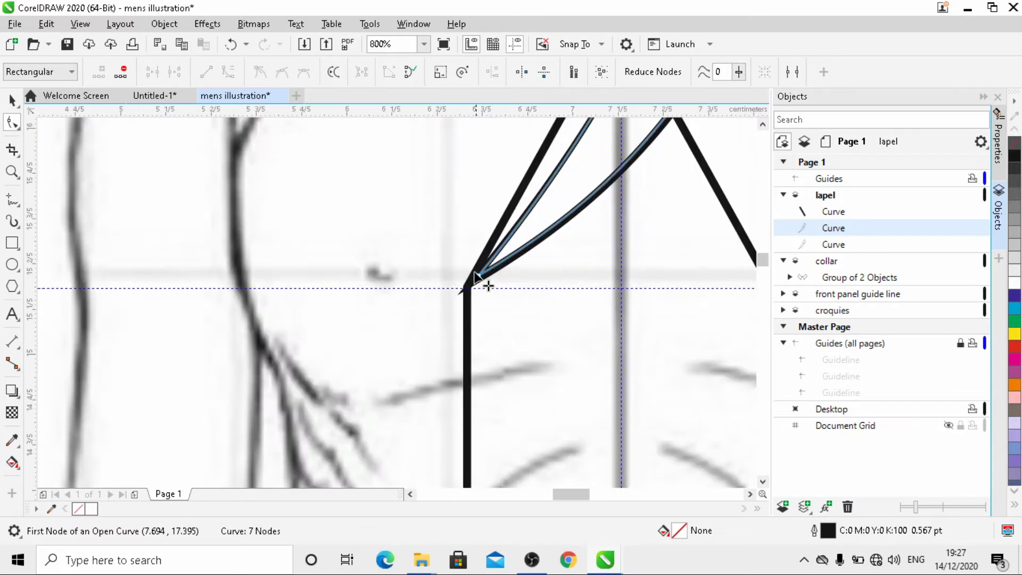
left_click(487, 284)
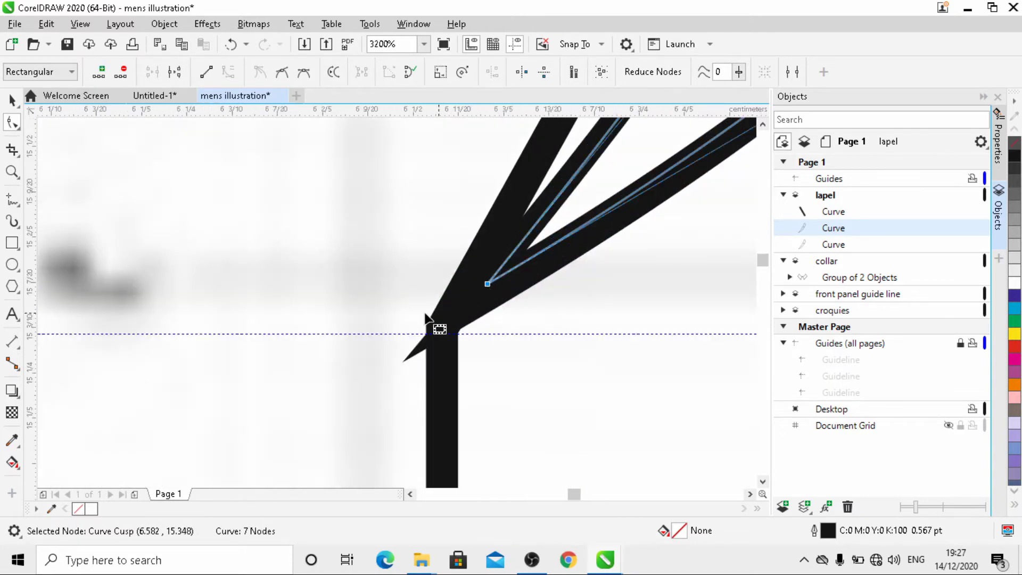
left_click(174, 73)
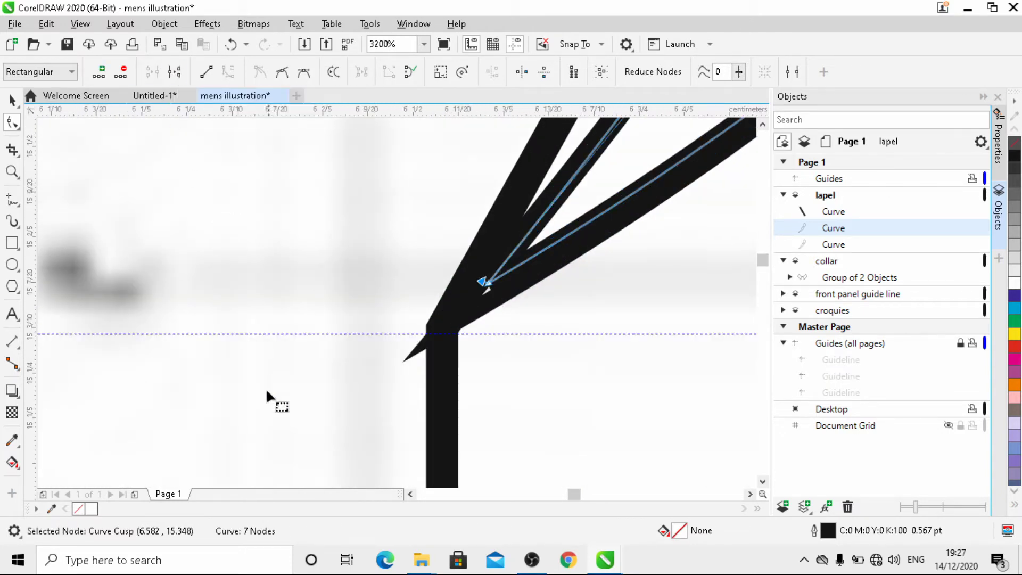
scroll(271, 396, "down", 2)
left_click(379, 259)
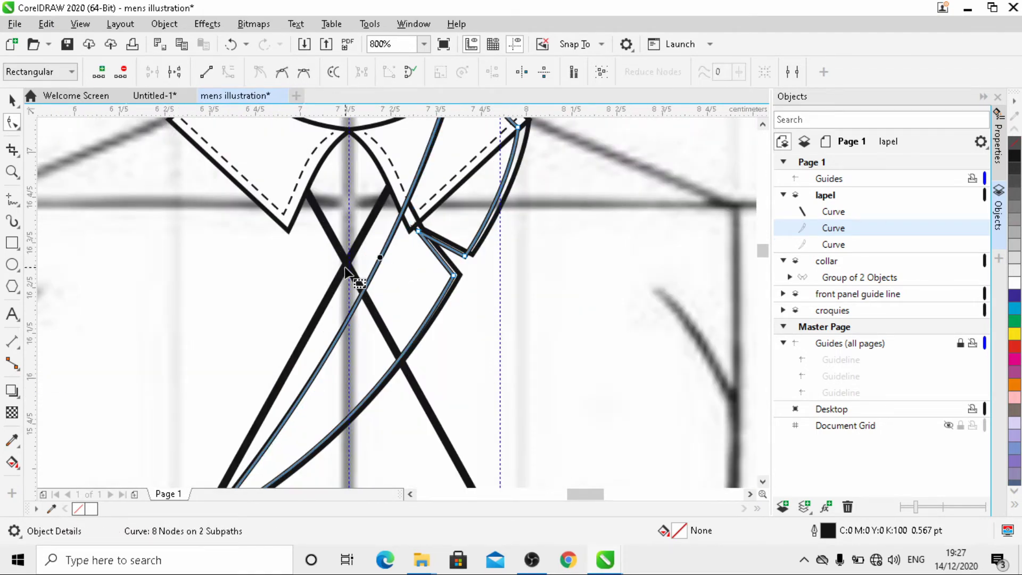
key("Delete")
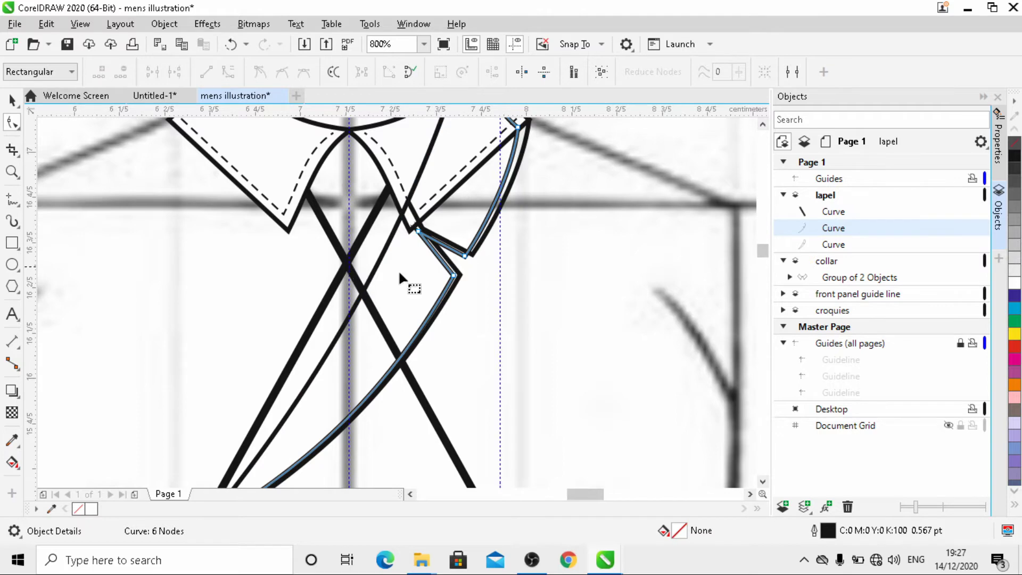
- Add a node beside the smaller copy's inner notch node and spread the two apart, the upper one to about X 7.54, Y 16.71 cm
scroll(489, 315, "down", 1)
scroll(455, 273, "up", 2)
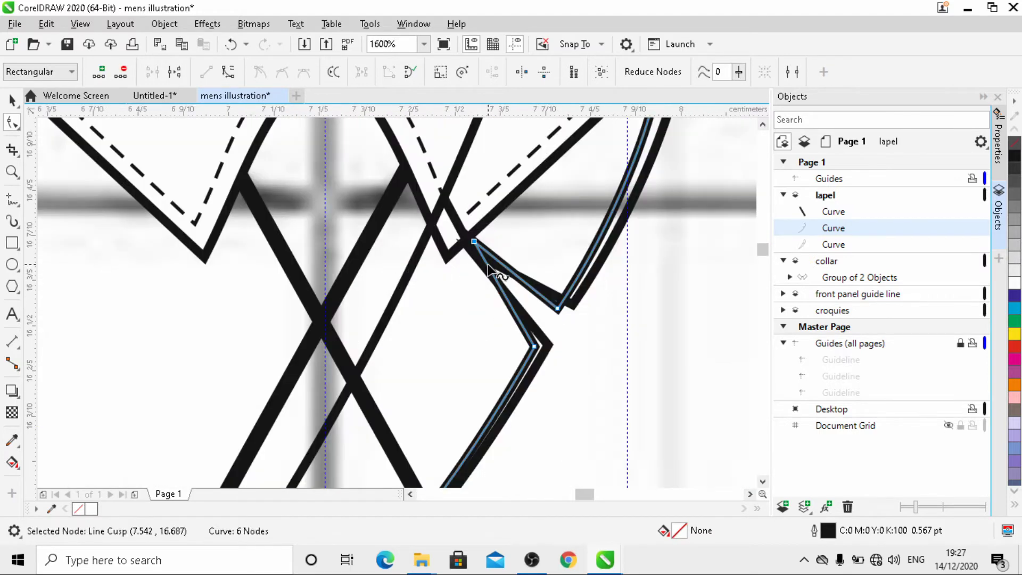
left_click(486, 262)
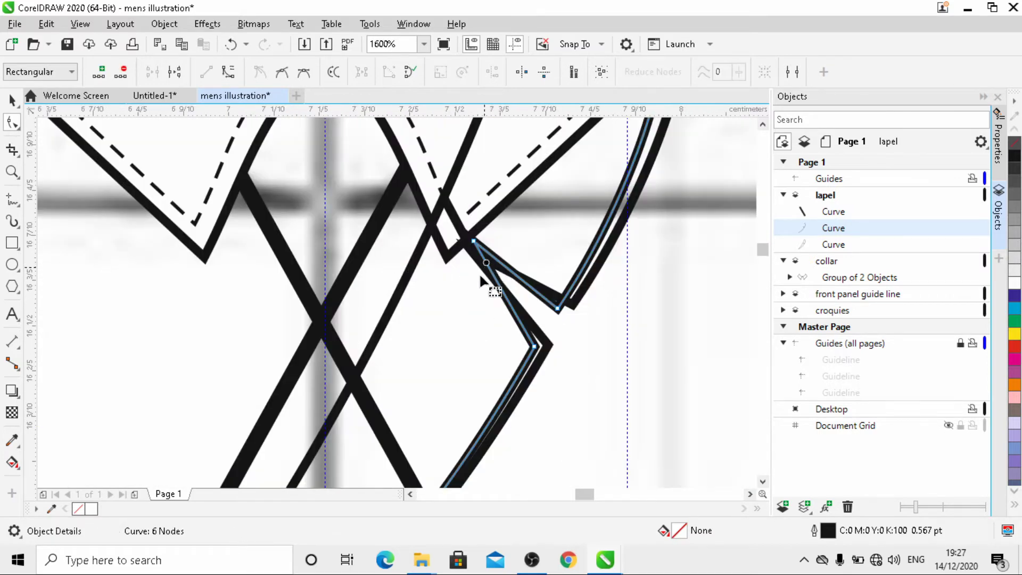
left_click(103, 76)
left_click_drag(486, 262, 472, 232)
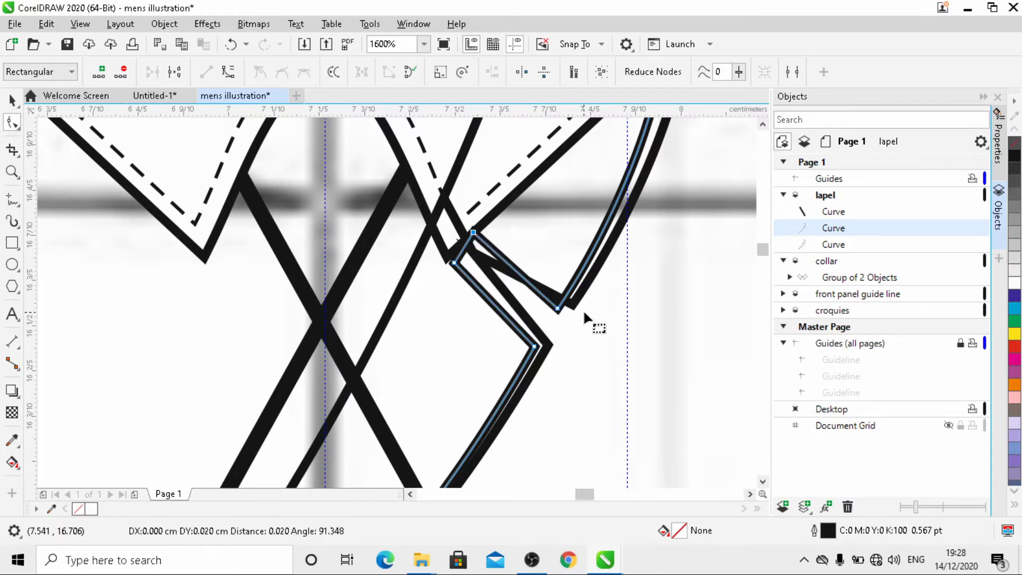
- Move the smaller lapel copy's two notch corner nodes inward, the lower one to about X 7.66, Y 16.46 cm
mouse_move(557, 307)
left_mouse_down()
mouse_move(571, 277)
mouse_move(574, 290)
mouse_move(554, 307)
left_mouse_up()
scroll(574, 298, "down", 2)
scroll(552, 322, "up", 1)
scroll(554, 307, "down", 2)
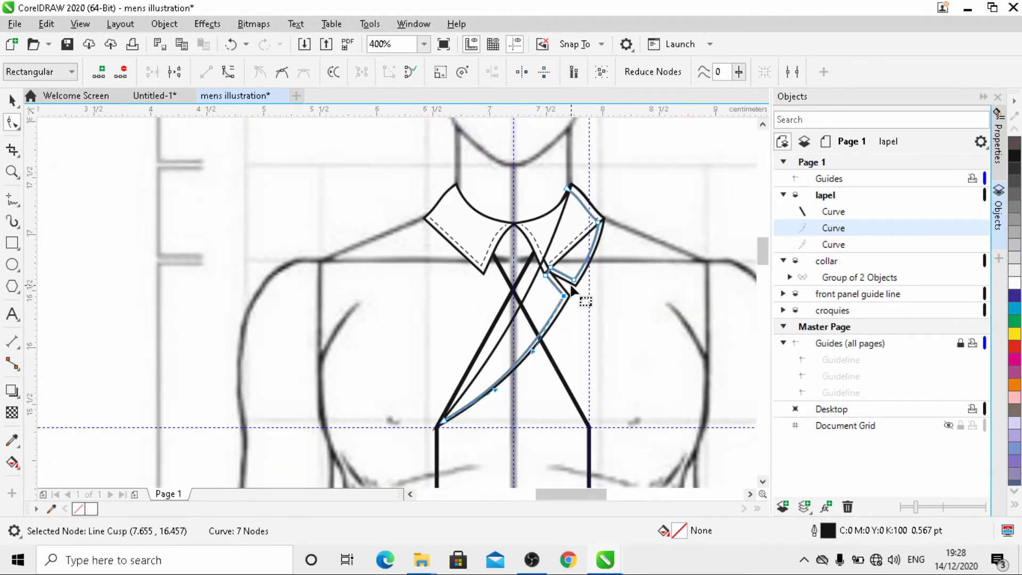
- Move the smaller copy's lower end node to about X 6.70, Y 15.47 cm and reshape its lower curve to follow the lapel edge
scroll(476, 403, "up", 1)
left_click_drag(412, 434, 439, 407)
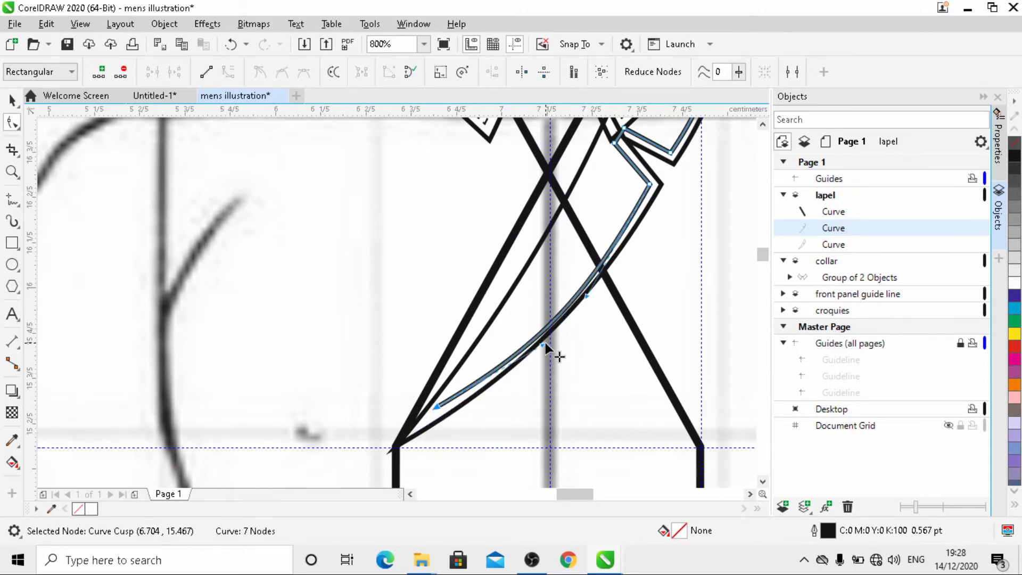
mouse_move(541, 342)
left_mouse_down()
mouse_move(534, 330)
mouse_move(527, 354)
left_mouse_up()
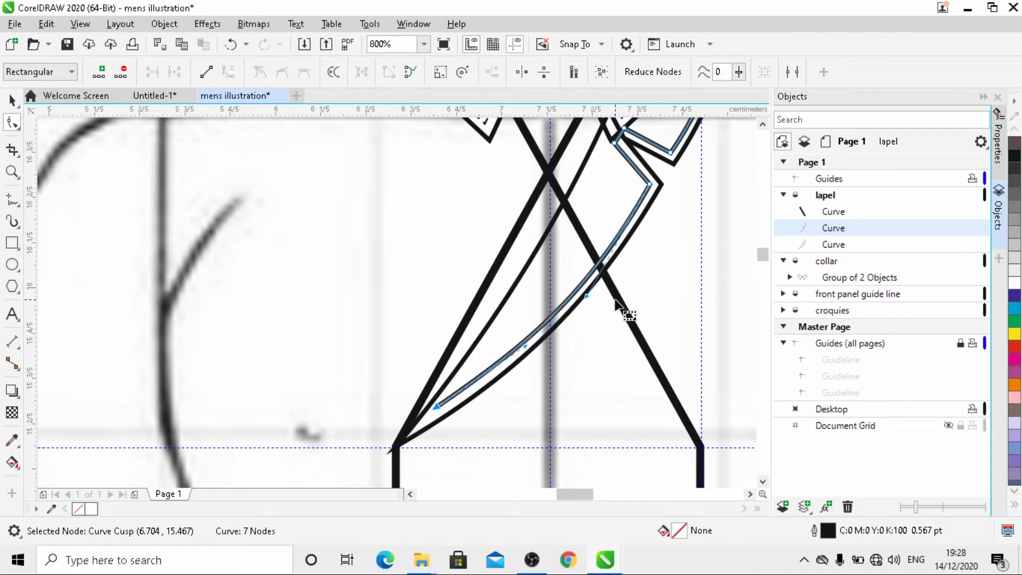
mouse_move(585, 295)
left_mouse_down()
mouse_move(597, 297)
mouse_move(590, 310)
left_mouse_up()
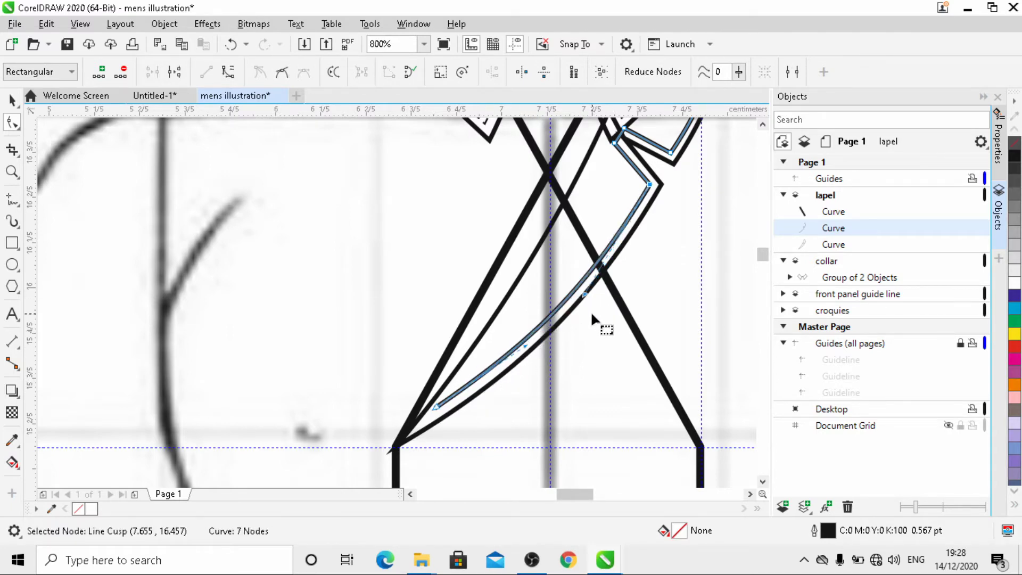
scroll(514, 368, "down", 2)
scroll(607, 245, "up", 3)
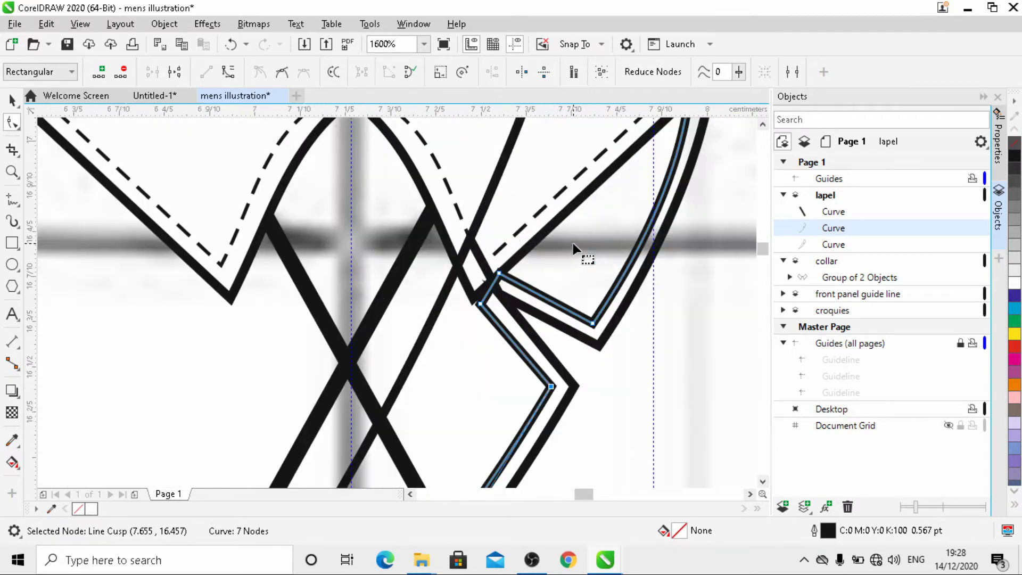
scroll(522, 249, "down", 1)
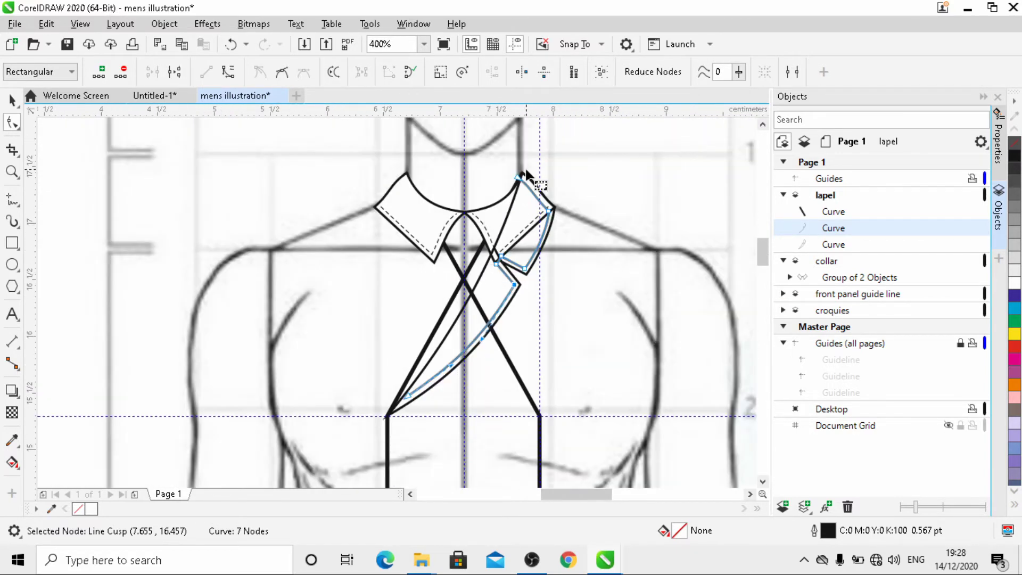
- Break the smaller lapel copy at its outer shoulder node and delete its top shoulder segment
left_click(573, 254)
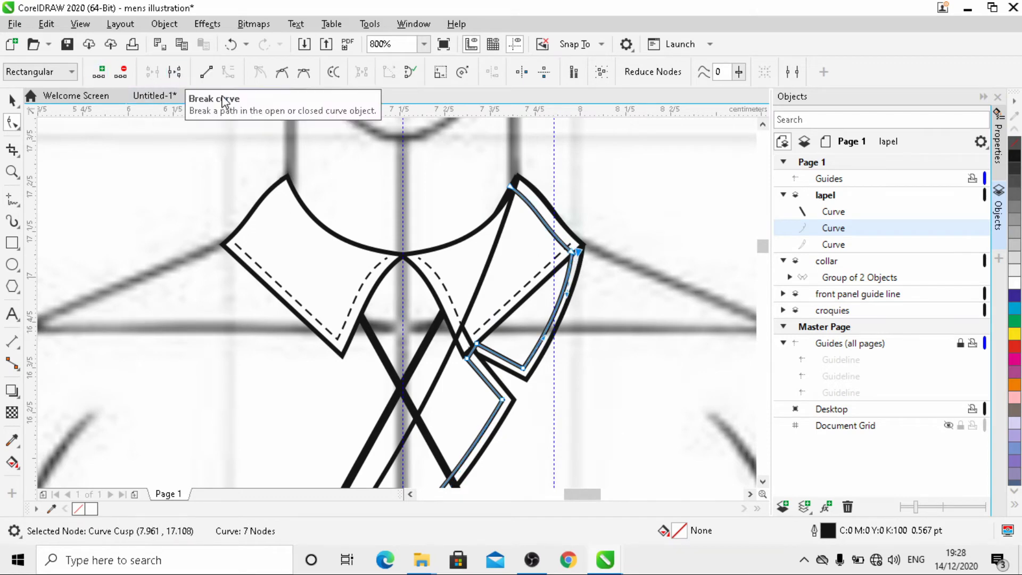
left_click(174, 71)
left_click(536, 215)
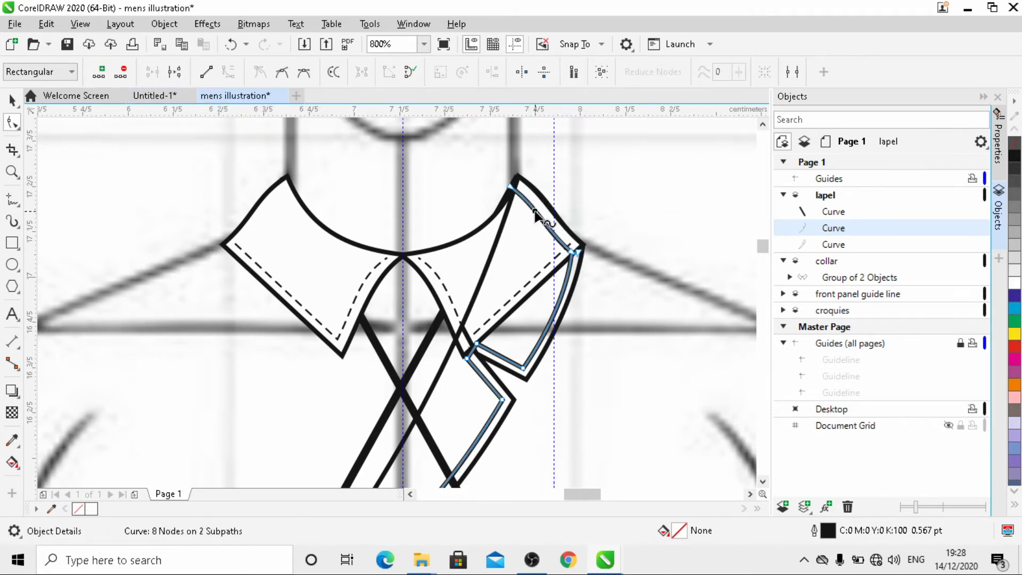
key("Delete")
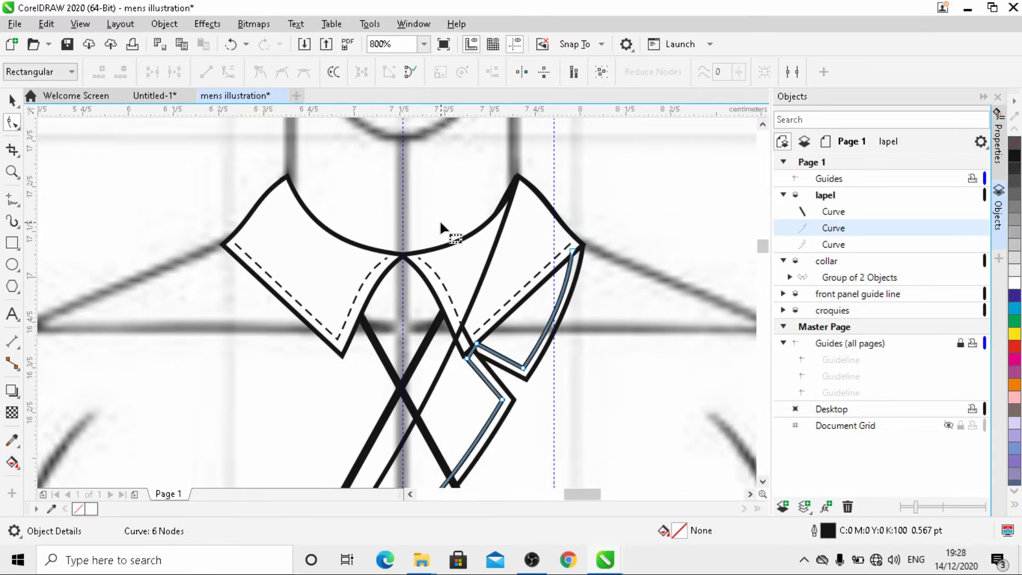
- Fill the outer lapel outline with white
scroll(445, 229, "down", 2)
left_click(479, 237)
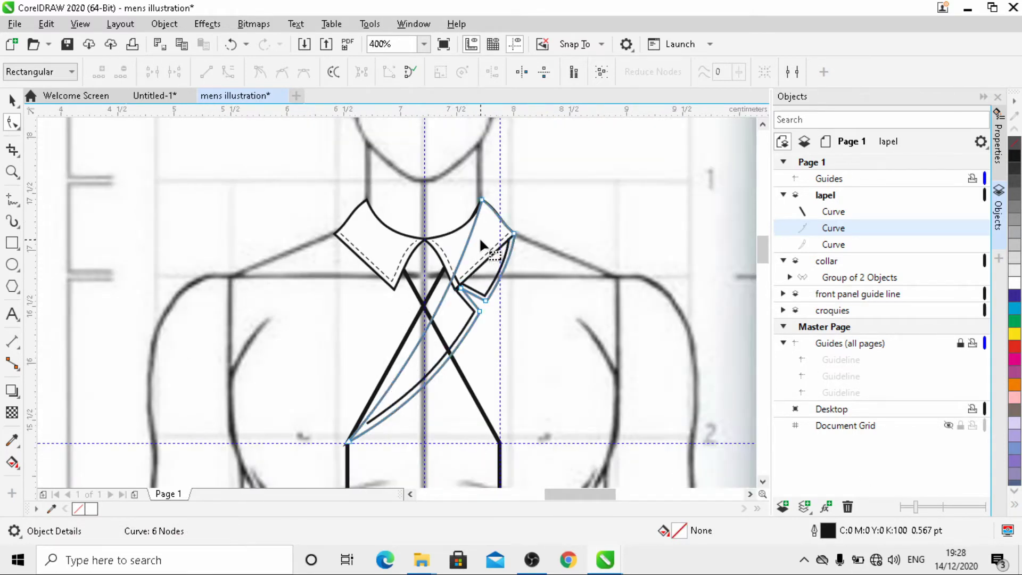
left_click(21, 101)
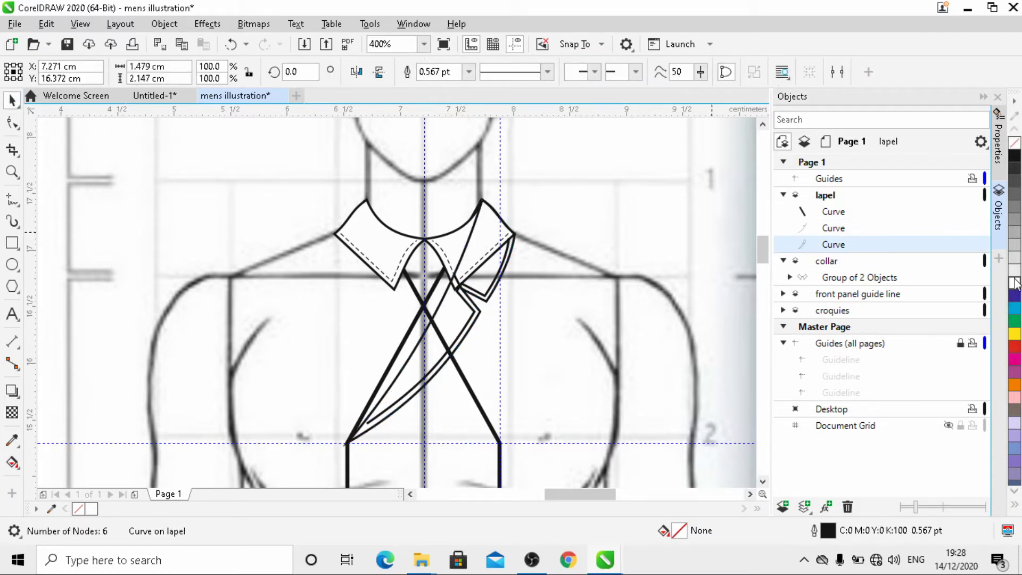
scroll(456, 238, "up", 2)
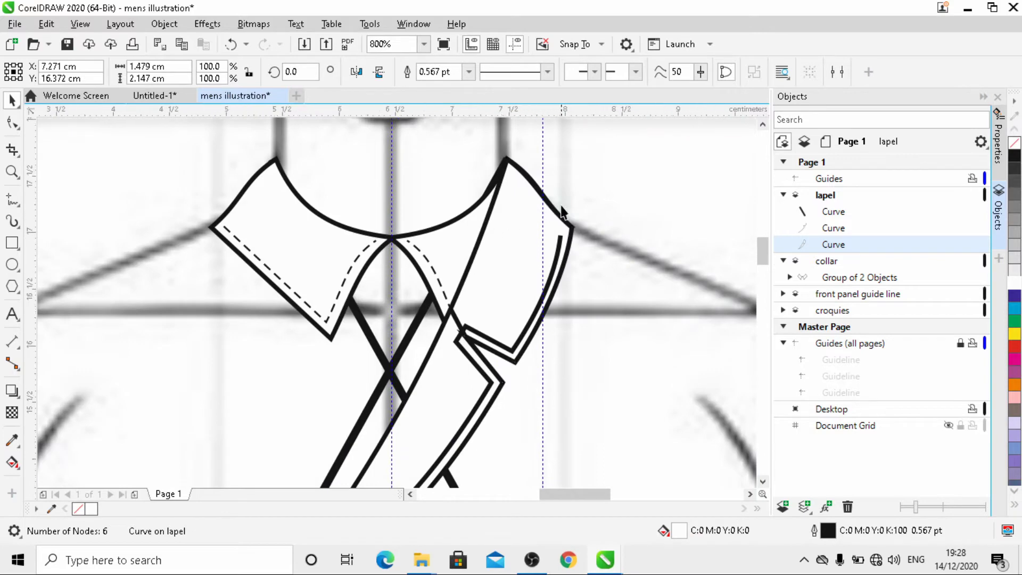
scroll(560, 206, "down", 2)
scroll(551, 280, "up", 4)
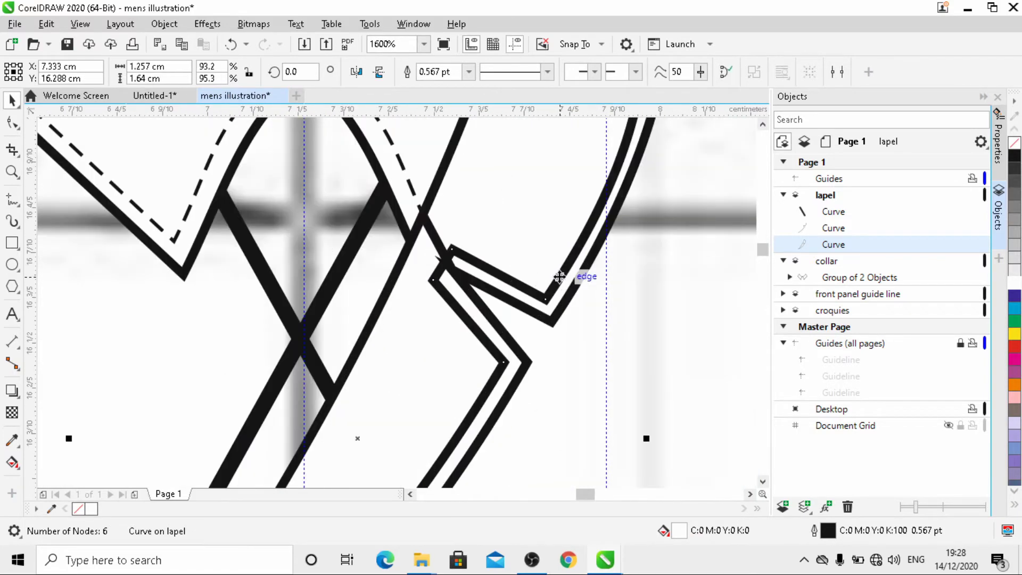
- Set the inset lapel line's outline width to Hairline
left_click(558, 274)
scroll(556, 272, "down", 2)
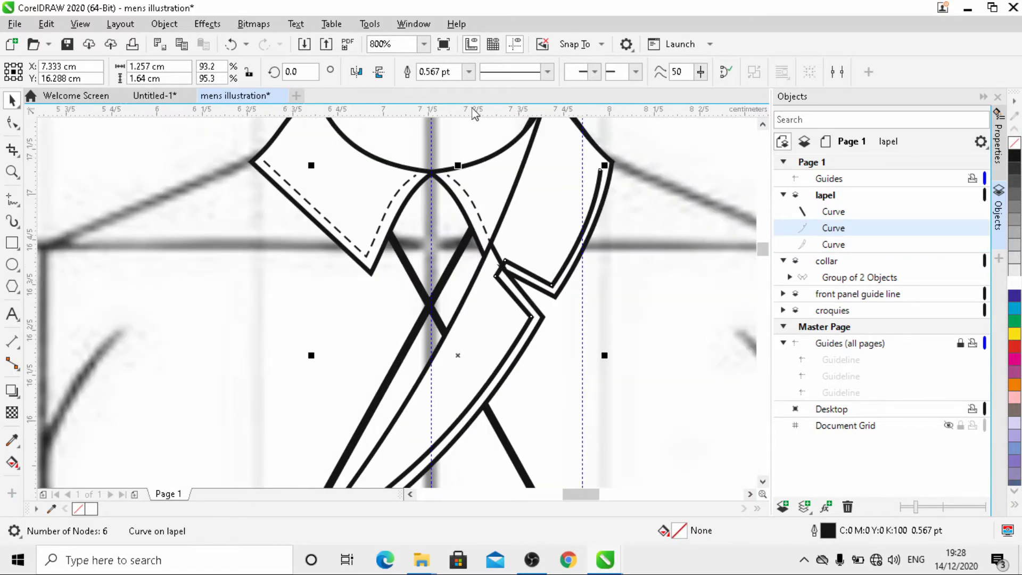
left_click(468, 71)
left_click(451, 98)
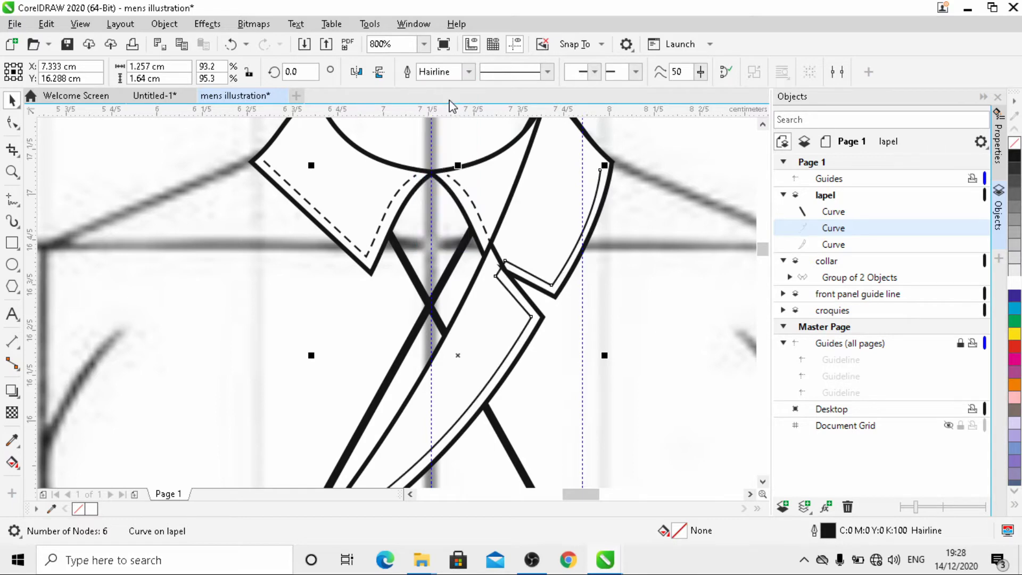
scroll(549, 138, "down", 2)
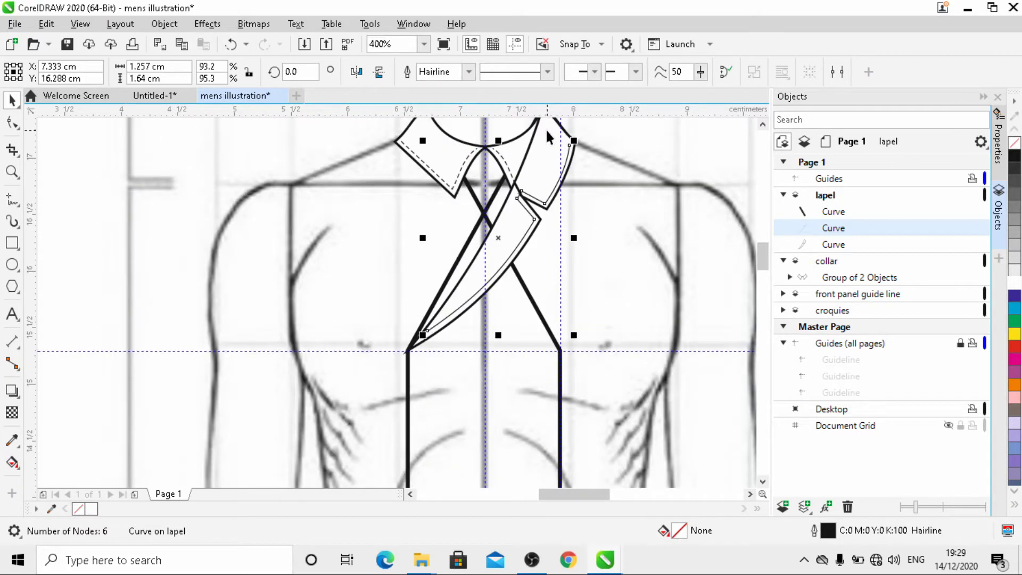
scroll(549, 137, "up", 2)
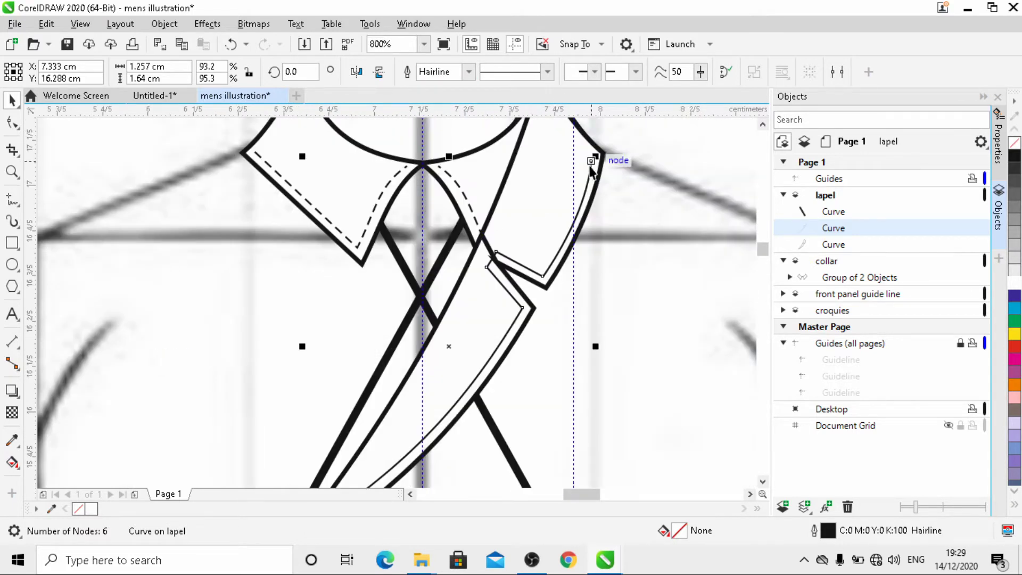
- Move the inset line's upper end node to about X 7.97, Y 17.14 cm, following the lapel's outer edge
left_click(12, 122)
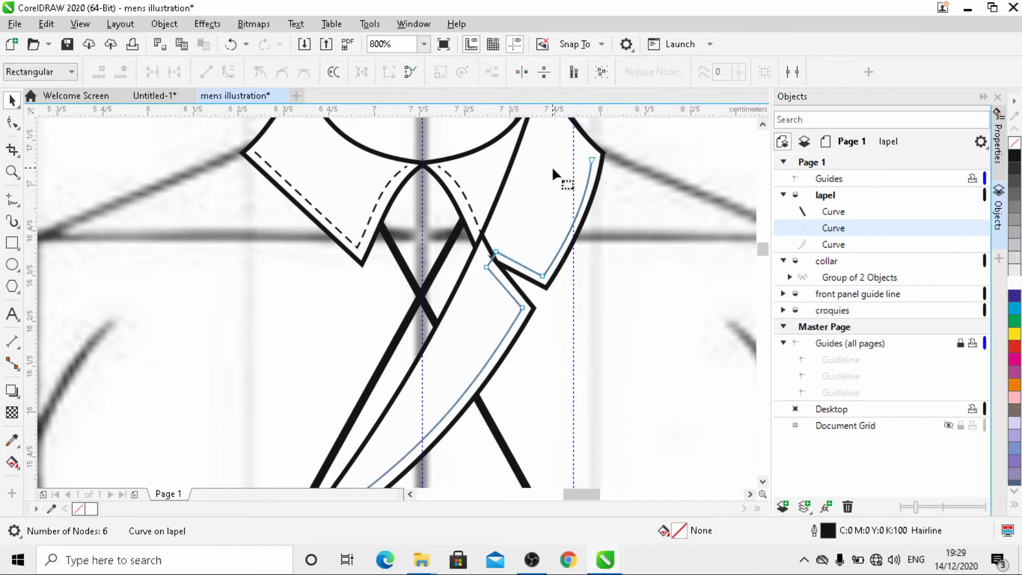
left_click(592, 161)
left_click_drag(587, 203, 582, 202)
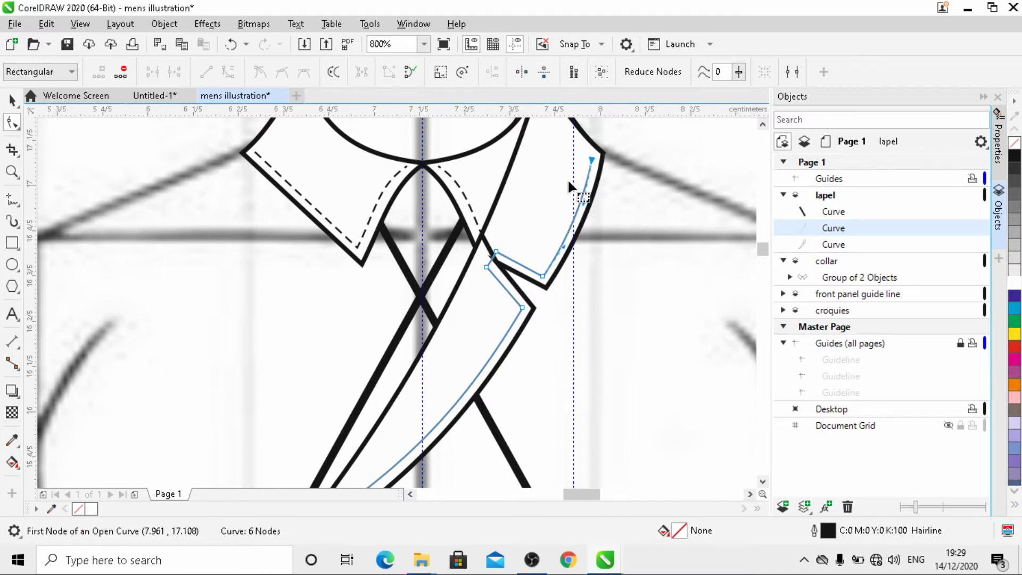
scroll(567, 169, "up", 1)
left_click_drag(614, 151, 619, 133)
scroll(610, 178, "down", 1)
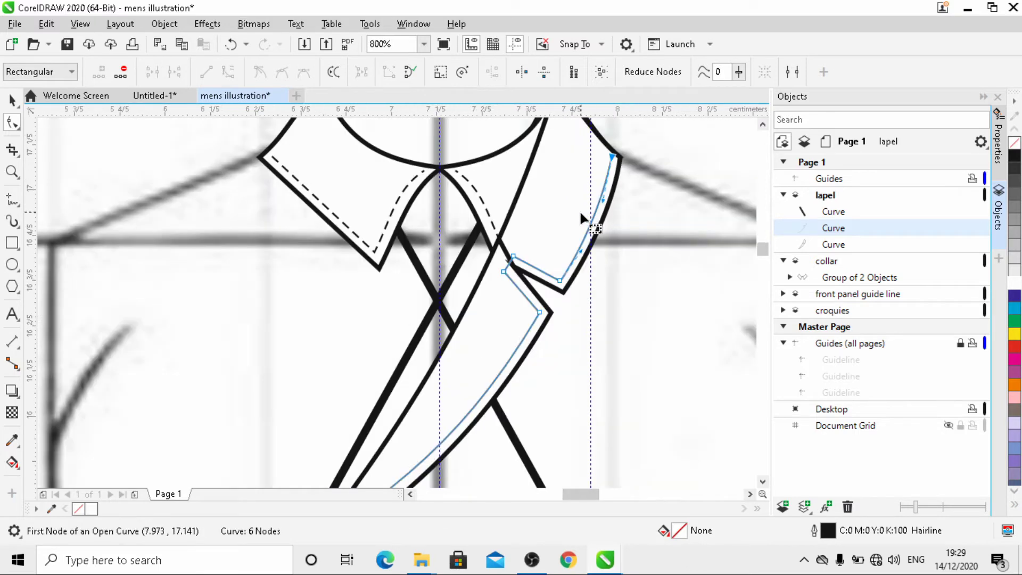
- Apply a short-dash line style to the inset lapel line to make it a stitch line
left_click(11, 100)
left_click(547, 72)
scroll(575, 201, "down", 3)
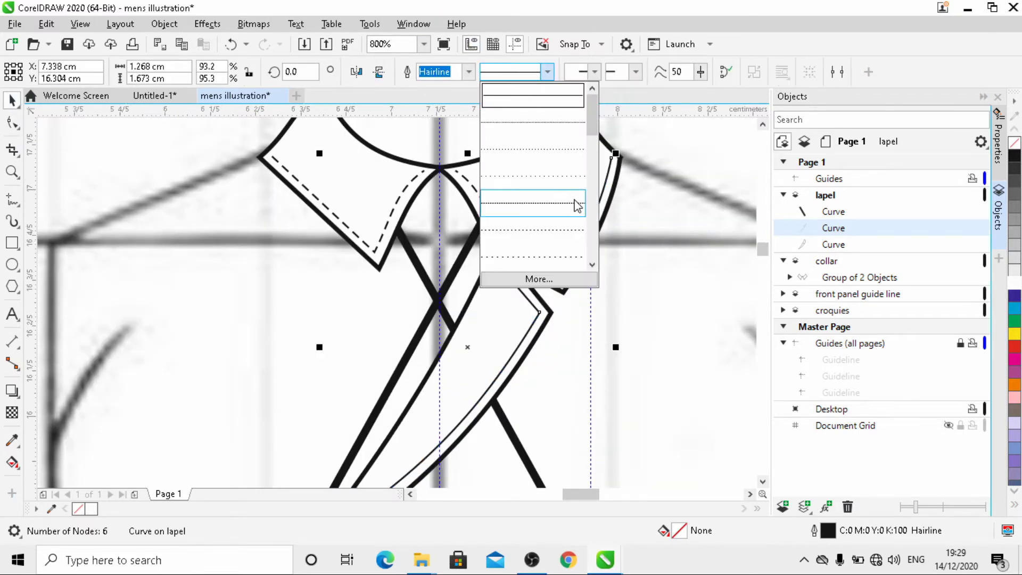
scroll(596, 162, "down", 2)
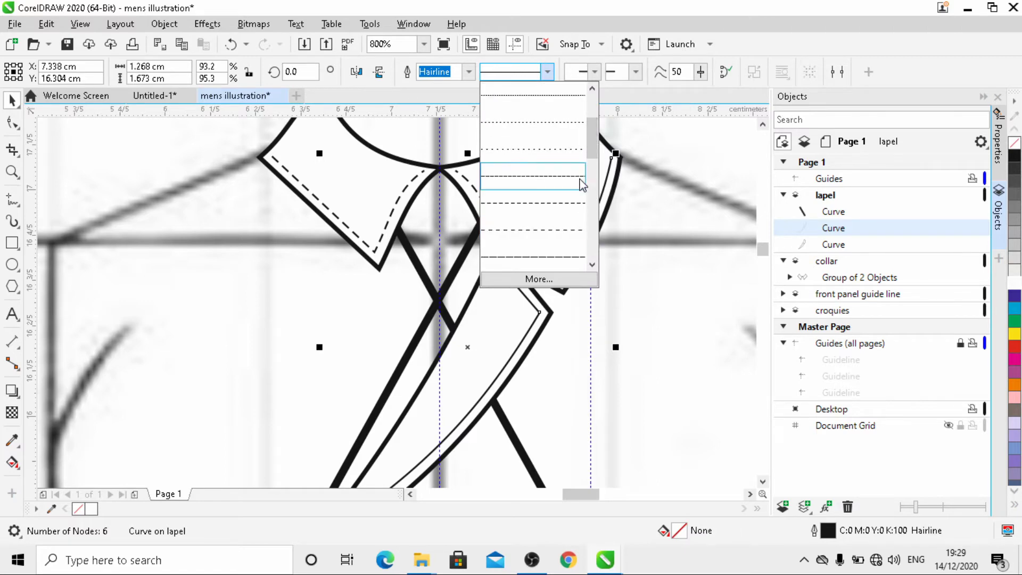
left_click(551, 201)
scroll(609, 243, "down", 1)
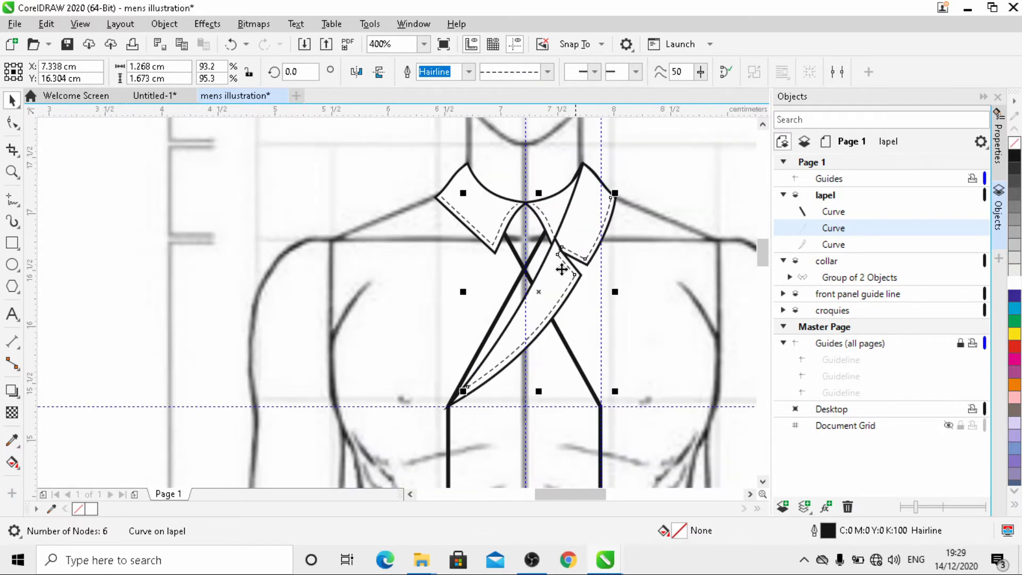
left_click(129, 171)
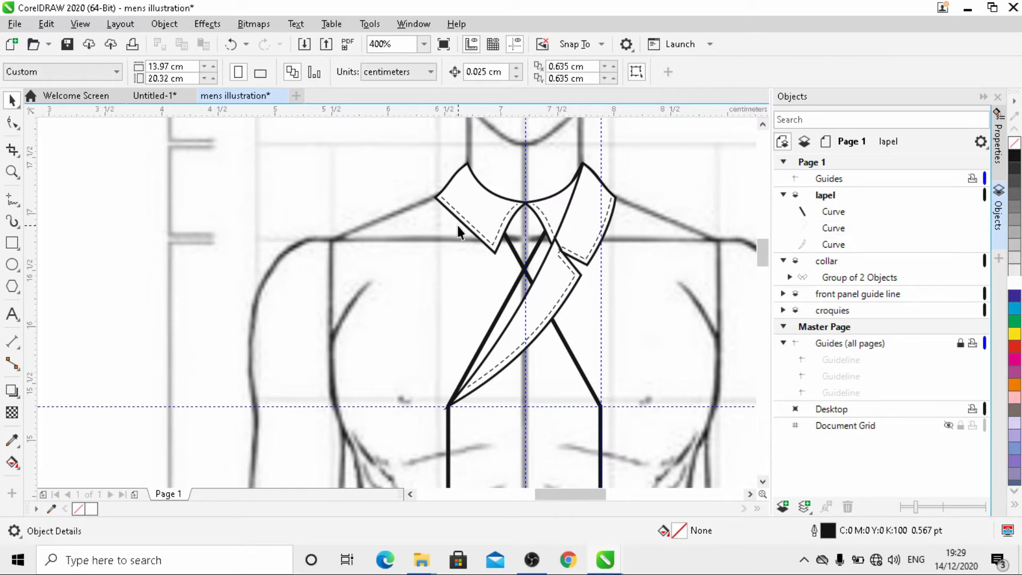
- Move the lapel outline's outer shoulder corner node to about X 8.02, Y 17.17 cm
scroll(274, 202, "down", 1)
scroll(426, 194, "up", 3)
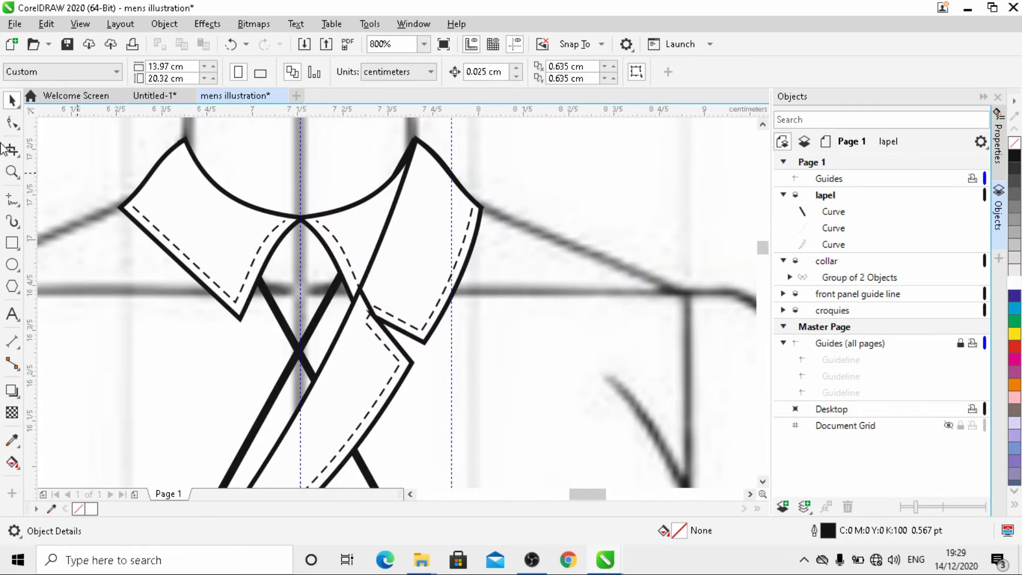
left_click(12, 123)
left_click(478, 226)
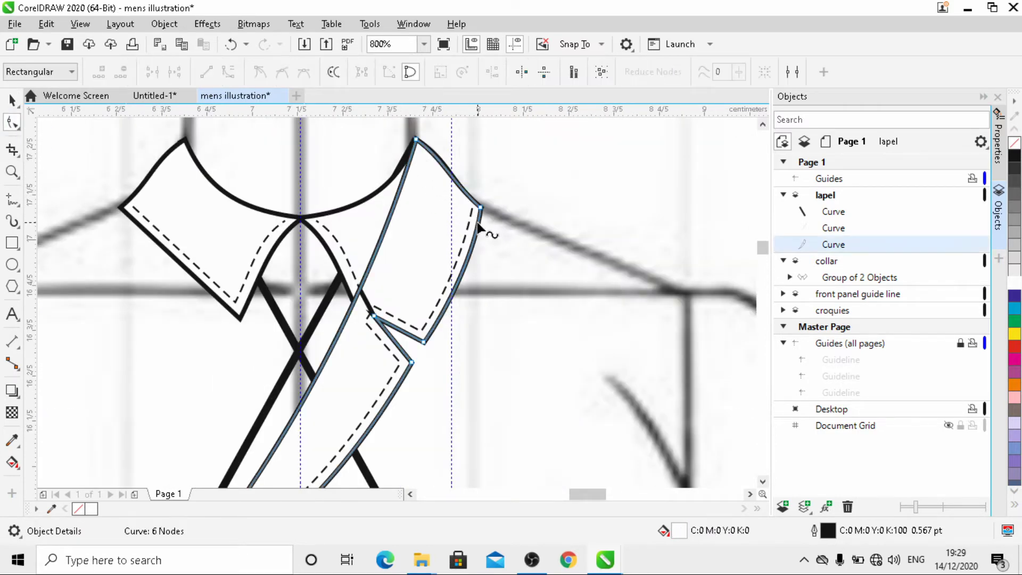
scroll(478, 225, "up", 2)
scroll(499, 229, "down", 2)
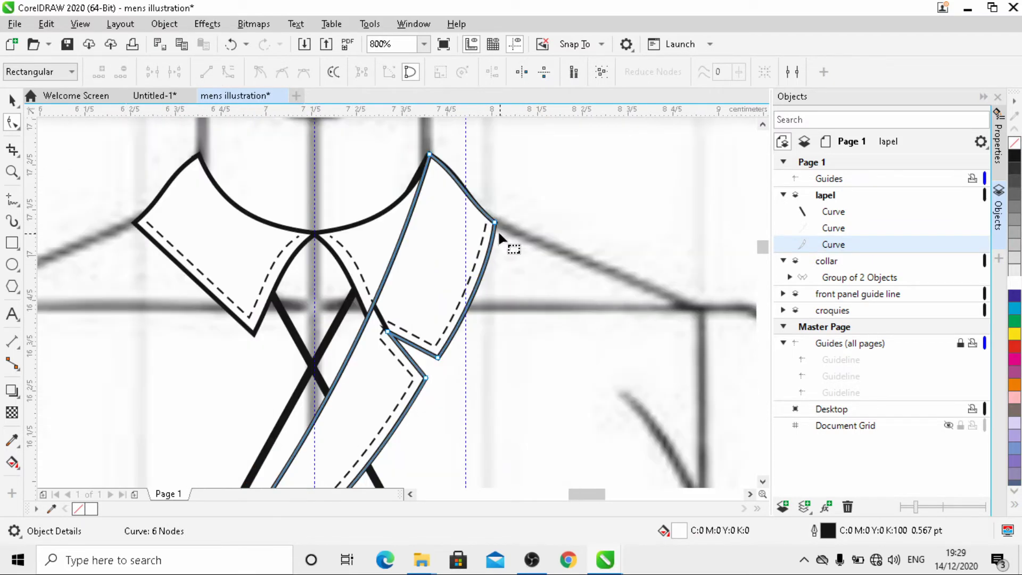
scroll(498, 227, "up", 2)
left_click(497, 221)
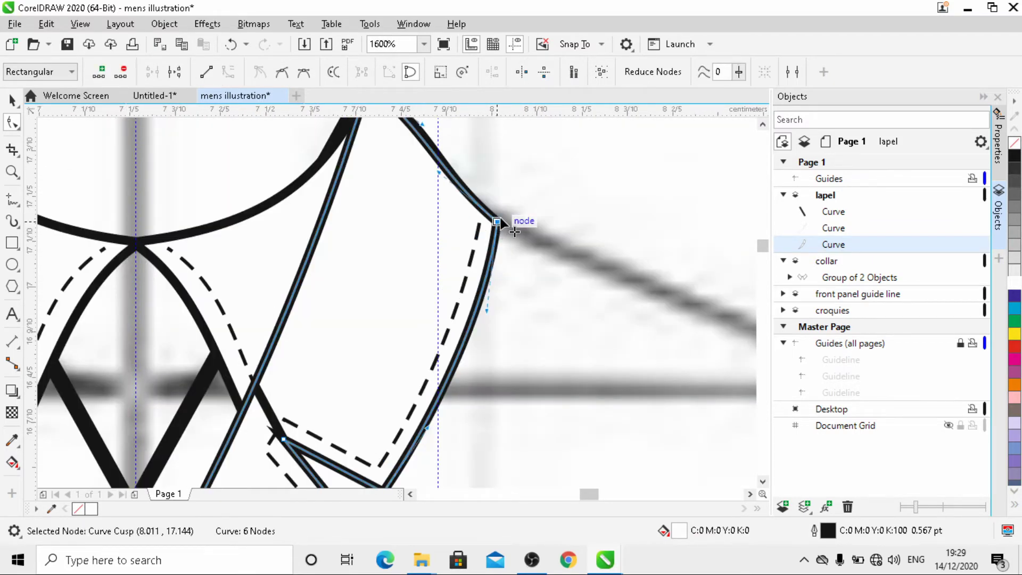
left_click_drag(497, 220, 500, 212)
scroll(500, 212, "down", 1)
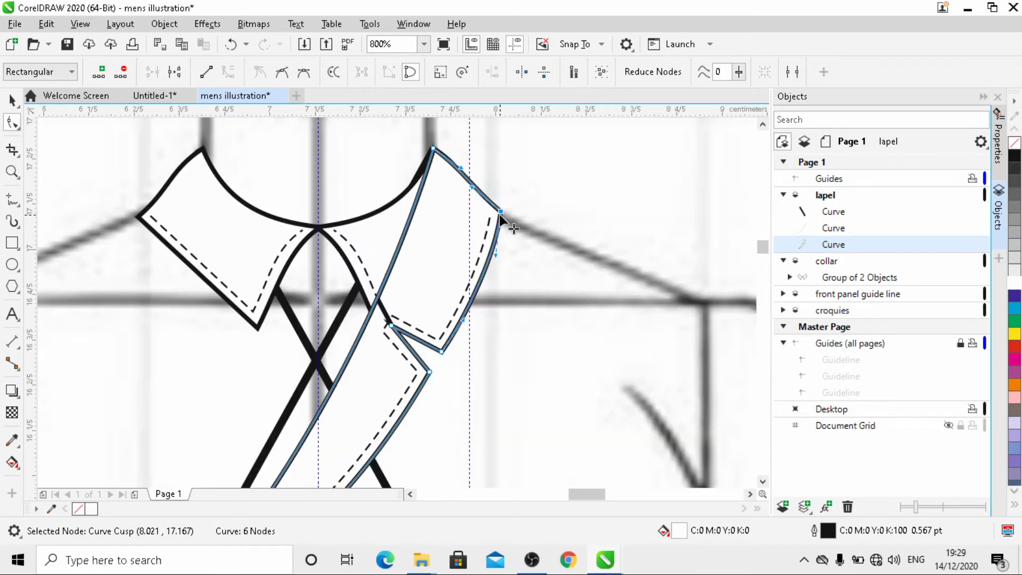
- Reshape the lapel outline's top shoulder edge so it bulges outward between the neck and the outer corner
left_click_drag(462, 169, 493, 175)
scroll(494, 175, "down", 1)
scroll(486, 198, "up", 1)
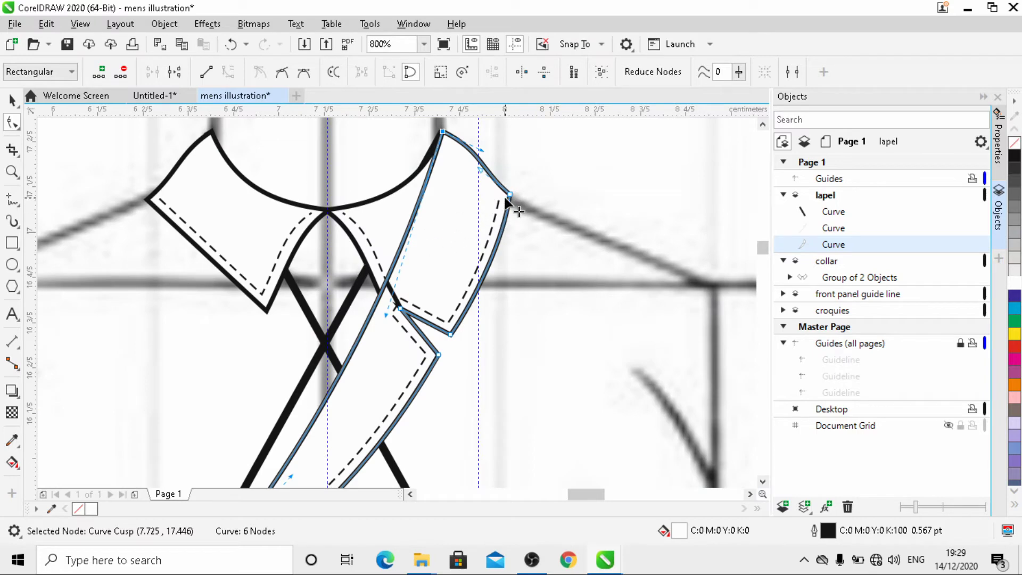
scroll(509, 209, "down", 2)
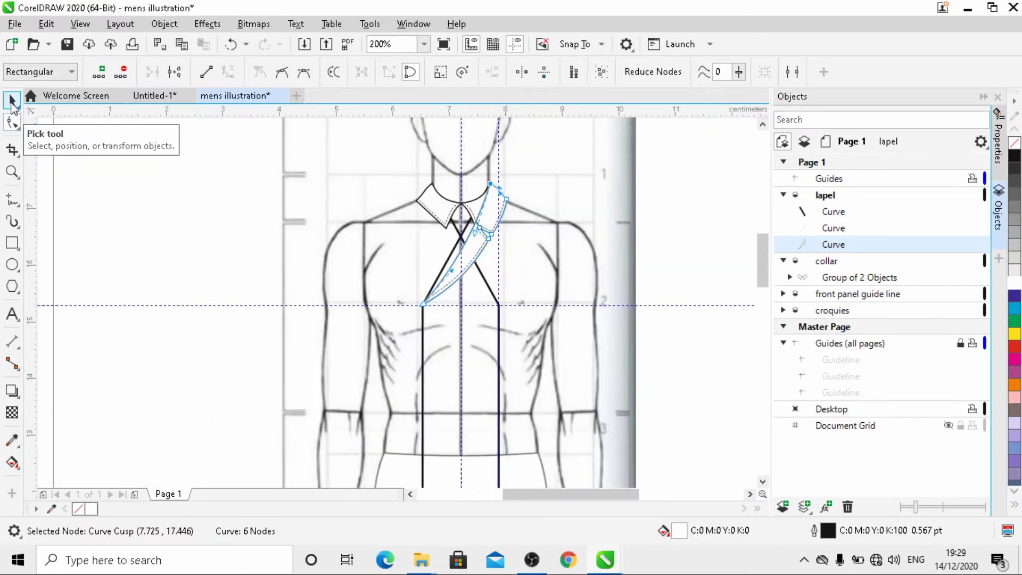
left_click(12, 99)
left_click(175, 223)
- Fill the lapel shape with 40% black grey
scroll(448, 225, "up", 1)
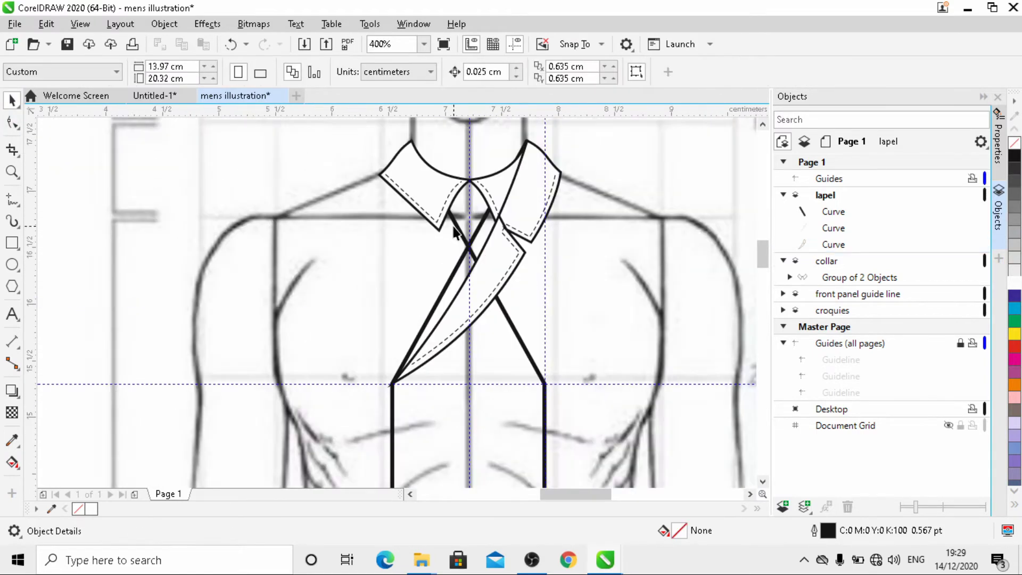
scroll(467, 150, "up", 1)
left_click(599, 218)
left_click(1014, 257)
left_click(1014, 244)
left_click(1014, 232)
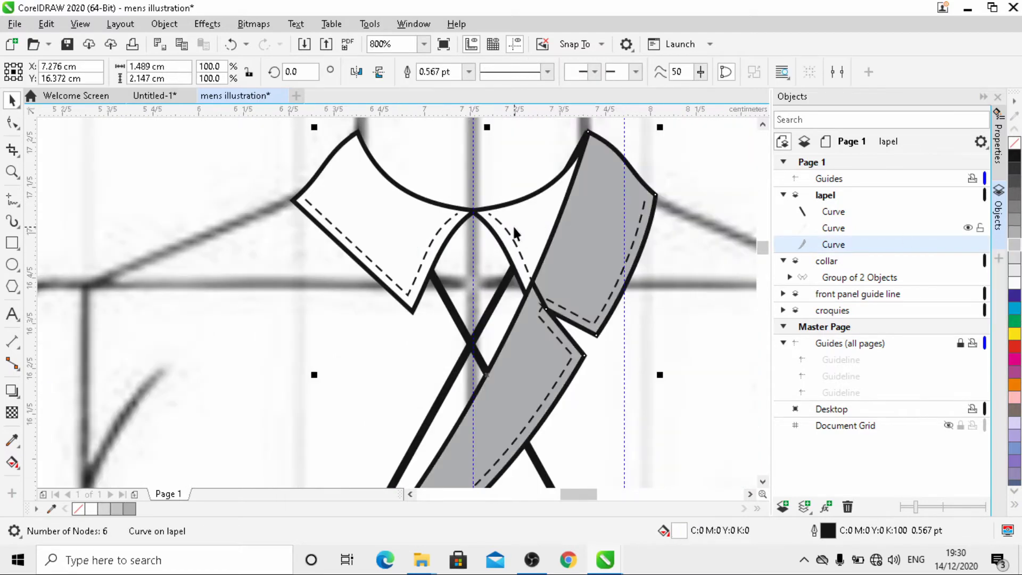
scroll(515, 227, "down", 1)
scroll(584, 242, "up", 1)
scroll(576, 233, "down", 1)
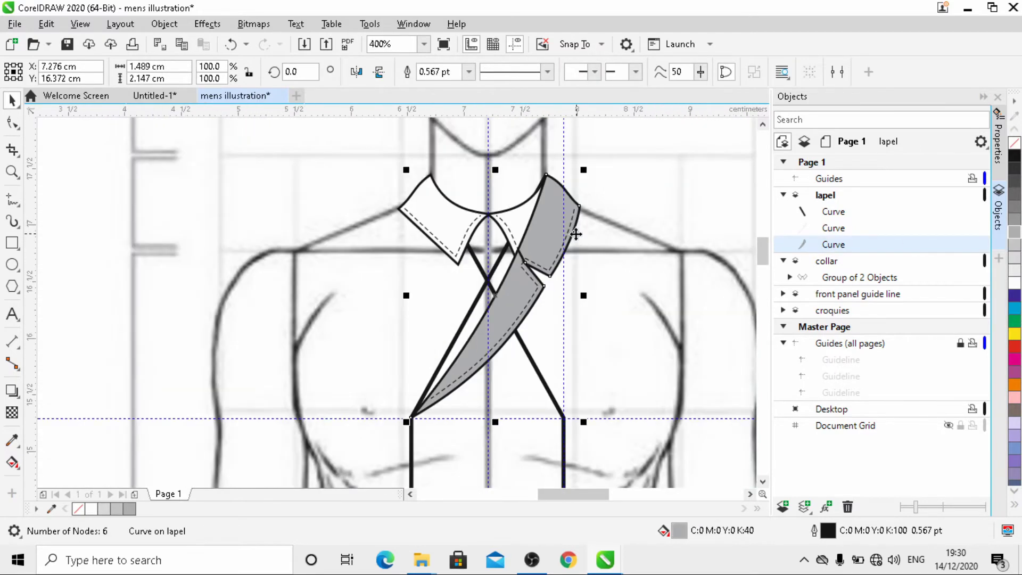
left_click(544, 276)
scroll(544, 275, "up", 1)
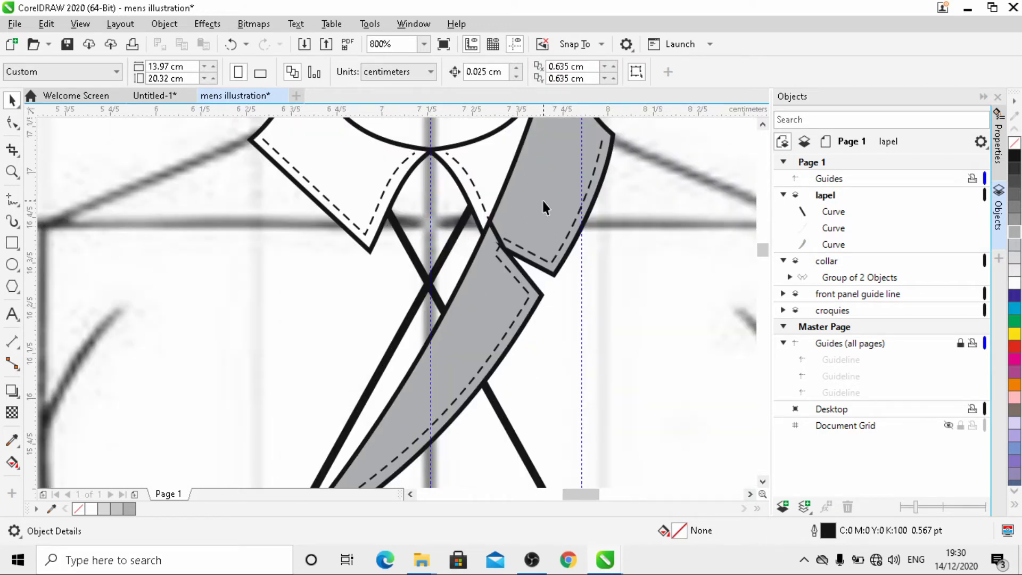
- Group the grey lapel shape with its dashed stitch line
left_click(525, 221)
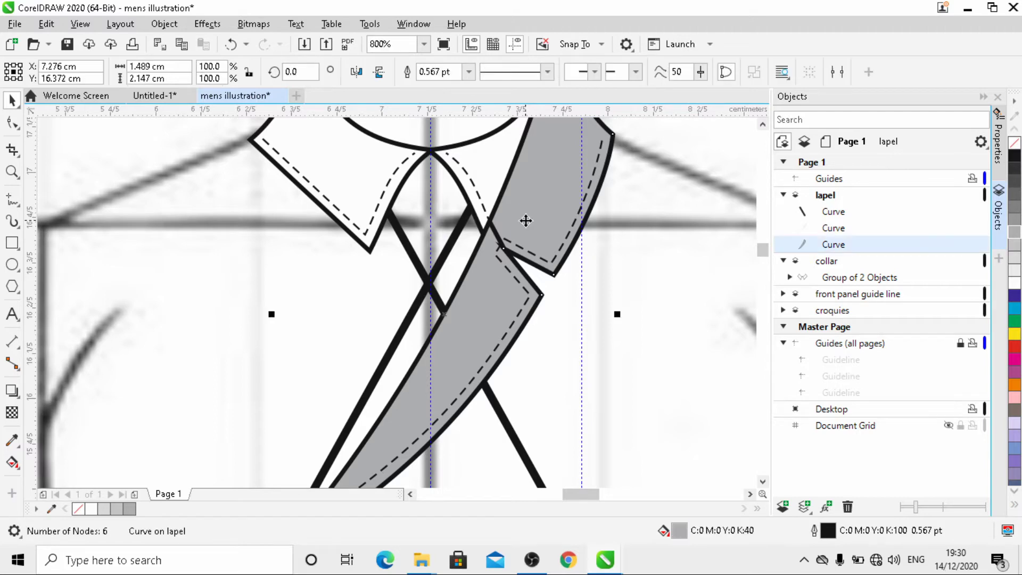
left_click(547, 261, "shift")
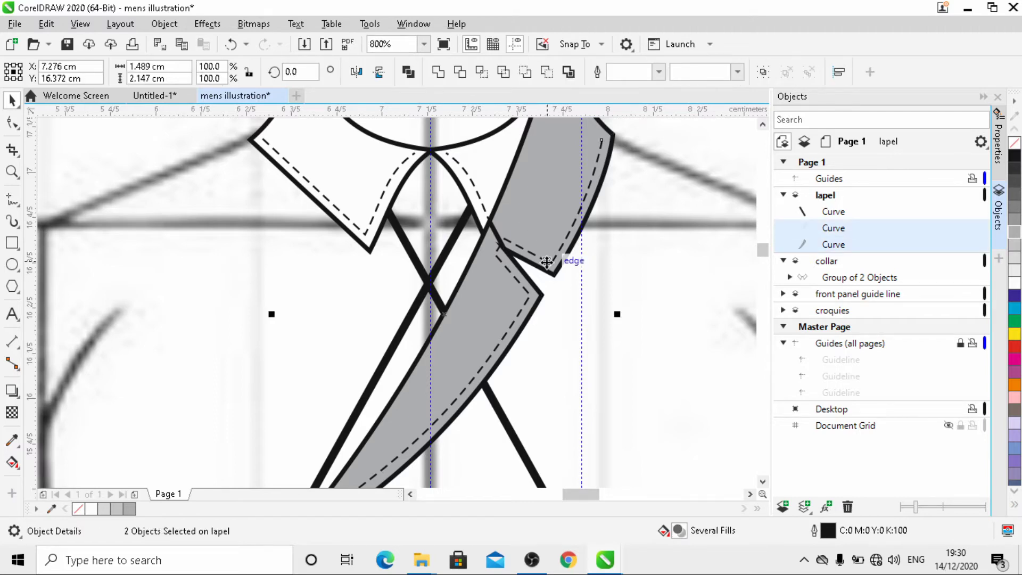
left_click(764, 76)
scroll(514, 281, "down", 2)
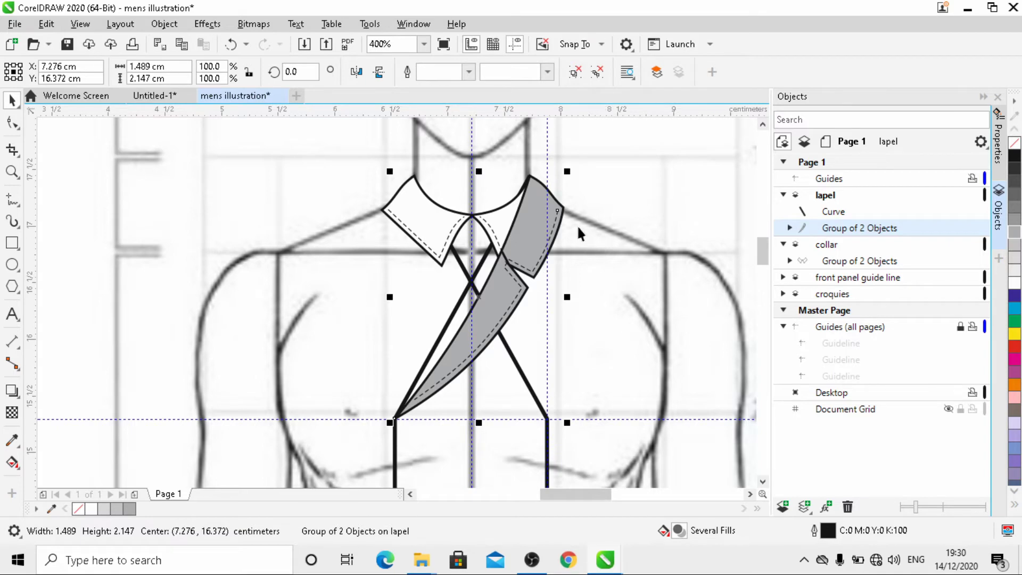
- Add a new layer to Page 1 and place it between the lapel and collar layers
left_click(783, 196)
left_click(843, 198)
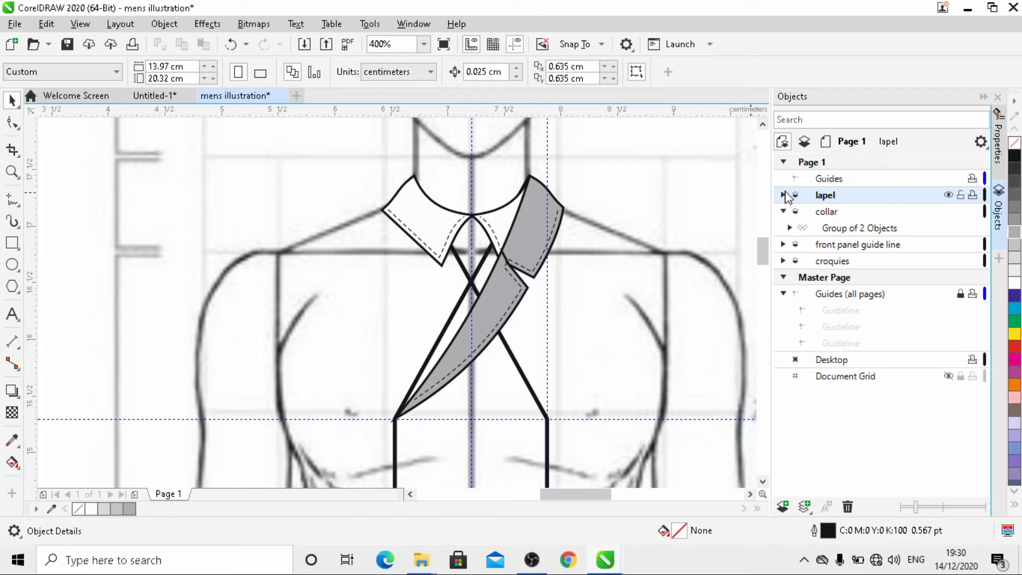
left_click(980, 142)
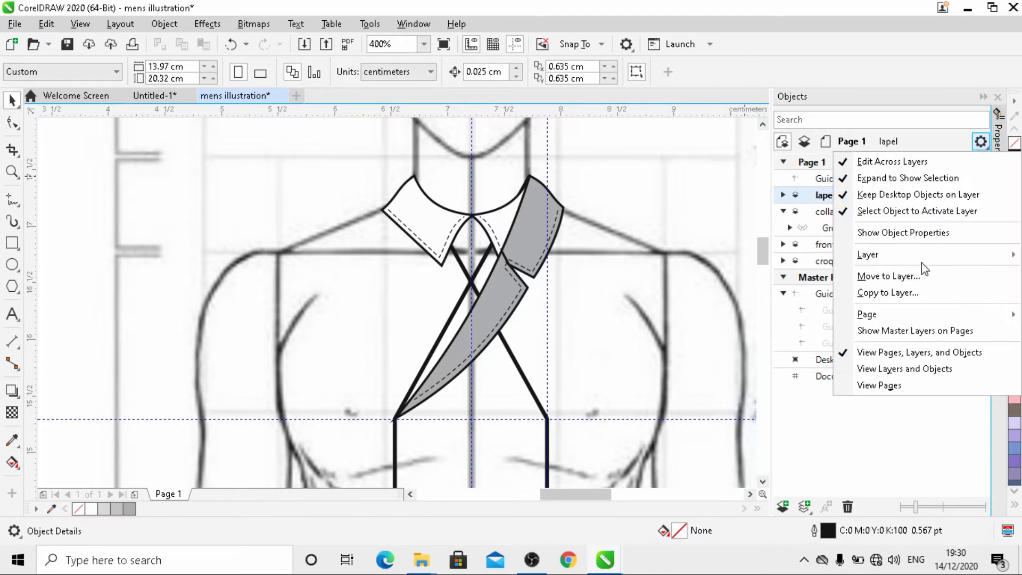
mouse_move(875, 257)
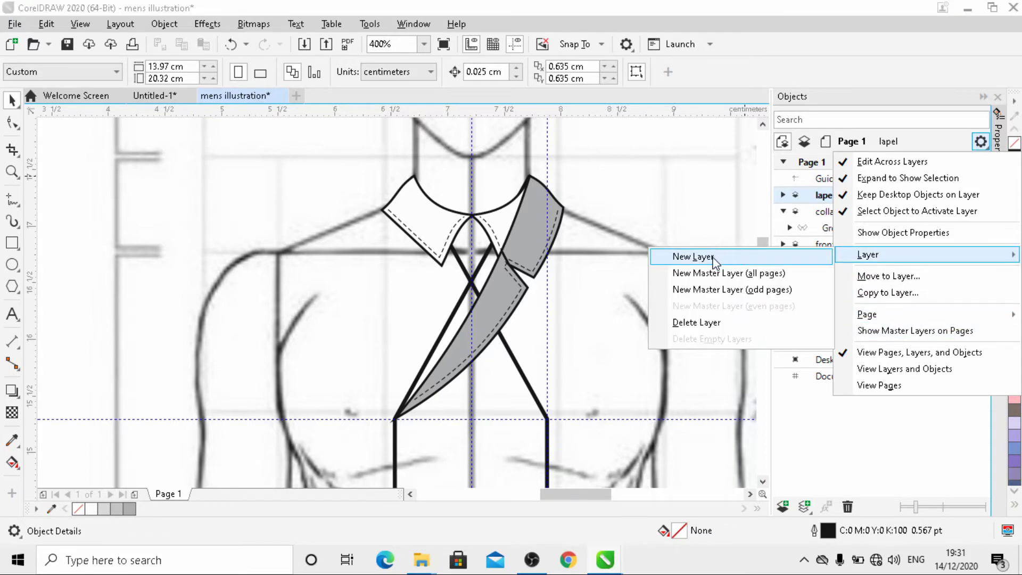
left_click(712, 257)
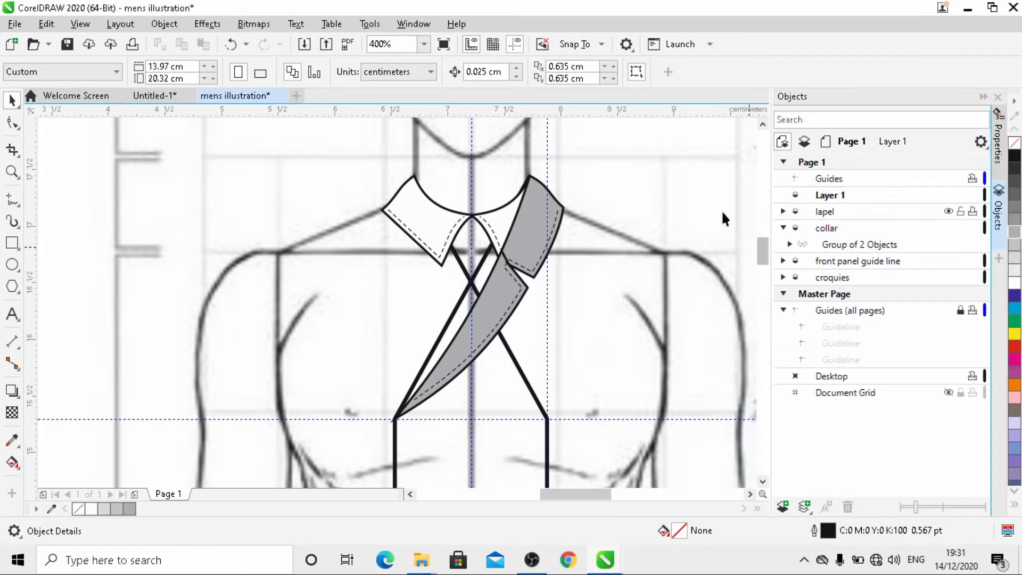
scroll(499, 200, "down", 2)
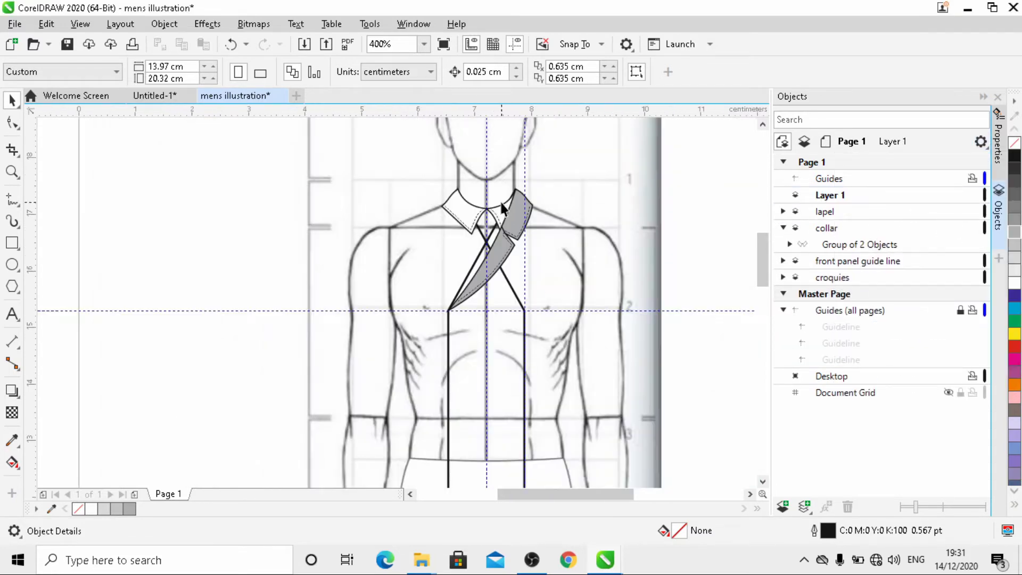
left_click(857, 201)
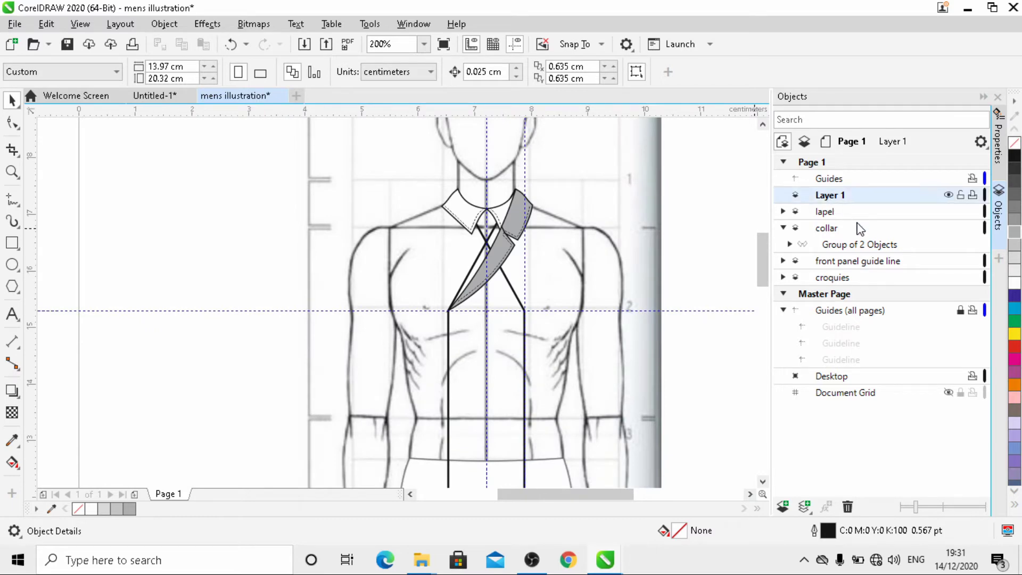
left_click_drag(860, 229, 858, 227)
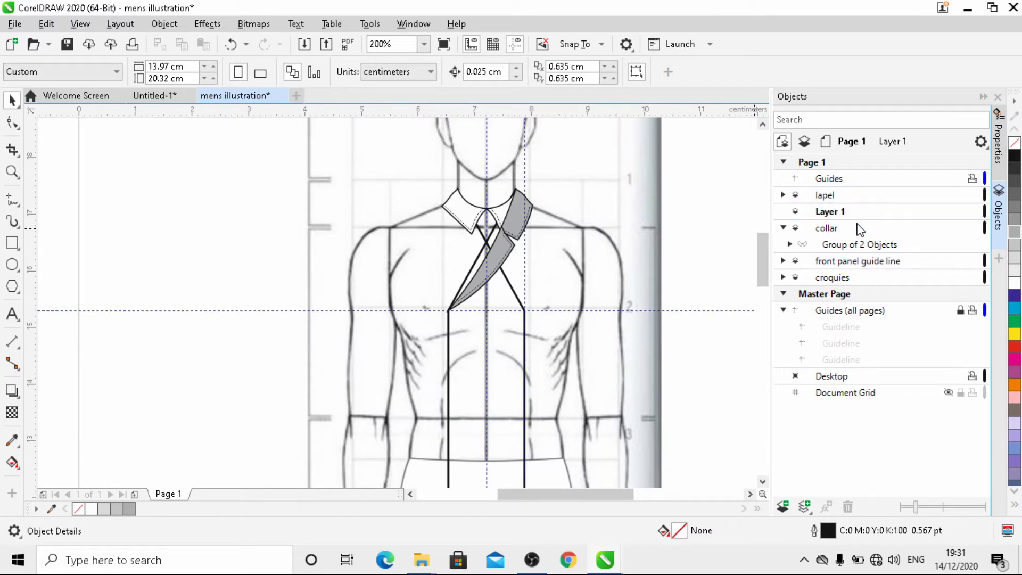
- Rename the new layer between lapel and collar as FL
right_click(829, 217)
left_click(883, 313)
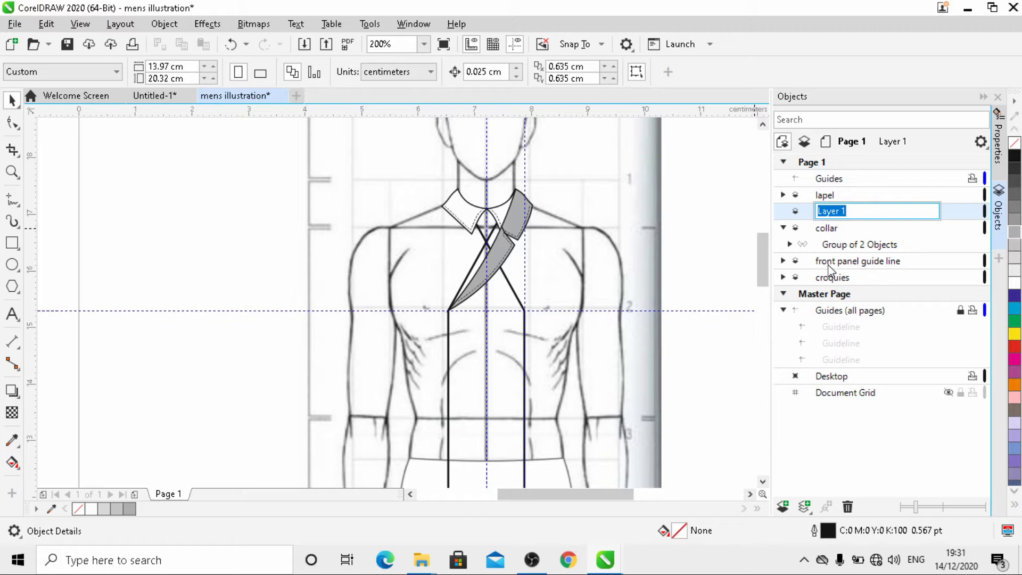
type("f")
key("Return")
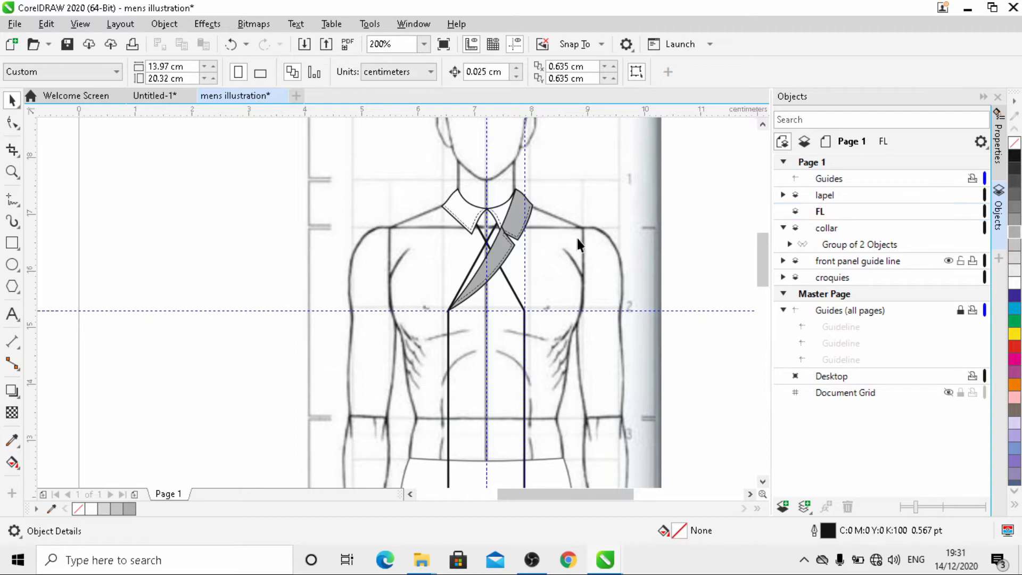
- On the FL layer, start a Pen outline with a straight segment from the lapel's lower tip to the collar's outer edge
left_click(835, 211)
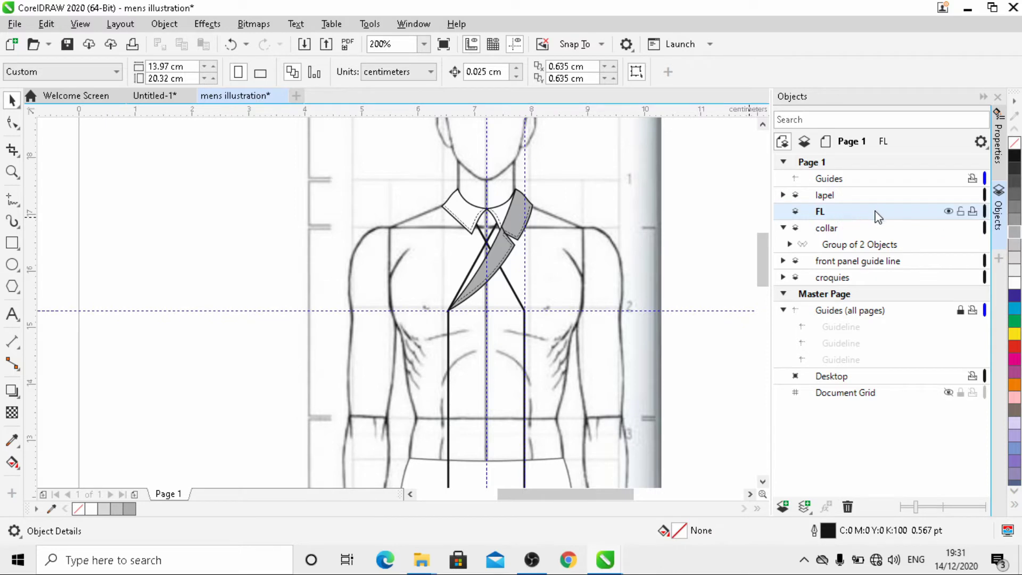
left_click(18, 204)
mouse_move(16, 221)
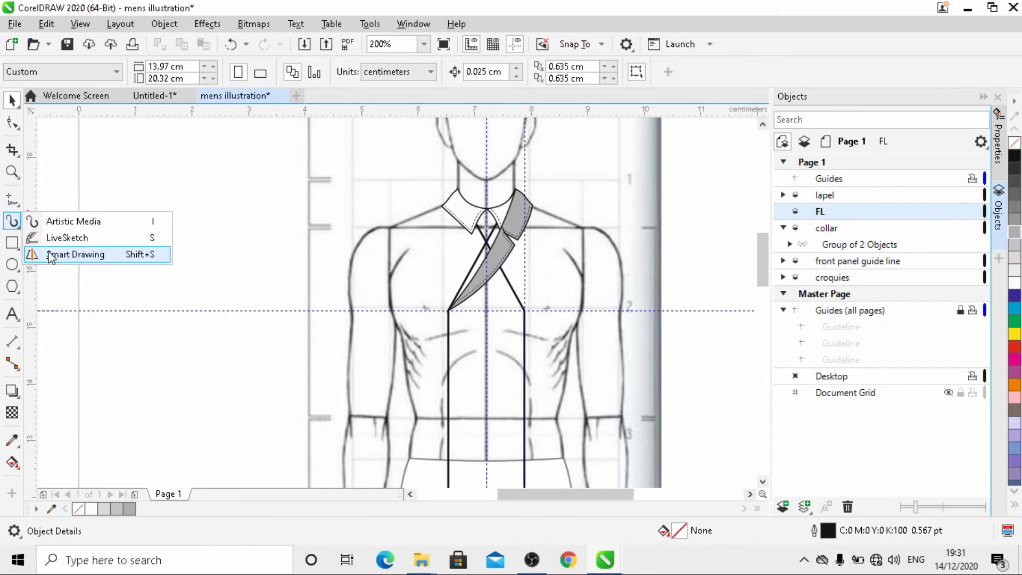
mouse_move(13, 202)
left_click(50, 249)
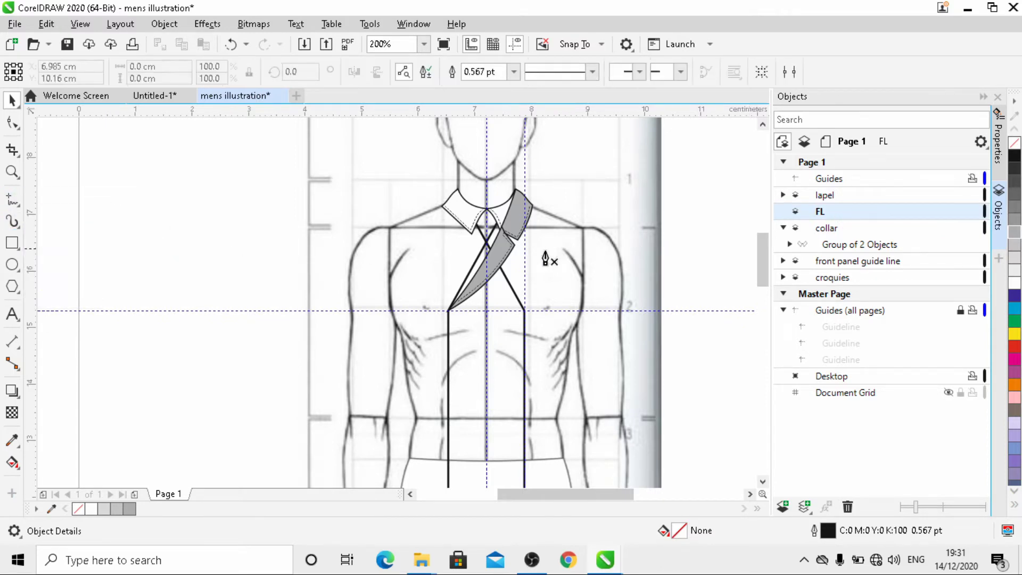
scroll(326, 292, "down", 1)
scroll(420, 289, "up", 2)
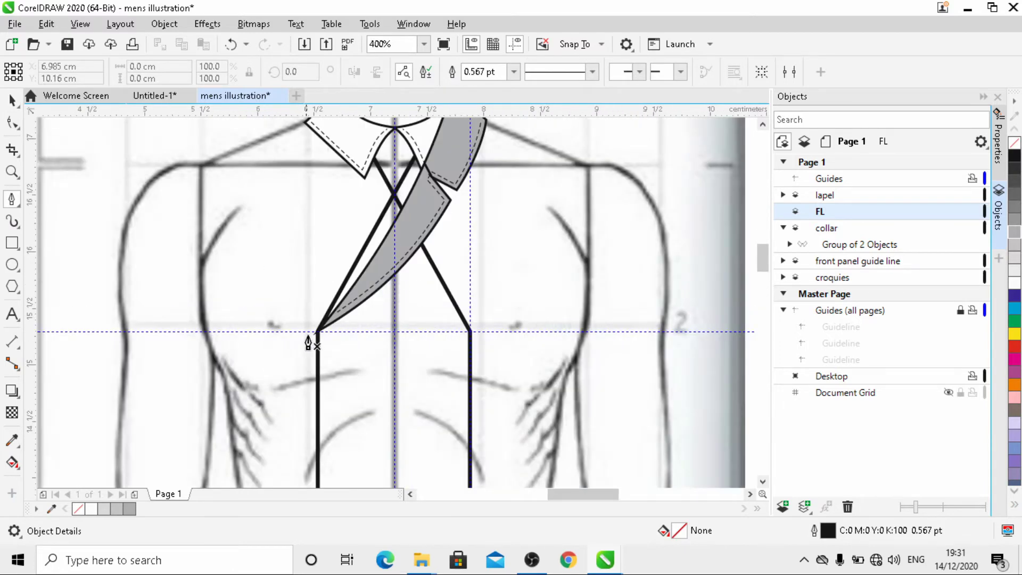
left_click(318, 330)
scroll(356, 311, "down", 1)
scroll(417, 216, "up", 1)
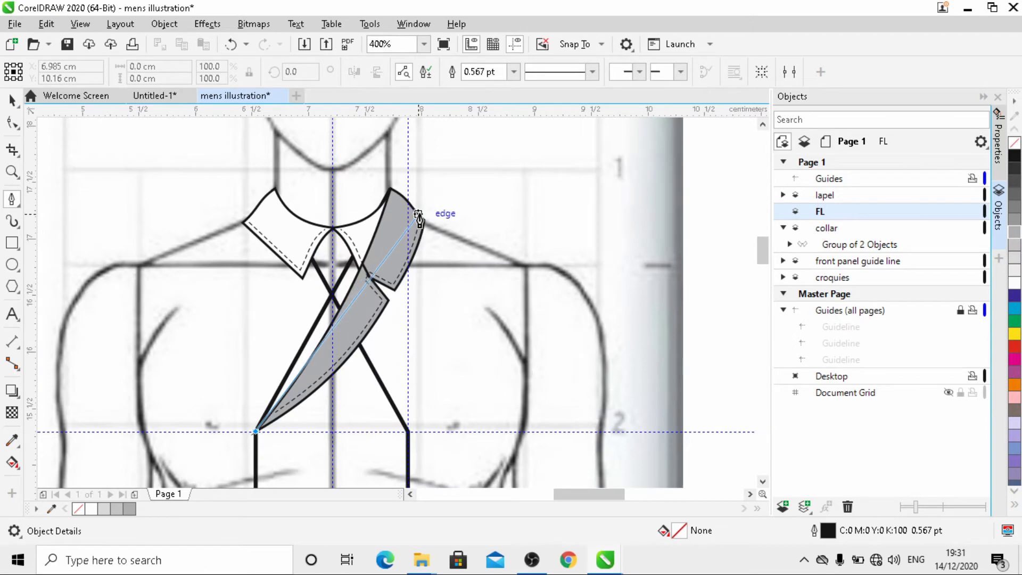
left_click(418, 215)
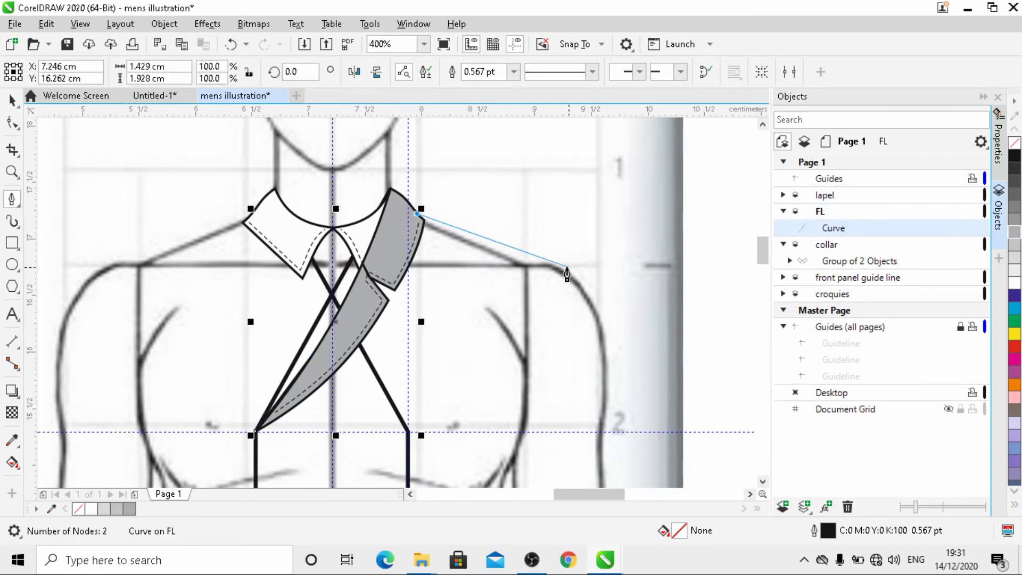
- Extend the front panel outline along the shoulder to the arm's top edge, and down to the underarm point
left_click(567, 277)
scroll(538, 234, "down", 1)
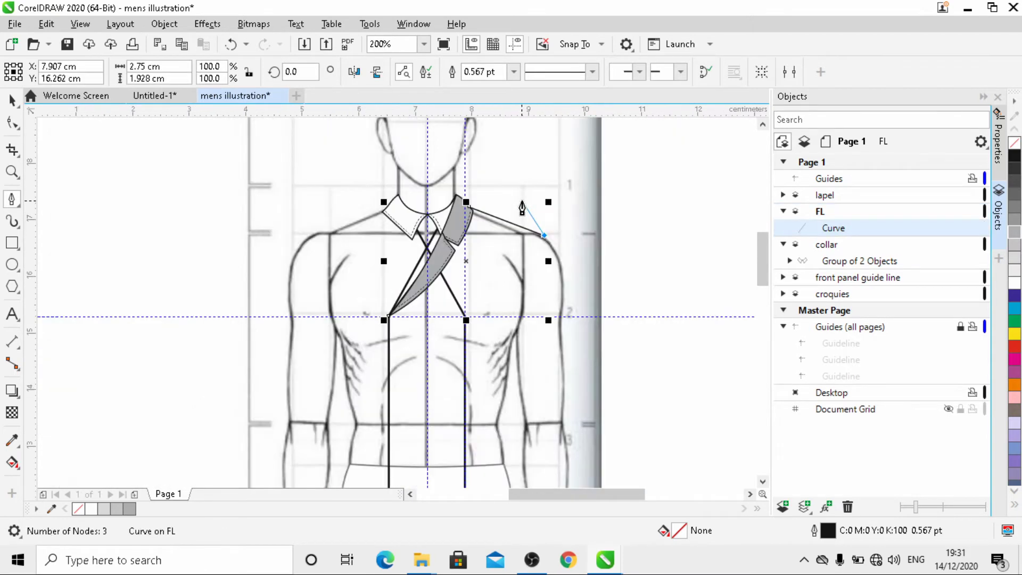
scroll(518, 349, "up", 1)
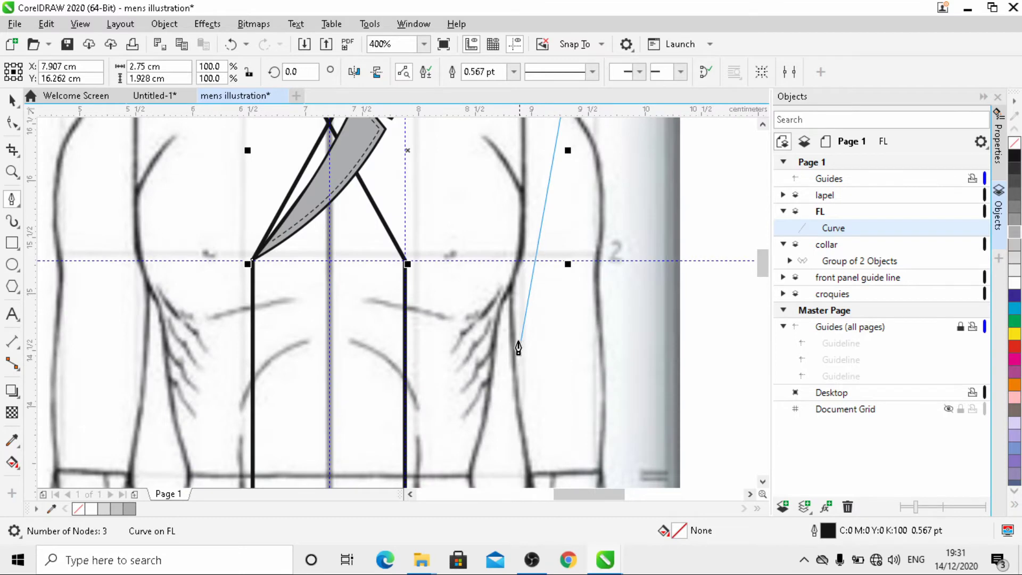
left_click(505, 302)
scroll(520, 291, "down", 2)
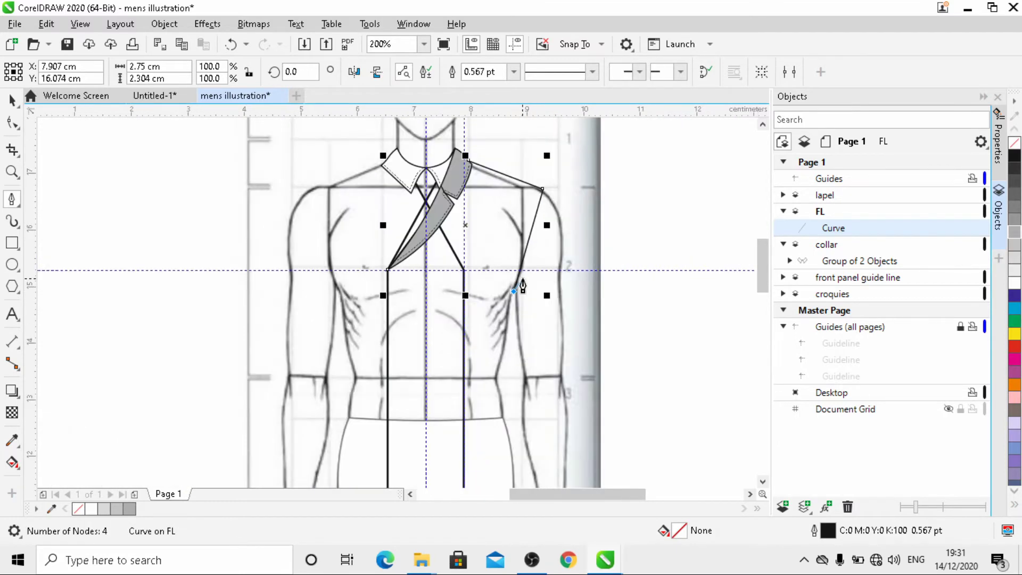
scroll(515, 384, "up", 2)
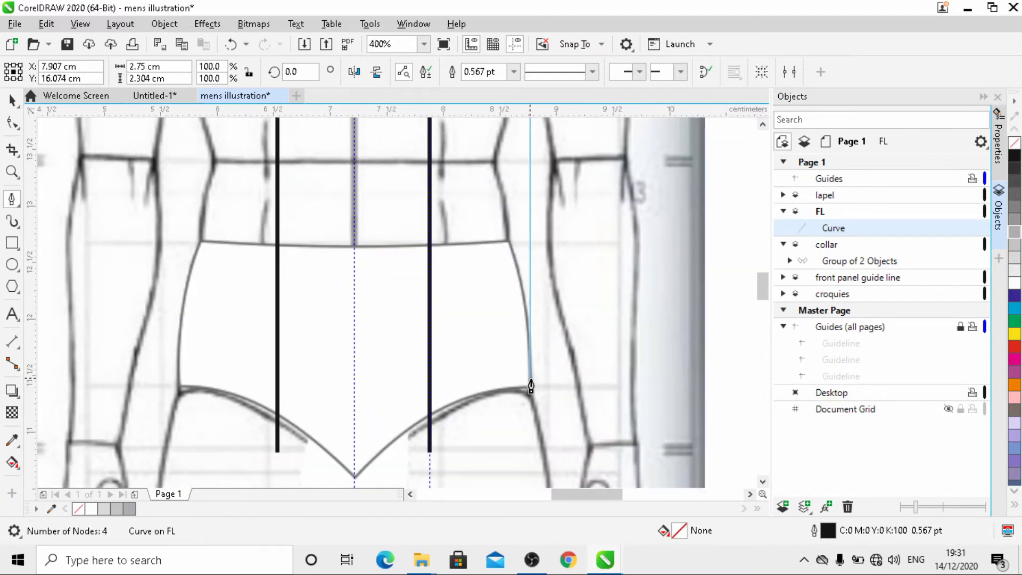
left_click(547, 445)
scroll(547, 445, "down", 1)
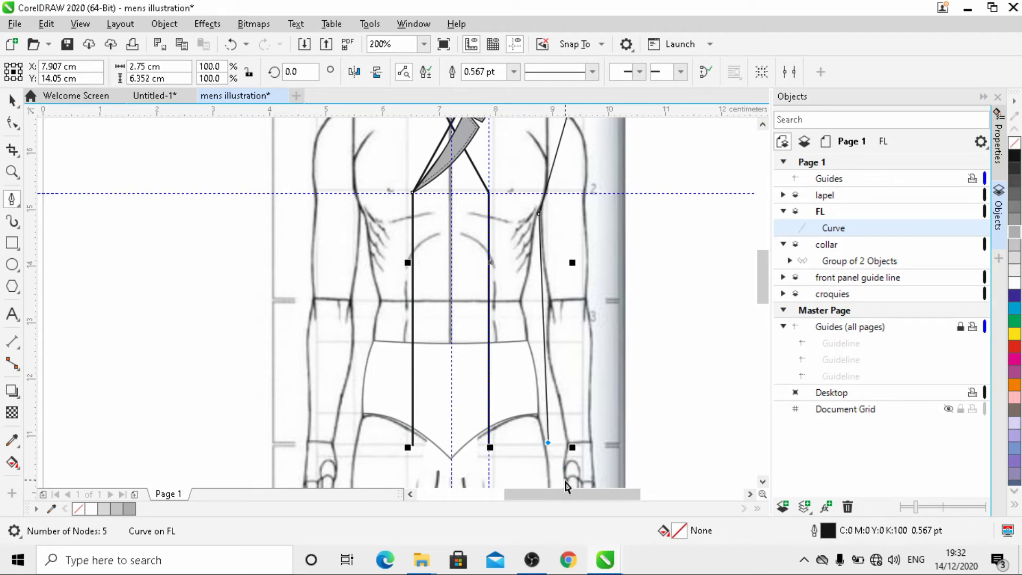
key("ctrl+z")
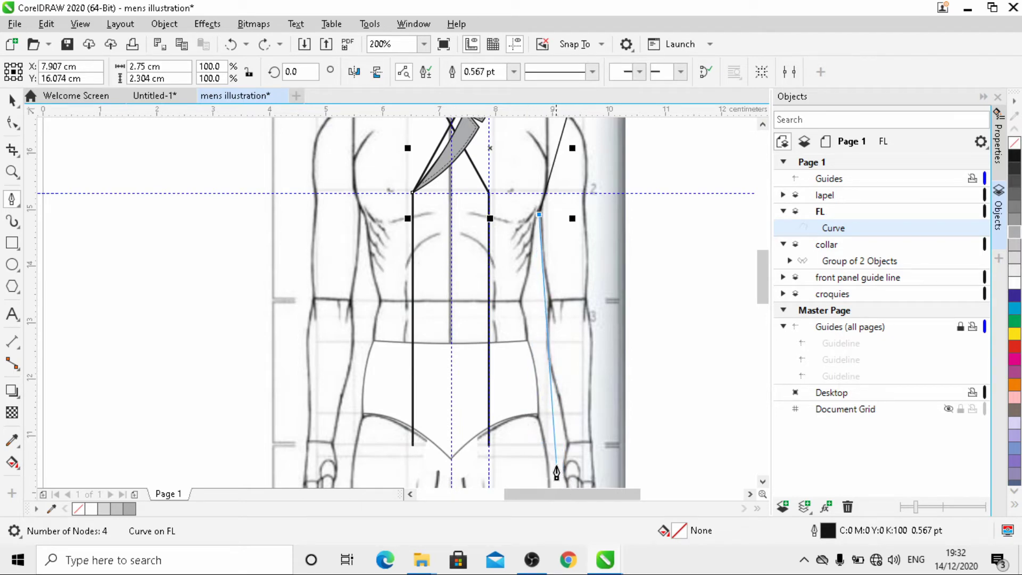
- Draw the side seam and a hem just below the crotch, closing the outline at the lapel tip, about 2.8 by 6.8 cm
left_click(550, 469)
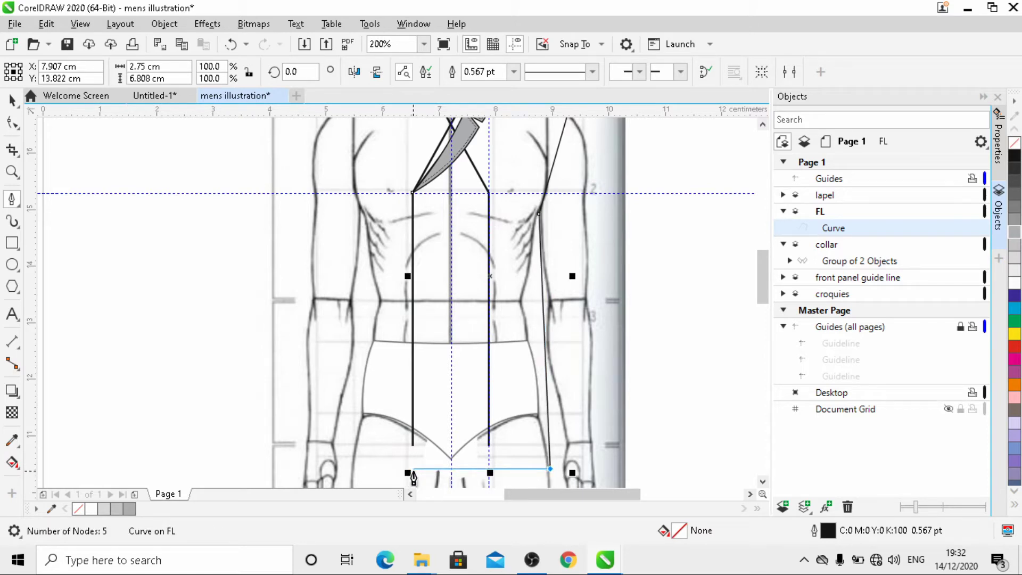
left_click(410, 470)
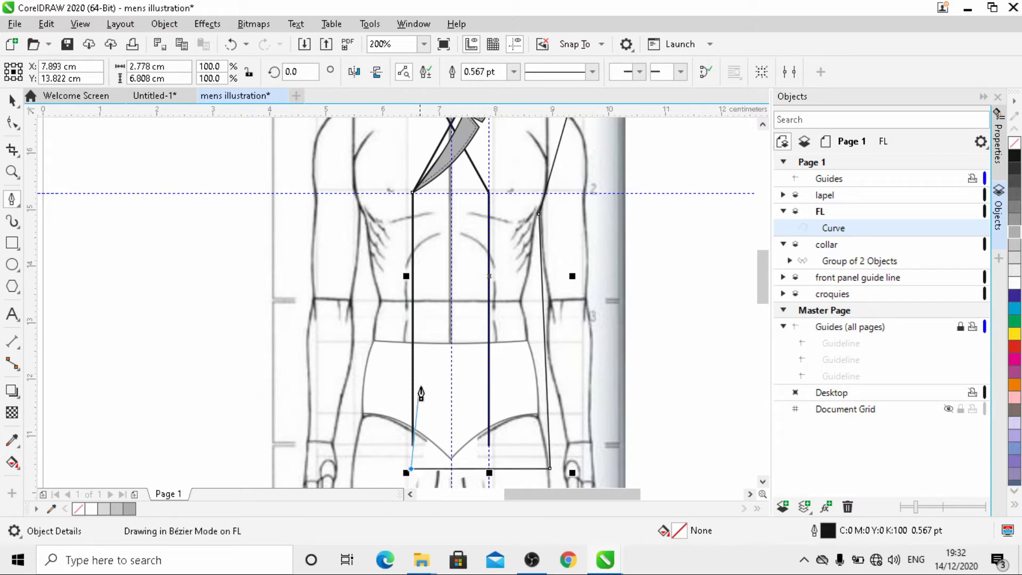
left_click(412, 192)
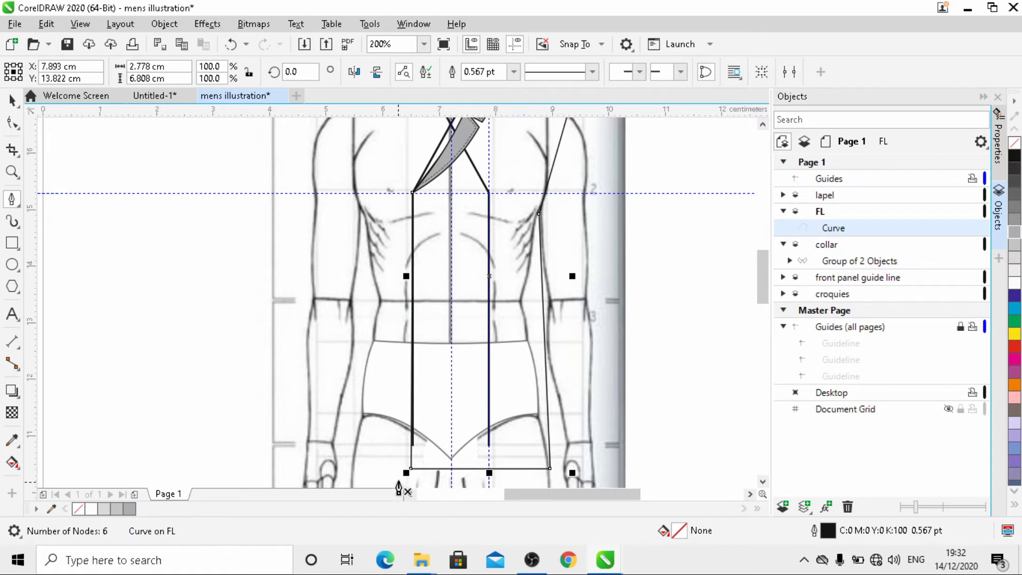
- Move the hem's front corner node into line with the vertical front edge guide line using the Shape tool
scroll(404, 369, "up", 2)
scroll(393, 292, "down", 2)
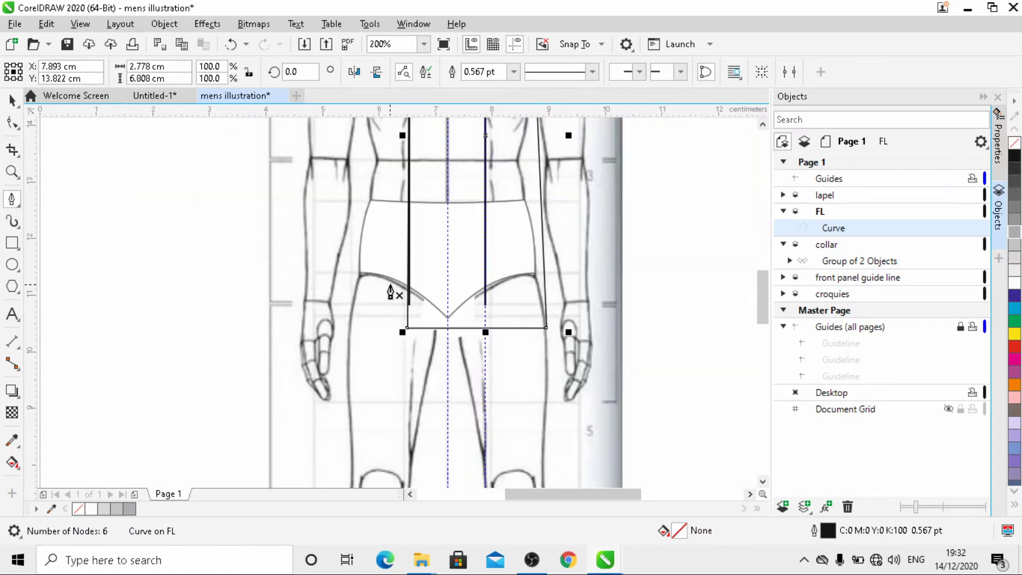
left_click(12, 123)
scroll(437, 332, "up", 2)
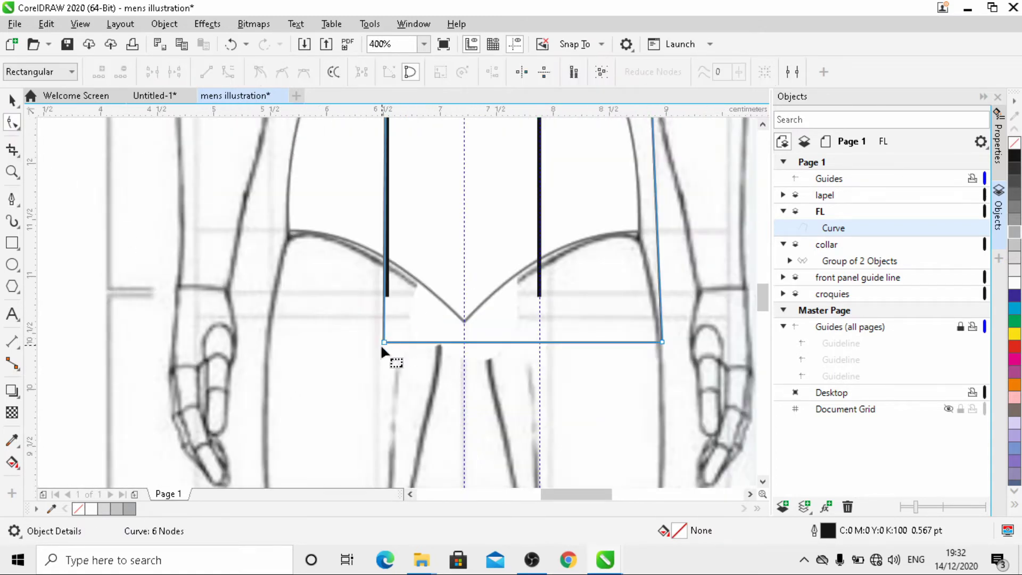
left_click_drag(383, 341, 388, 344)
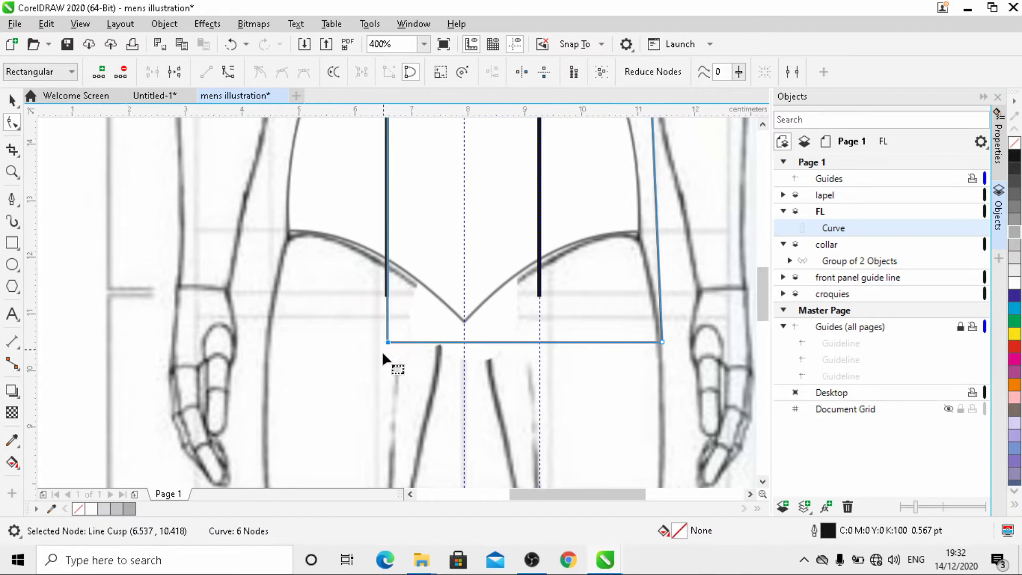
- Convert the front panel's shoulder segment from a line to a curve
scroll(383, 350, "down", 2)
scroll(409, 198, "down", 1)
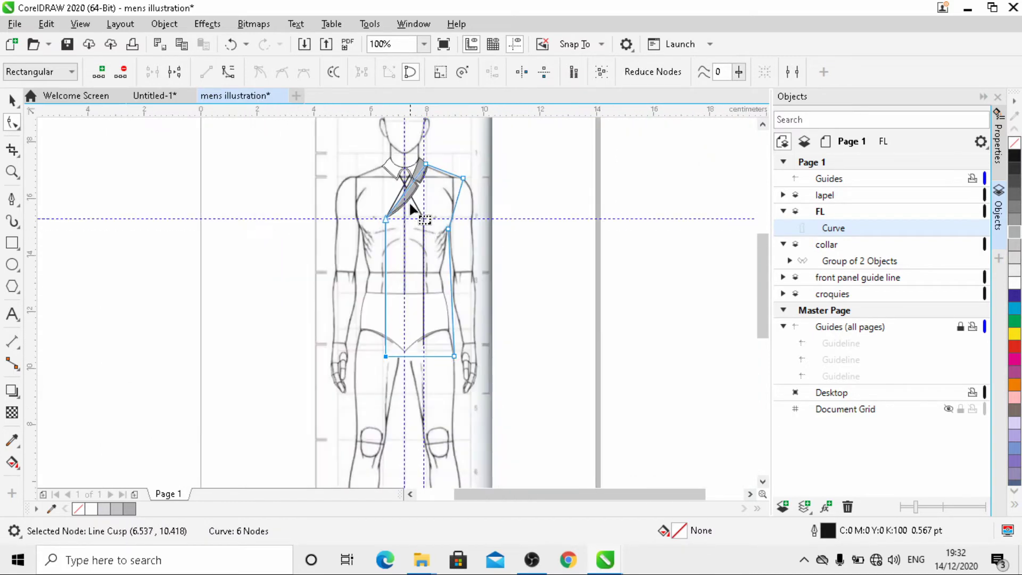
scroll(429, 155, "up", 2)
scroll(421, 171, "down", 1)
scroll(457, 207, "up", 2)
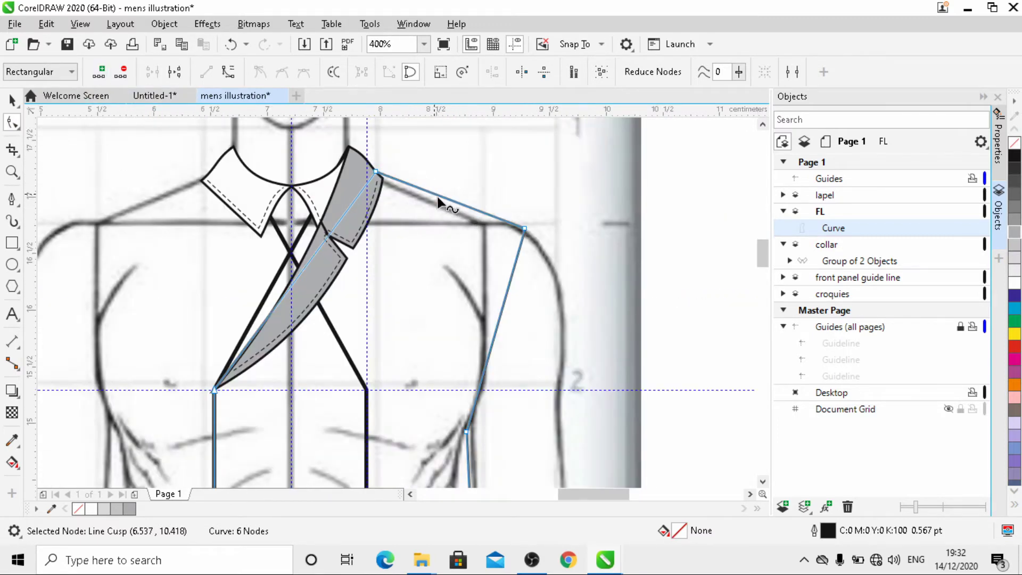
left_click(451, 200)
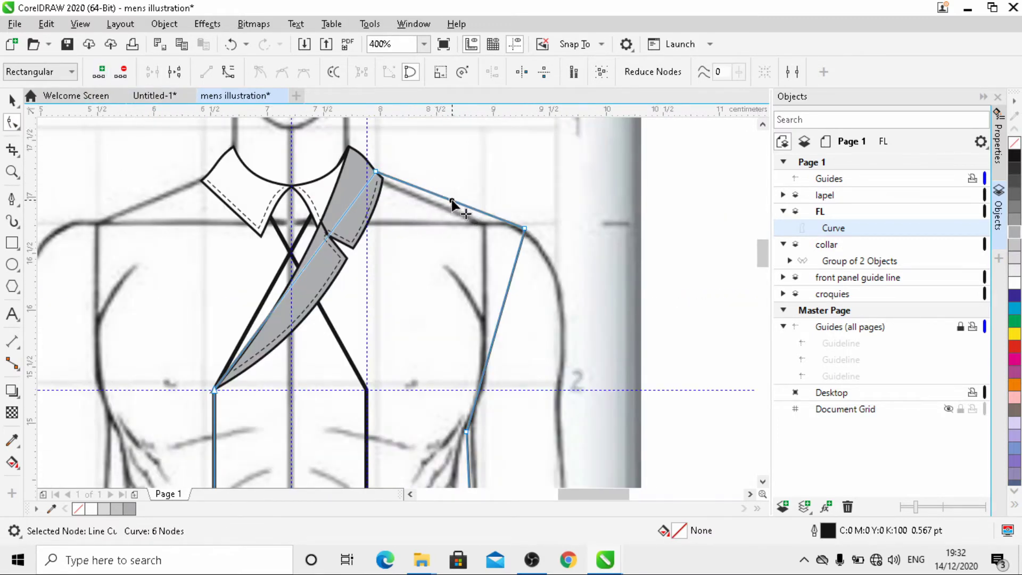
left_click(228, 72)
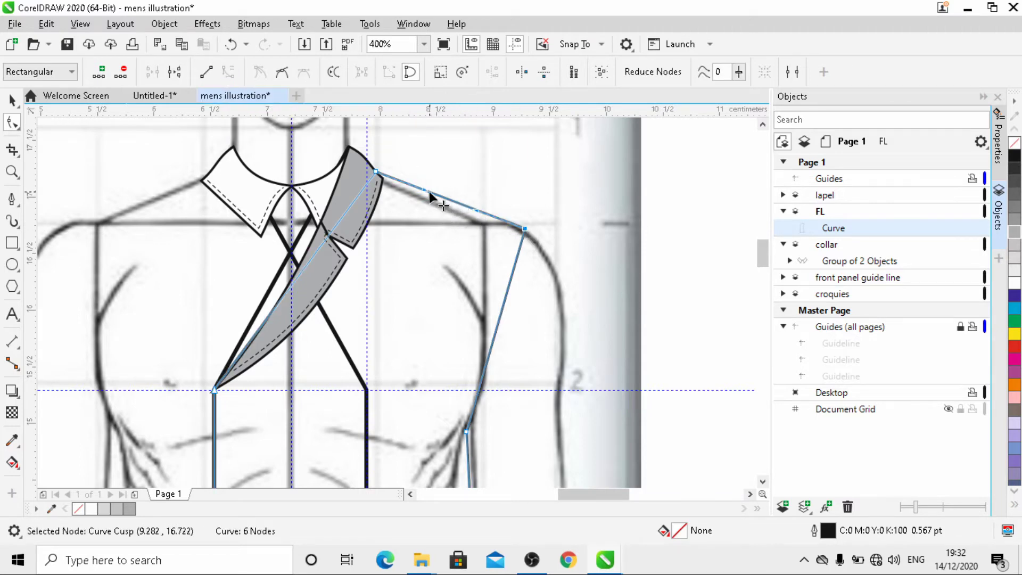
- Reposition the neck-side shoulder node just inside the collar's outer corner, where it meets the croquis shoulder line
left_click_drag(375, 172, 373, 180)
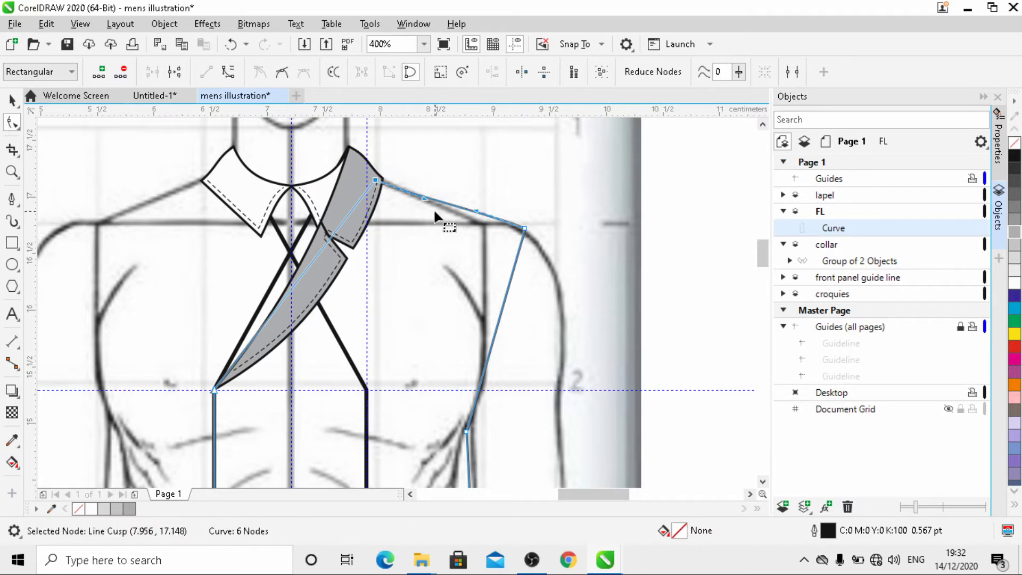
scroll(433, 208, "up", 2)
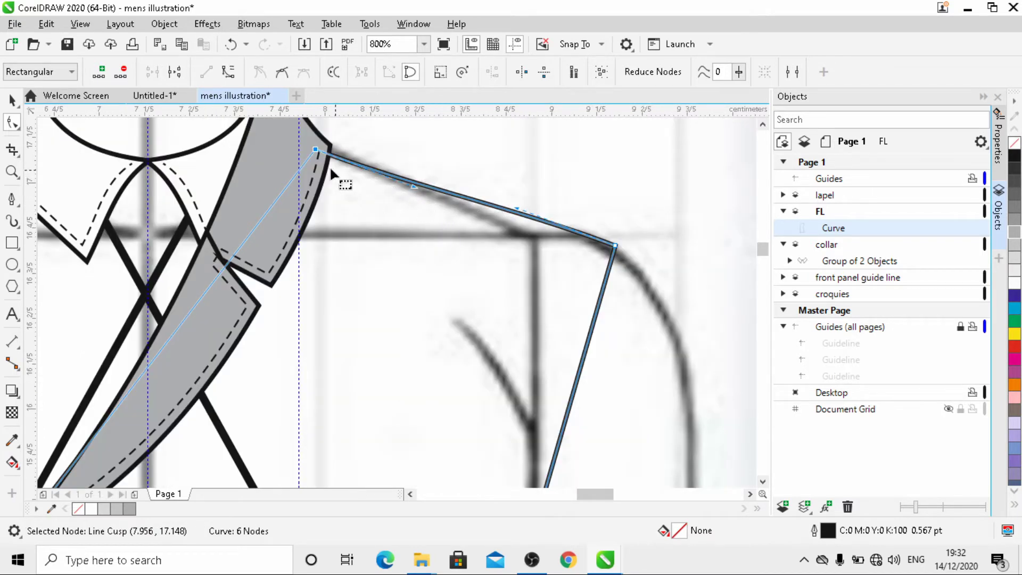
left_click_drag(315, 150, 322, 144)
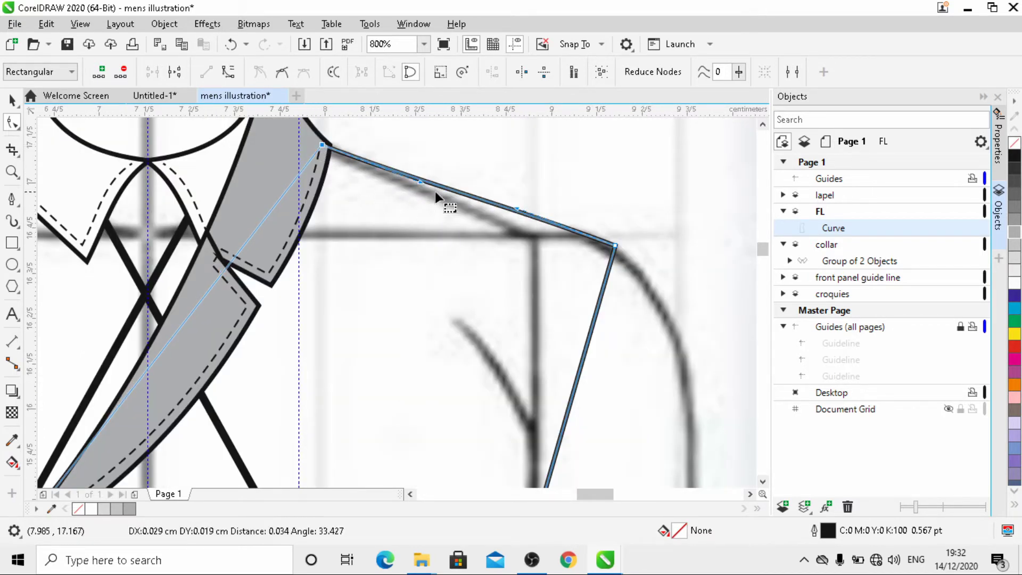
- Convert the armhole segment between shoulder and underarm to a curve and bend it gently
scroll(543, 175, "down", 2)
scroll(538, 267, "down", 2)
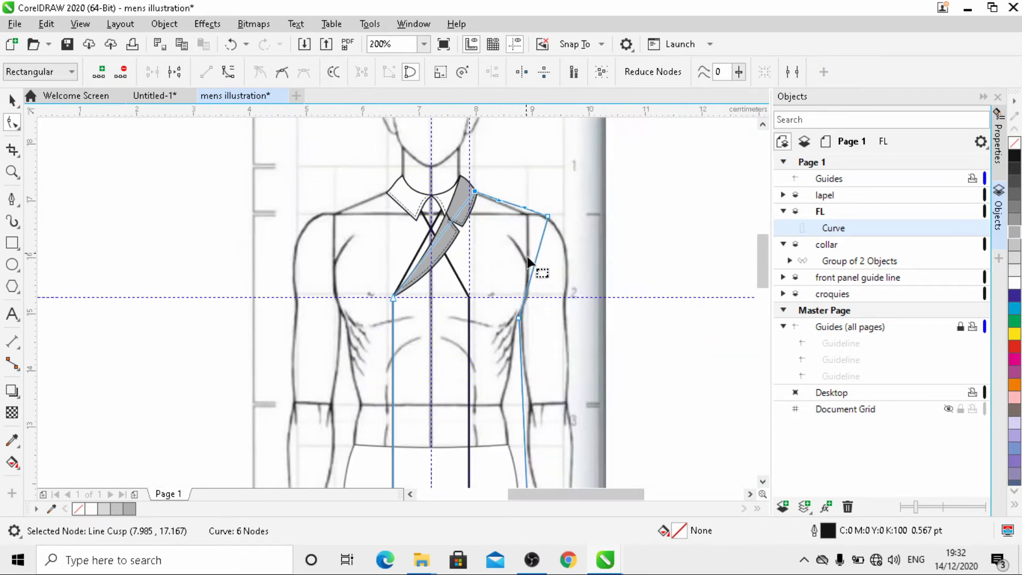
scroll(534, 267, "up", 2)
left_click(535, 252)
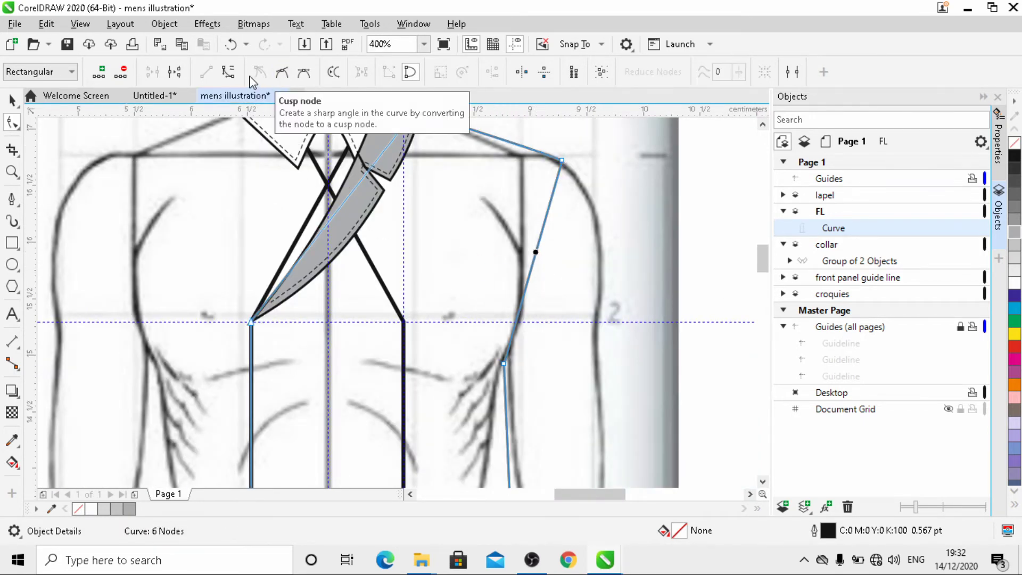
left_click(228, 71)
left_click_drag(534, 264, 540, 223)
- Convert the side seam to a curve, bend it inward at the waist and adjust its handles so it flares towards the hem
scroll(539, 218, "down", 2)
scroll(540, 218, "down", 1)
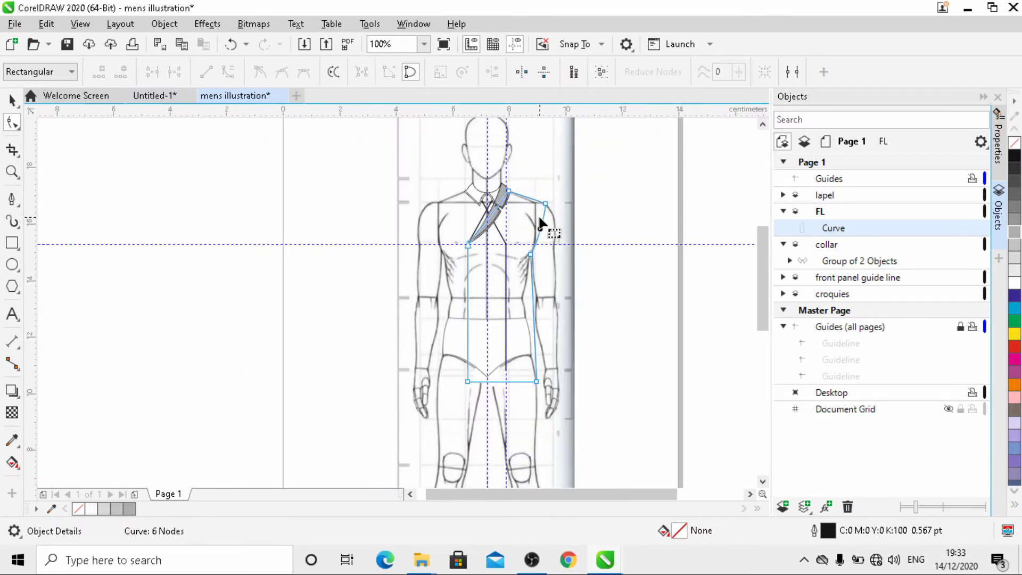
scroll(532, 367, "up", 1)
left_click(533, 235)
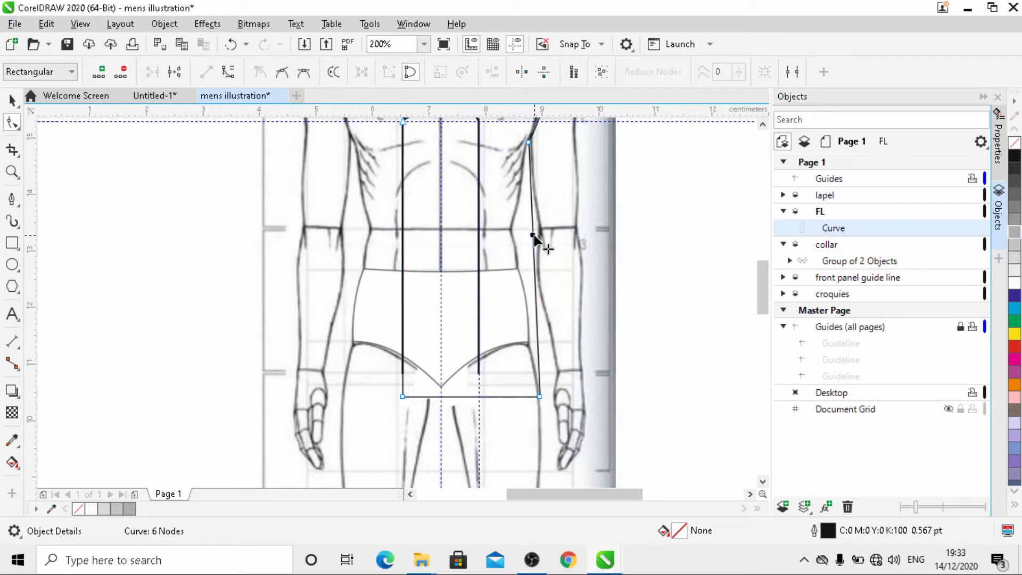
left_click(226, 76)
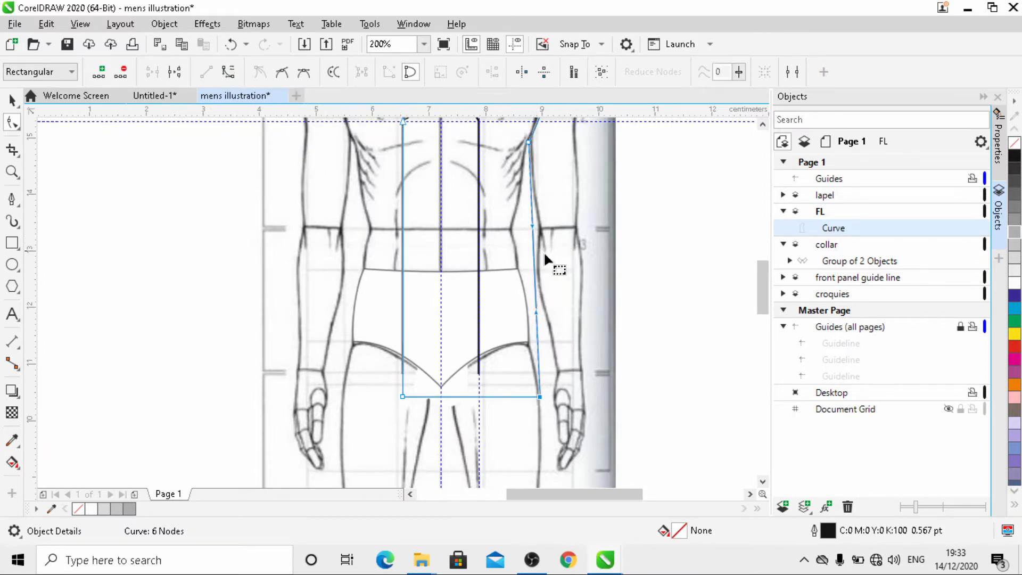
left_click_drag(532, 250, 523, 254)
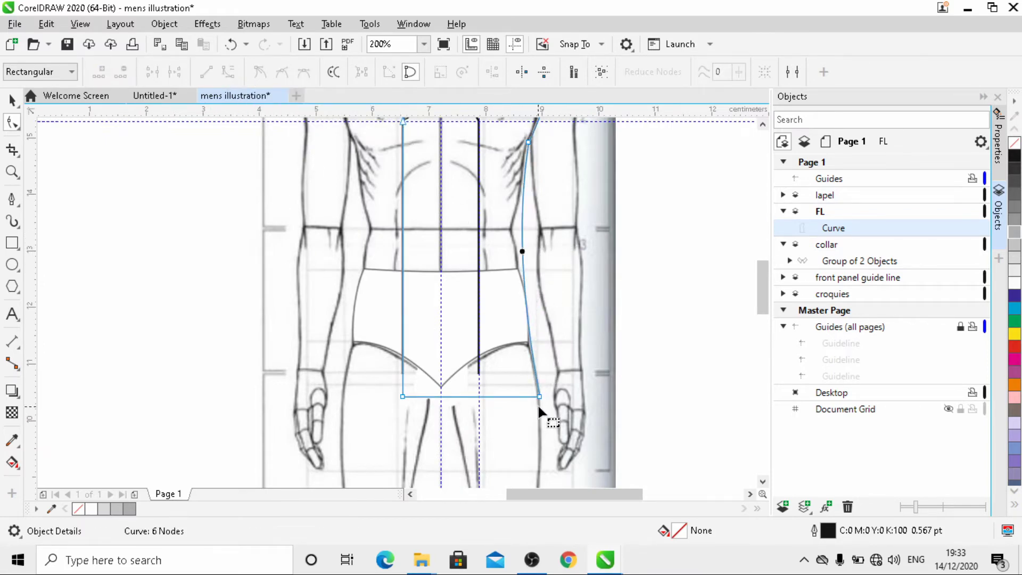
left_click(539, 397)
left_click_drag(522, 306, 504, 261)
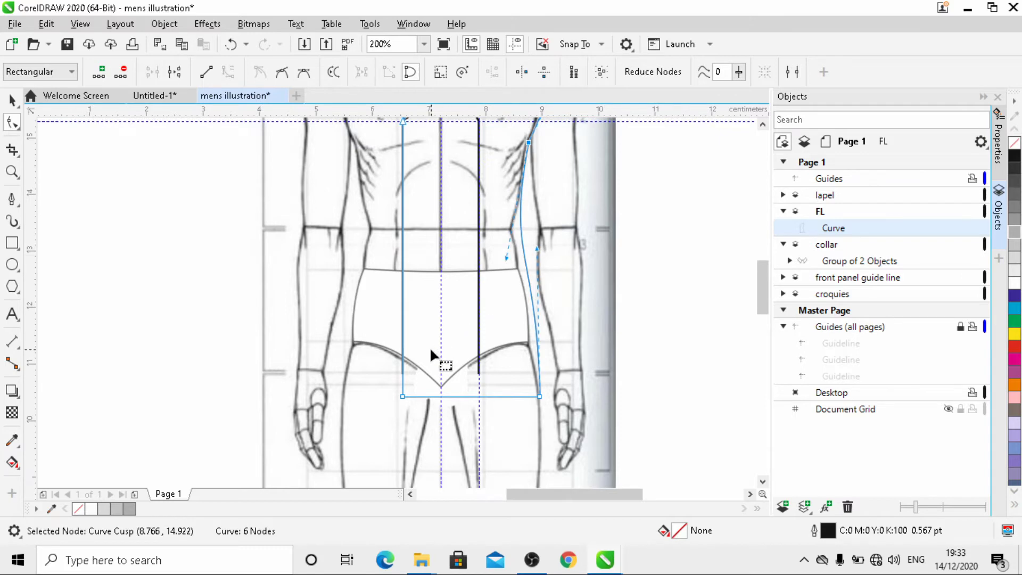
- Fill the closed front panel shape with white
scroll(429, 346, "down", 1)
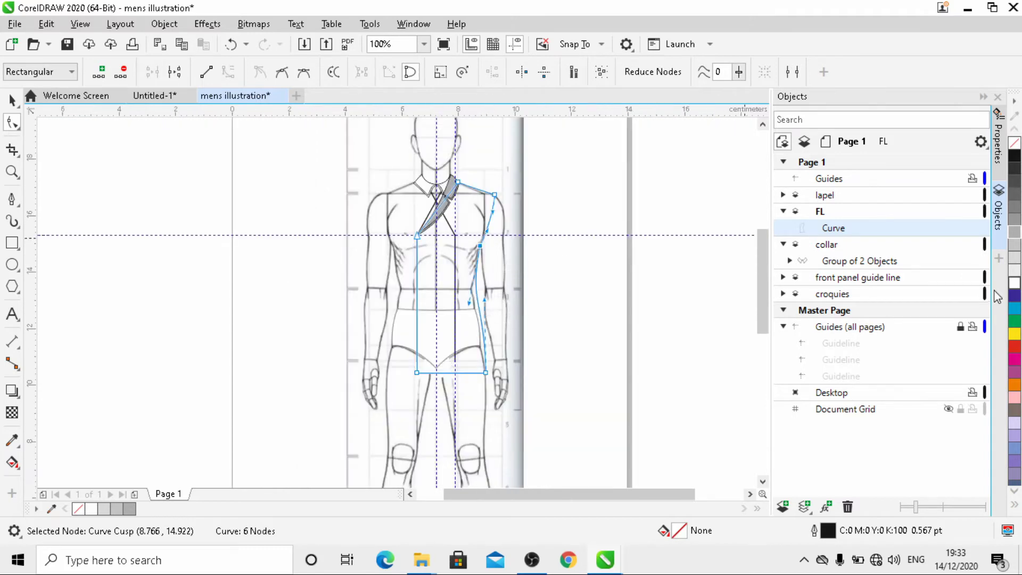
left_click(1014, 281)
scroll(446, 260, "up", 1)
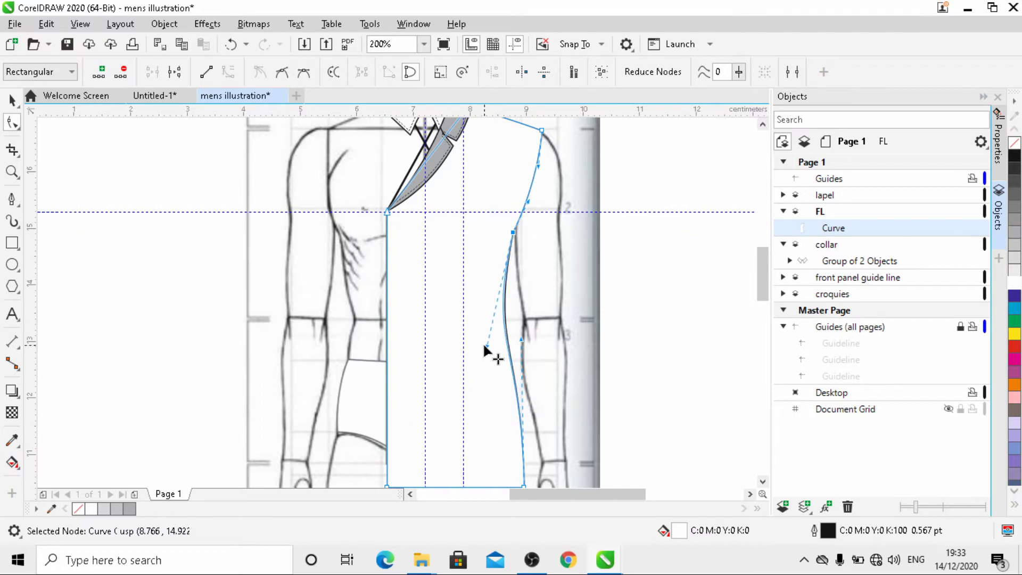
scroll(471, 251, "down", 1)
scroll(485, 375, "up", 1)
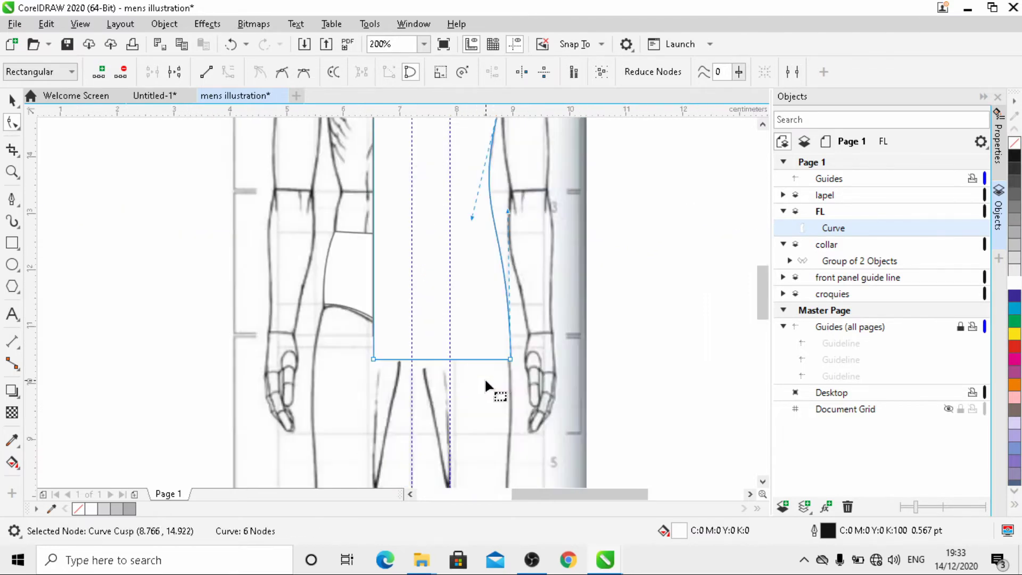
- Convert the front panel's neckline edge under the lapel to a curve and adjust both handles to follow the lapel
scroll(486, 385, "down", 1)
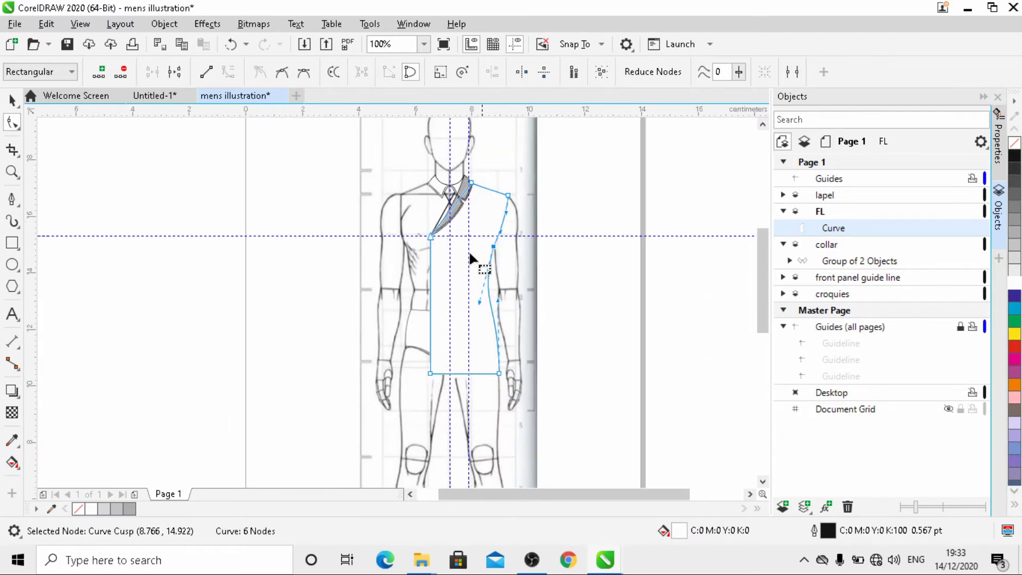
scroll(468, 184, "up", 2)
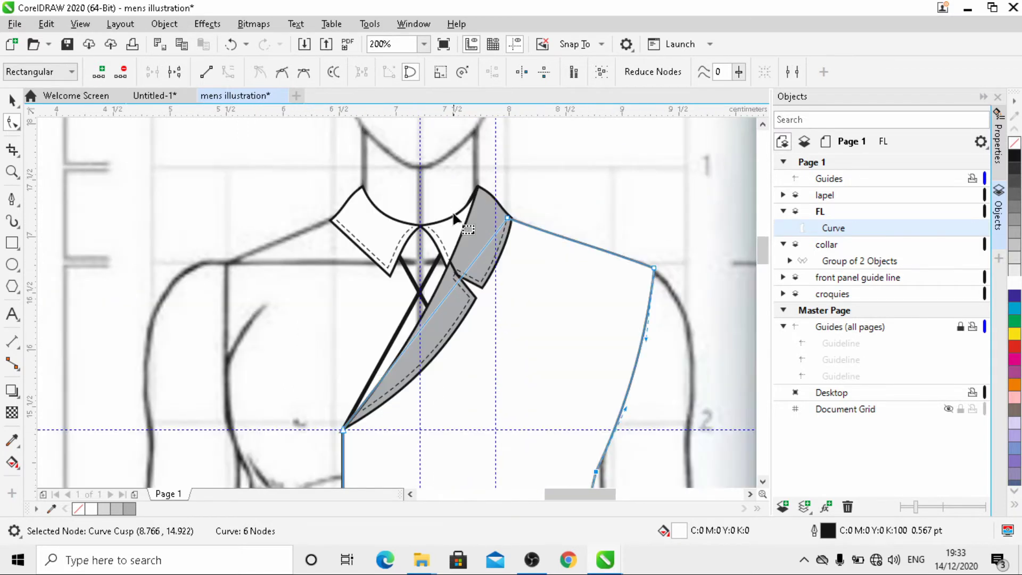
left_click(447, 295)
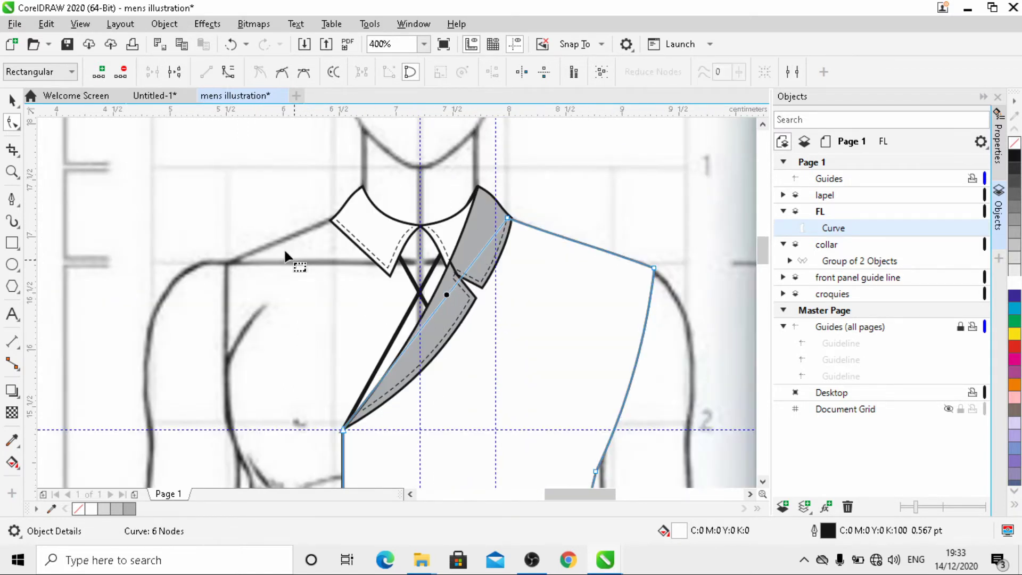
left_click(229, 71)
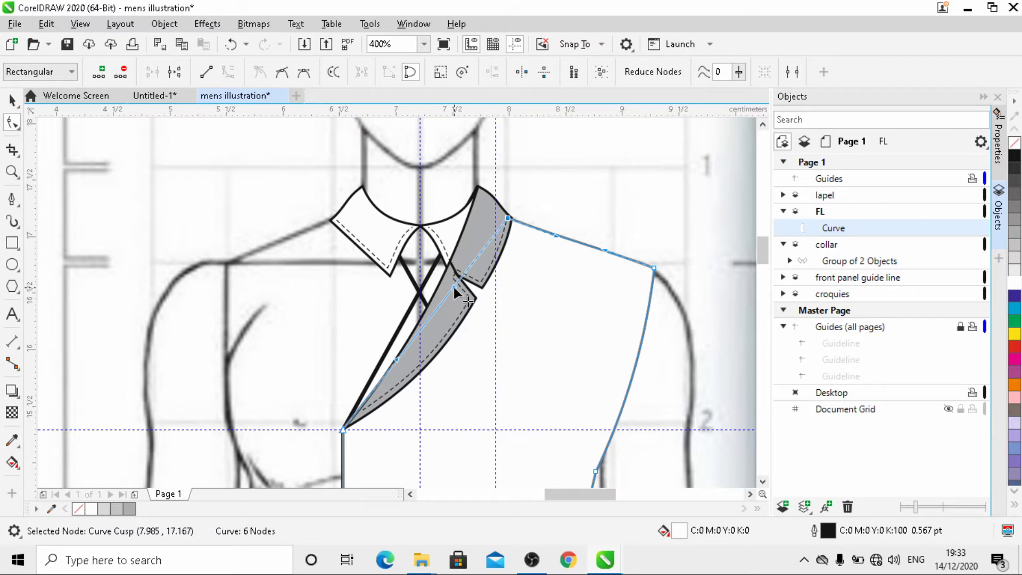
left_click_drag(454, 287, 454, 266)
left_click(397, 360)
left_click_drag(398, 359, 429, 372)
scroll(423, 253, "down", 1)
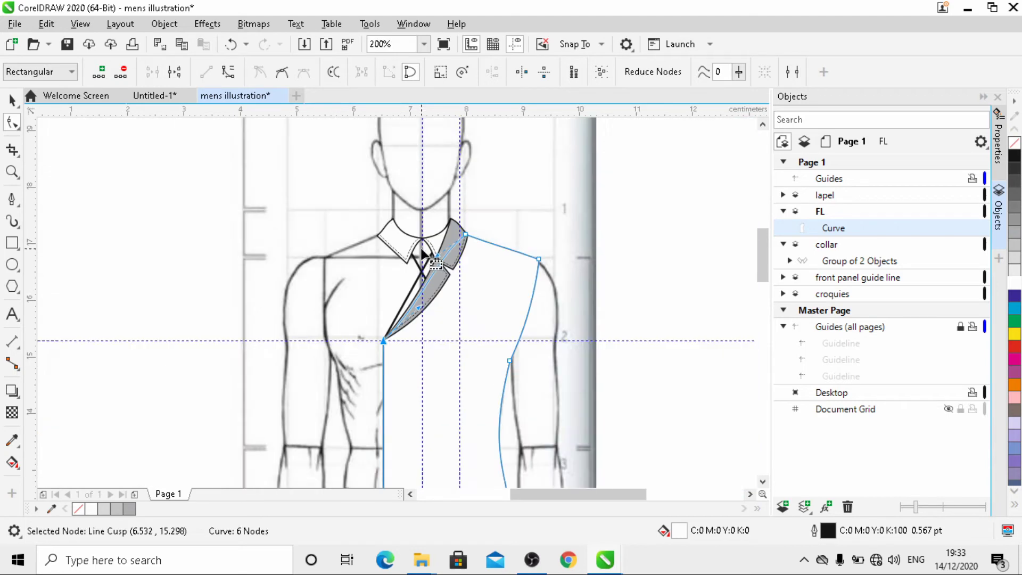
left_click(12, 100)
scroll(455, 237, "down", 1)
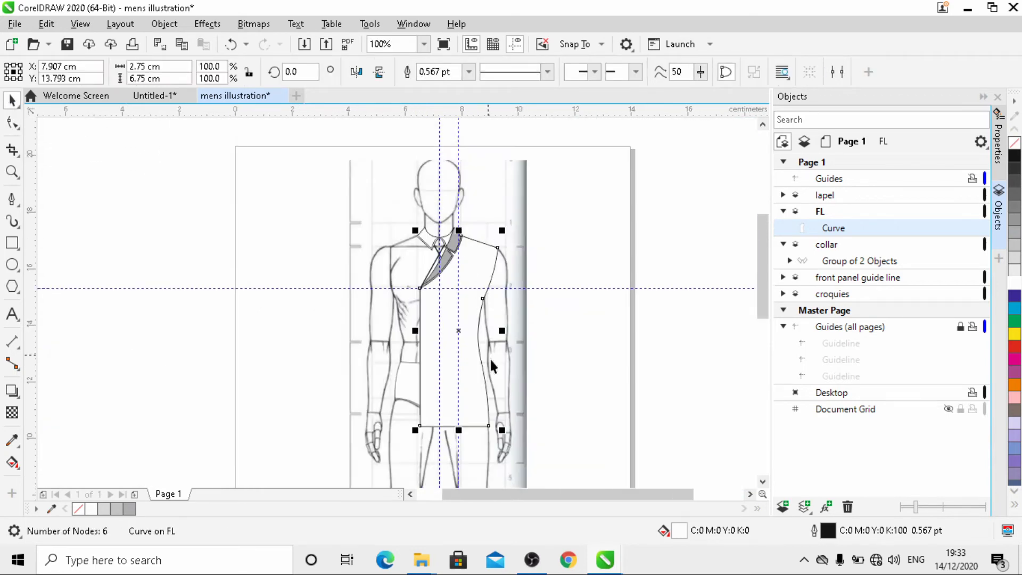
left_click(545, 229)
- Group the grey lapel group together with the white front panel shape
scroll(440, 229, "up", 1)
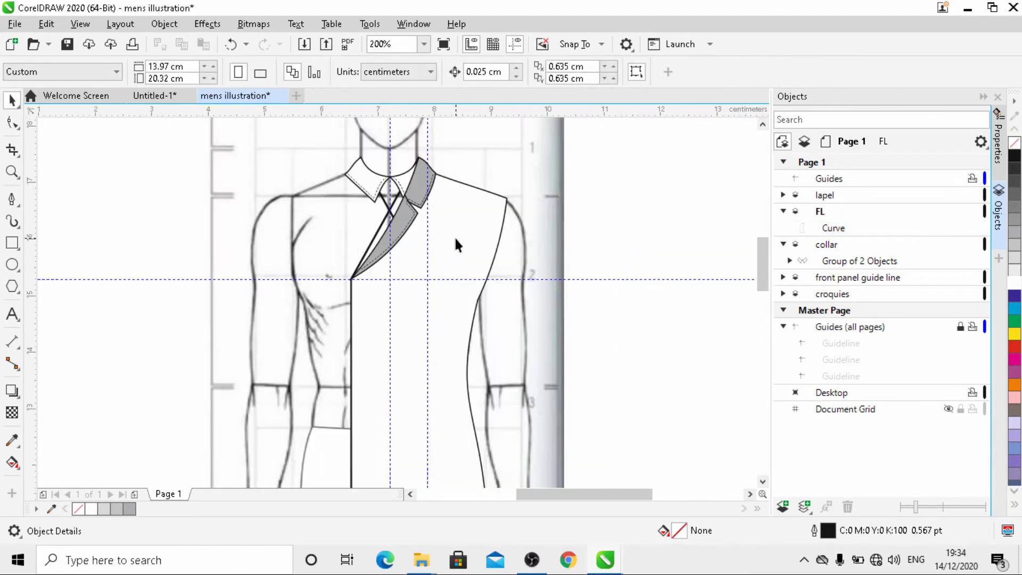
scroll(456, 244, "up", 1)
scroll(456, 245, "down", 1)
left_click(457, 236)
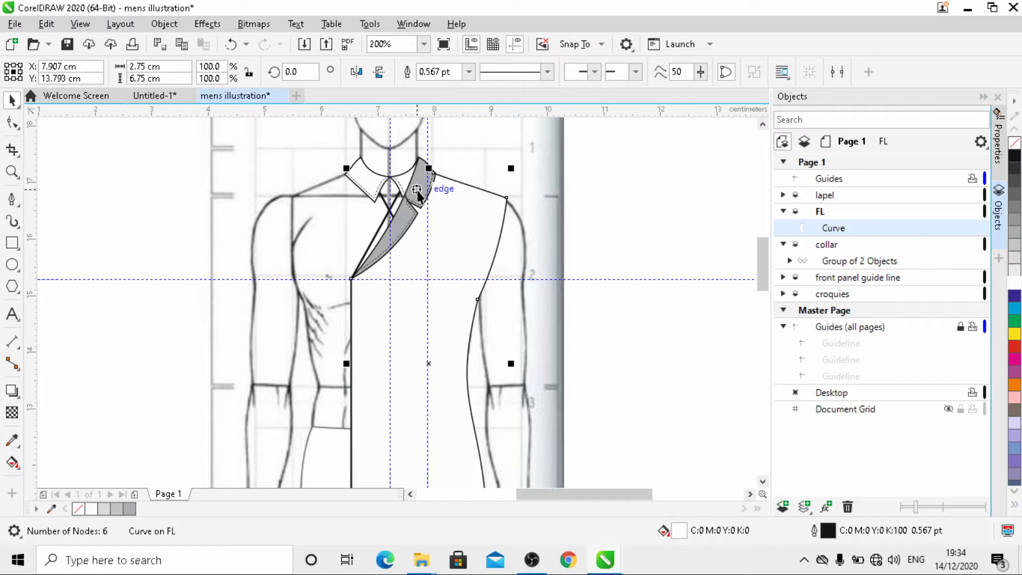
key("Escape")
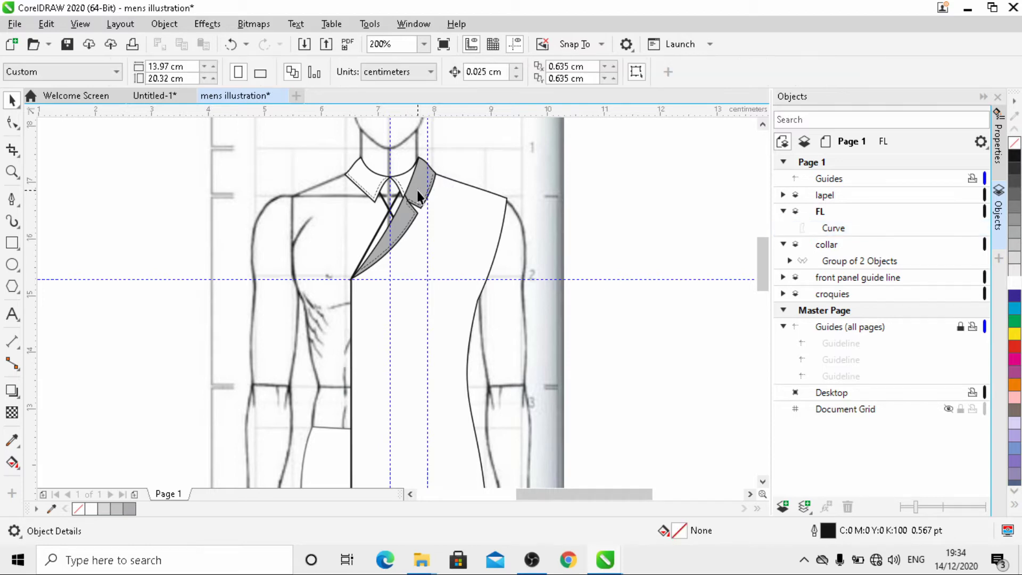
left_click(417, 190)
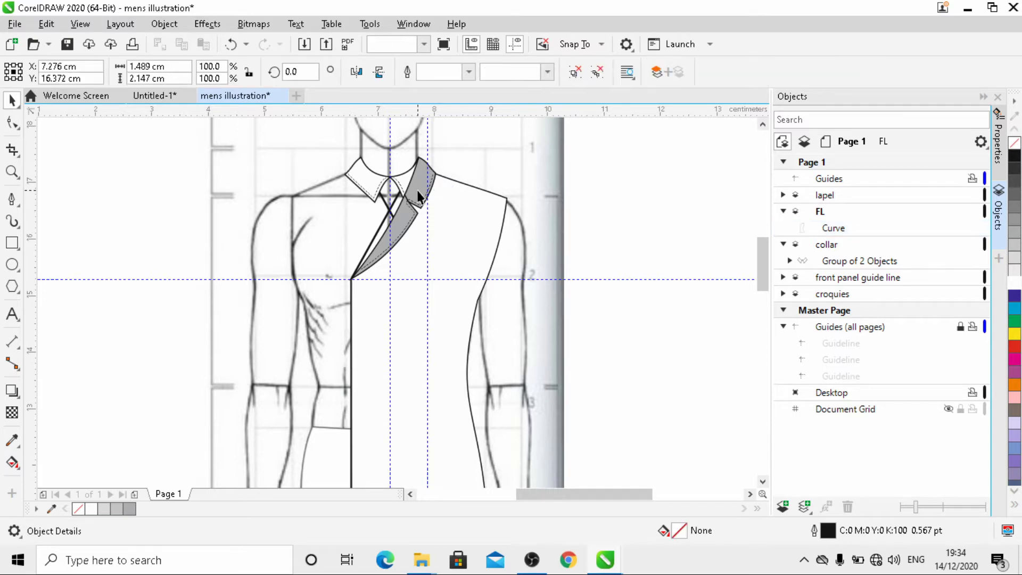
left_click(472, 239, "shift")
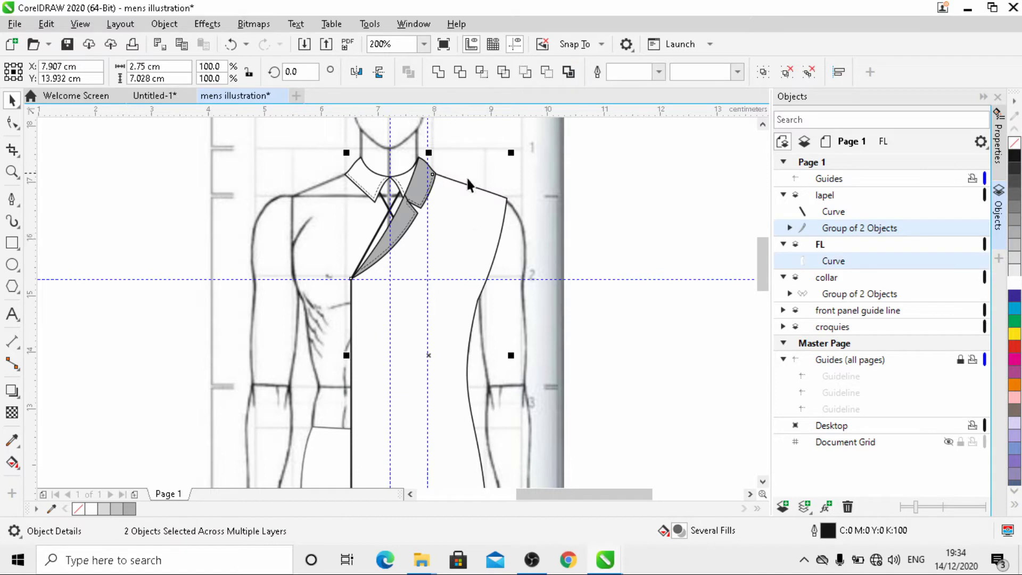
left_click(763, 72)
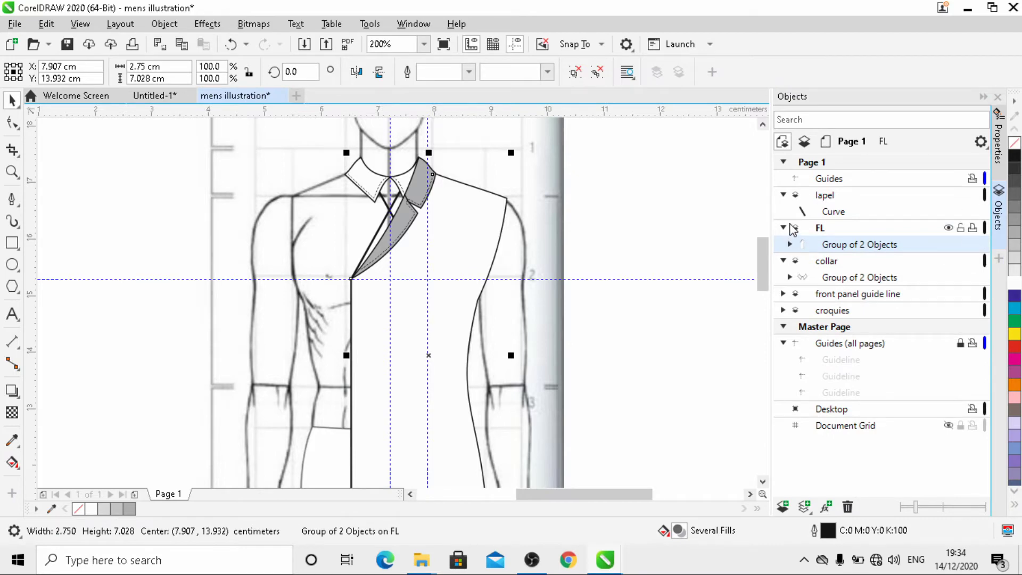
- Collapse the FL layer, create a new layer and place it directly below FL
left_click(783, 228)
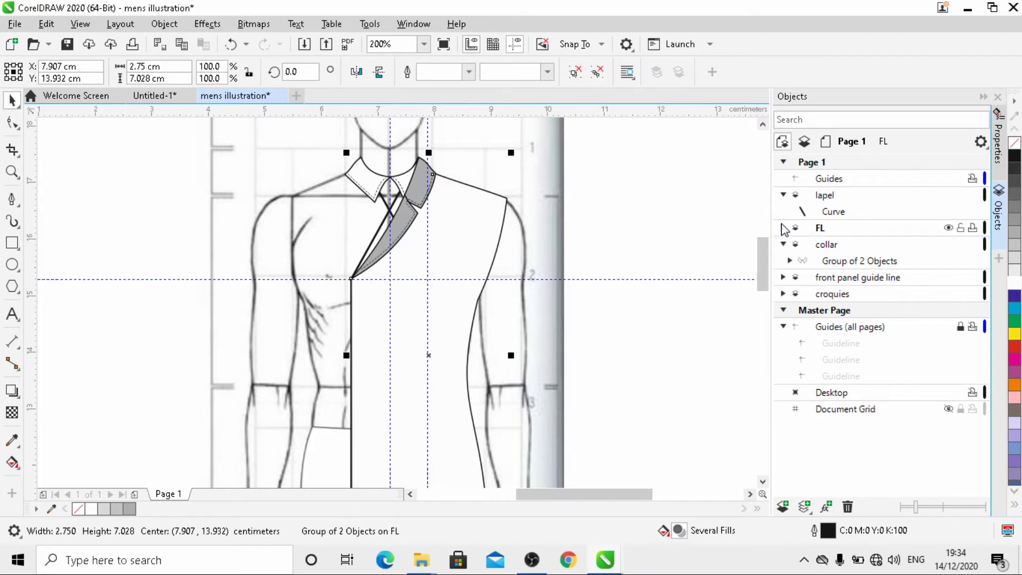
left_click(899, 233)
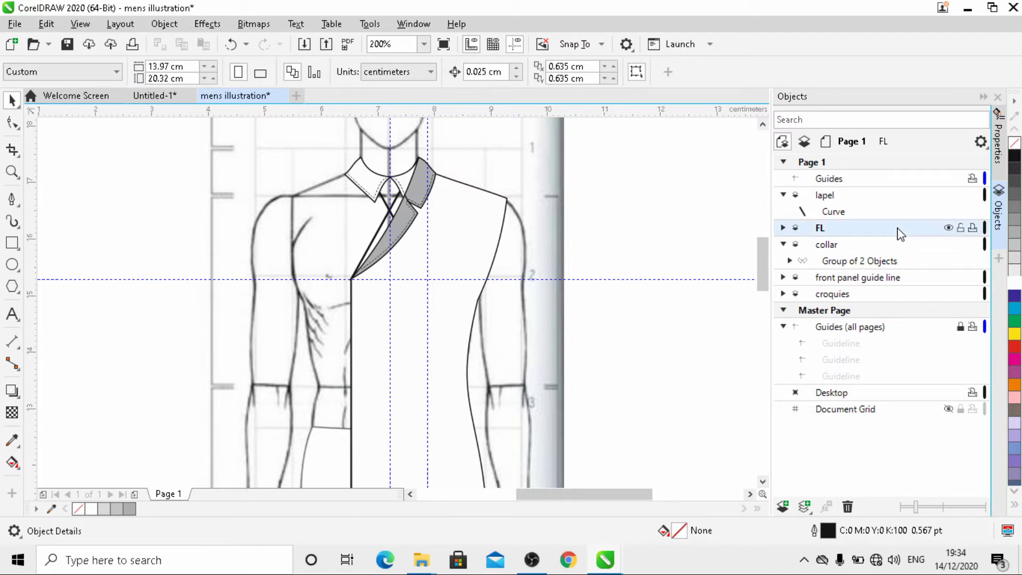
left_click(979, 141)
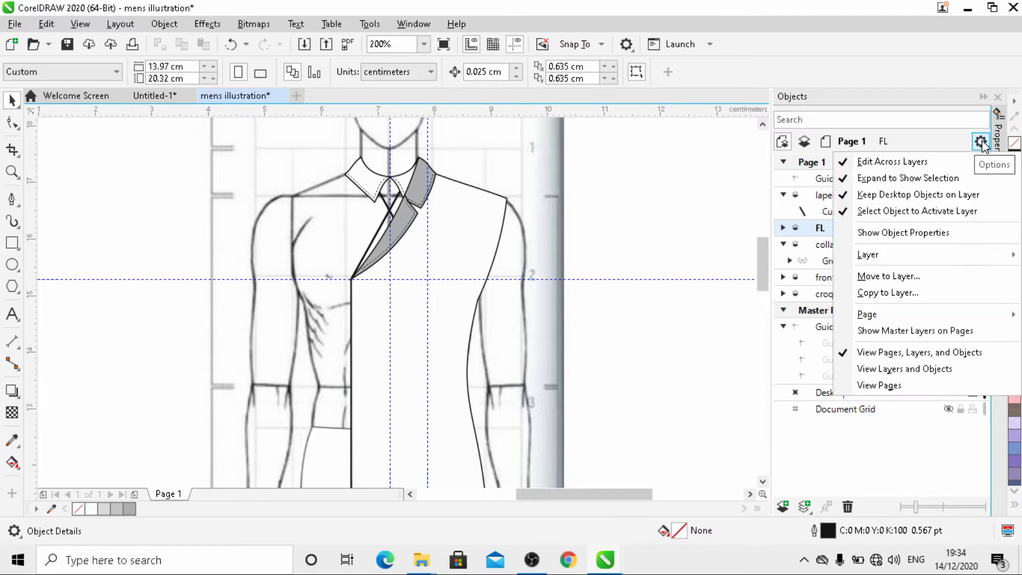
mouse_move(885, 258)
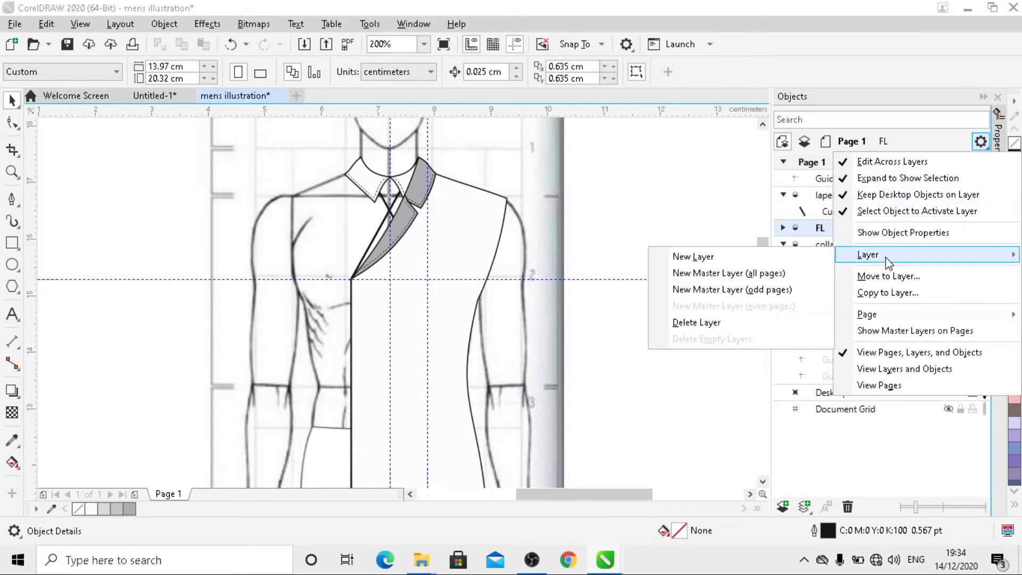
left_click(688, 255)
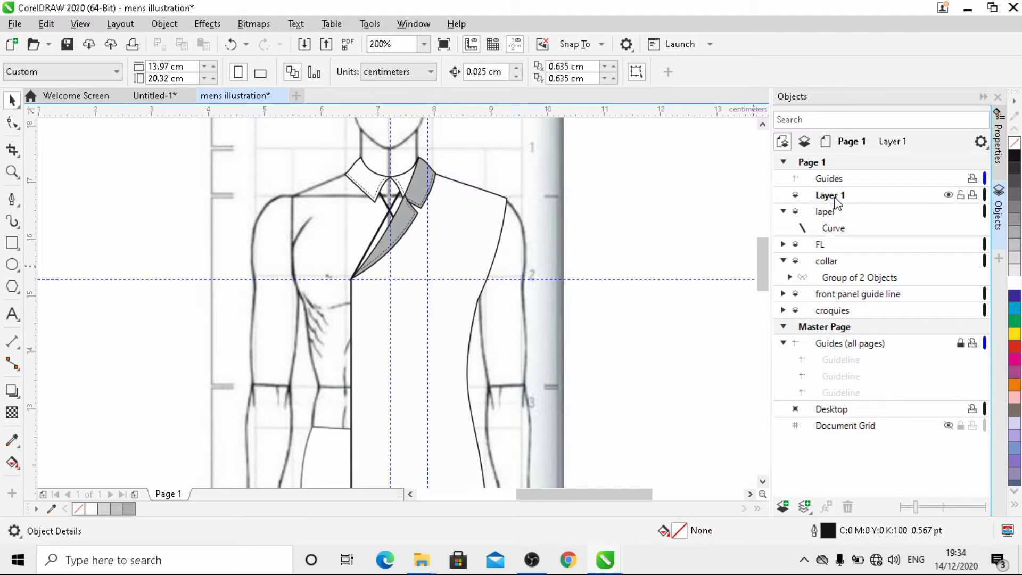
left_click_drag(865, 201, 867, 258)
left_click(841, 245)
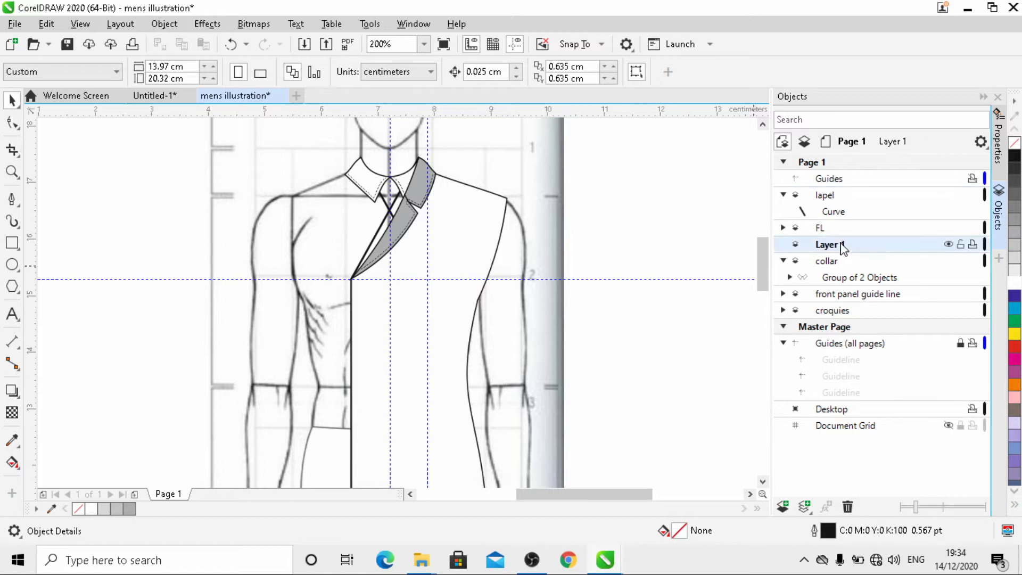
- Rename the new layer as SLEEVE and make it the active layer
right_click(841, 246)
left_click(888, 343)
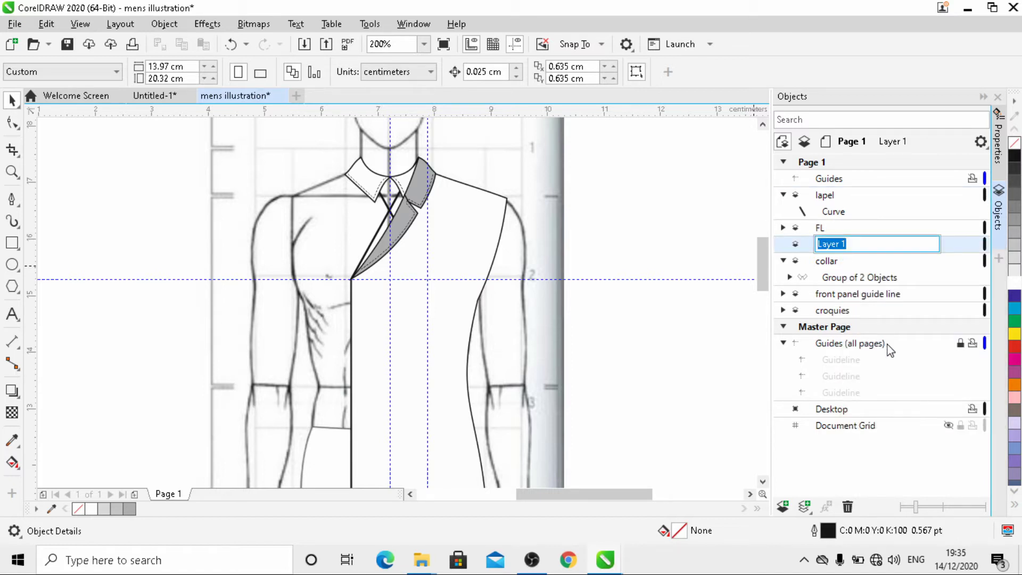
type("SLEEVE")
key("Return")
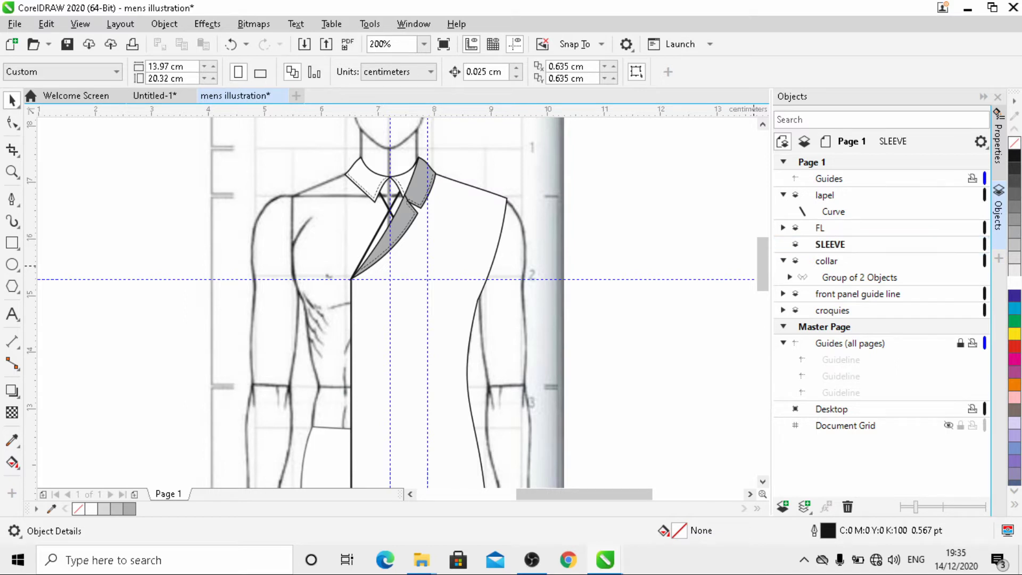
left_click(862, 245)
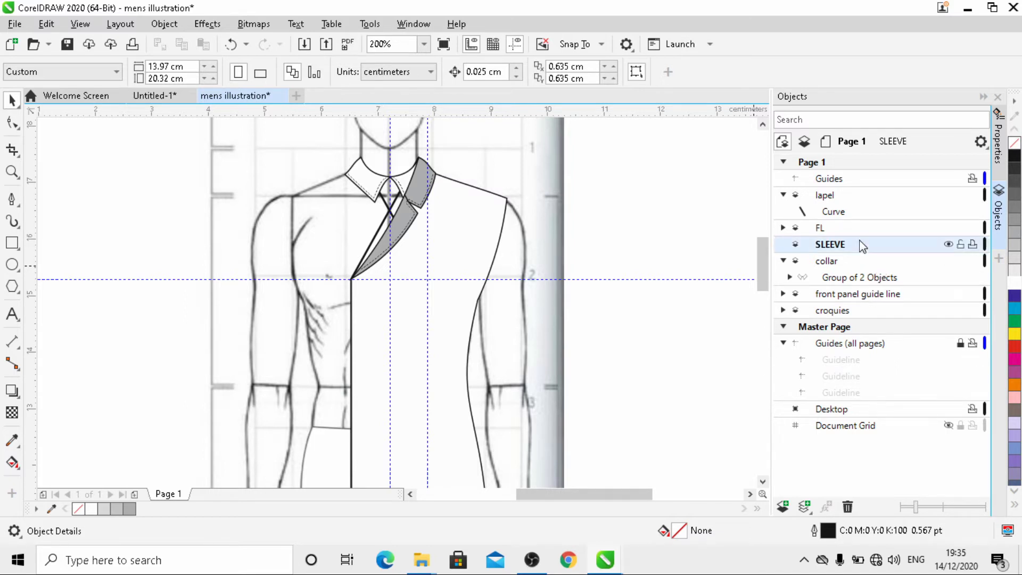
- Begin the sleeve outline with the Pen tool, from the panel's underarm point to the shoulder tip and over the croquis's outer shoulder
scroll(434, 209, "down", 1)
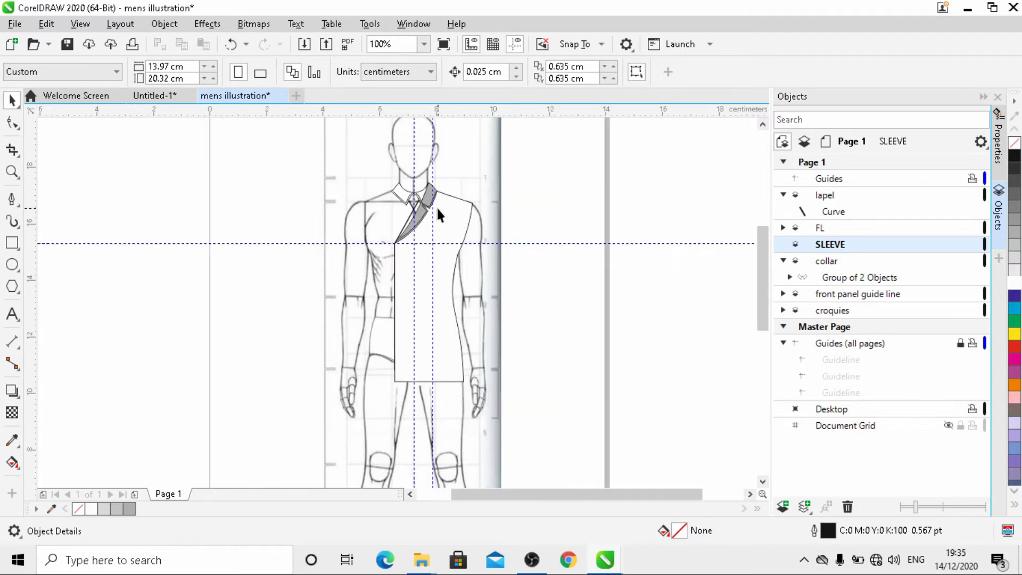
scroll(505, 305, "up", 1)
scroll(301, 321, "down", 1)
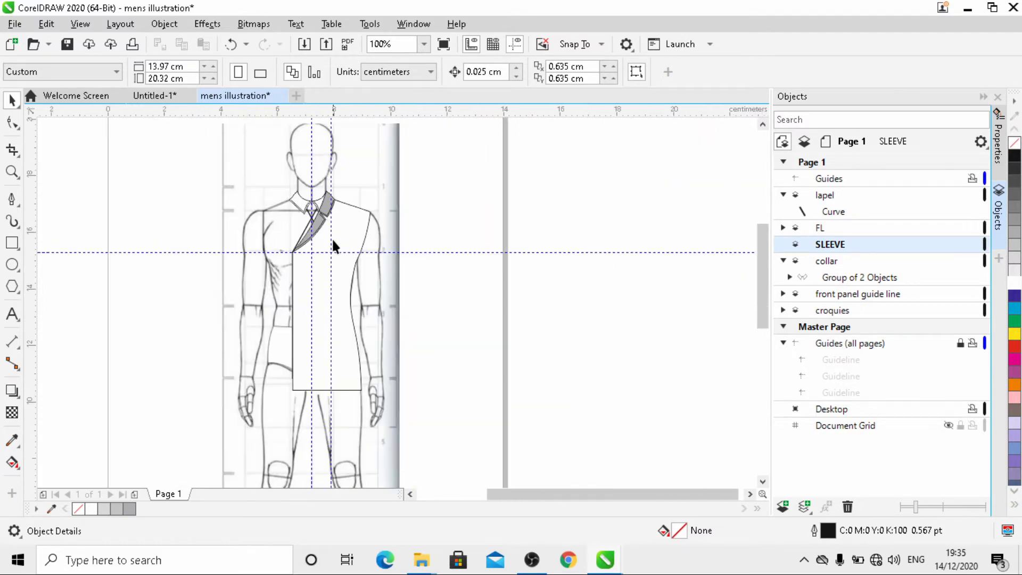
scroll(332, 245, "up", 1)
scroll(385, 209, "down", 1)
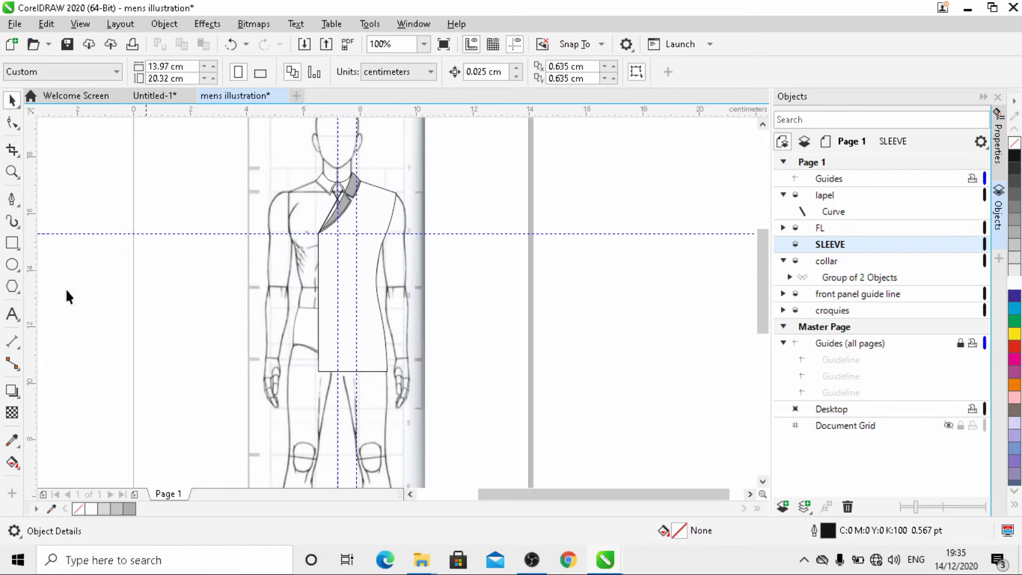
left_click(12, 200)
scroll(395, 256, "up", 1)
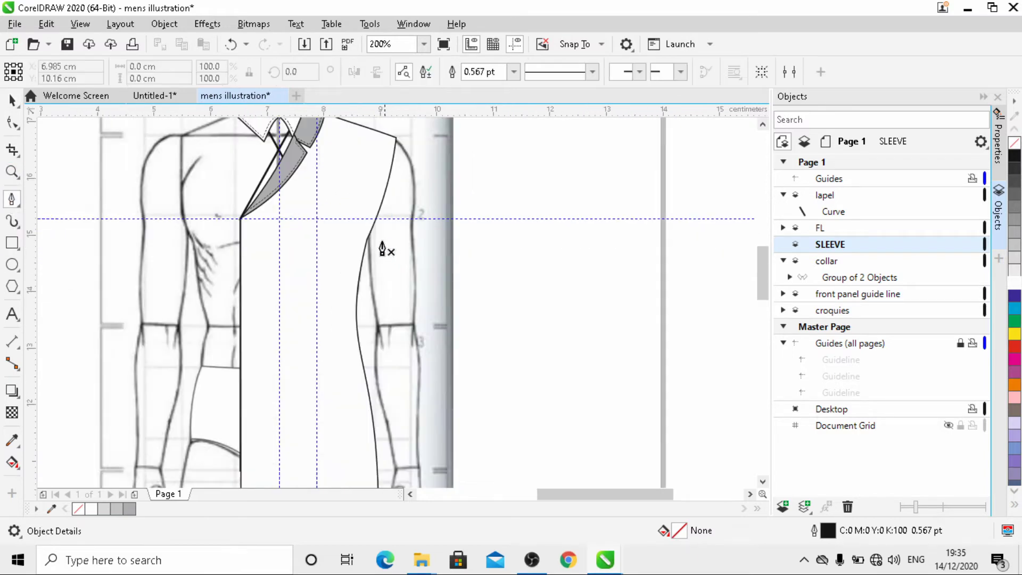
left_click(367, 239)
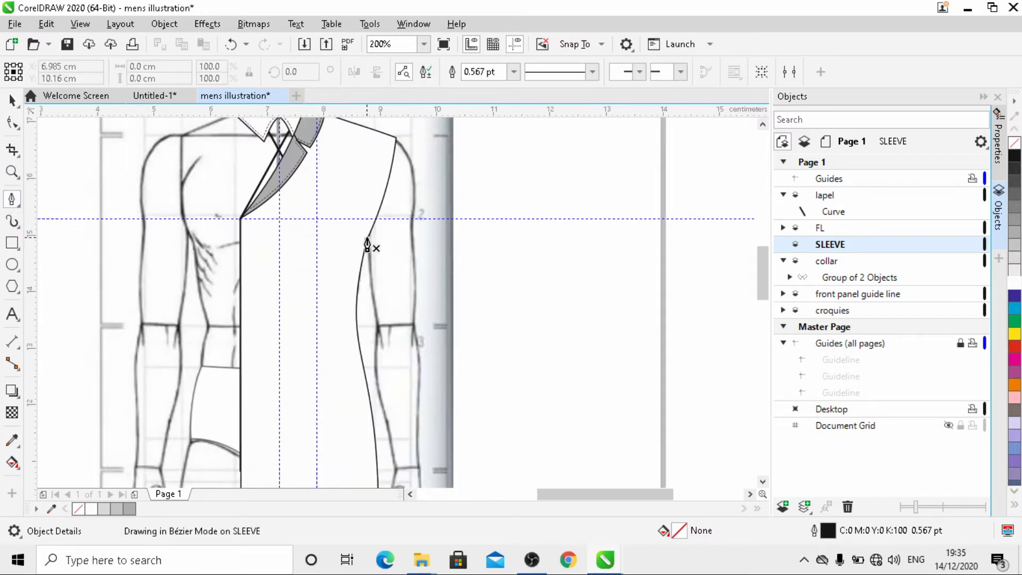
left_click(389, 135)
key("Return")
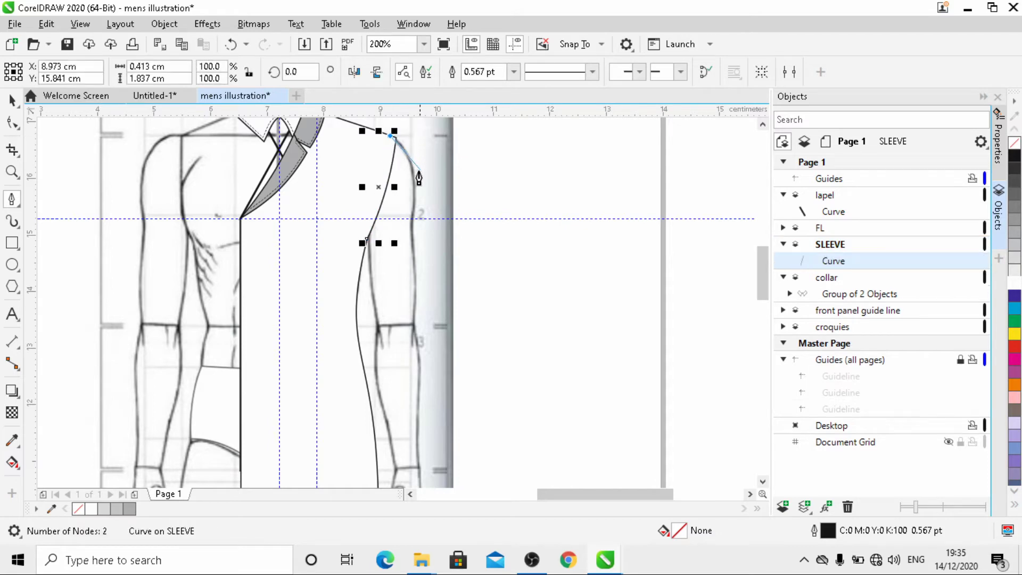
left_click(416, 169)
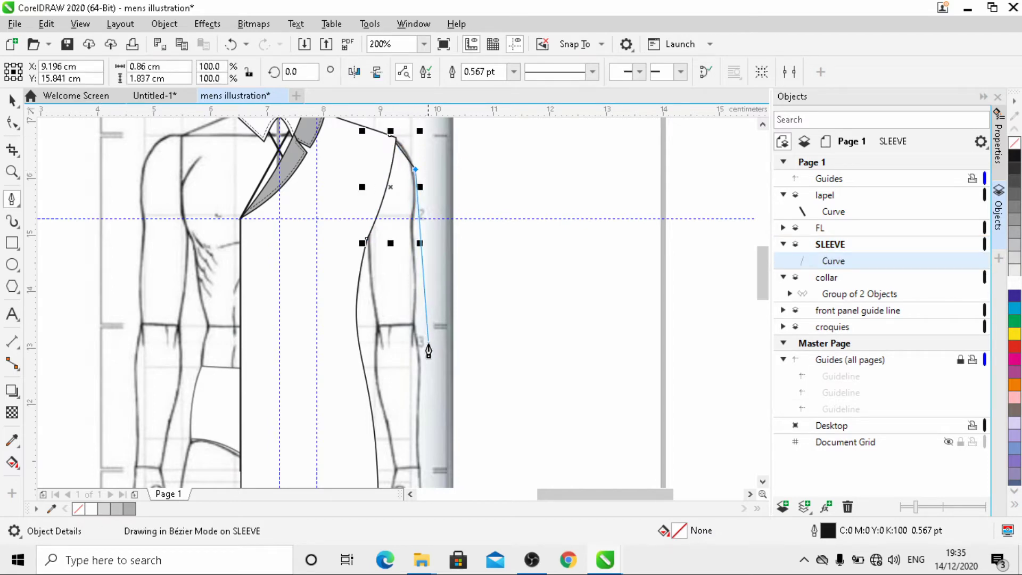
- Continue the sleeve outline down the outer arm to just below the wrist, across the cuff, and close it at the underarm
scroll(427, 426, "down", 2)
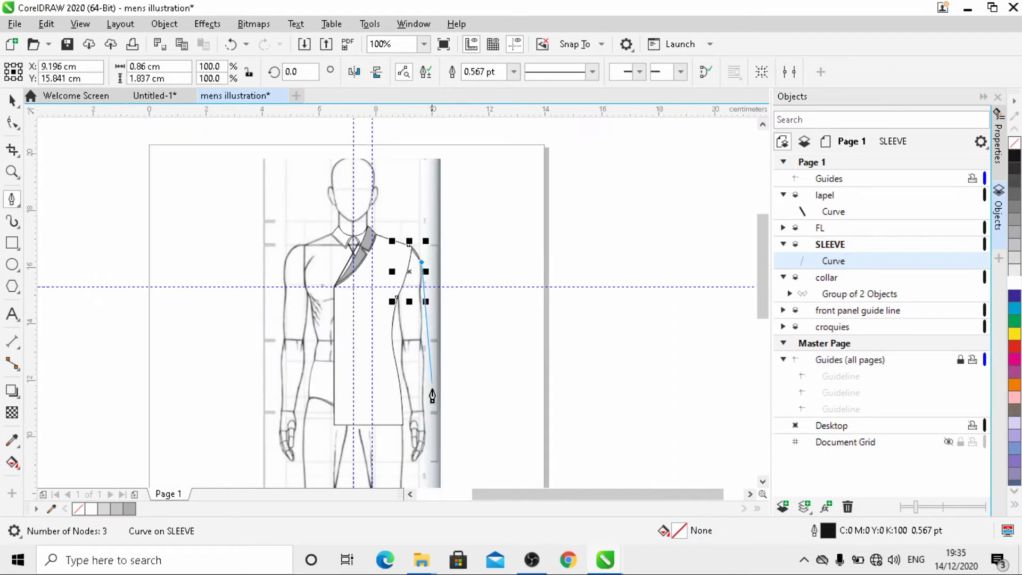
scroll(429, 409, "up", 4)
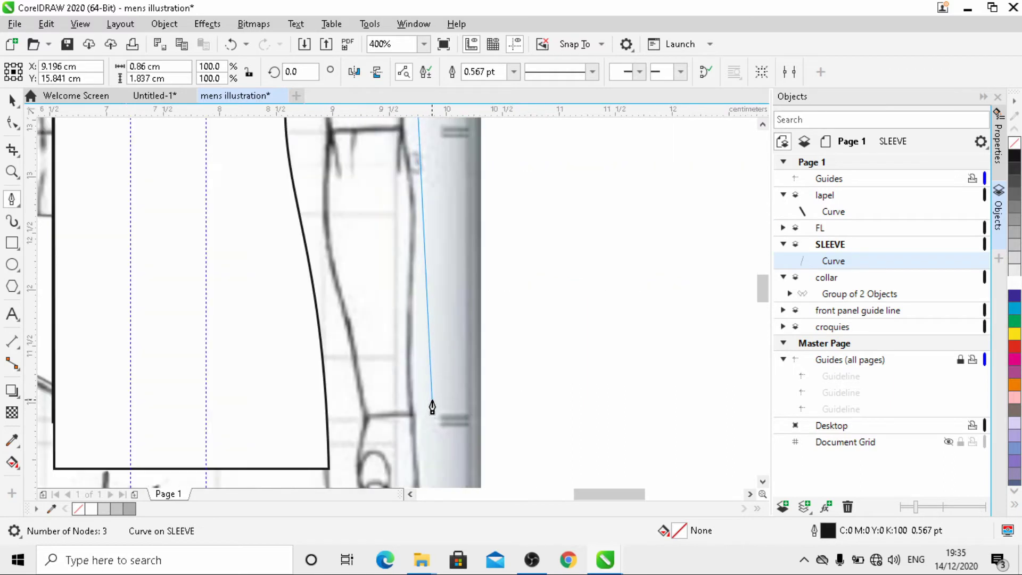
left_click(427, 440)
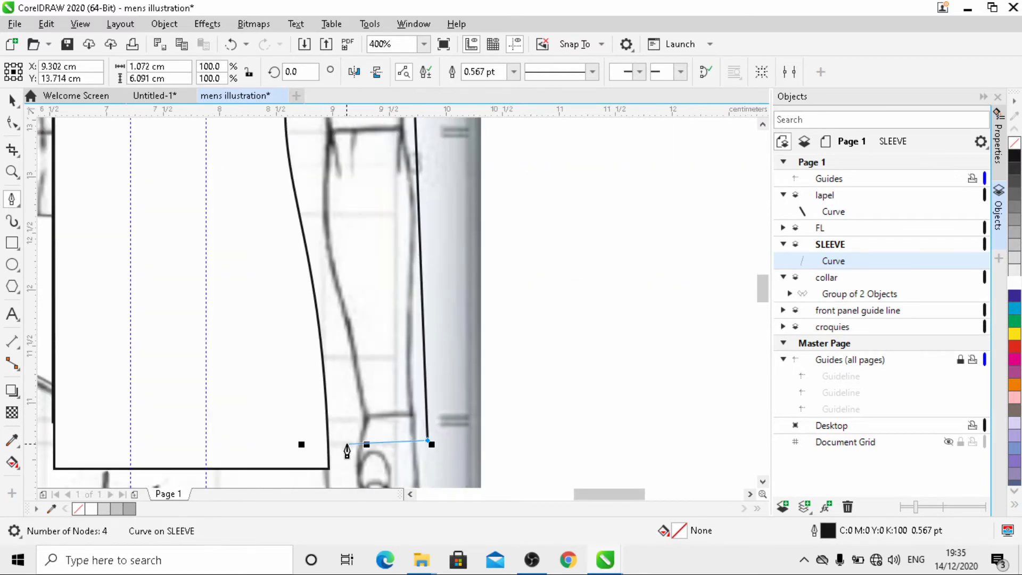
left_click(341, 447)
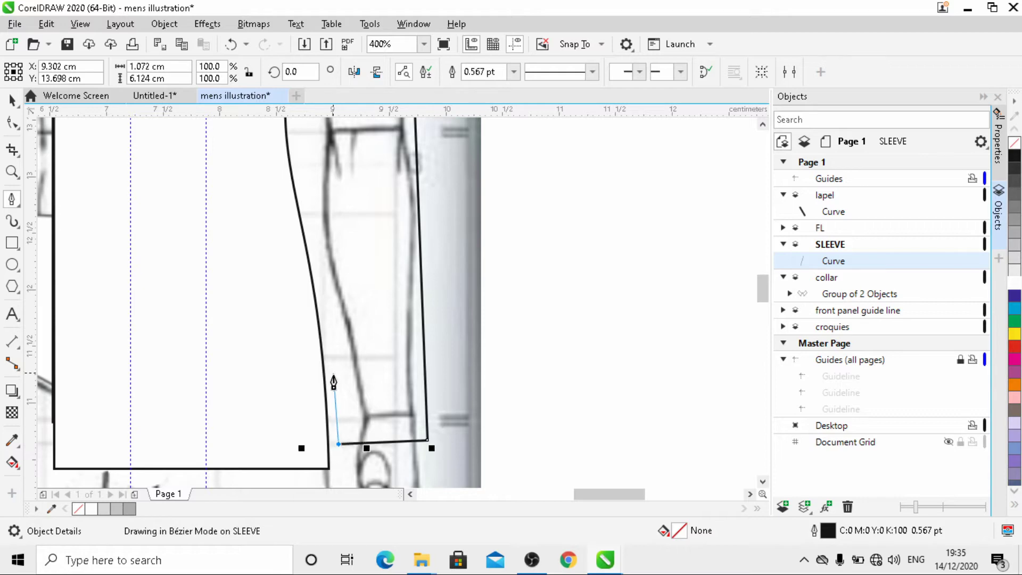
scroll(333, 381, "down", 1)
left_click(318, 175)
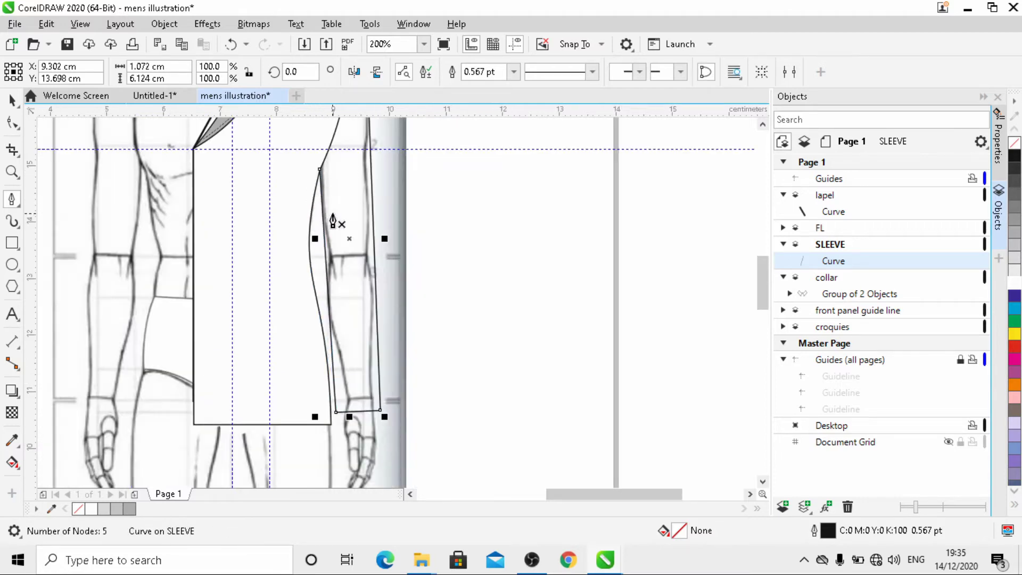
scroll(311, 330, "down", 2)
scroll(296, 339, "up", 2)
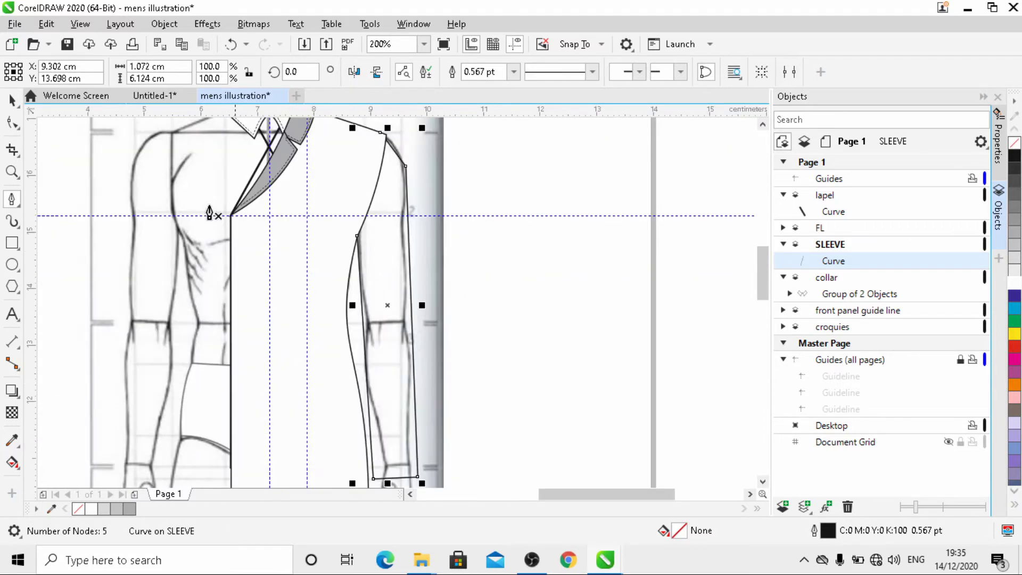
- Convert the sleeve's straight shoulder-cap segment to a curve and bend it outward to follow the croquis's rounded shoulder
left_click(12, 123)
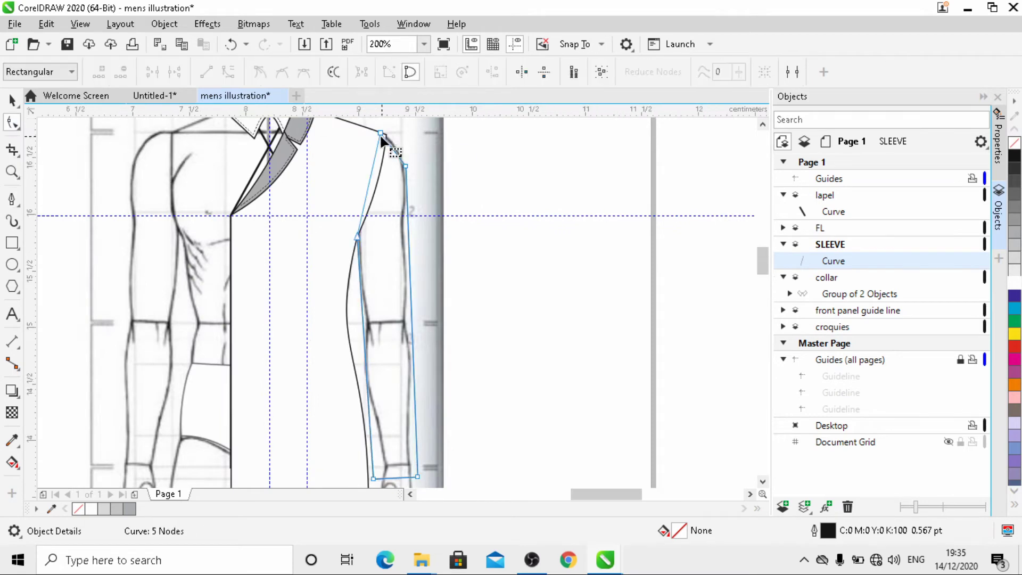
scroll(384, 136, "up", 1)
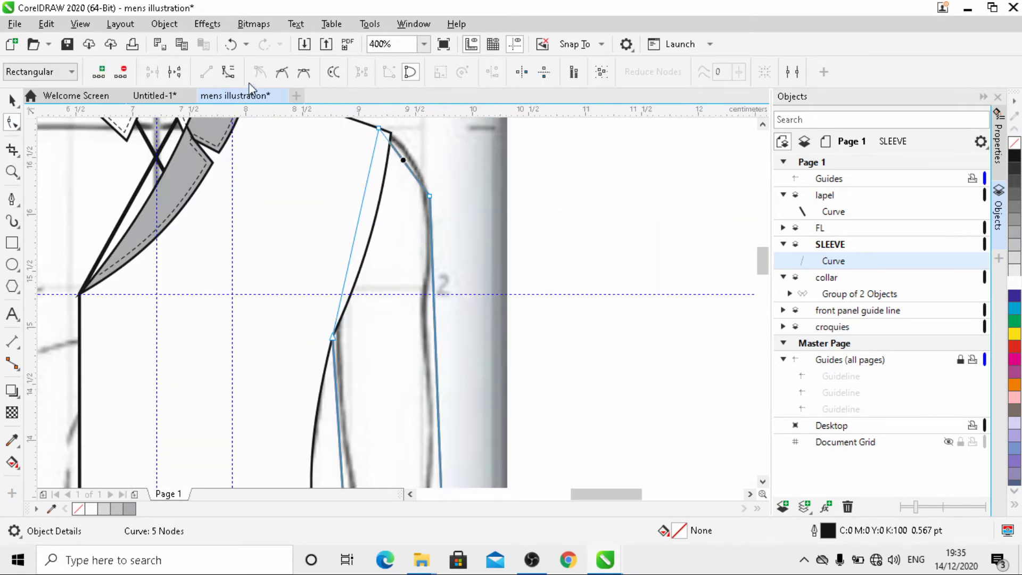
left_click(417, 169)
left_click_drag(396, 151, 439, 160)
scroll(442, 171, "down", 1)
scroll(418, 160, "up", 1)
scroll(453, 150, "down", 1)
scroll(455, 185, "down", 1)
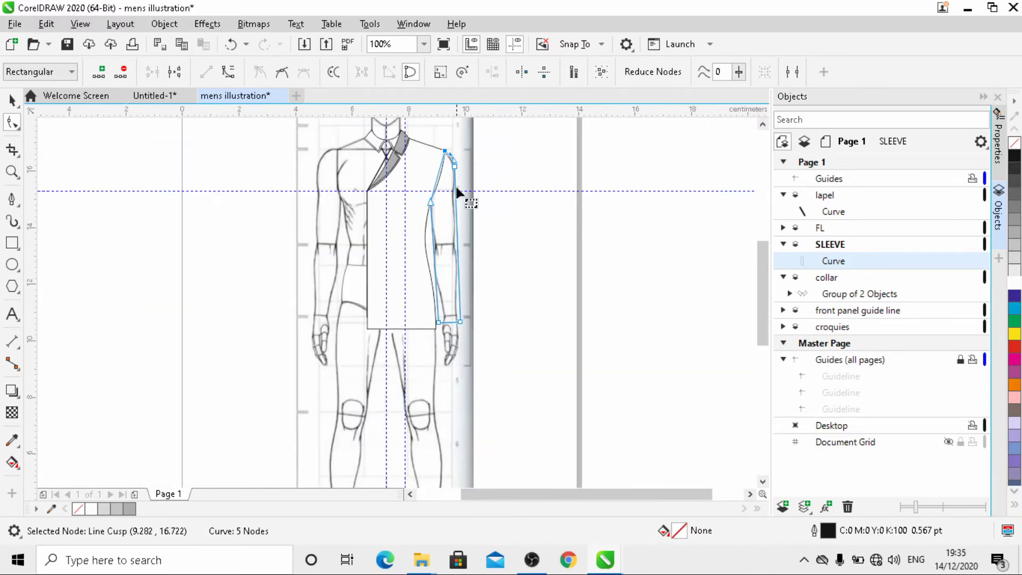
- Convert the sleeve's inner segment from shoulder tip to underarm to a curve and bend it along the front panel's armhole
scroll(459, 265, "up", 1)
scroll(455, 282, "down", 1)
scroll(434, 201, "up", 3)
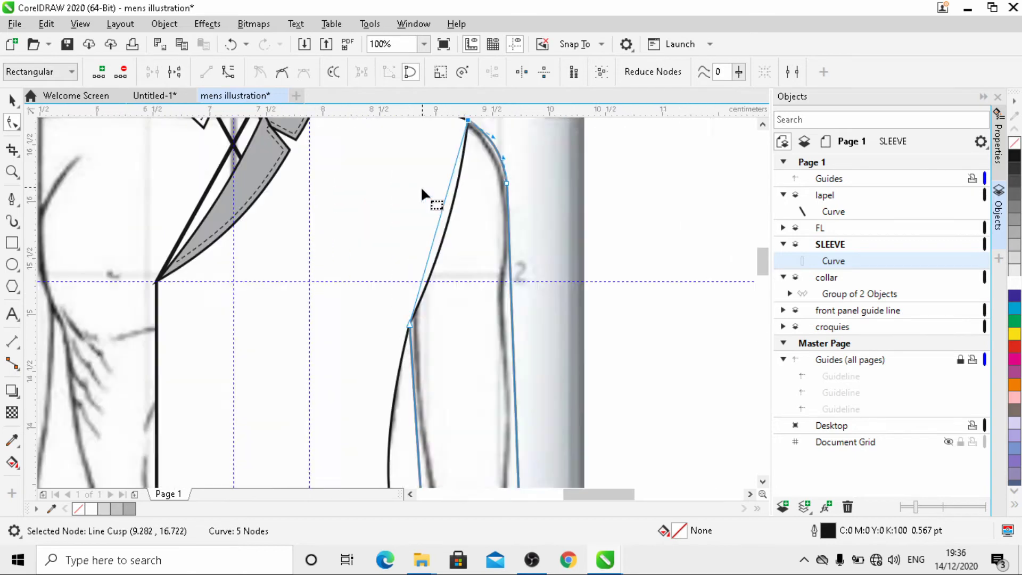
left_click(229, 72)
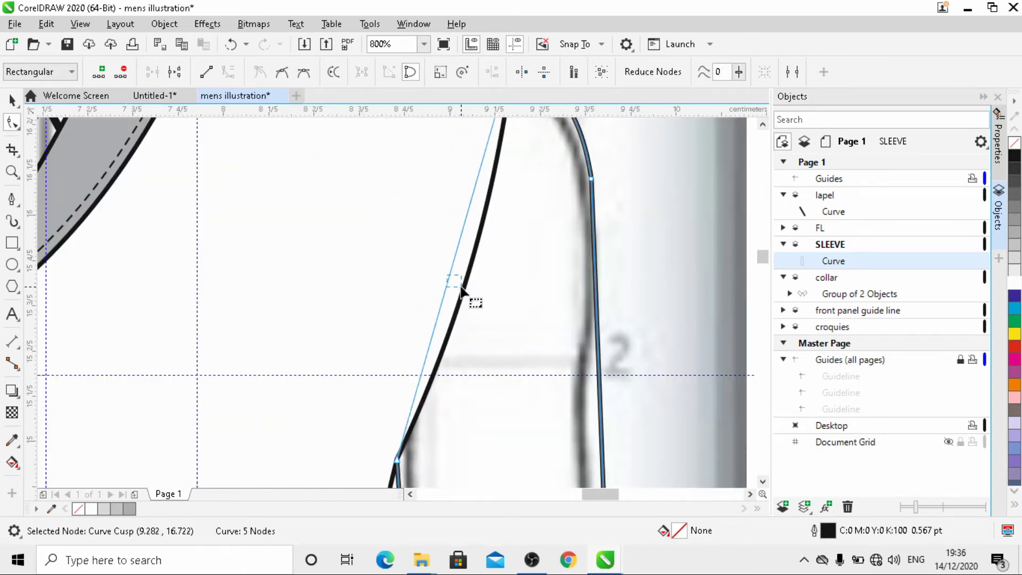
left_click(450, 255)
left_click_drag(451, 256, 470, 283)
scroll(436, 250, "down", 2)
scroll(422, 214, "down", 1)
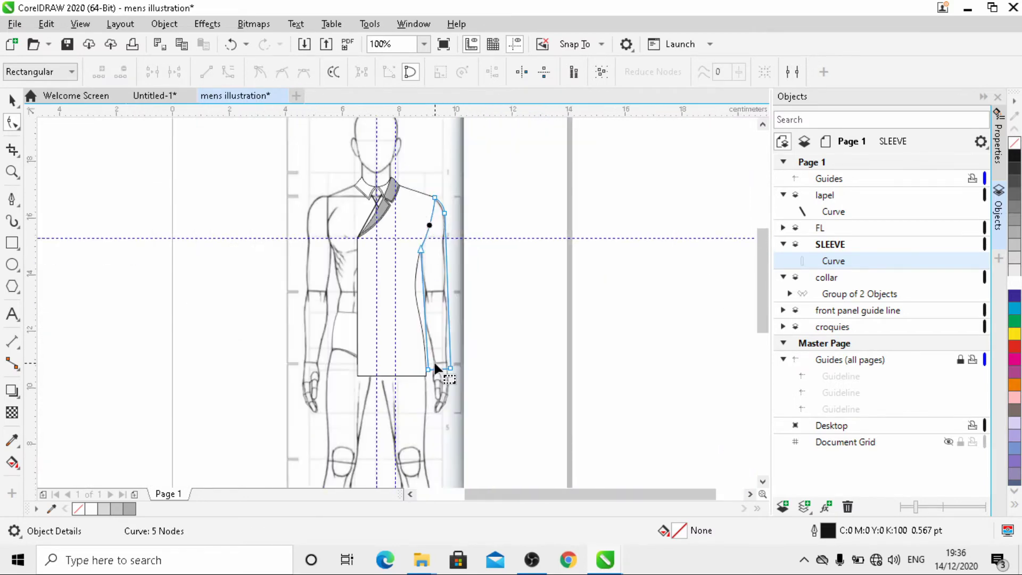
- Lower the sleeve's underarm node along the panel's side edge and adjust its curve handle so the segment follows the armhole
scroll(433, 362, "up", 1)
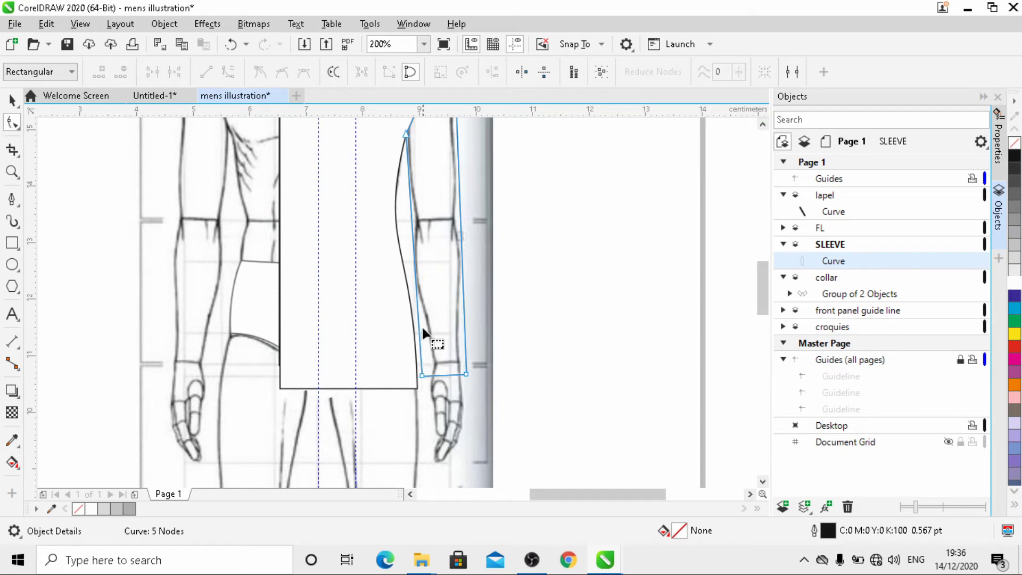
left_click_drag(403, 137, 398, 148)
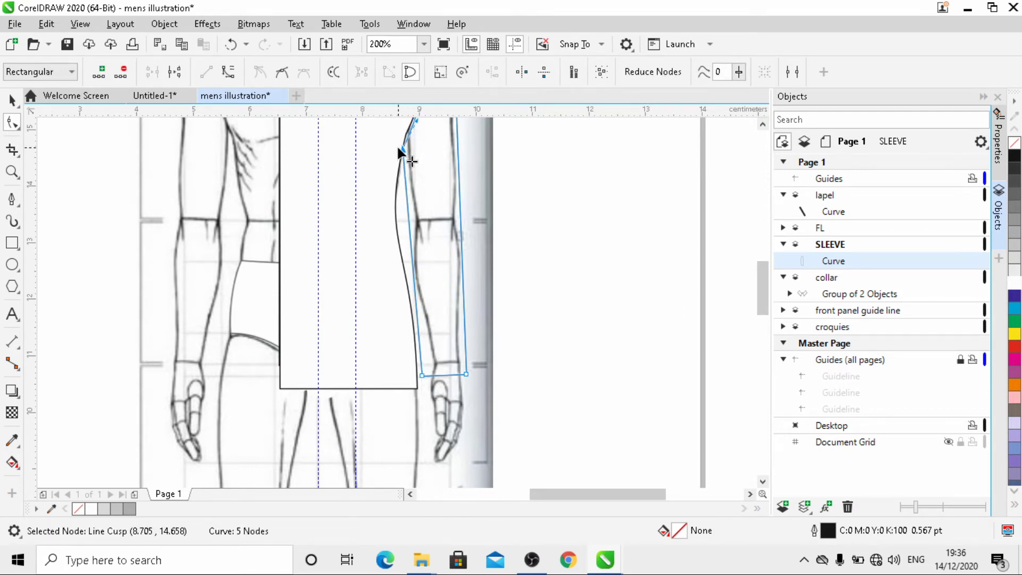
scroll(439, 289, "down", 2)
scroll(434, 278, "up", 5)
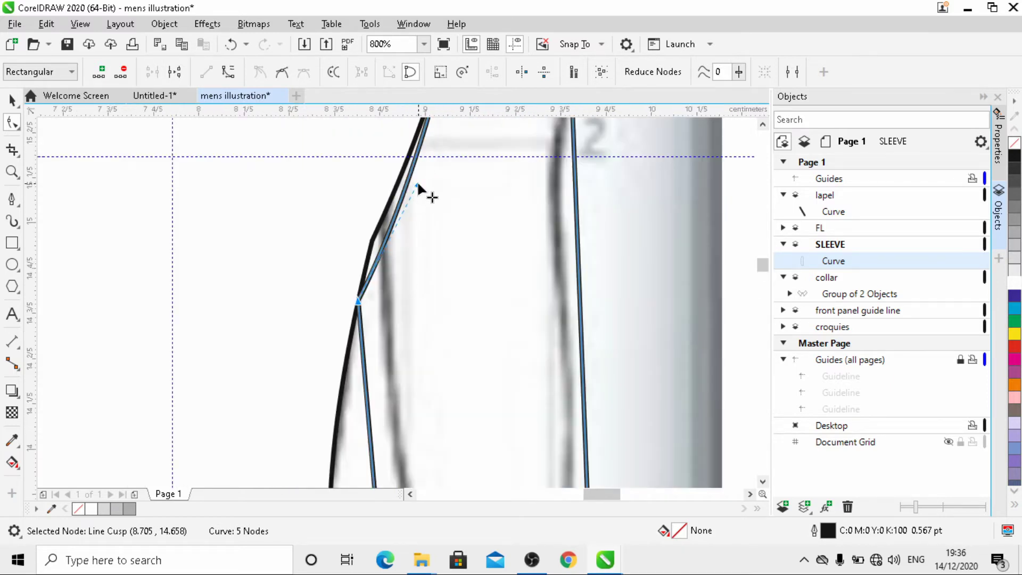
left_click_drag(416, 184, 322, 312)
scroll(328, 253, "down", 3)
scroll(373, 194, "up", 3)
scroll(475, 214, "down", 2)
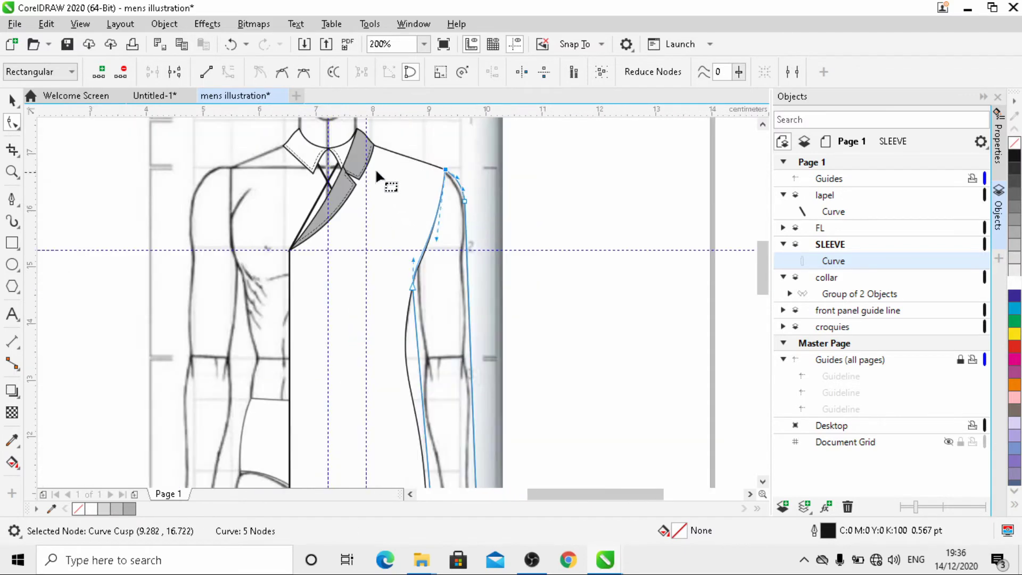
scroll(377, 172, "down", 1)
scroll(418, 259, "up", 1)
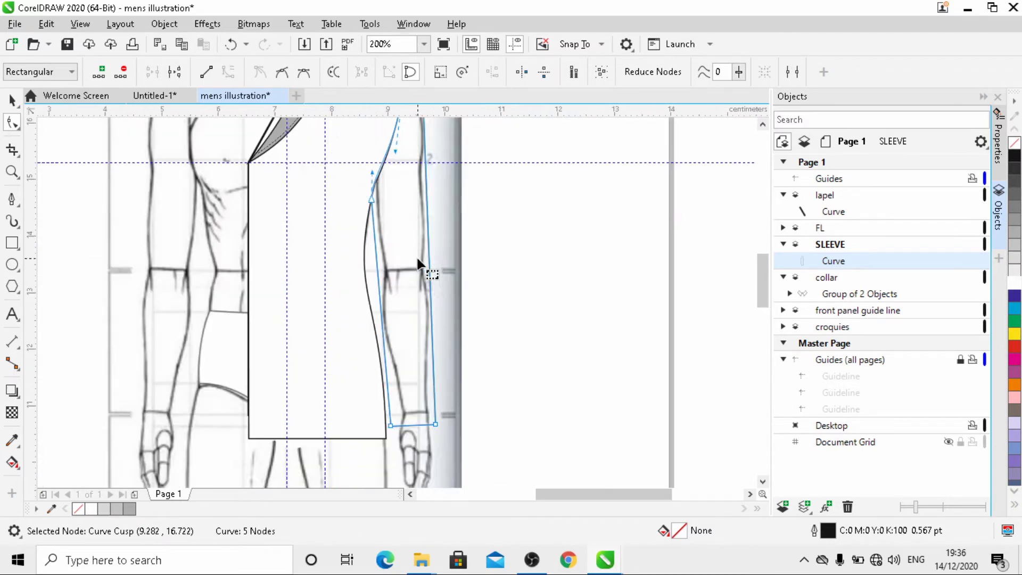
- Fill the closed sleeve shape with white (C0 M0 Y0 K0), covering the croquis's arm
left_click(1014, 271)
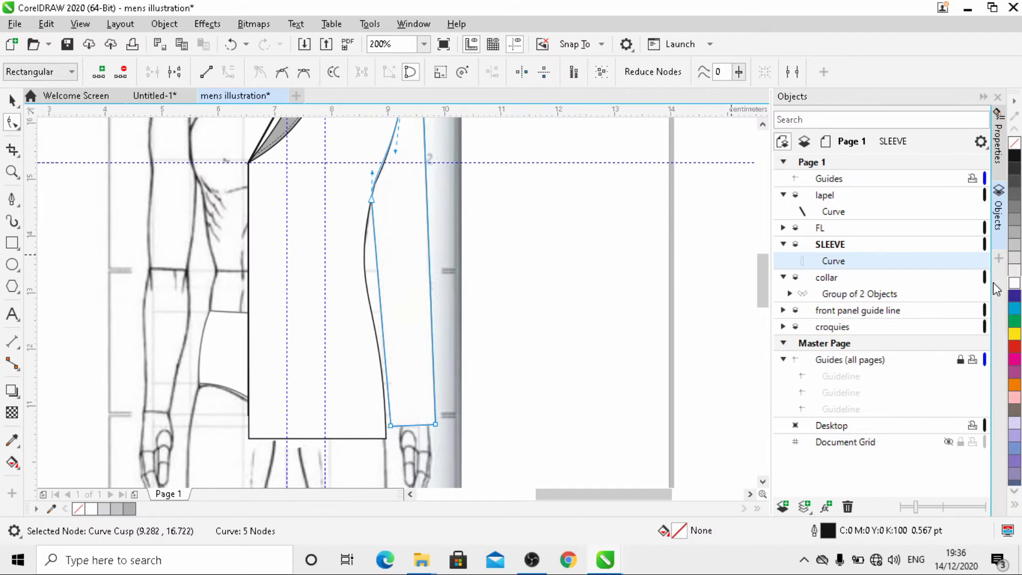
scroll(410, 216, "down", 2)
scroll(413, 217, "up", 3)
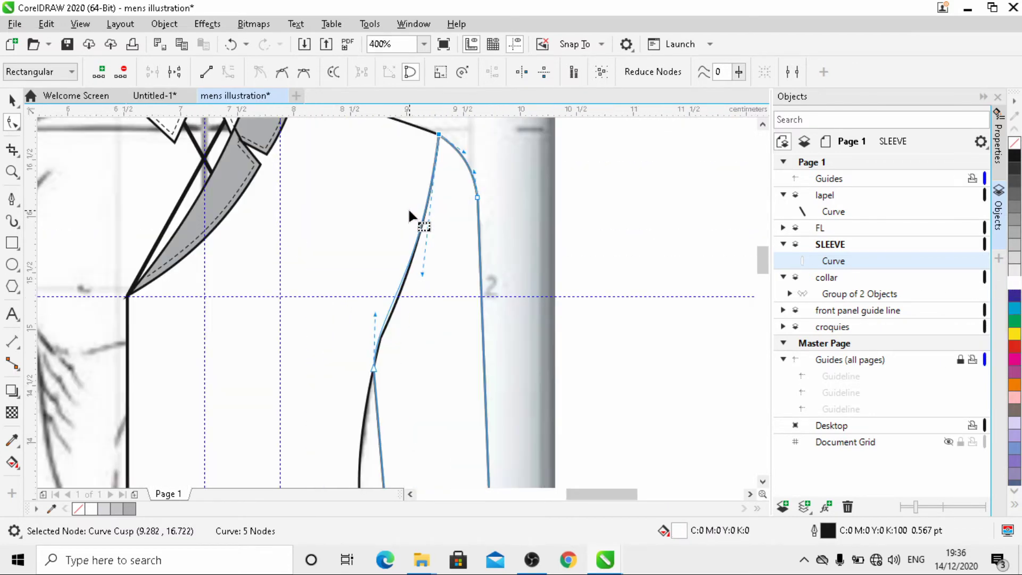
scroll(415, 210, "down", 2)
scroll(425, 342, "up", 1)
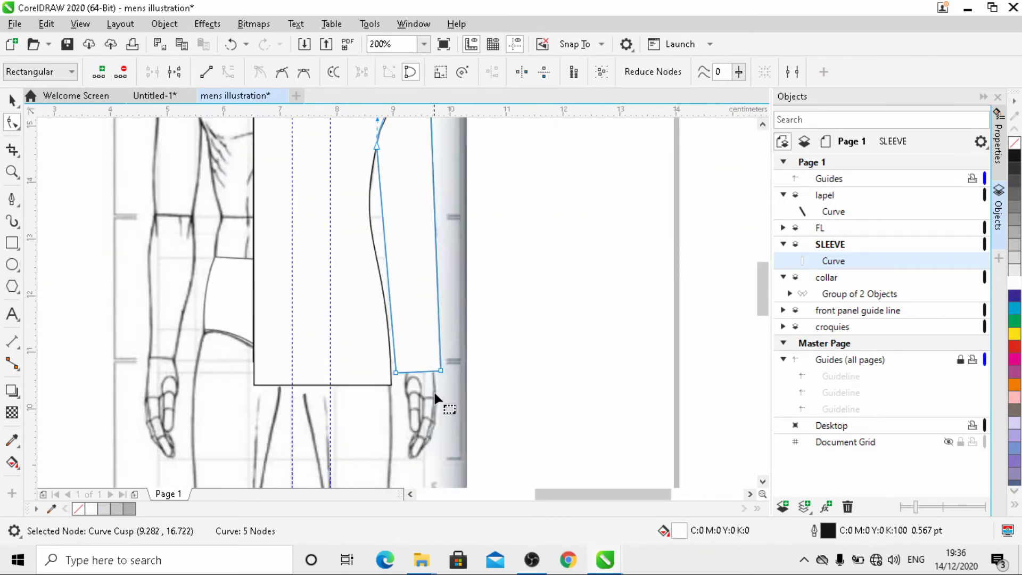
scroll(432, 376, "down", 1)
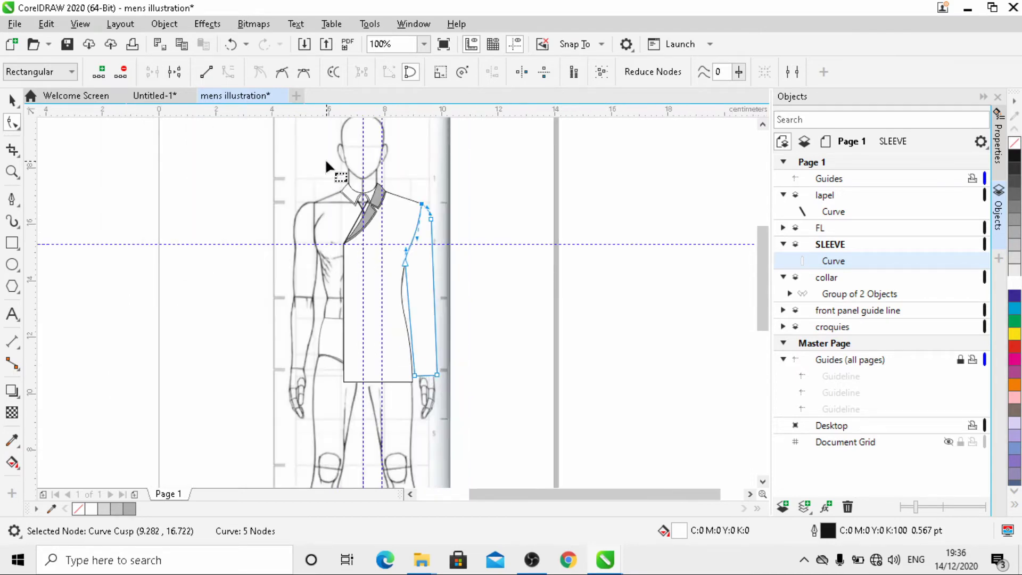
left_click(11, 99)
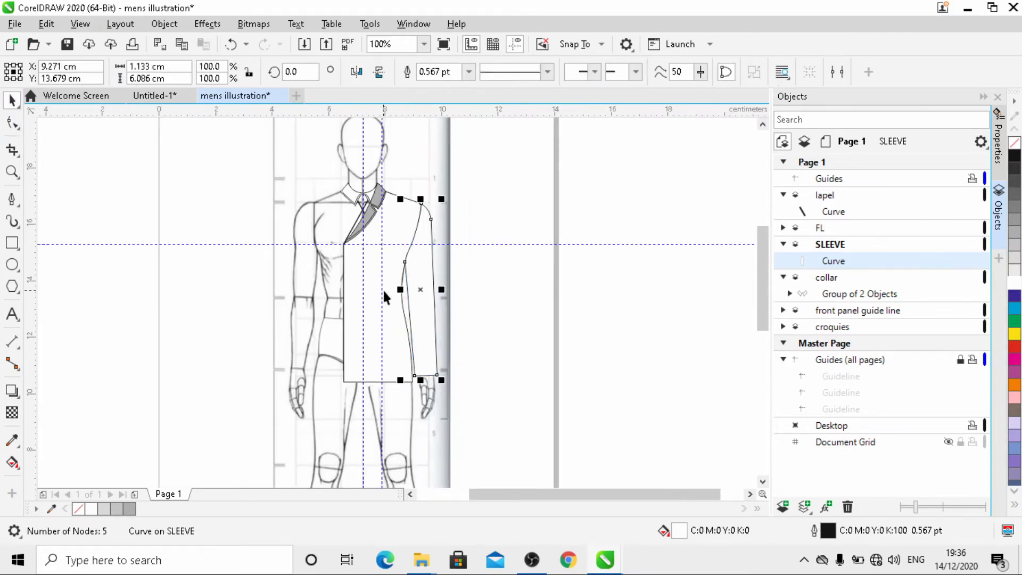
scroll(384, 296, "up", 1)
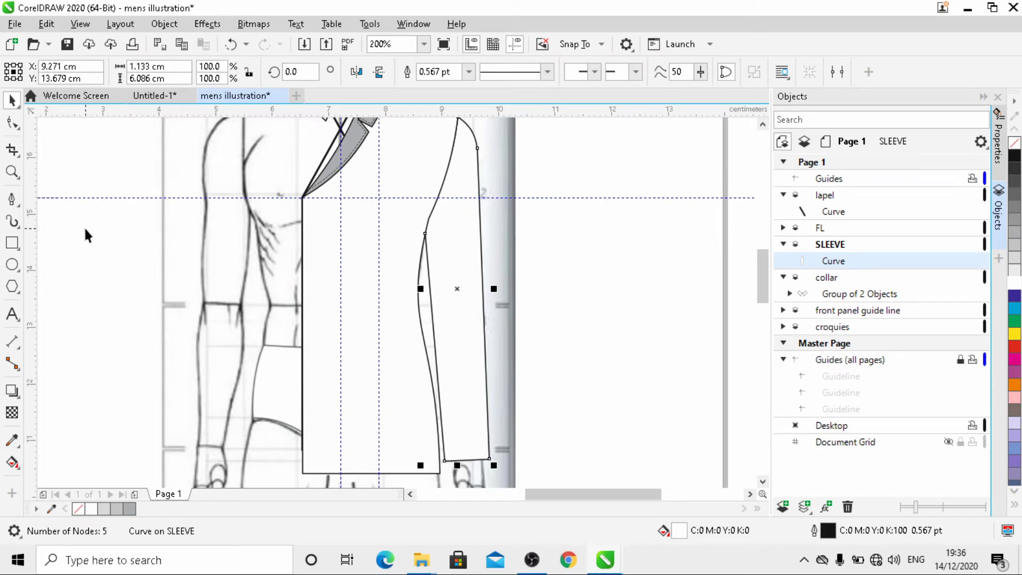
left_click(114, 213)
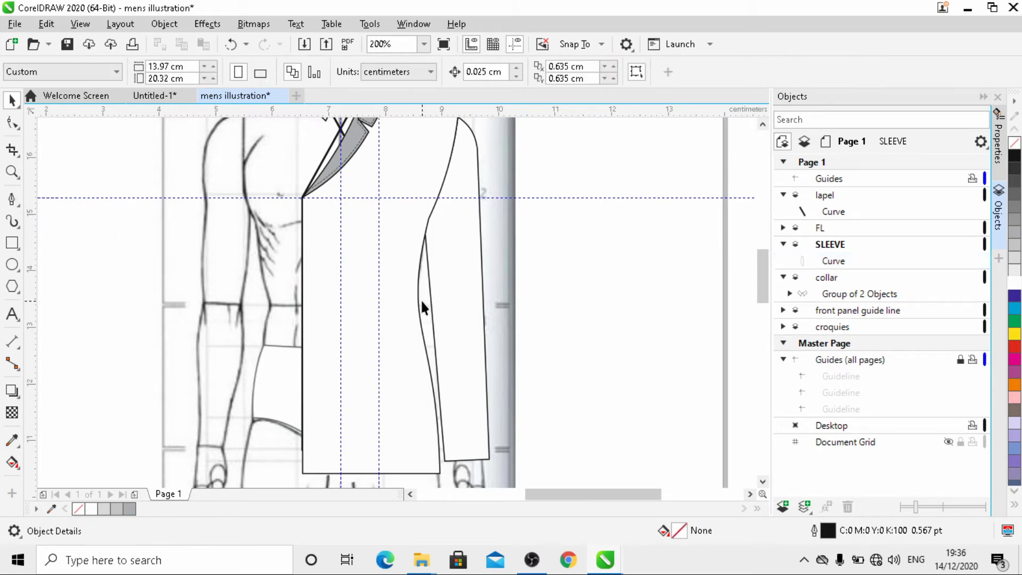
left_click(455, 288)
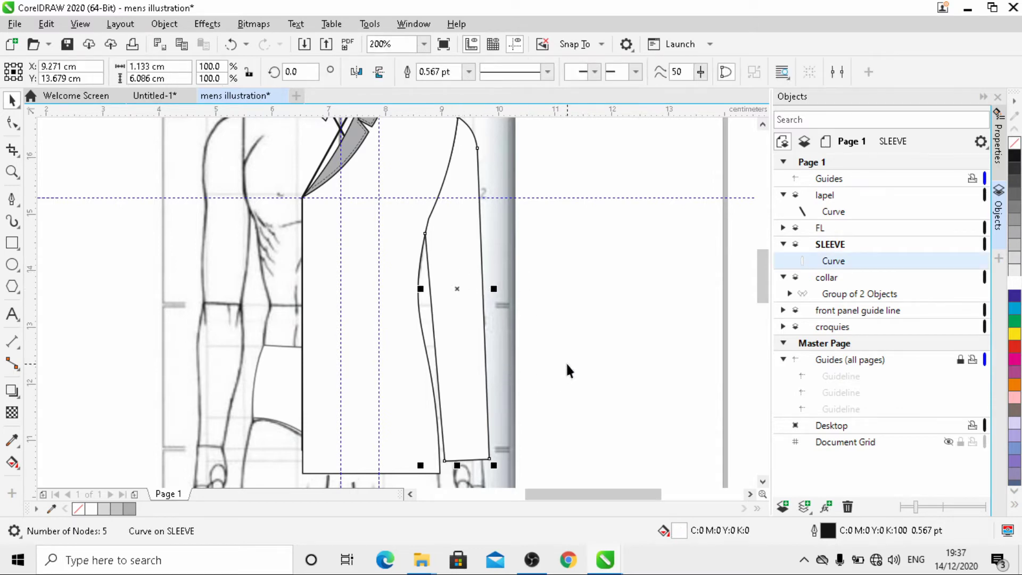
- Draw a straight line about 0.8 cm long with the Freehand tool across the sleeve, a little above the hem
left_click(19, 204)
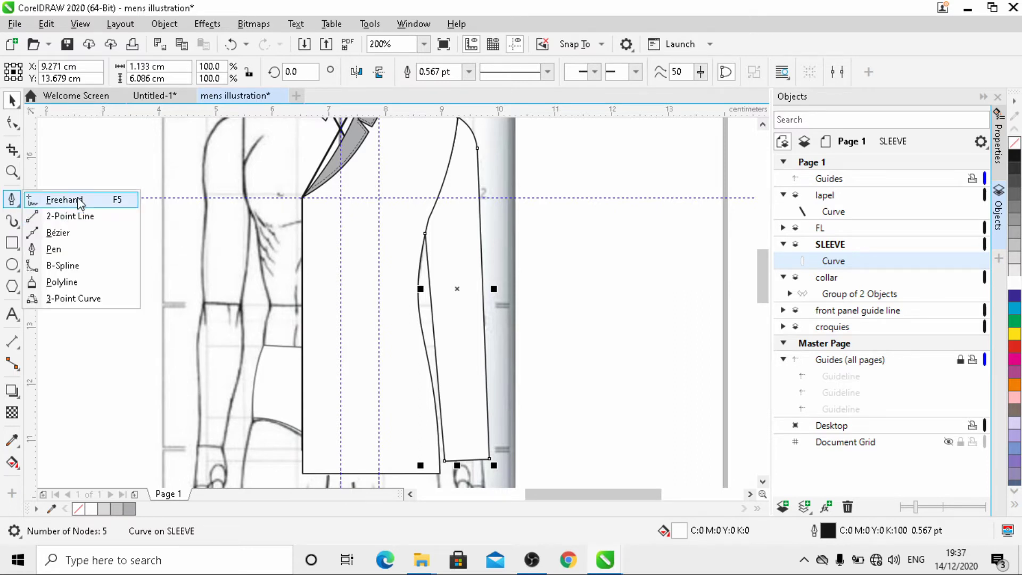
left_click(48, 198)
scroll(461, 464, "up", 3)
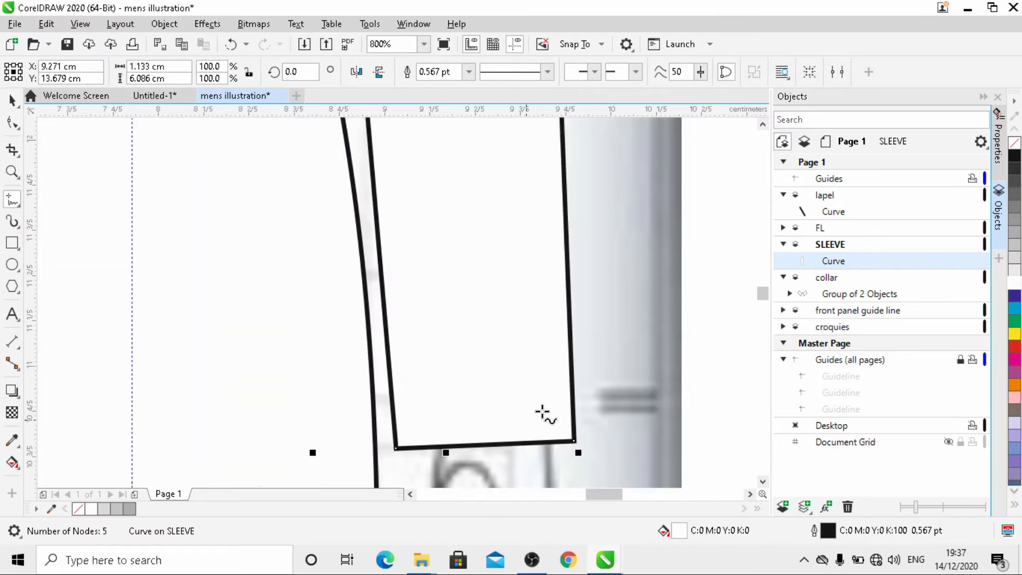
left_click(568, 376)
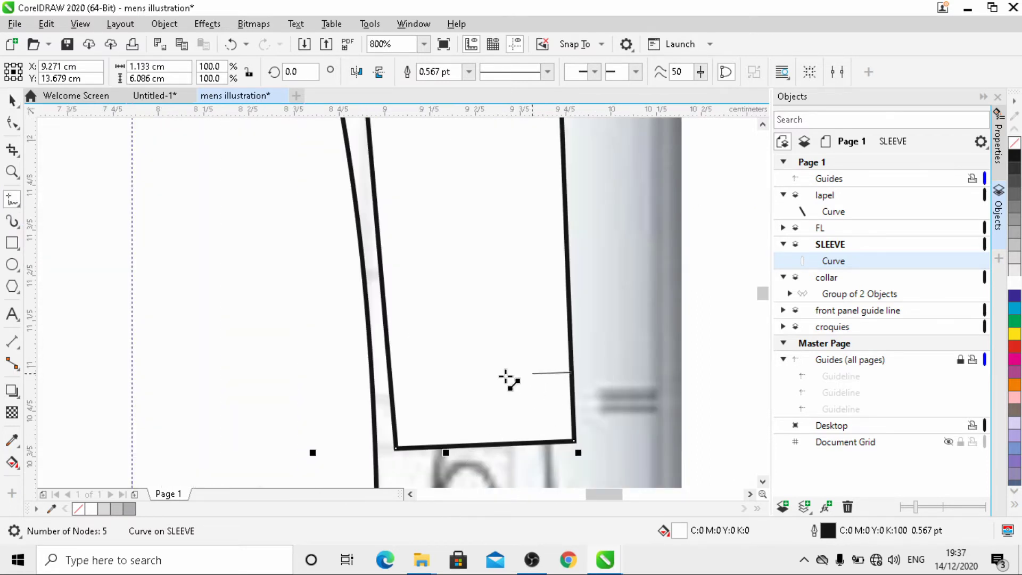
left_click(391, 387)
- Adjust both end nodes of the cuff line so they sit on the sleeve's edges and the line runs nearly parallel to the hem
left_click(12, 122)
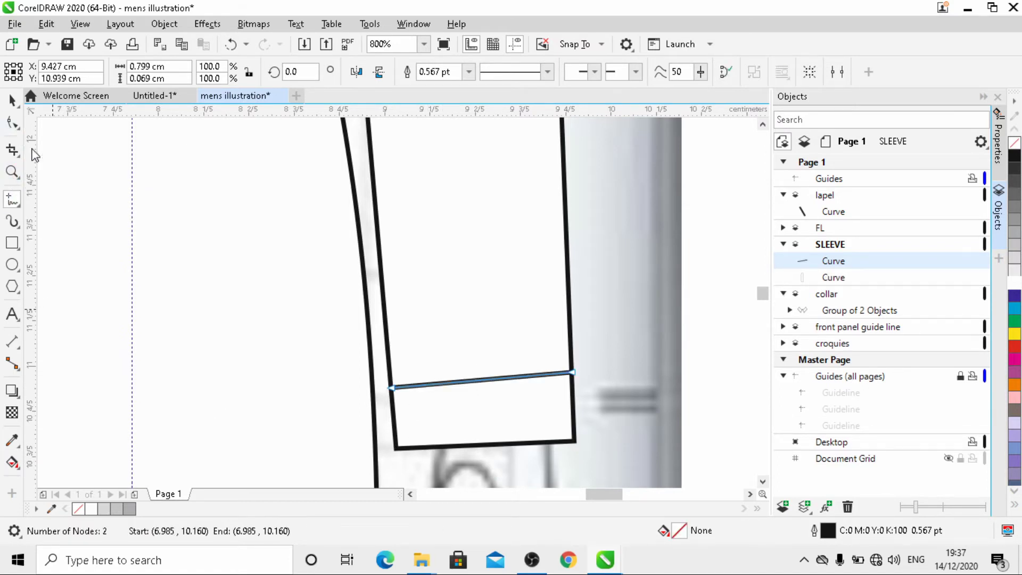
scroll(365, 410, "up", 1)
scroll(349, 360, "down", 1)
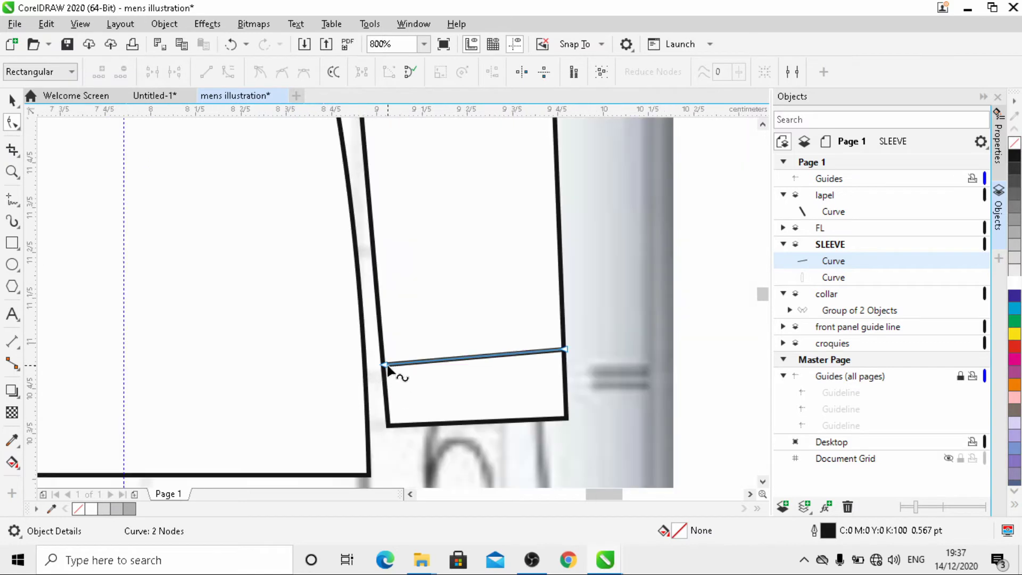
left_click_drag(383, 365, 382, 356)
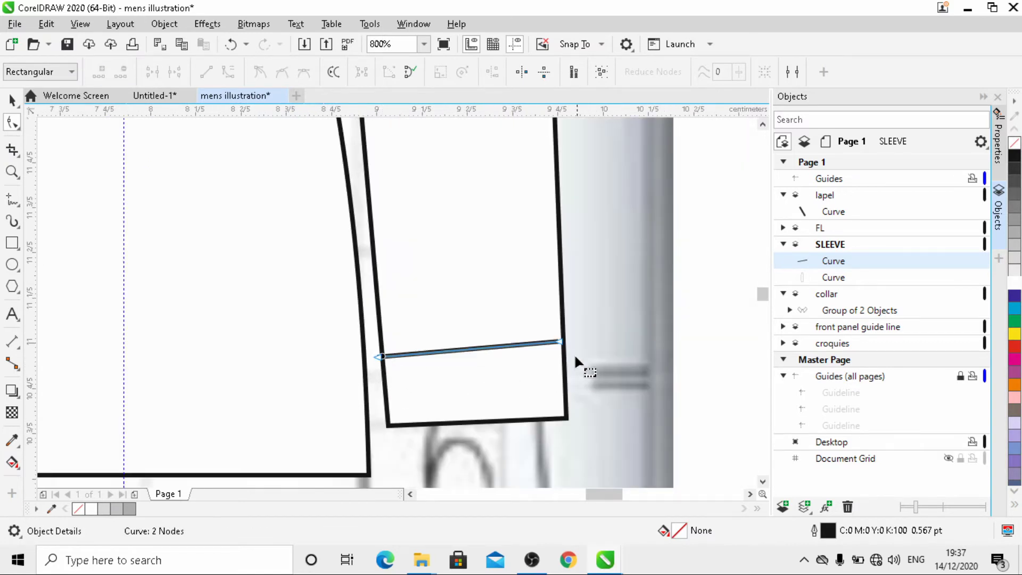
left_click_drag(561, 343, 563, 351)
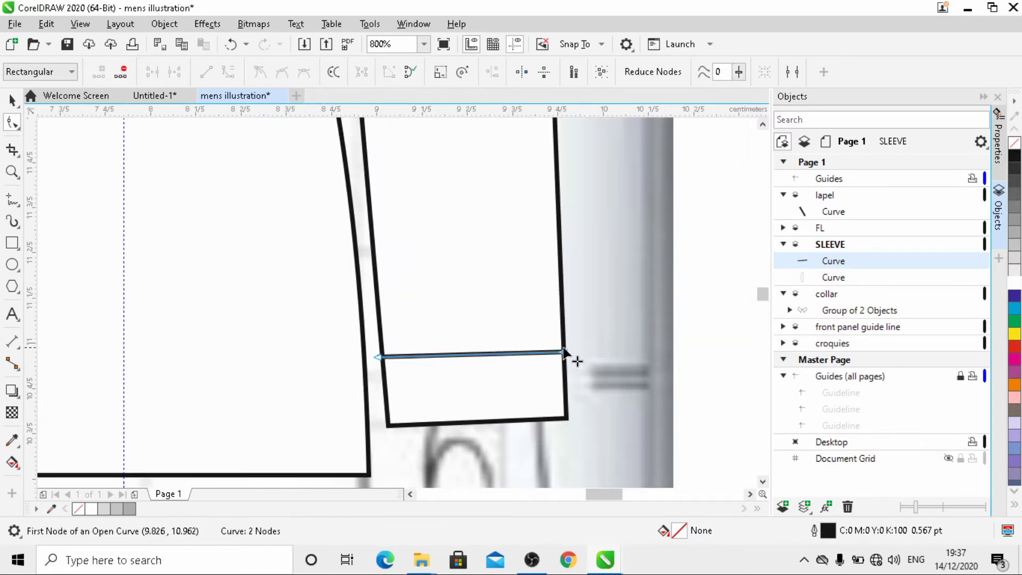
left_click_drag(385, 364, 382, 365)
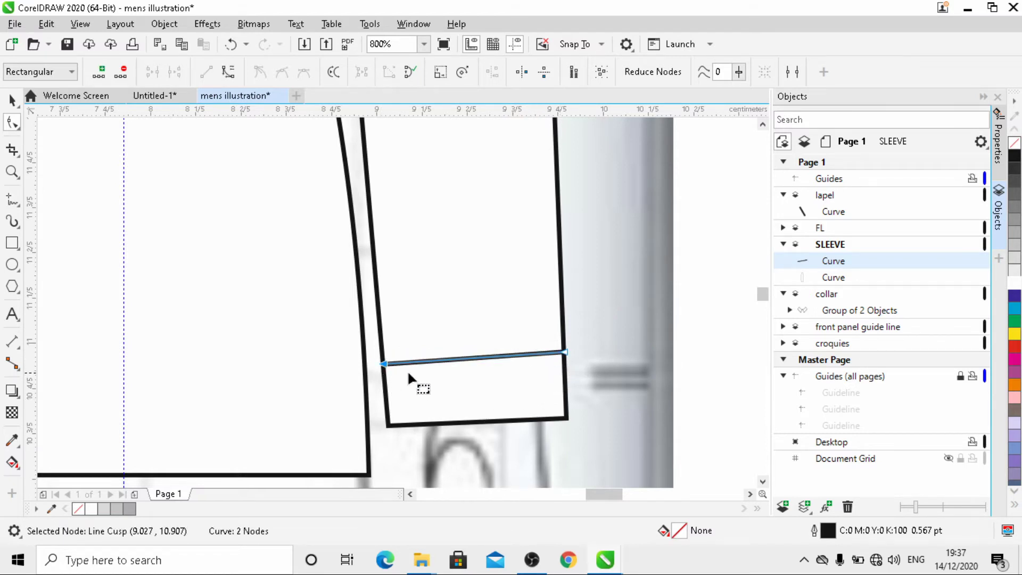
left_click(386, 366)
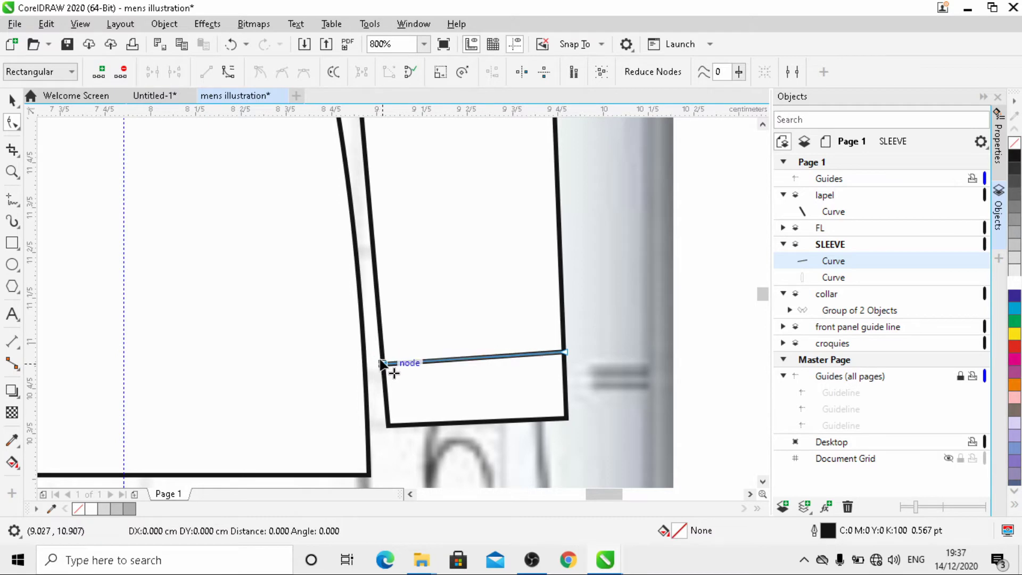
left_click_drag(563, 352, 564, 358)
scroll(563, 358, "down", 3)
scroll(347, 349, "up", 1)
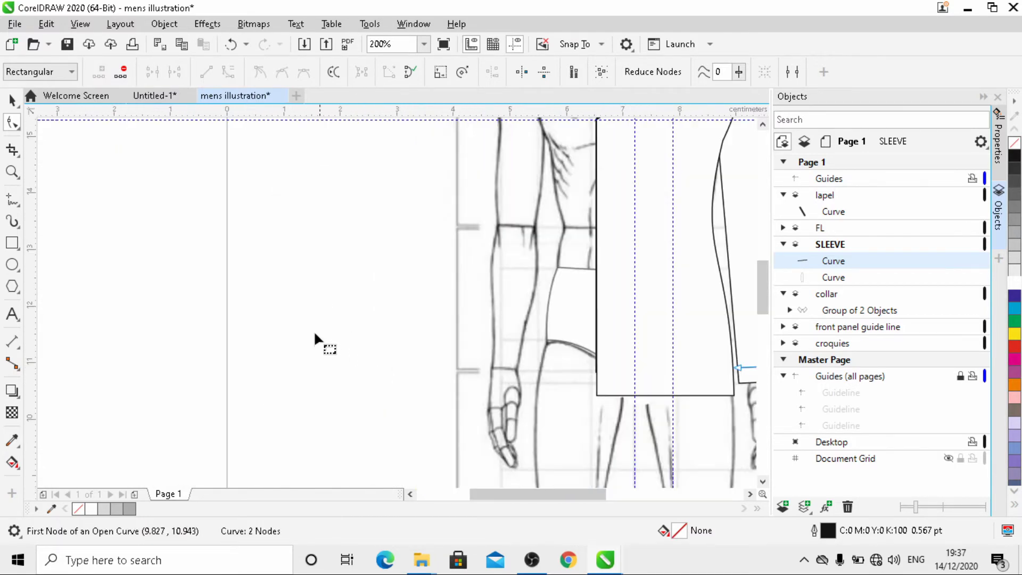
- Change the cuff line's style from solid to a dashed stitch line
scroll(266, 313, "down", 2)
scroll(372, 310, "up", 2)
scroll(373, 310, "down", 1)
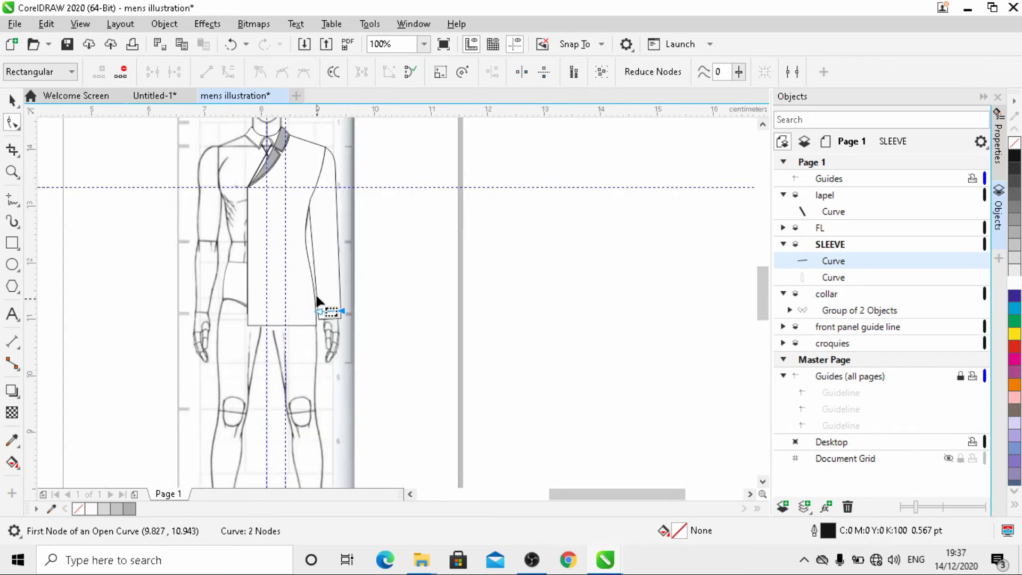
scroll(315, 300, "up", 1)
scroll(316, 305, "up", 1)
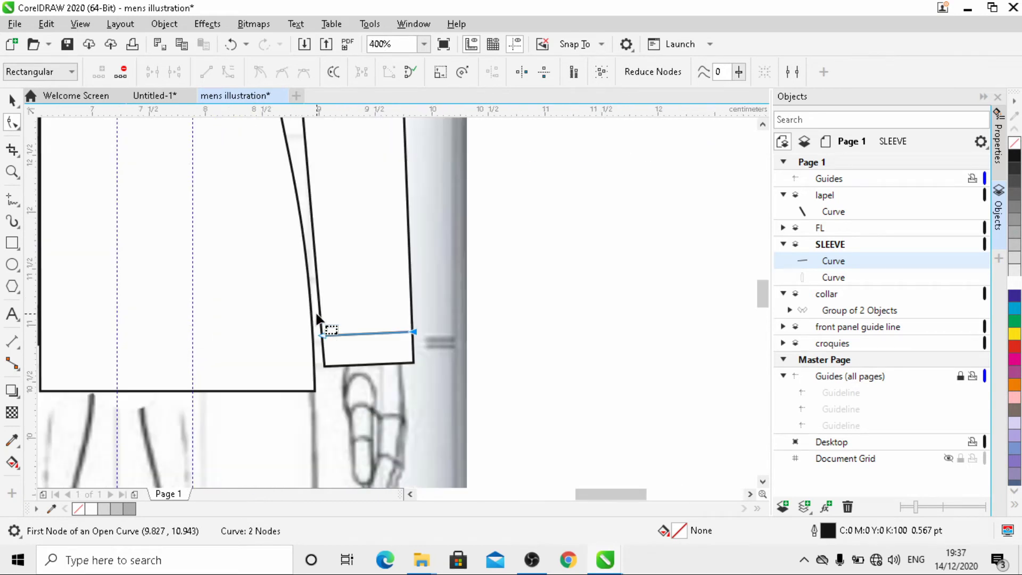
left_click(12, 99)
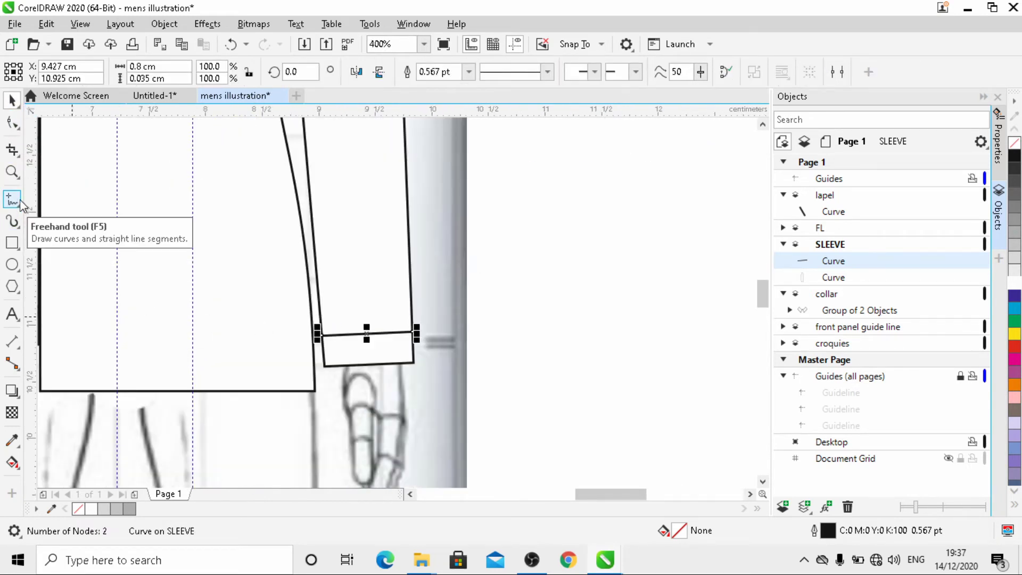
left_click(548, 71)
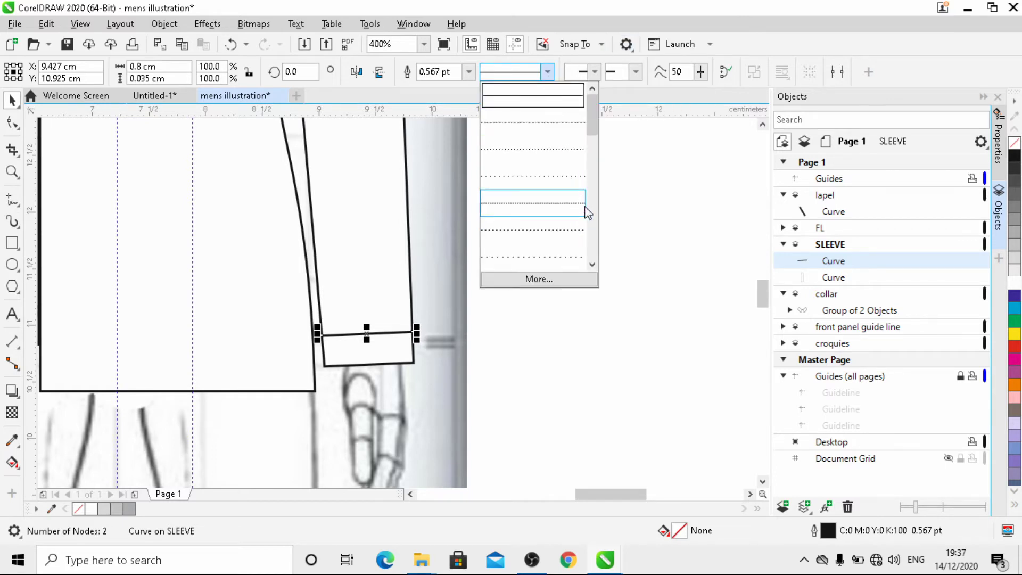
left_click_drag(597, 130, 595, 179)
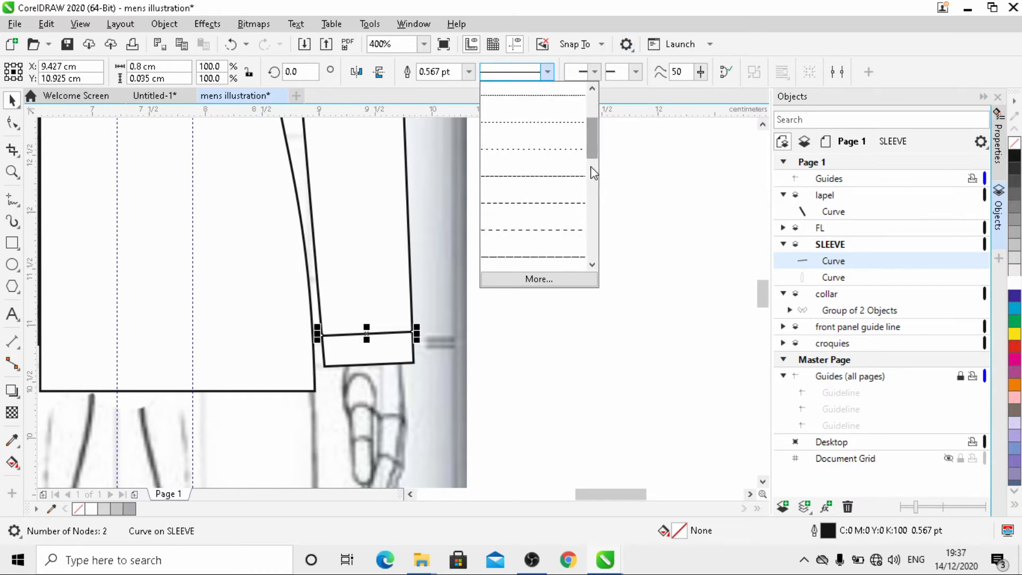
left_click(559, 208)
scroll(571, 279, "down", 2)
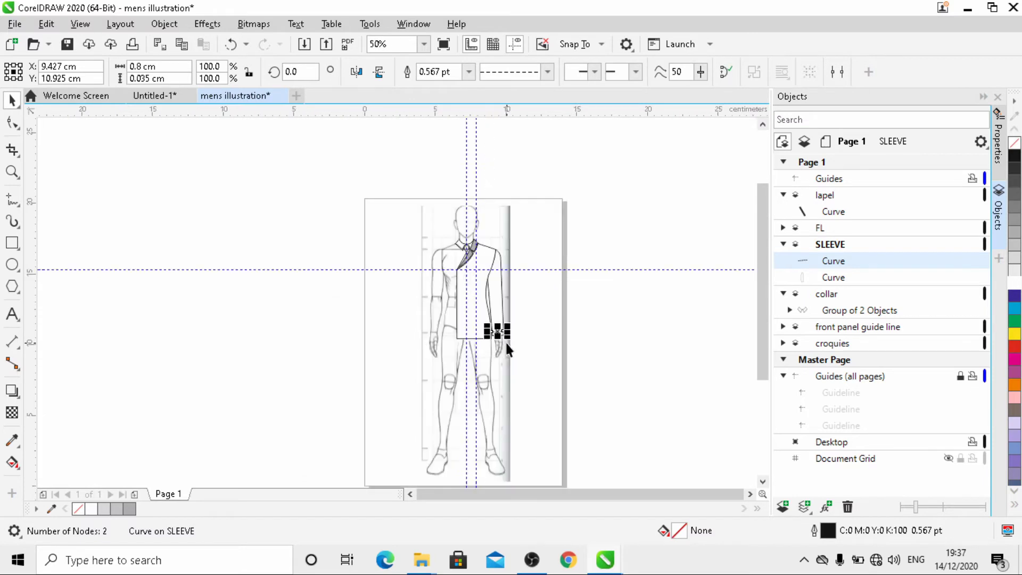
- Group the white sleeve shape on SLEEVE with its dashed cuff stitch line
scroll(504, 340, "up", 2)
left_click(592, 267)
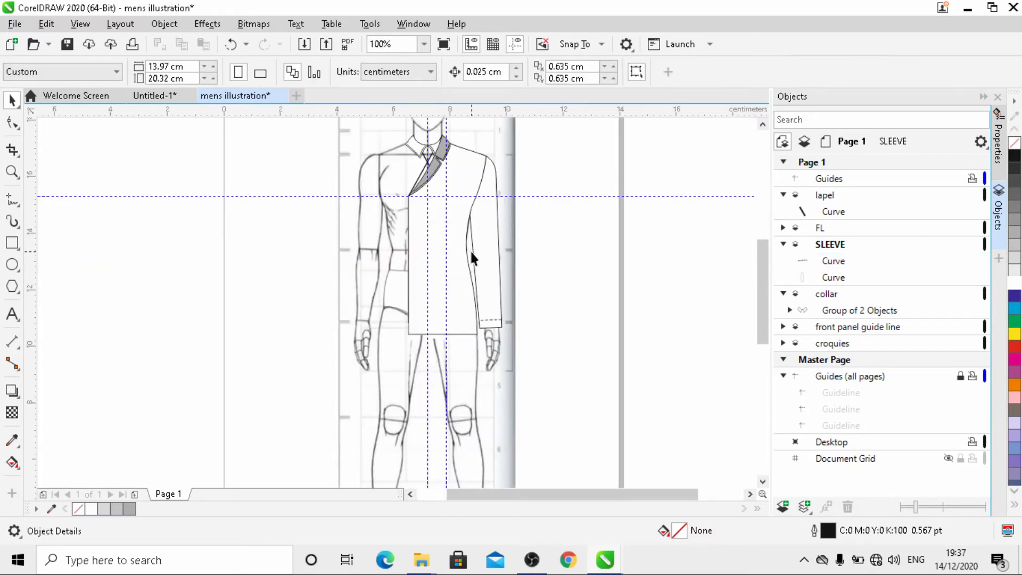
scroll(470, 249, "up", 2)
scroll(403, 277, "down", 2)
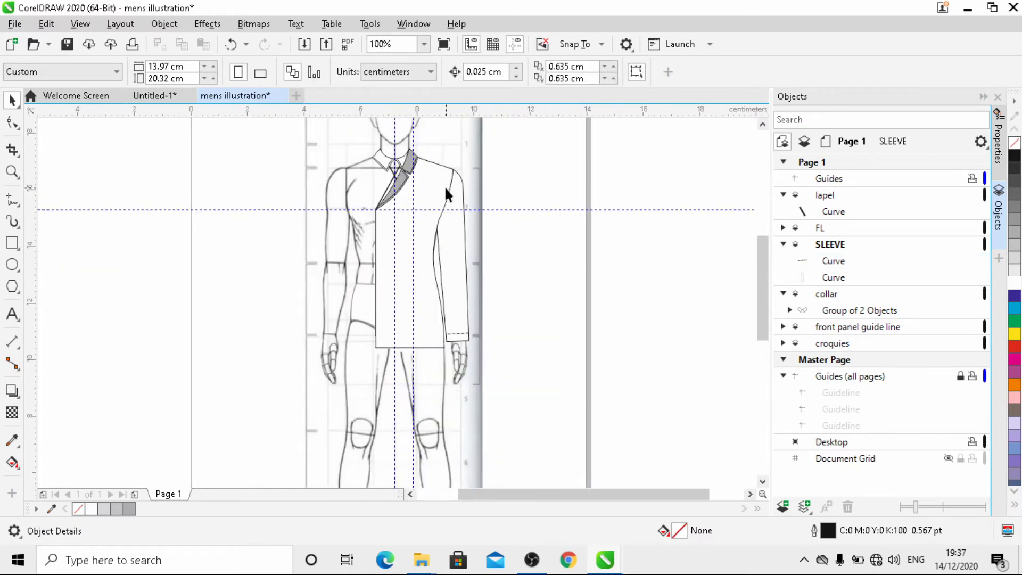
scroll(445, 187, "up", 2)
scroll(445, 187, "down", 2)
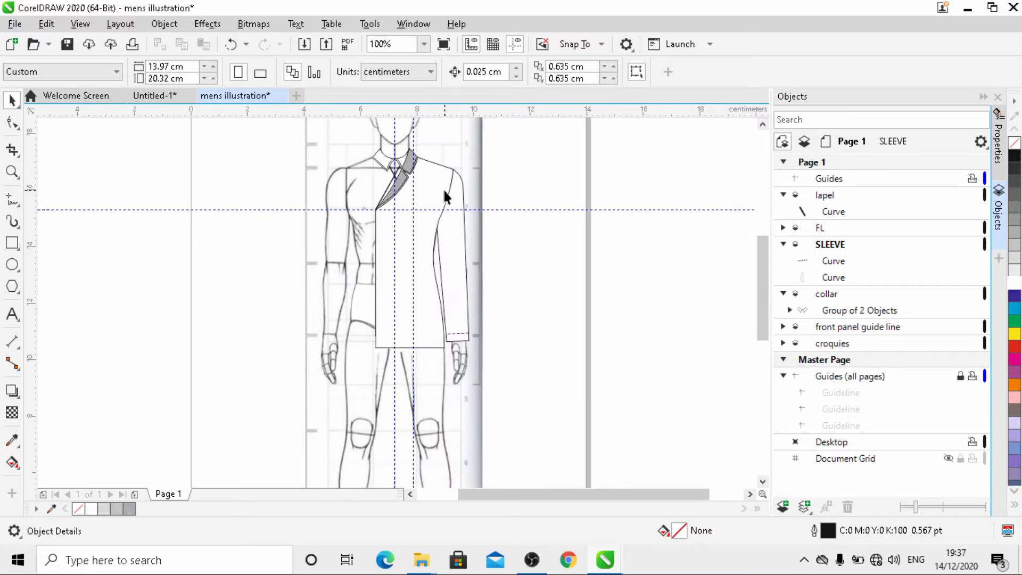
left_click(457, 282)
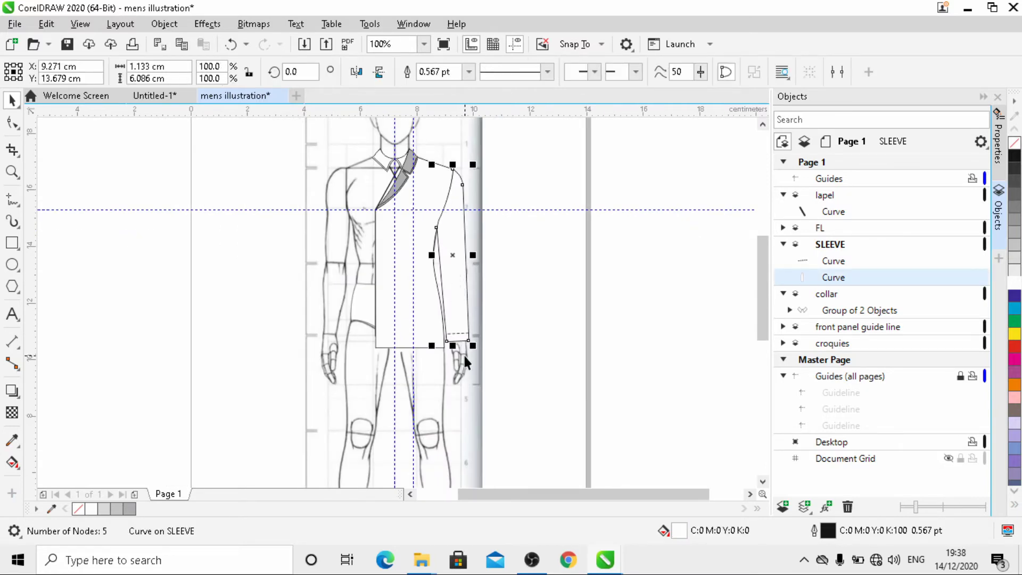
scroll(463, 353, "up", 2)
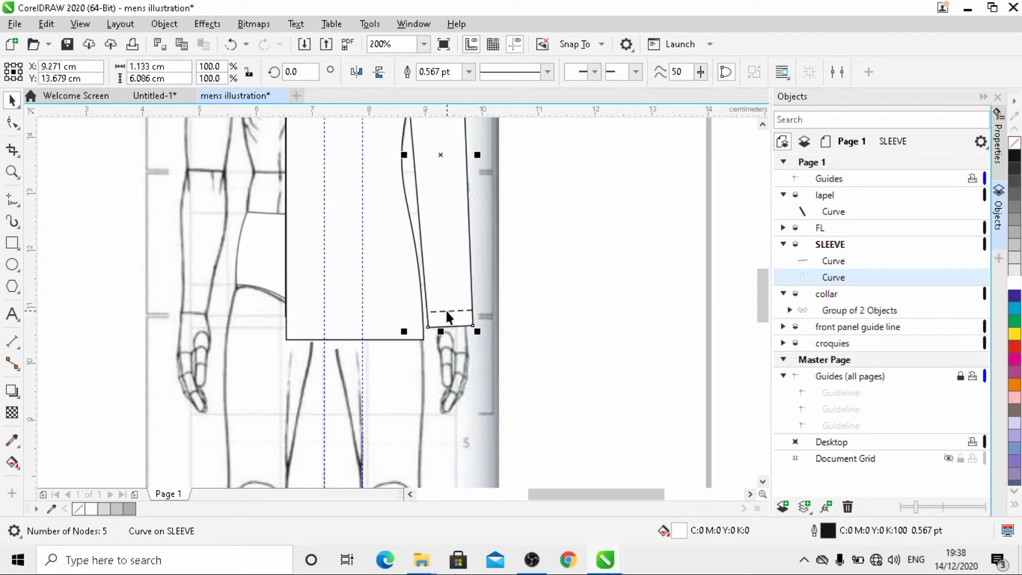
left_click(446, 312, "shift")
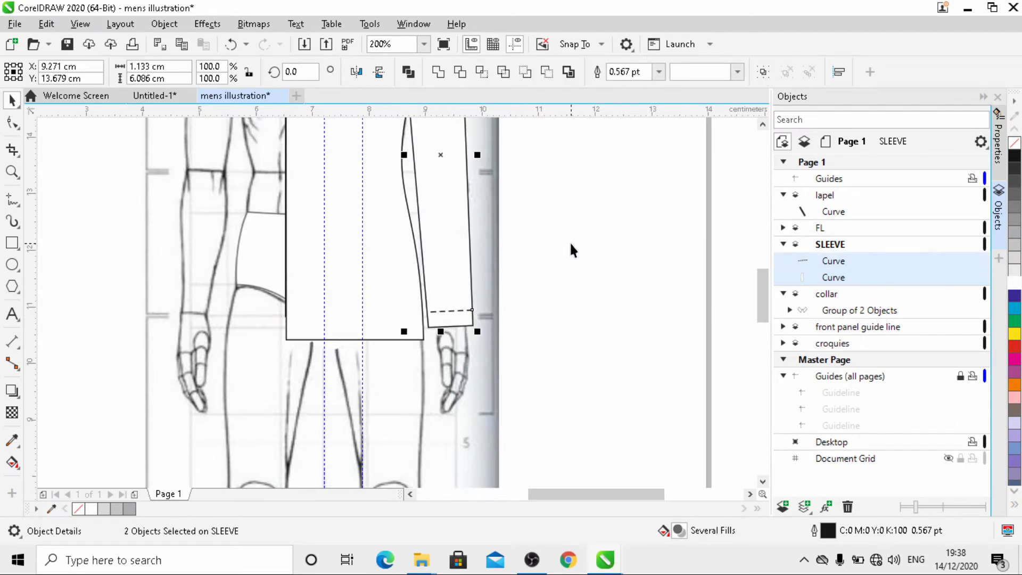
left_click(763, 73)
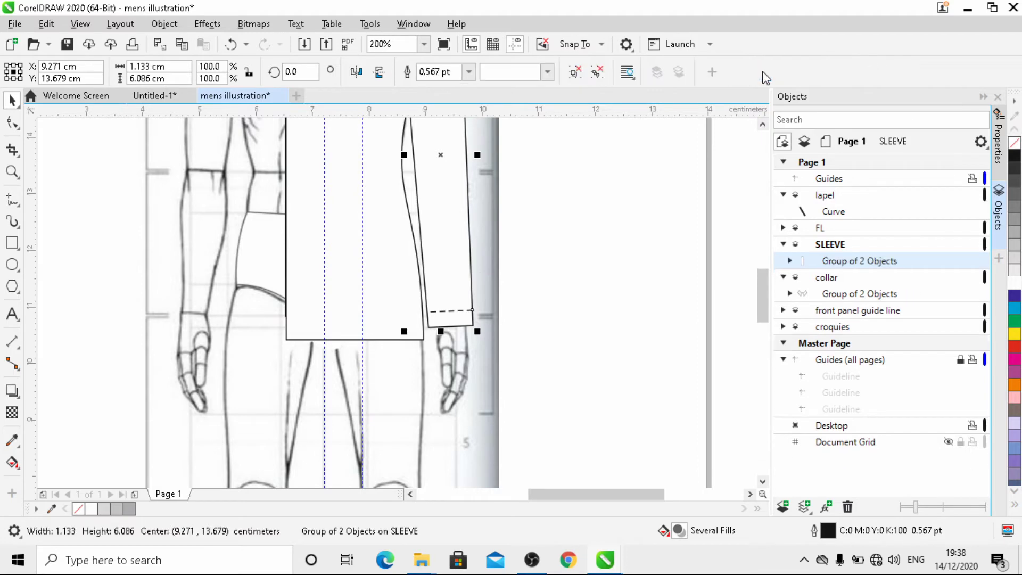
- Examine the shoulder point where the sleeve's armhole line and outer curve meet the jacket's front panel
scroll(409, 401, "down", 2)
scroll(411, 196, "up", 8)
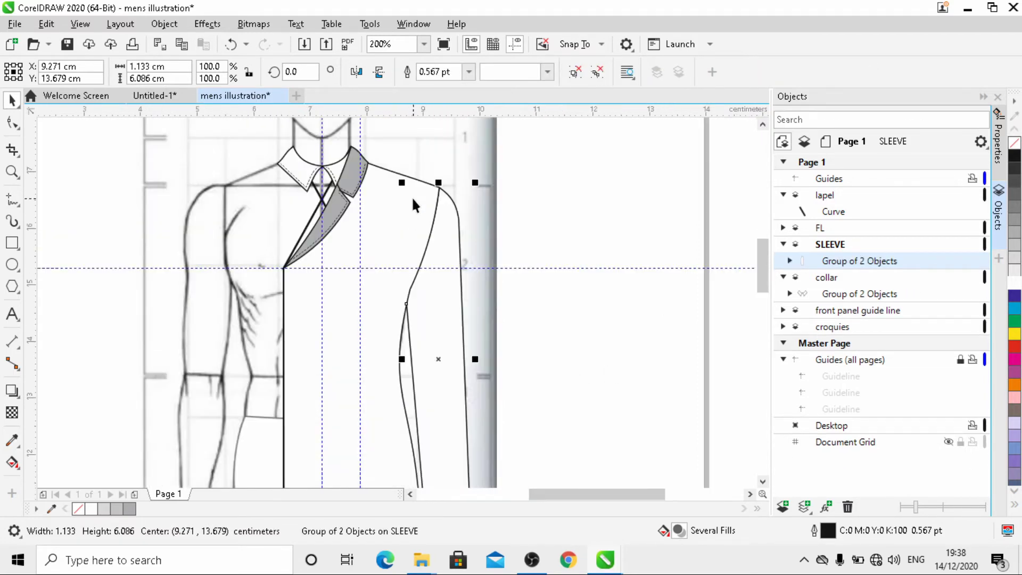
scroll(459, 168, "up", 2)
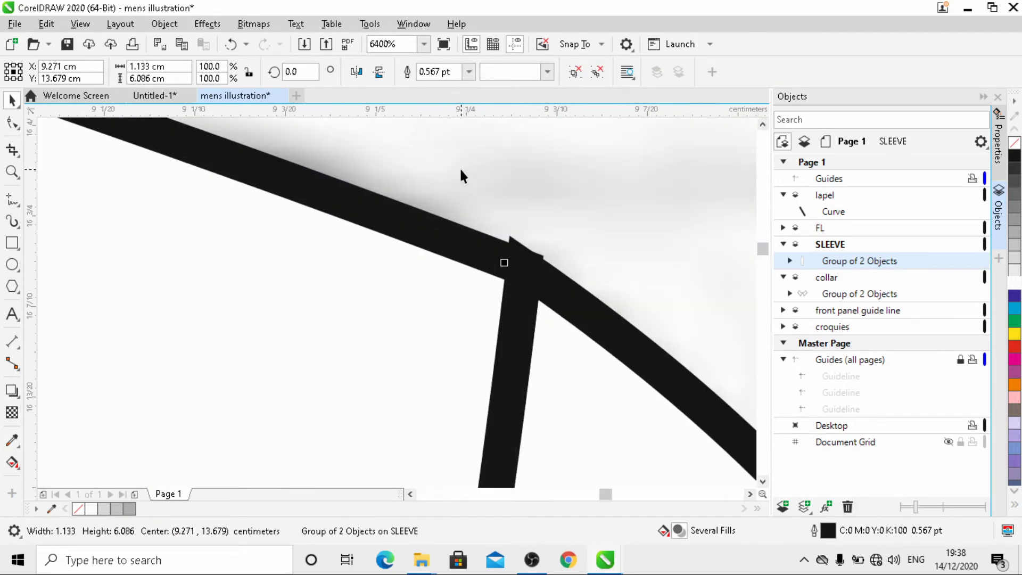
scroll(459, 168, "down", 2)
left_click(12, 122)
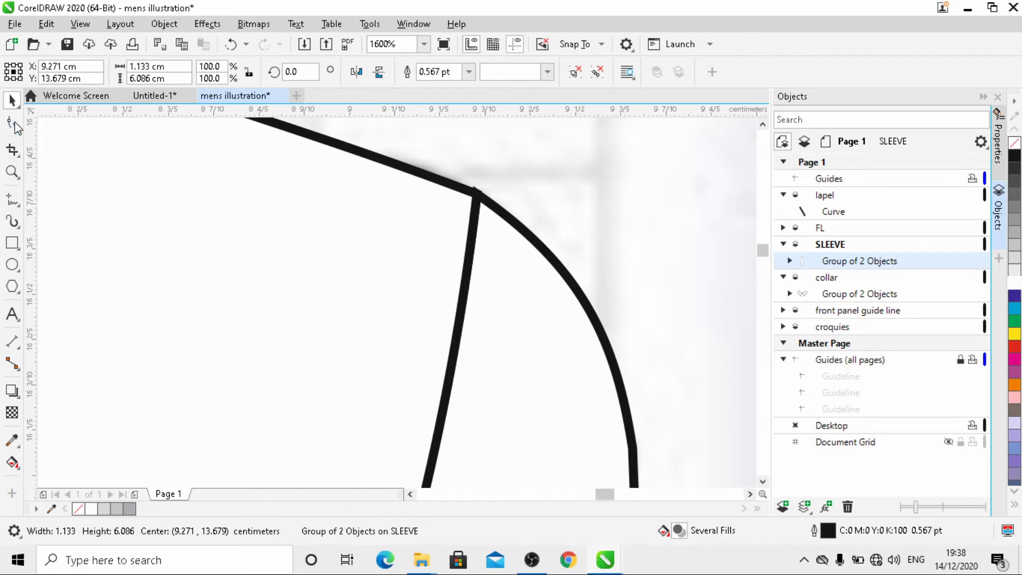
left_click(500, 216)
scroll(492, 209, "down", 2)
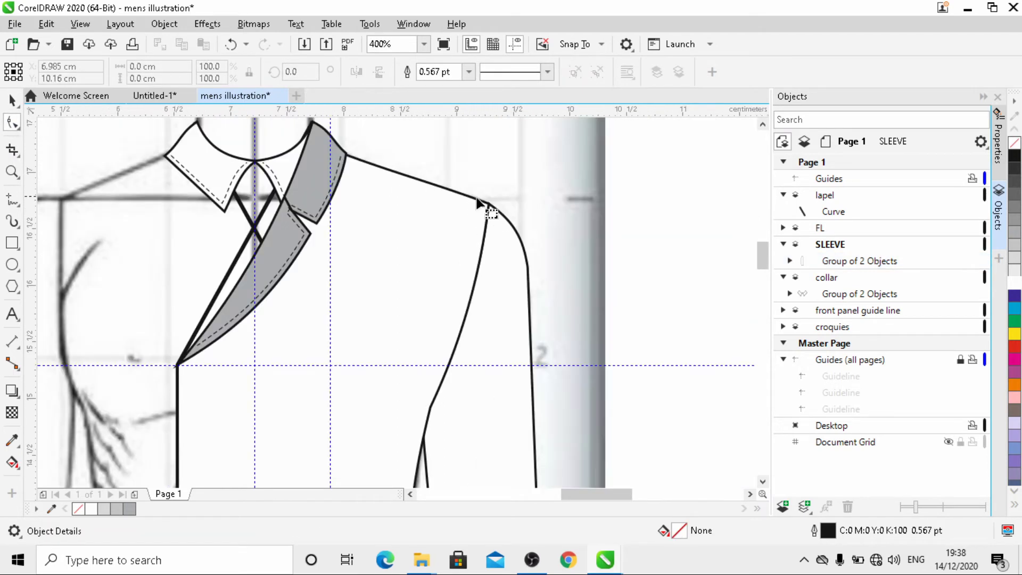
scroll(487, 210, "up", 4)
scroll(449, 215, "down", 6)
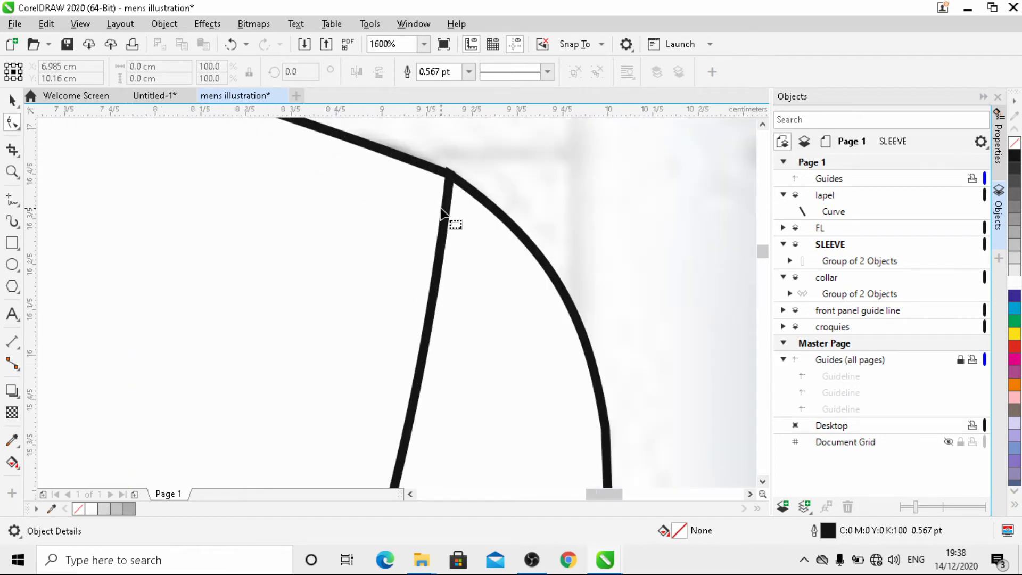
scroll(568, 274, "down", 6)
key("space")
- Try placing a copy of the grey front panel and sleeve groups beside the croquis
left_click(538, 264)
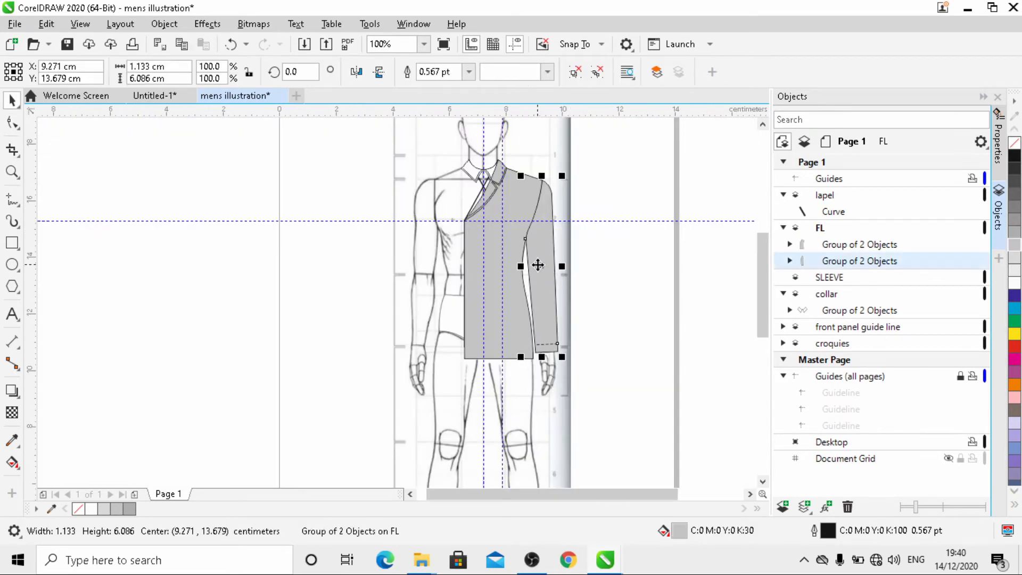
left_click(491, 256, "shift")
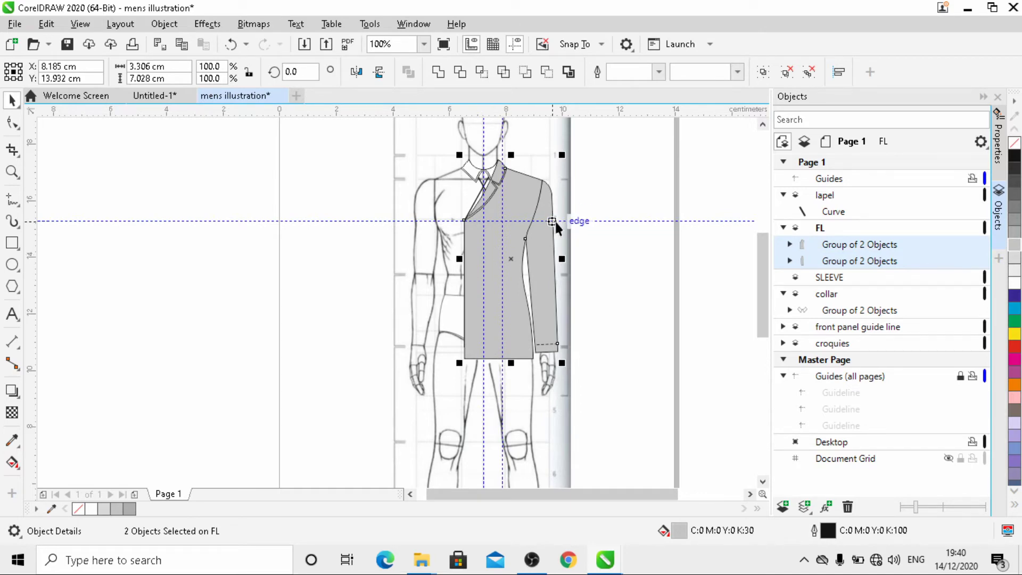
left_click_drag(505, 242, 628, 242)
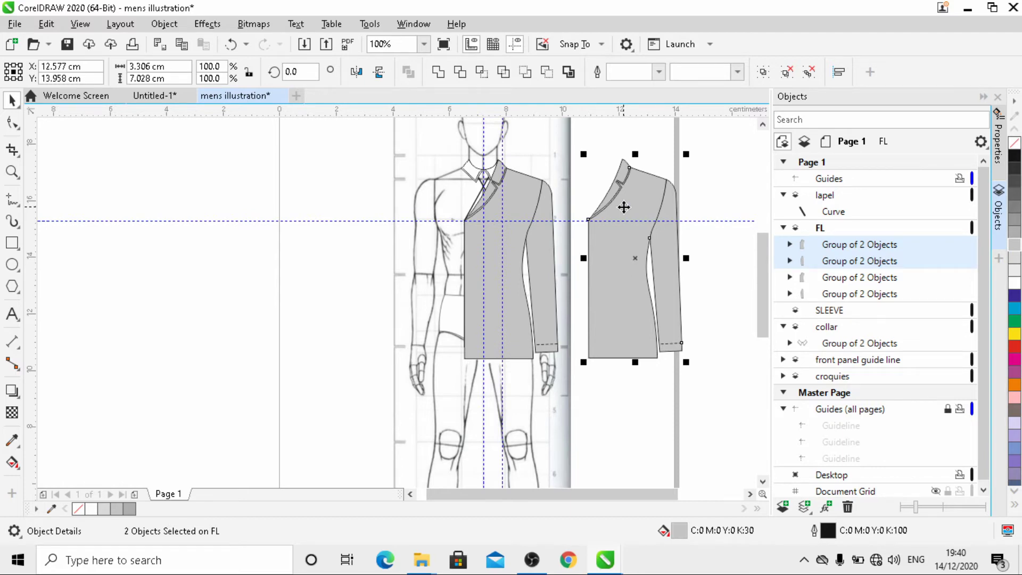
key("ctrl+z")
- Draw a button circle about 0.5 cm across with the Ellipse tool on the front panel, just below the lapel
scroll(506, 269, "up", 2)
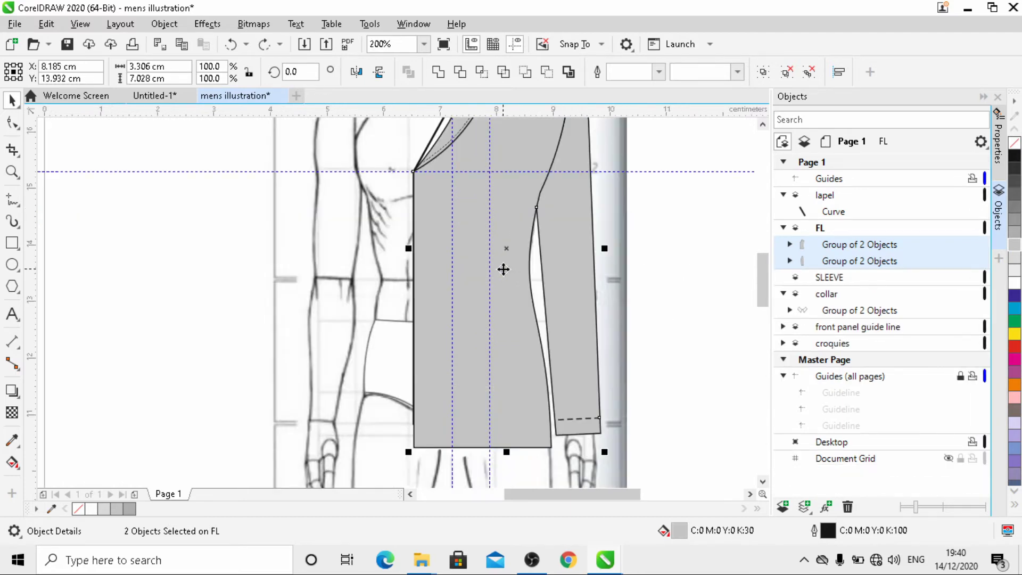
scroll(503, 269, "down", 2)
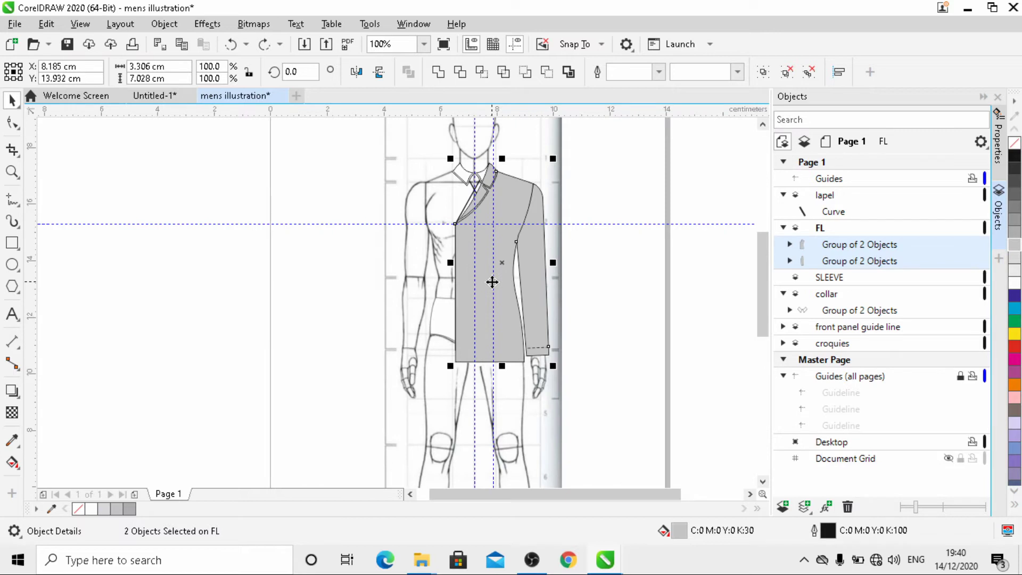
scroll(482, 243, "up", 2)
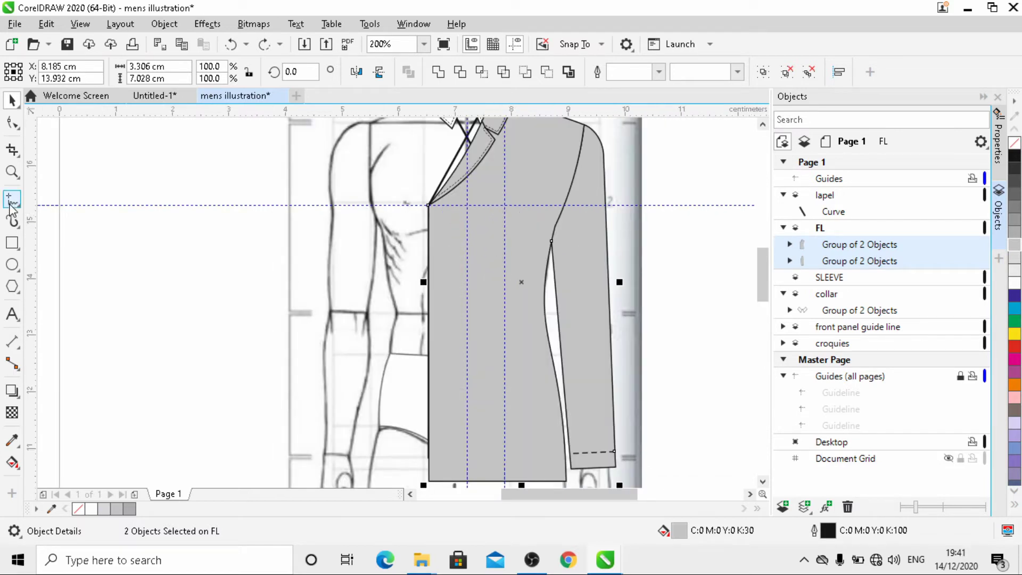
left_click(17, 264)
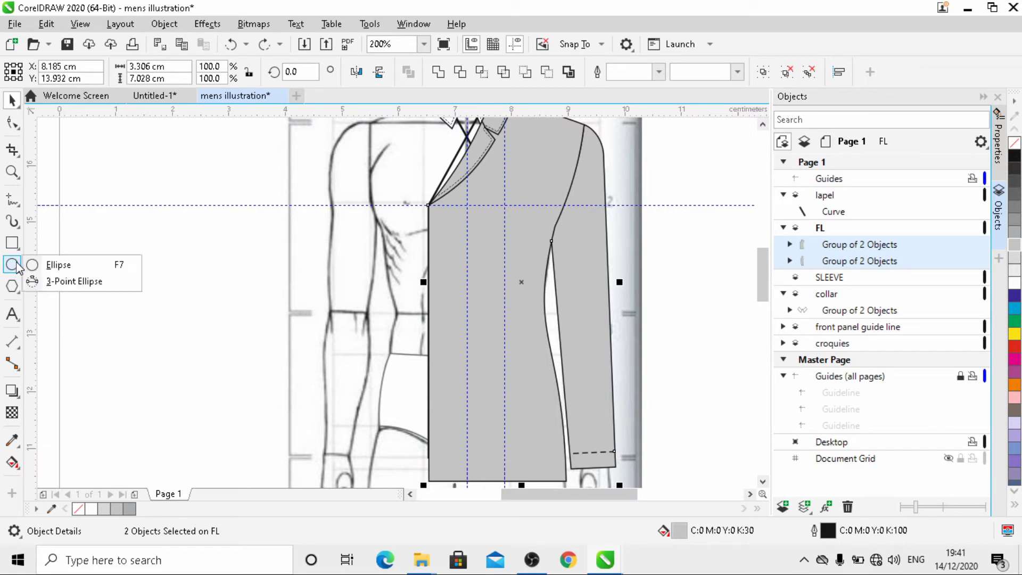
left_click(58, 264)
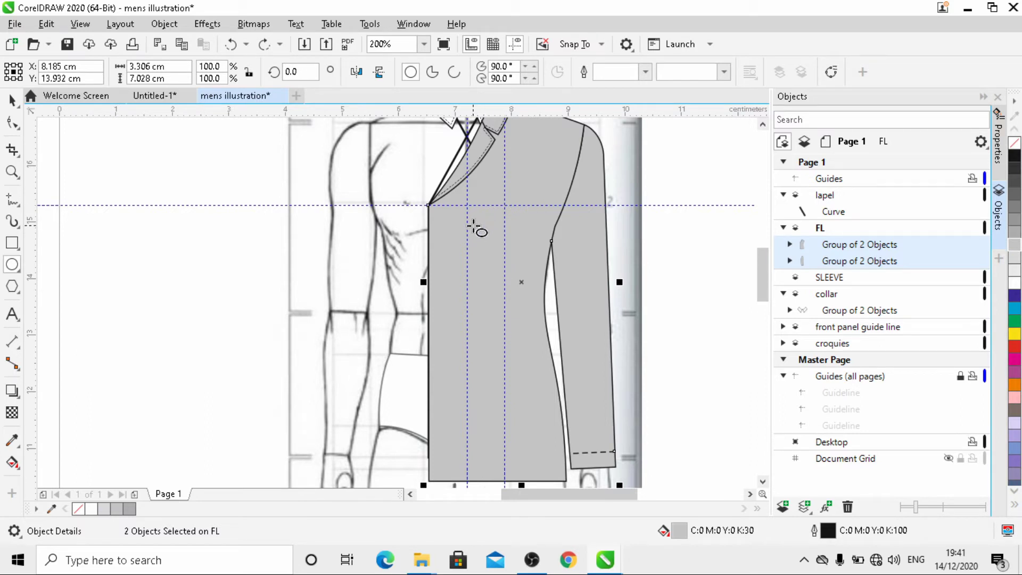
left_click_drag(477, 229, 491, 243)
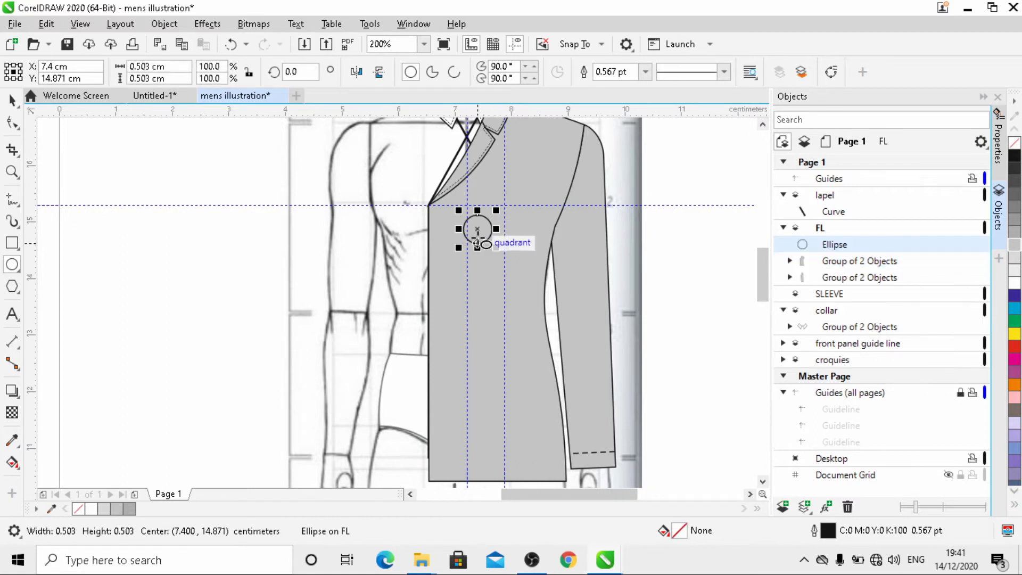
- Move the button circle between the two vertical guidelines and shrink it proportionally to about 0.37 cm across
scroll(478, 238, "up", 2)
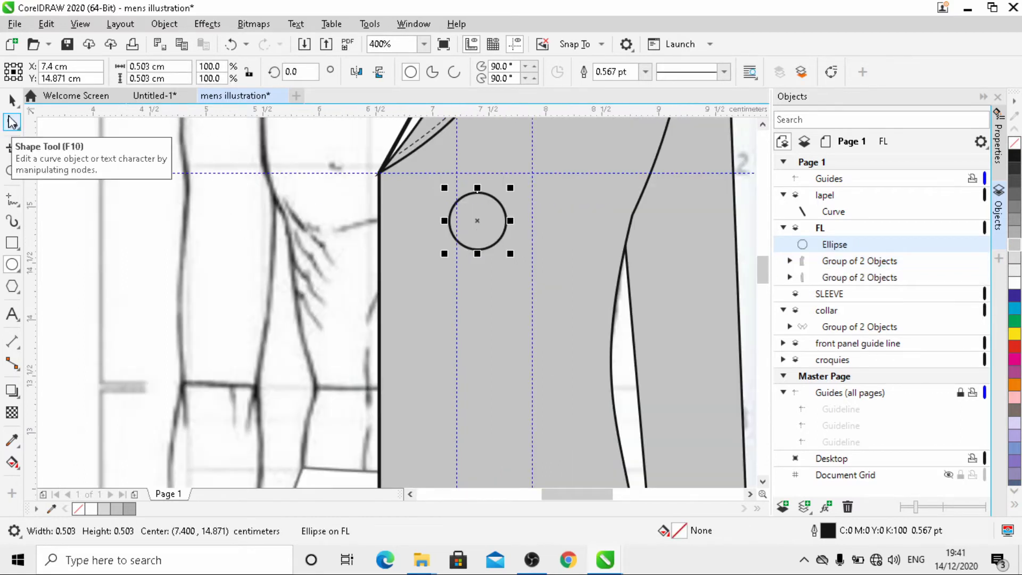
left_click(11, 100)
left_click_drag(477, 221, 496, 227)
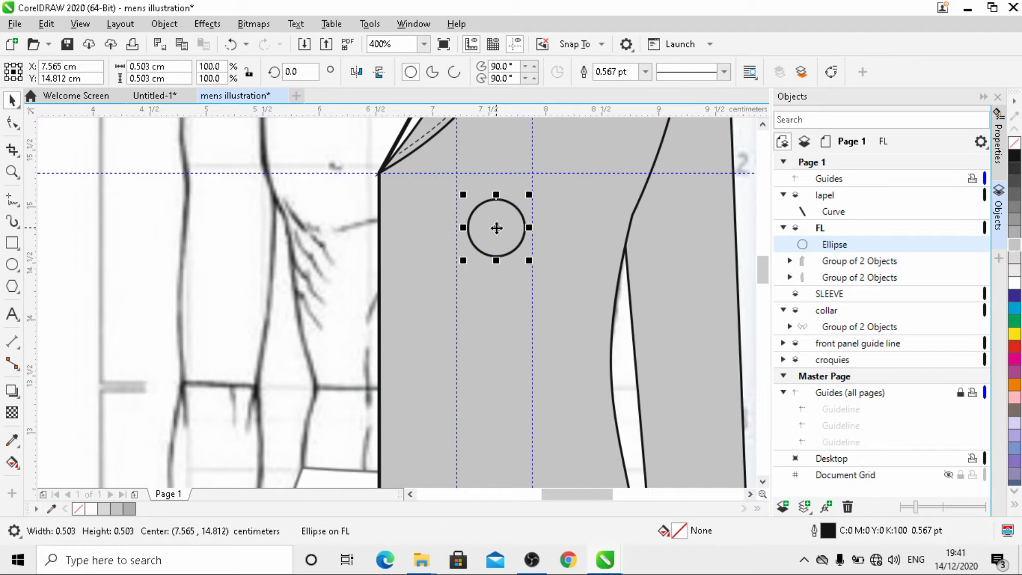
scroll(487, 230, "down", 1)
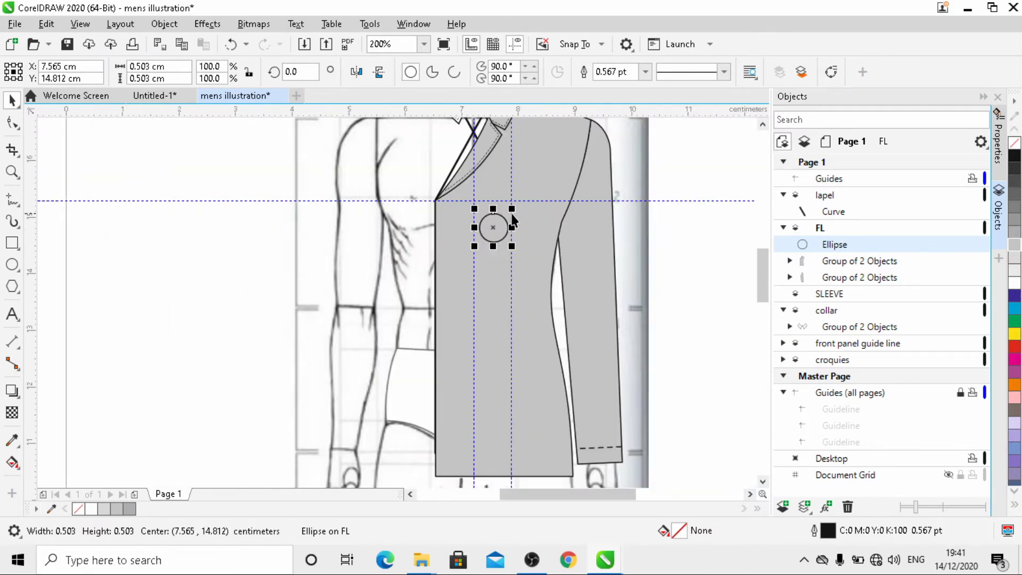
scroll(512, 219, "up", 1)
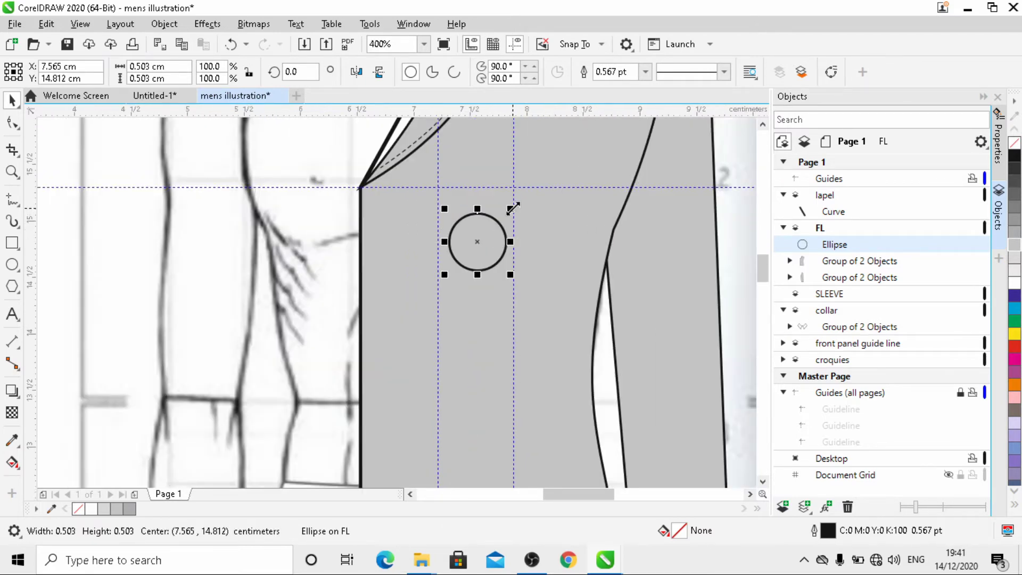
left_click_drag(512, 208, 488, 223)
scroll(507, 218, "up", 2)
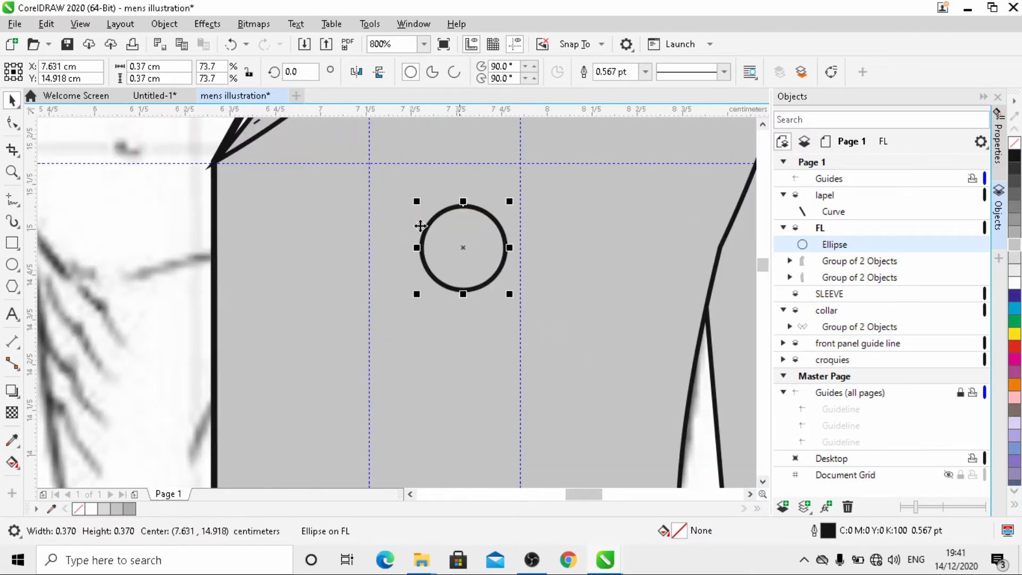
- Draw two short crossing diagonal lines inside the button circle with the Freehand tool to form its thread stitches
left_click(12, 201)
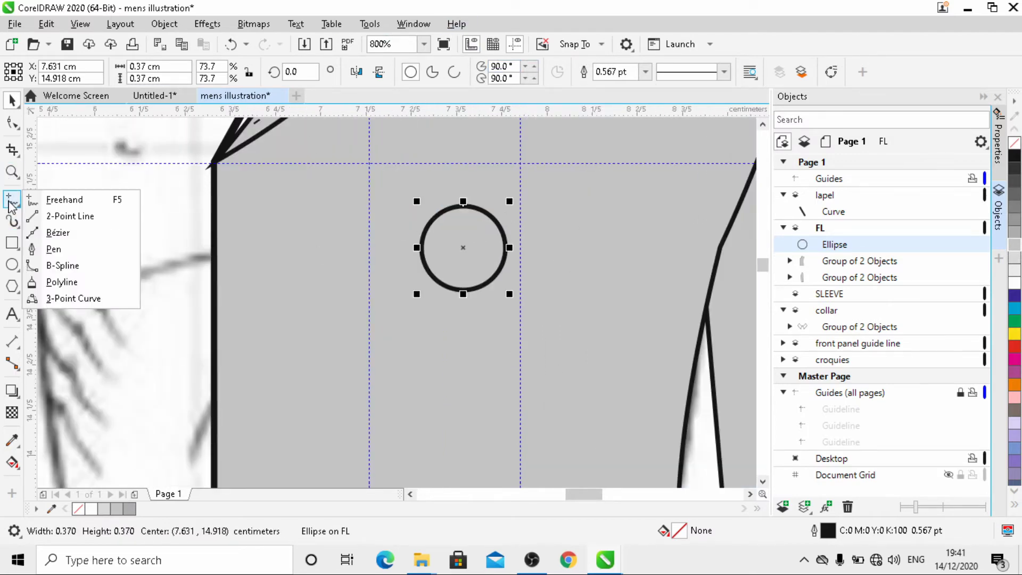
left_click(59, 201)
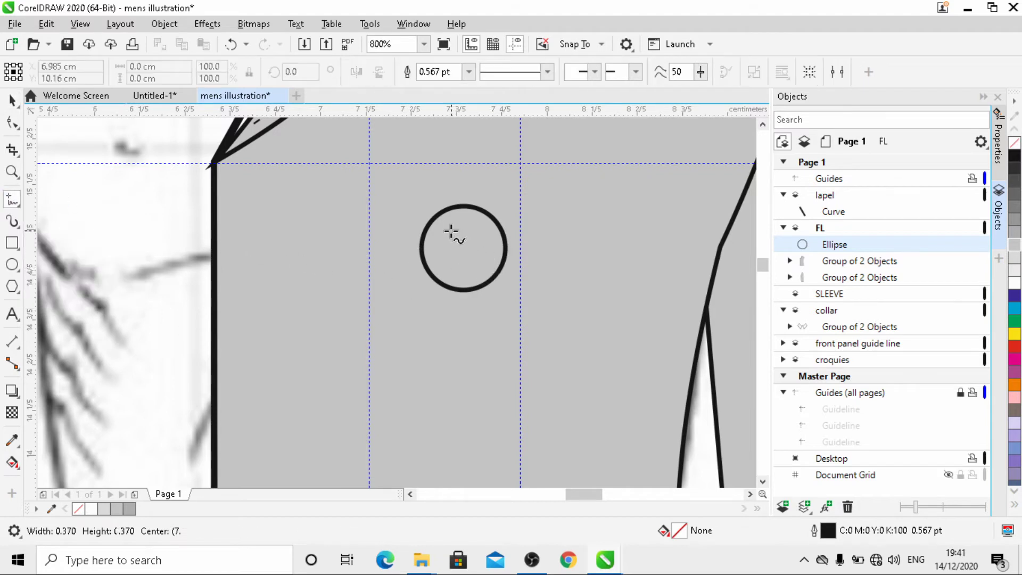
left_click(441, 228)
left_click(479, 260)
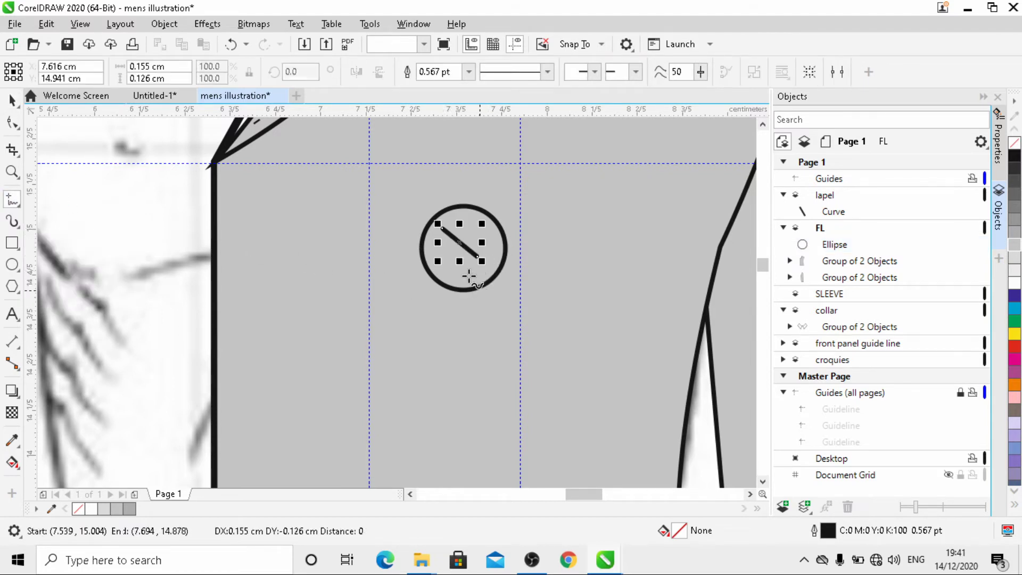
scroll(469, 233, "up", 2)
left_click(482, 220)
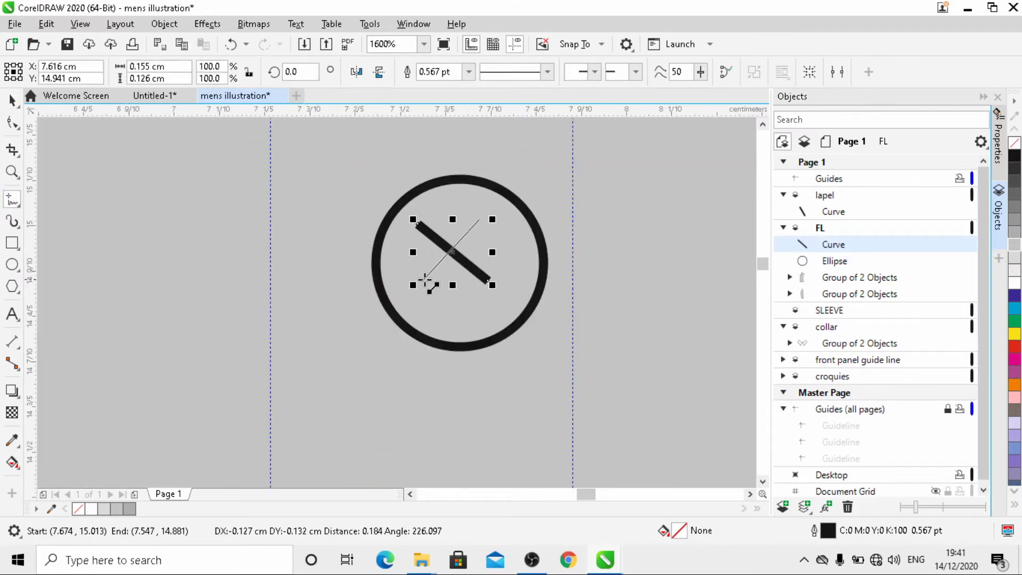
left_click(433, 275)
scroll(464, 277, "down", 2)
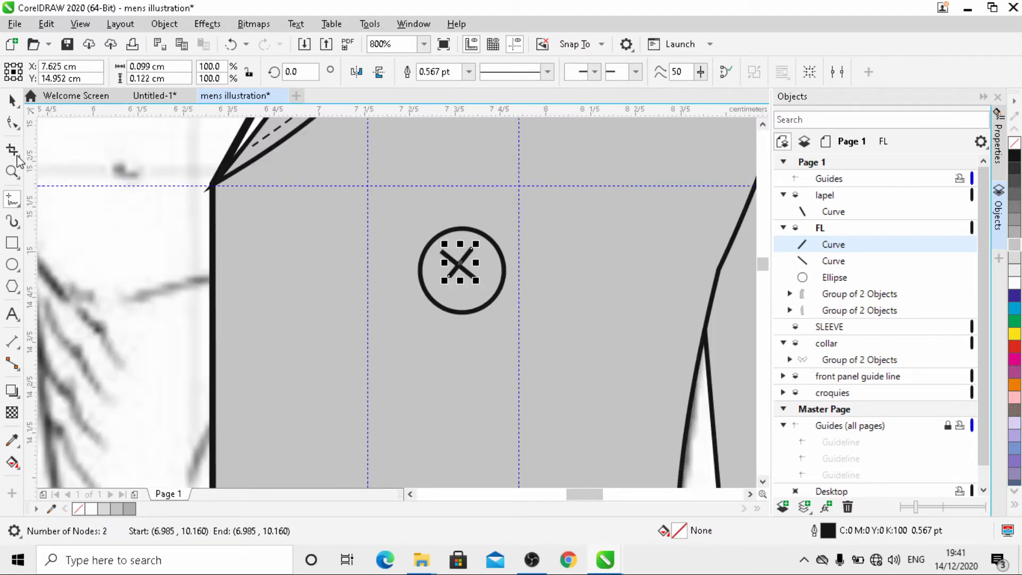
- Reshape the button's thread cross by moving the rising line's lower node and both end nodes of the other line
key("space")
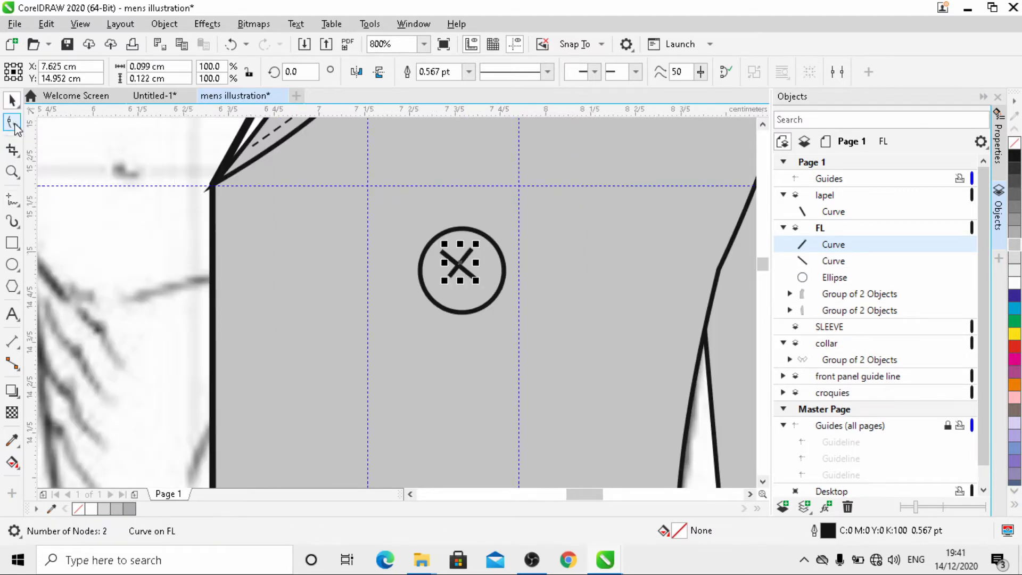
left_click(13, 123)
scroll(434, 279, "up", 2)
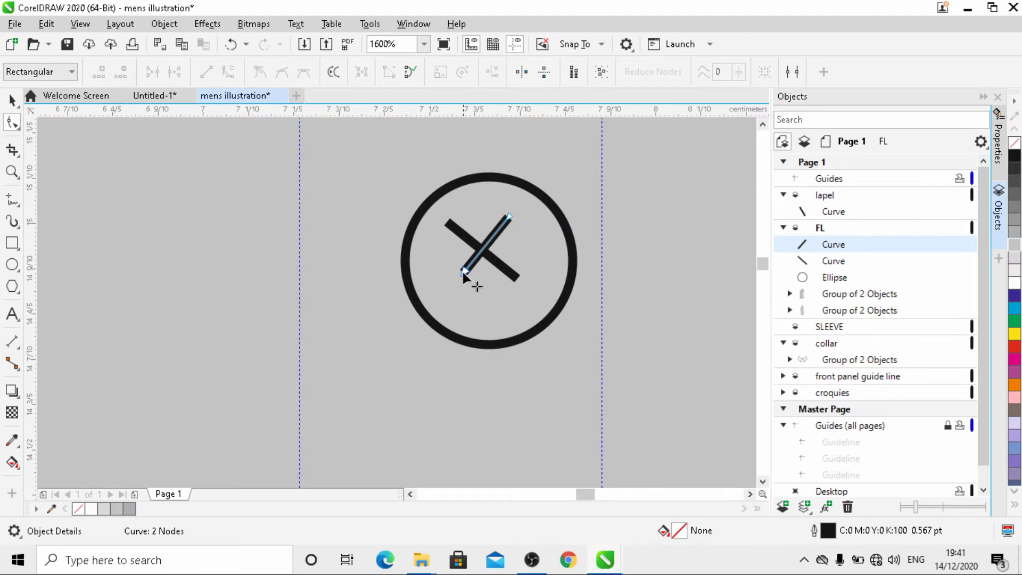
left_click_drag(462, 272, 463, 291)
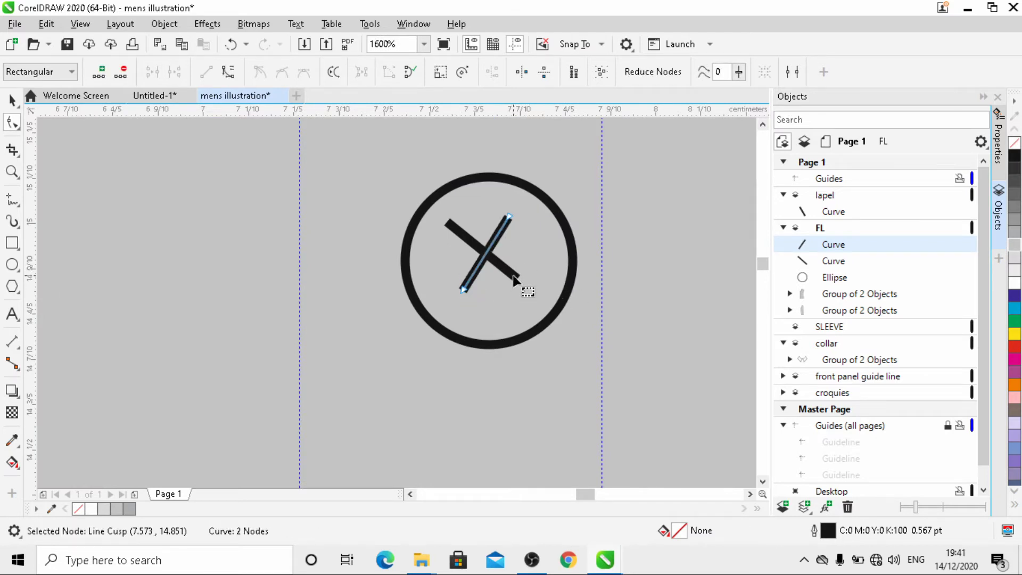
left_click(512, 275)
left_click_drag(519, 275, 531, 272)
left_click_drag(446, 219, 446, 239)
left_click(528, 273)
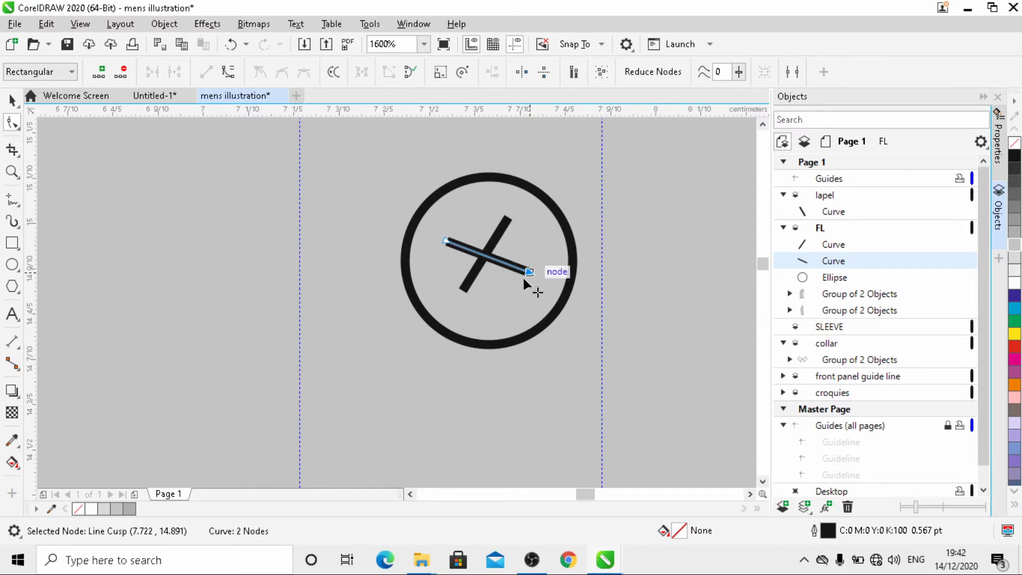
- Move both end nodes of the falling thread line inside the button to make it slope more steeply
left_click_drag(523, 277, 519, 283)
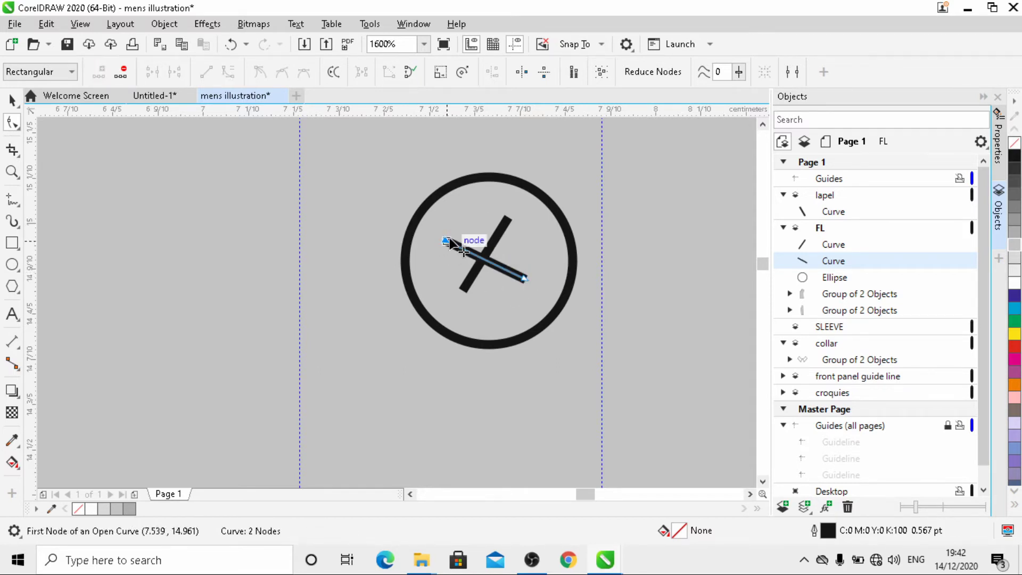
left_click_drag(450, 240, 453, 231)
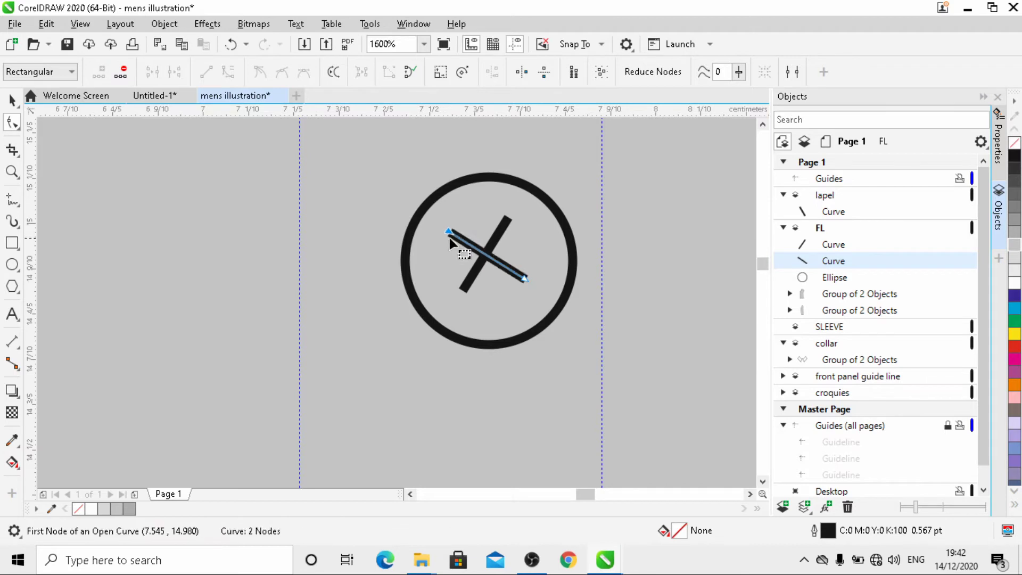
left_click(500, 235)
left_click(501, 264)
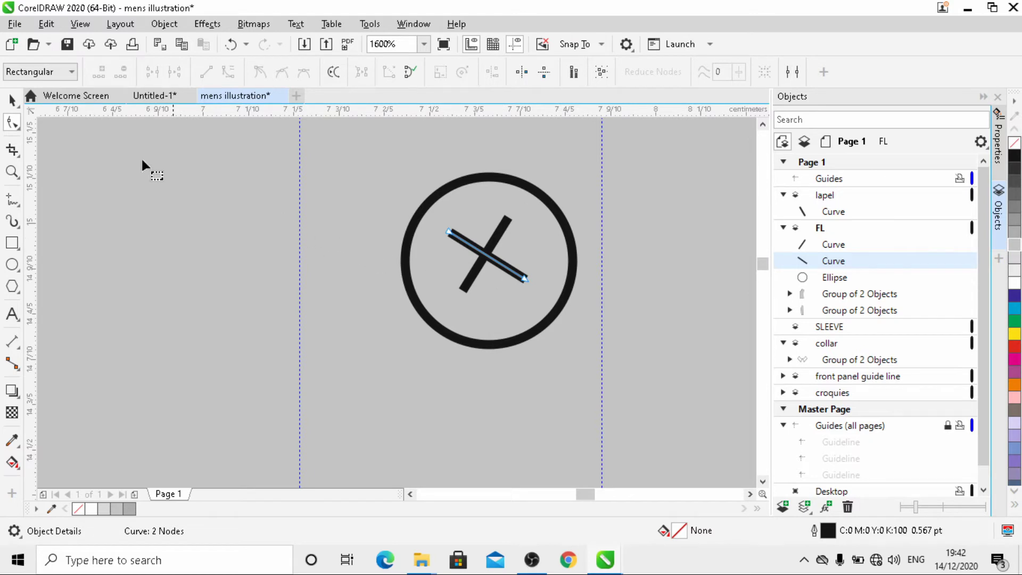
- Rotate both thread lines together about 14° clockwise so they form an upright X inside the button circle
left_click(13, 99)
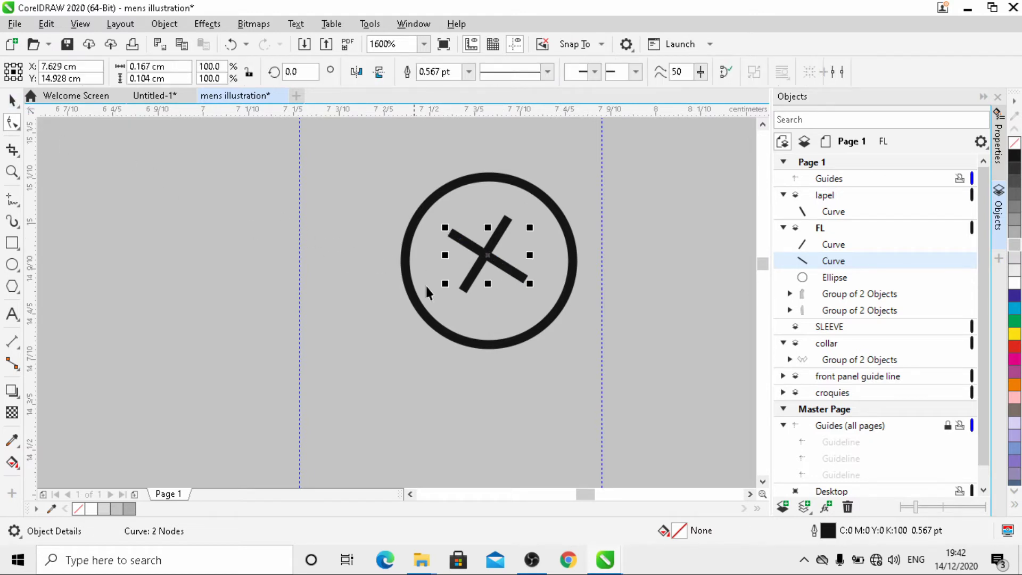
left_click(503, 225, "shift")
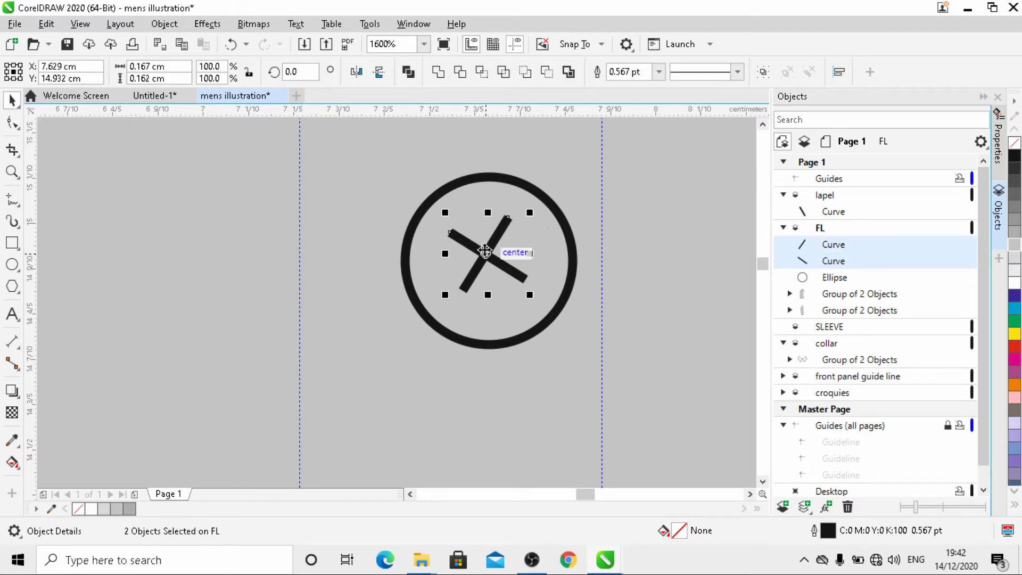
left_click(509, 257)
mouse_move(535, 209)
left_mouse_down()
mouse_move(545, 231)
mouse_move(544, 219)
left_mouse_up()
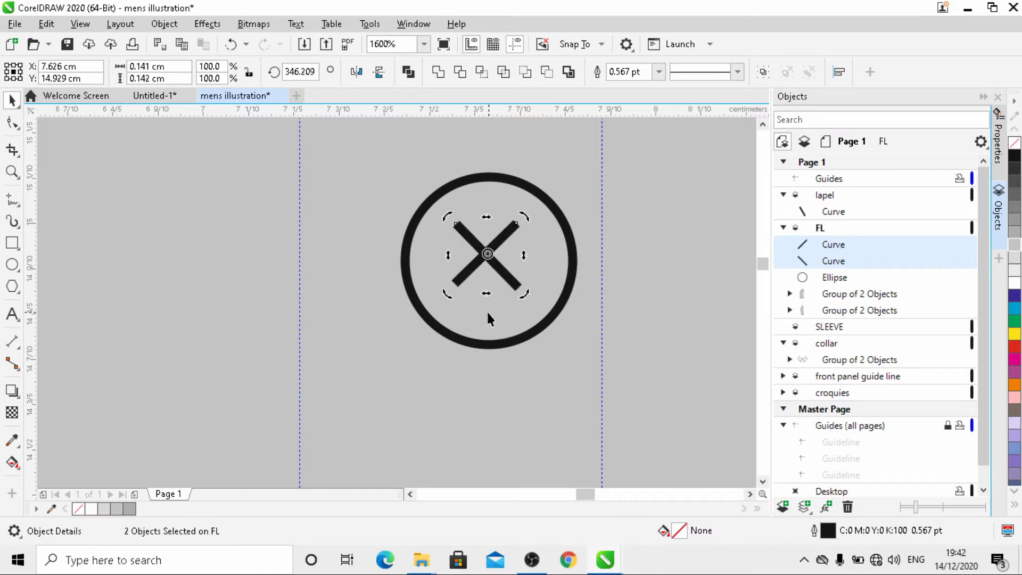
left_click(534, 281)
left_click(485, 260)
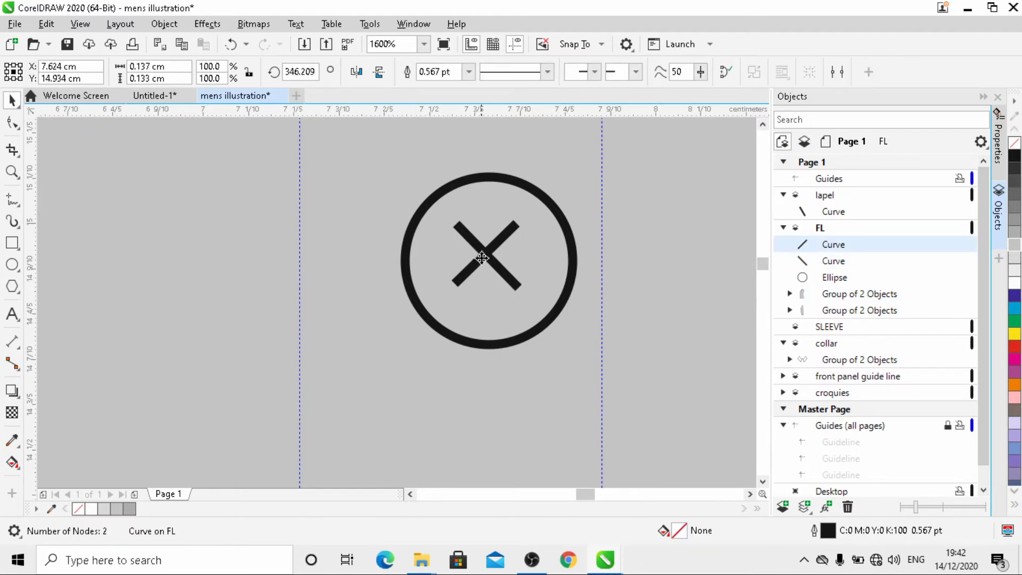
left_click_drag(484, 261, 485, 262)
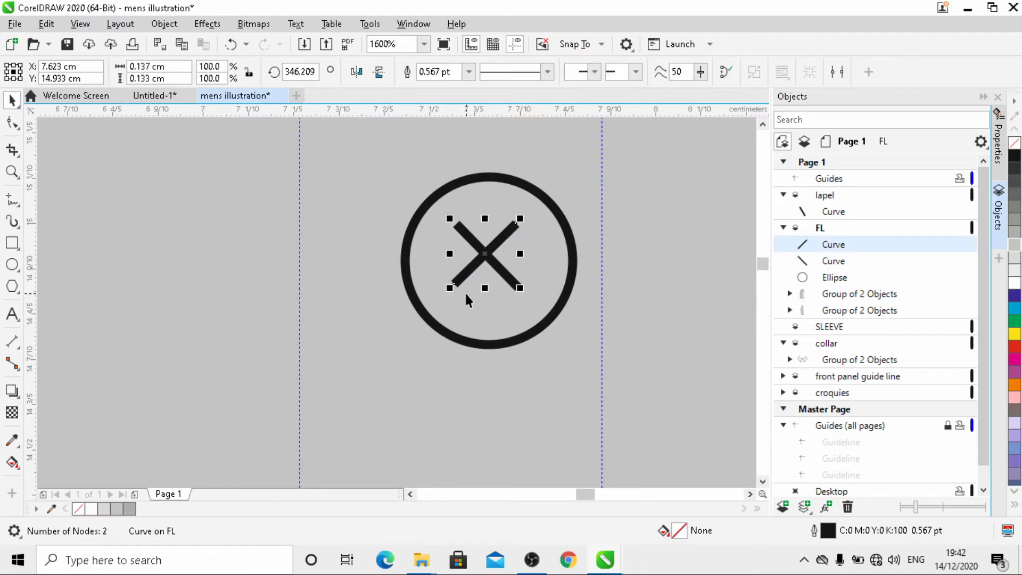
key("ctrl+z")
- Move the thread cross to the middle of the button circle and align all three objects on their vertical and horizontal centres
left_click(475, 246, "shift")
left_click_drag(486, 255, 492, 266)
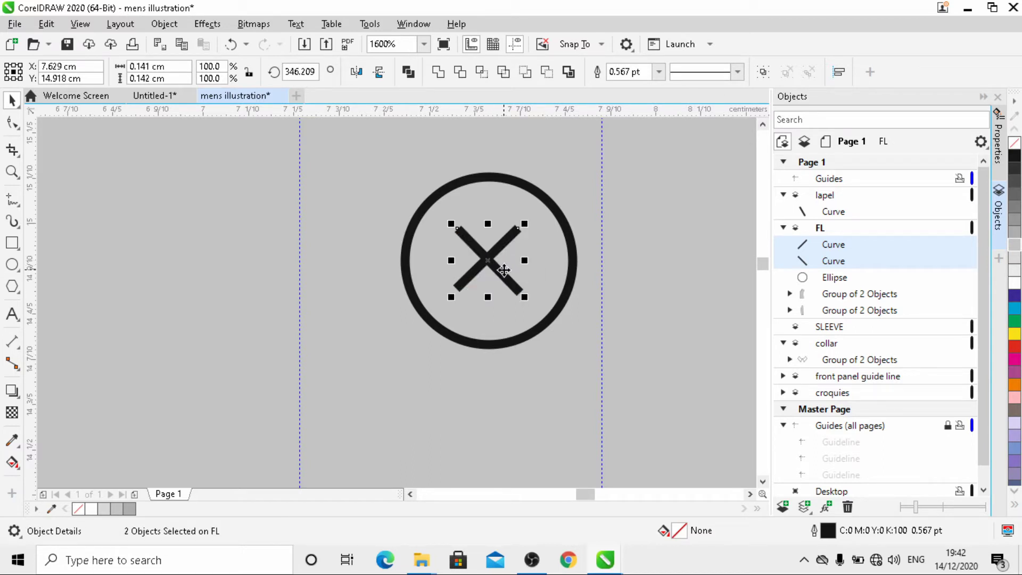
left_click(570, 265, "shift")
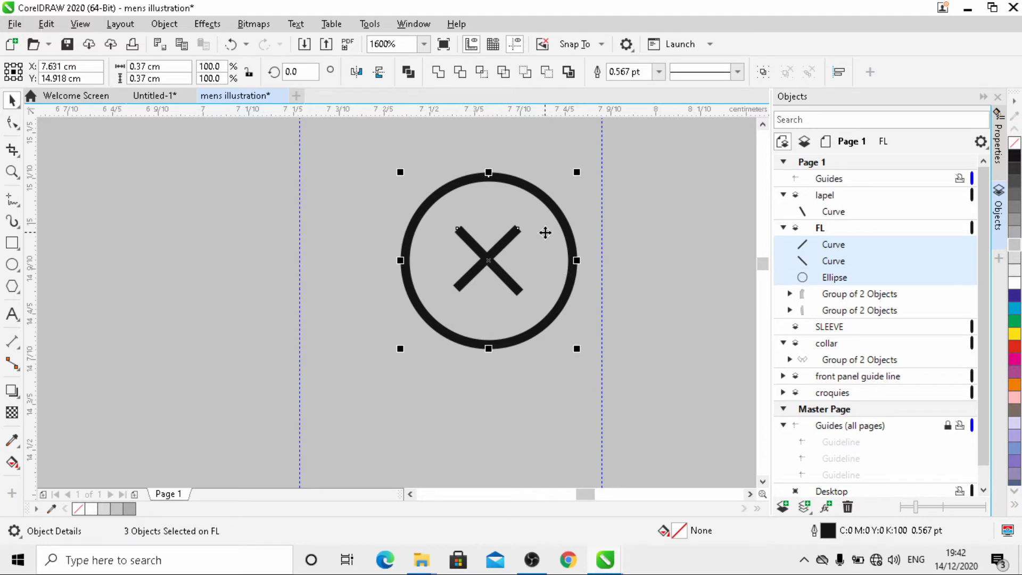
left_click(839, 73)
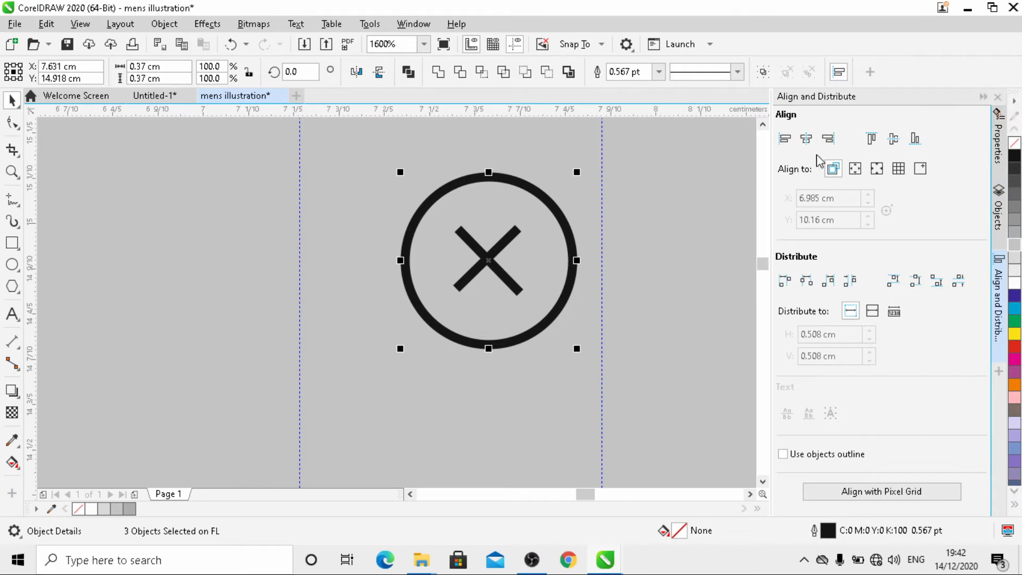
left_click(897, 147)
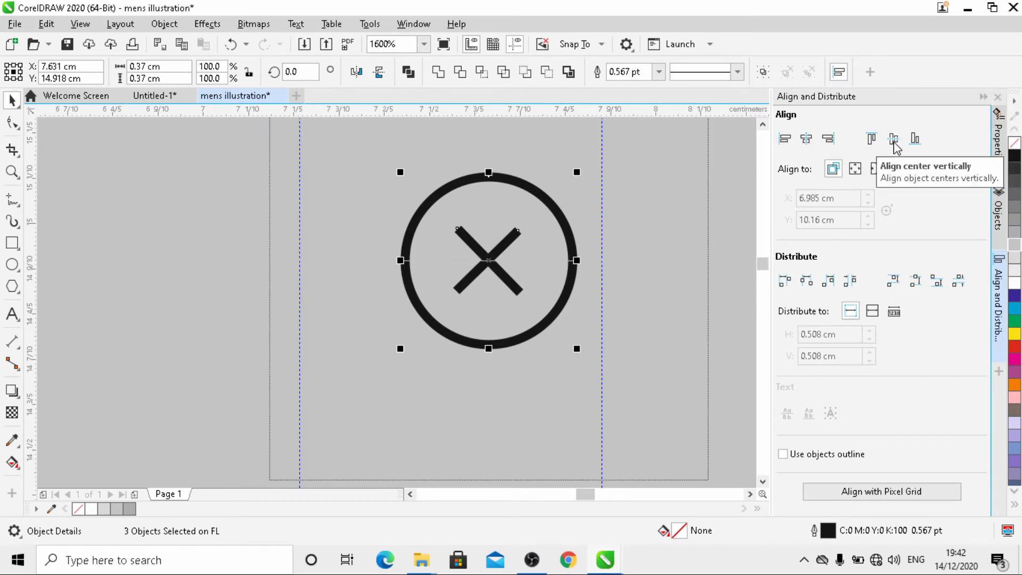
left_click(806, 139)
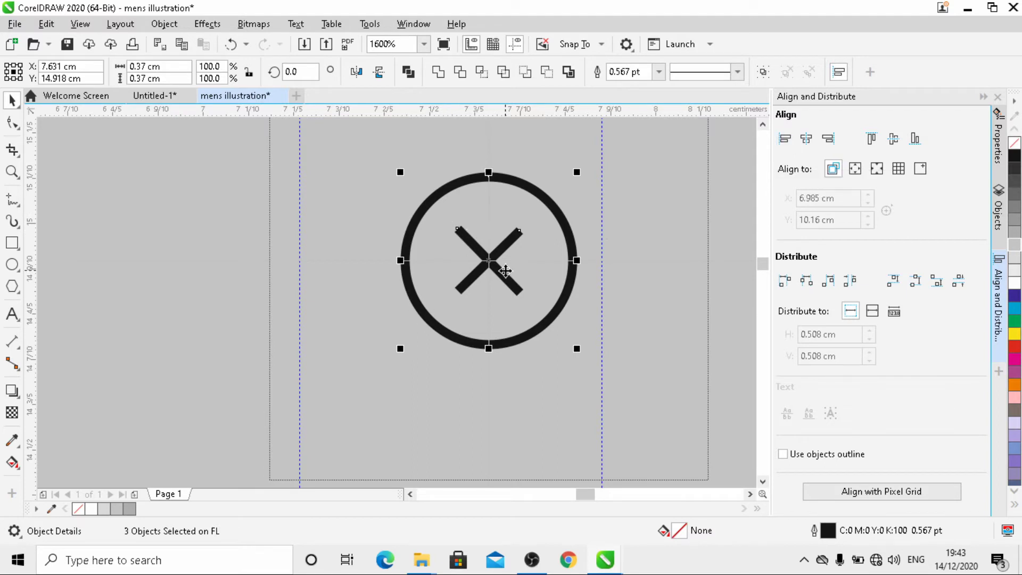
- Group the circle and its two thread lines into a single button
scroll(477, 278, "down", 1)
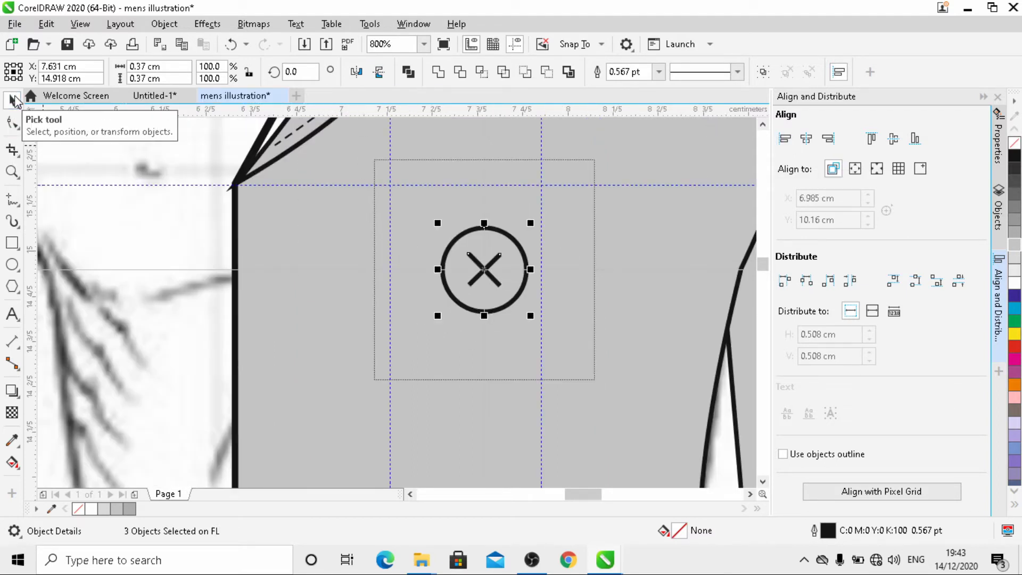
key("ctrl+g")
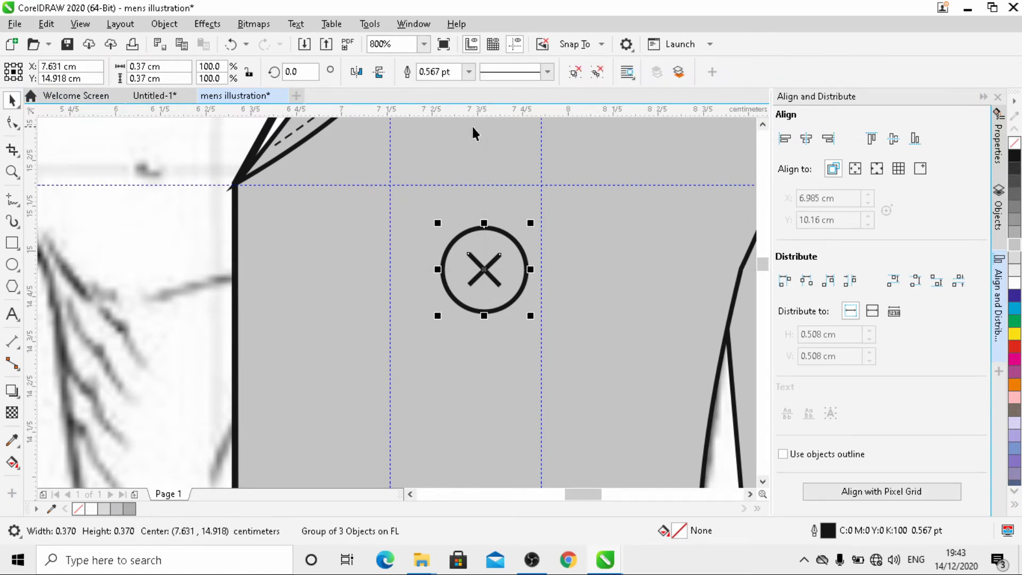
left_click(563, 252)
scroll(459, 260, "down", 1)
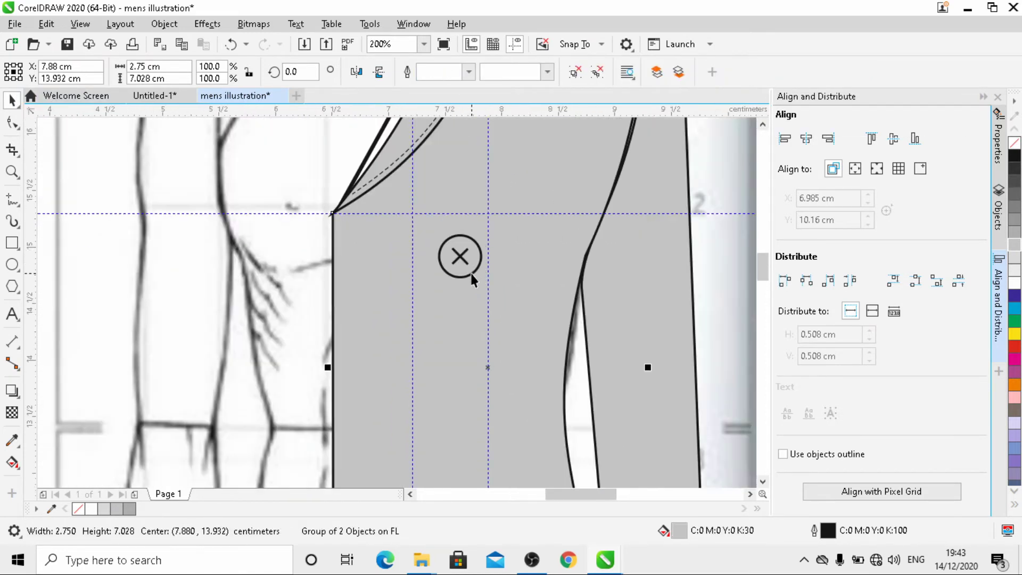
- Fill the button group with 80% black and set its outline width to 1.0 pt
left_click(466, 254)
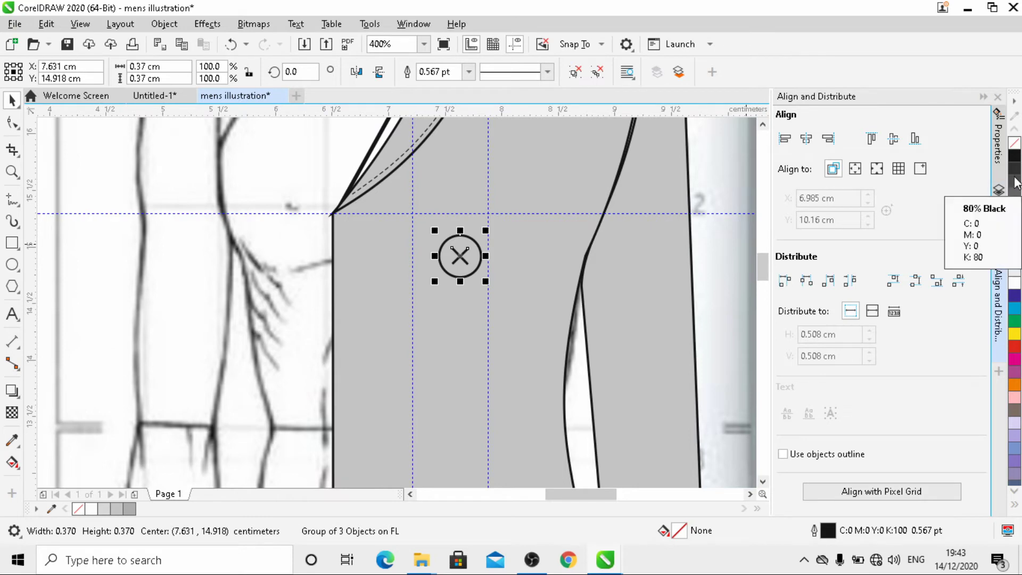
left_click(1014, 194)
scroll(477, 258, "down", 1)
scroll(483, 270, "up", 2)
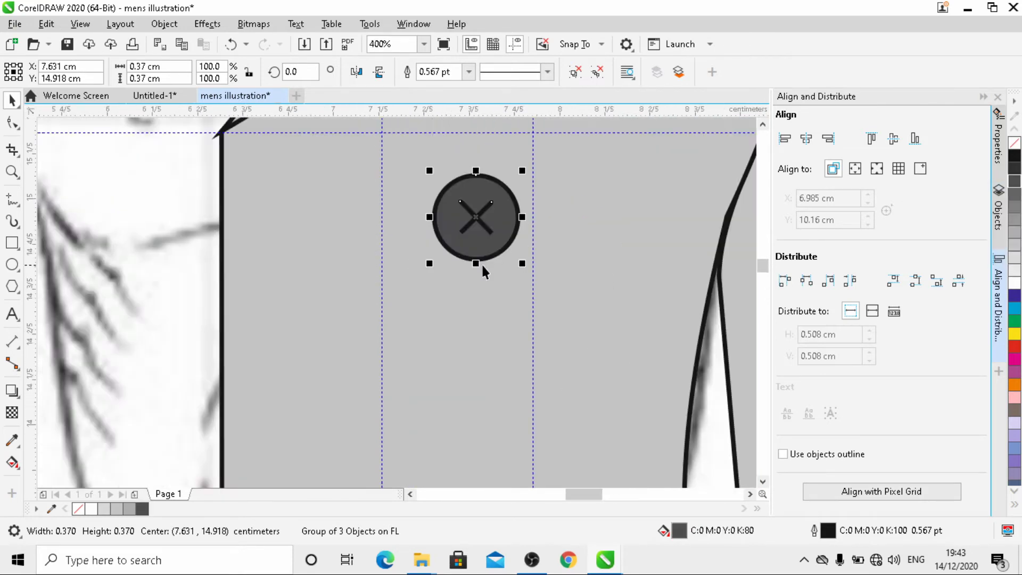
left_click(468, 72)
left_click(438, 133)
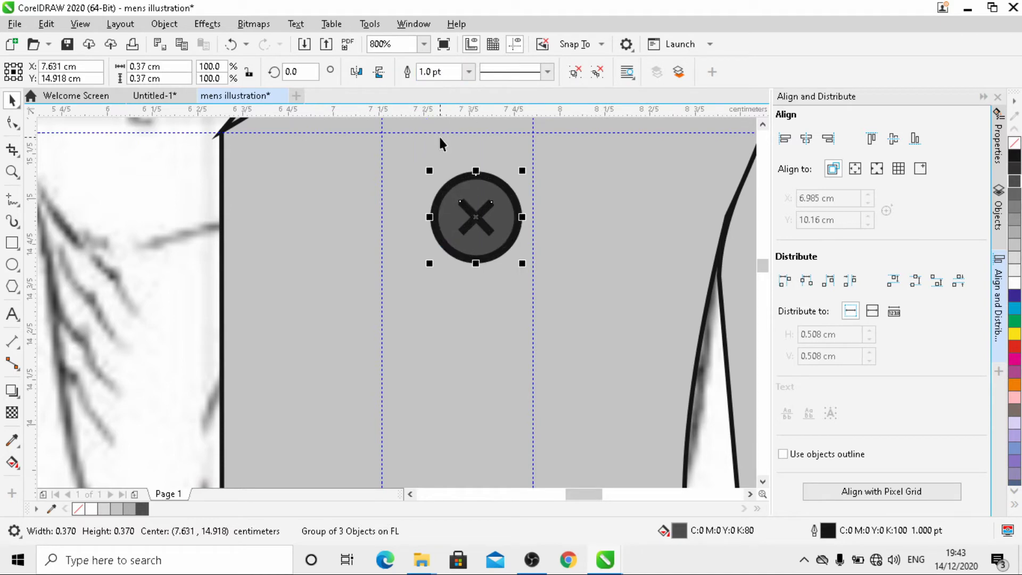
scroll(479, 297, "down", 2)
scroll(478, 298, "up", 1)
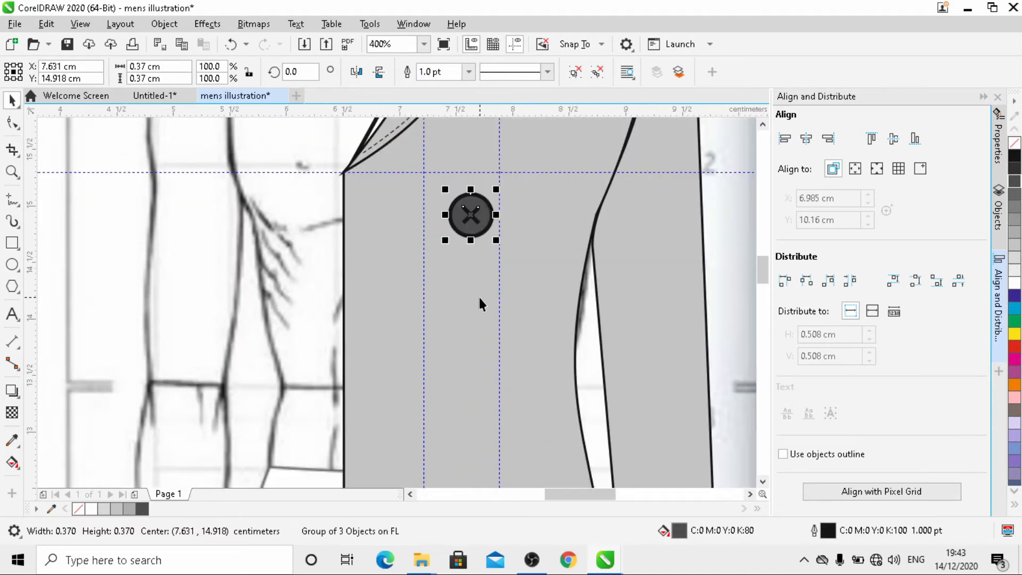
- Copy the button about 1.06 cm straight down and repeat the copy twice to make a column of four buttons
scroll(471, 216, "down", 1)
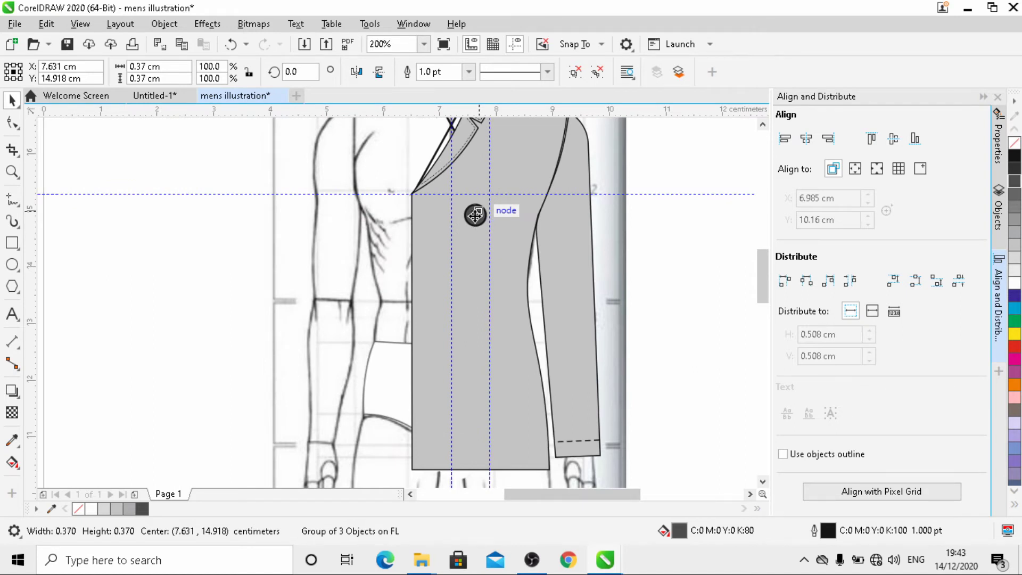
key("Escape")
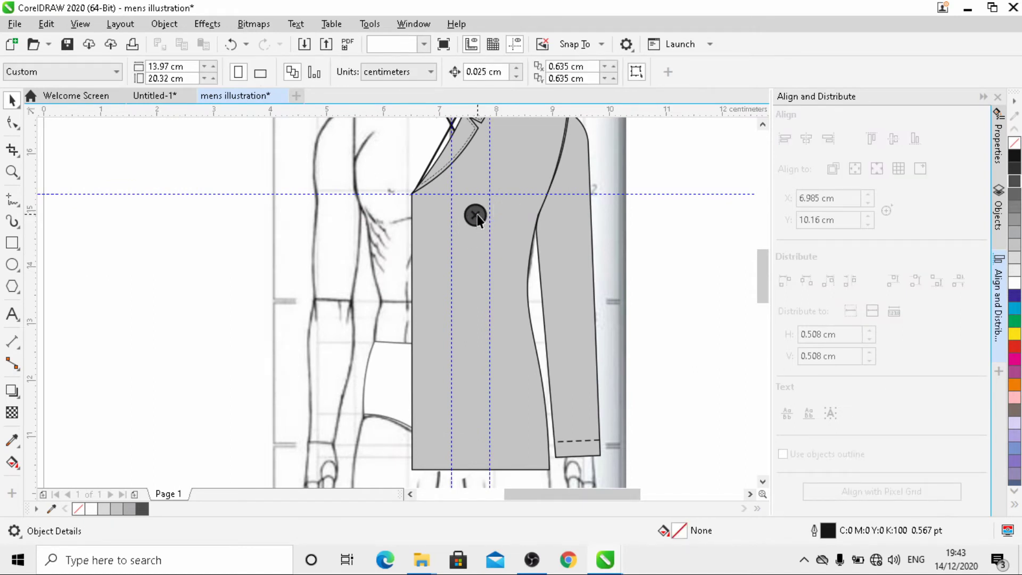
left_click(477, 215)
key("Escape")
left_click_drag(475, 216, 475, 277)
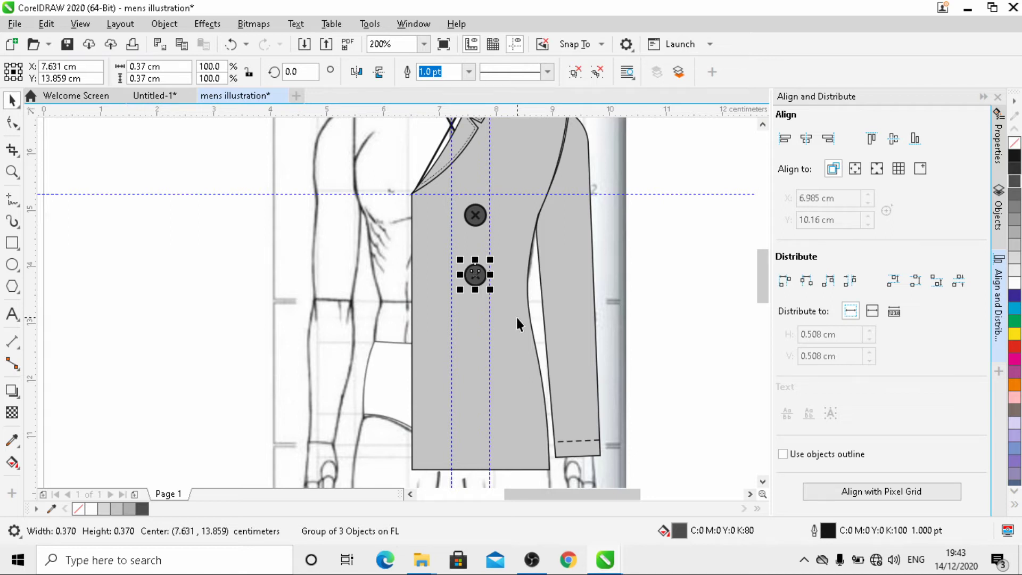
key("ctrl+r")
key("ctrl+r")
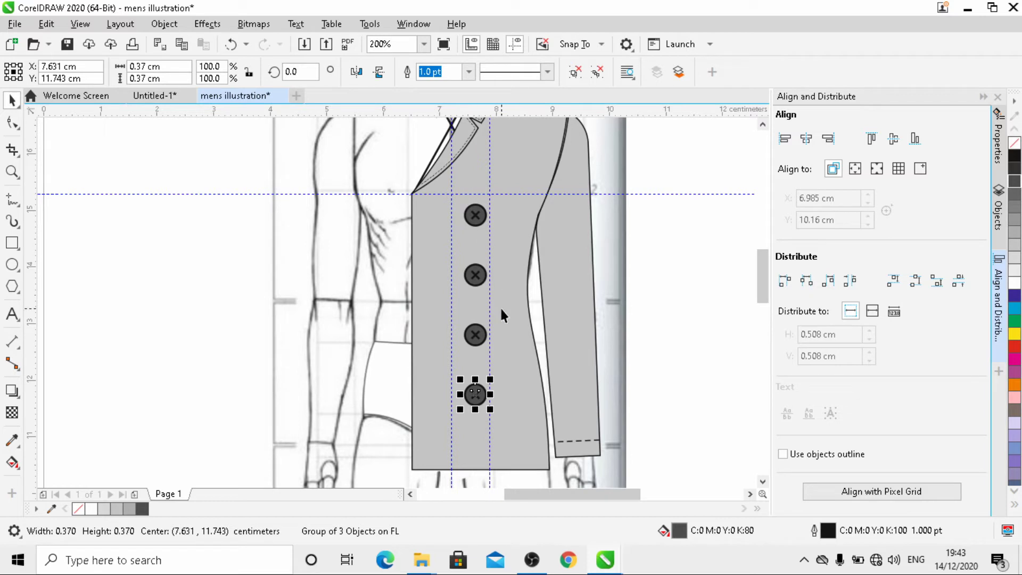
- Group the four buttons and place a copy of the column about 0.8 cm away, towards the panel's front edge
left_click(477, 218)
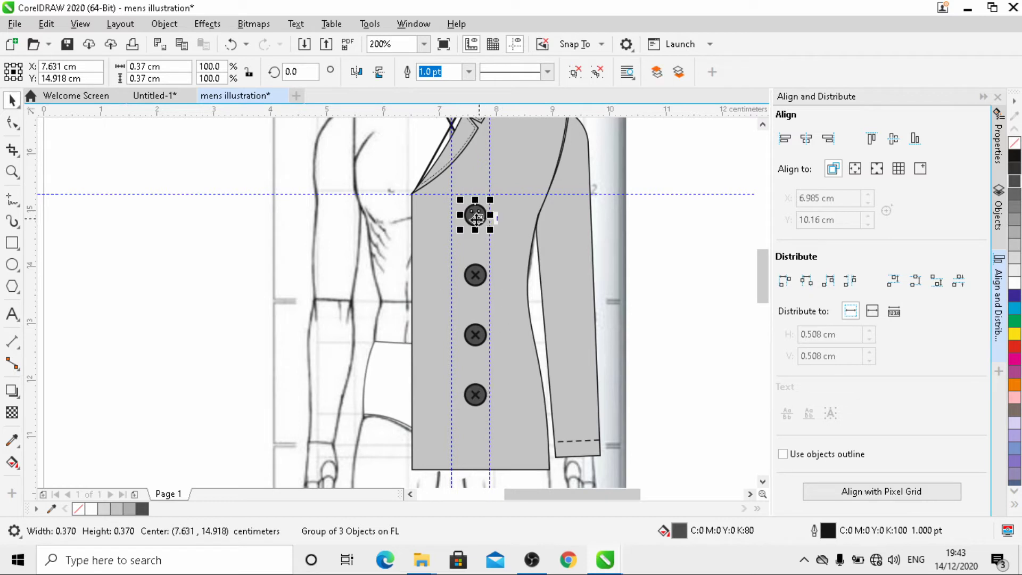
left_click(477, 274, "shift")
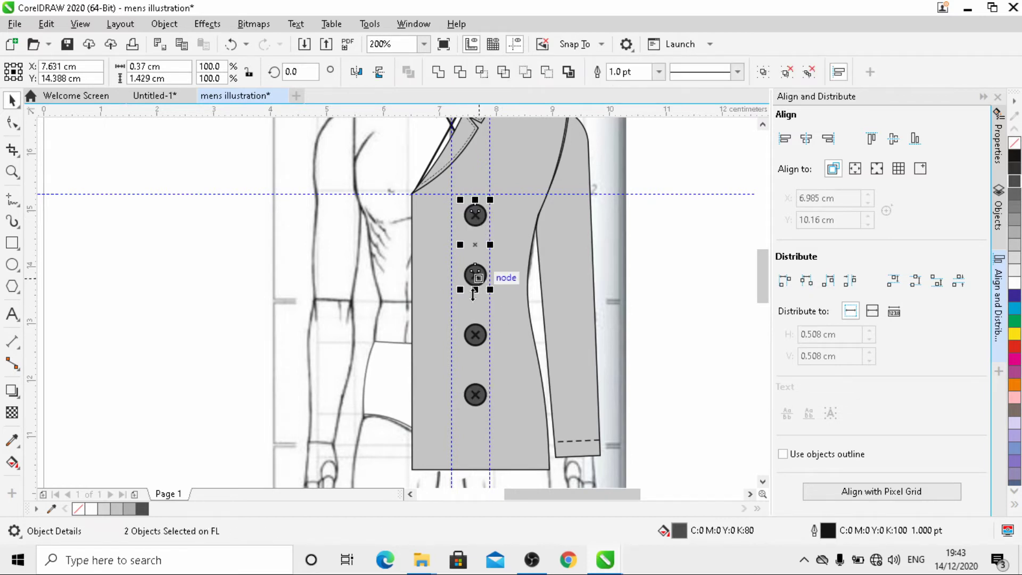
left_click(478, 335, "shift")
left_click(483, 396, "shift")
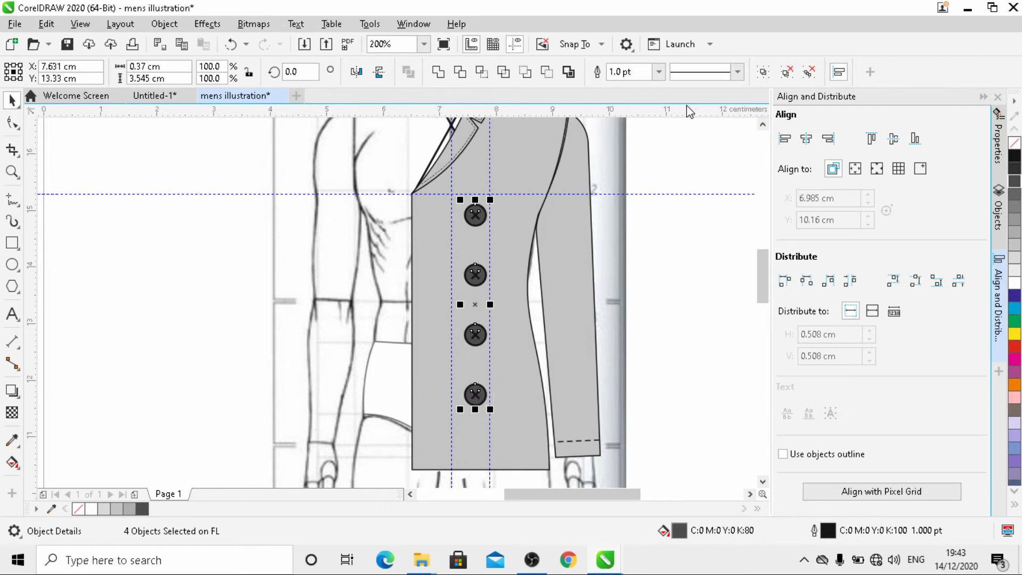
left_click(763, 71)
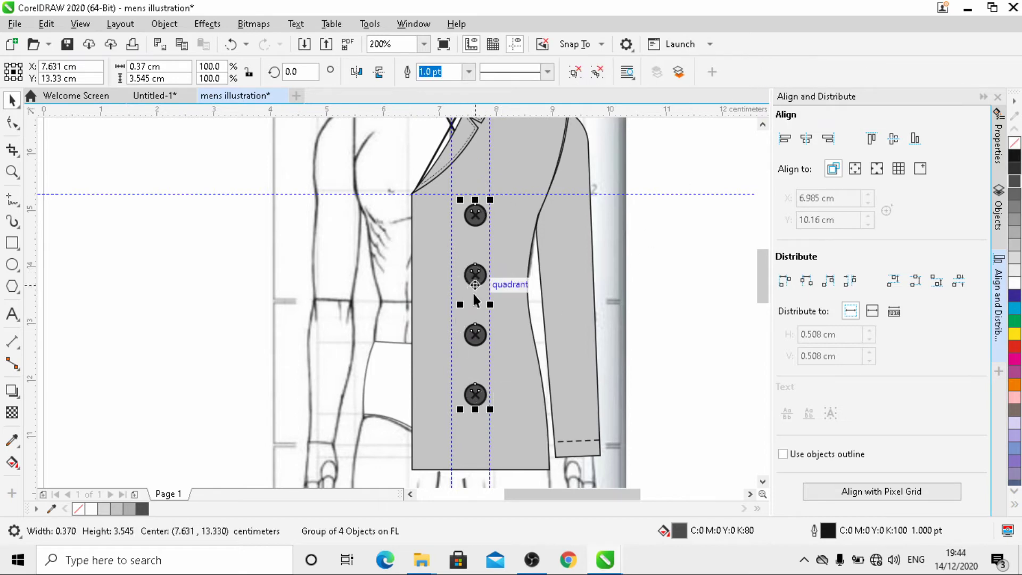
left_click_drag(475, 299, 431, 310)
- Duplicate the front panel with its buttons together with the sleeve, and mirror the copy horizontally
scroll(590, 284, "down", 2)
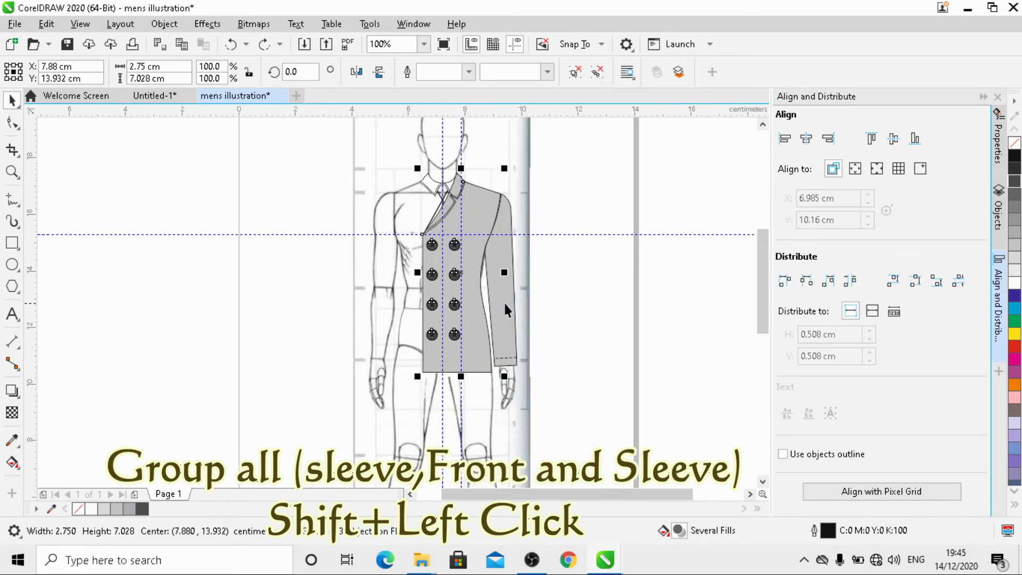
left_click(500, 258, "shift")
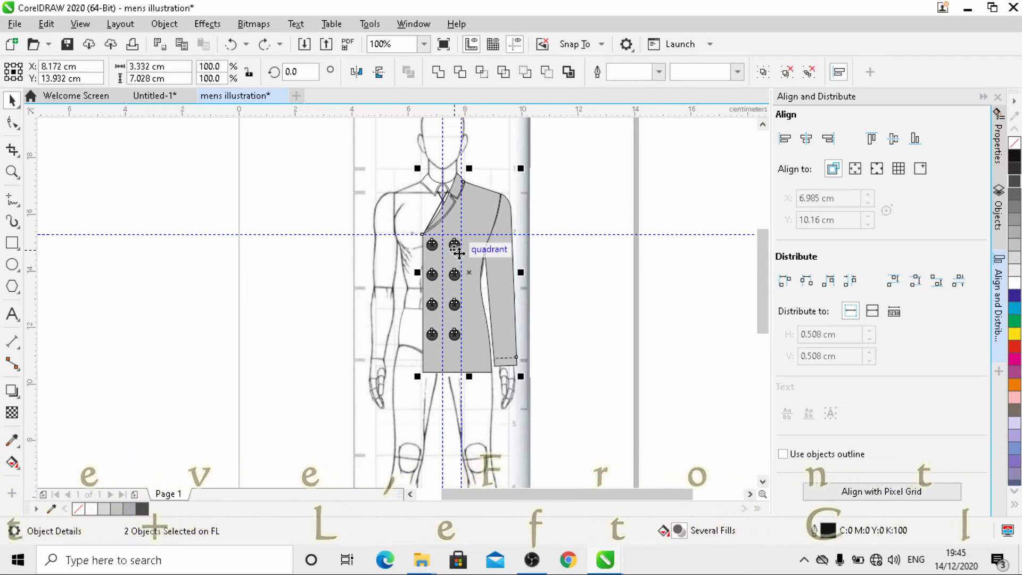
left_click_drag(456, 249, 608, 277)
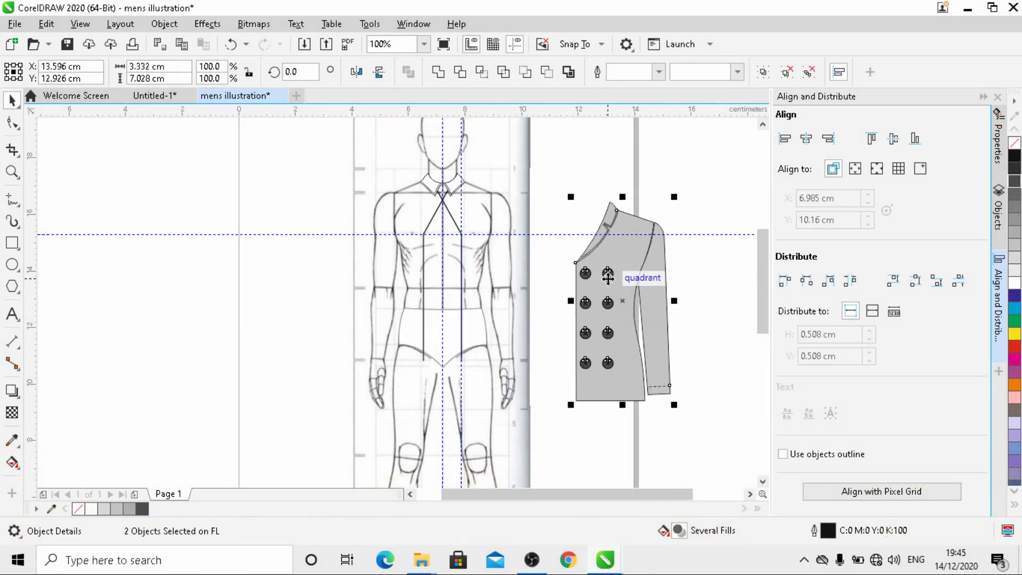
key("ctrl+z")
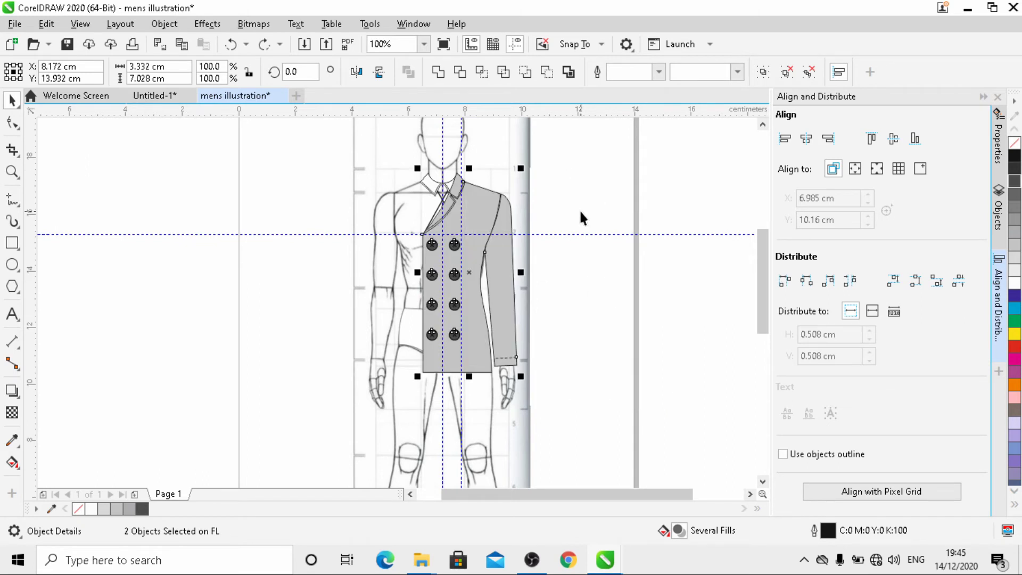
key("KP_Add")
left_click(363, 71)
- Move the mirrored jacket half about 1.96 cm left so its front edge meets the second vertical guideline and it overlaps the original half
scroll(426, 225, "up", 1)
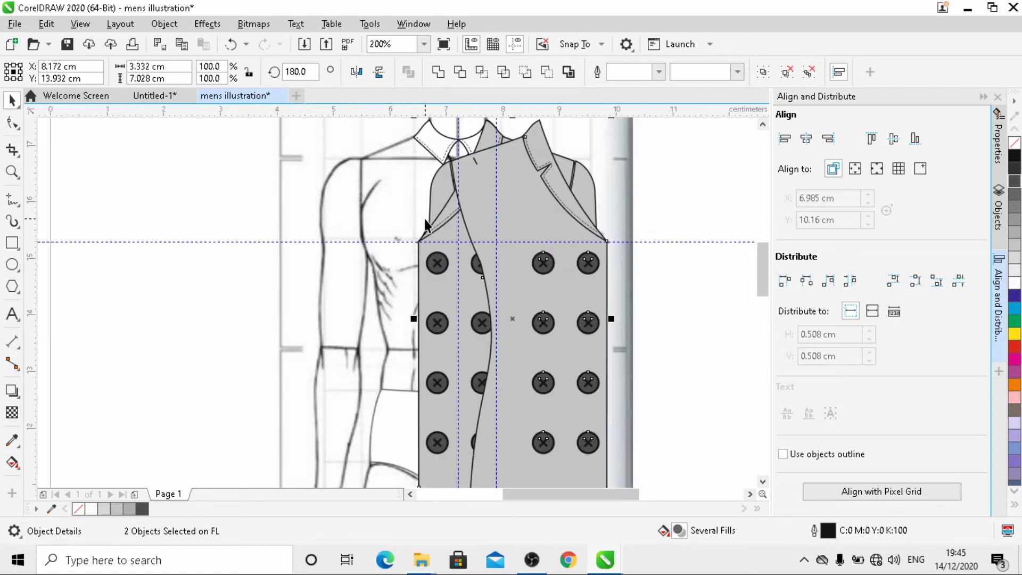
key("Left")
key("Left")
key("Left")
key("Left")
key("Left")
key("Left")
key("Left")
key("Left")
key("Left")
key("Left")
key("Left")
key("Left")
key("Left")
key("Left")
key("Left")
key("Left")
key("Left")
key("Left")
key("Left")
key("Left")
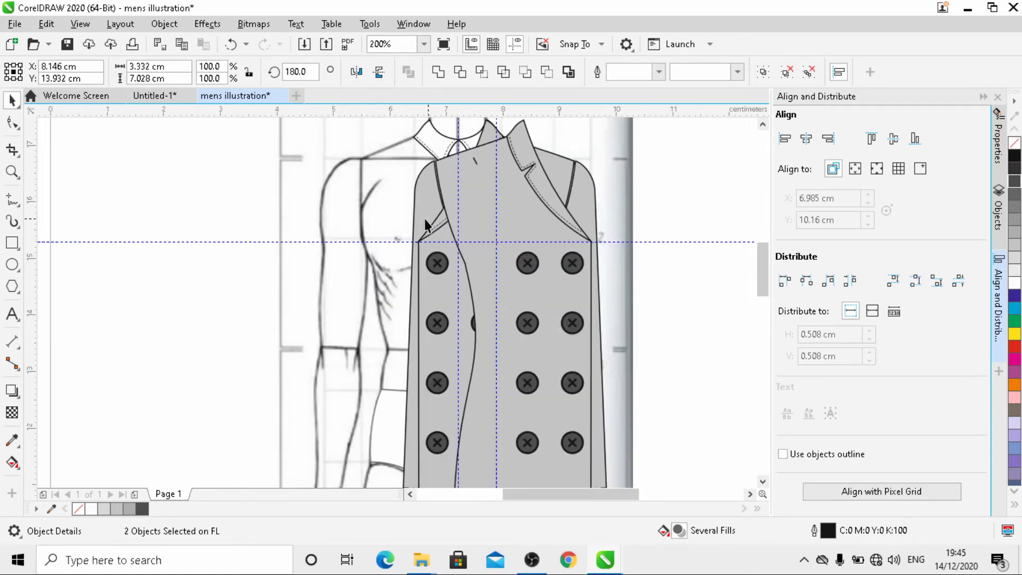
key("Left")
key("Left")
key("Left")
key("Left")
key("Left")
key("Left")
key("Left")
key("Left")
key("Left")
key("Left")
key("Left")
key("Left")
key("Left")
key("Left")
key("Left")
key("Left")
key("Left")
key("Left")
key("Left")
key("Left")
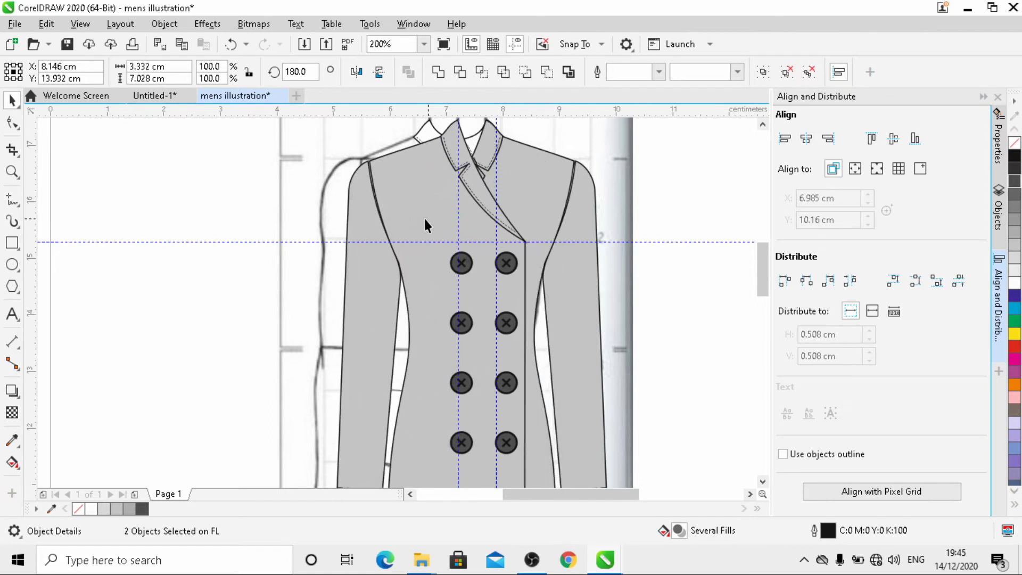
key("Left")
key("Left")
key("Left")
key("Left")
key("Left")
key("Left")
key("Left")
key("Left")
key("Left")
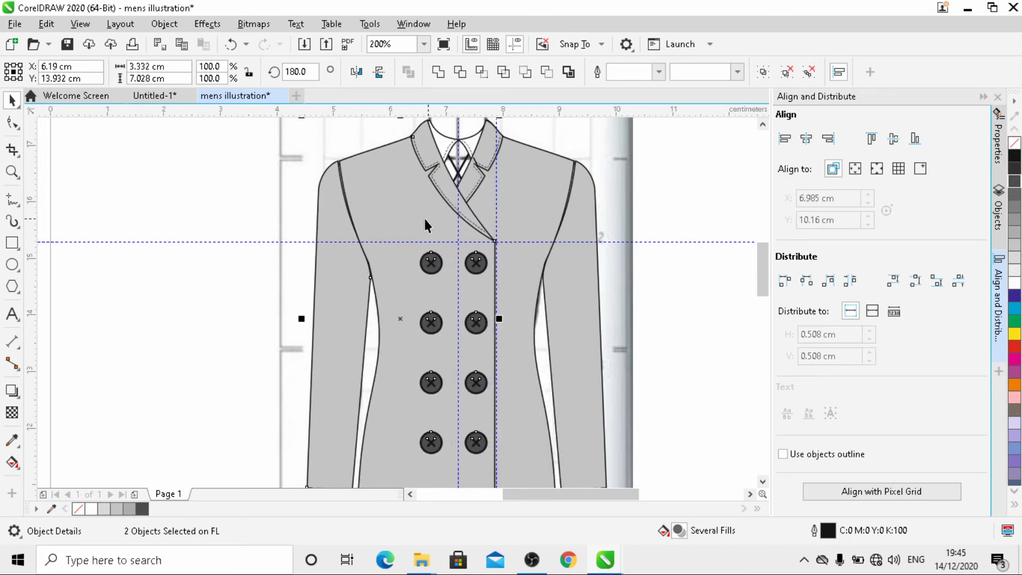
key("Left")
key("Left")
key("Left")
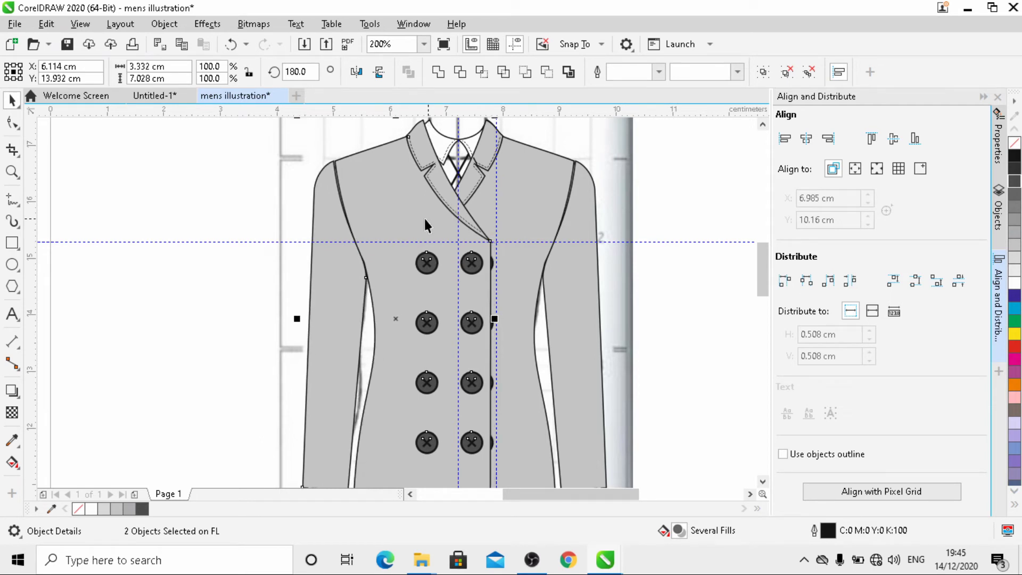
key("Right")
key("Right")
key("Right")
key("Right")
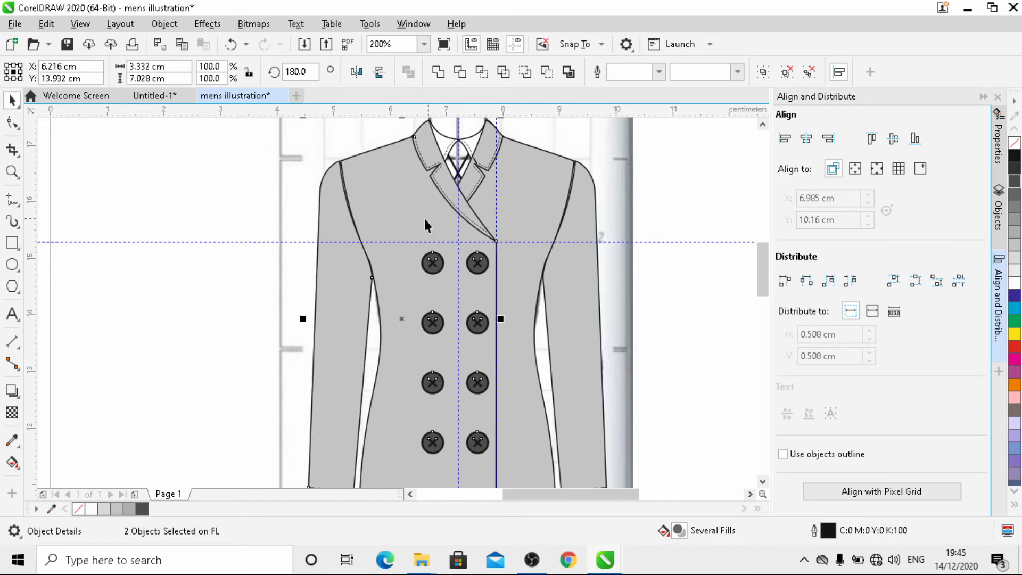
- Nudge each sleeve 0.025 cm inwards towards the jacket body to close up the armholes
scroll(424, 226, "down", 1)
scroll(376, 212, "up", 2)
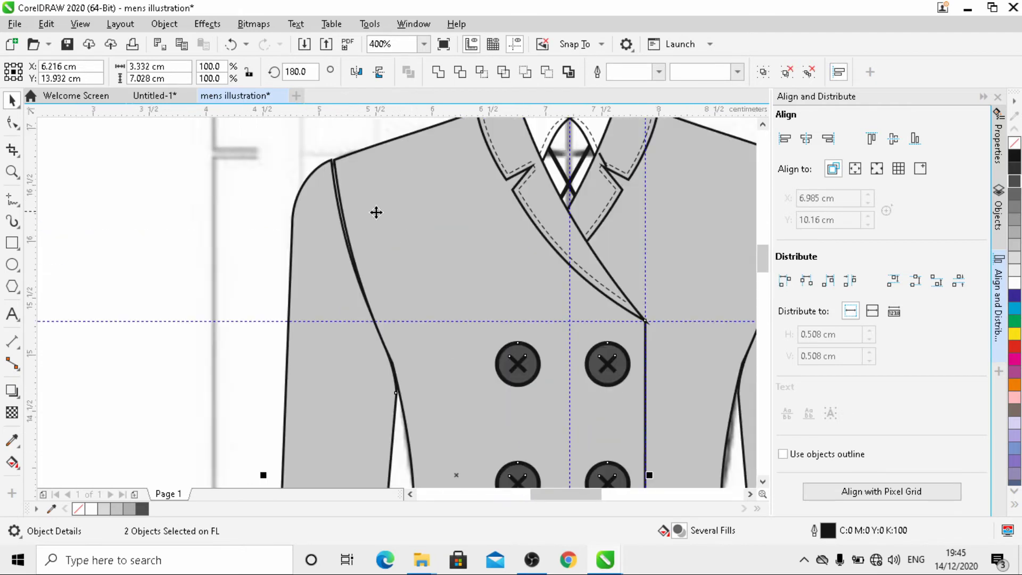
scroll(324, 174, "down", 2)
scroll(420, 241, "up", 2)
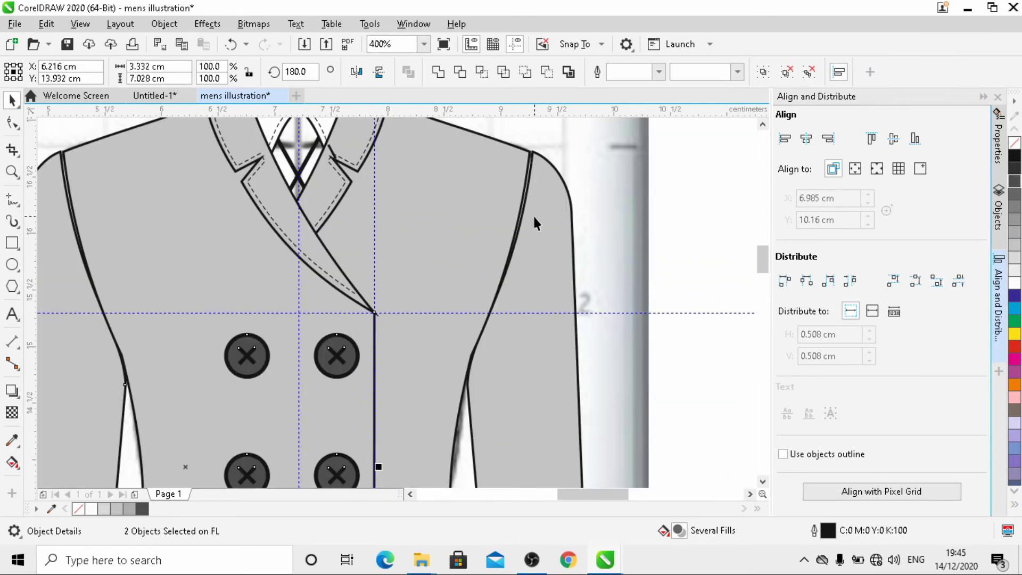
scroll(534, 210, "down", 1)
left_click(534, 221)
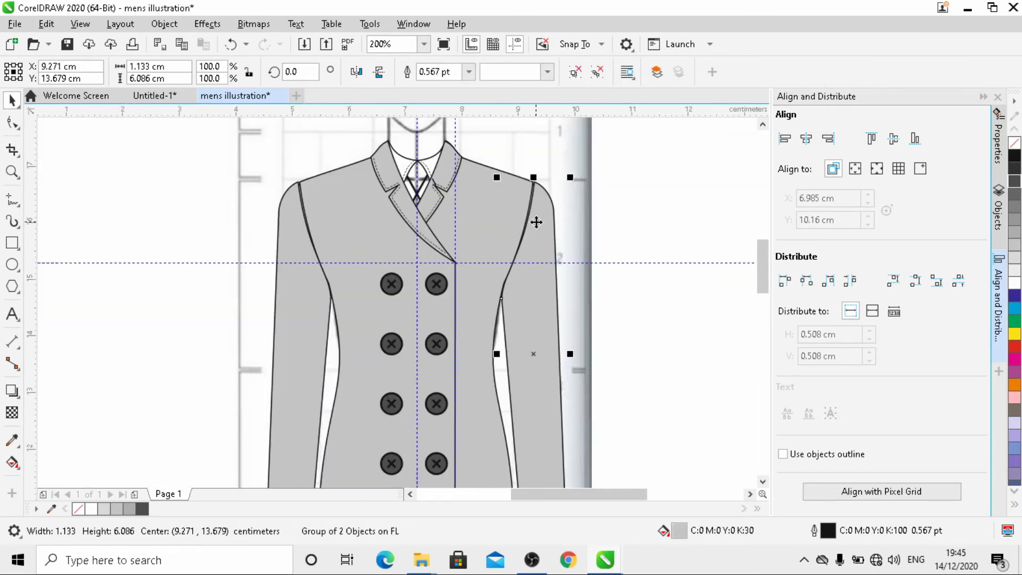
key("Left")
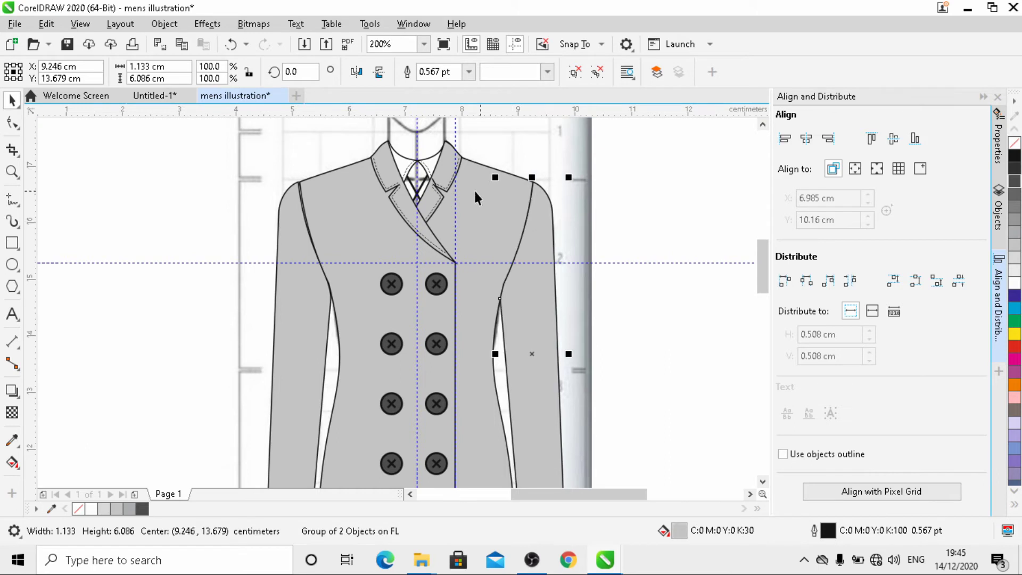
left_click(288, 256)
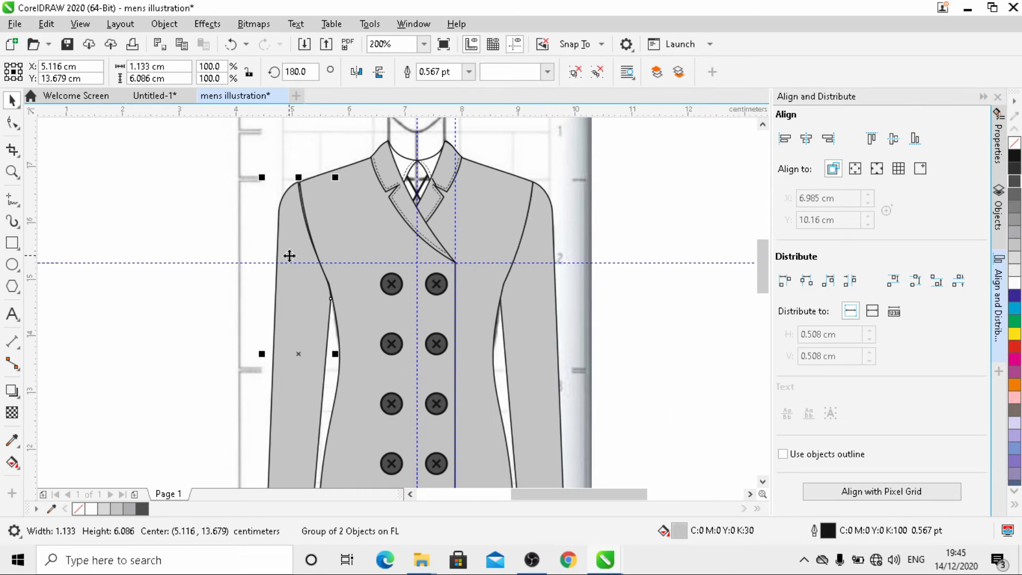
key("Right")
left_click(242, 230)
scroll(237, 190, "down", 1)
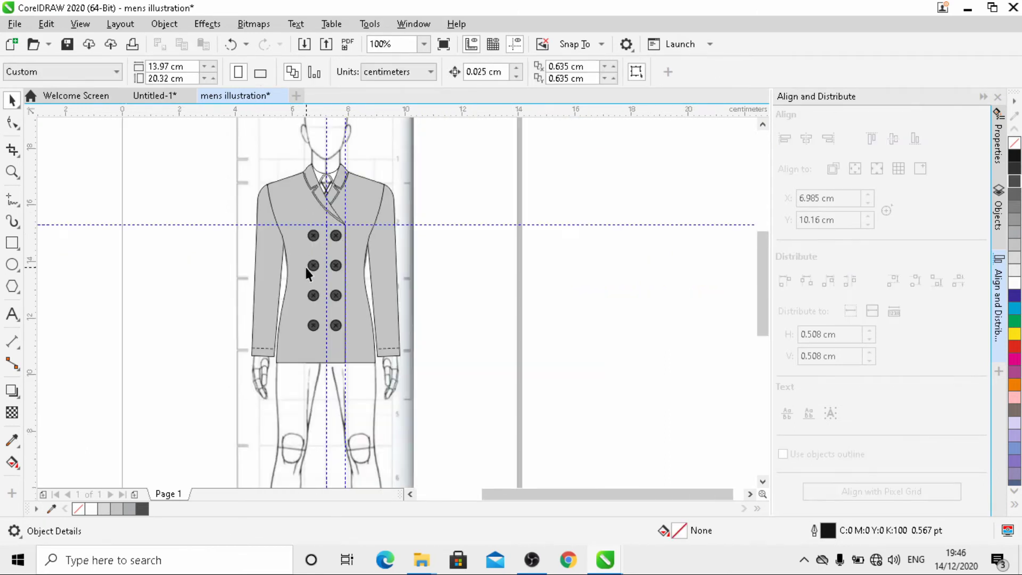
- Select all the pieces of the jacket, including both sleeves and the collar, and group them
scroll(304, 265, "up", 1)
scroll(305, 265, "down", 1)
scroll(294, 205, "up", 1)
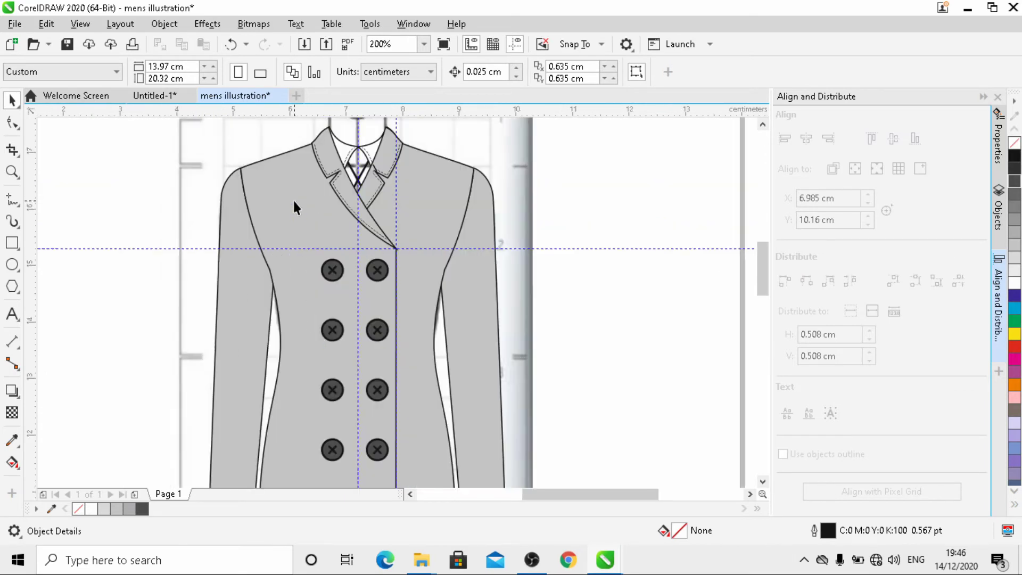
scroll(294, 205, "down", 1)
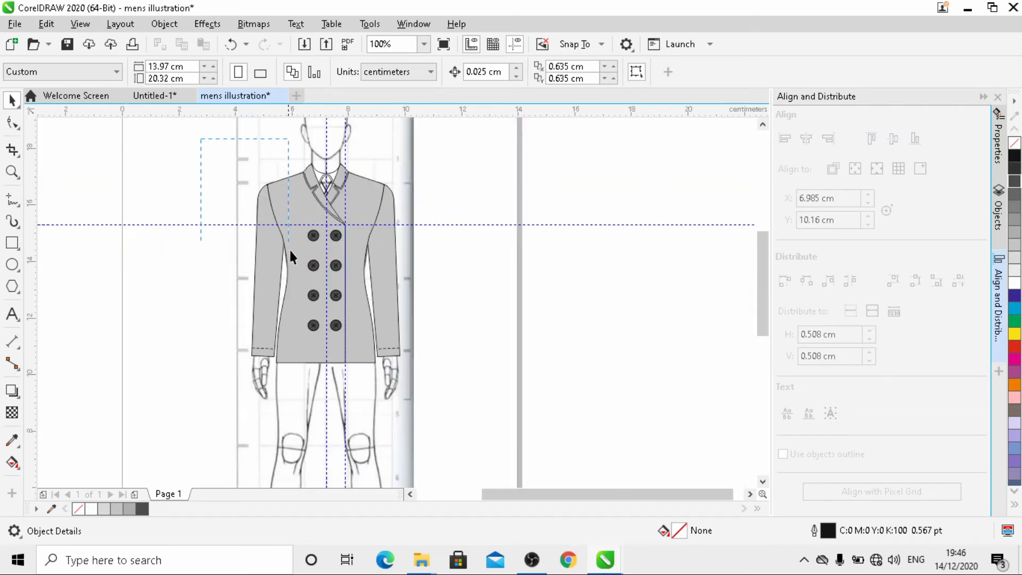
left_click_drag(290, 251, 364, 337)
left_click_drag(414, 385, 429, 363)
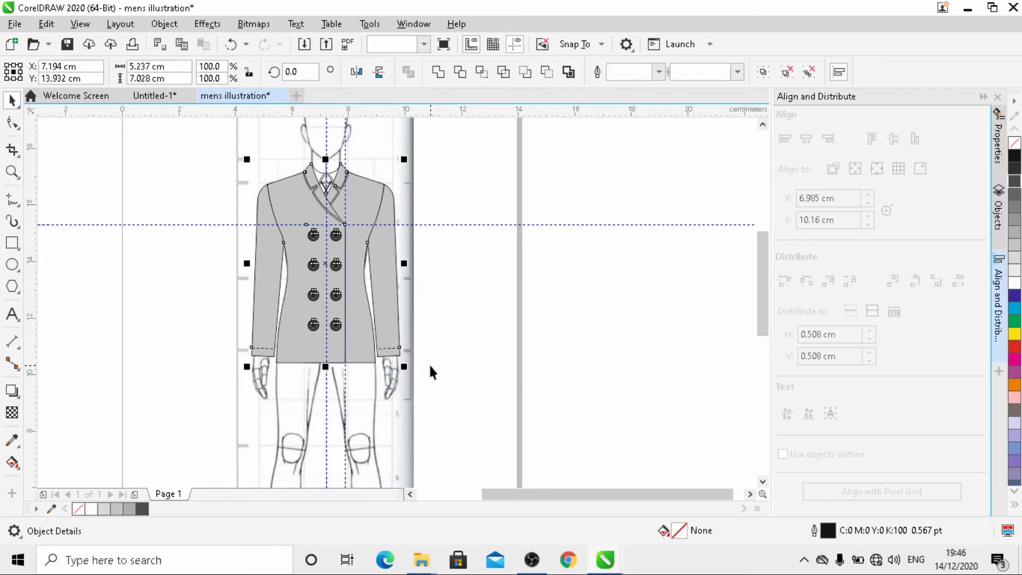
left_click(763, 71)
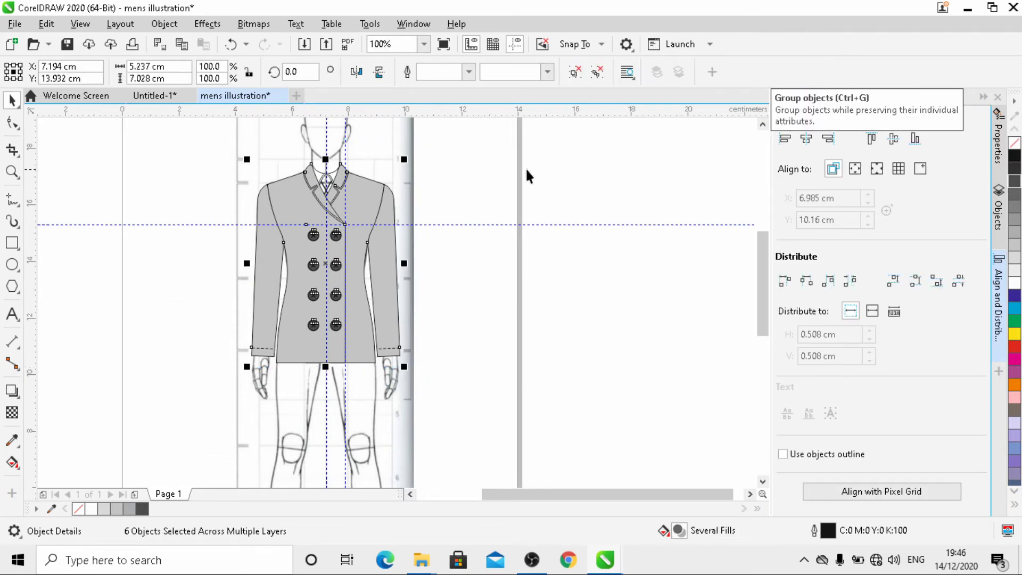
- Close the Align and Distribute docker and show the Objects docker
left_click(995, 100)
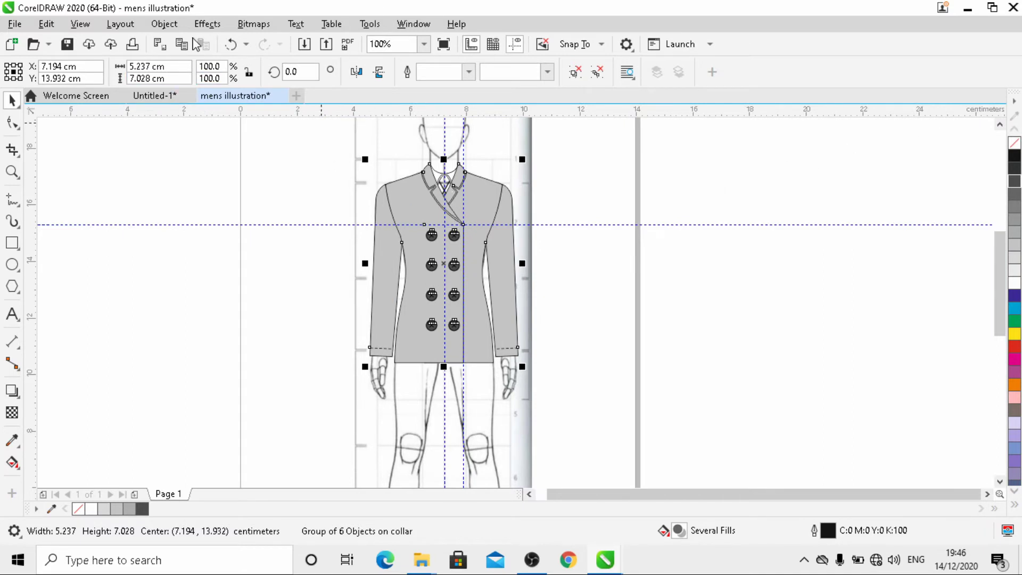
left_click(168, 28)
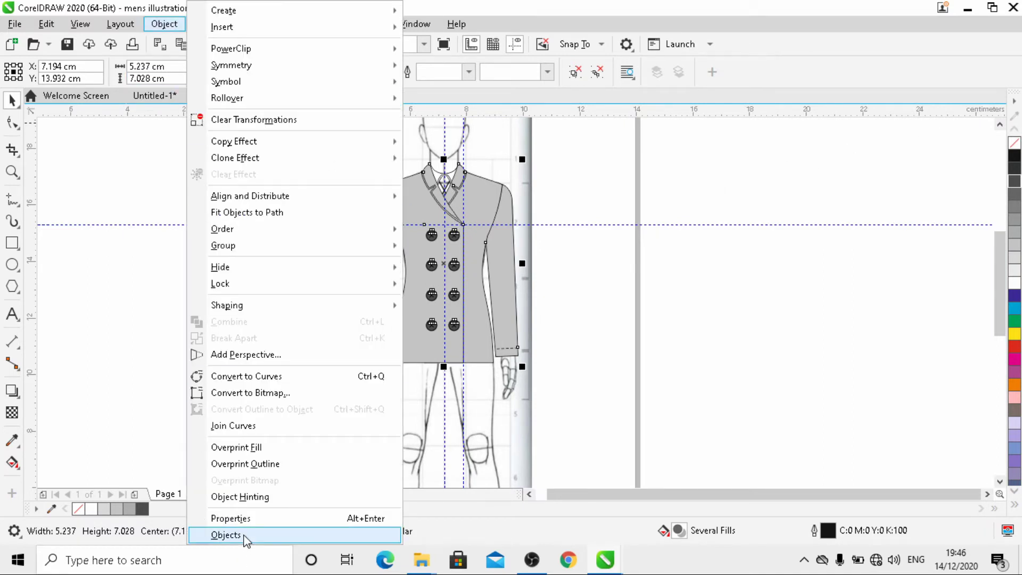
left_click(226, 534)
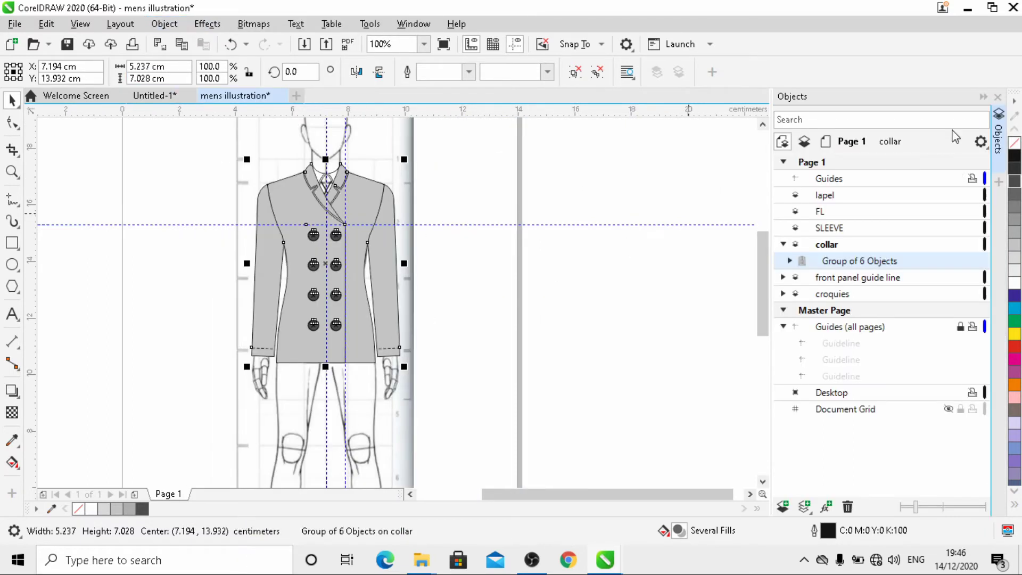
- Examine the grouped jacket on the croquis, from the whole figure down to the collar, lapels and neck opening
left_click(454, 181)
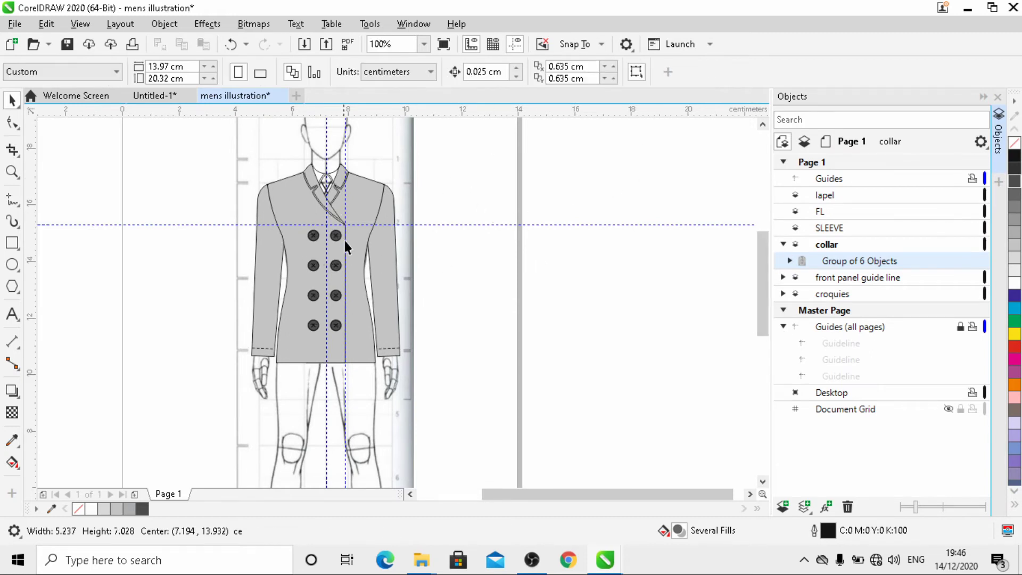
scroll(347, 240, "down", 1)
scroll(313, 219, "up", 2)
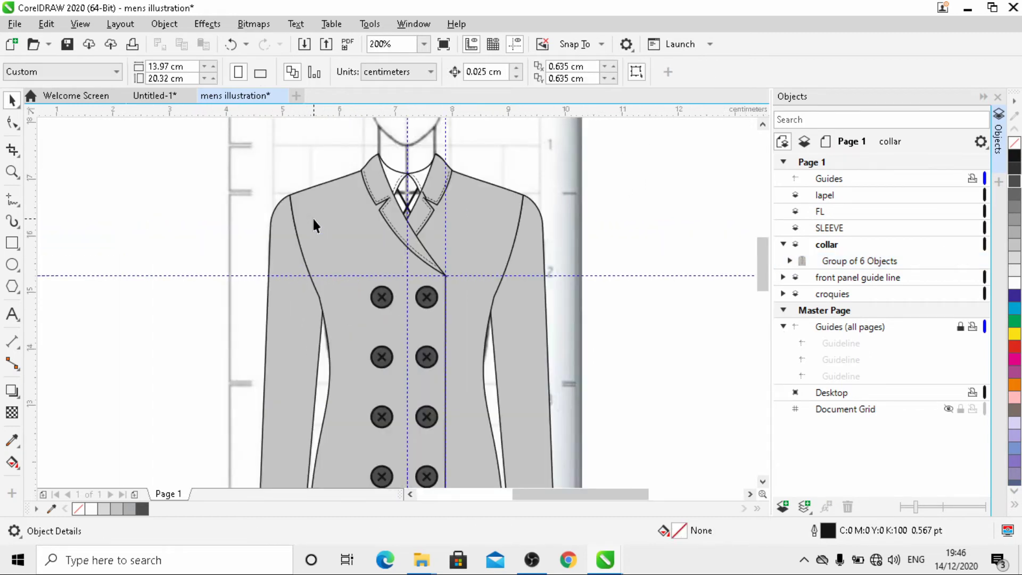
scroll(378, 205, "down", 1)
scroll(396, 235, "up", 1)
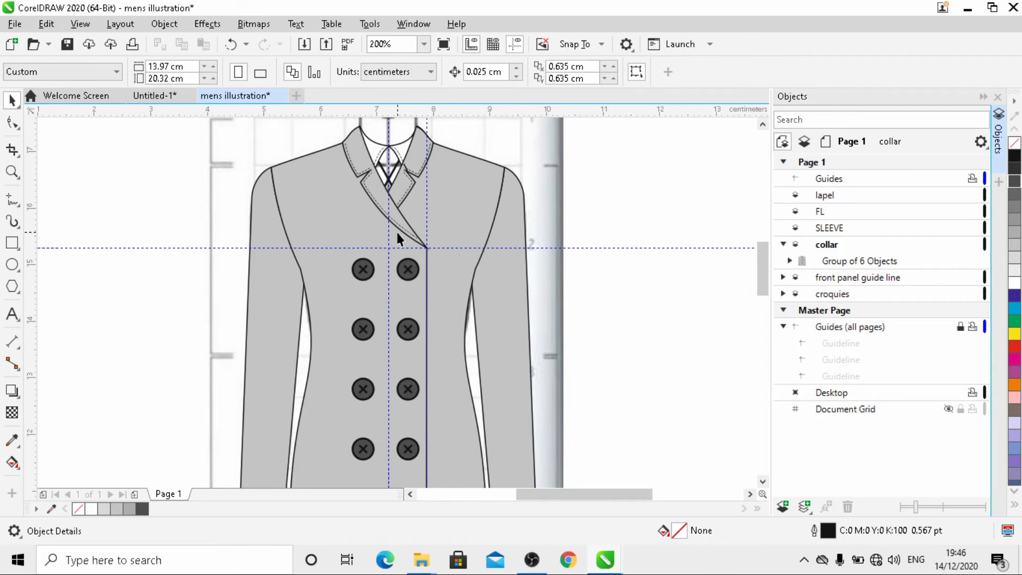
scroll(396, 230, "down", 2)
scroll(394, 235, "up", 2)
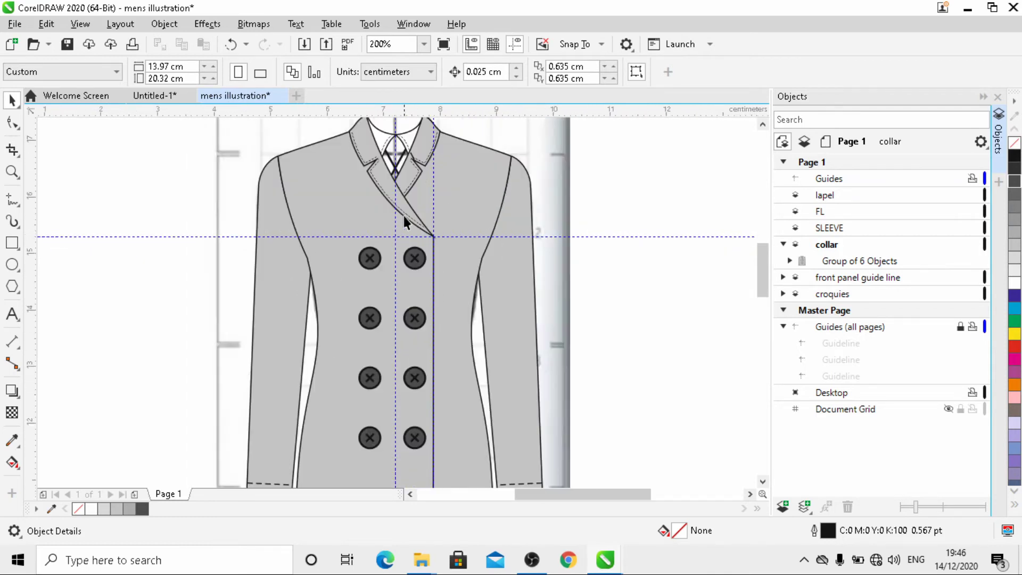
scroll(403, 215, "down", 1)
scroll(404, 228, "up", 1)
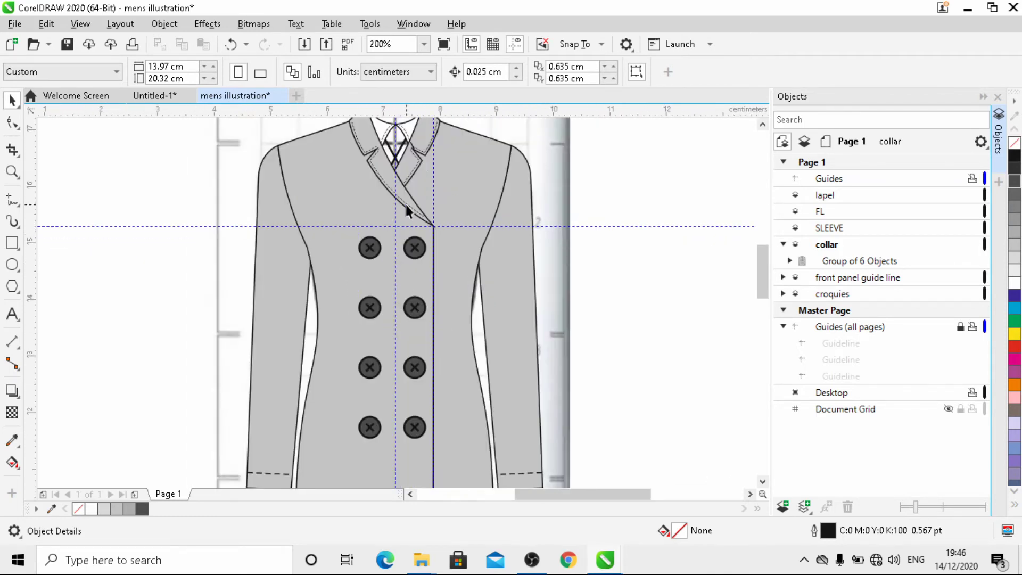
scroll(405, 204, "down", 1)
scroll(406, 204, "down", 2)
scroll(400, 276, "up", 2)
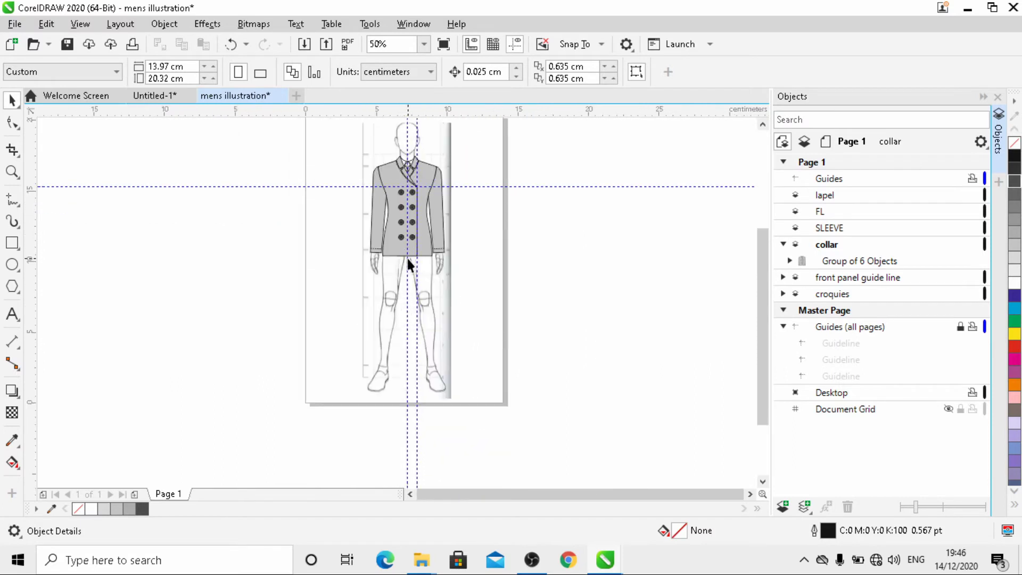
scroll(409, 260, "down", 1)
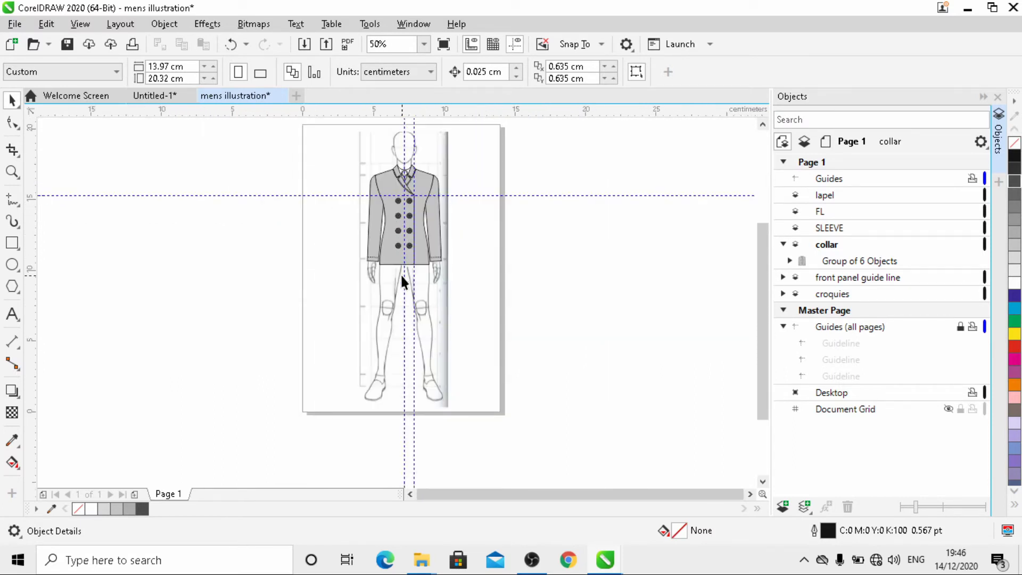
scroll(403, 274, "up", 1)
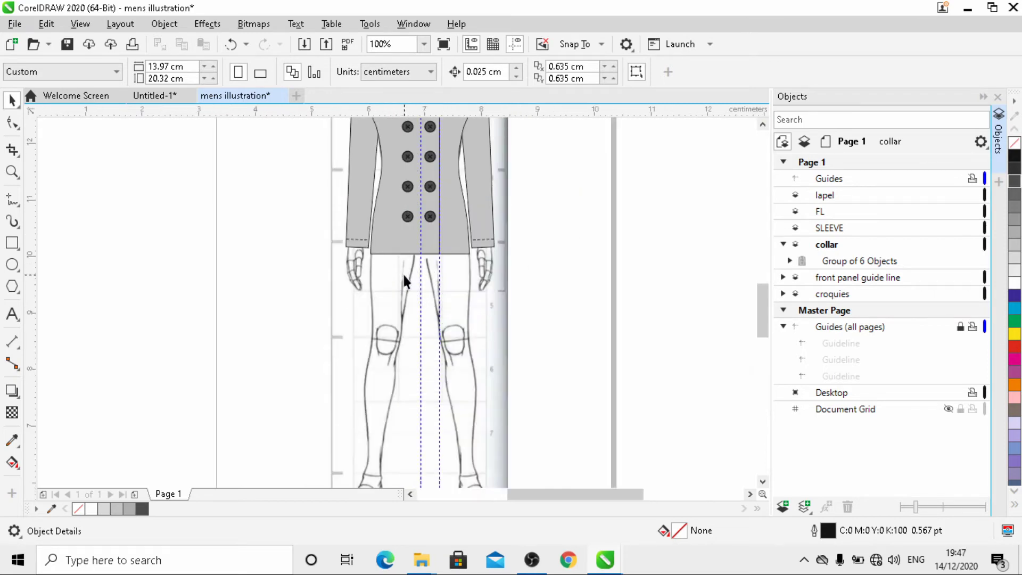
scroll(404, 274, "up", 2)
scroll(404, 275, "down", 2)
scroll(344, 289, "down", 1)
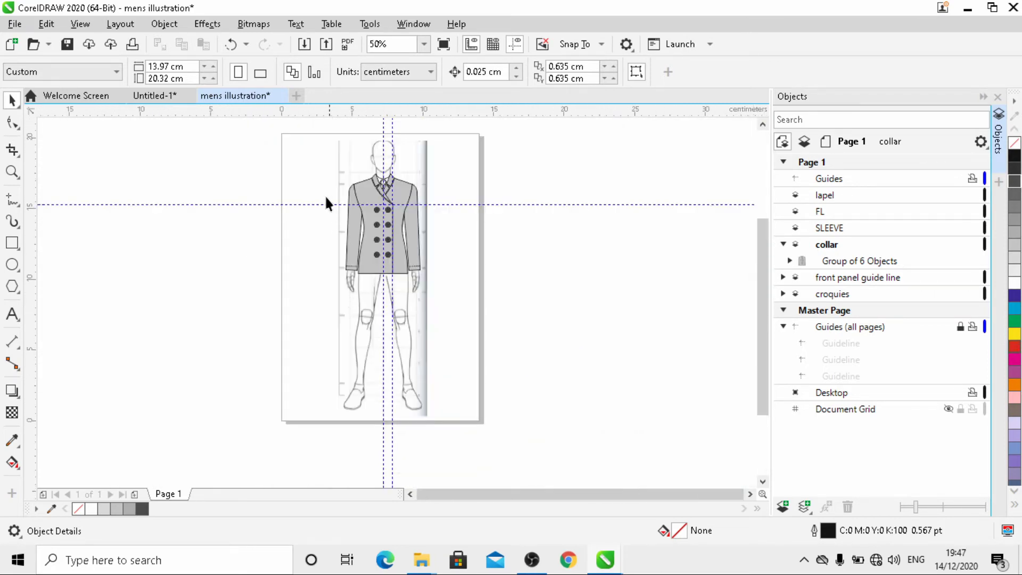
mouse_move(430, 269)
left_mouse_down()
mouse_move(448, 285)
mouse_move(446, 276)
left_mouse_up()
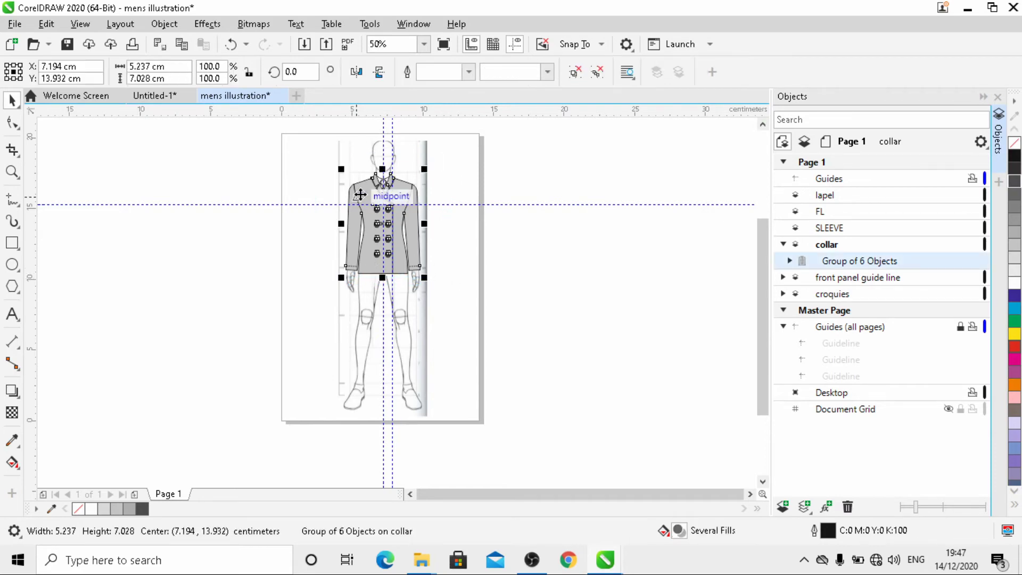
scroll(352, 196, "up", 3)
left_click(212, 235)
scroll(212, 235, "down", 3)
scroll(228, 231, "up", 5)
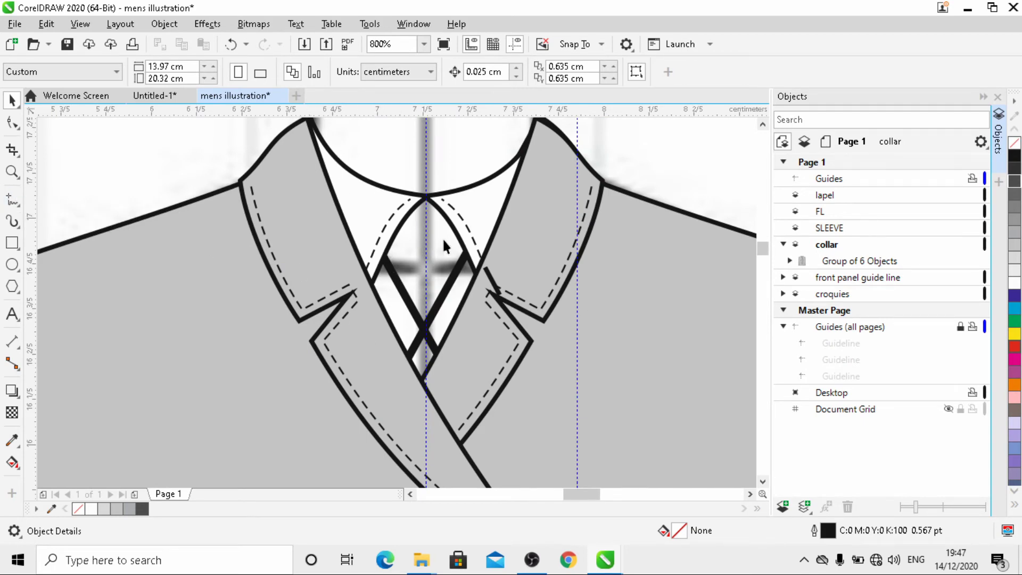
scroll(418, 210, "down", 1)
scroll(422, 241, "up", 1)
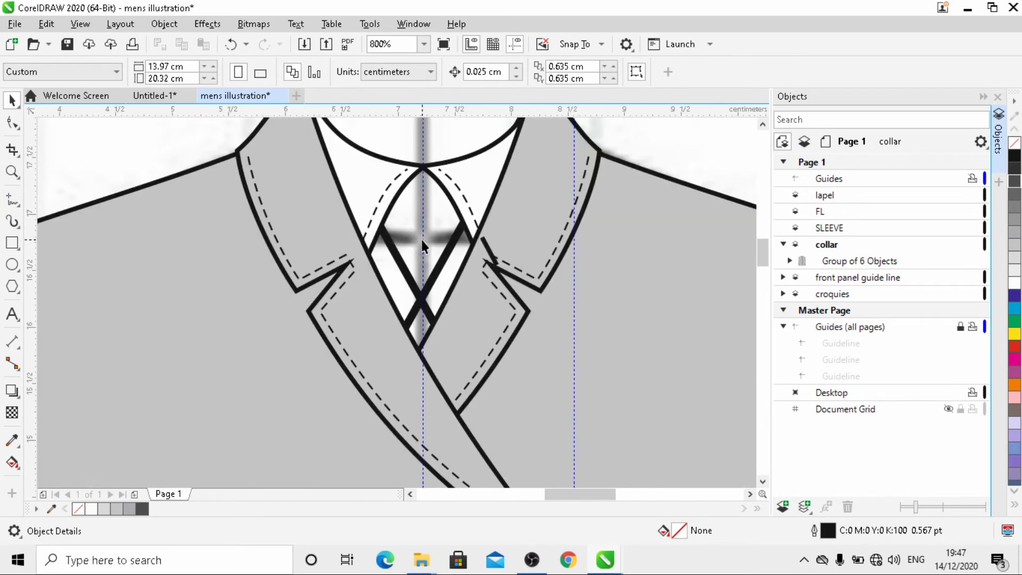
scroll(423, 240, "down", 1)
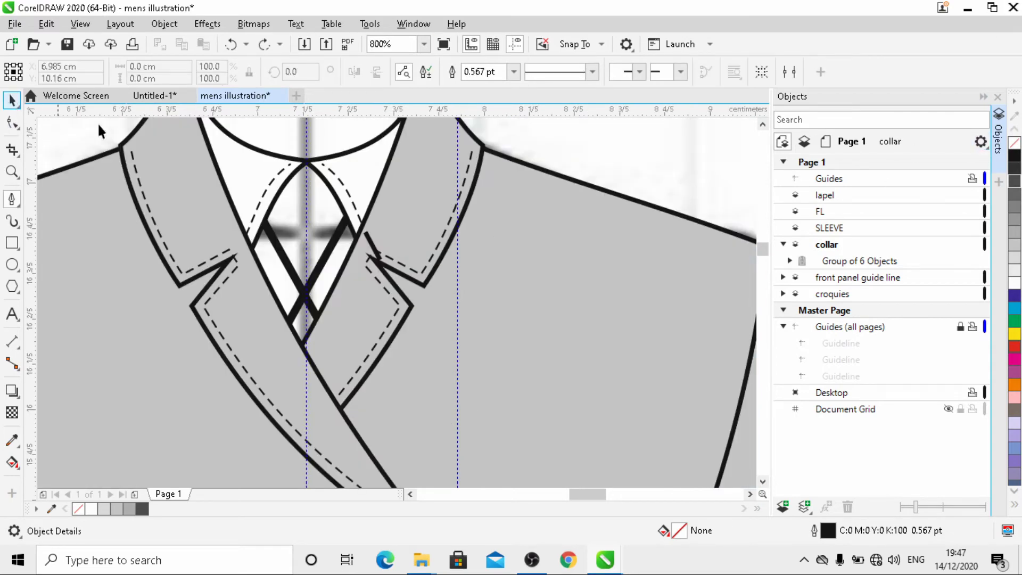
- Create a new layer and place it between the front panel guide line and croquies layers
key("space")
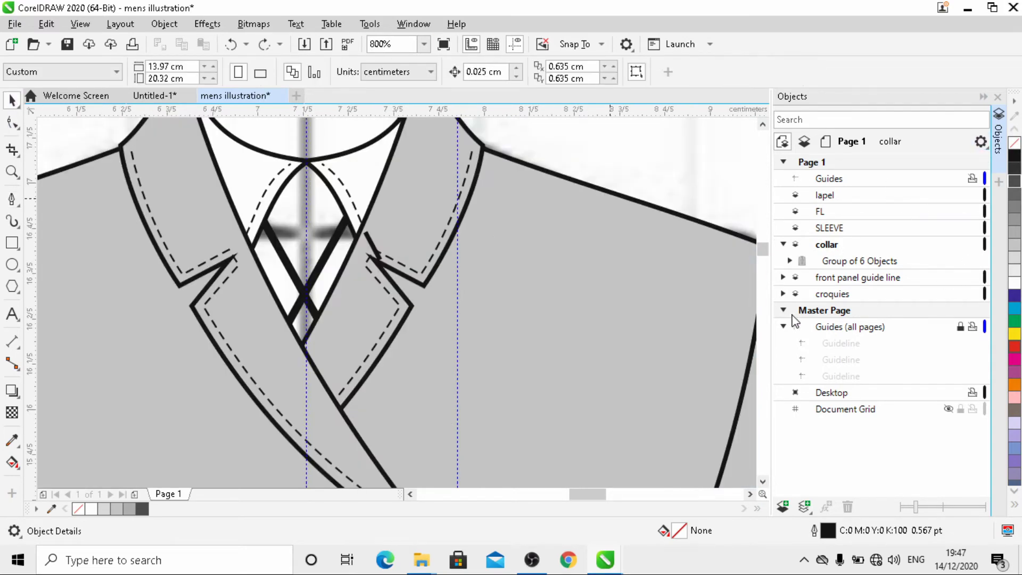
left_click(876, 282)
left_click(783, 279)
left_click(782, 279)
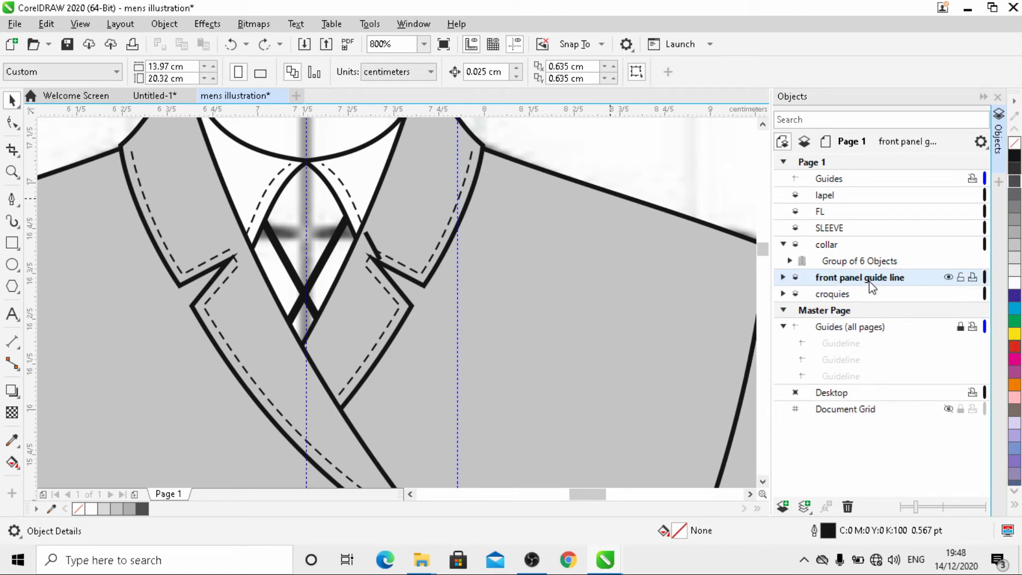
left_click(980, 142)
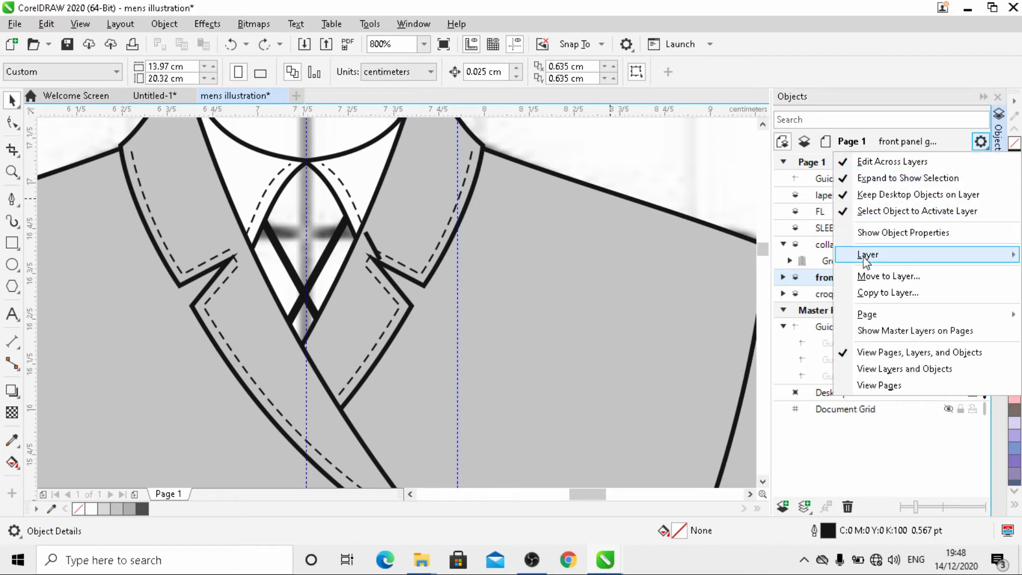
mouse_move(867, 260)
left_click(702, 258)
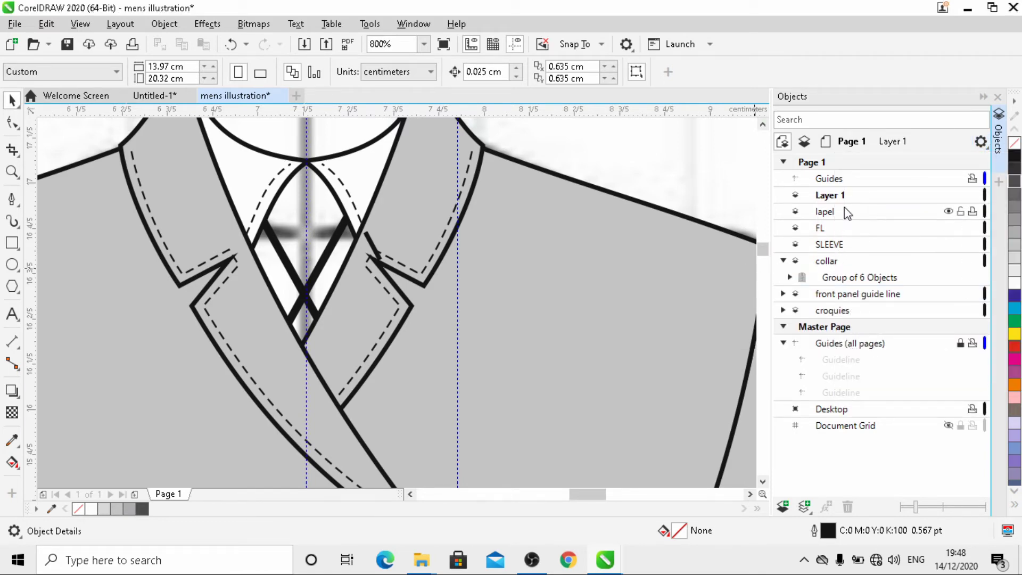
left_click_drag(851, 195, 873, 367)
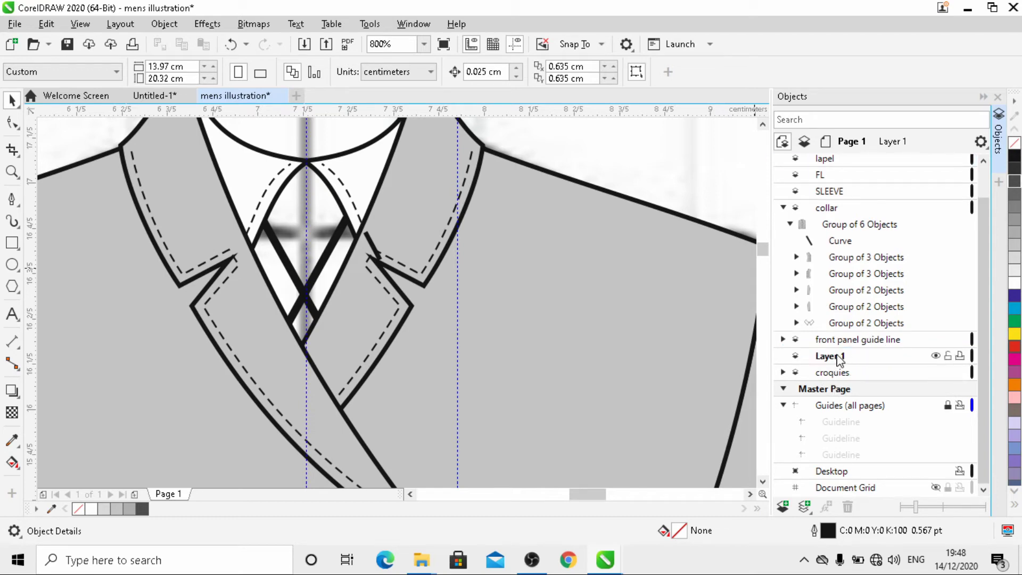
- With the Pen tool, draw a closed four-point shape about 0.46 by 0.82 cm over the inner neck opening on Layer 1
left_click(838, 360)
left_click(12, 199)
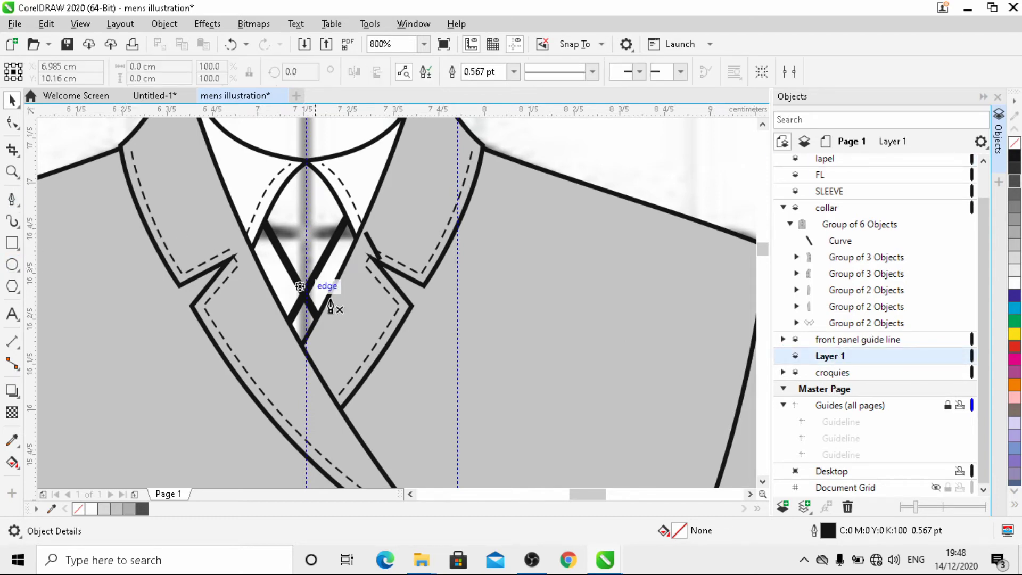
left_click(302, 345)
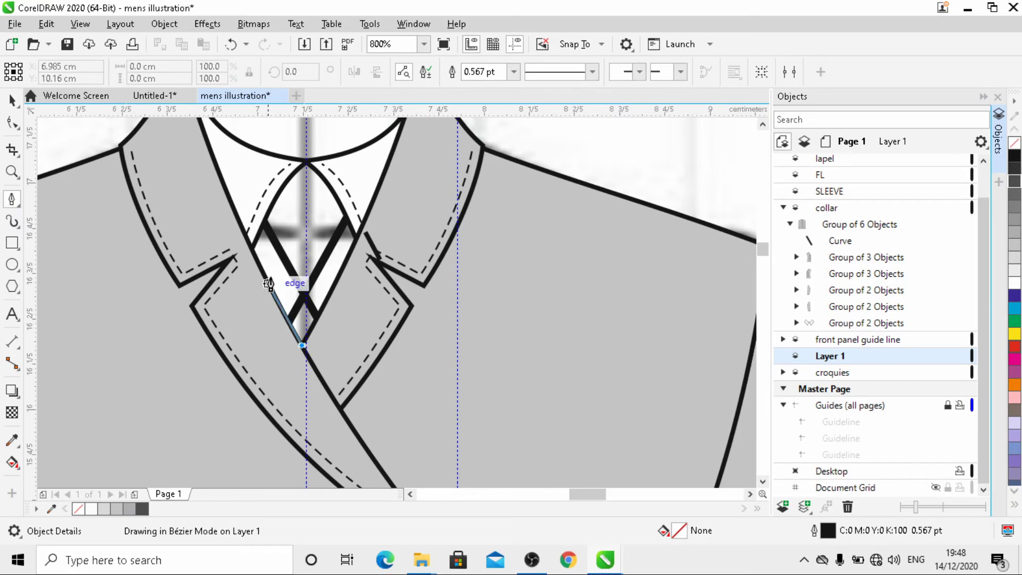
left_click(251, 249)
left_click(304, 162)
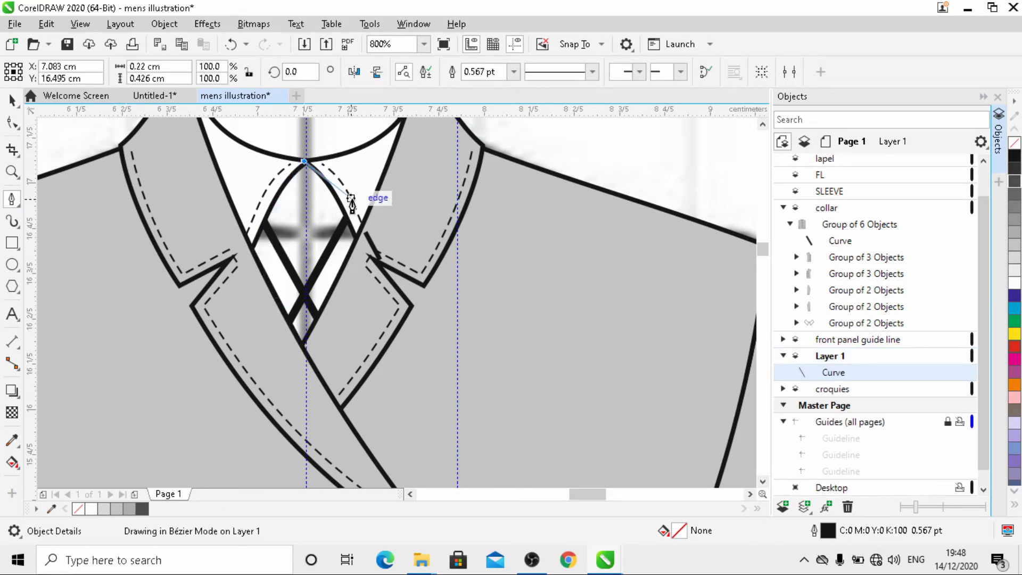
left_click(355, 239)
double_click(301, 345)
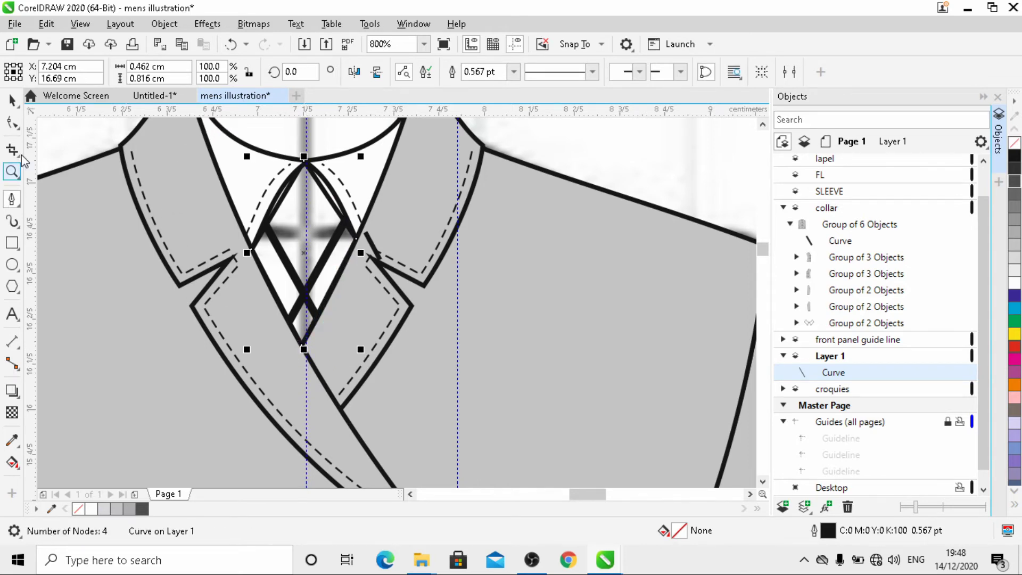
- Convert the shape's upper left edge to a curve and bow it outwards past the inner collar line
left_click(12, 122)
scroll(258, 195, "up", 1)
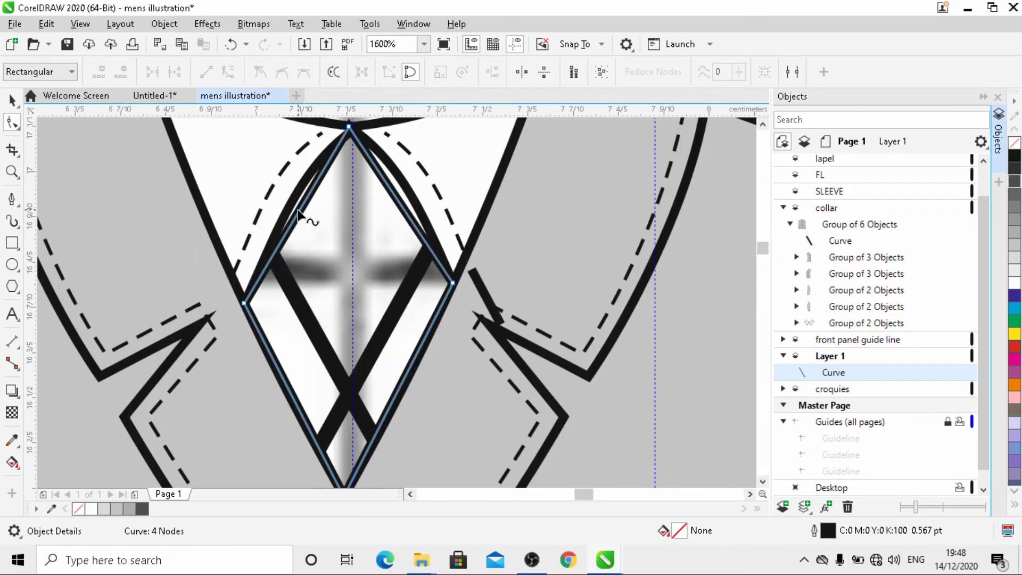
left_click(300, 208)
left_click(227, 71)
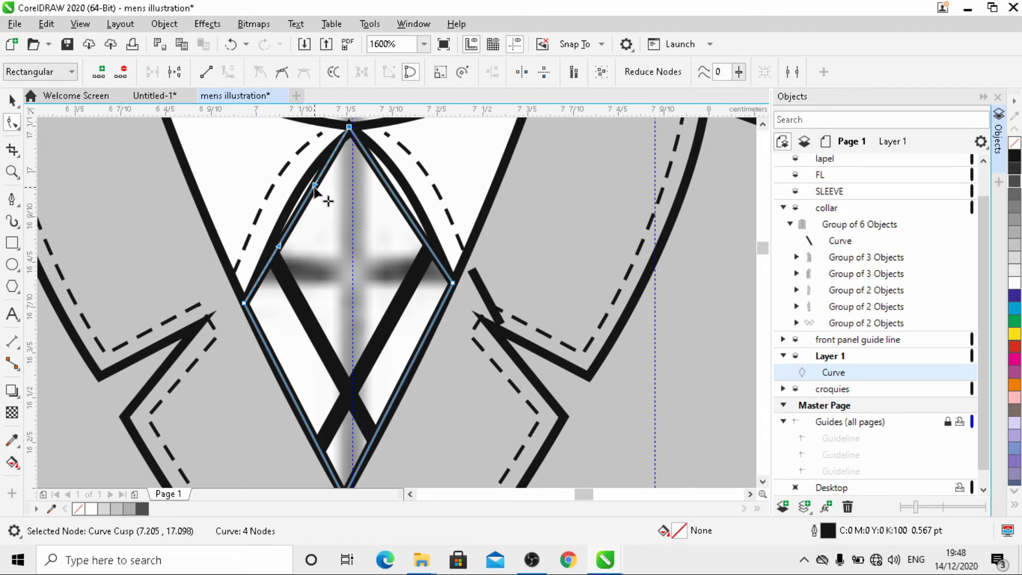
left_click_drag(314, 193, 275, 183)
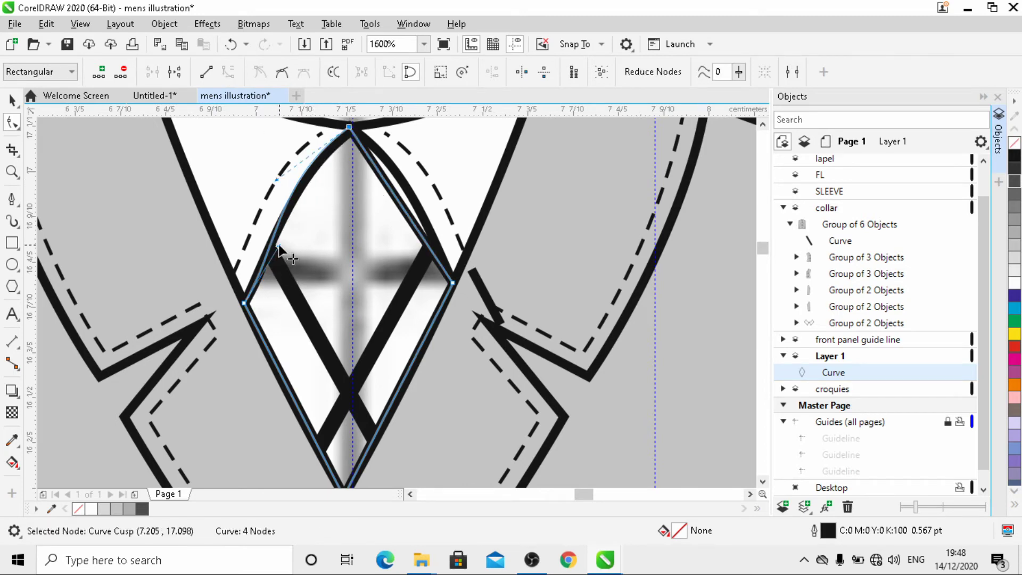
left_click_drag(278, 245, 264, 242)
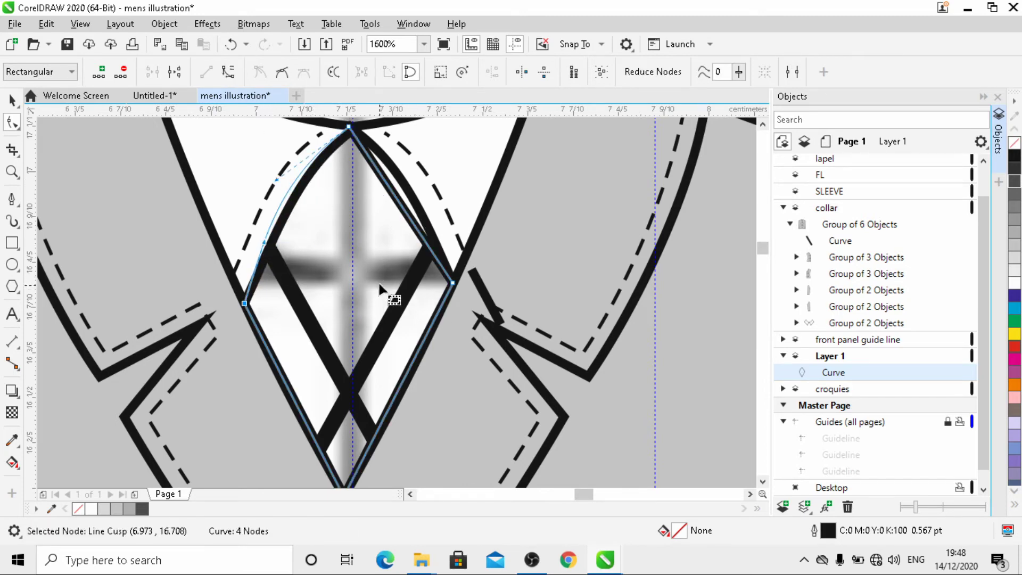
- Convert the upper right edge to a curve, bow it outwards along the collar line, and extend the lower tip beneath the lapels
left_click(299, 206)
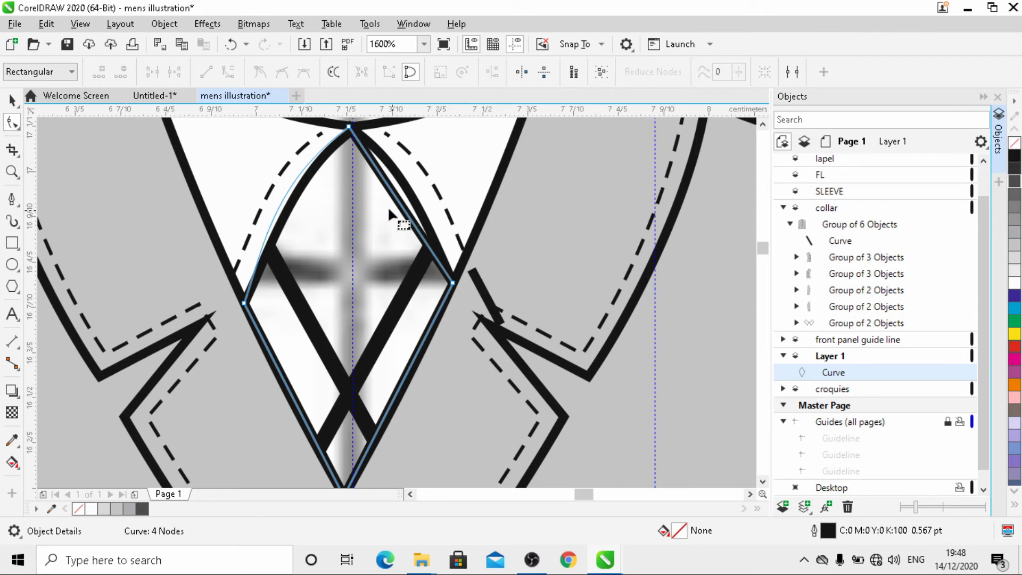
left_click(406, 211)
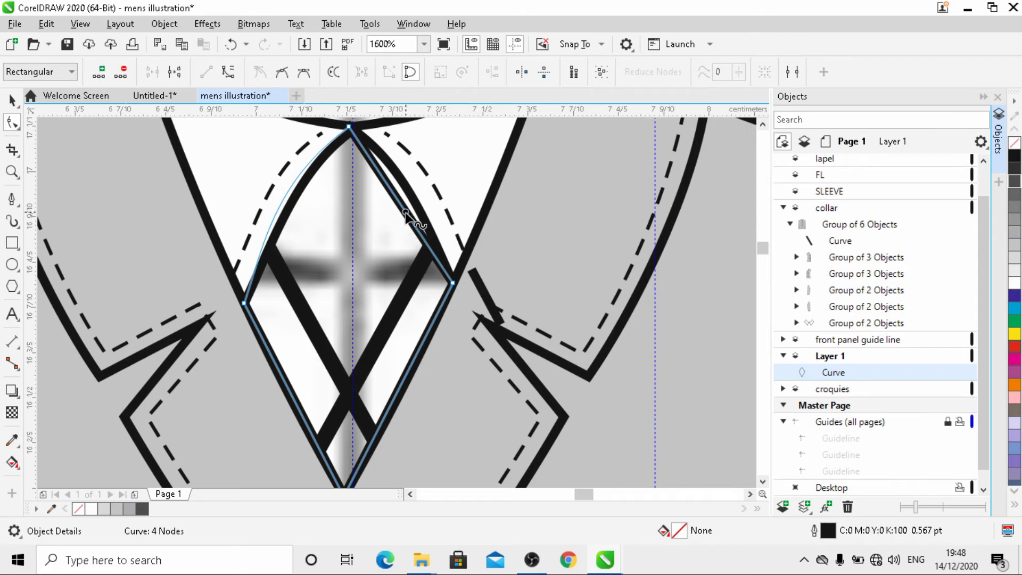
left_click(228, 71)
left_click_drag(394, 187, 434, 228)
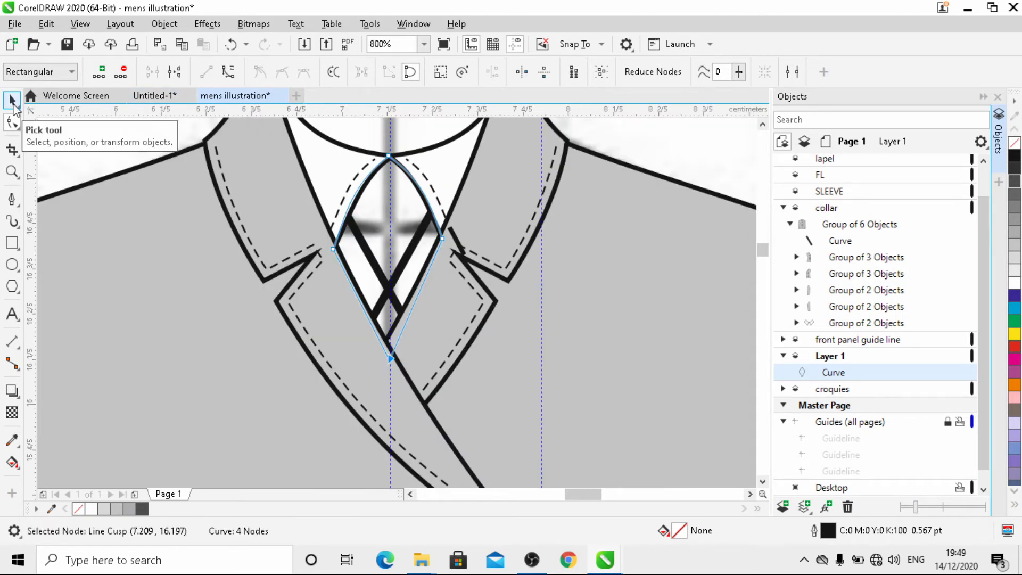
- Fill the neck opening shape with white
left_click(14, 107)
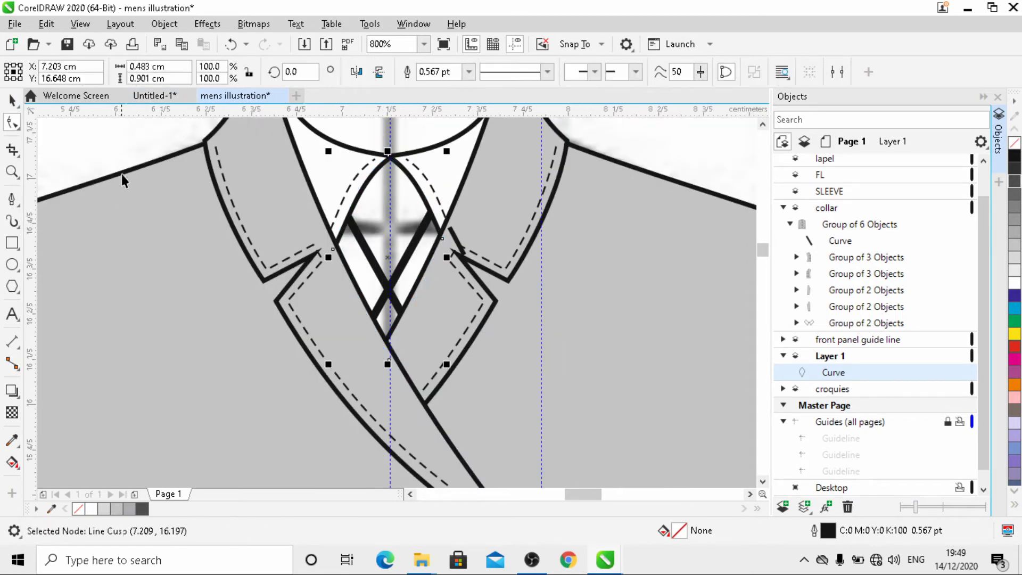
key("Escape")
scroll(392, 227, "down", 2)
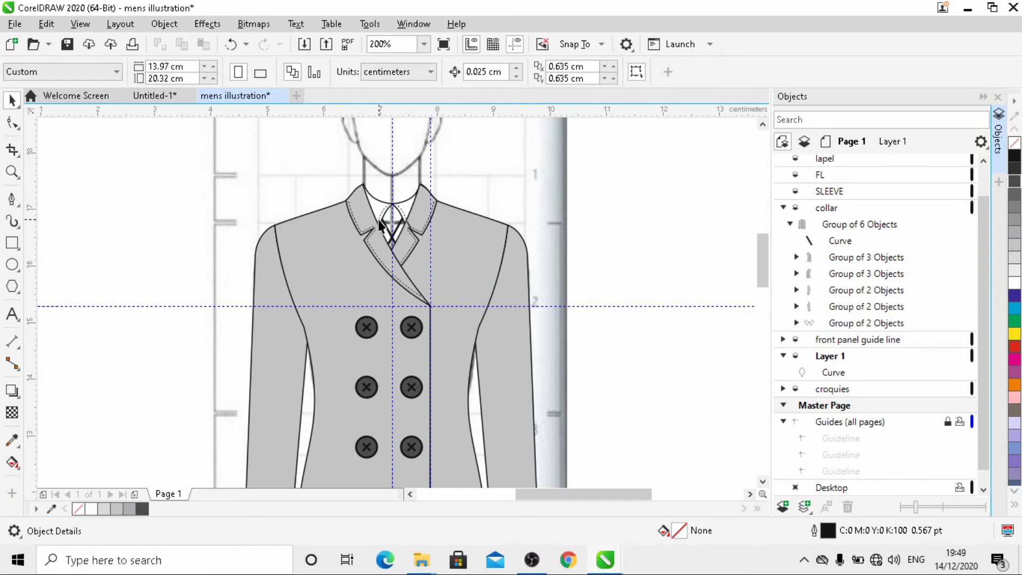
left_click(396, 221)
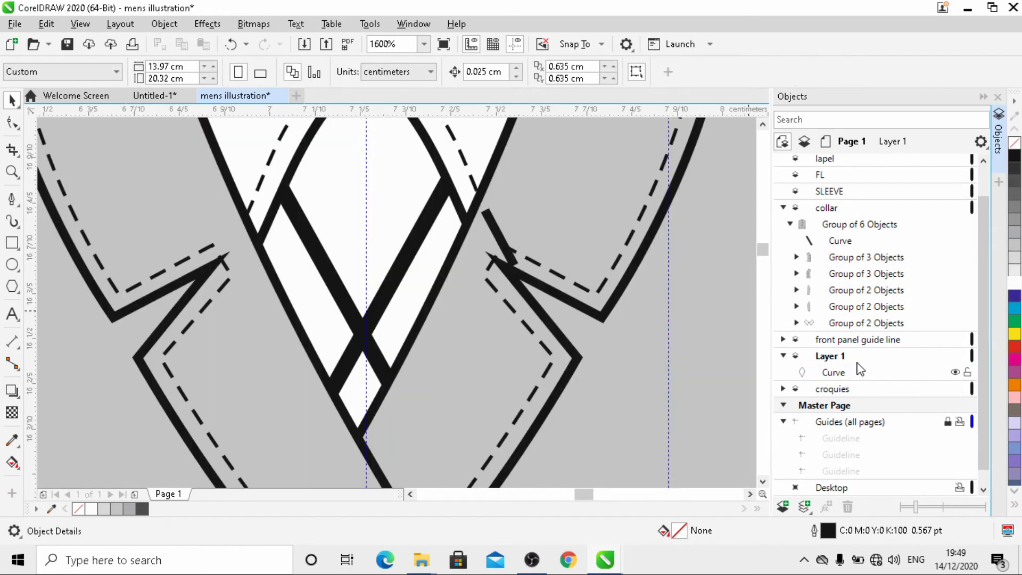
- Move Layer 1 above the front panel guide line layer so the white shape covers the crossed guide lines
left_click(854, 358)
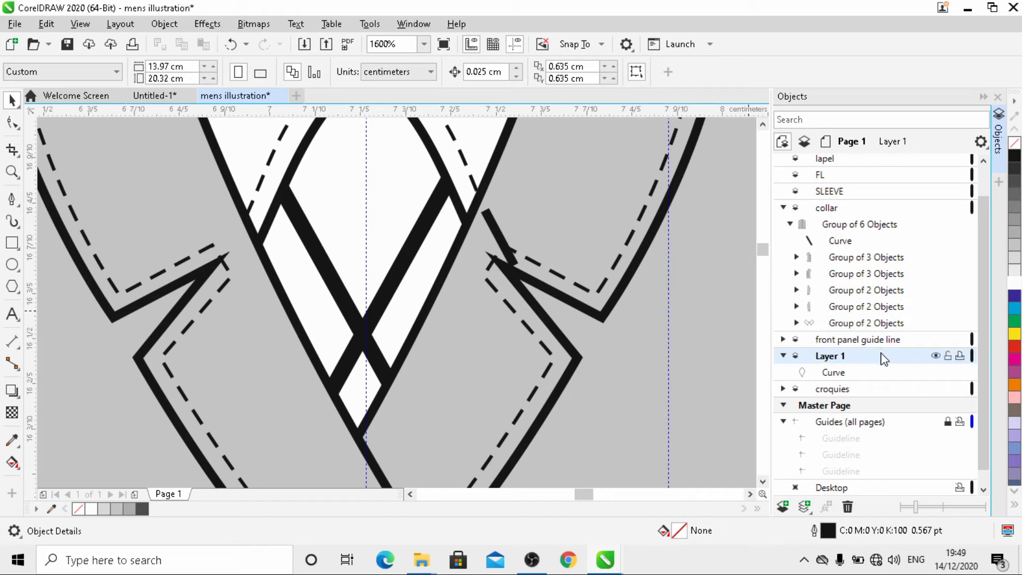
left_click_drag(881, 356, 881, 334)
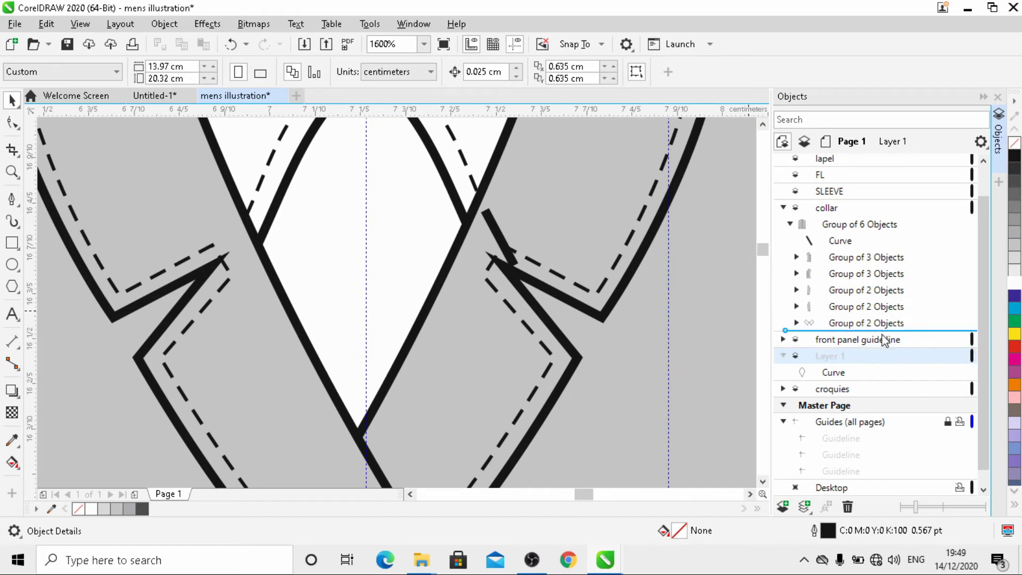
scroll(414, 236, "down", 1)
scroll(414, 232, "down", 1)
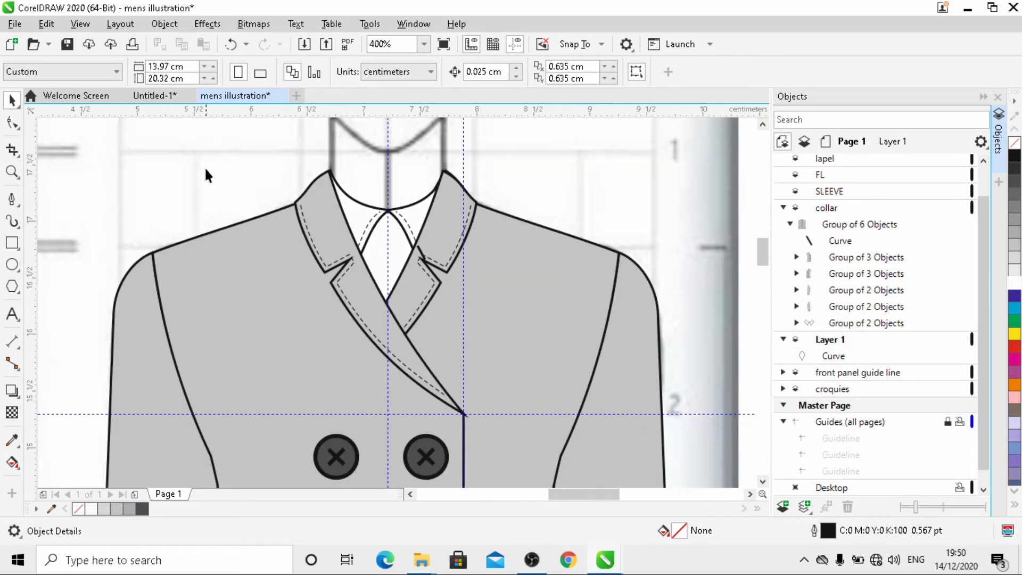
scroll(317, 239, "down", 1)
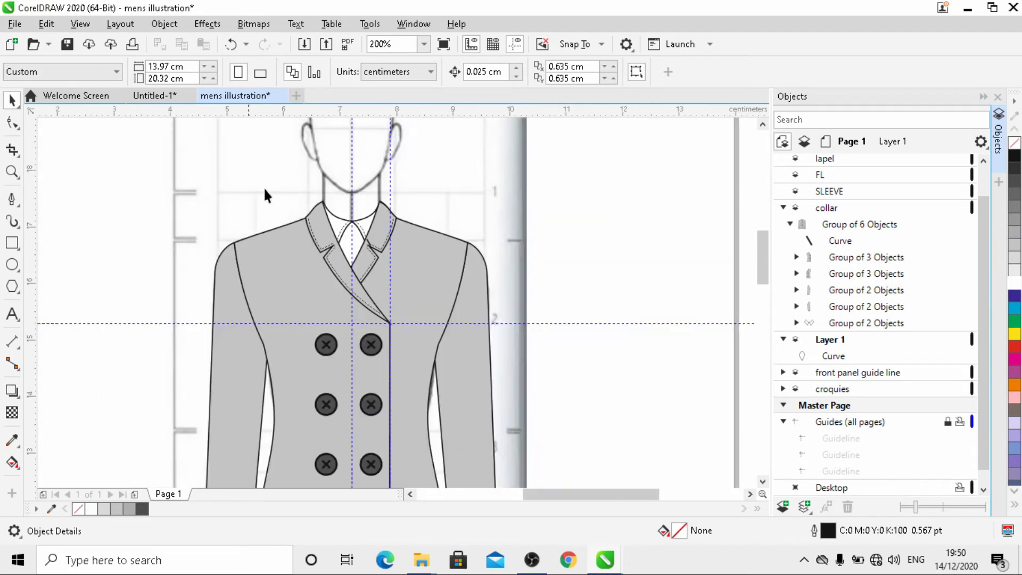
scroll(346, 240, "up", 2)
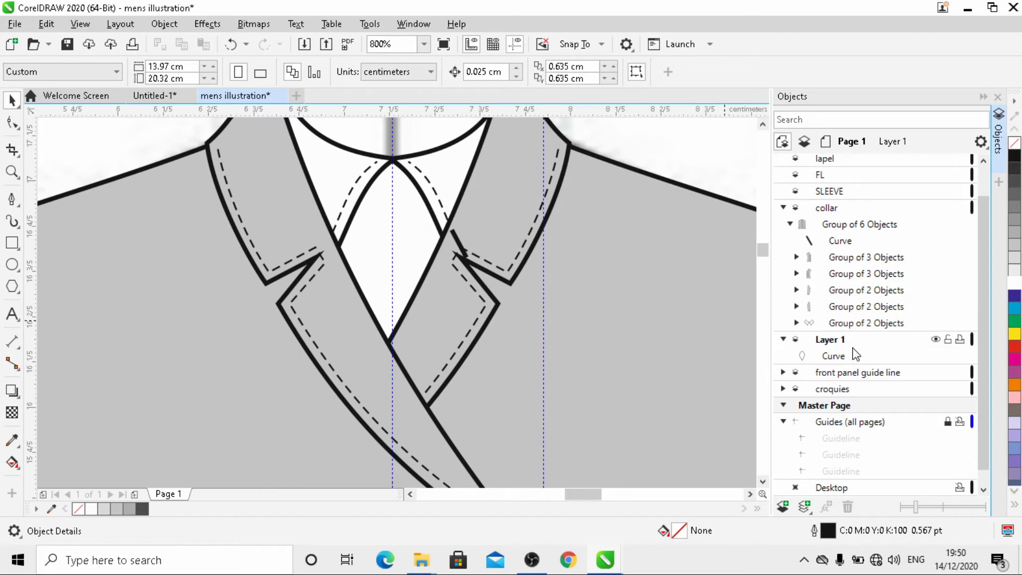
- On Layer 1, draw a 0.5 pt vertical line about 0.53 cm long down the left part of the neck opening and duplicate it
left_click(852, 344)
key("p")
left_click(367, 187)
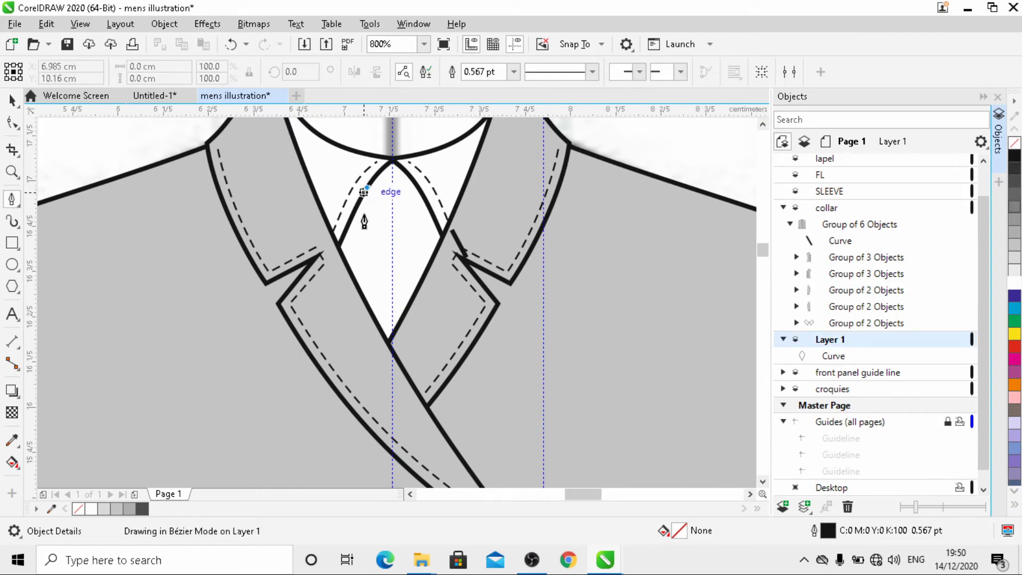
double_click(367, 307)
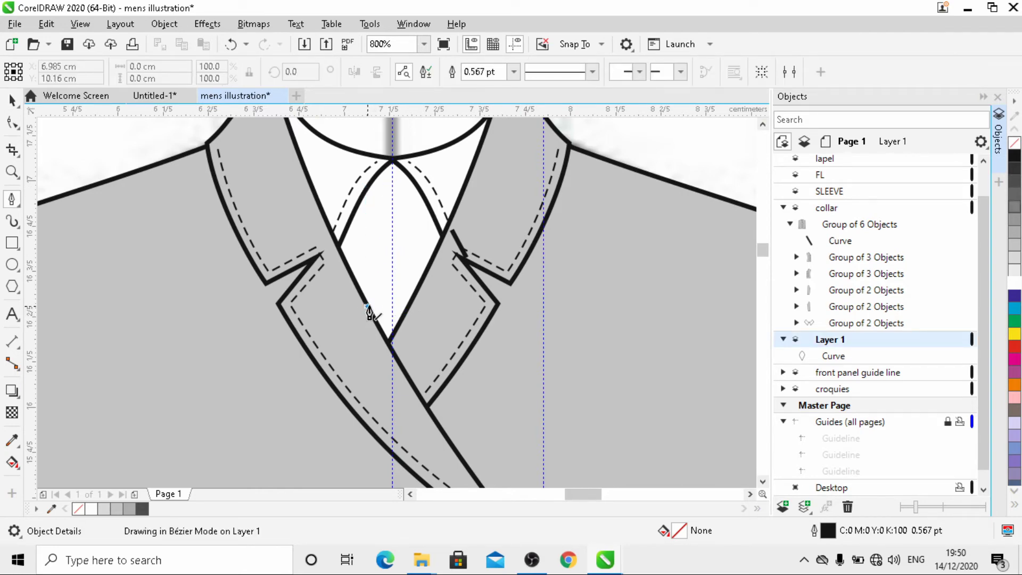
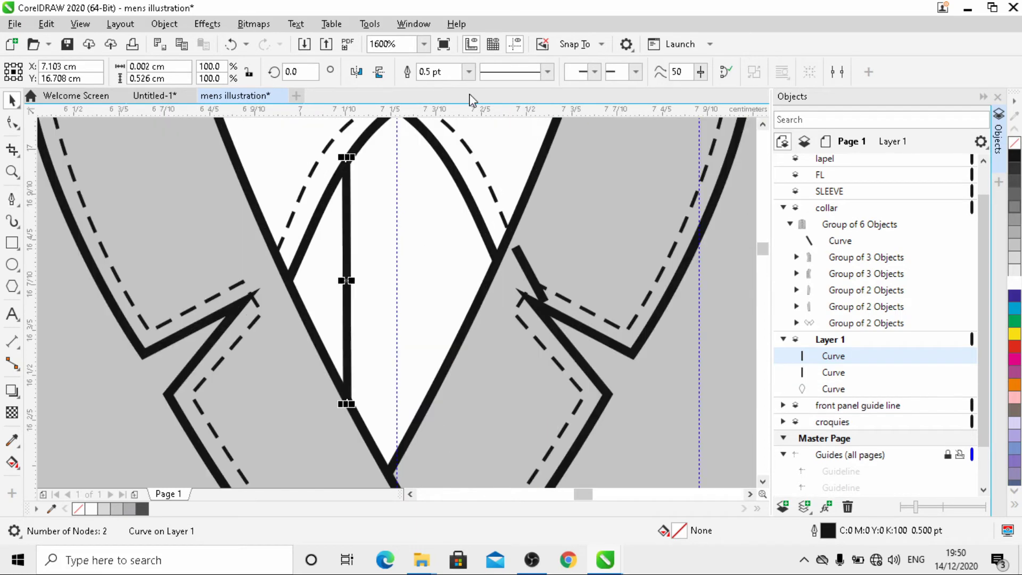
- Nudge the duplicate line right to X 7.331 cm, opposite the first line in the neck opening
key("Right")
key("Right")
key("Right")
key("Right")
key("Right")
key("Right")
key("Right")
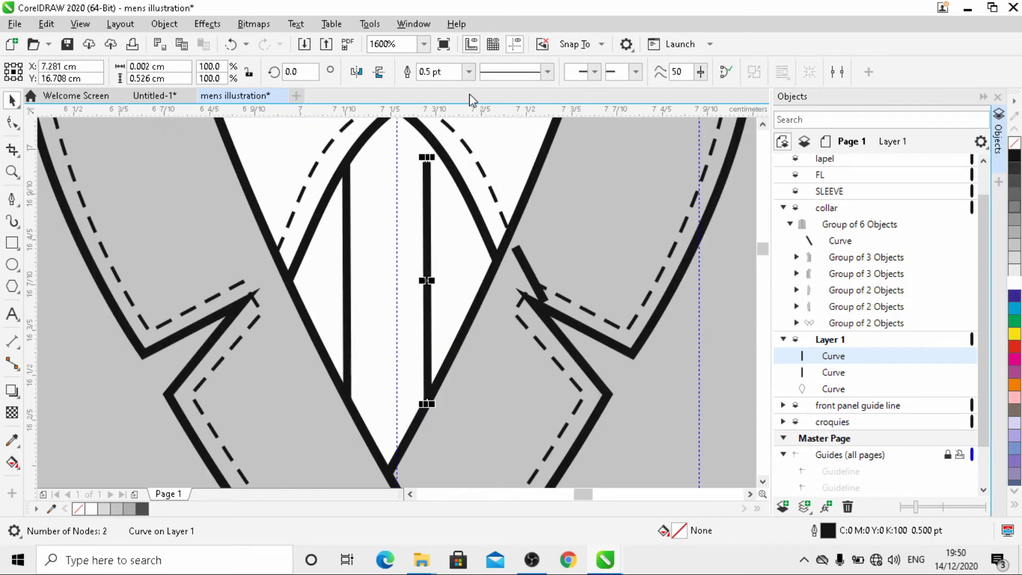
key("Right")
key("Right")
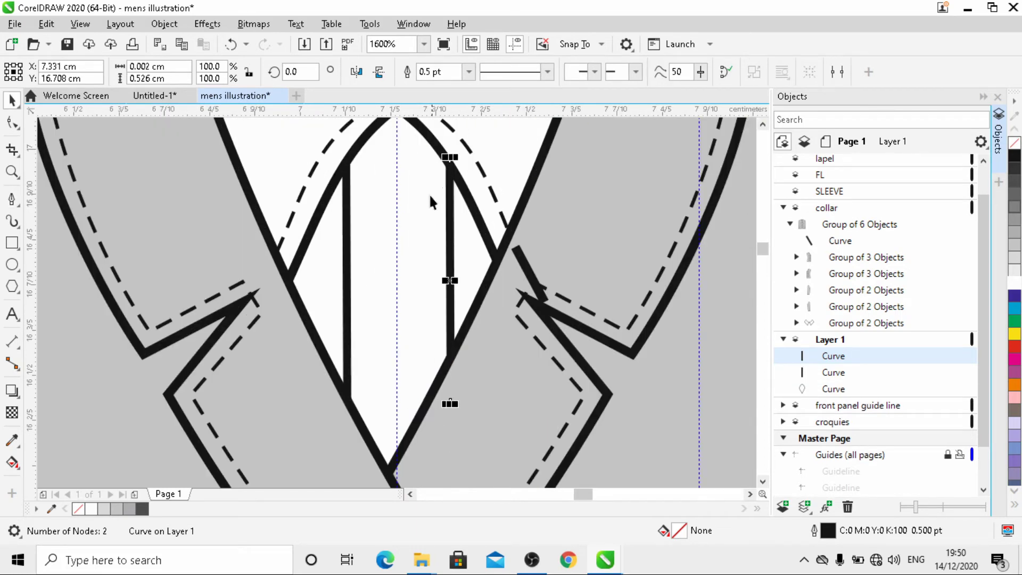
scroll(431, 216, "down", 1)
left_click(164, 156)
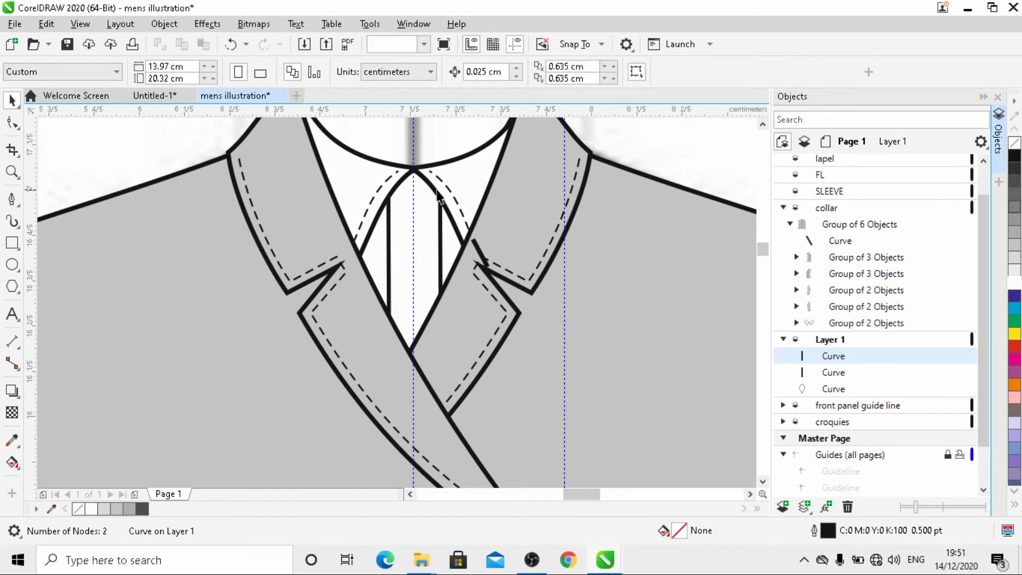
- Select both vertical lines together with the jacket group and fill the selection with 10% black
scroll(414, 218, "up", 1)
scroll(415, 218, "down", 1)
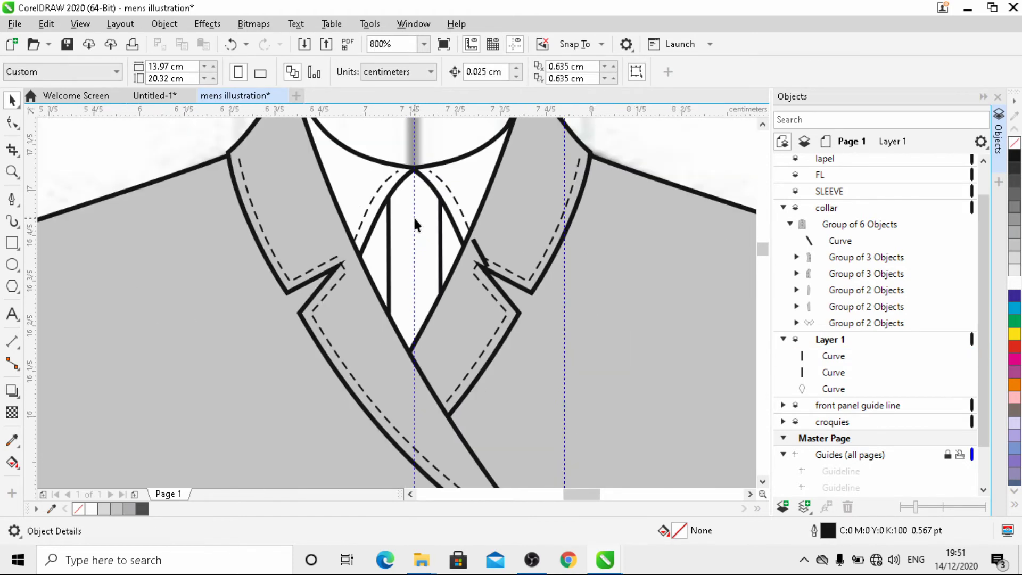
left_click(387, 235)
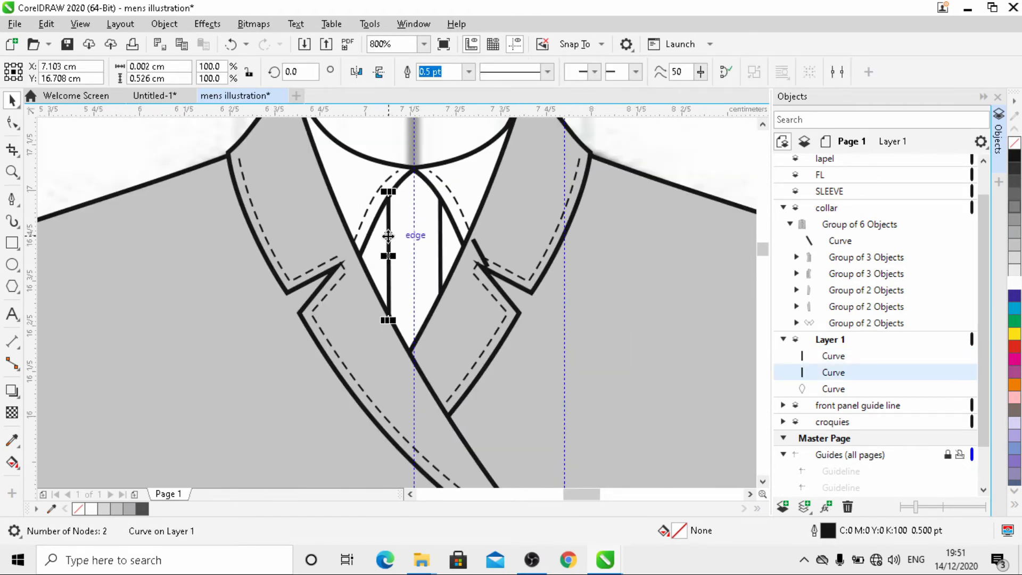
left_click(440, 250, "shift")
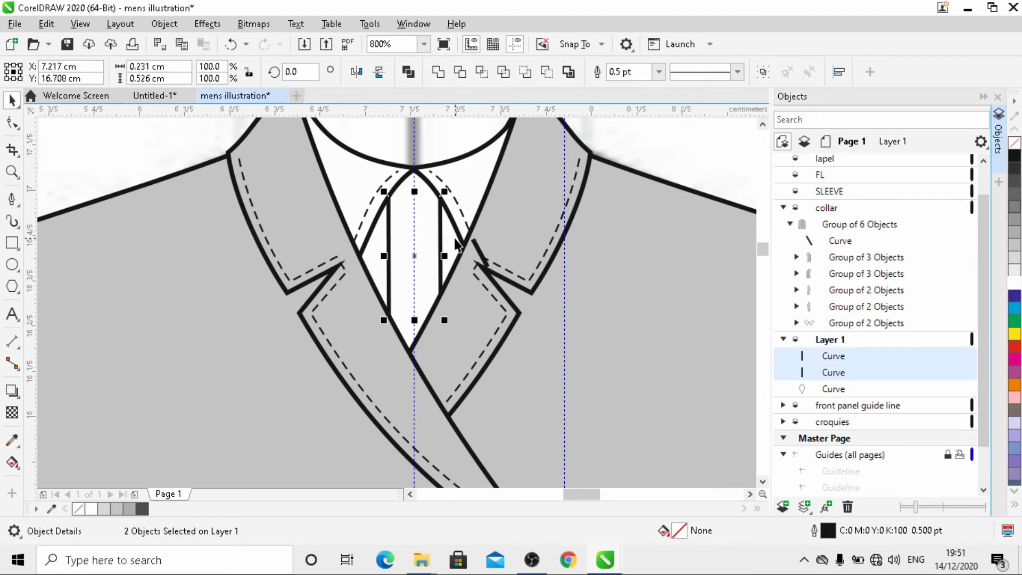
left_click(456, 236, "shift")
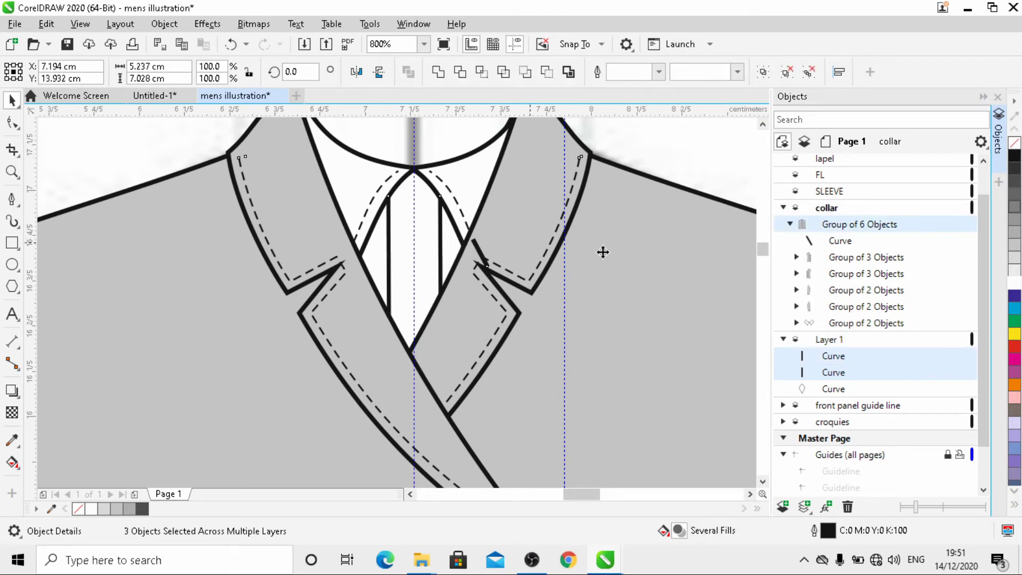
left_click(1014, 270)
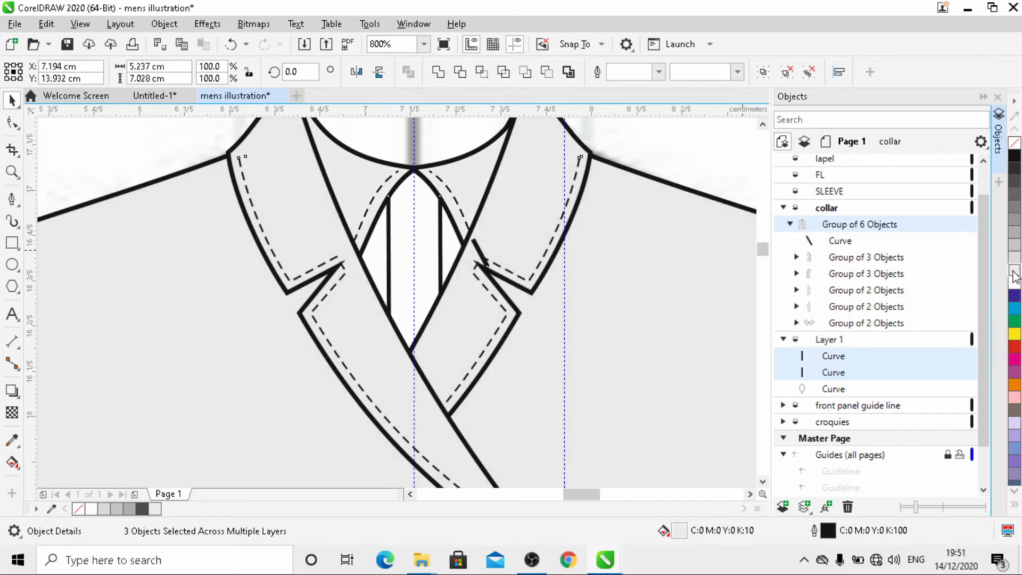
- Try a white fill on the selected jacket group and vertical lines, undo it and clear the selection
left_click(1014, 277)
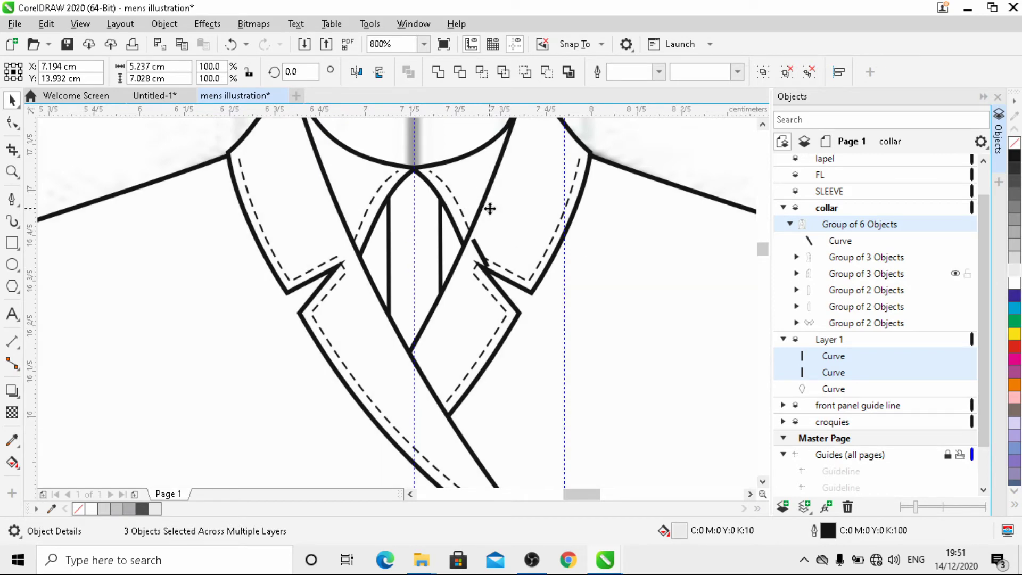
key("ctrl+z")
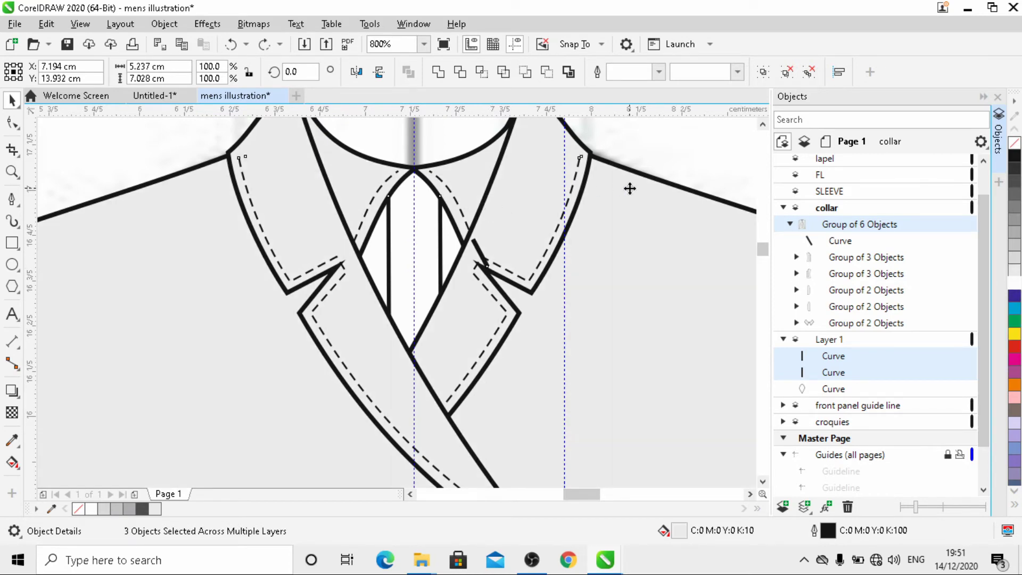
left_click(657, 159)
left_click(386, 213)
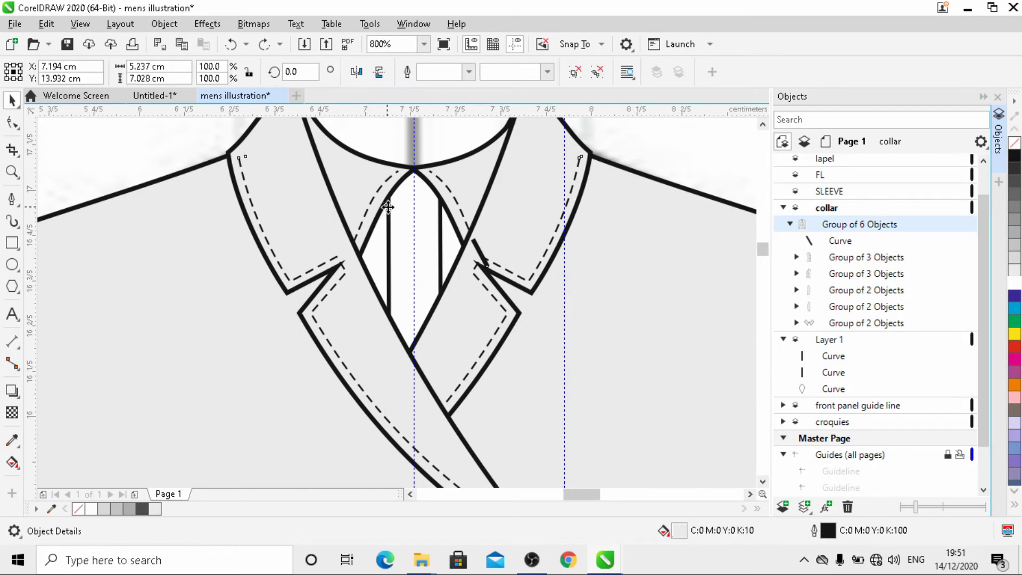
left_click(640, 142)
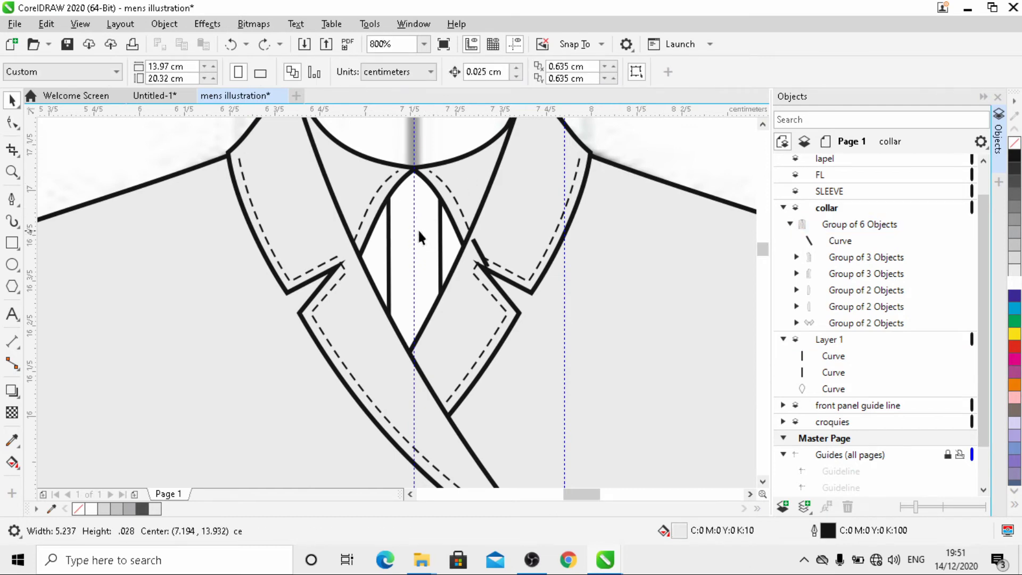
- Try a hairline outline on both vertical lines in the neck opening, and return them to 0.5 pt
left_click(388, 234)
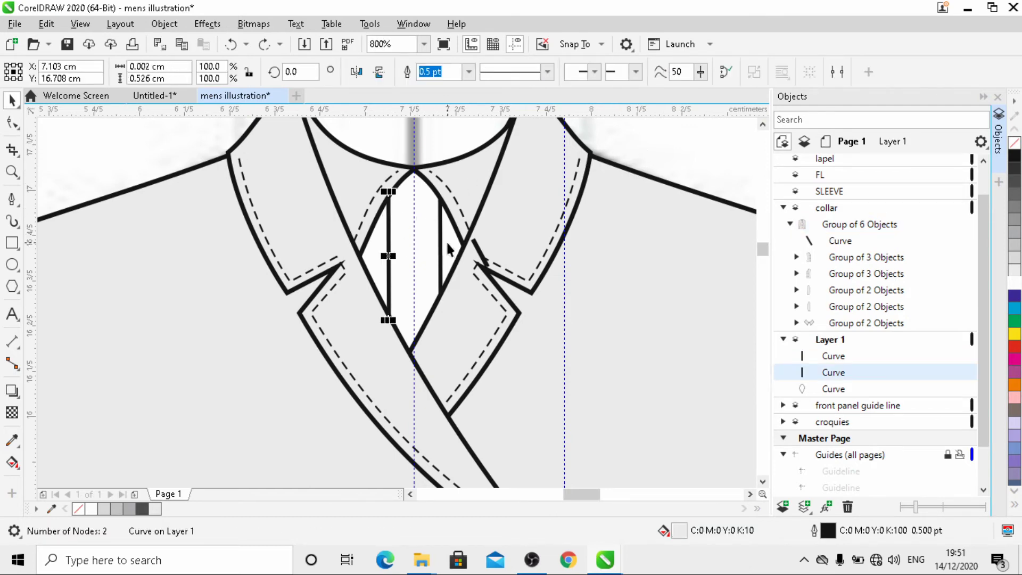
left_click(439, 245, "shift")
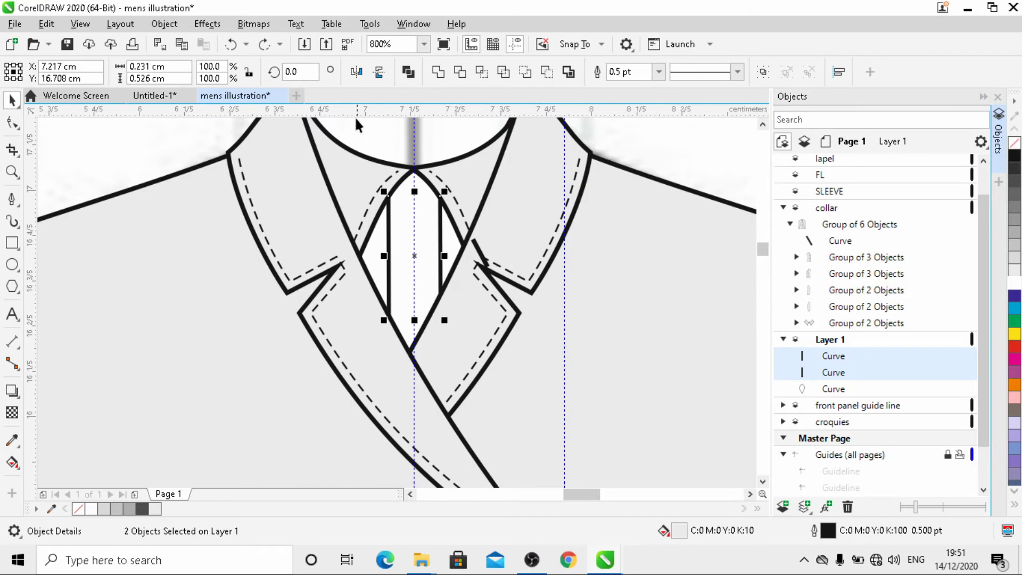
left_click(659, 71)
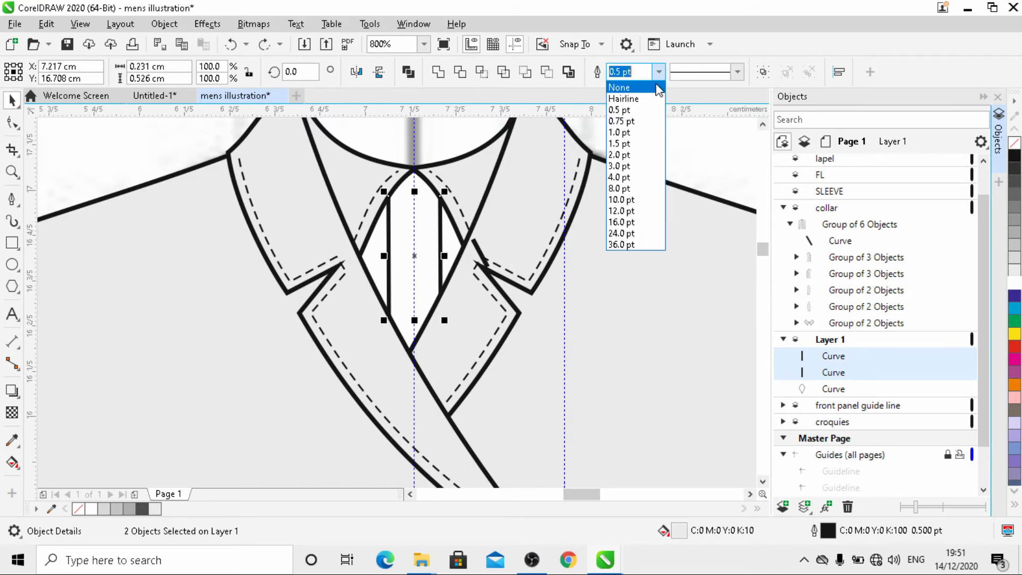
left_click(637, 100)
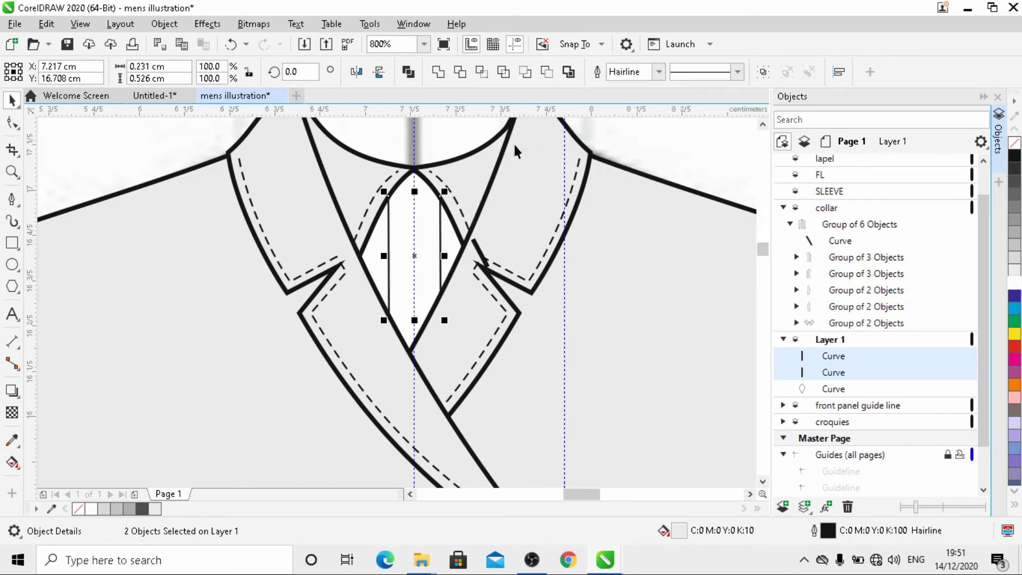
left_click(659, 71)
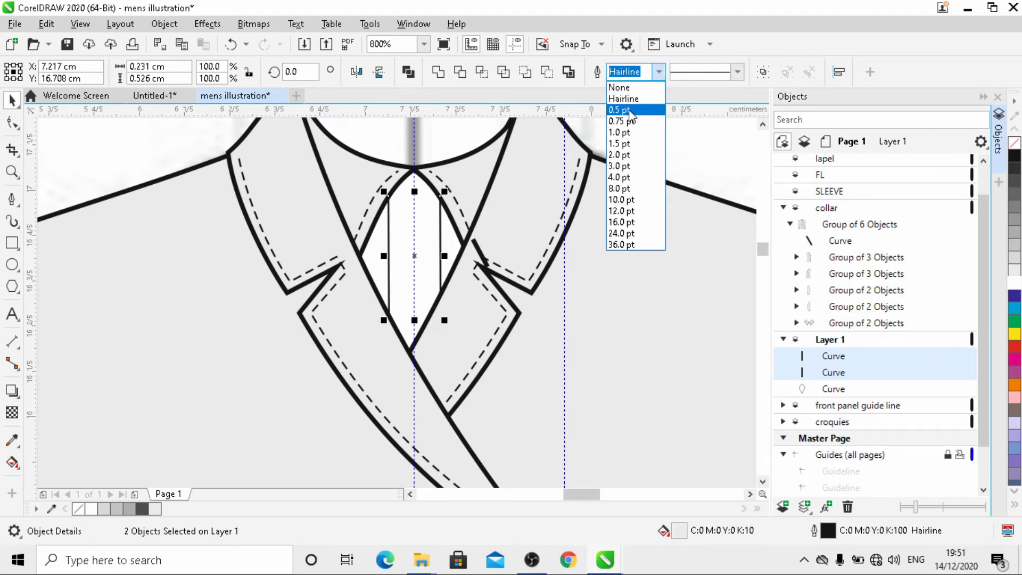
left_click(625, 110)
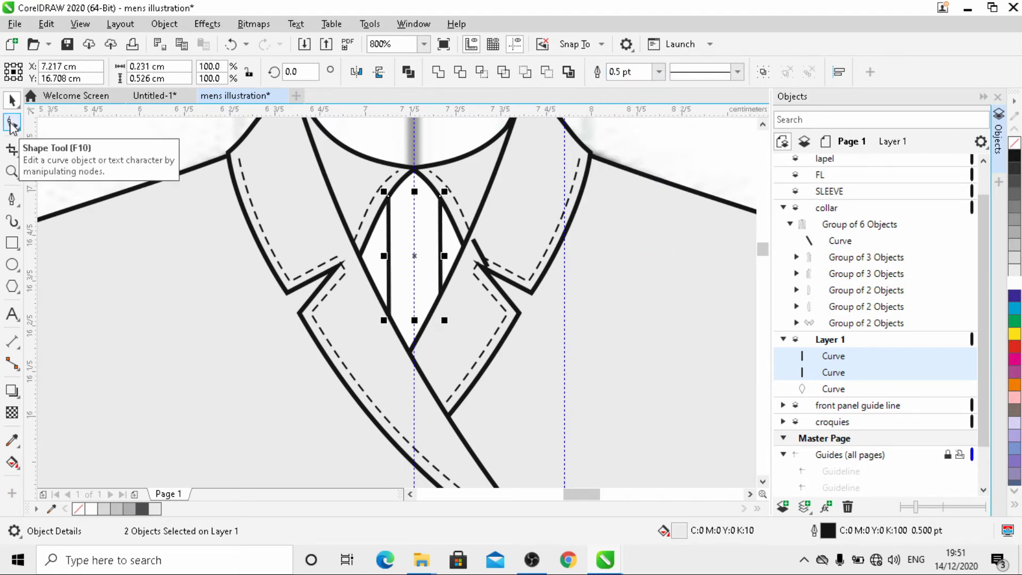
left_click(91, 151)
- Draw a circle between the two vertical lines in the neck opening and shrink it from its centre to about 0.162 cm across
scroll(309, 214, "down", 2)
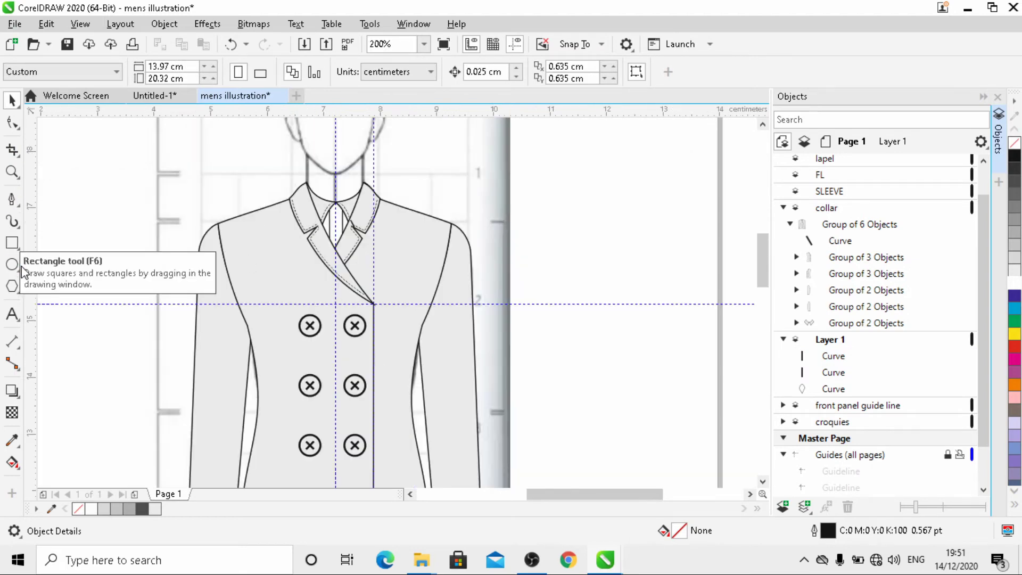
left_click(12, 264)
scroll(294, 208, "up", 1)
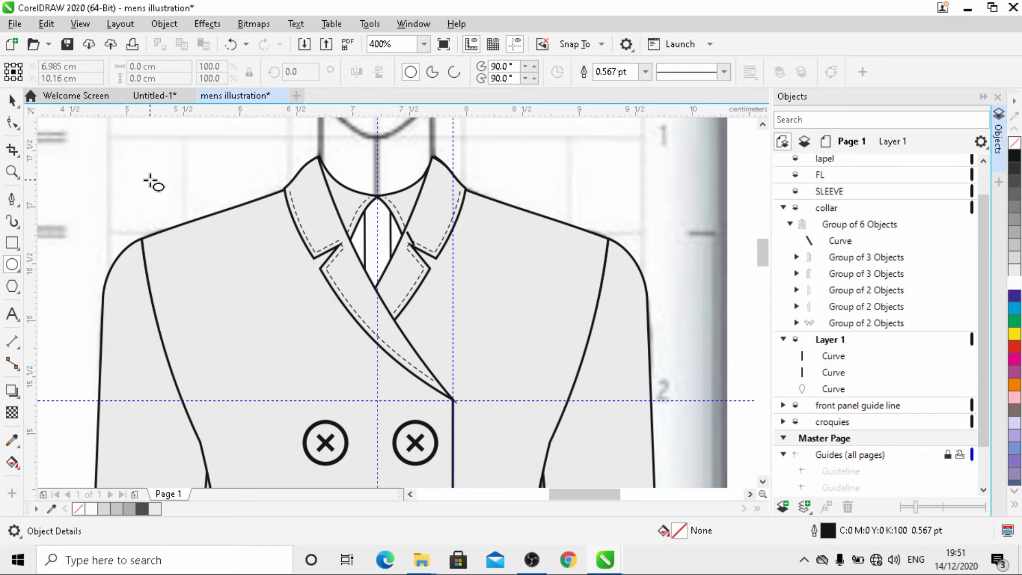
left_click_drag(150, 181, 612, 270)
scroll(150, 181, "up", 1)
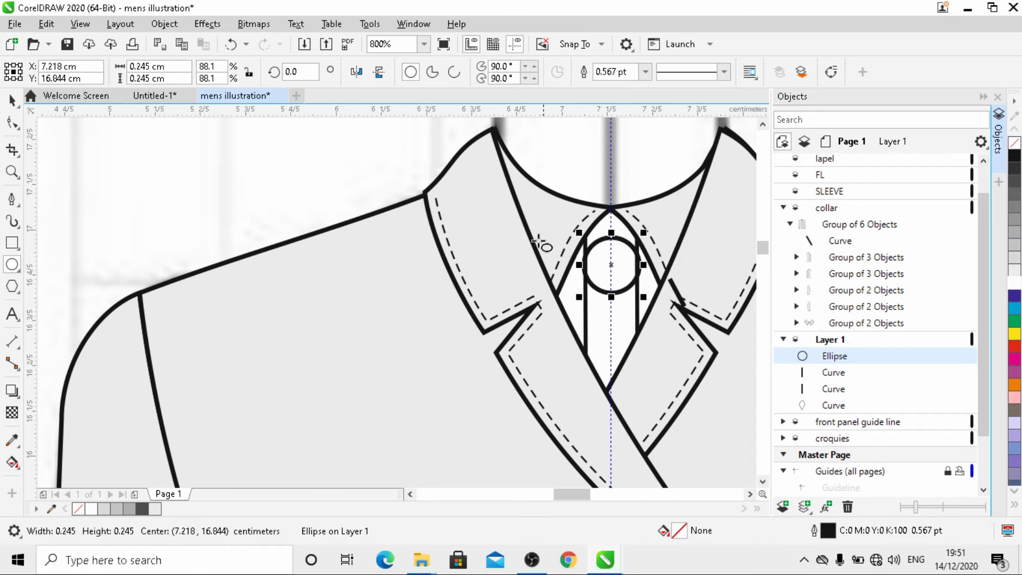
scroll(613, 288, "down", 1)
scroll(612, 276, "up", 2)
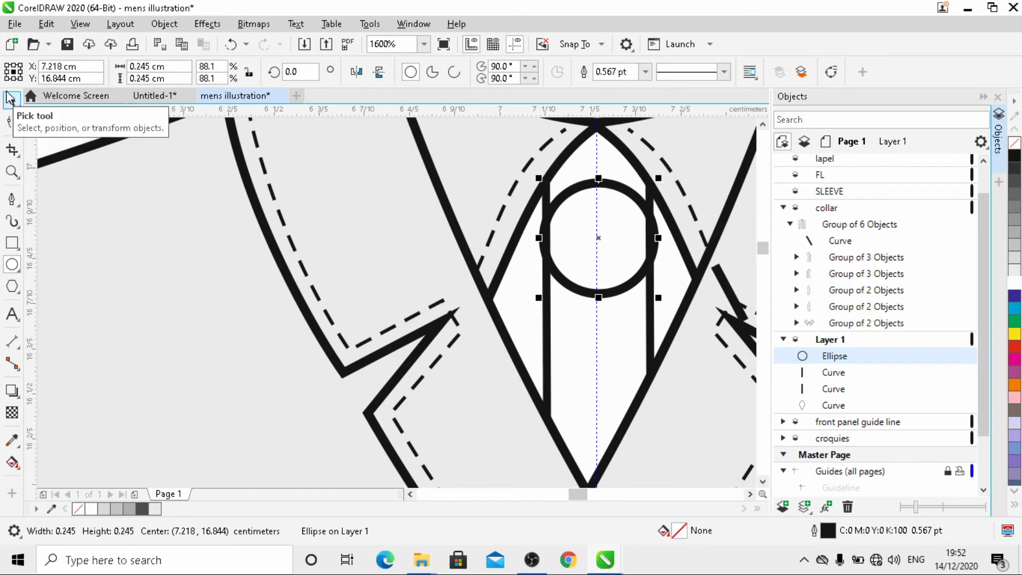
left_click(10, 98)
left_click_drag(659, 177, 645, 188)
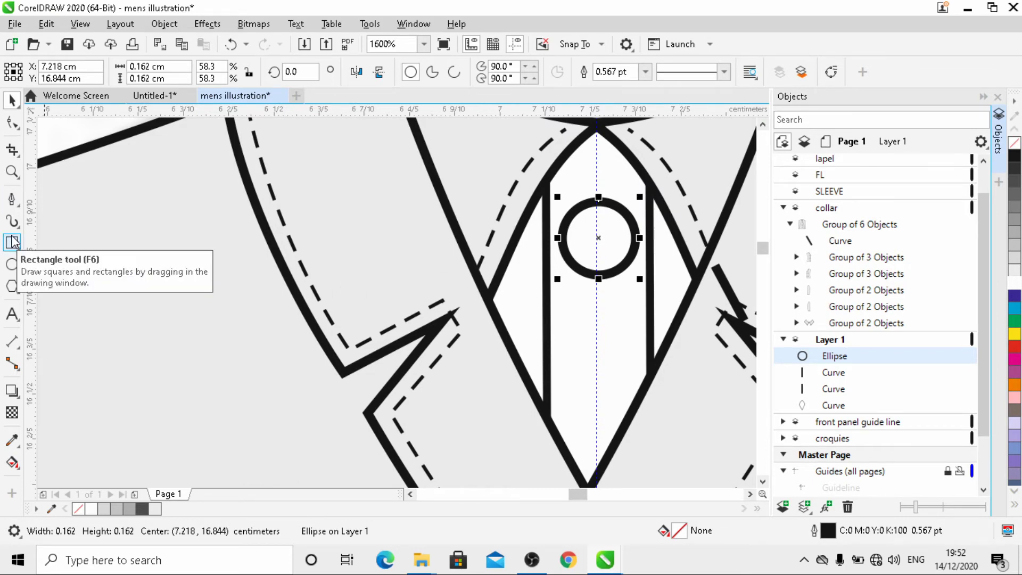
- Draw a straight diagonal line about 0.107 cm wide and 0.068 cm high inside the small circle with the Pen tool
left_click(13, 201)
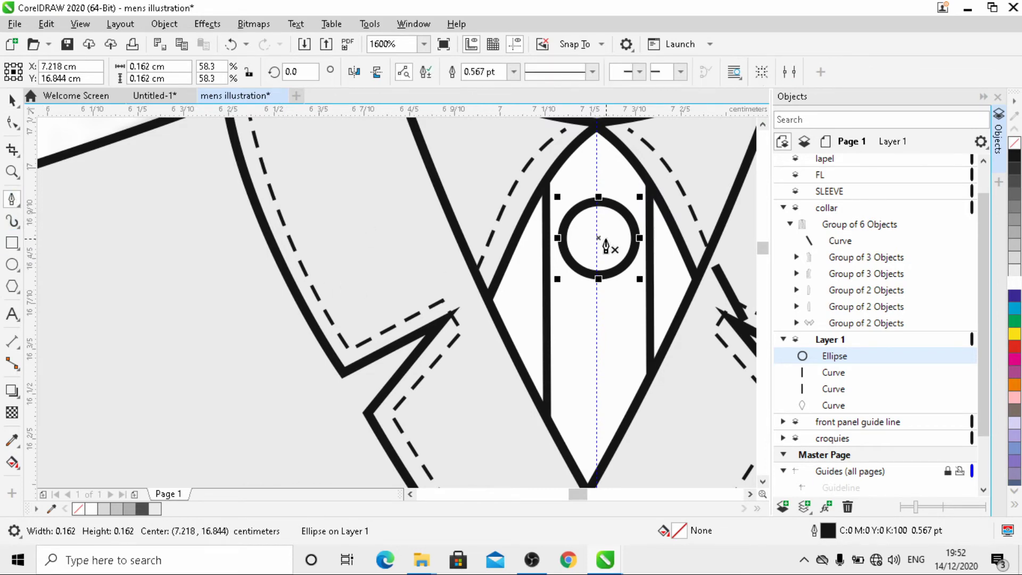
left_click(574, 222)
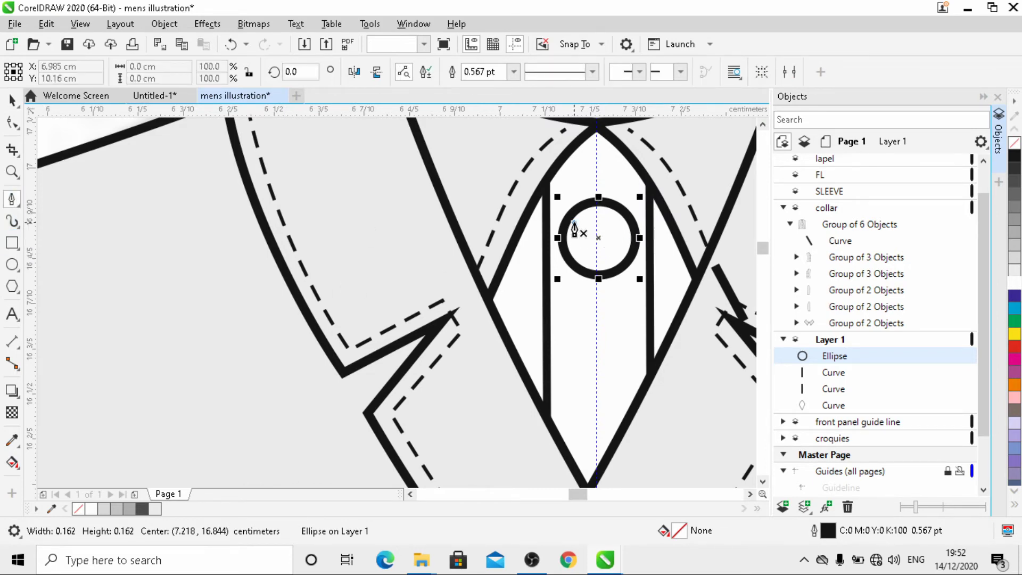
double_click(623, 253)
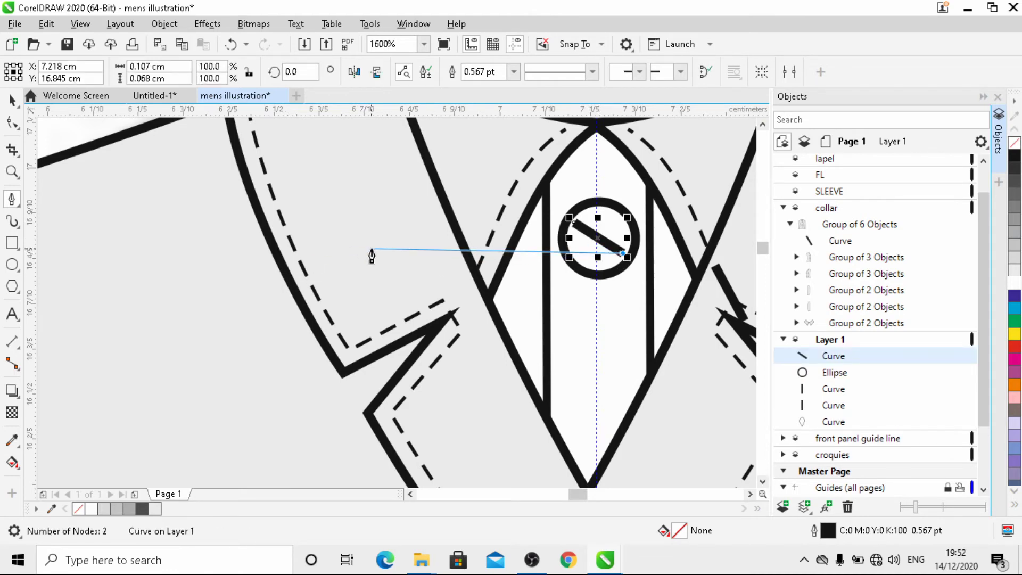
key("Escape")
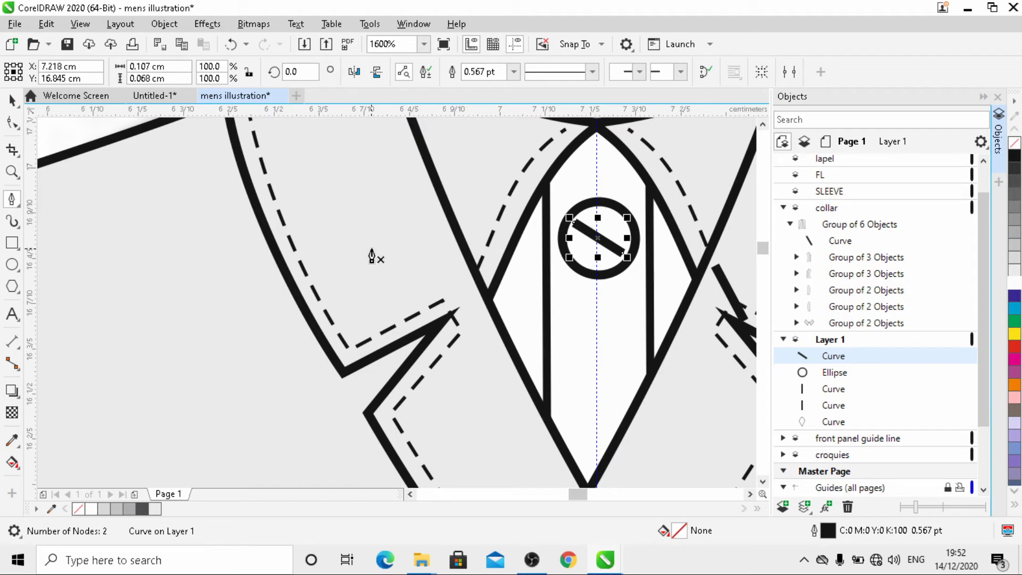
left_click(12, 100)
- Duplicate the diagonal line, rotate the copy to form an X, and centre both lines in the circle
key("ctrl+v")
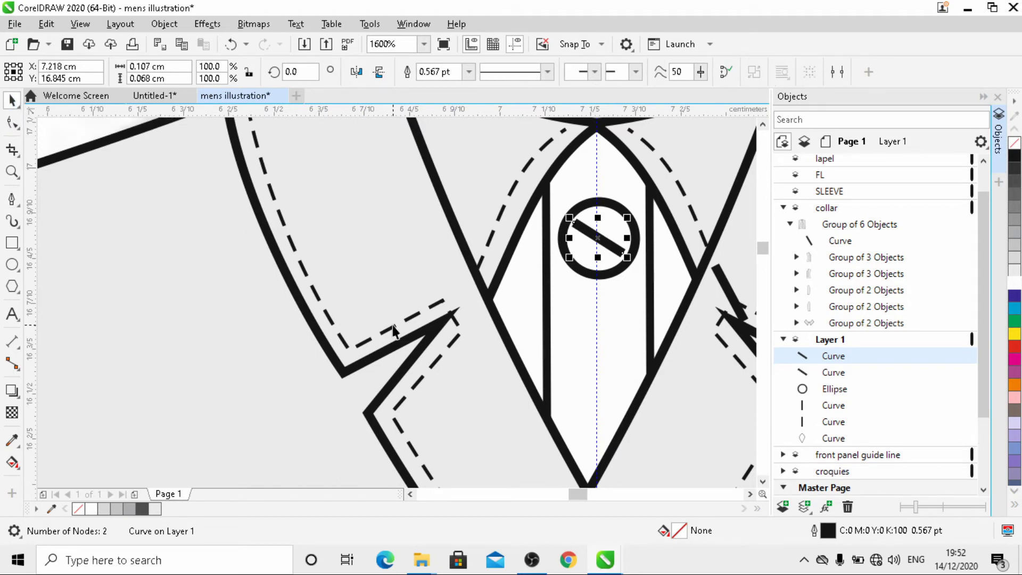
left_click(601, 230)
left_click_drag(628, 214, 583, 203)
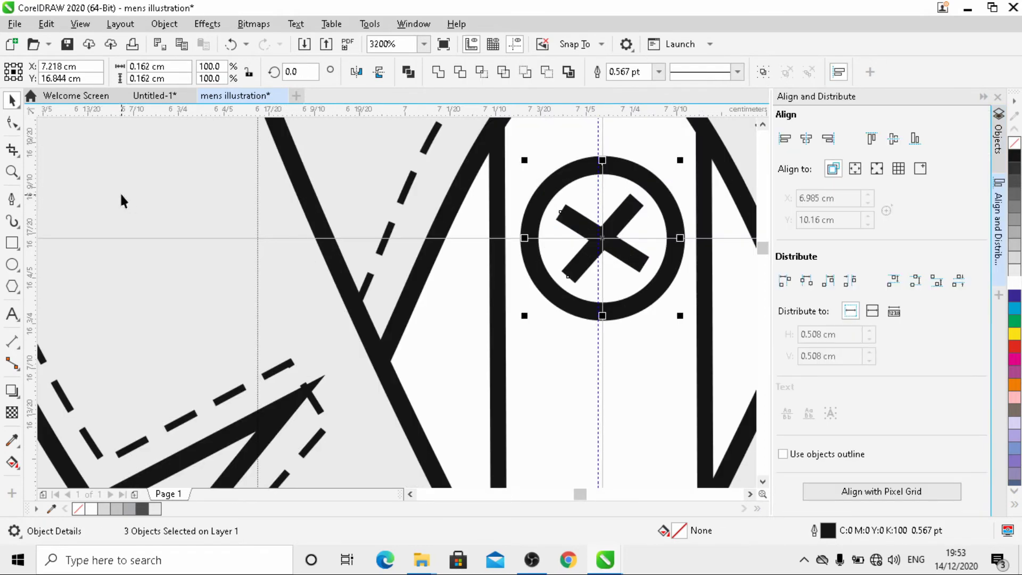
left_click(184, 175)
- Select both lines of the small button's X and rotate them together slightly clockwise, to about 354°
scroll(268, 205, "down", 2)
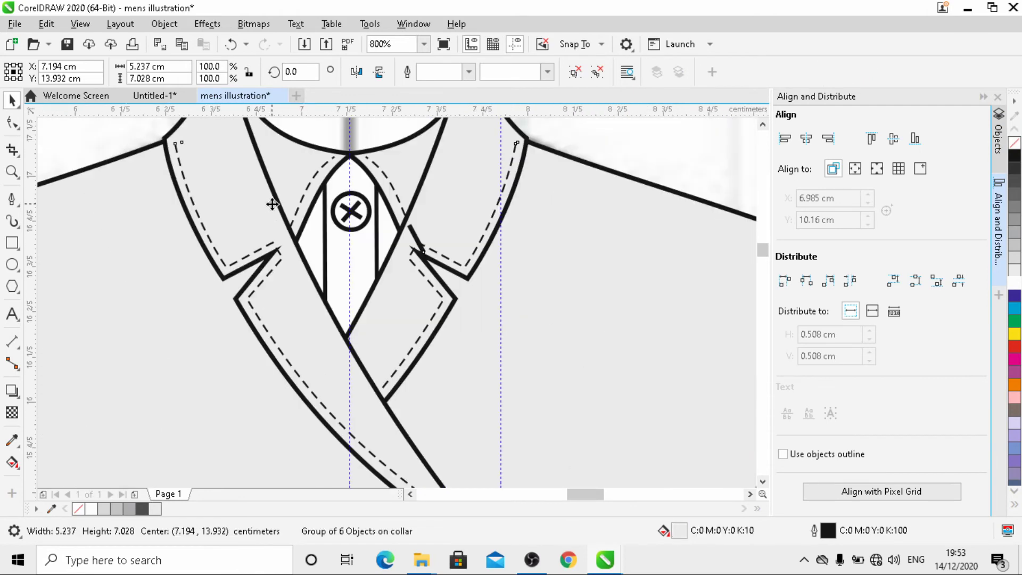
left_click(353, 216)
scroll(350, 215, "up", 2)
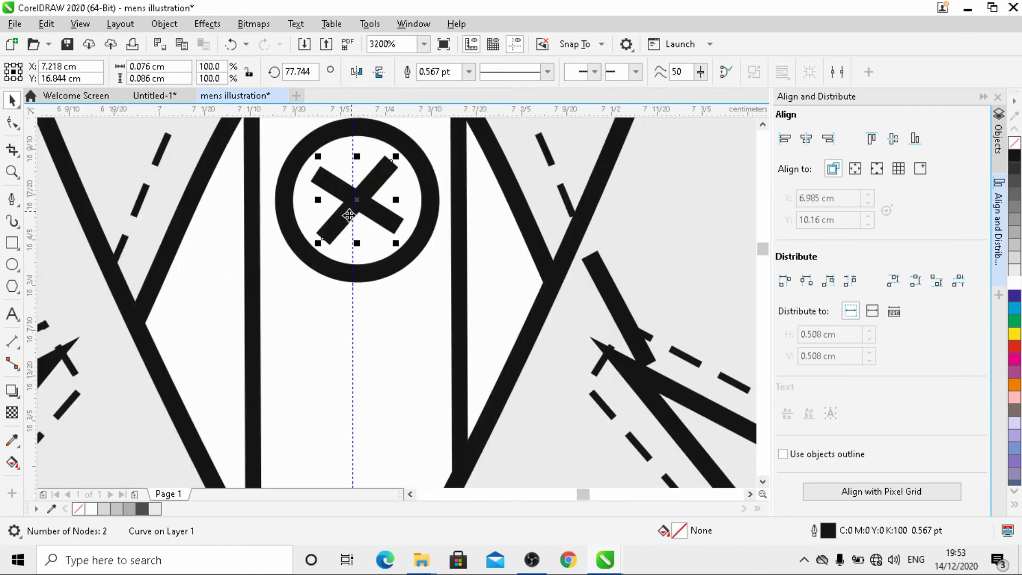
left_click(334, 195, "shift")
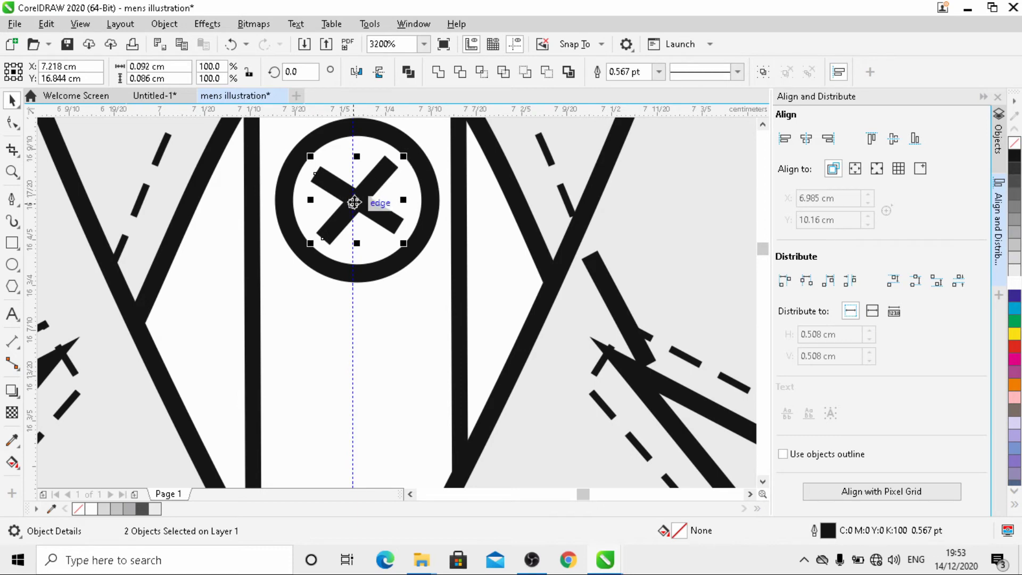
left_click(357, 201)
left_click_drag(407, 153, 410, 165)
scroll(425, 187, "down", 2)
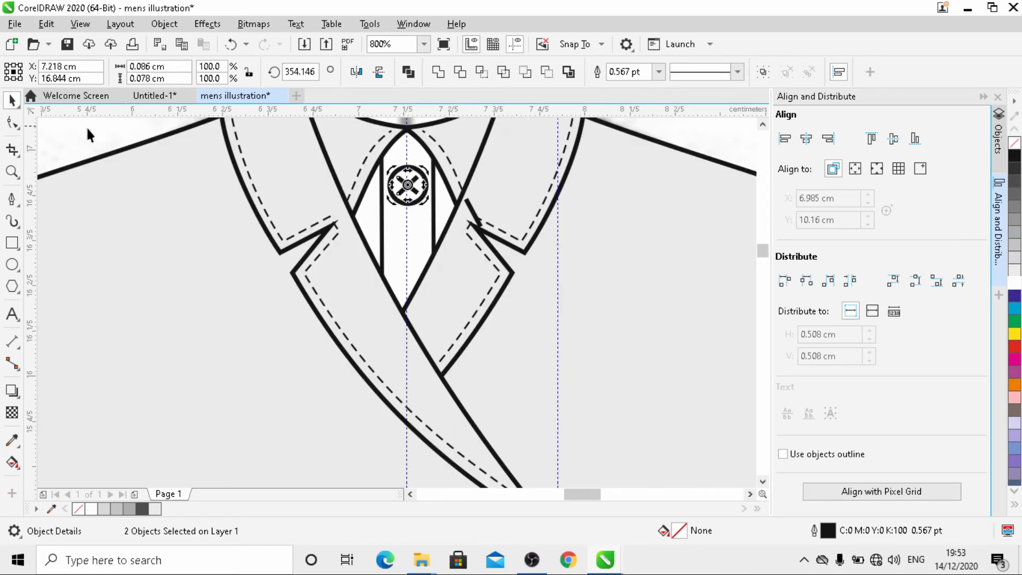
left_click(108, 157)
- Select the small button's circle together with a line of its X and fill them with 20% black
left_click(410, 189)
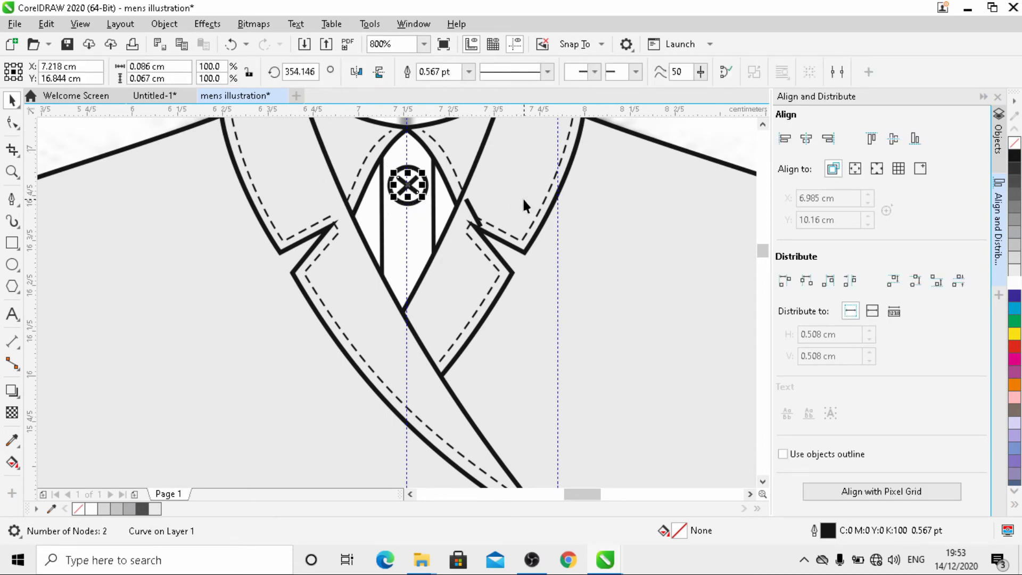
scroll(392, 209, "up", 2)
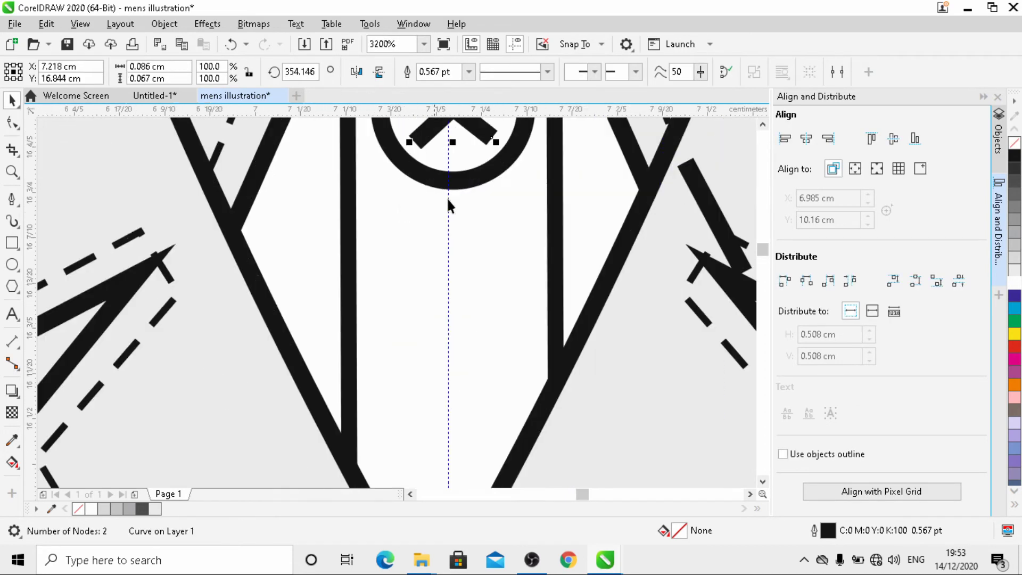
left_click(494, 167, "shift")
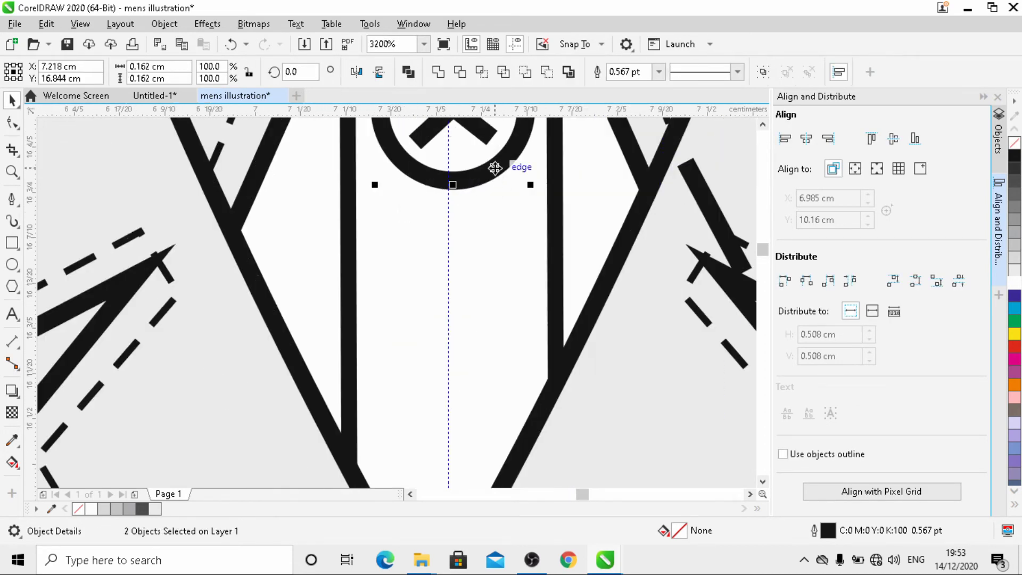
left_click(1014, 265)
scroll(433, 270, "down", 3)
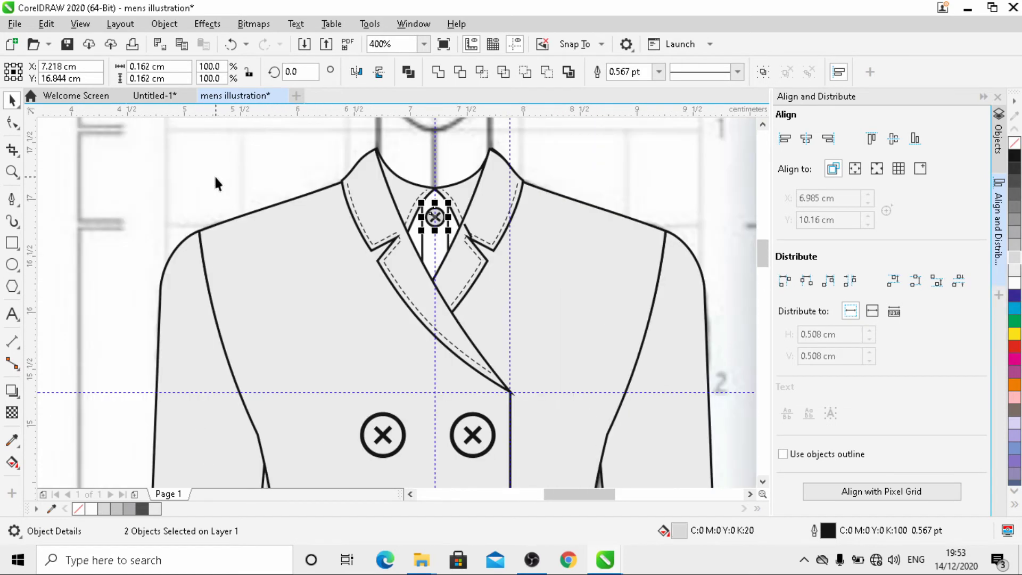
left_click(216, 181)
- Select the whole jacket with its buttons and neck details and group the objects
scroll(421, 203, "down", 1)
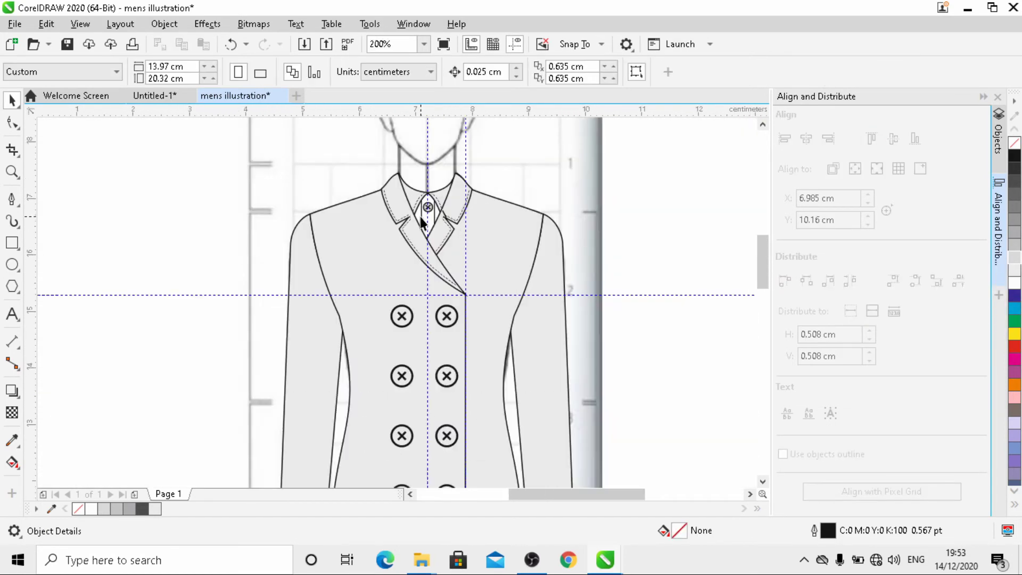
scroll(421, 222, "up", 1)
scroll(462, 242, "down", 1)
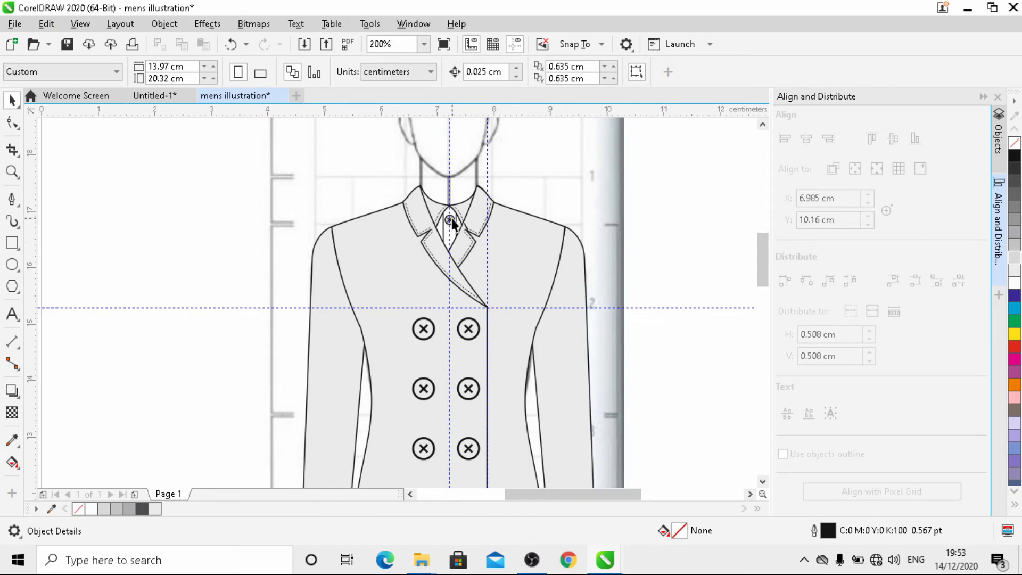
scroll(426, 180, "down", 1)
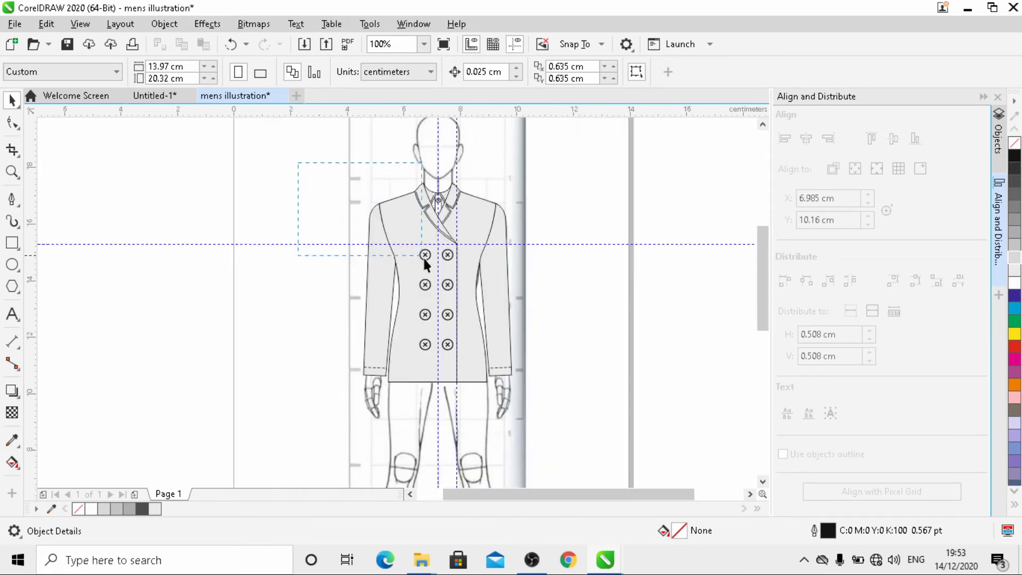
left_click_drag(544, 381, 546, 381)
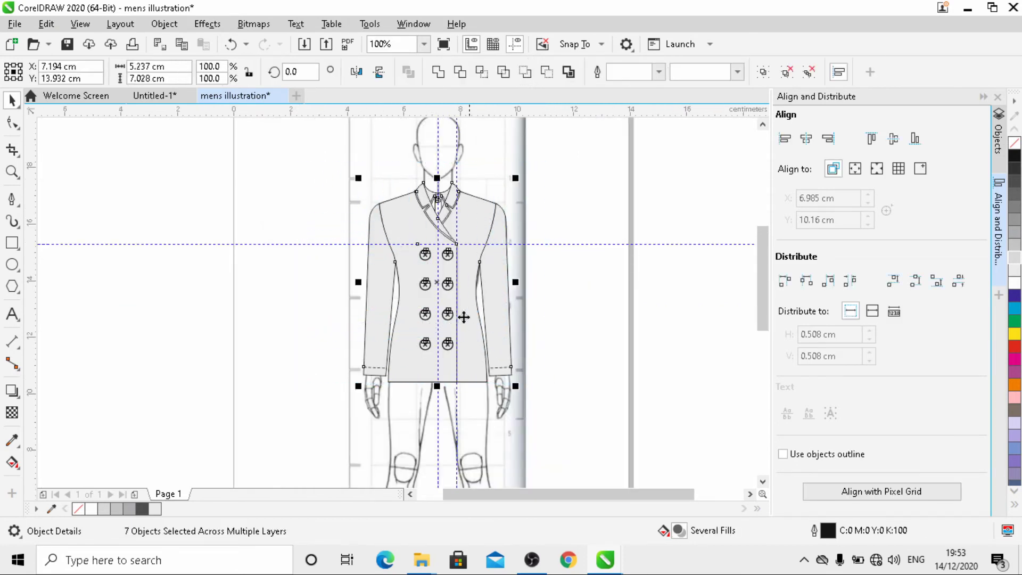
left_click(762, 75)
left_click(583, 185)
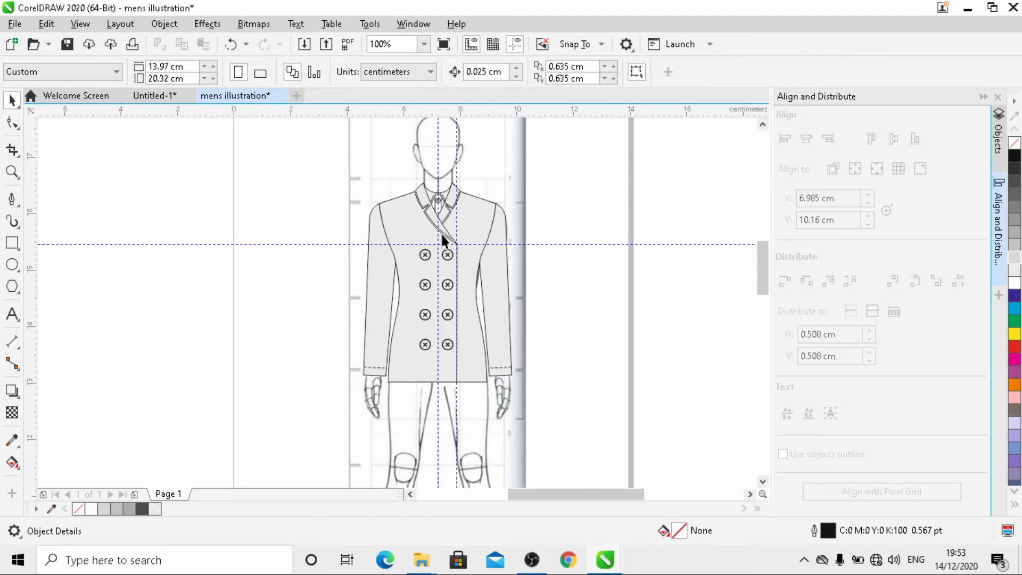
scroll(442, 232, "up", 2)
left_click(155, 27)
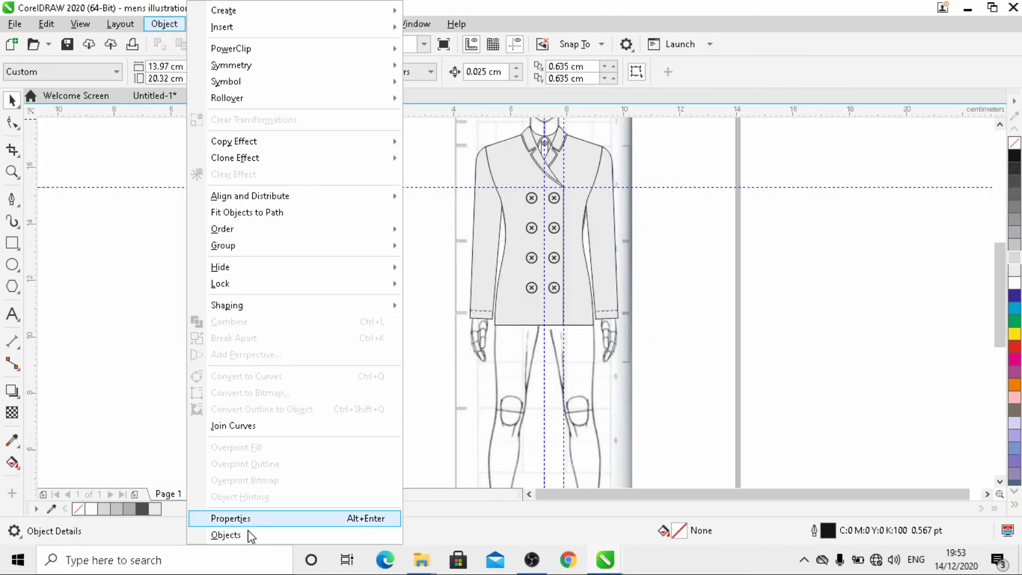
left_click(237, 519)
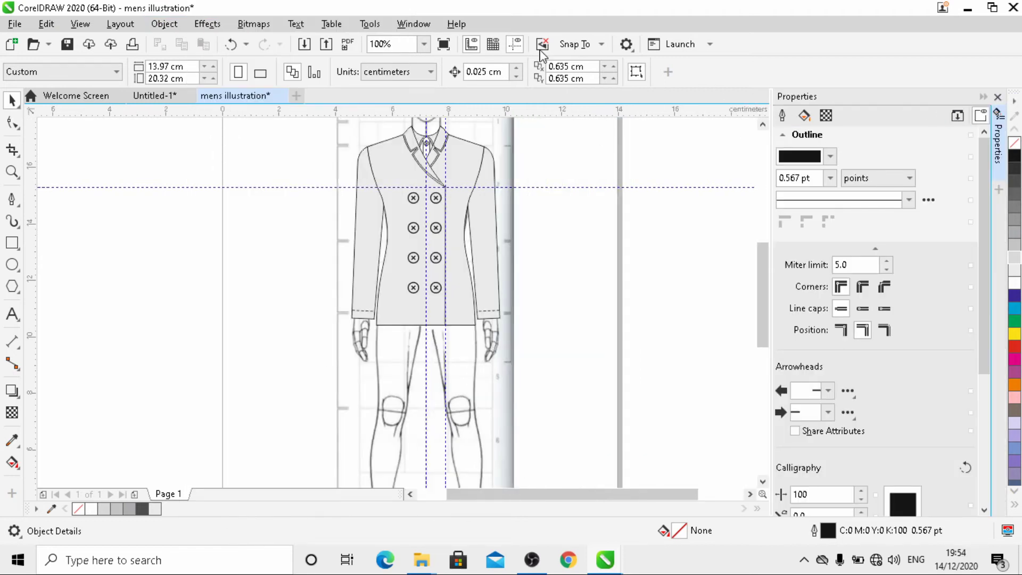
left_click(998, 97)
- Show the document's objects and layers, and bring up the layer commands for the front panel guide line layer
left_click(163, 24)
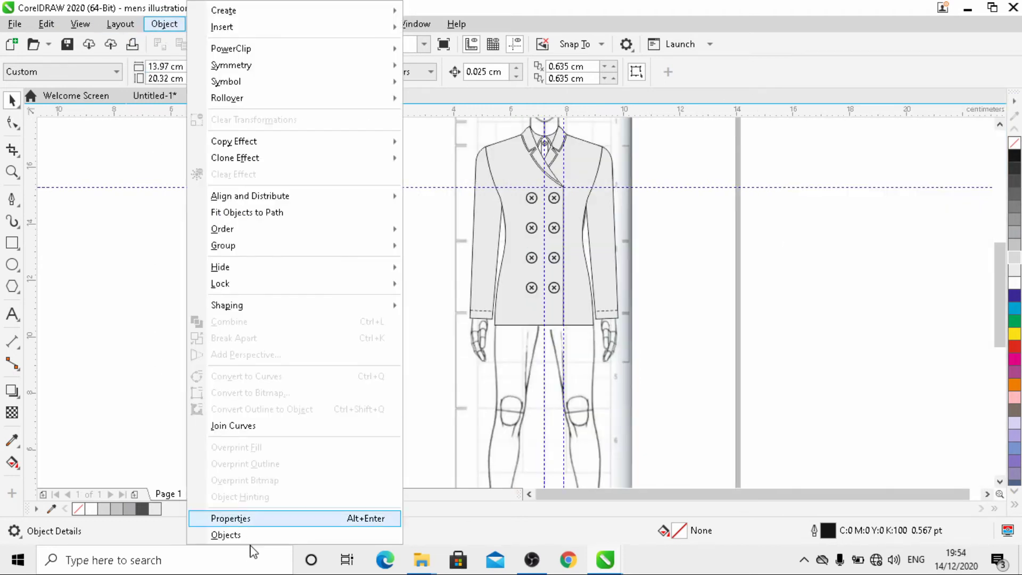
left_click(232, 536)
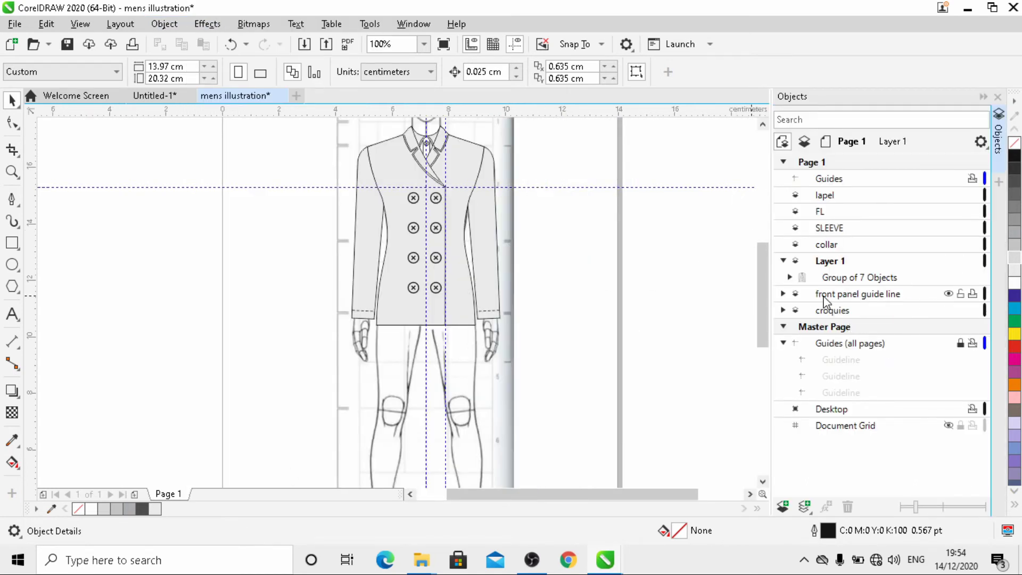
left_click(926, 300)
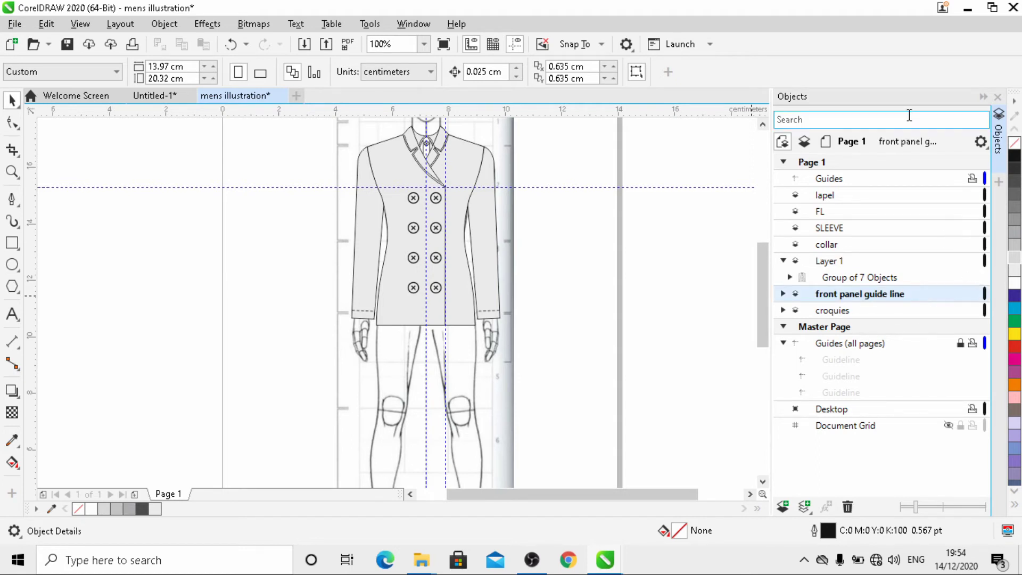
left_click(981, 142)
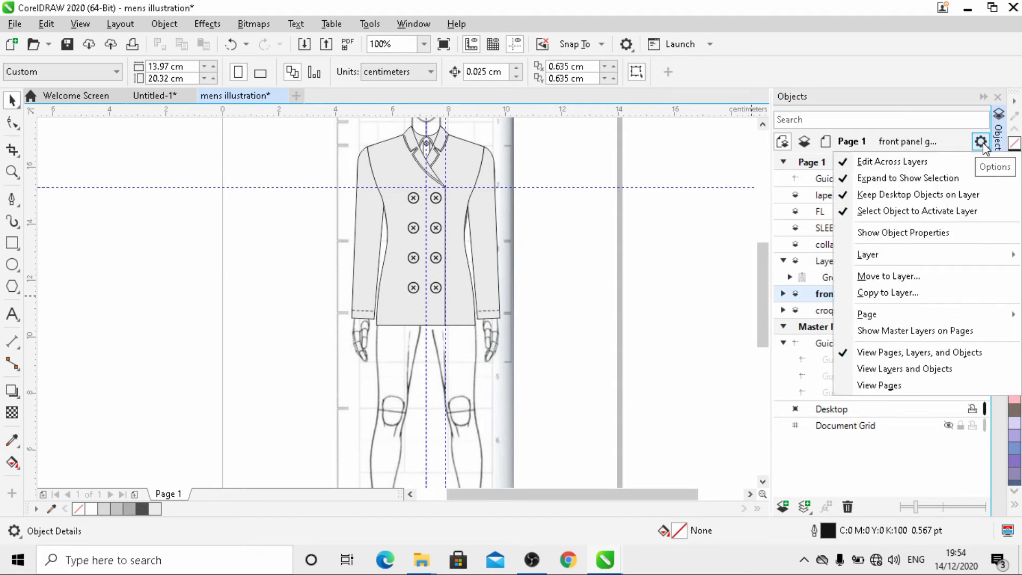
mouse_move(876, 257)
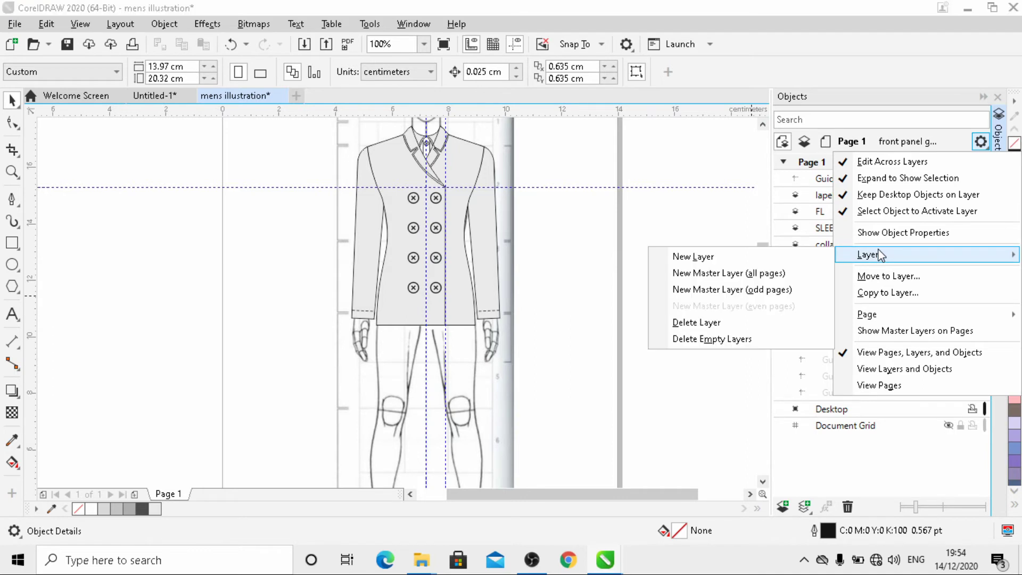
- Add a new layer directly above the croquies layer and name it TROUSERS
left_click(718, 263)
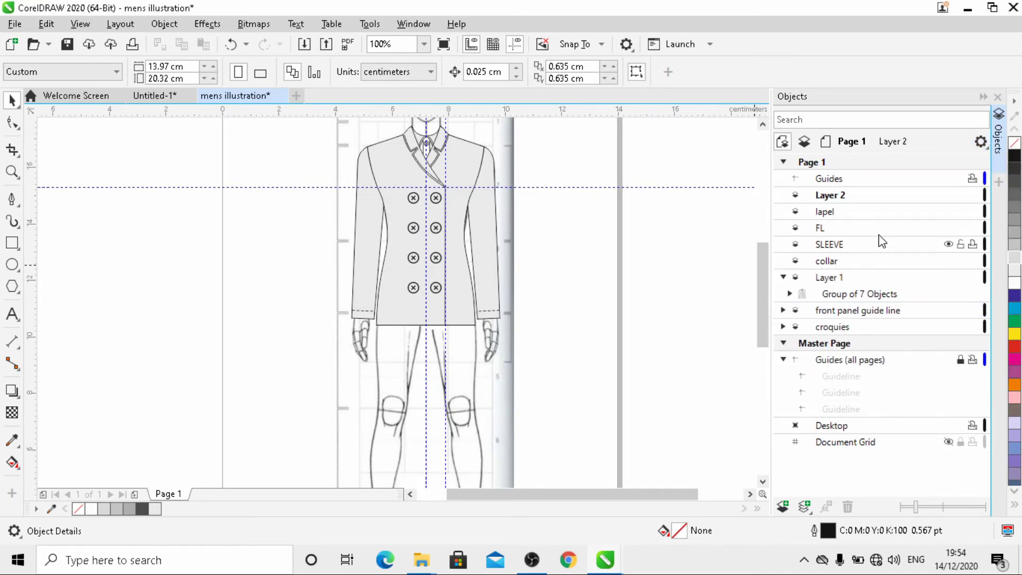
left_click_drag(895, 201, 900, 326)
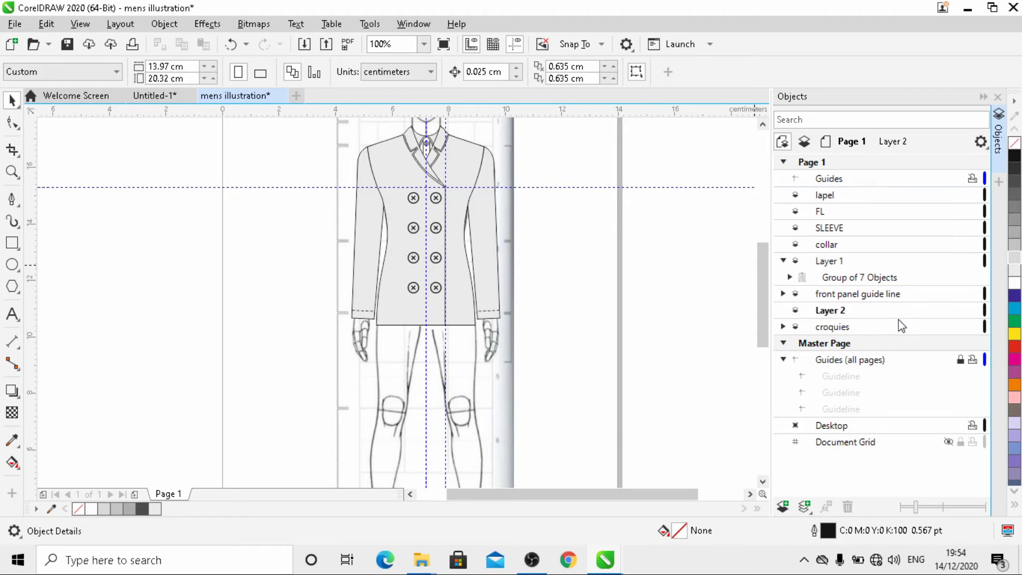
right_click(834, 312)
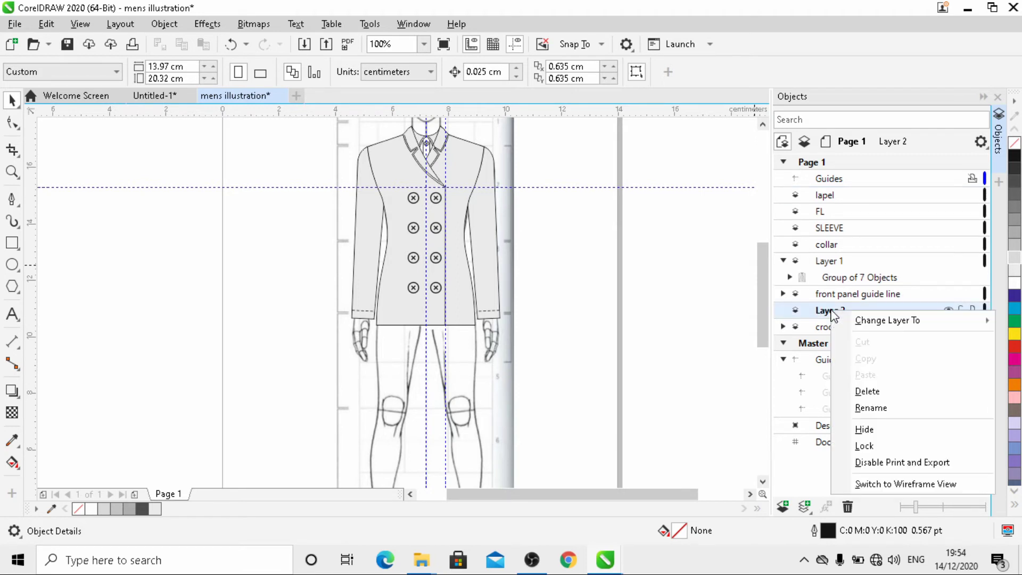
left_click(884, 413)
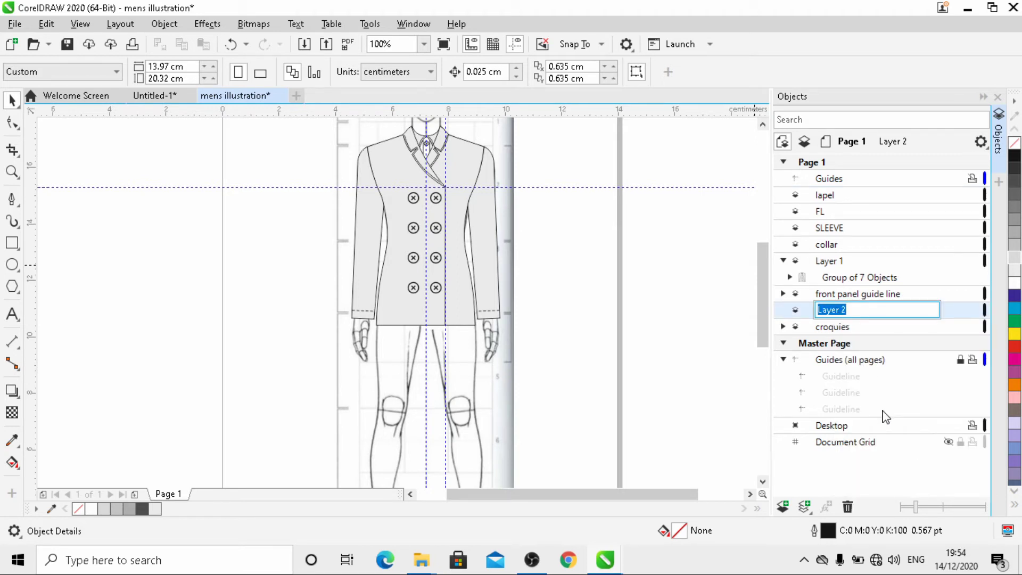
type("TROUSERS")
key("Return")
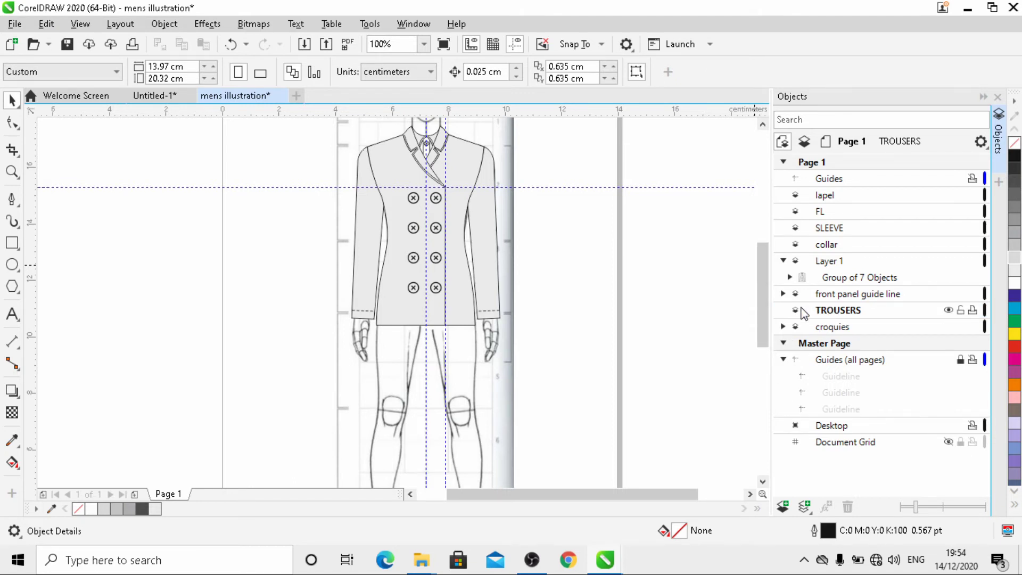
left_click(804, 312)
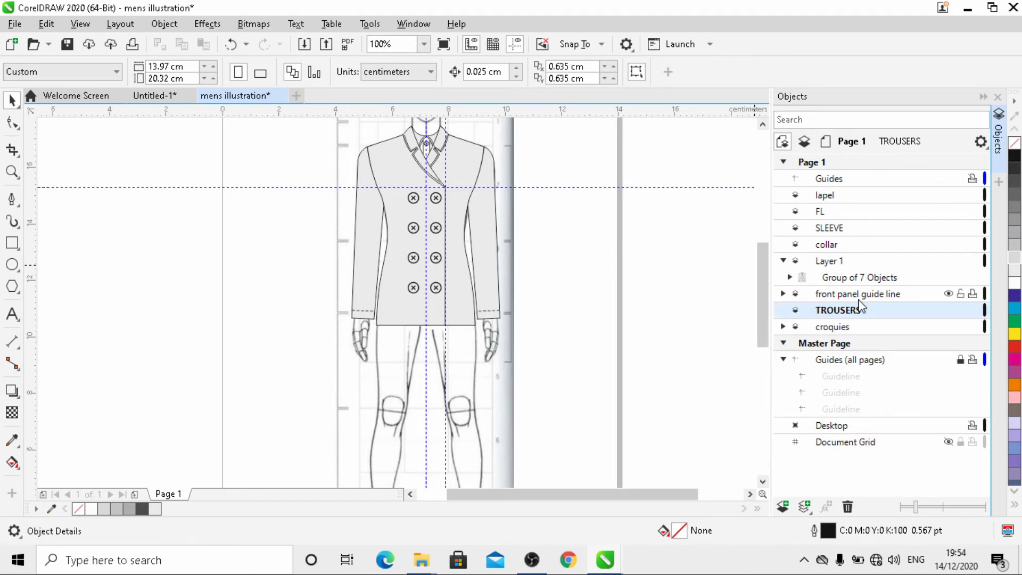
- Hide the jacket's Group of 7 Objects in Layer 1 to expose the croquis body underneath
left_click(968, 278)
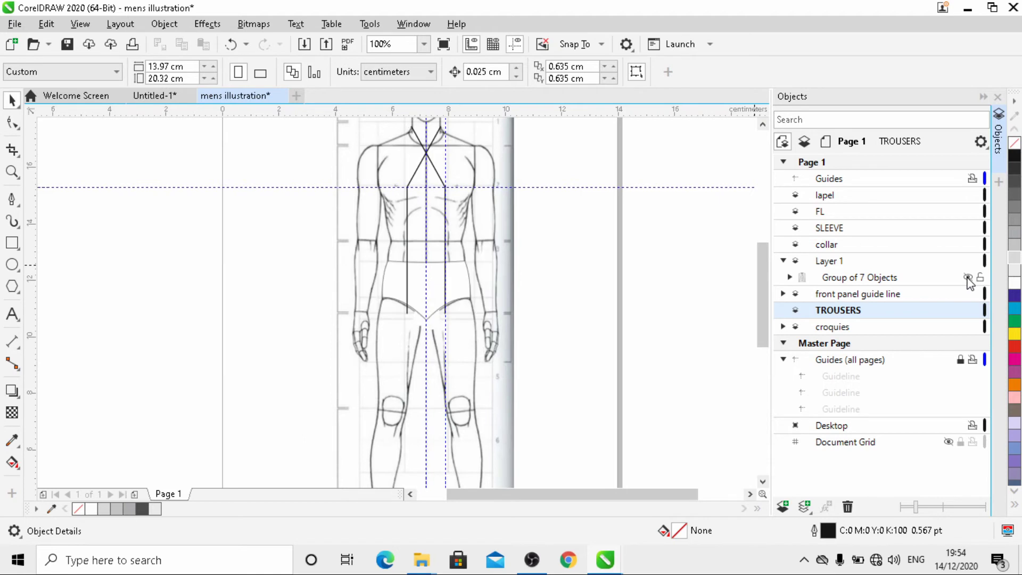
left_click(968, 278)
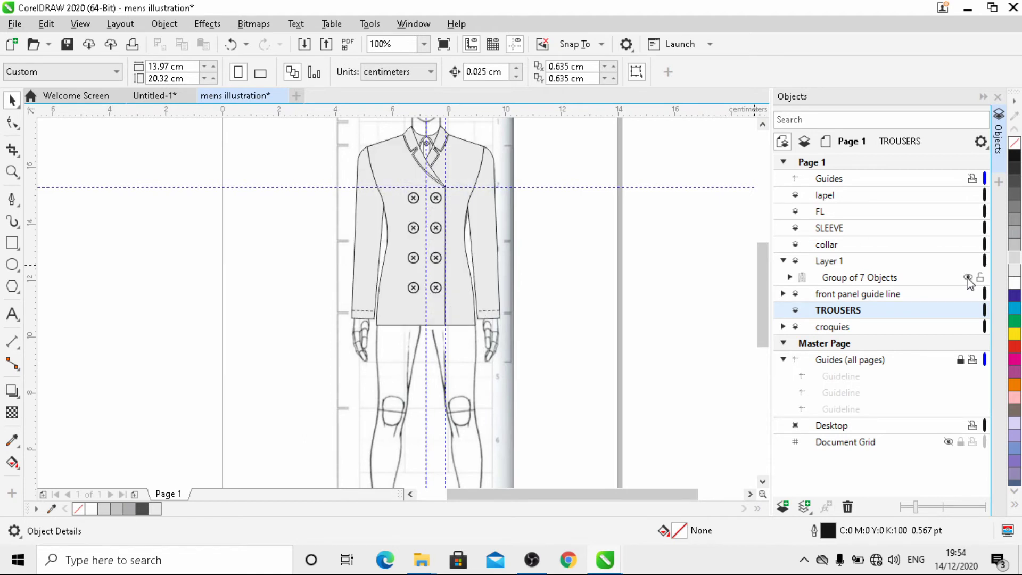
left_click(967, 278)
left_click(967, 278)
left_click(968, 278)
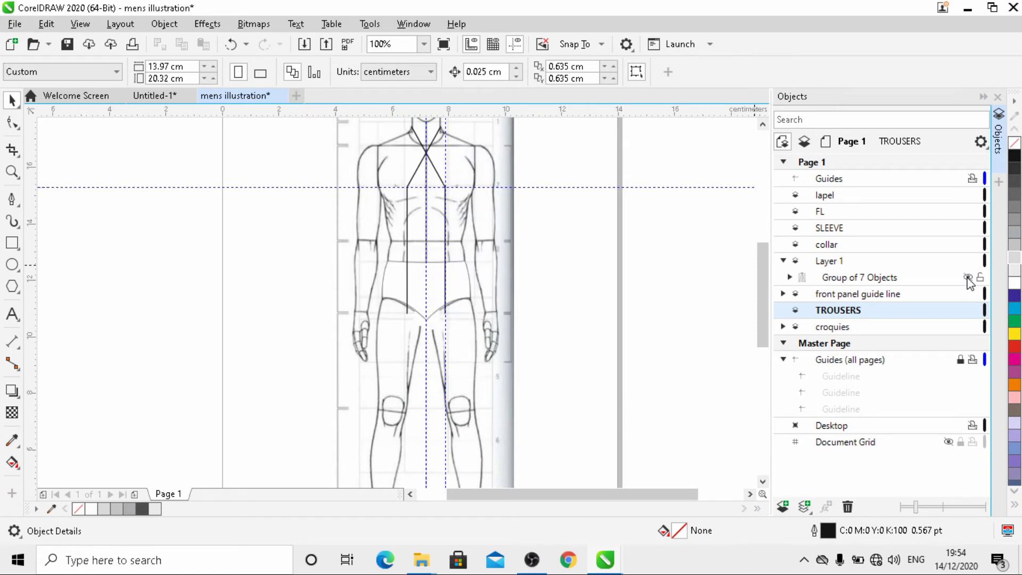
left_click(968, 278)
left_click(968, 277)
- Start the trouser outline with the Pen tool by drawing a waistline about 2.7 cm long across the croquis's waist
left_click(12, 199)
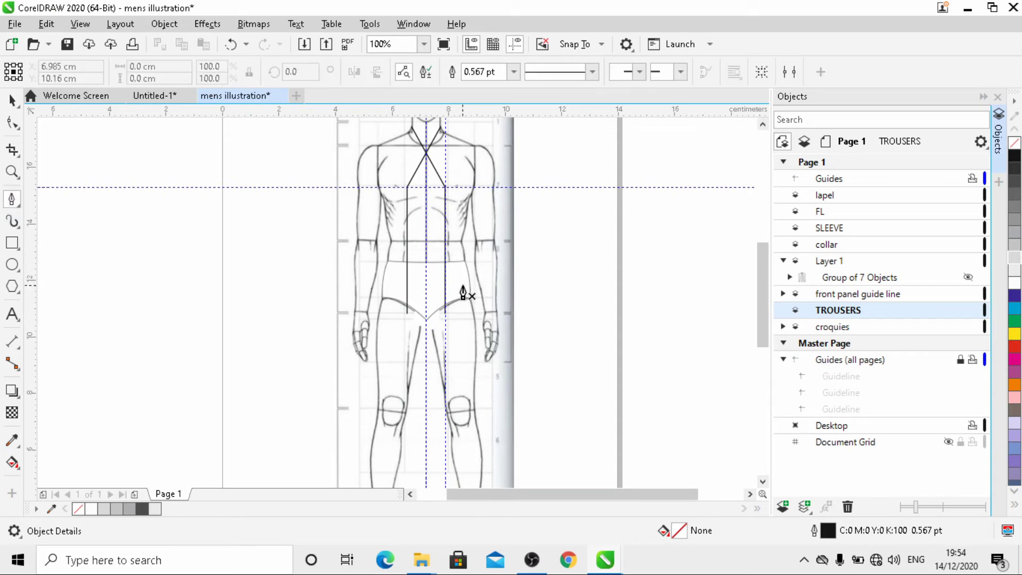
scroll(458, 291, "down", 1)
scroll(432, 286, "up", 2)
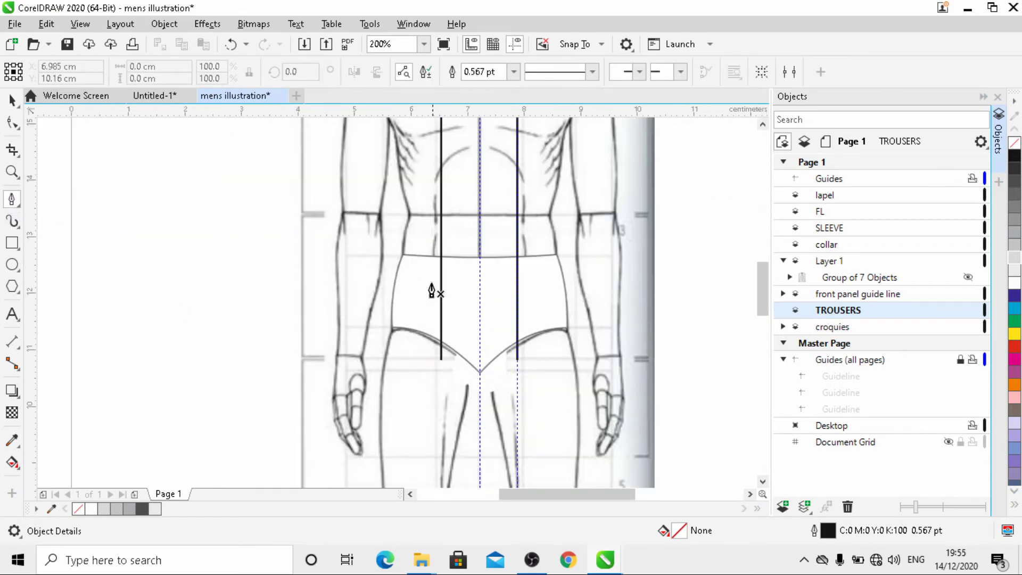
scroll(432, 292, "down", 1)
scroll(463, 341, "up", 1)
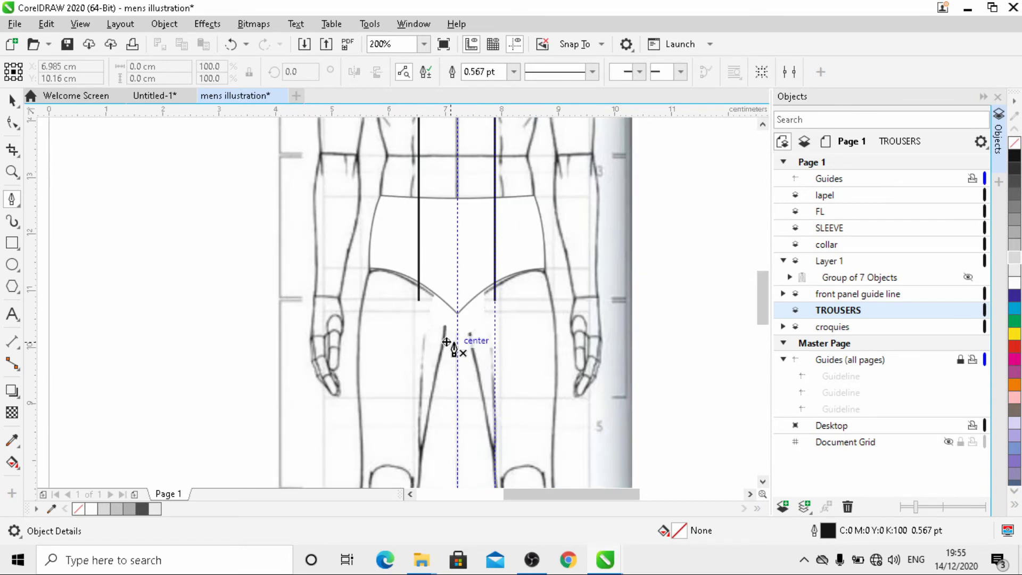
left_click(375, 196)
left_click_drag(536, 196, 562, 238)
- Continue the outline around the croquis's right-hand leg: outer seam down to the ankle, across the hem, and inner seam up to the crotch
scroll(554, 281, "down", 2)
scroll(563, 393, "up", 2)
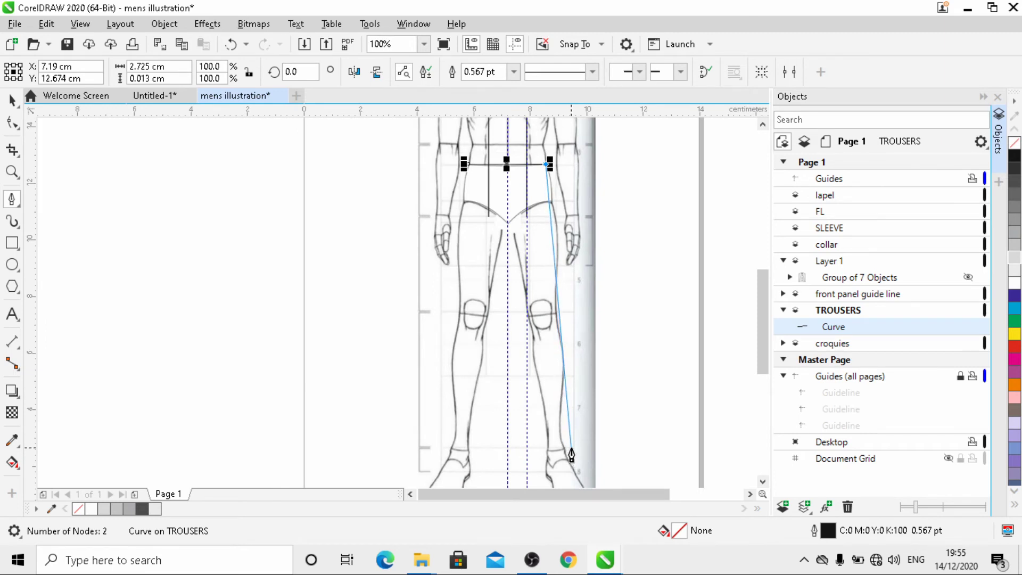
left_click_drag(570, 450, 550, 455)
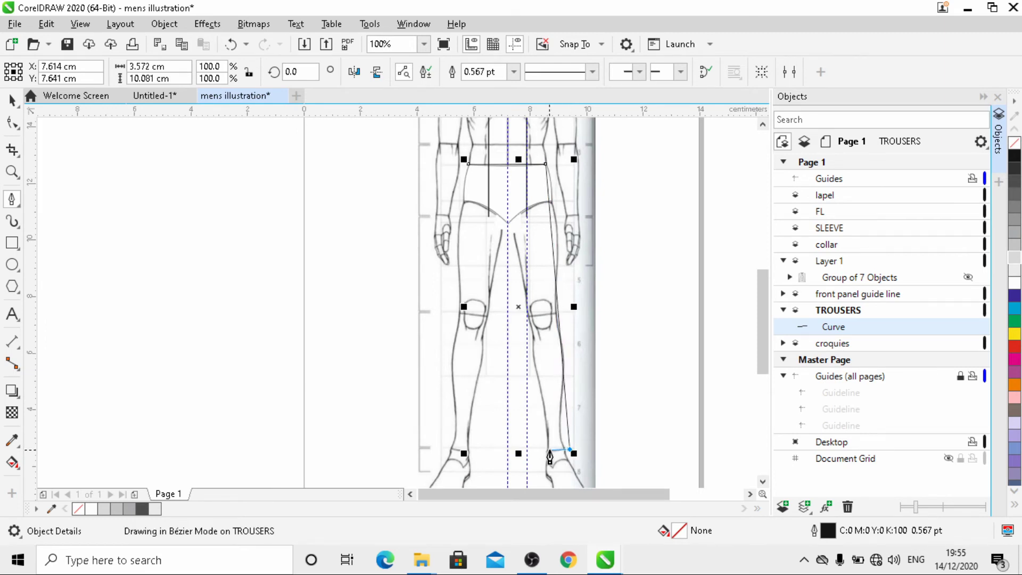
left_click(542, 451)
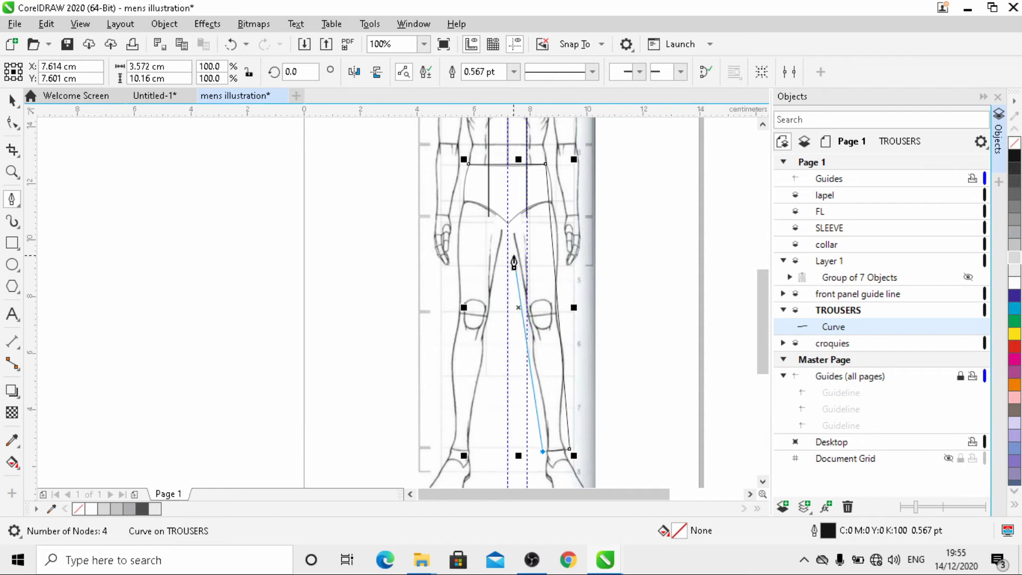
left_click(508, 224)
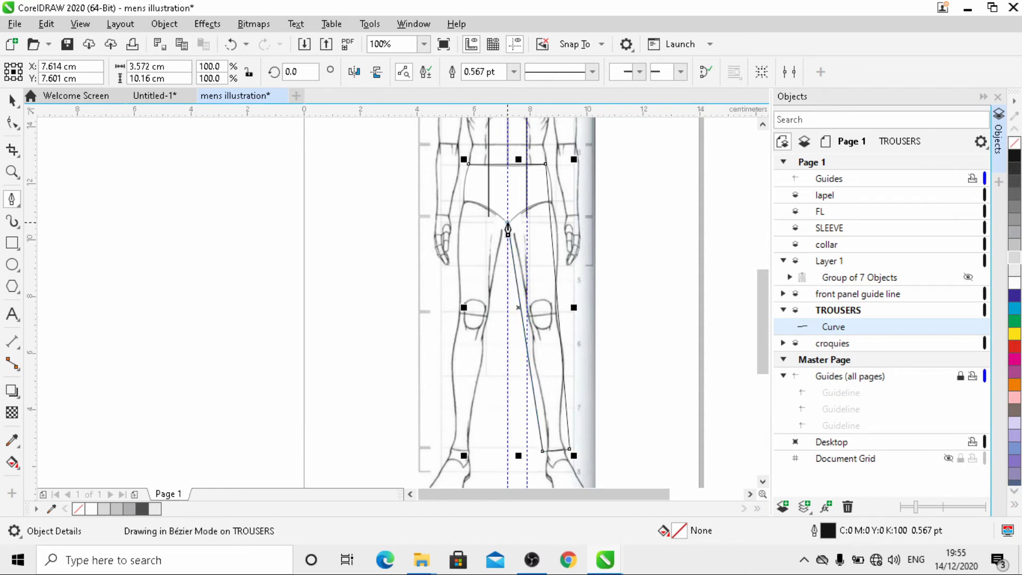
- Draw the left-hand leg's inner seam, ankle hem and outer seam, closing the trouser outline at the waistline's starting point
left_click(472, 457)
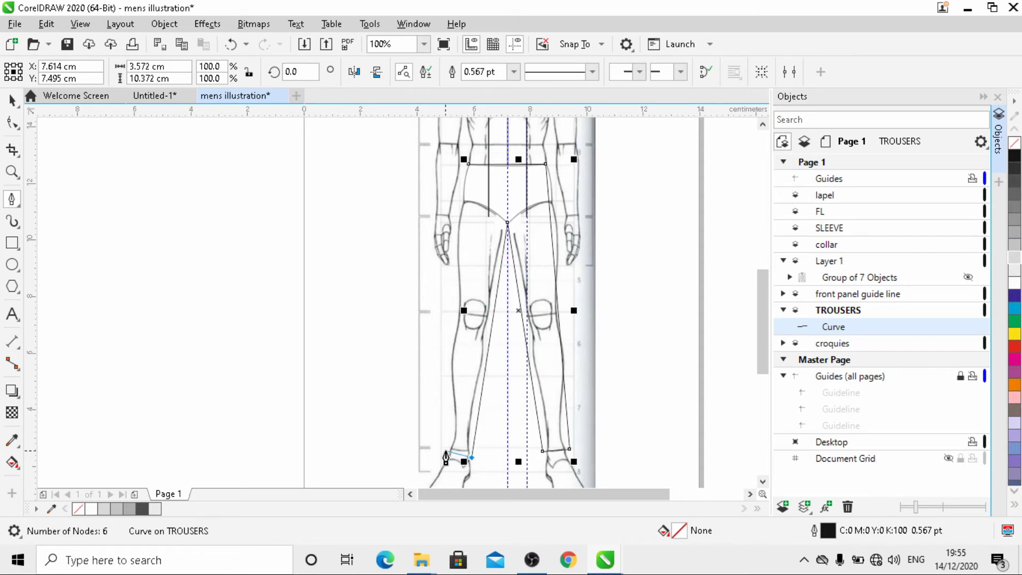
left_click(446, 451)
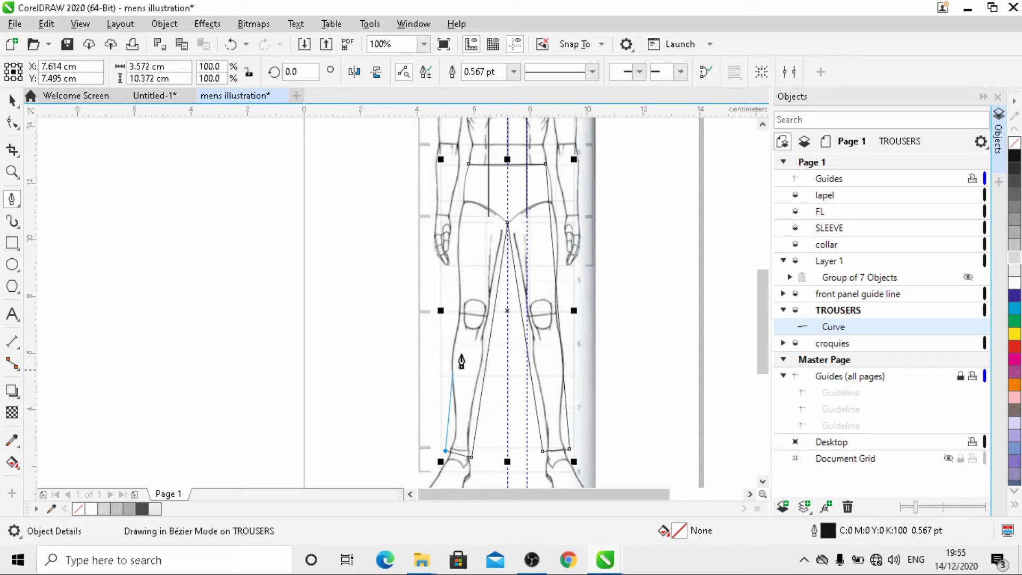
left_click(467, 166)
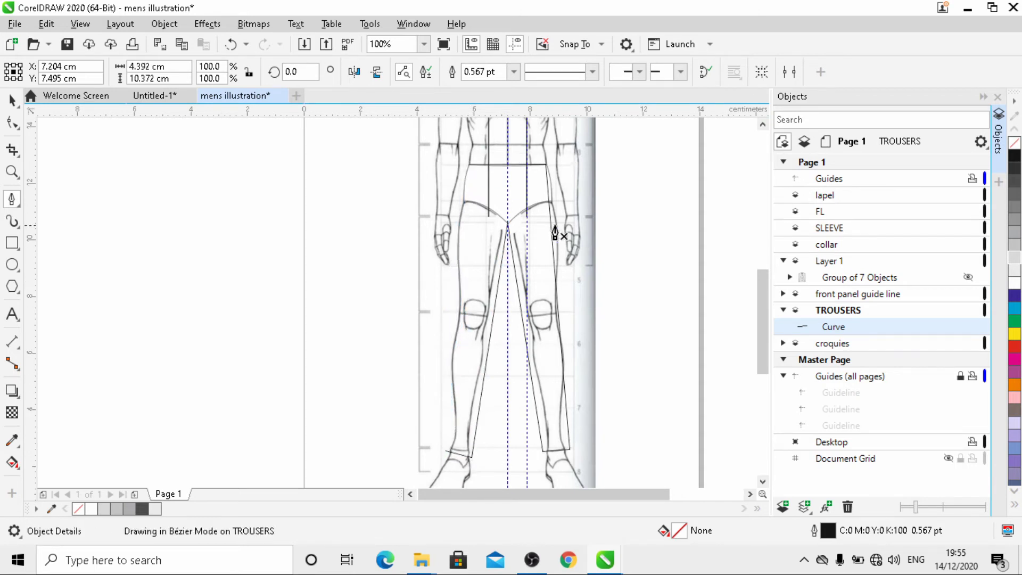
- With the Shape tool, move the trouser outline's right waist node slightly up and outward onto the croquis's waist corner
left_click(11, 123)
scroll(545, 165, "up", 1)
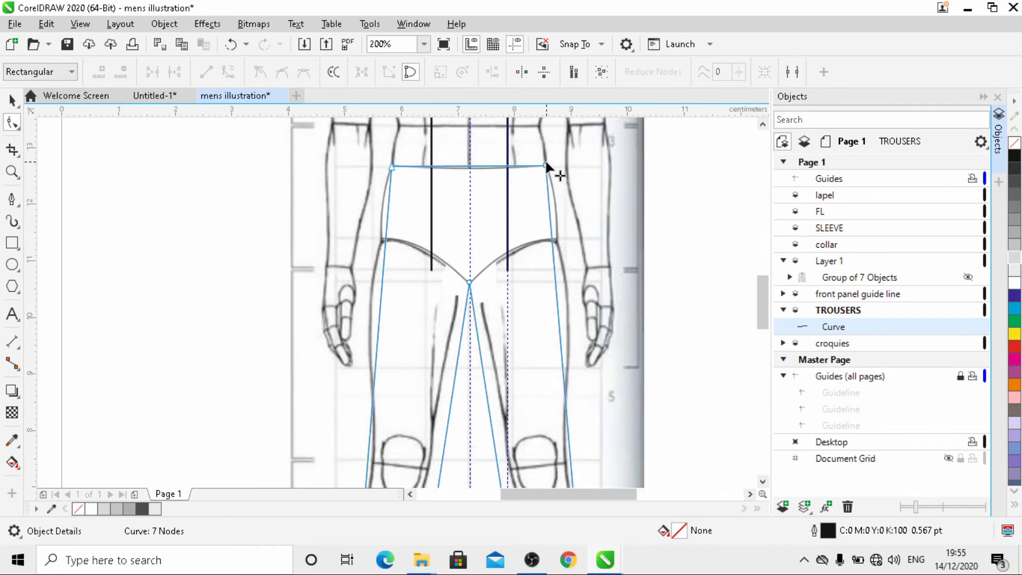
scroll(547, 166, "up", 1)
left_click(547, 170)
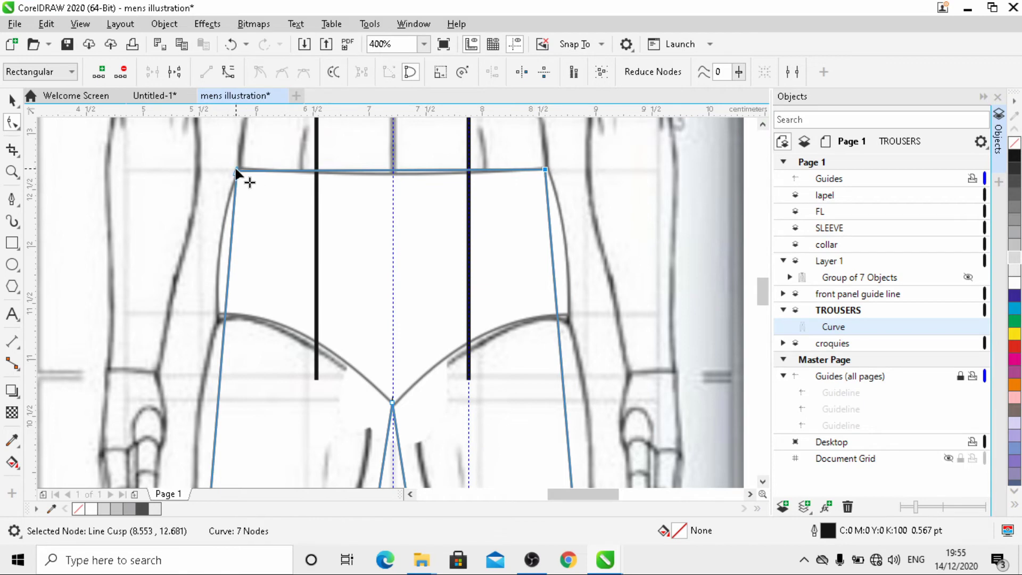
left_click_drag(237, 170, 236, 168)
scroll(545, 167, "up", 2)
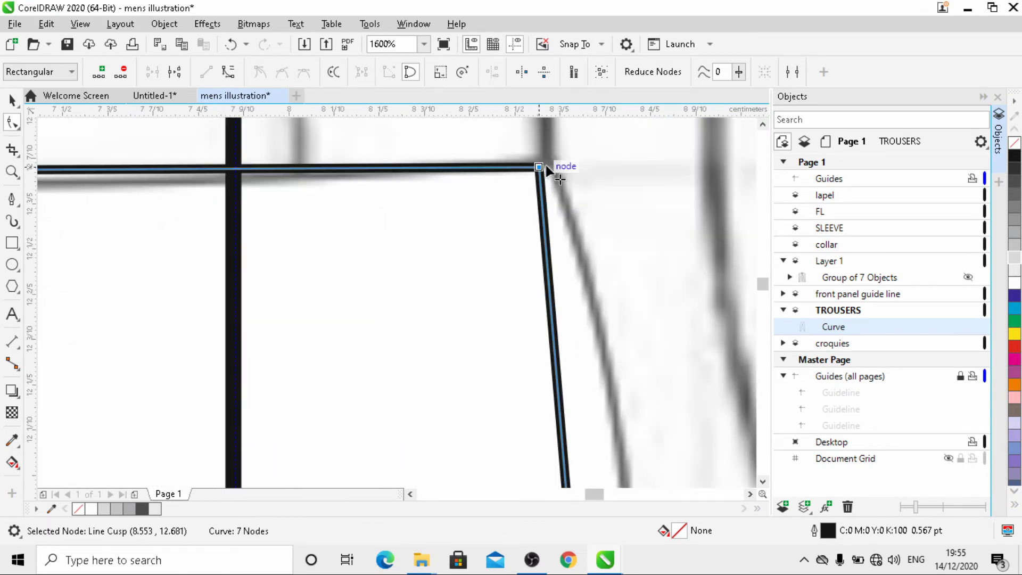
left_click_drag(545, 166, 556, 156)
scroll(599, 187, "down", 2)
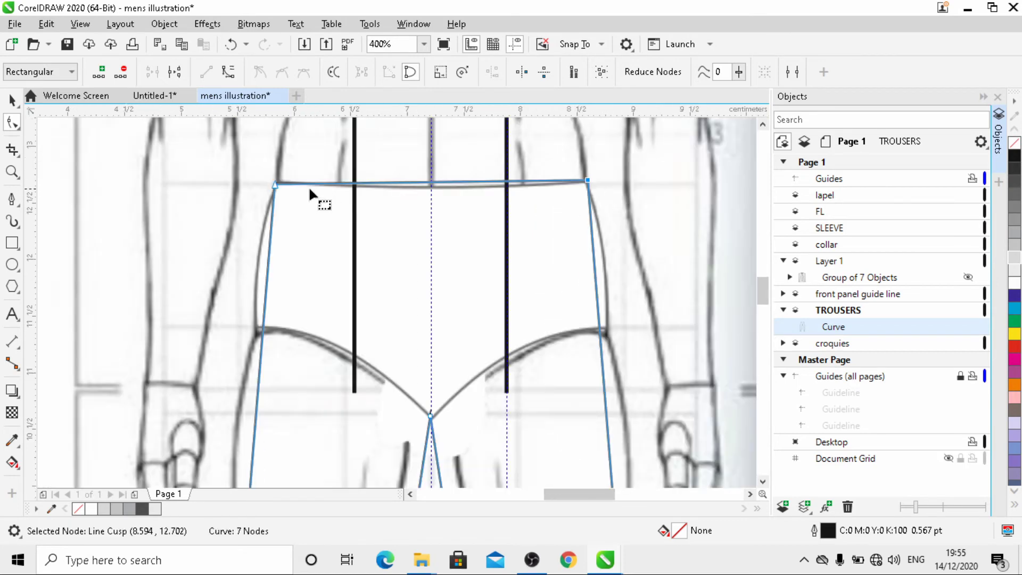
scroll(270, 186, "up", 1)
left_click(278, 181)
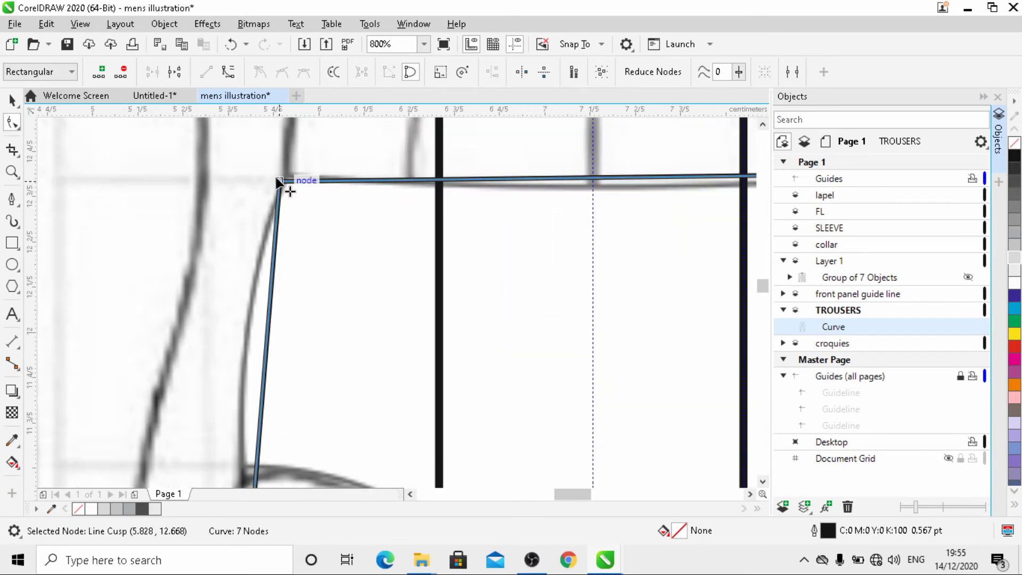
scroll(292, 220, "down", 1)
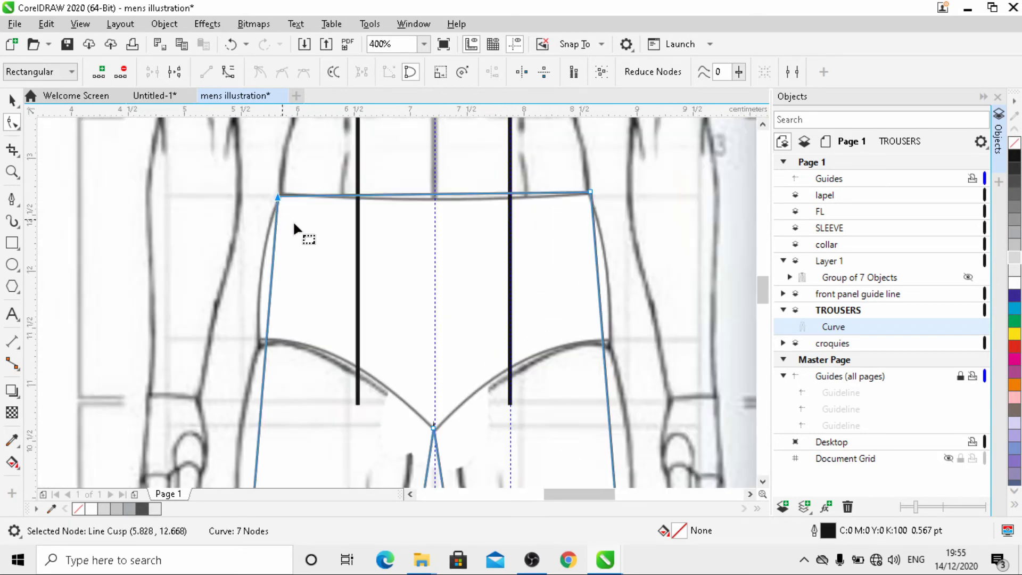
- Convert the trouser waistline to a curve and bend its middle downward below the croquis's waist line
left_click(435, 194)
left_click(228, 73)
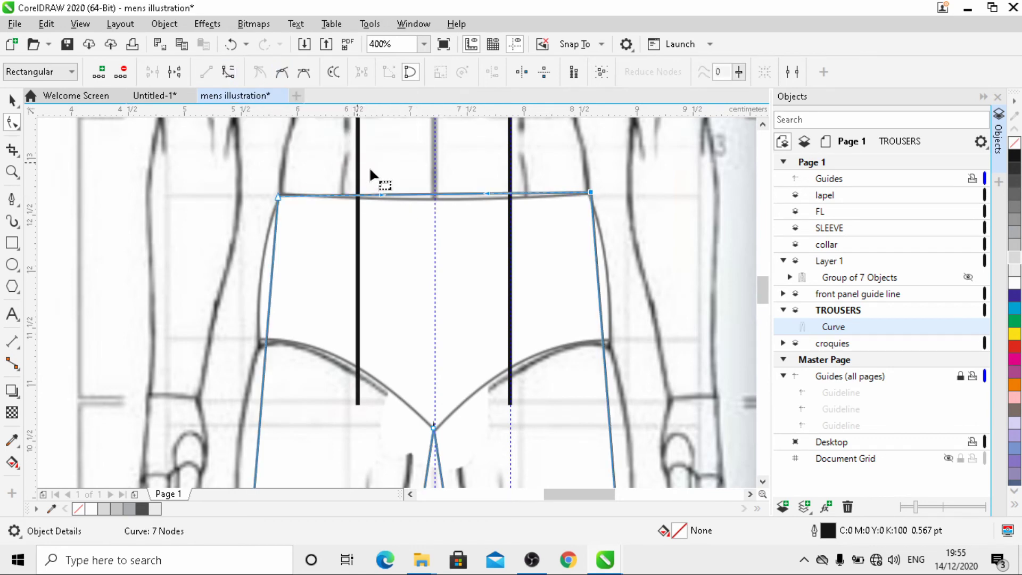
left_click(429, 205)
scroll(429, 193, "up", 1)
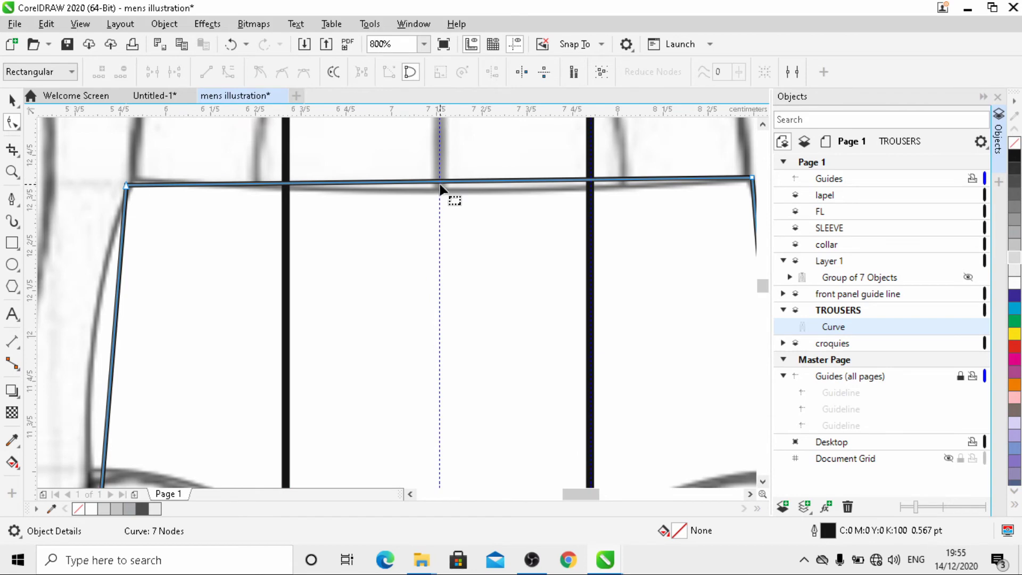
left_click_drag(440, 195, 452, 218)
scroll(446, 214, "down", 1)
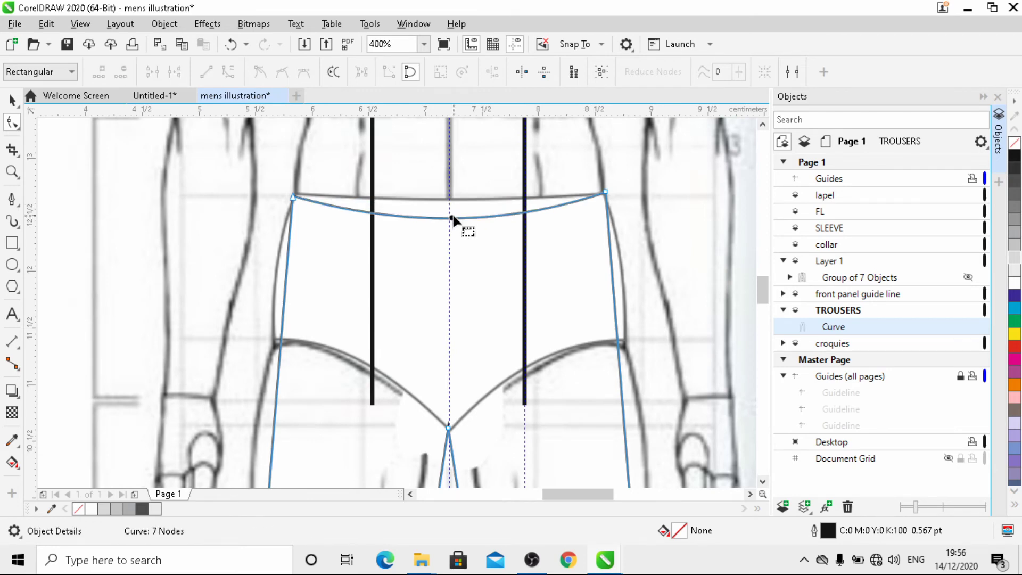
scroll(420, 180, "down", 1)
scroll(338, 186, "up", 2)
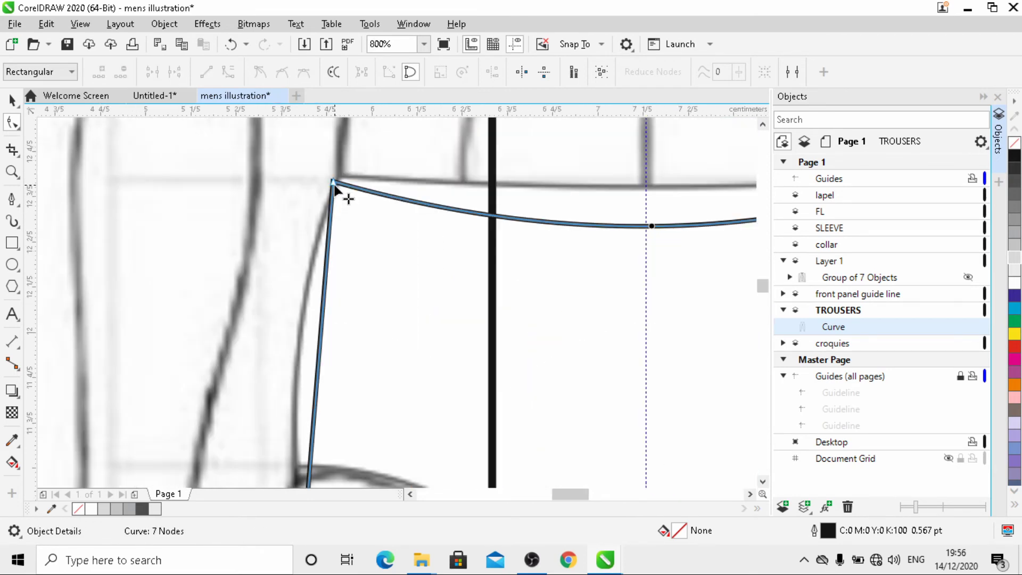
scroll(332, 181, "down", 1)
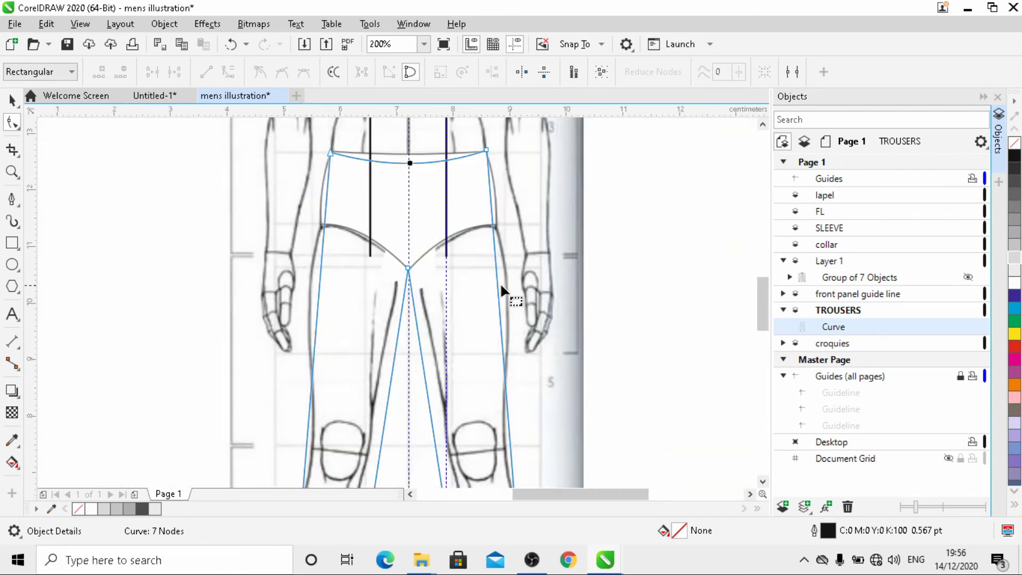
- Convert the right-hand leg's outer seam to a curve and shape its handles so it bows outward around the hip and thigh
left_click(499, 292)
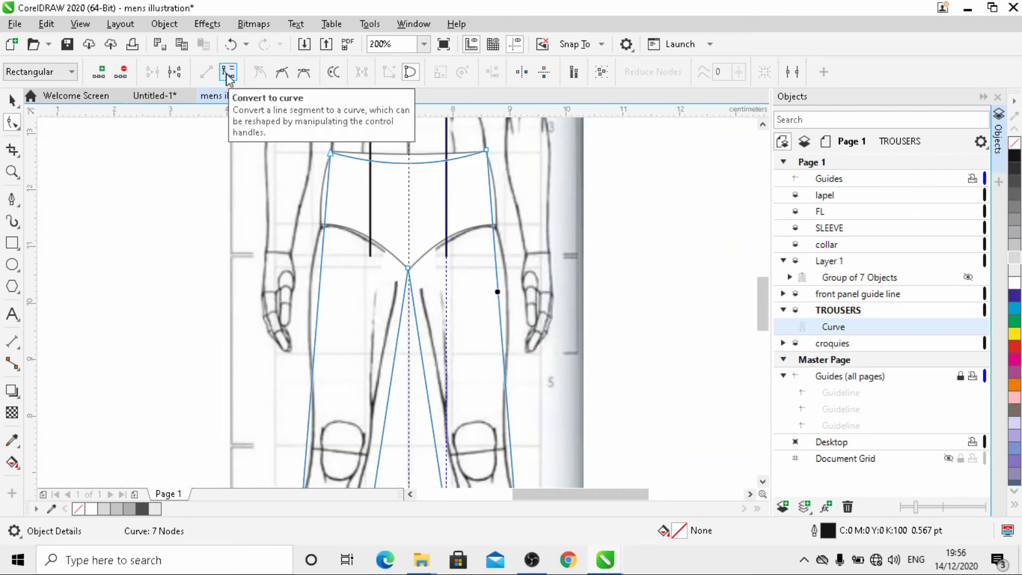
left_click(494, 248)
scroll(496, 246, "up", 1)
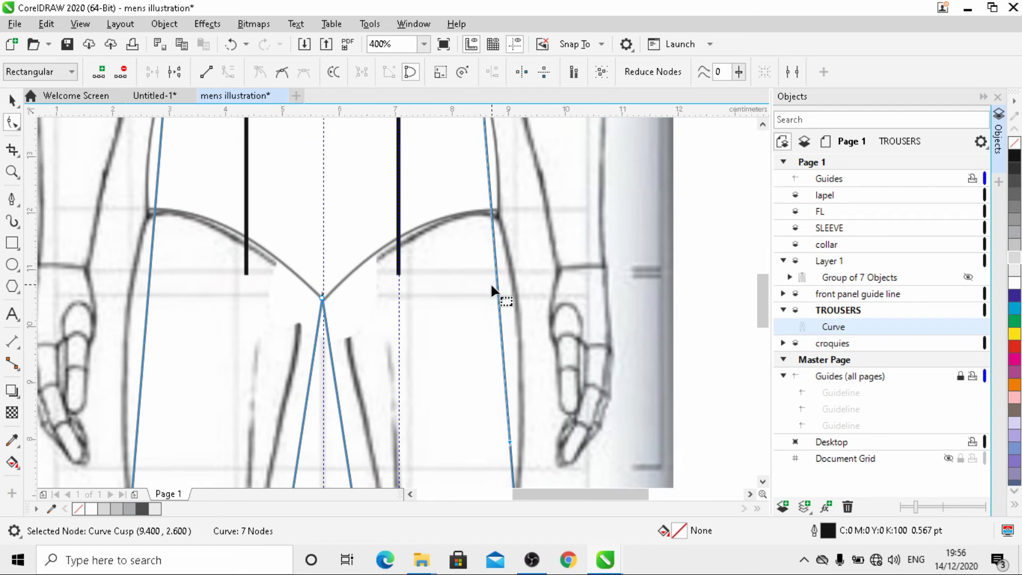
scroll(493, 292, "down", 1)
left_click_drag(501, 362, 525, 241)
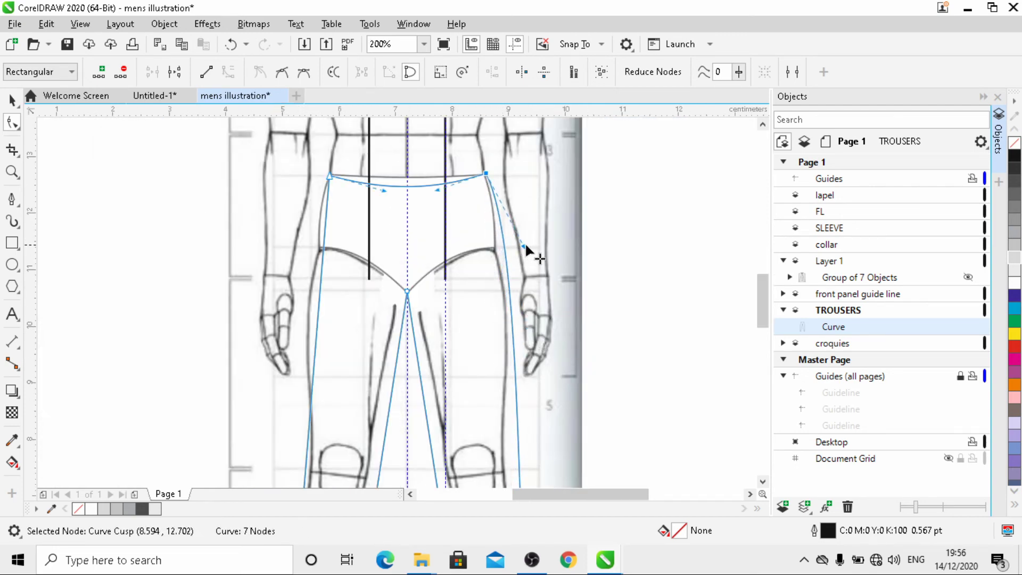
scroll(525, 242, "down", 1)
scroll(524, 395, "down", 1)
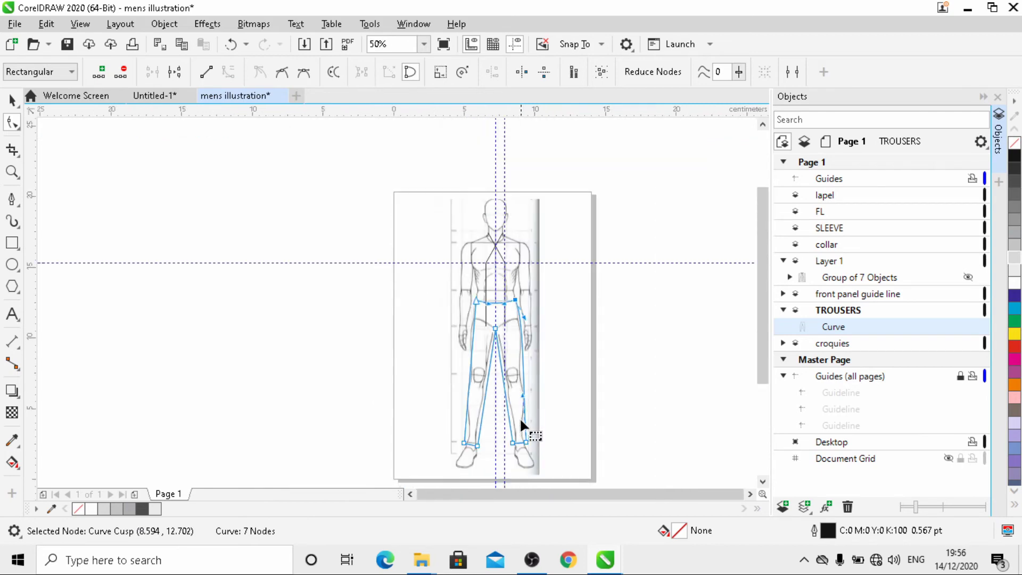
scroll(521, 421, "up", 2)
left_click_drag(524, 339, 533, 310)
scroll(533, 308, "down", 2)
scroll(525, 351, "up", 2)
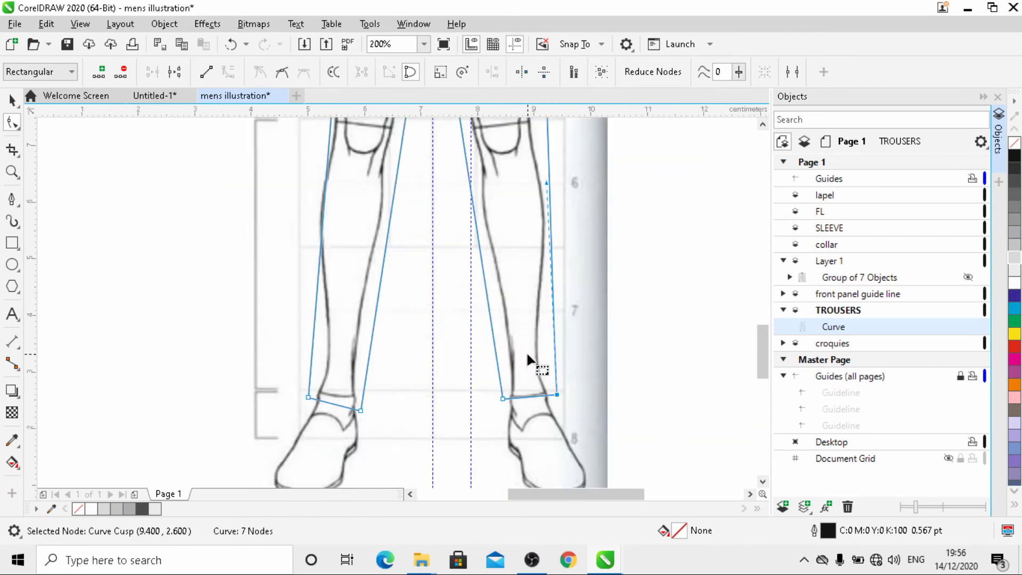
- Convert the left-hand leg's outer seam to a curve bowing outward around the hip, and fill the trousers with white
scroll(526, 352, "down", 1)
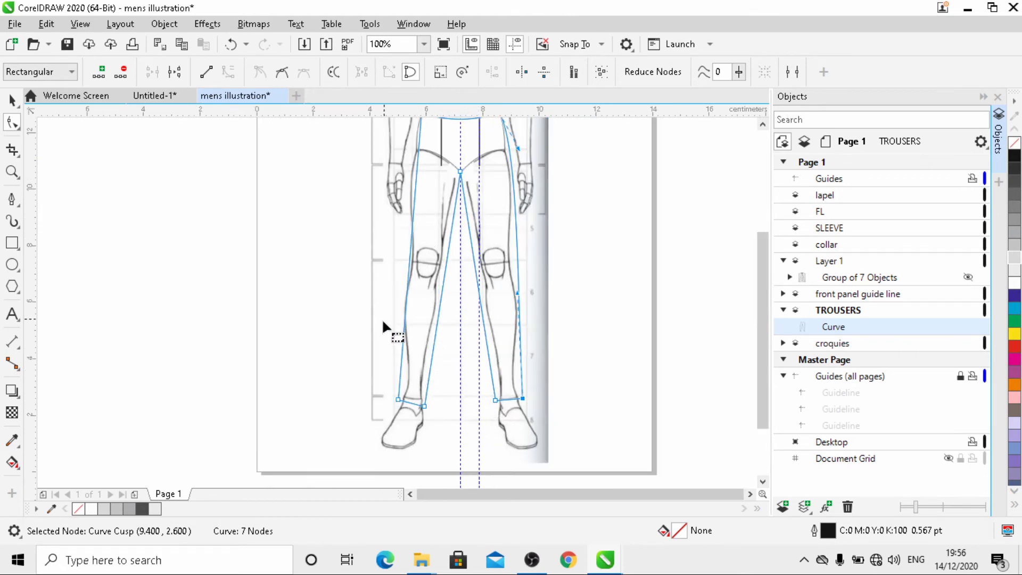
scroll(391, 272, "down", 1)
scroll(402, 250, "up", 2)
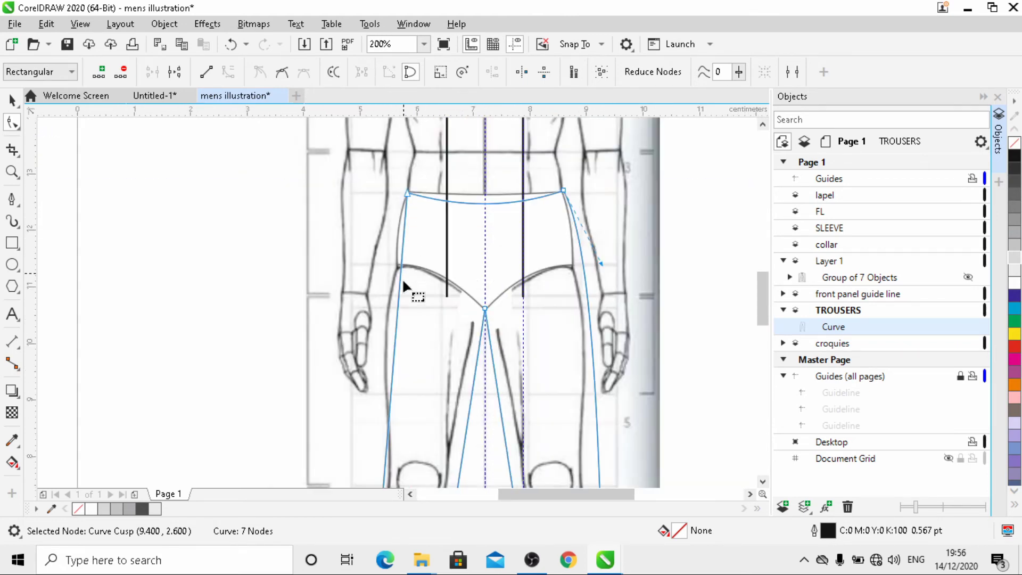
left_click(395, 332)
left_click(229, 72)
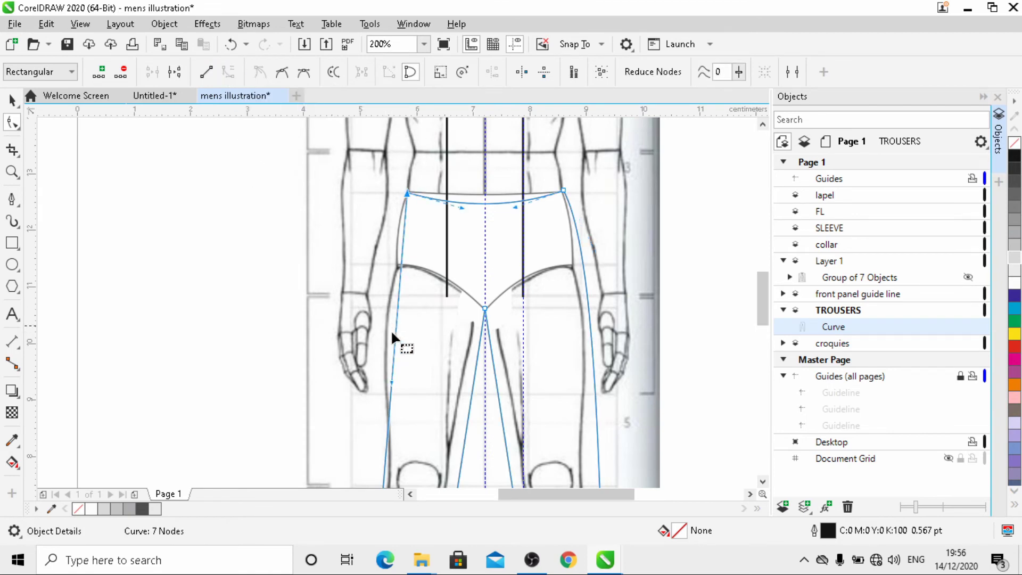
left_click_drag(390, 382, 376, 263)
scroll(385, 245, "down", 2)
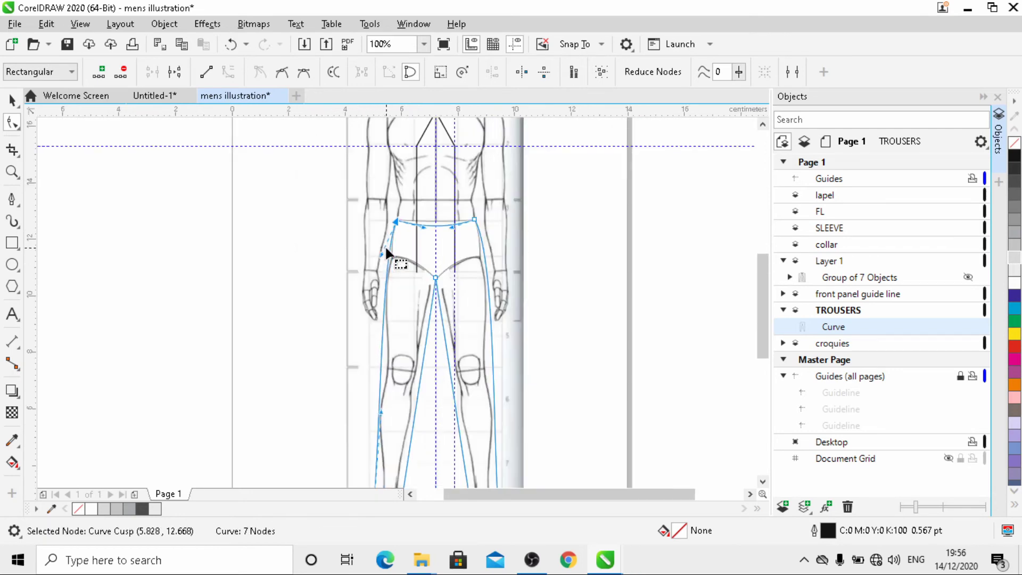
left_click(1014, 282)
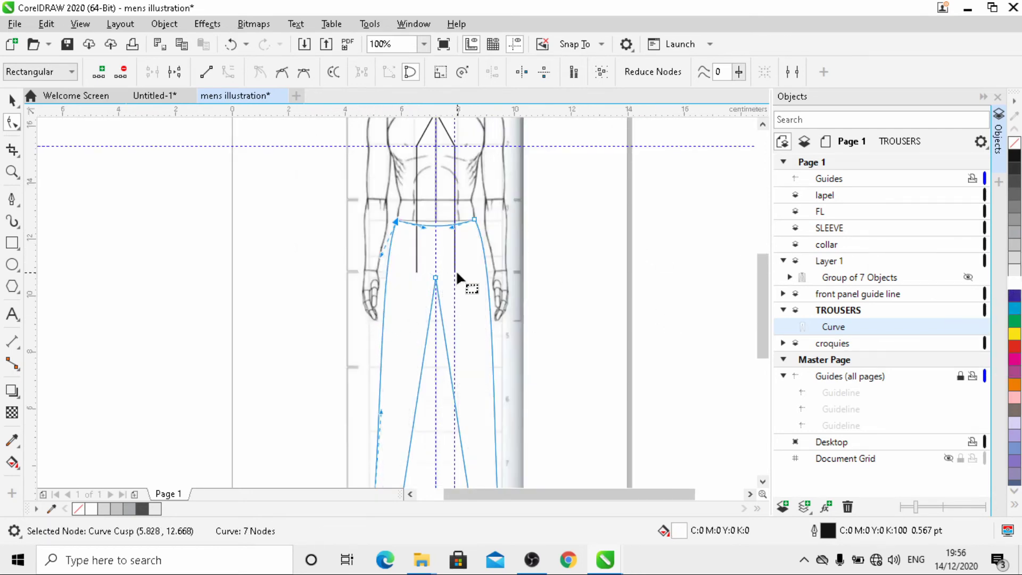
- Lower the outer corner node of the left-hand leg's ankle hem so the hem runs almost level above the shoe
scroll(437, 287, "down", 2)
scroll(424, 398, "up", 2)
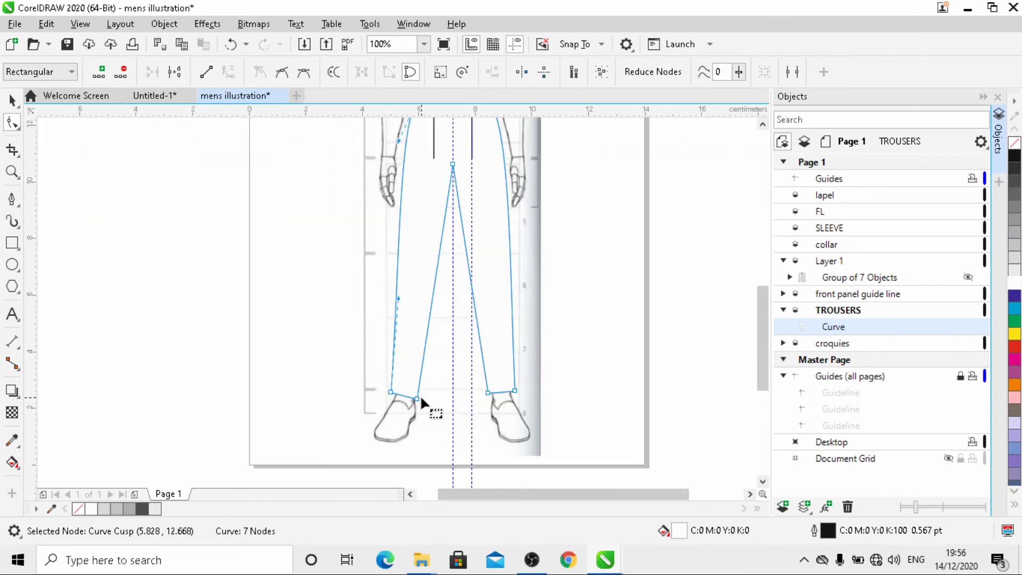
scroll(420, 396, "up", 2)
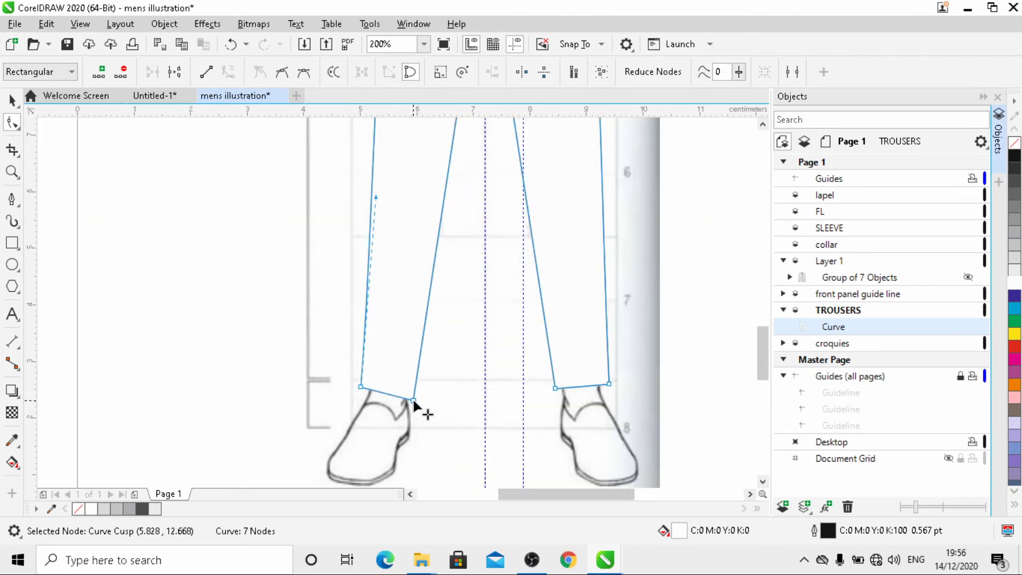
left_click_drag(414, 399, 385, 397)
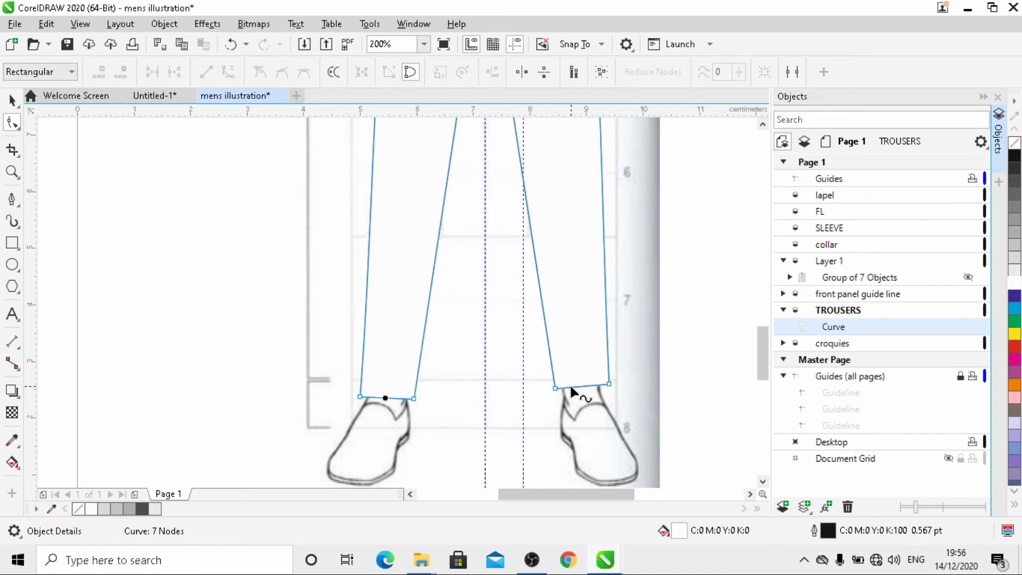
left_click_drag(578, 386, 582, 396)
scroll(436, 368, "down", 1)
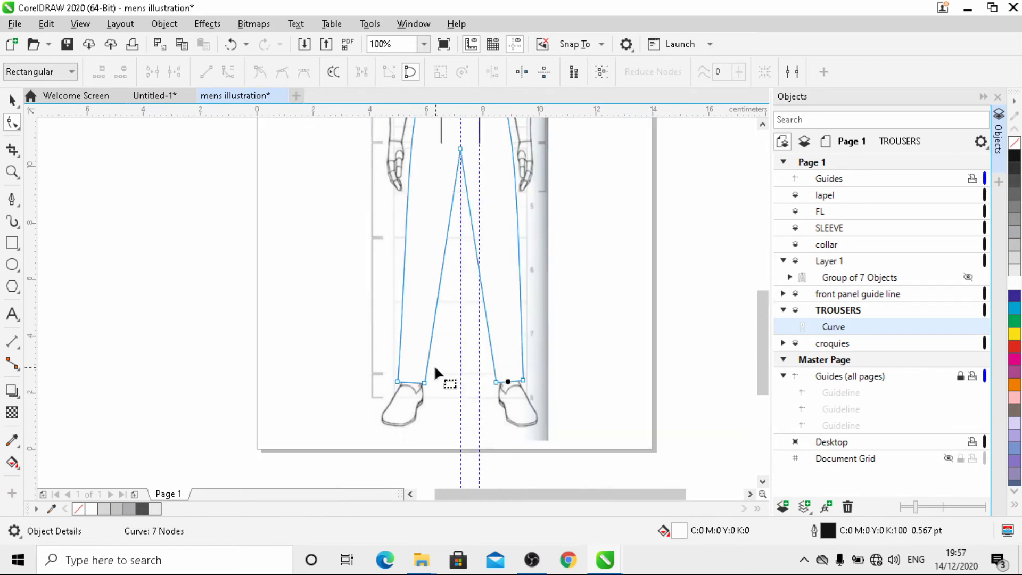
left_click(425, 383)
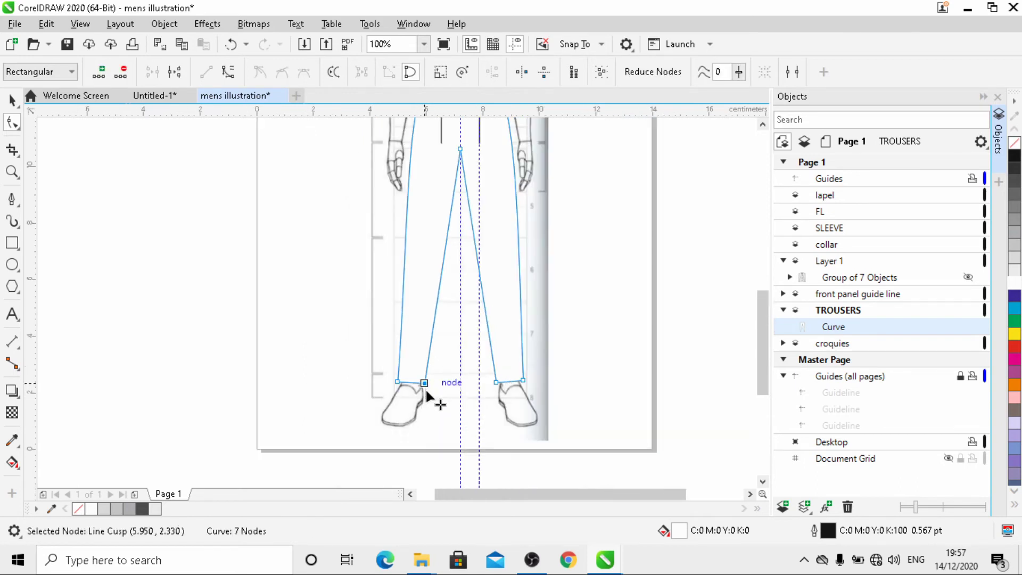
scroll(409, 378, "up", 2)
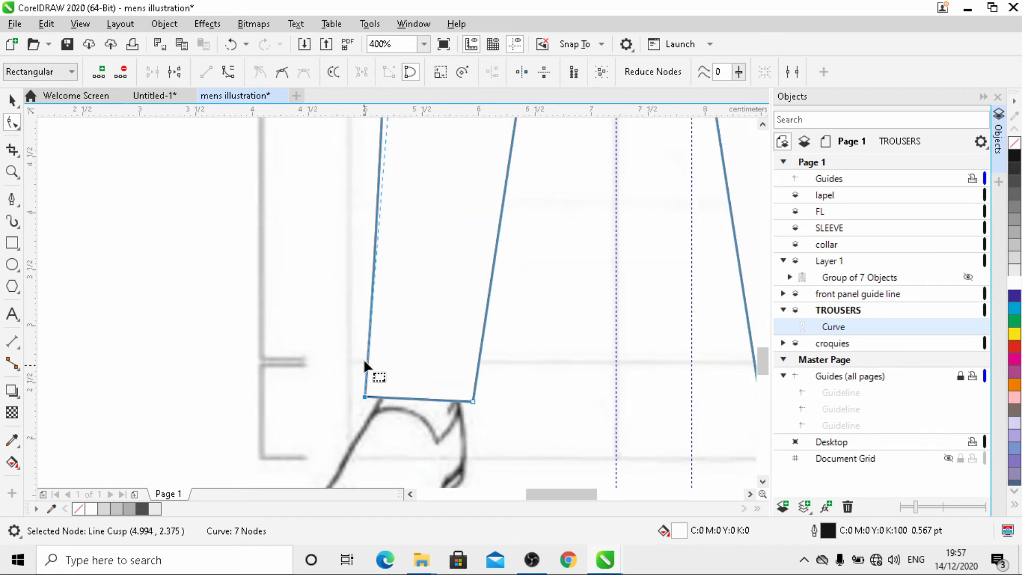
- Examine the trouser outline's overall shape and proportions against the croquis, from the waist to the ankles
scroll(365, 255, "down", 3)
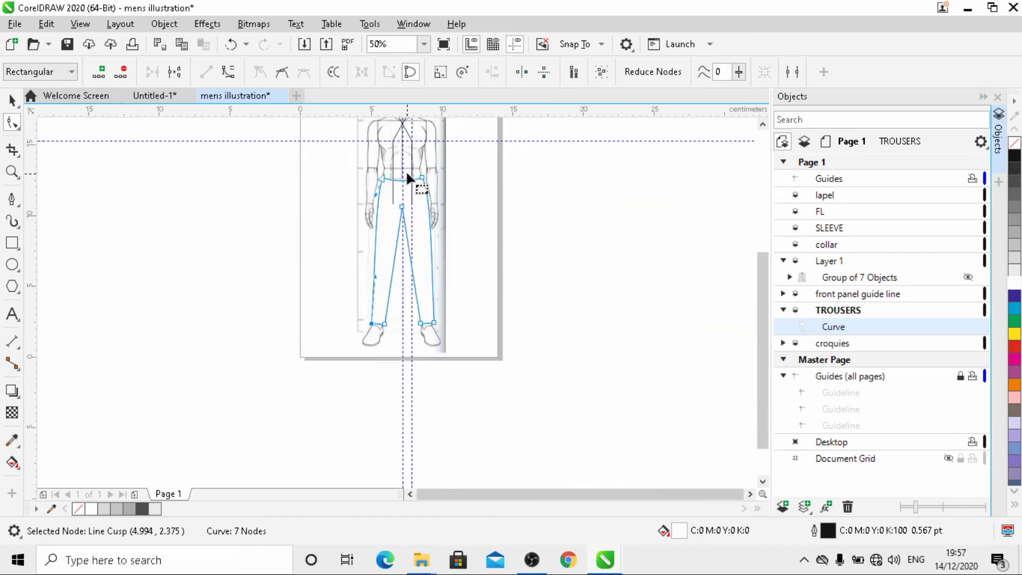
scroll(407, 175, "up", 2)
scroll(440, 237, "down", 2)
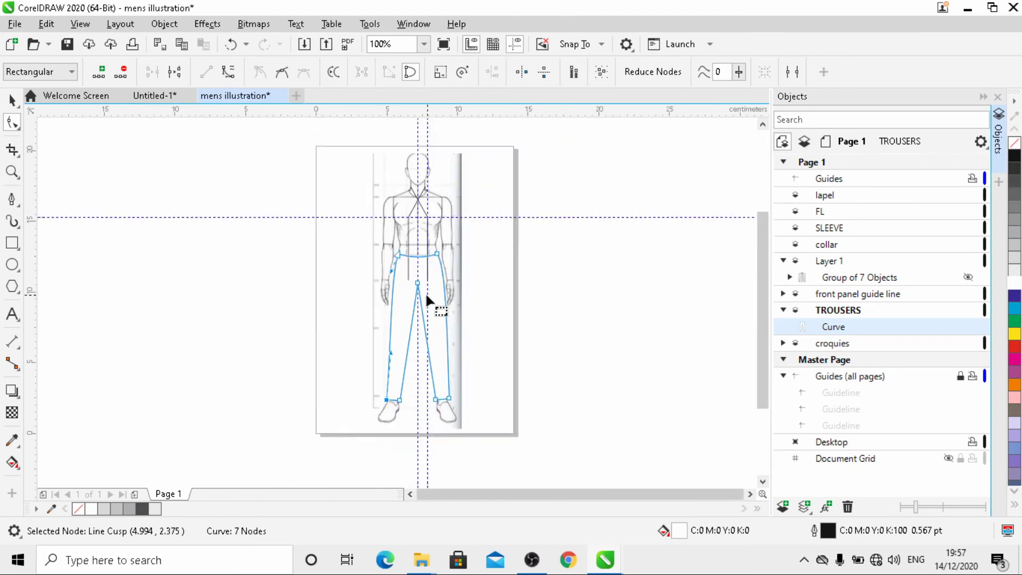
scroll(426, 296, "down", 1)
scroll(429, 340, "up", 3)
scroll(393, 335, "down", 2)
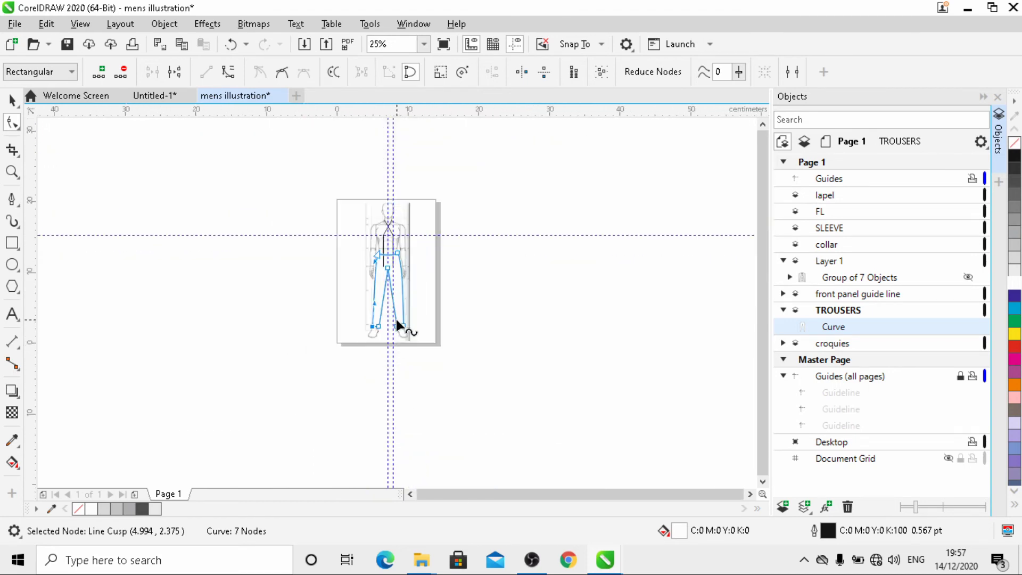
scroll(387, 280, "up", 4)
scroll(394, 267, "down", 3)
scroll(401, 228, "up", 4)
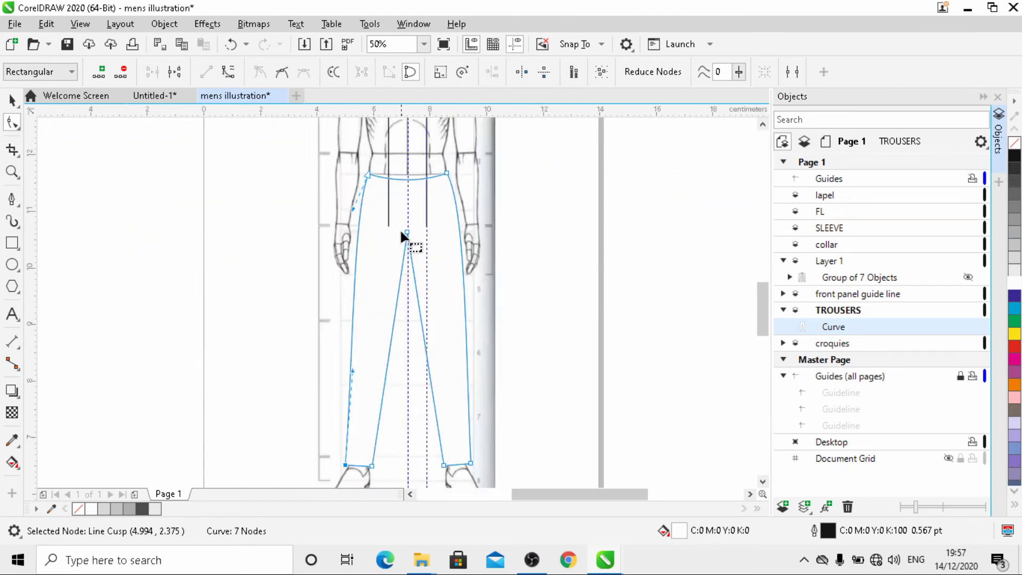
scroll(400, 228, "down", 3)
scroll(386, 258, "up", 2)
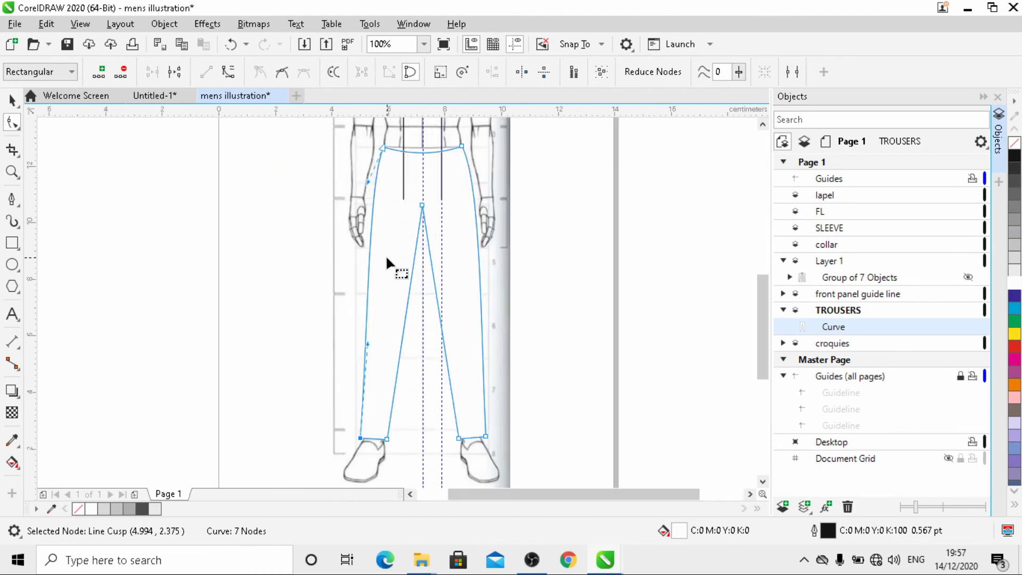
scroll(386, 254, "down", 2)
scroll(402, 227, "up", 2)
scroll(403, 230, "up", 2)
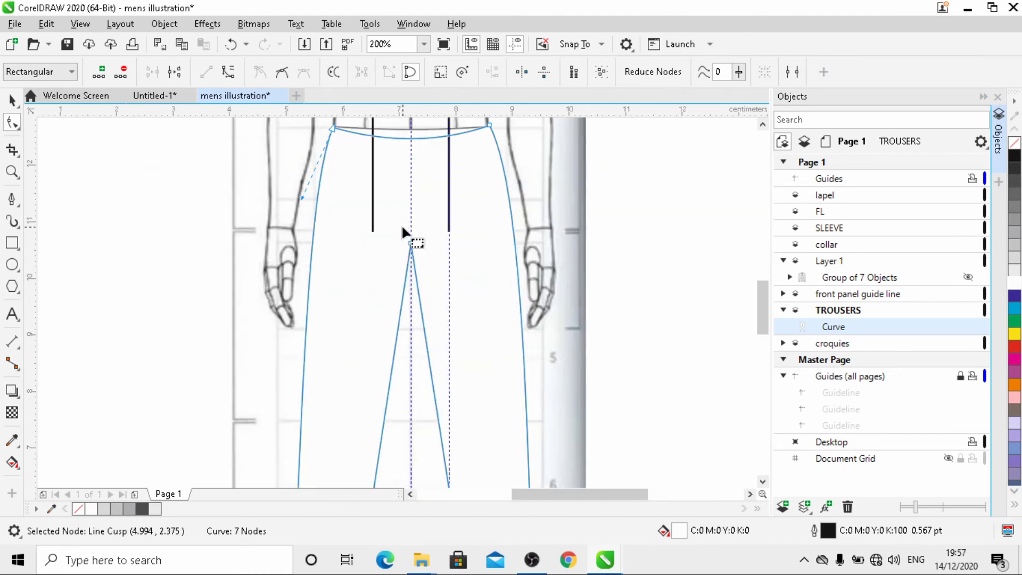
- Fill the trousers with 10% black light grey
scroll(402, 230, "down", 3)
left_click(1015, 269)
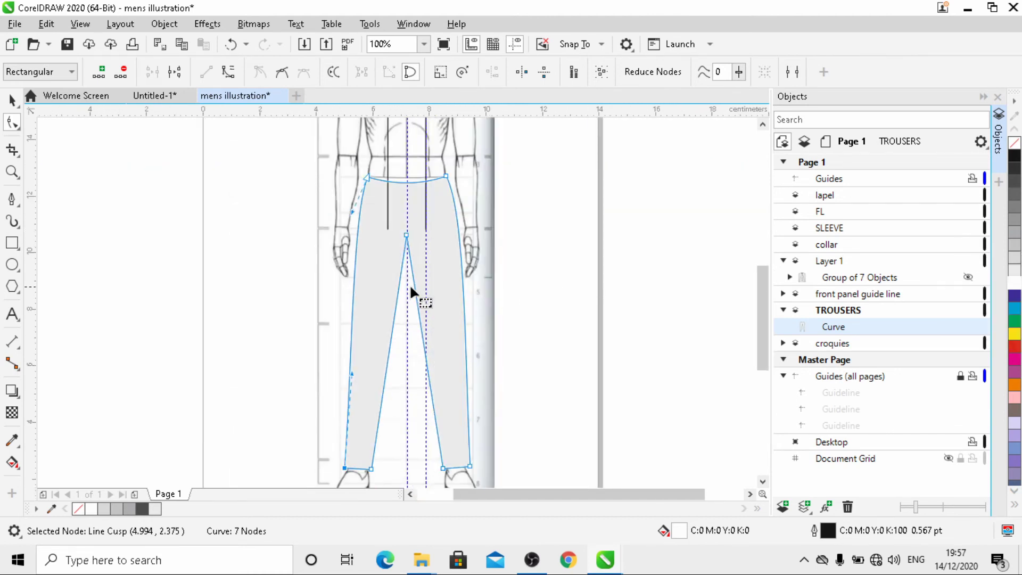
scroll(438, 217, "up", 2)
scroll(448, 254, "down", 2)
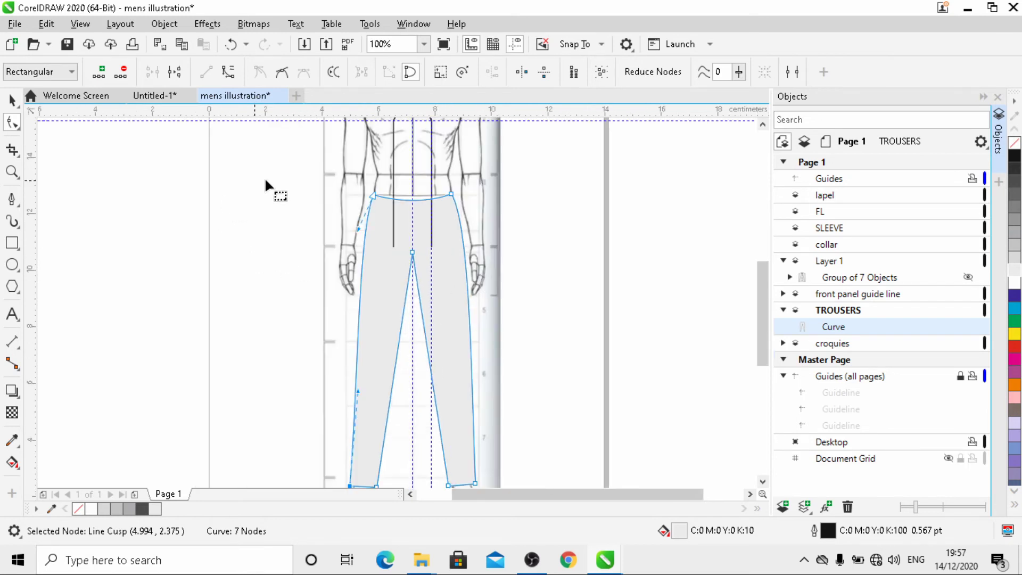
- With the Pen tool, draw a straight waistband line about 3.2 cm long between the trousers' outer seams, below the waistline
left_click(12, 200)
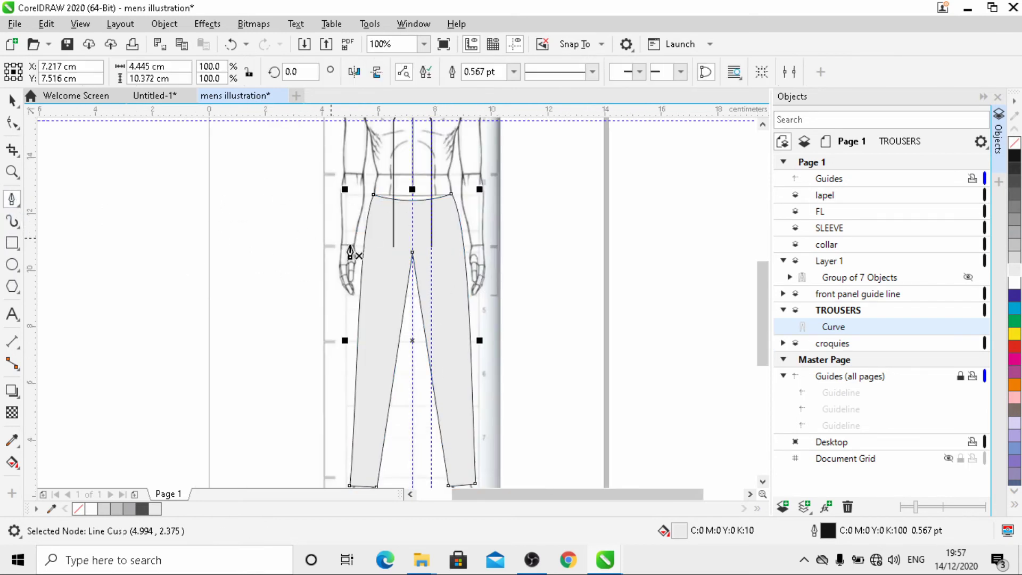
left_click(366, 219)
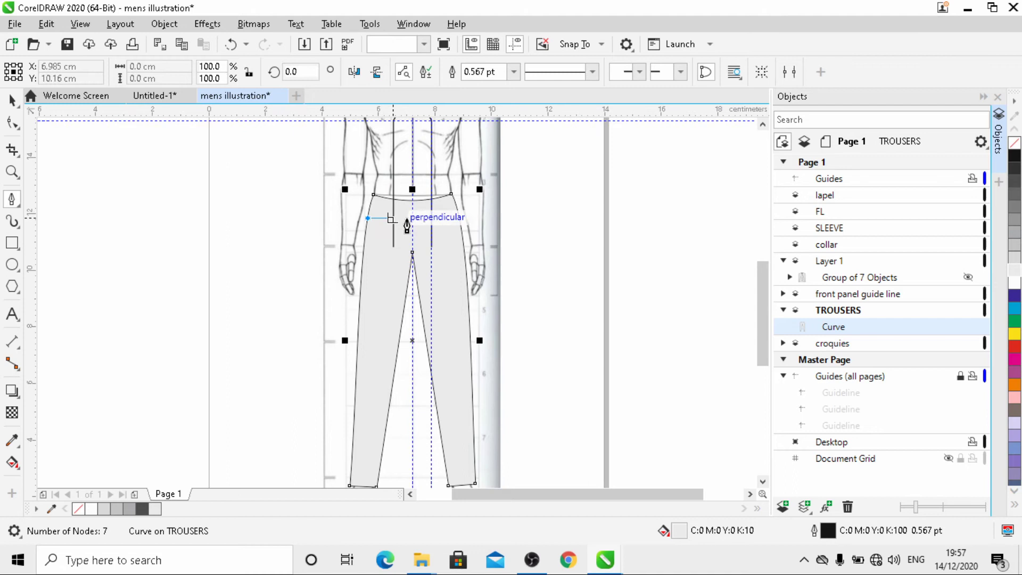
left_click(461, 214)
scroll(402, 218, "up", 3)
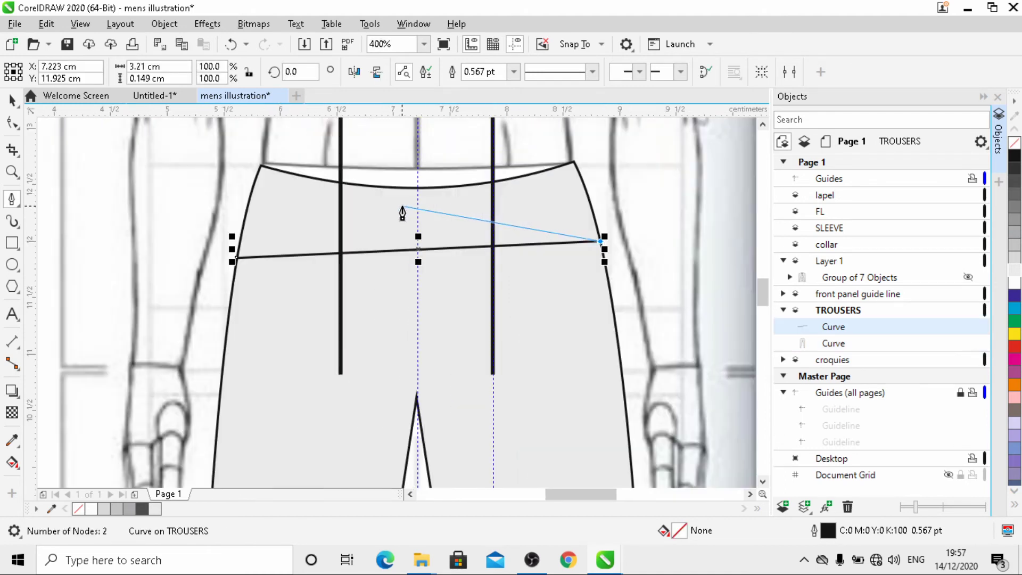
key("Escape")
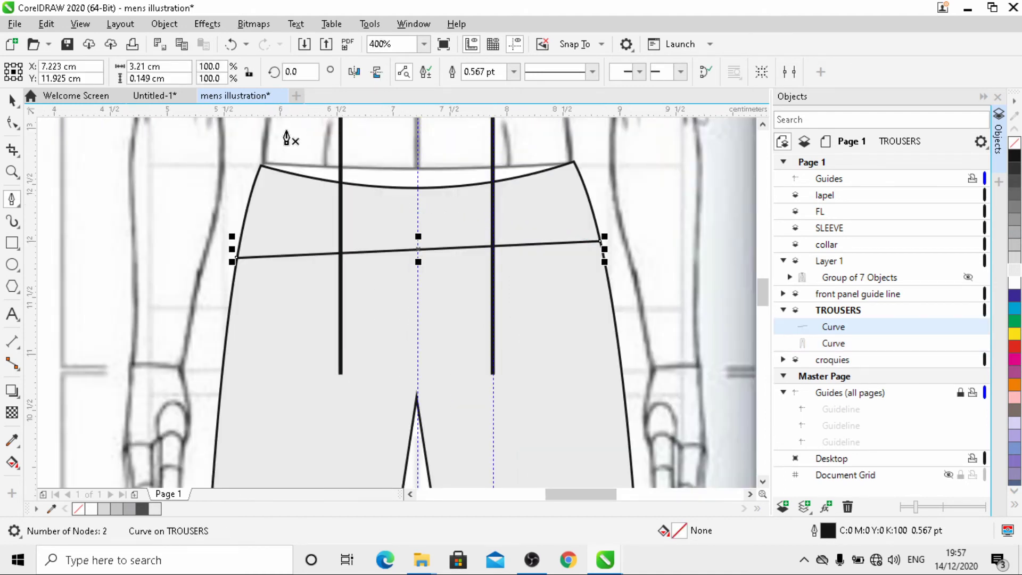
- Move both end nodes of the waistband line up along the outer seams, closer to the waistline
left_click(11, 122)
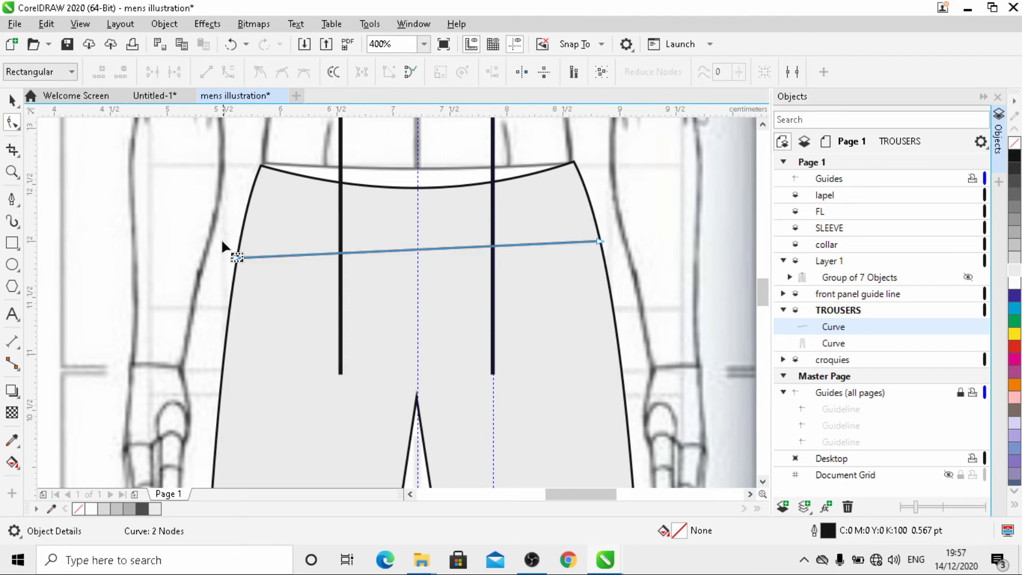
left_click_drag(235, 258, 244, 220)
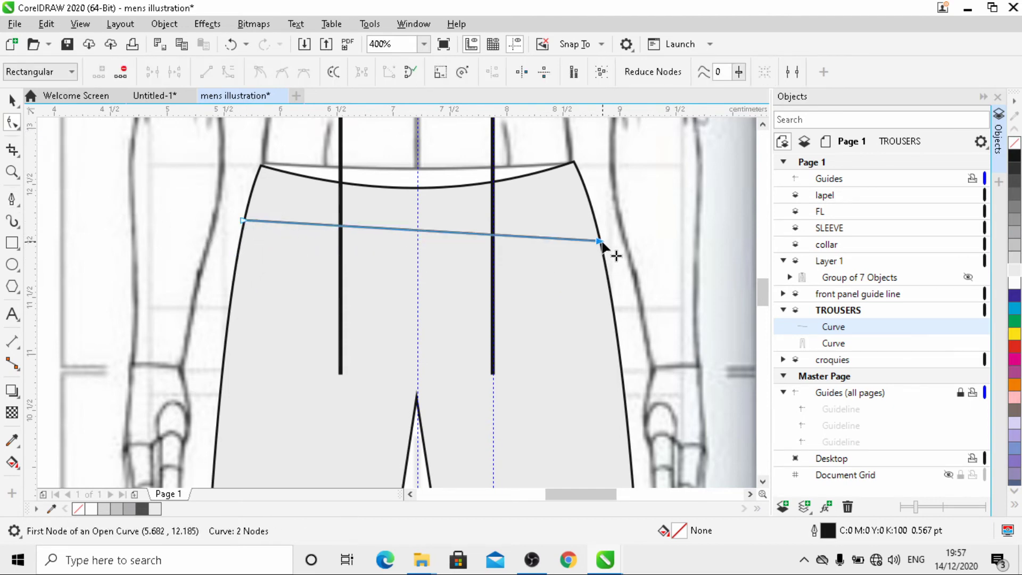
left_click_drag(601, 242, 594, 212)
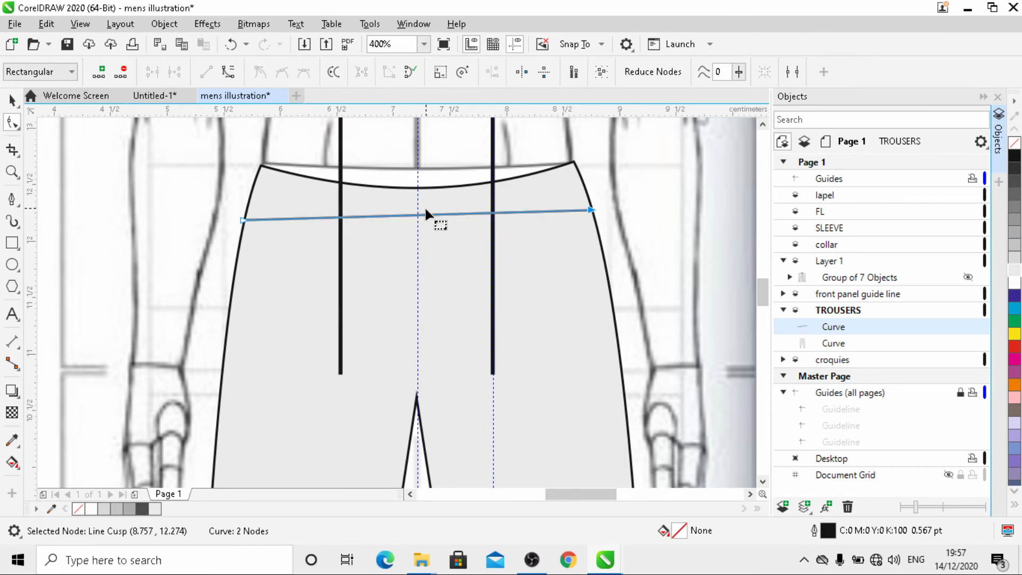
- Convert the waistband line to a curve and bend its middle downward to run parallel to the waistline
left_click(416, 215)
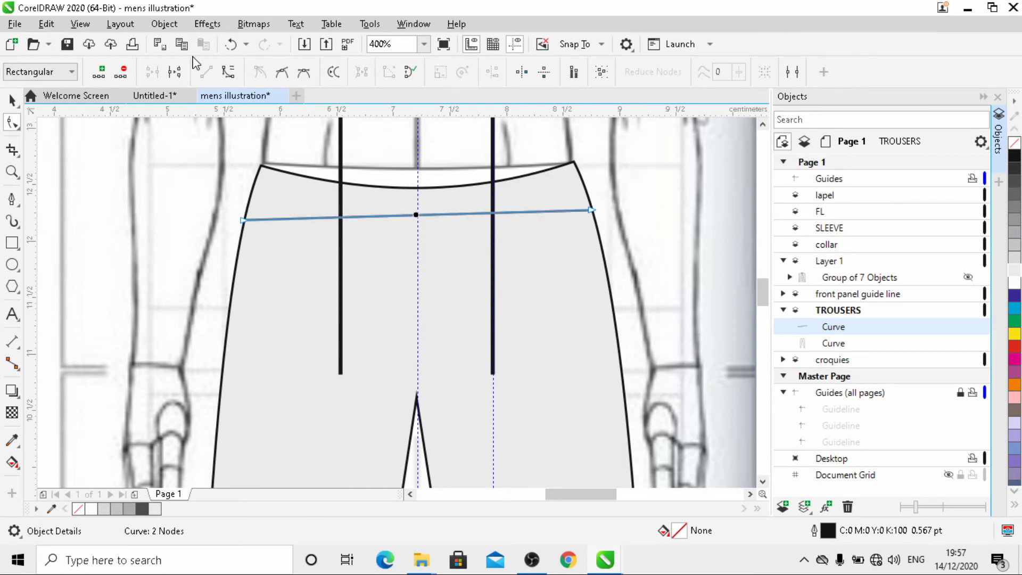
left_click(228, 72)
left_click_drag(416, 214, 416, 232)
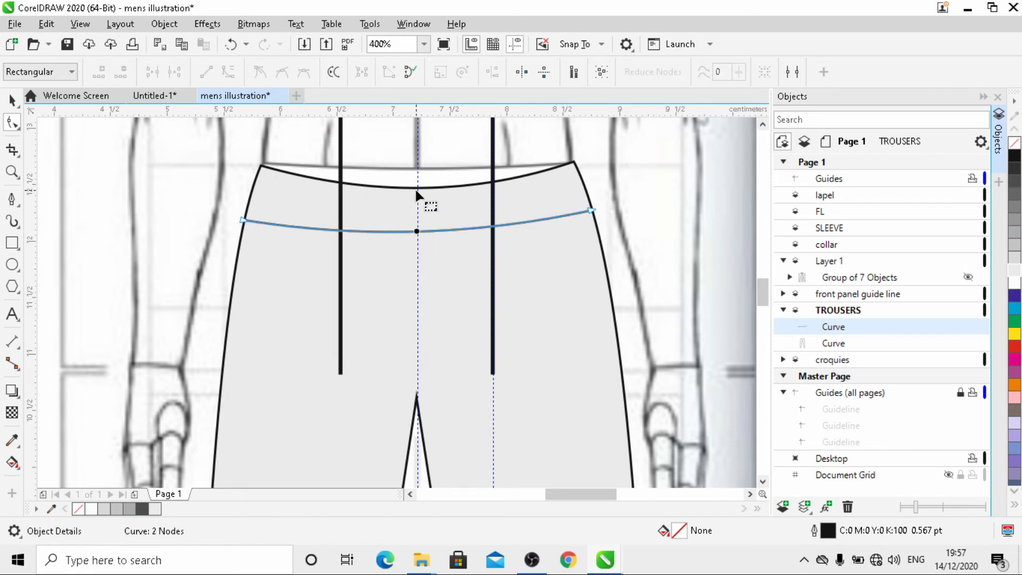
- Try a dashed line style on the curved waistband line
left_click(12, 102)
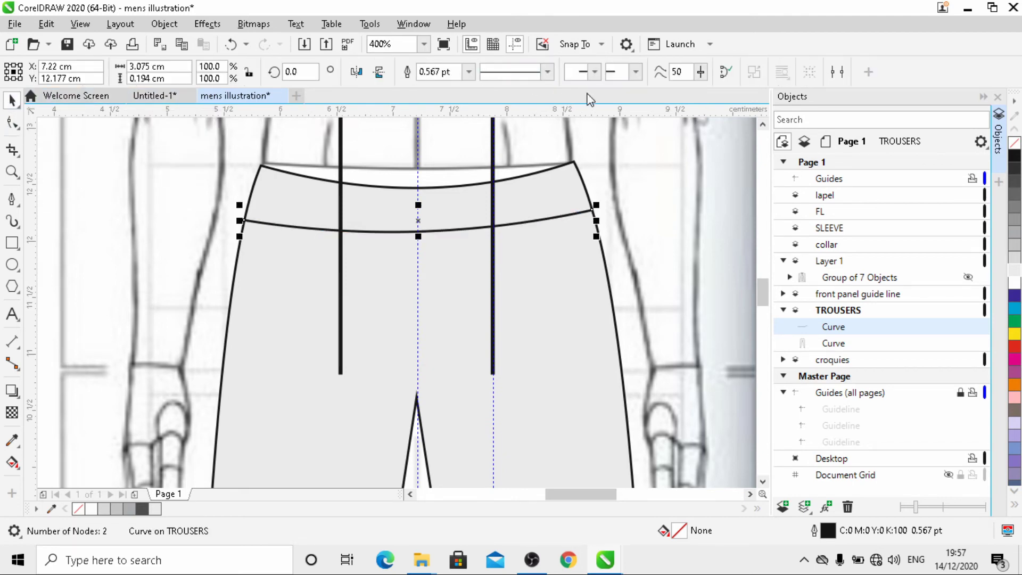
left_click(547, 72)
left_click_drag(589, 122, 592, 143)
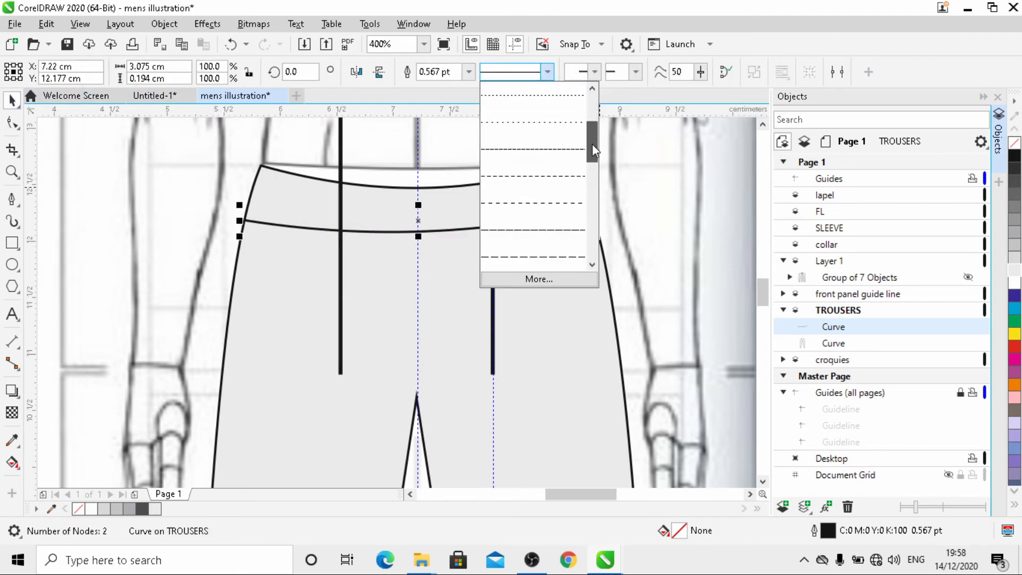
left_click(566, 173)
scroll(627, 211, "down", 2)
left_click(293, 212)
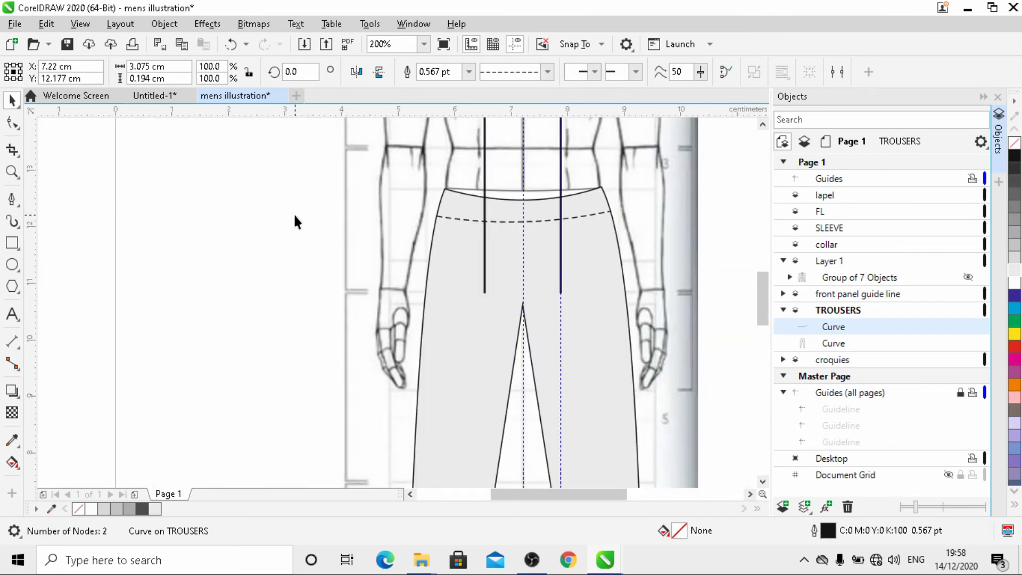
- Undo the waistband line's dashed style and deselect the line
scroll(494, 224, "up", 2)
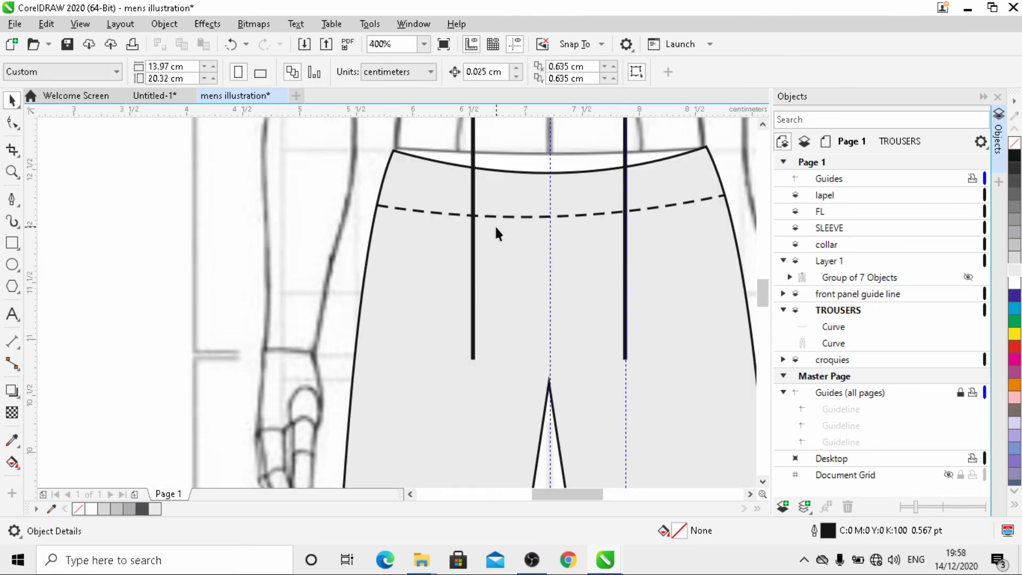
left_click(420, 210)
key("ctrl+z")
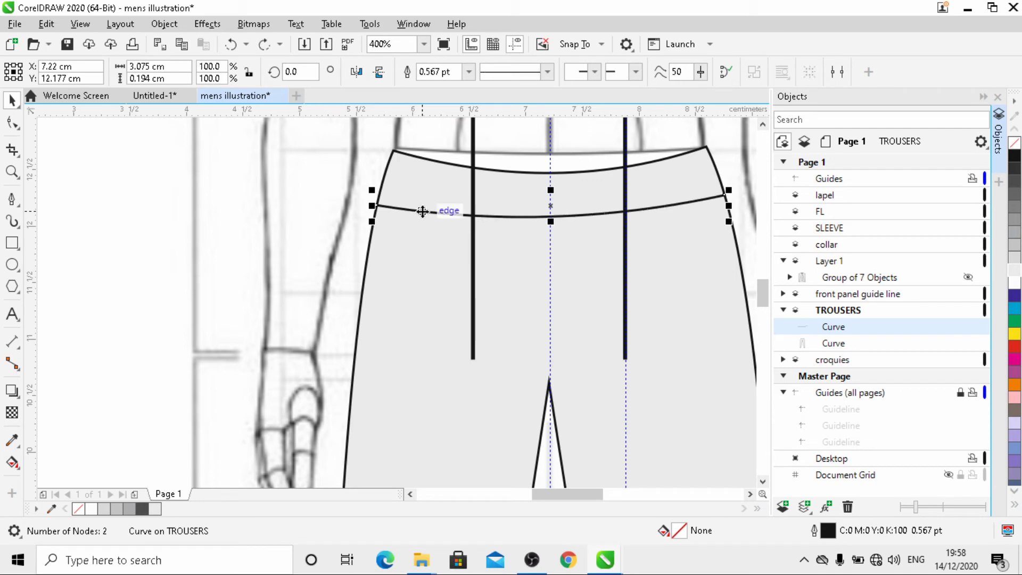
scroll(422, 211, "down", 2)
left_click(274, 223)
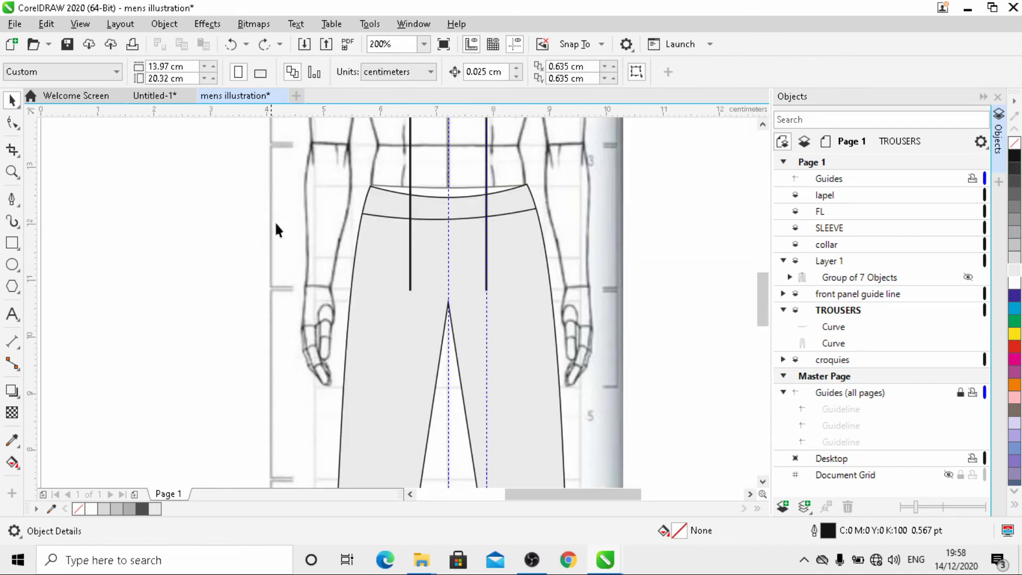
scroll(287, 234, "down", 1)
scroll(308, 373, "up", 2)
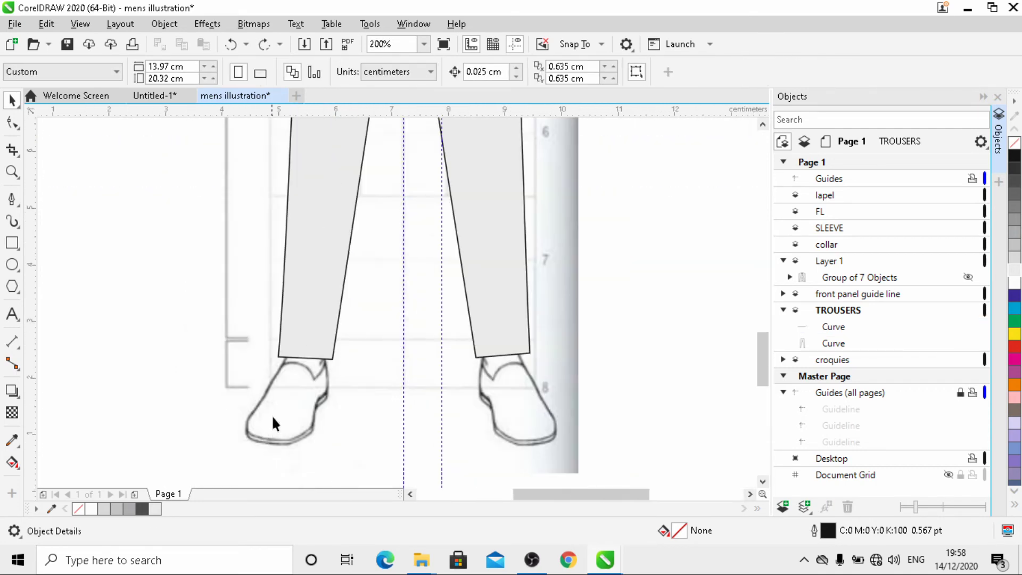
- Convert the straight hem edge of the left-hand trouser leg to a curve and bend its middle slightly downward
scroll(281, 414, "up", 1)
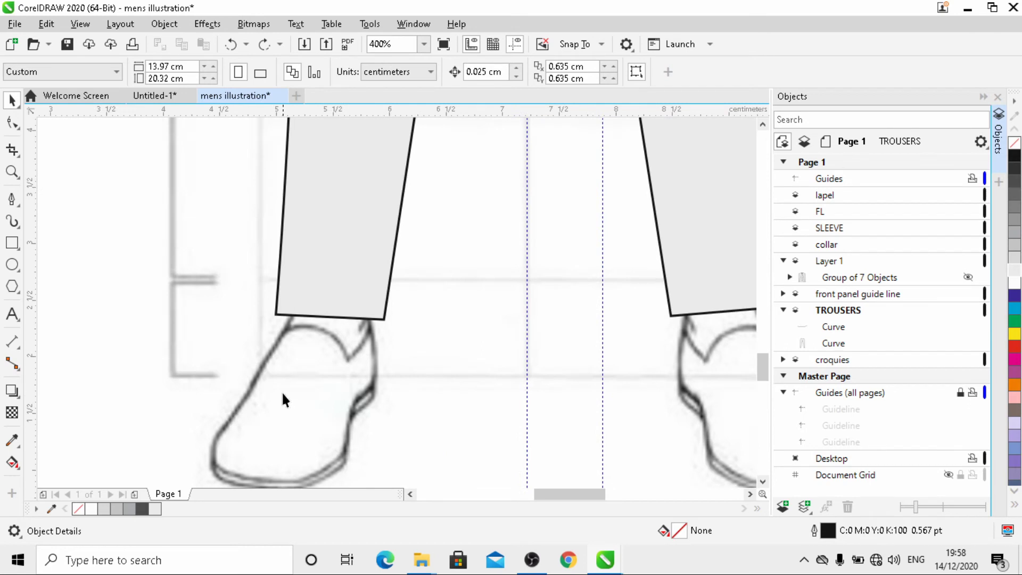
left_click(384, 320)
left_click(12, 123)
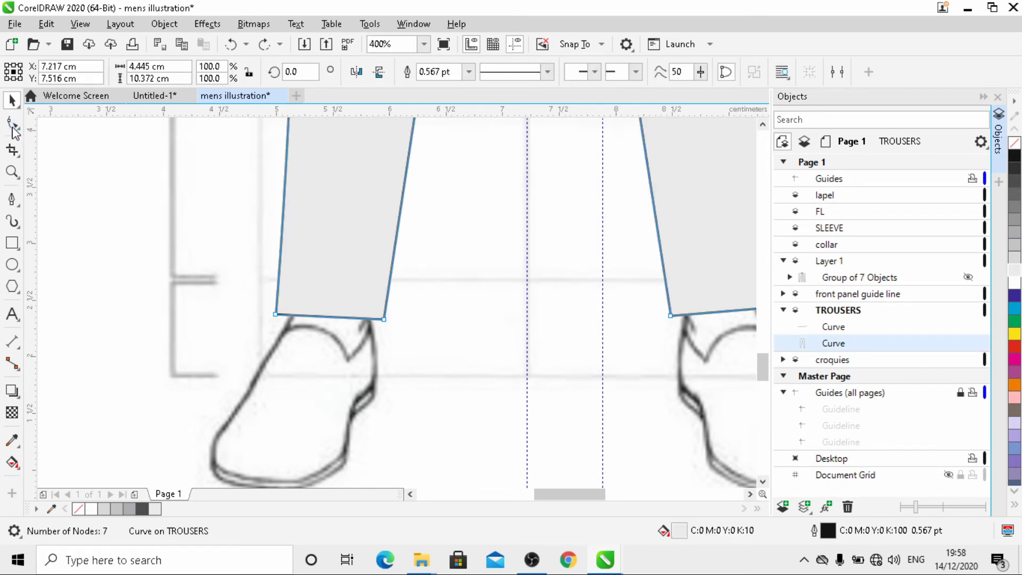
left_click(331, 316)
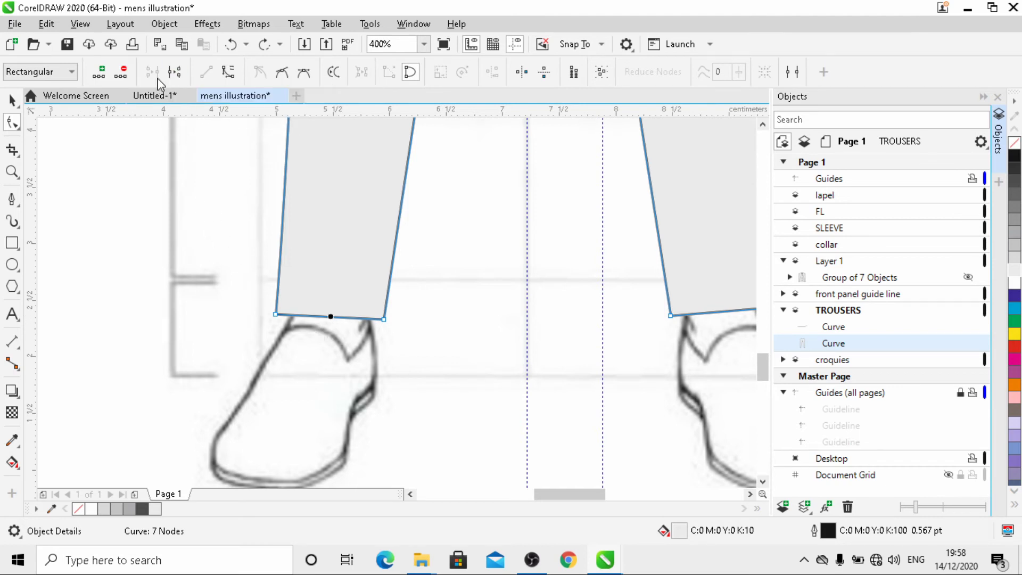
left_click(228, 72)
left_click(331, 318)
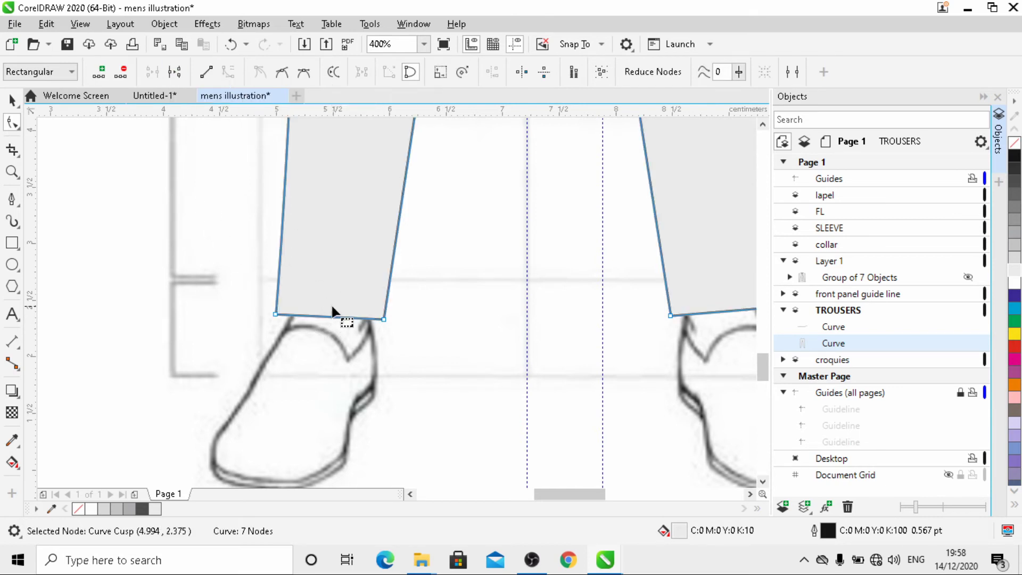
left_click(324, 322)
left_click_drag(327, 315, 327, 330)
- Convert the right-hand trouser leg's hem edge to a curve and bend its middle slightly downward
scroll(366, 338, "down", 2)
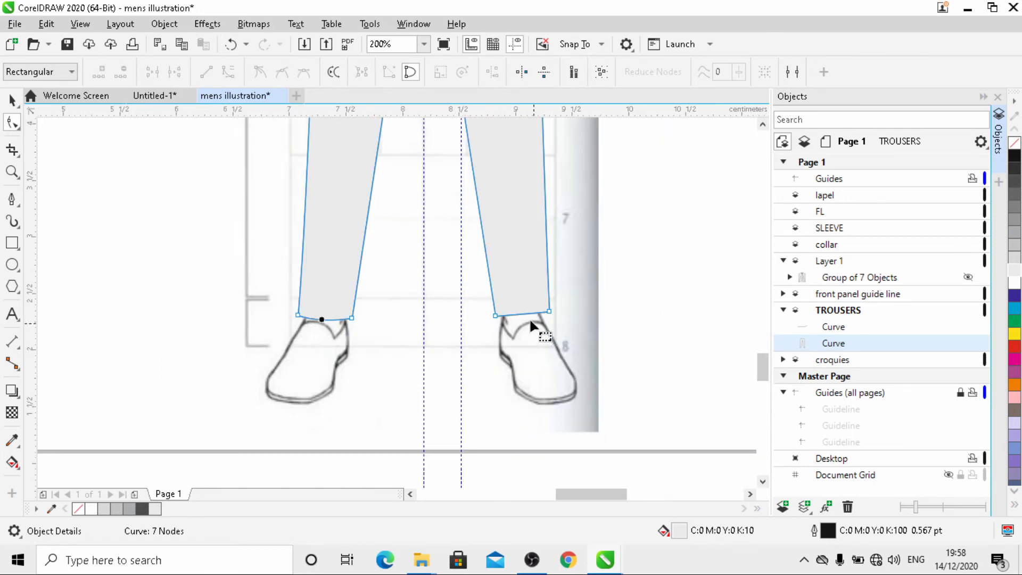
scroll(521, 306, "up", 2)
left_click(519, 301)
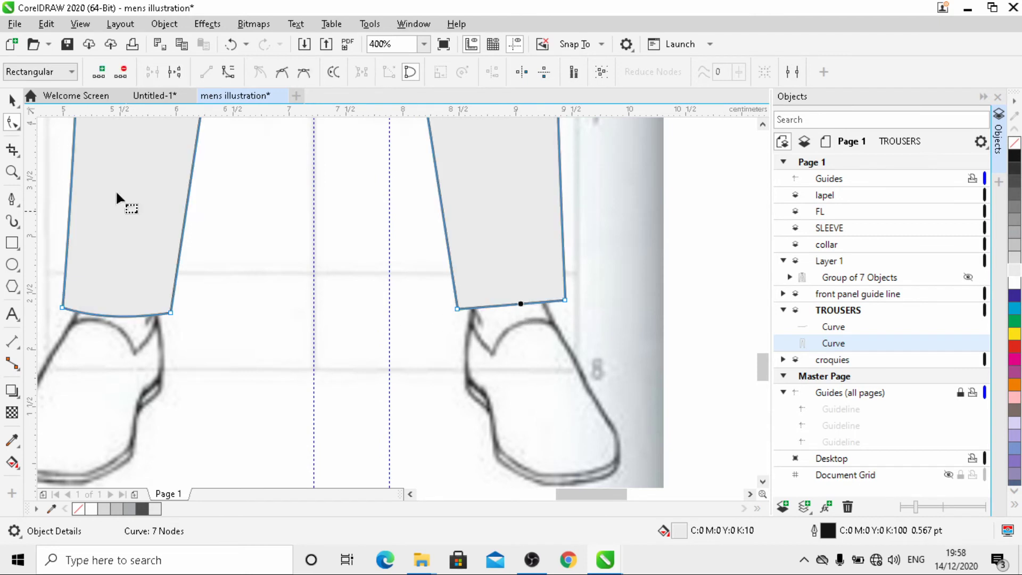
left_click(282, 71)
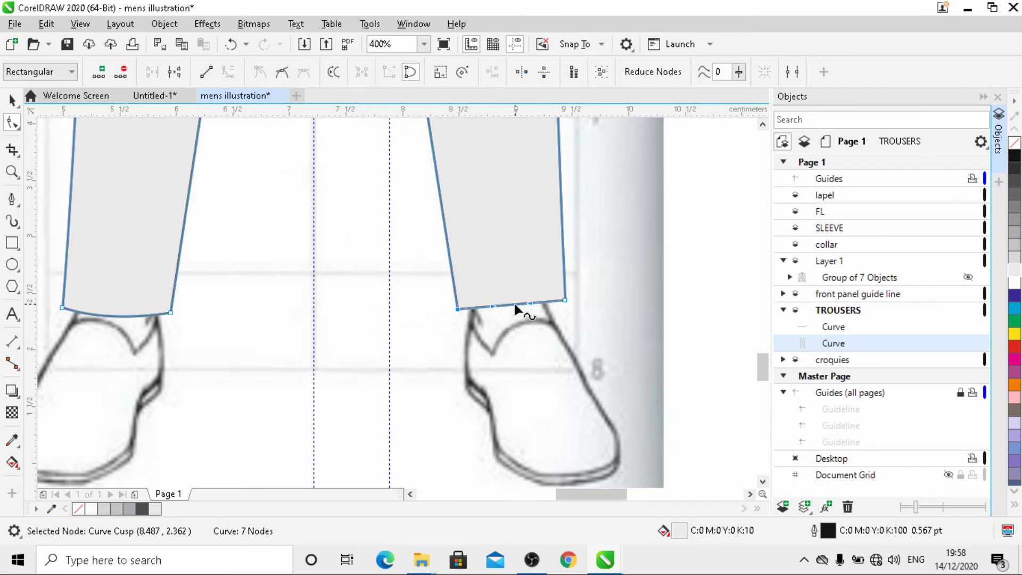
left_click_drag(515, 308, 514, 313)
- Draw a straight two-node Pen line across each trouser leg just above the hem, each about 0.97 cm wide
scroll(513, 344, "down", 1)
scroll(318, 340, "down", 1)
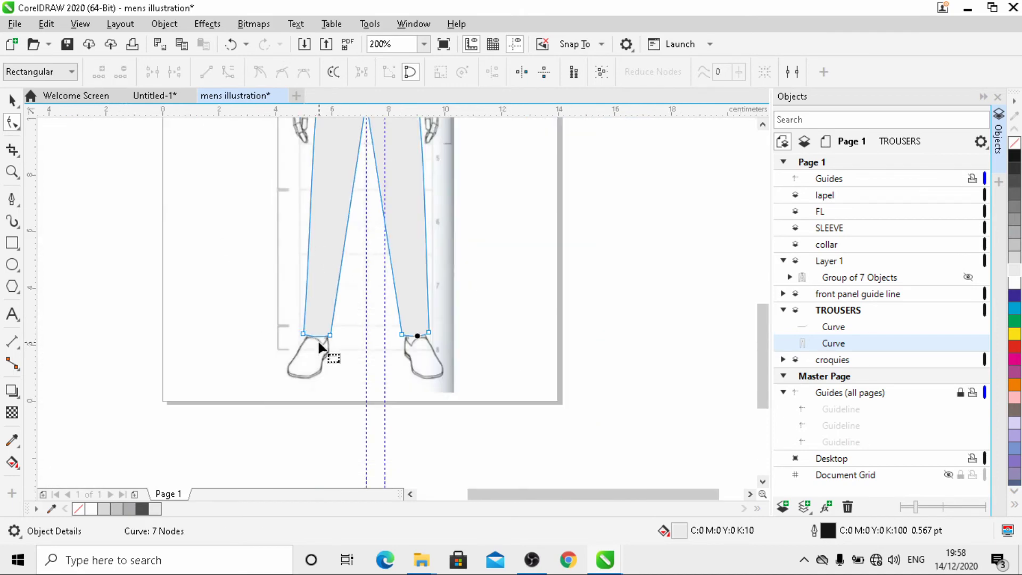
scroll(317, 340, "up", 3)
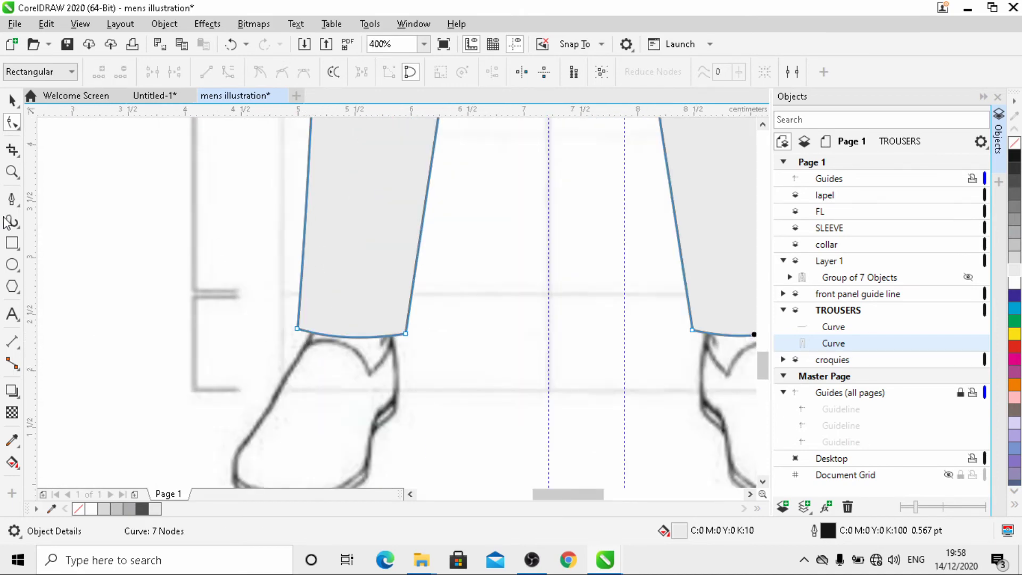
left_click(11, 198)
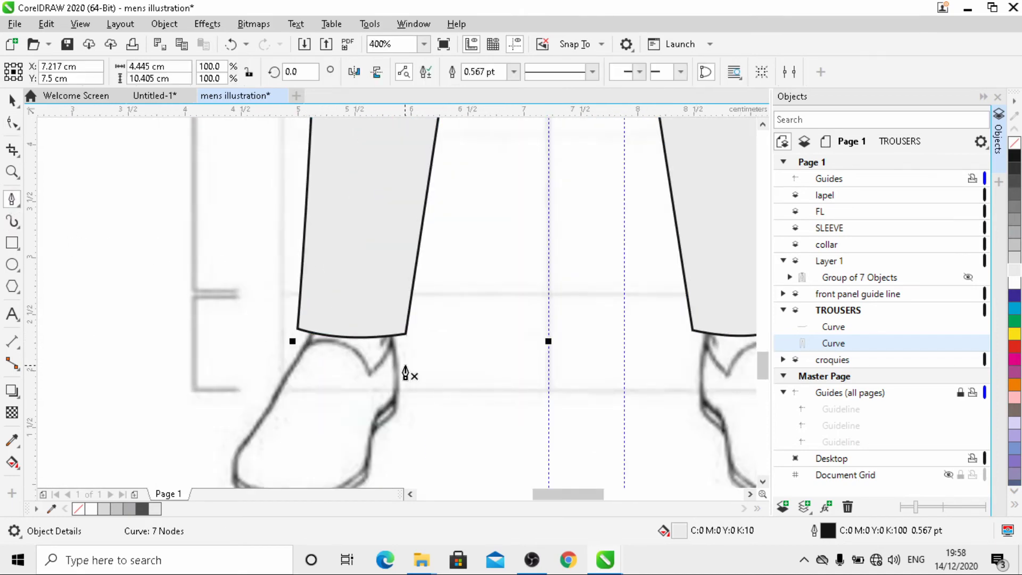
left_click(297, 301)
left_click(411, 308)
key("Escape")
scroll(365, 341, "down", 2)
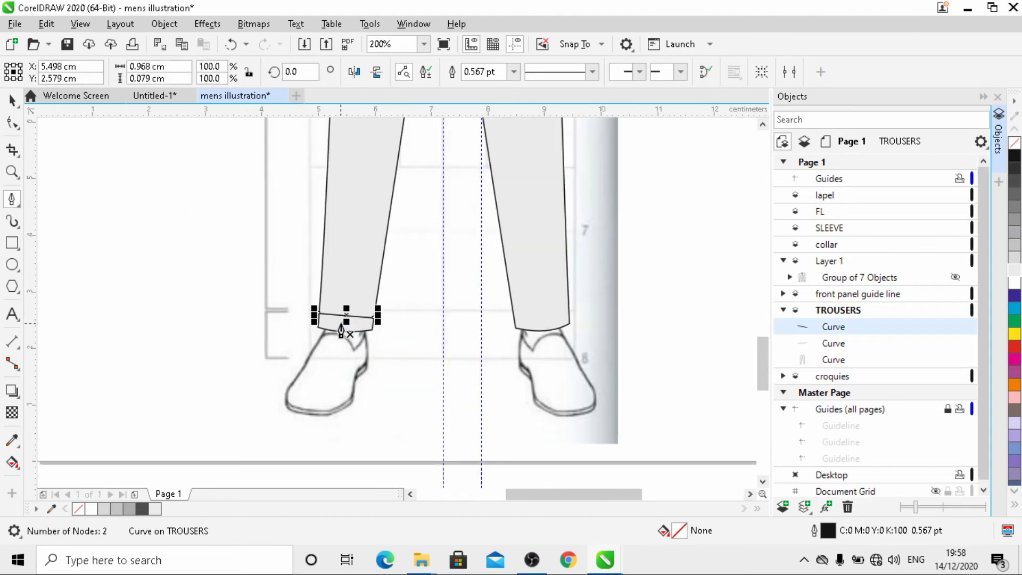
left_click(513, 316)
left_click(569, 310)
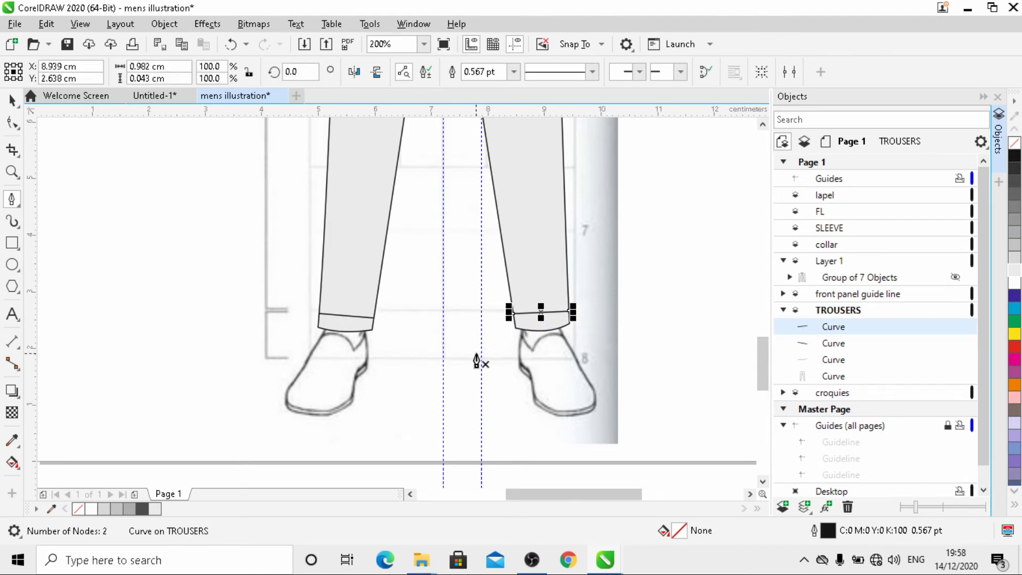
- Convert the right-hand leg's hem stitch line to a curve and bend it downward to run parallel to the hem
left_click(12, 123)
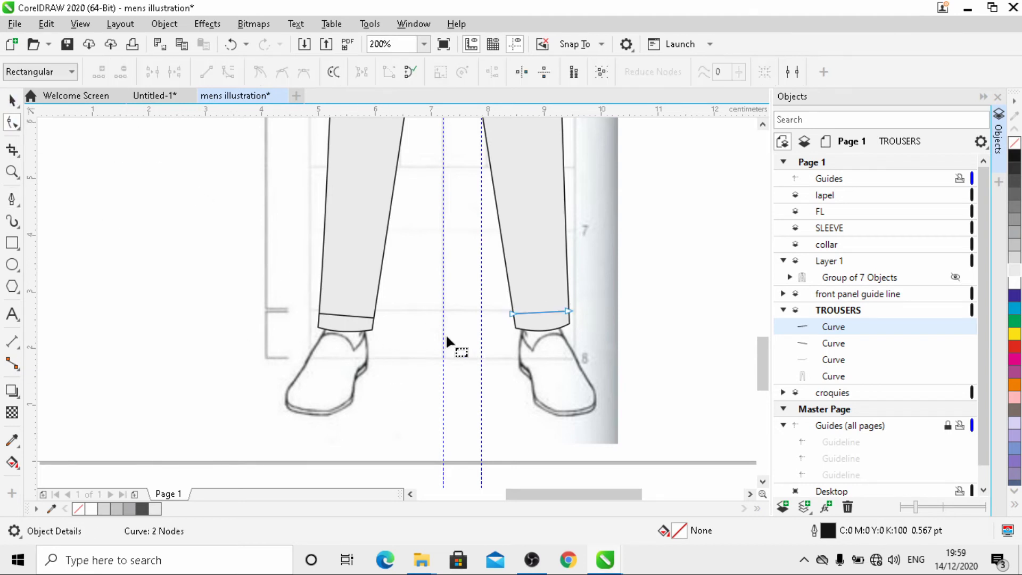
scroll(538, 327, "up", 2)
left_click(554, 304)
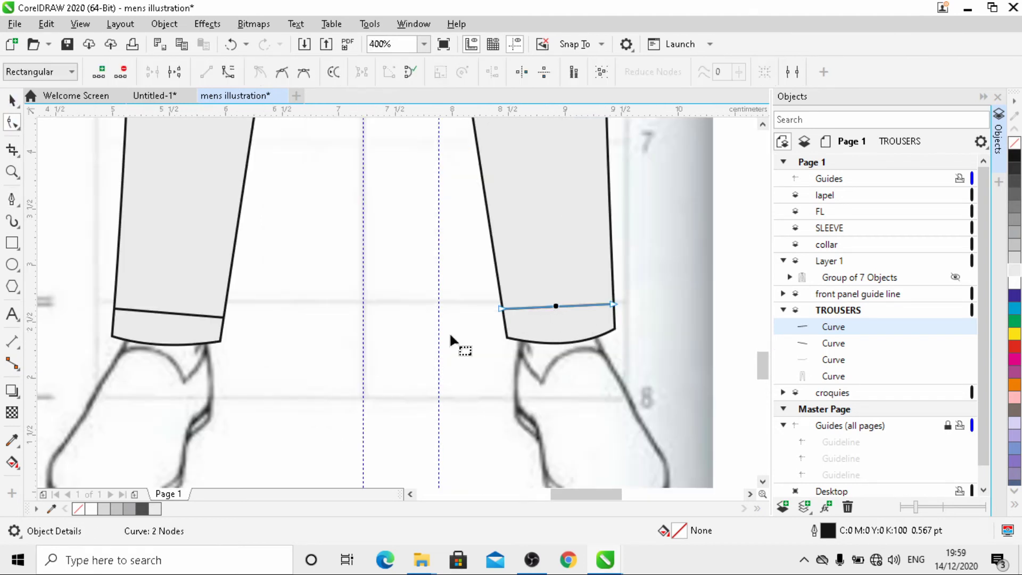
left_click(228, 72)
mouse_move(562, 307)
left_mouse_down()
mouse_move(554, 326)
mouse_move(561, 316)
left_mouse_up()
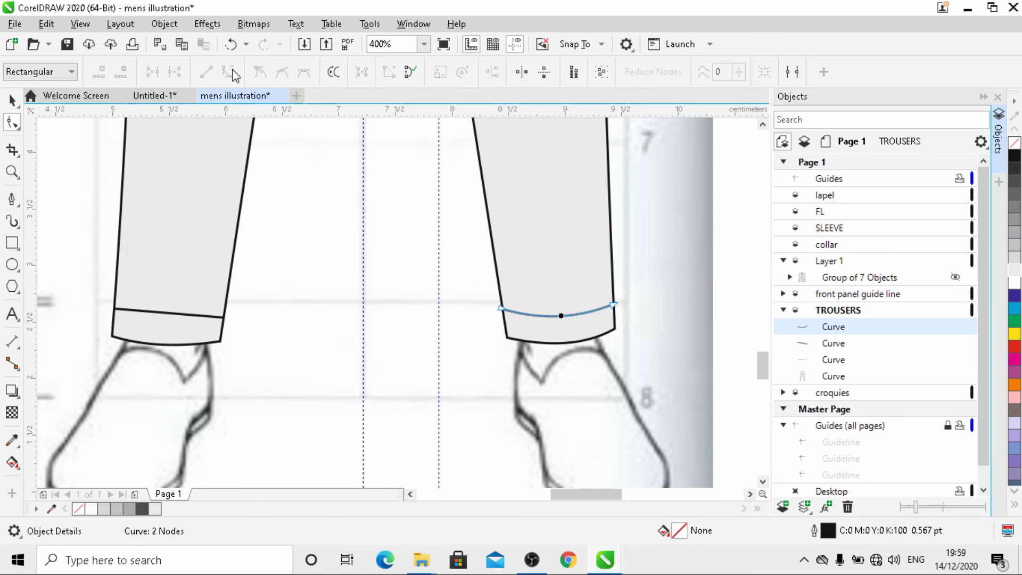
- Give the curved stitch line on the right-hand trouser leg a dashed line style
left_click(11, 99)
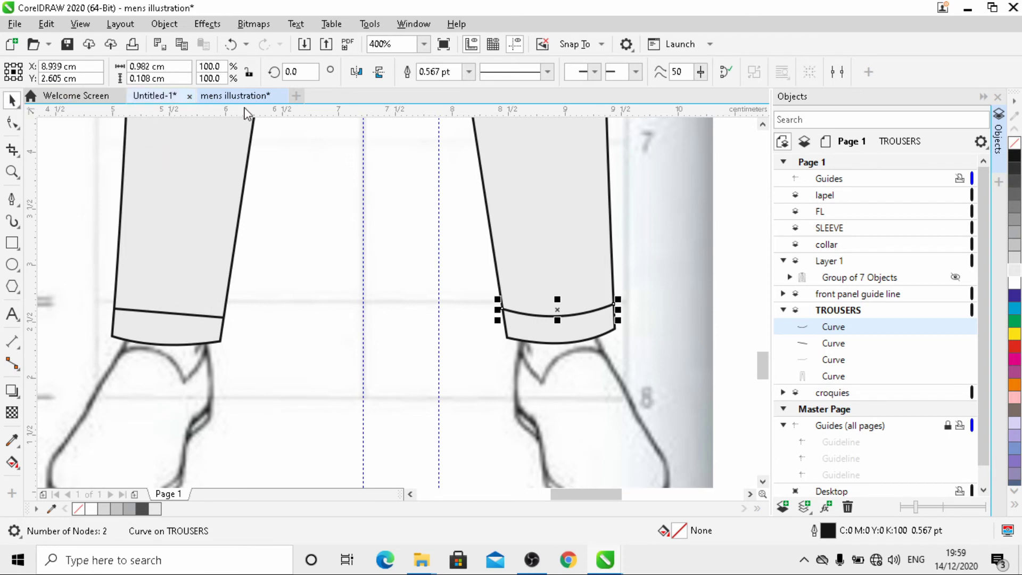
left_click(547, 77)
left_click_drag(595, 144, 596, 151)
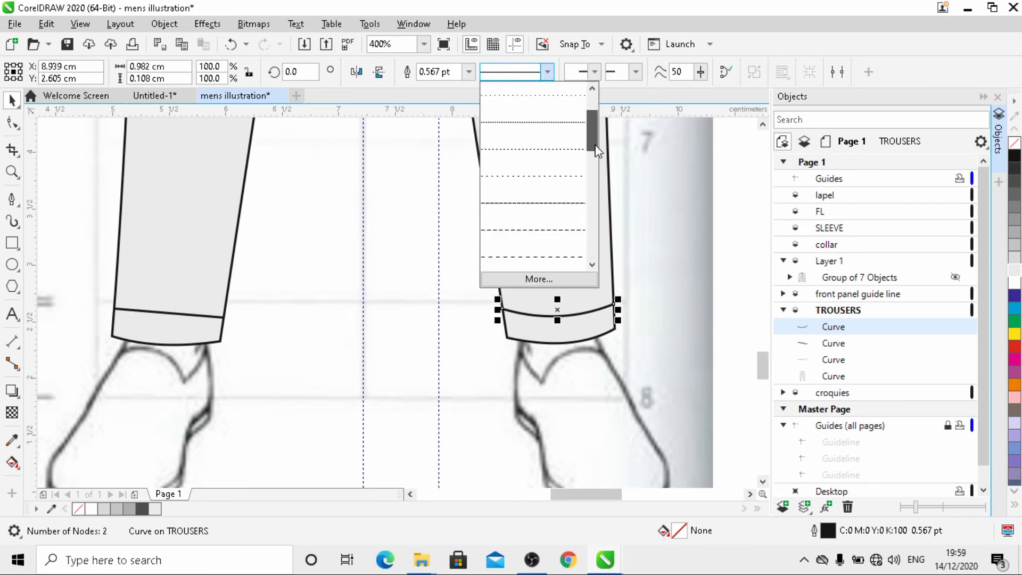
left_click(567, 202)
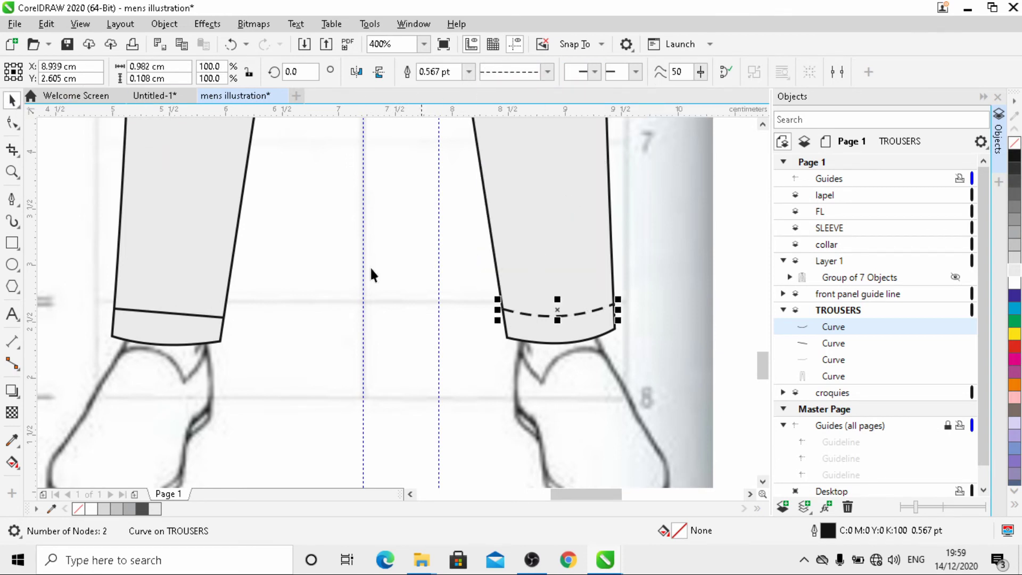
- Convert the left-hand leg's hem stitch line to a curve and bend it downward to follow the hem
left_click(161, 314)
left_click(12, 122)
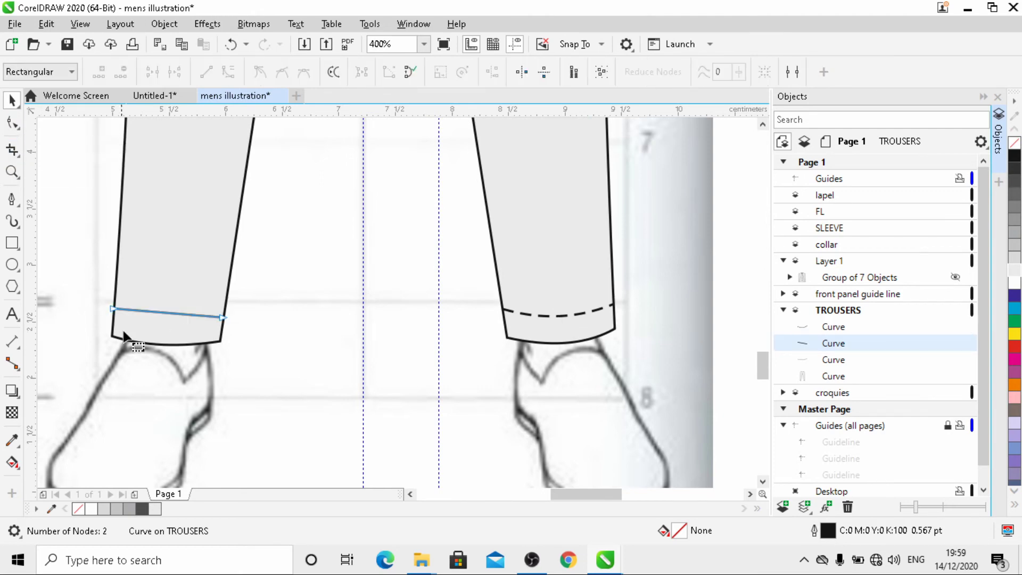
scroll(130, 332, "up", 4)
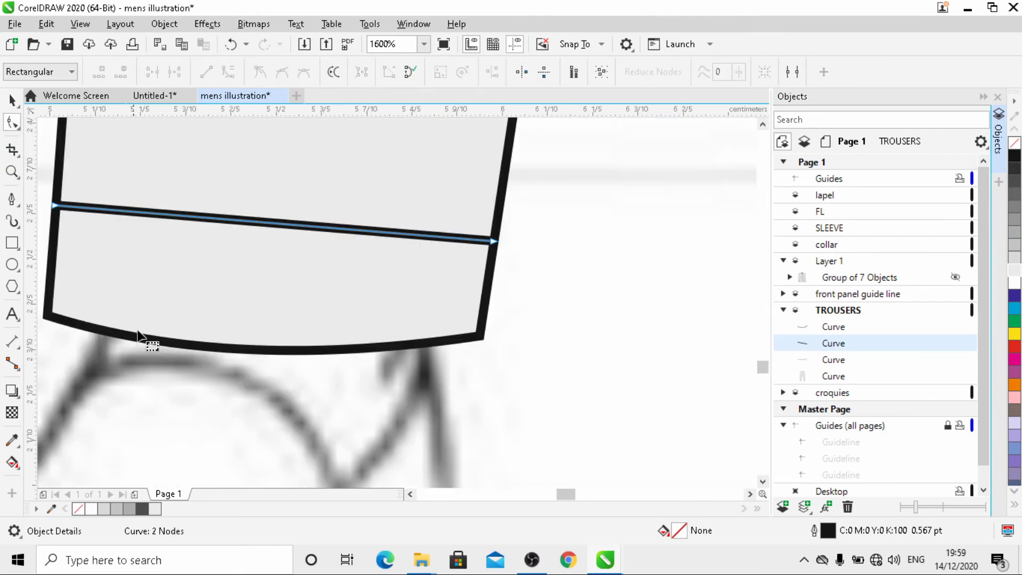
left_click(257, 227)
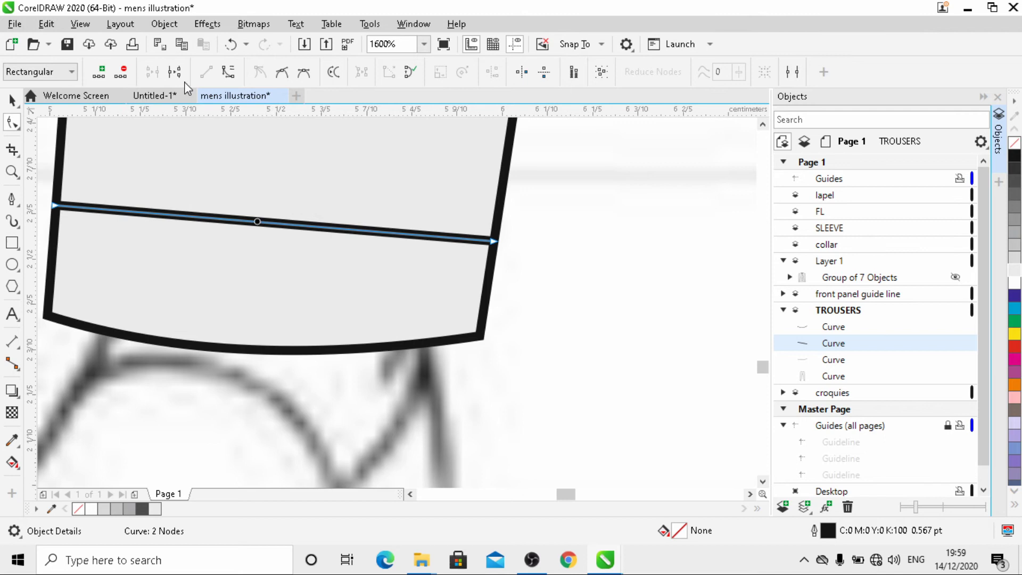
left_click(228, 72)
left_click_drag(256, 226, 245, 251)
- Apply the same dashed line style to the curved stitch line on the left-hand trouser leg
left_click(11, 100)
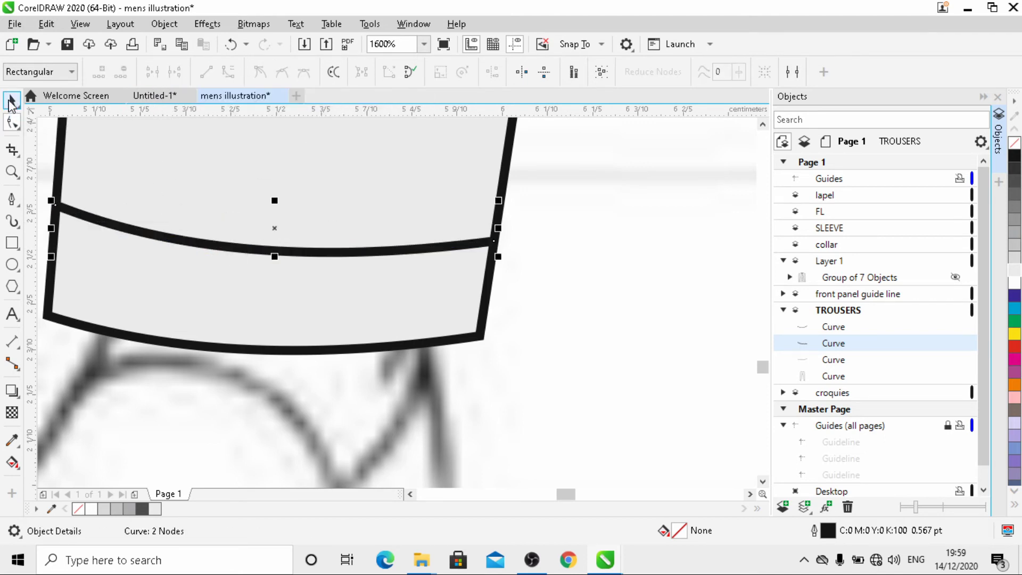
left_click(548, 72)
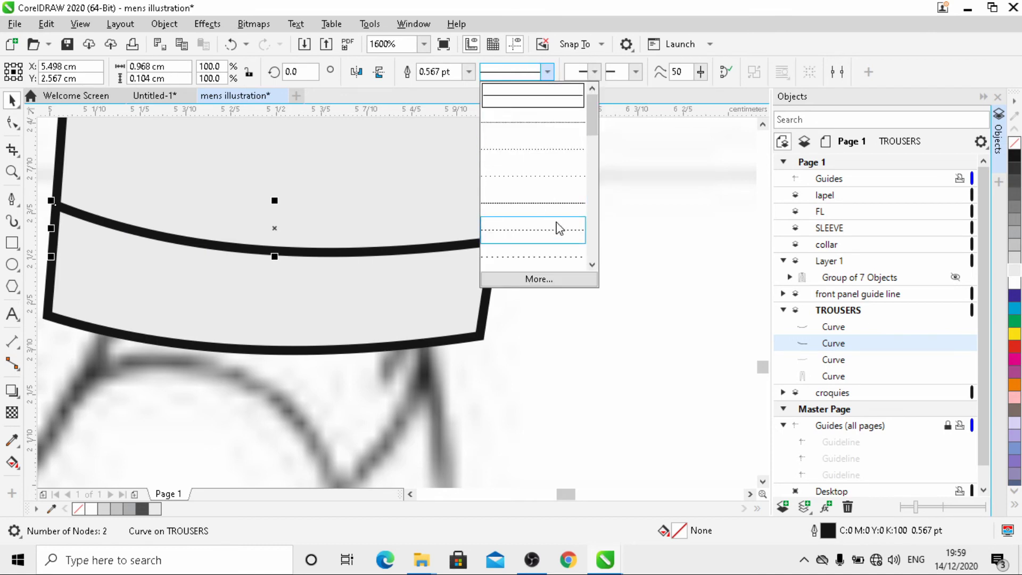
scroll(594, 151, "down", 3)
left_click(532, 203)
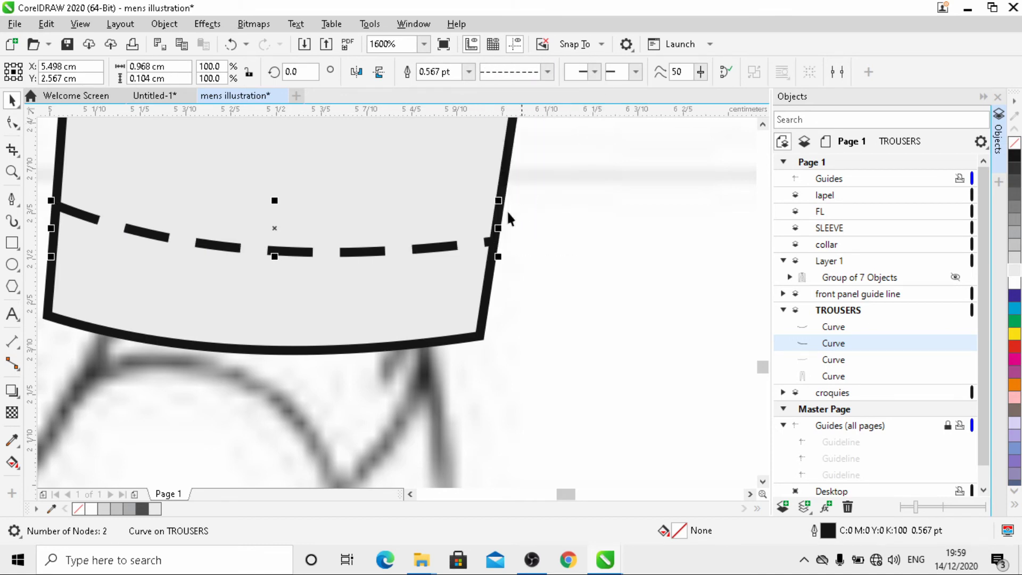
- Draw a slanted pocket line, about 0.55 by 1.23 cm, from the waistband line to the outer seam on each side of the trousers
scroll(383, 251, "down", 5)
scroll(335, 173, "up", 3)
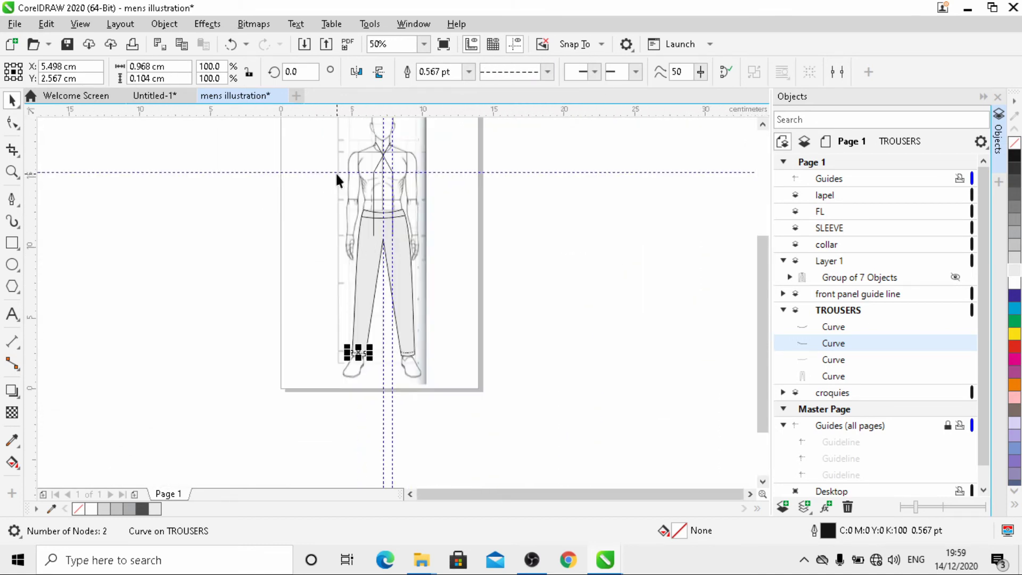
scroll(293, 211, "up", 2)
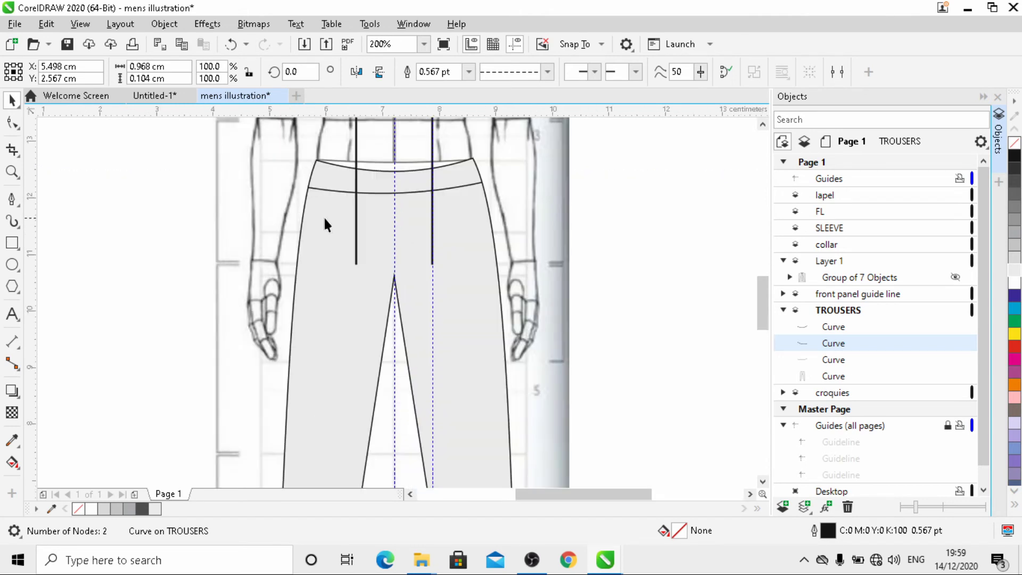
left_click(12, 200)
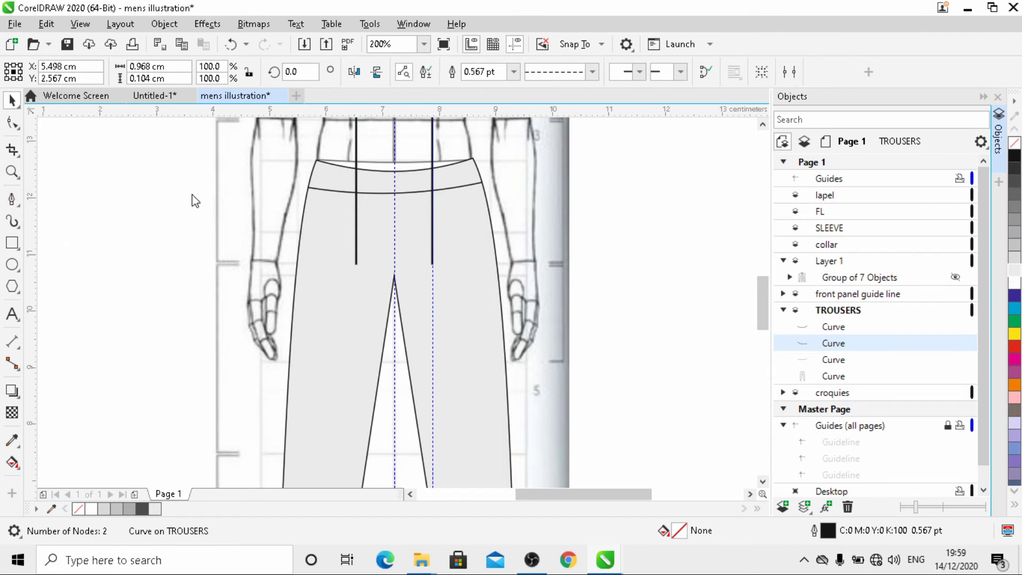
left_click(328, 191)
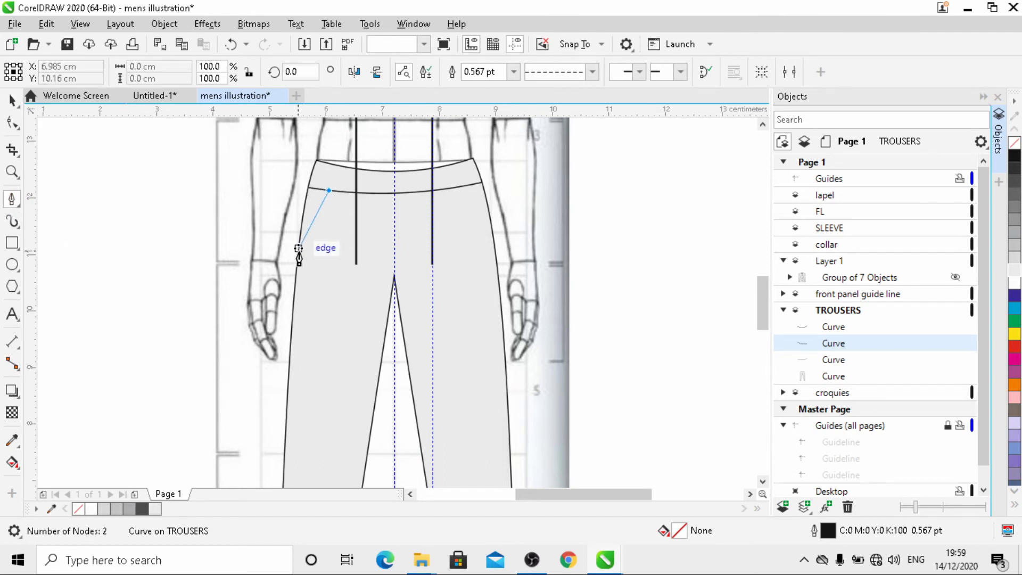
left_click(296, 260)
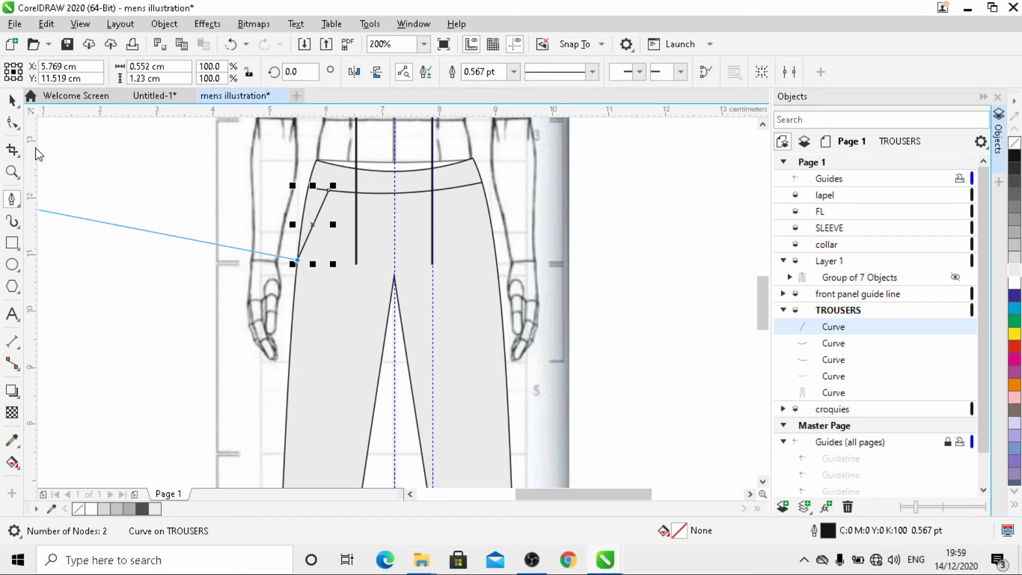
left_click(464, 186)
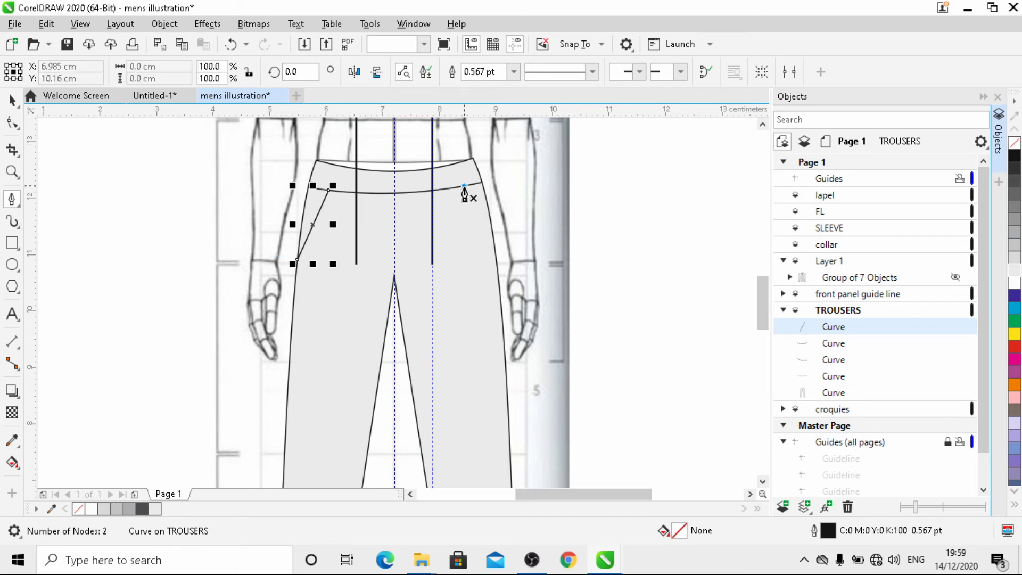
left_click(496, 256)
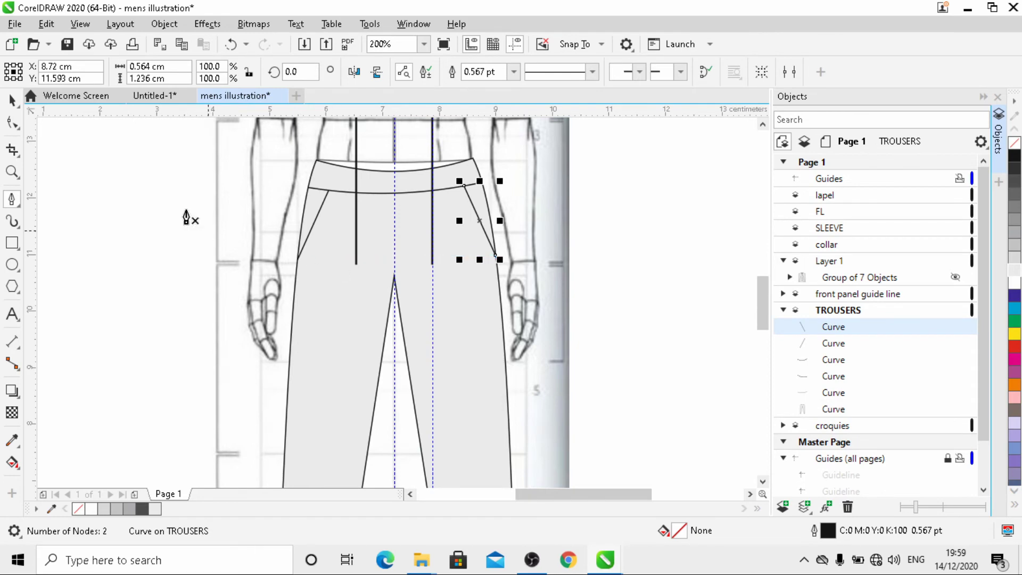
left_click(12, 100)
left_click(158, 203)
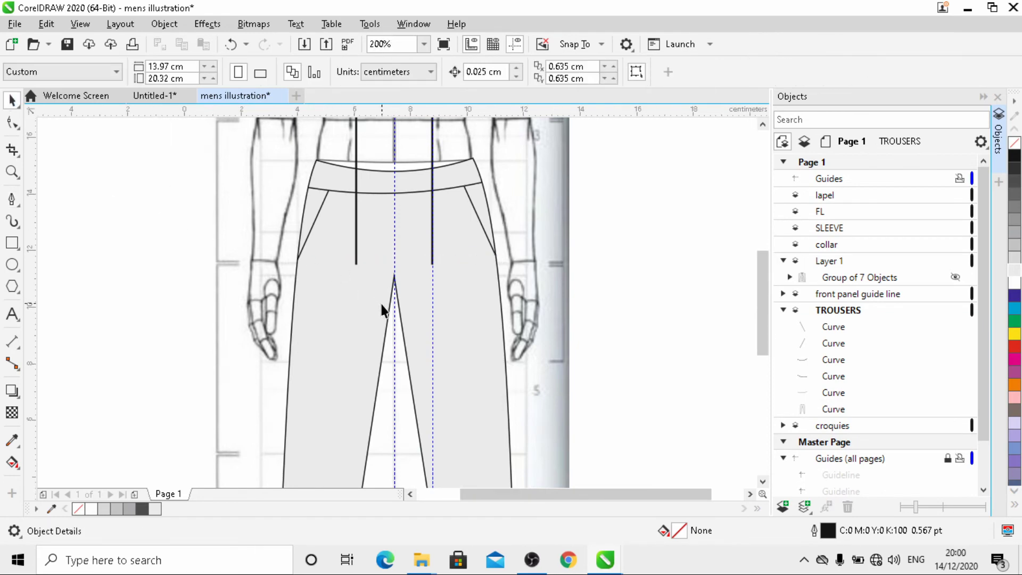
- Make the hidden jacket group on Layer 1 visible again and view it together with the trousers
scroll(378, 302, "down", 2)
scroll(376, 303, "up", 1)
scroll(375, 303, "down", 1)
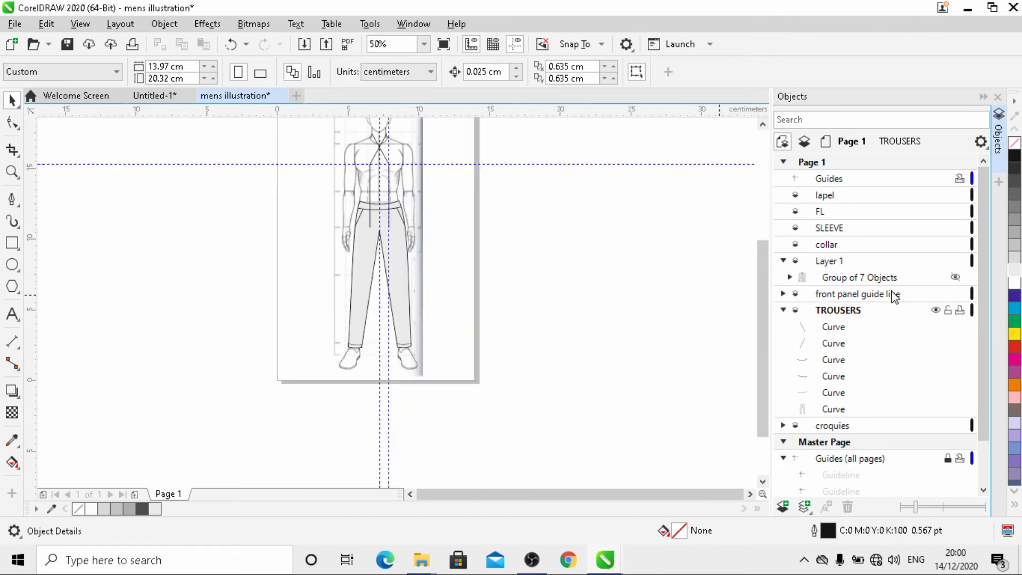
left_click(955, 277)
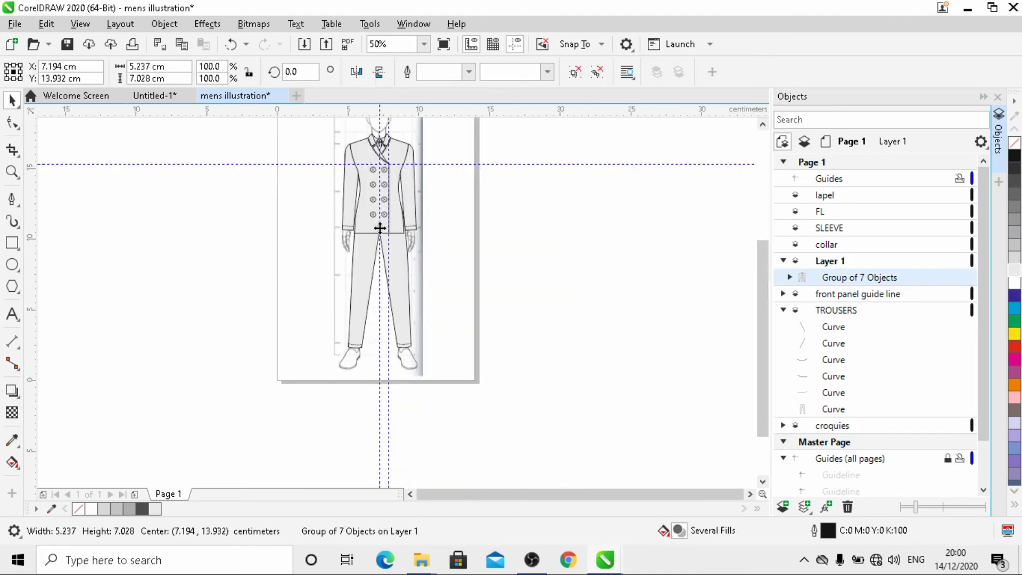
scroll(379, 228, "up", 2)
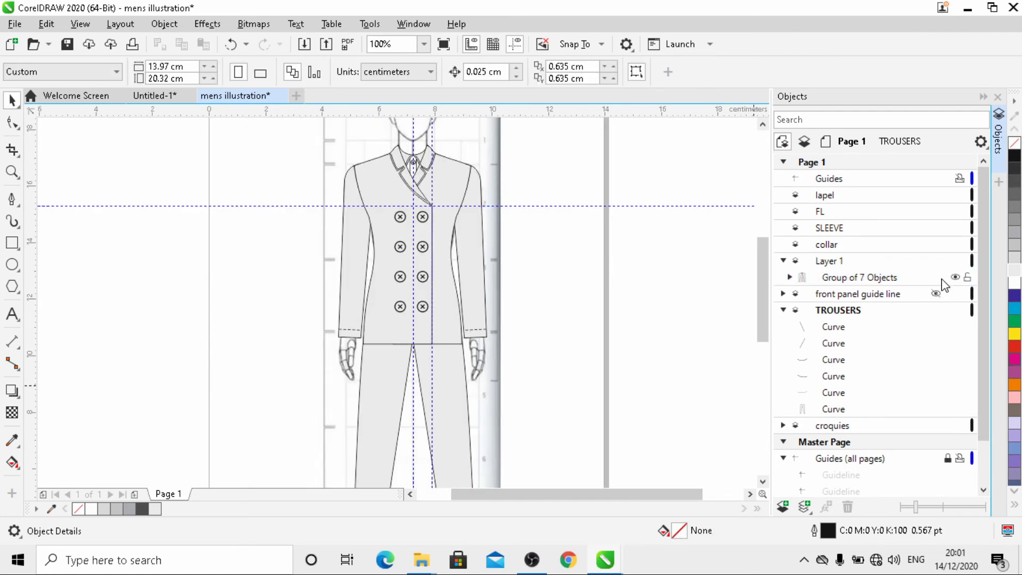
- Hide the jacket group on Layer 1 to expose the trousers
left_click(954, 278)
scroll(401, 328, "down", 1)
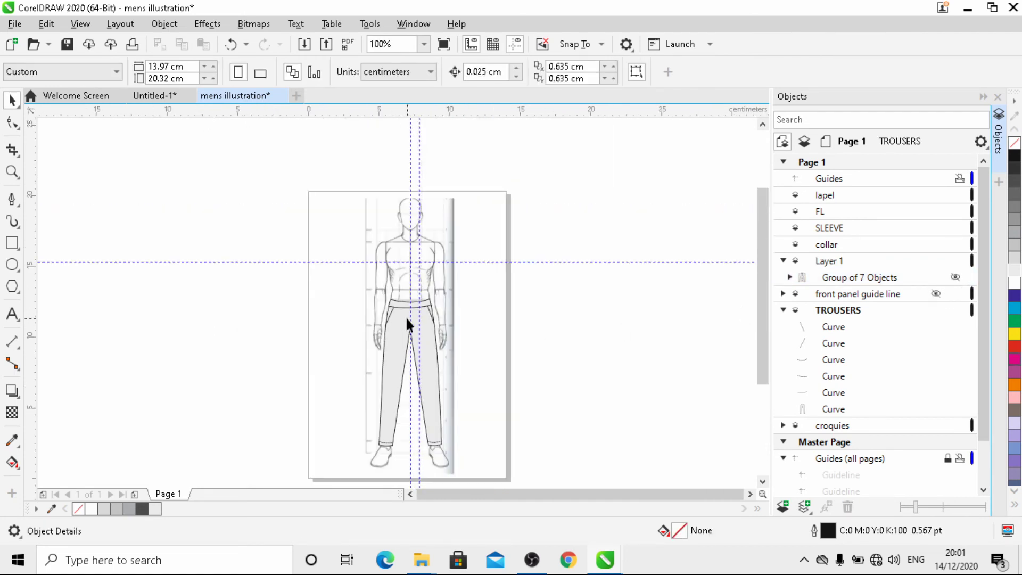
scroll(405, 315, "up", 2)
- Group the trouser outline, waistband line, both pocket lines and both dashed hem stitch lines on the TROUSERS layer
left_click(470, 333)
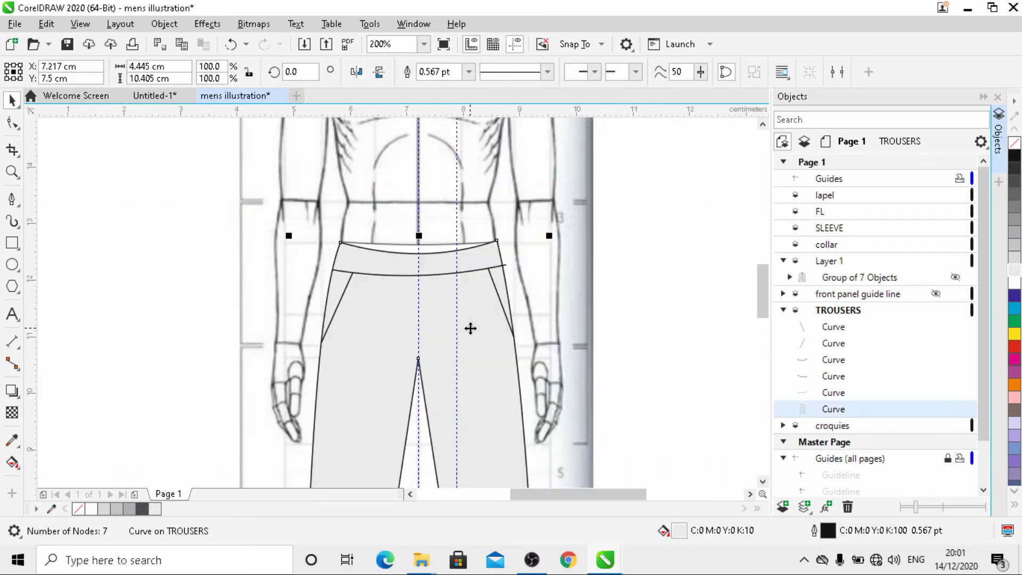
left_click(342, 292, "shift")
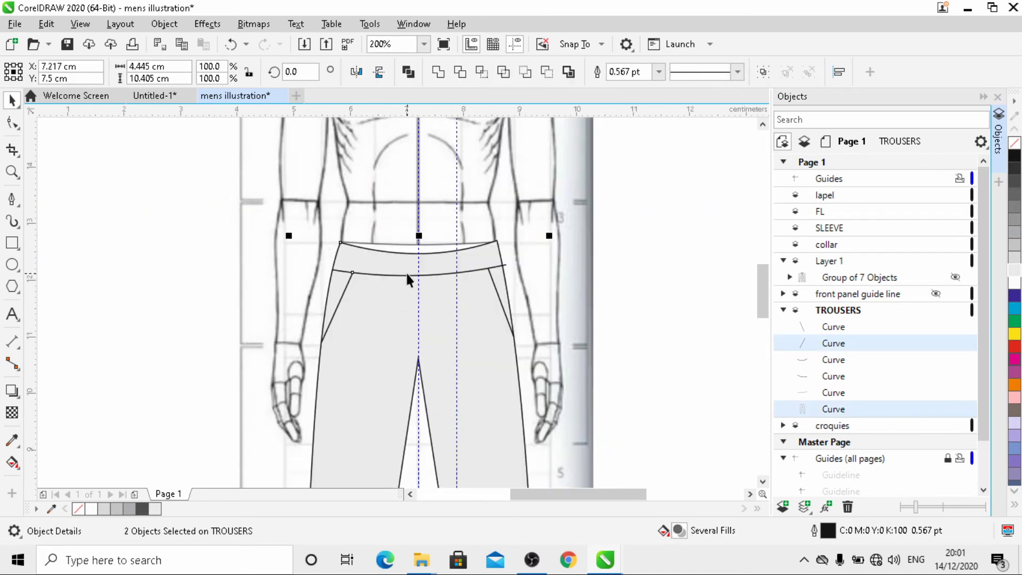
left_click(409, 274, "shift")
left_click(499, 298, "shift")
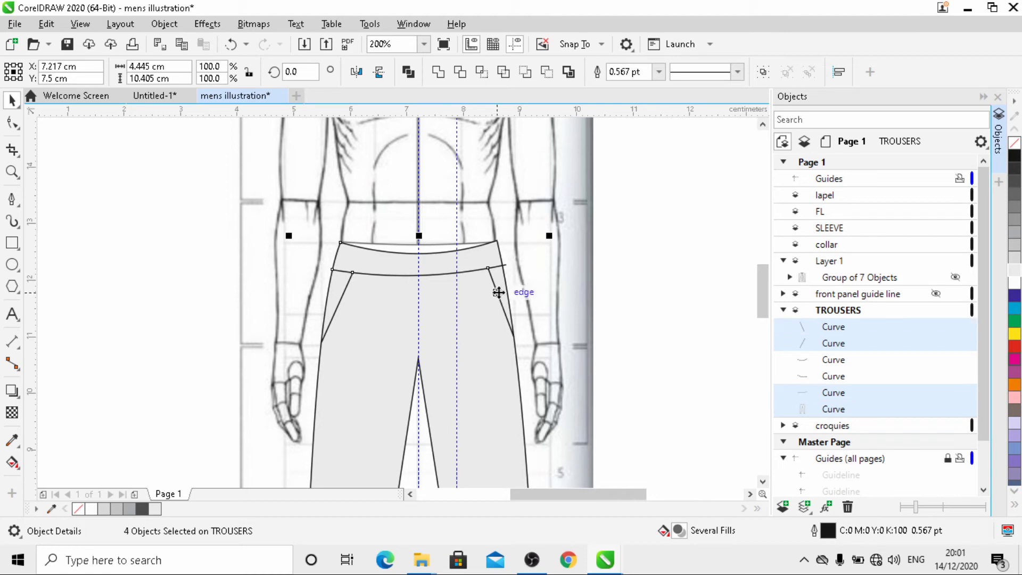
scroll(445, 305, "down", 3)
scroll(431, 395, "up", 3)
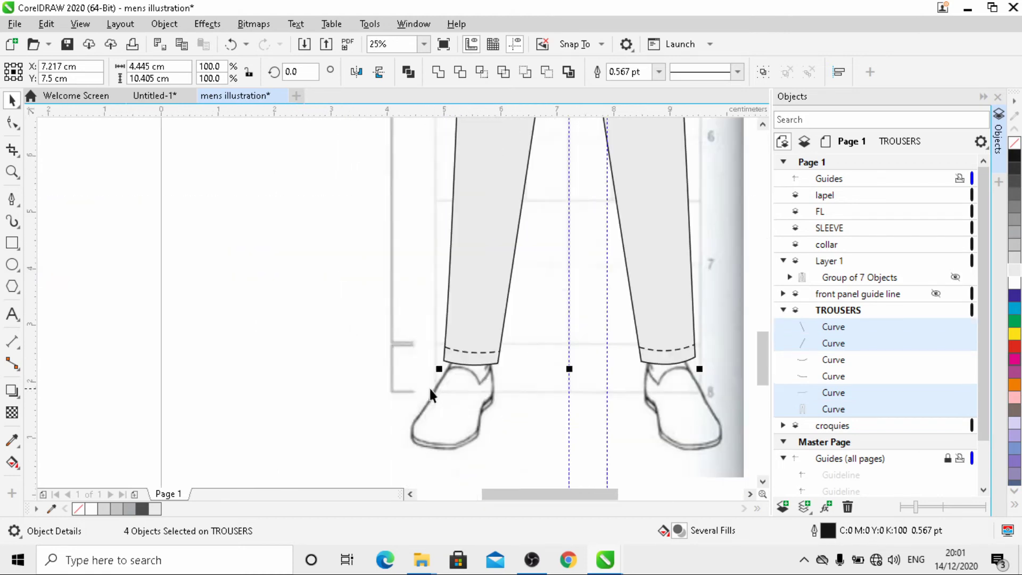
left_click(478, 353, "shift")
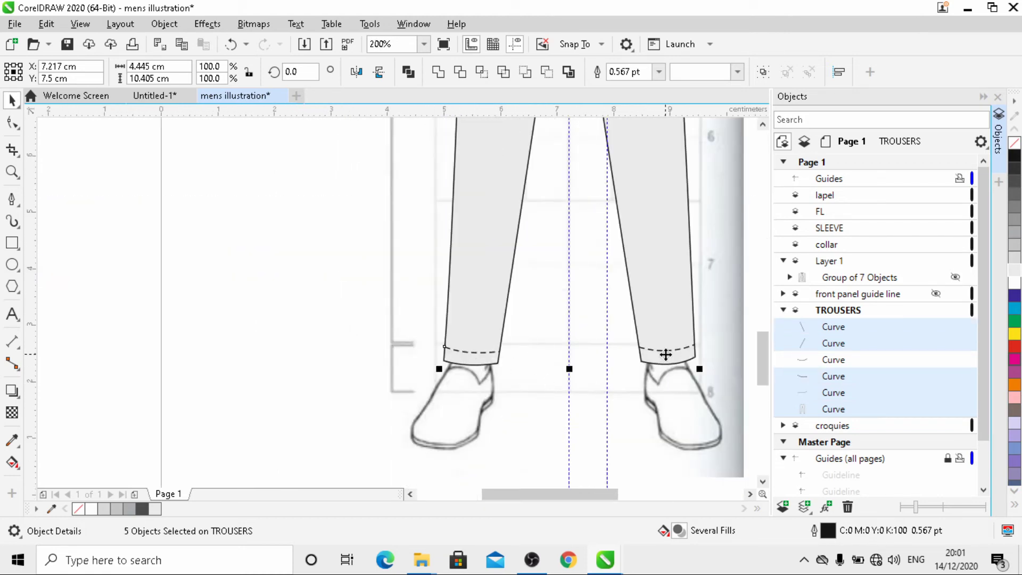
left_click(671, 355, "shift")
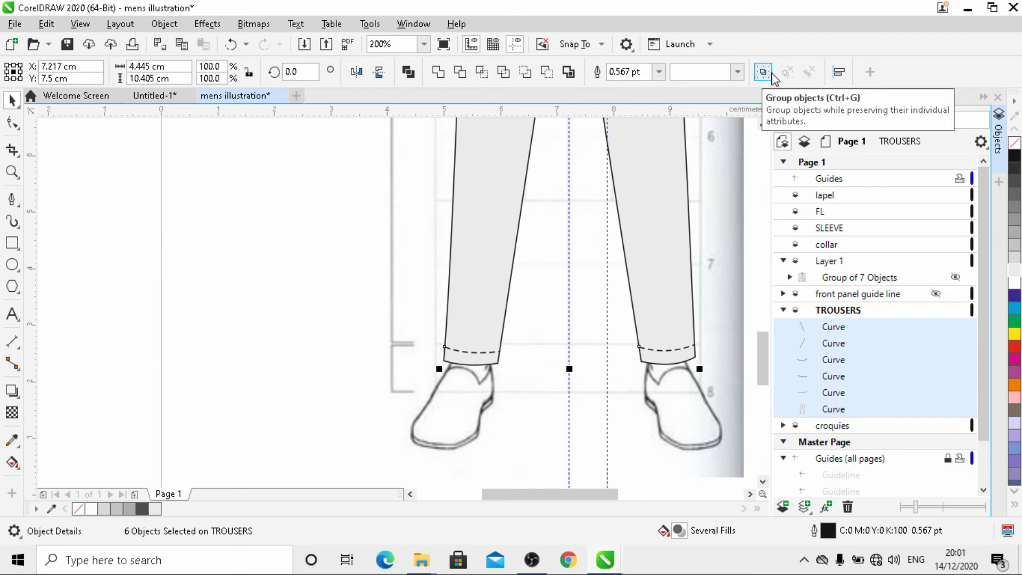
scroll(478, 277, "down", 3)
key("ctrl+g")
left_click(585, 270)
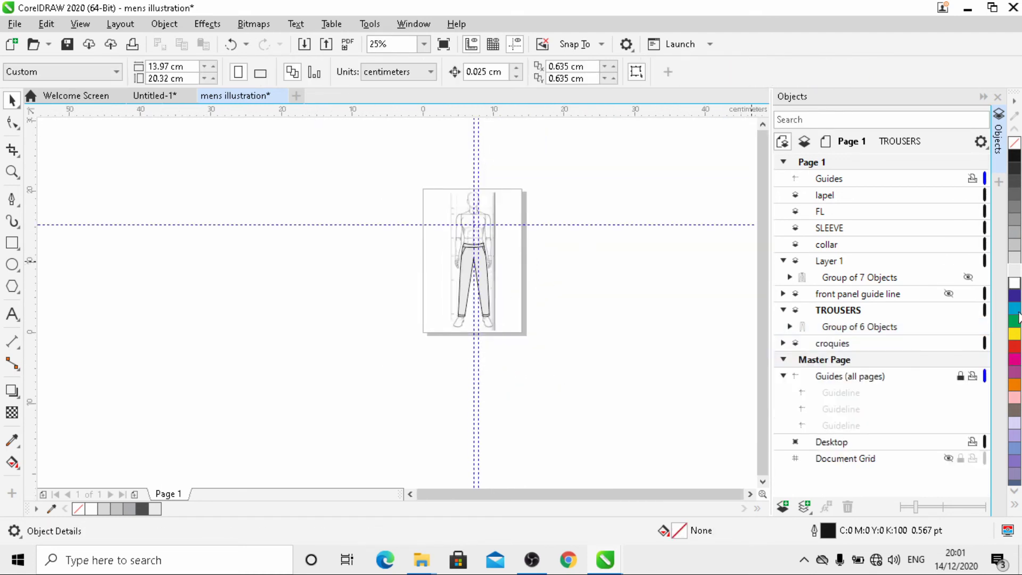
- Make the jacket group on Layer 1 visible again and view the whole suit
left_click(966, 279)
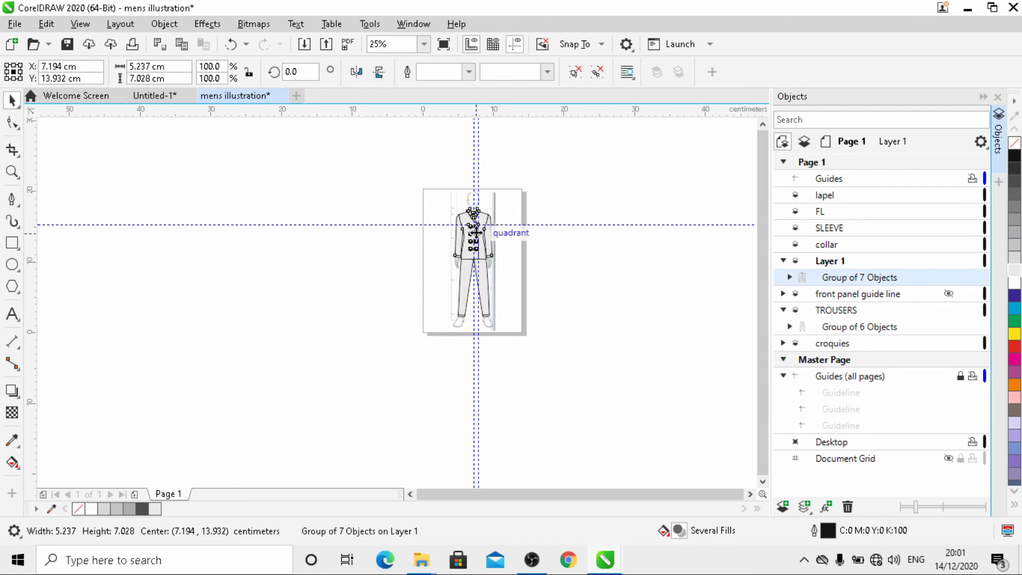
scroll(476, 242, "up", 2)
scroll(378, 302, "down", 1)
left_click(367, 209)
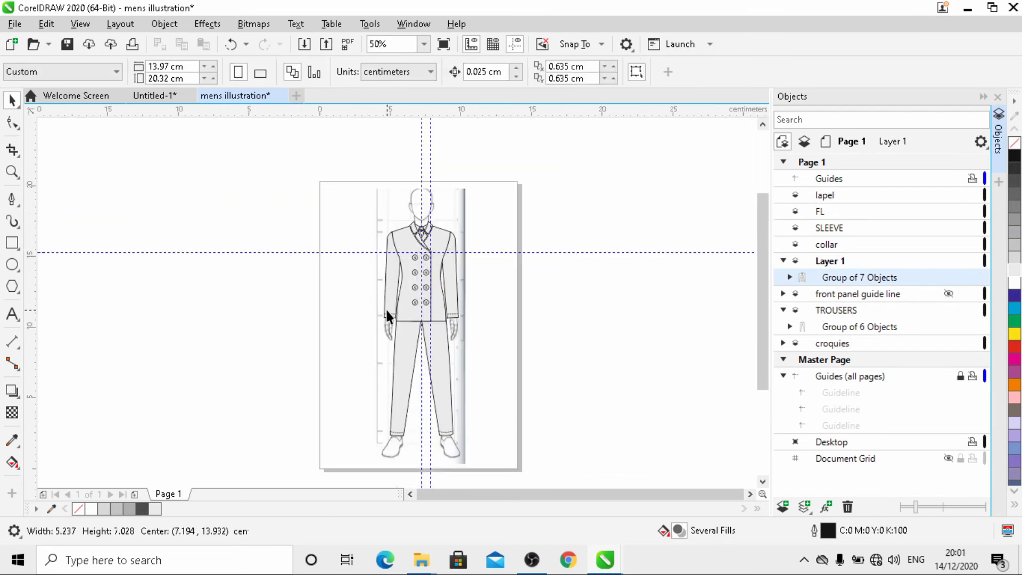
scroll(384, 308, "up", 2)
scroll(396, 305, "down", 1)
- Ungroup the jacket's outer group on Layer 1 and try to open its hem for node editing
left_click(458, 259)
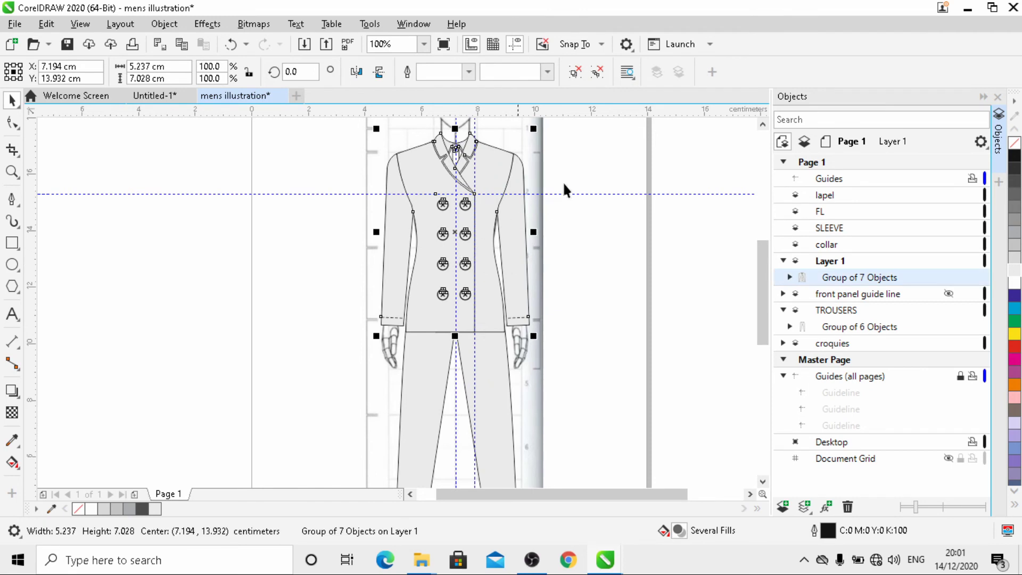
left_click(569, 72)
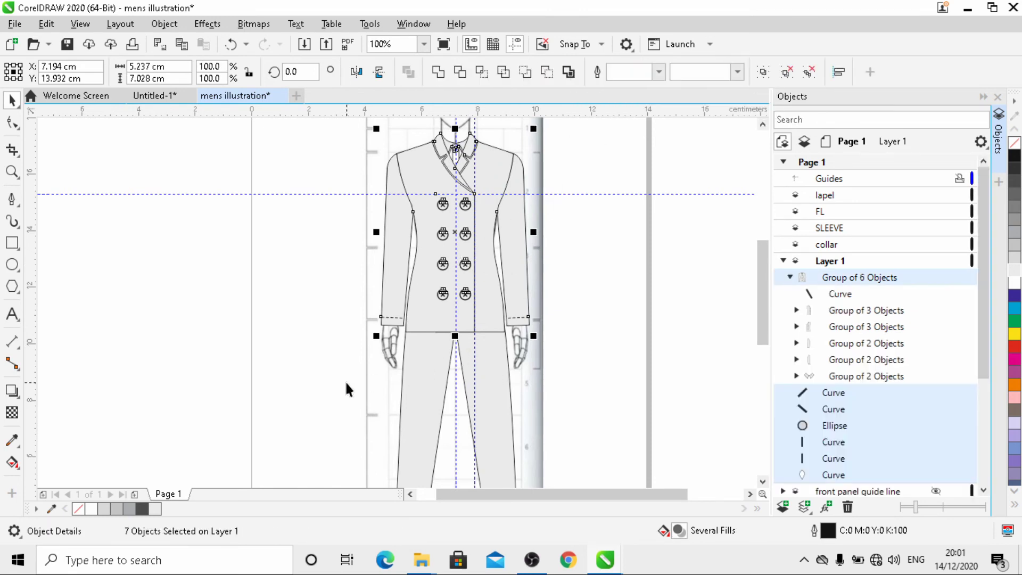
scroll(410, 371, "up", 1)
left_click(630, 345)
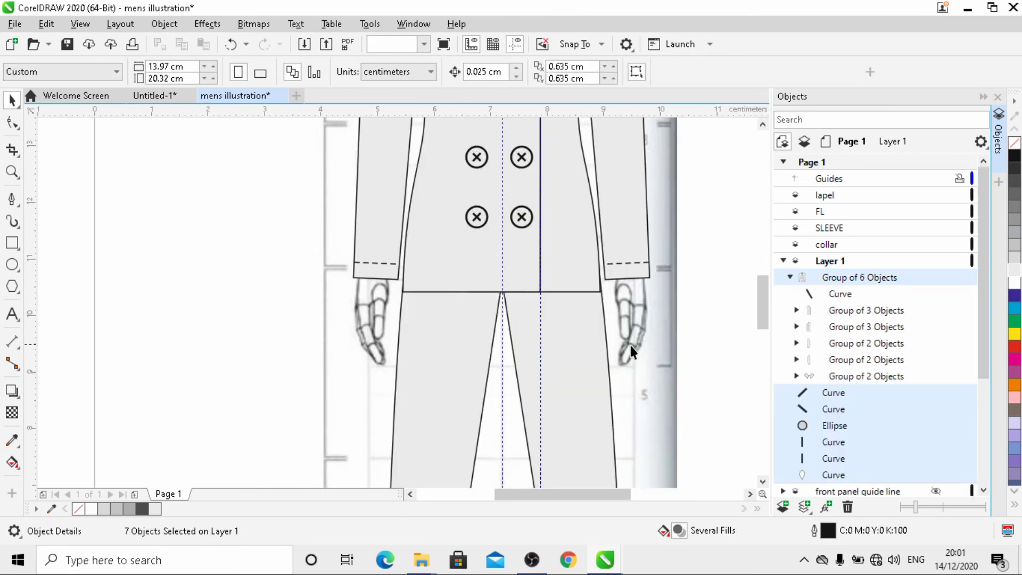
left_click(494, 284)
left_click(14, 125)
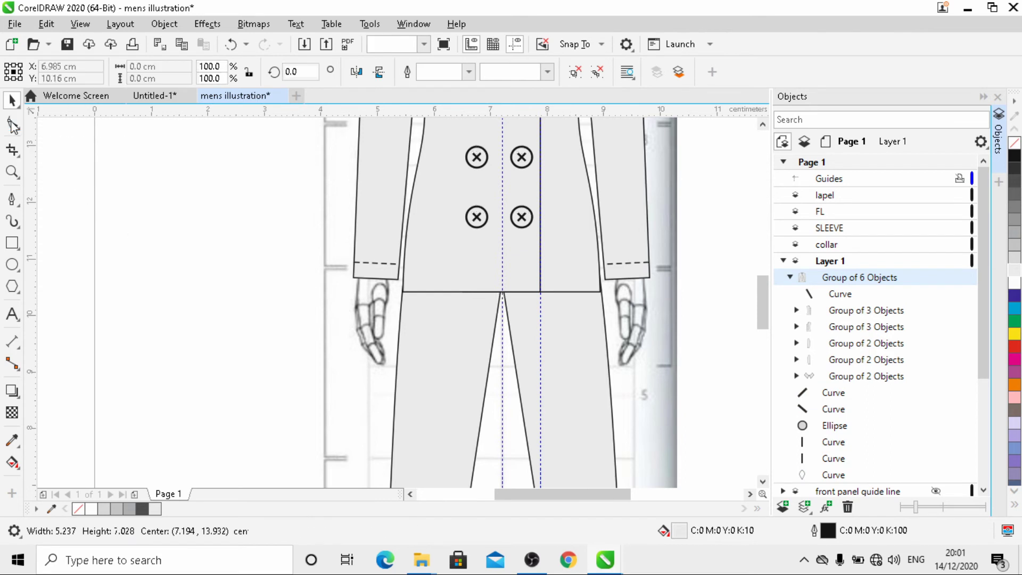
left_click(614, 306)
scroll(596, 287, "down", 2)
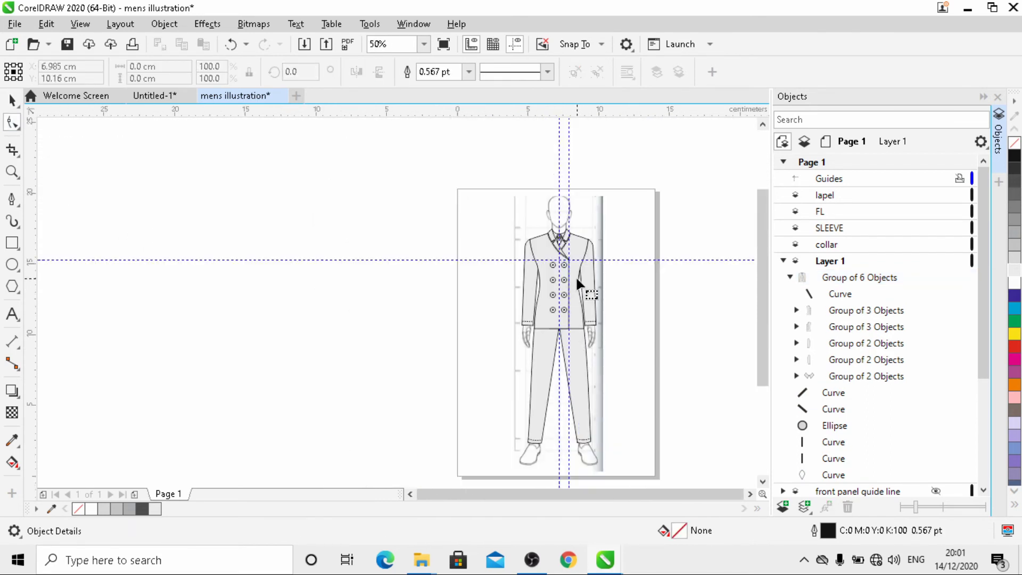
scroll(576, 279, "up", 1)
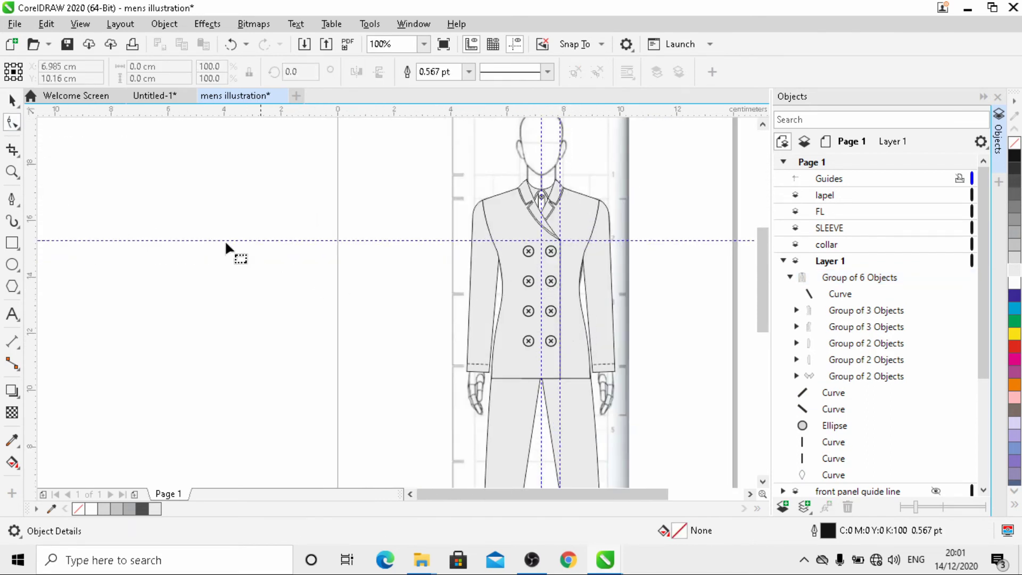
- Ungroup the jacket's remaining group of six objects into its separate parts
left_click(11, 101)
left_click(579, 302)
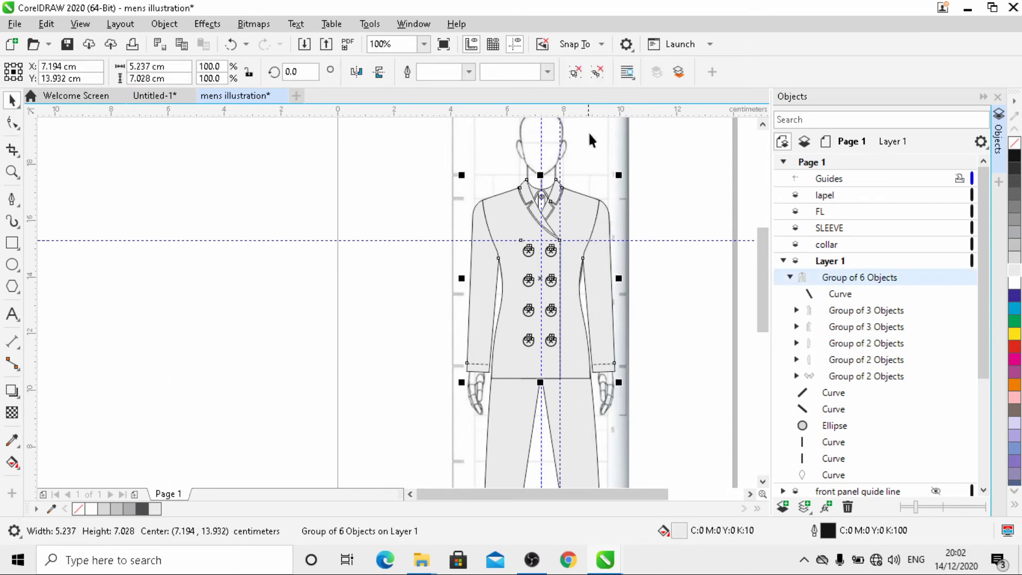
left_click(574, 71)
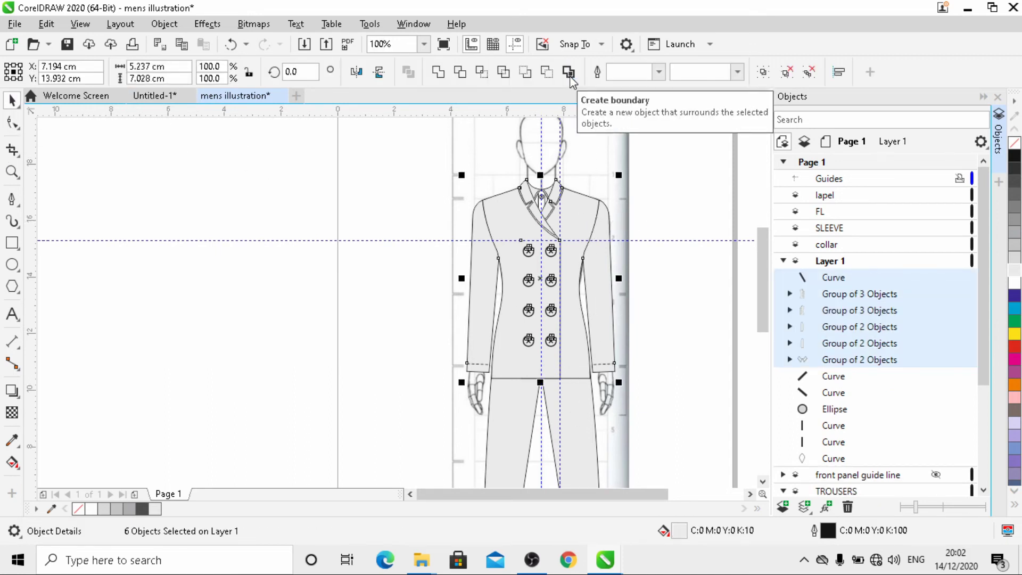
left_click(652, 375)
- Ungroup the right-hand jacket front's group of three objects and its nested group of two to free the panel curve
left_click(562, 372)
left_click(583, 359)
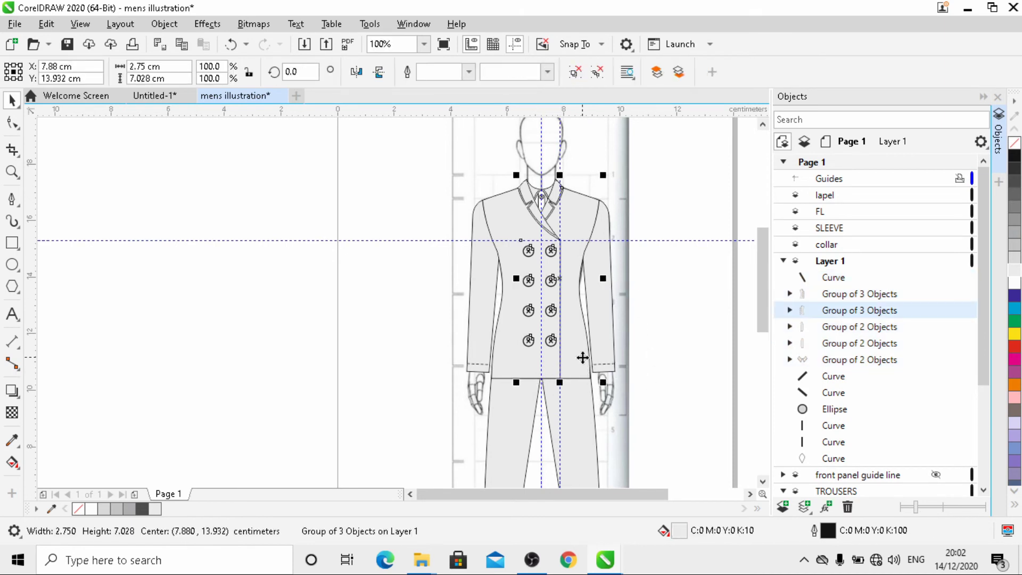
left_click(575, 71)
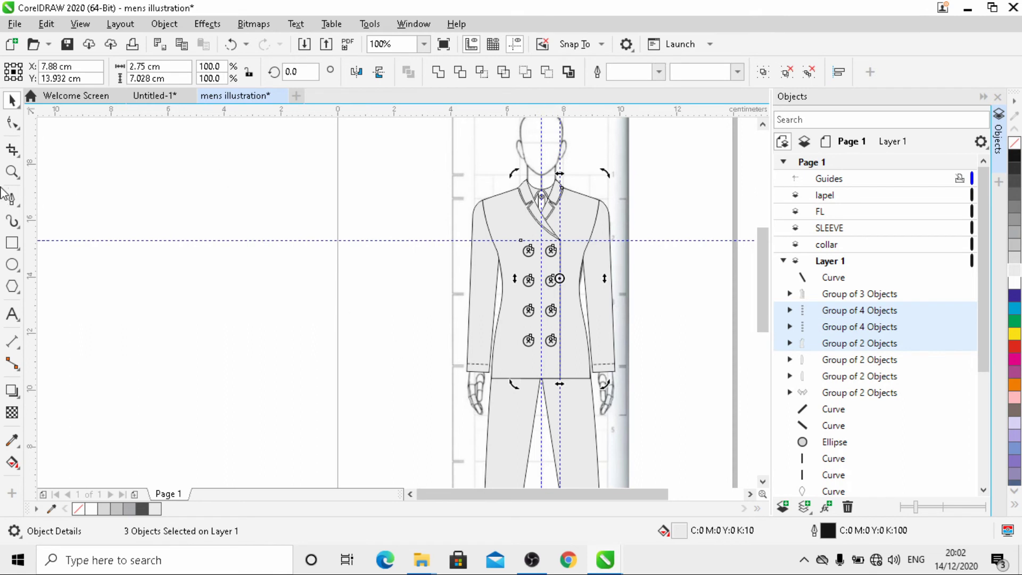
left_click(13, 123)
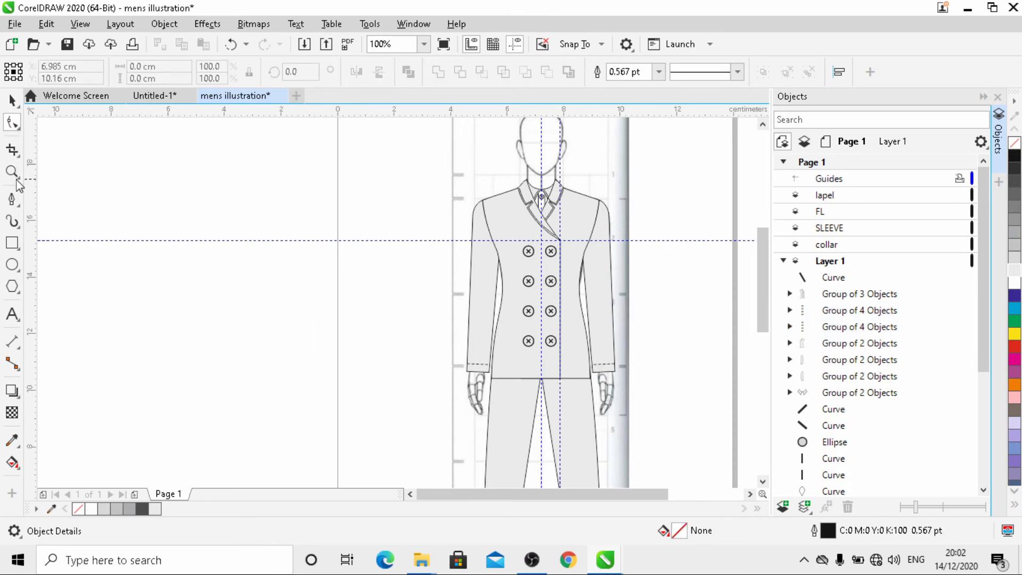
left_click(12, 100)
left_click(582, 367)
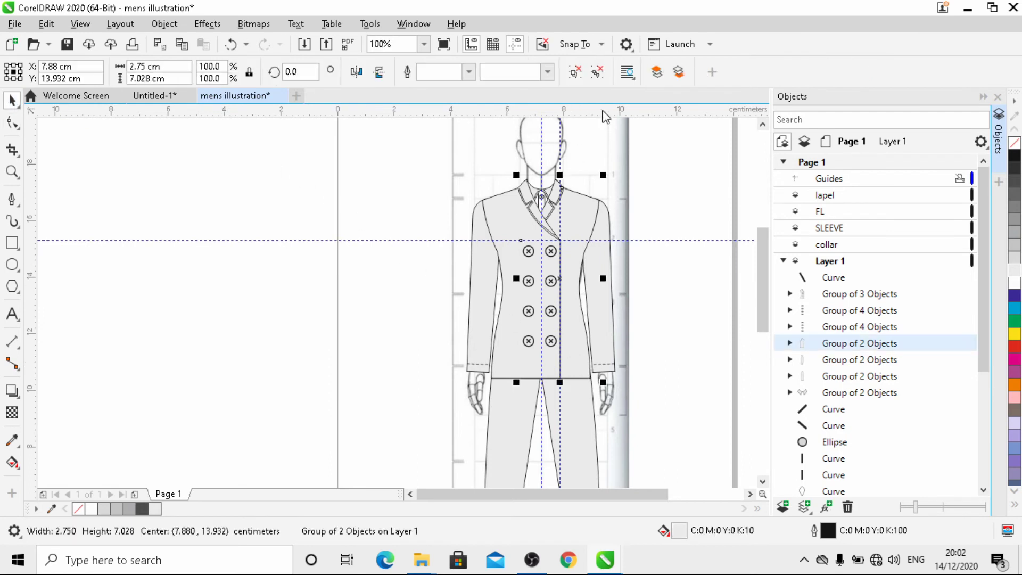
left_click(628, 72)
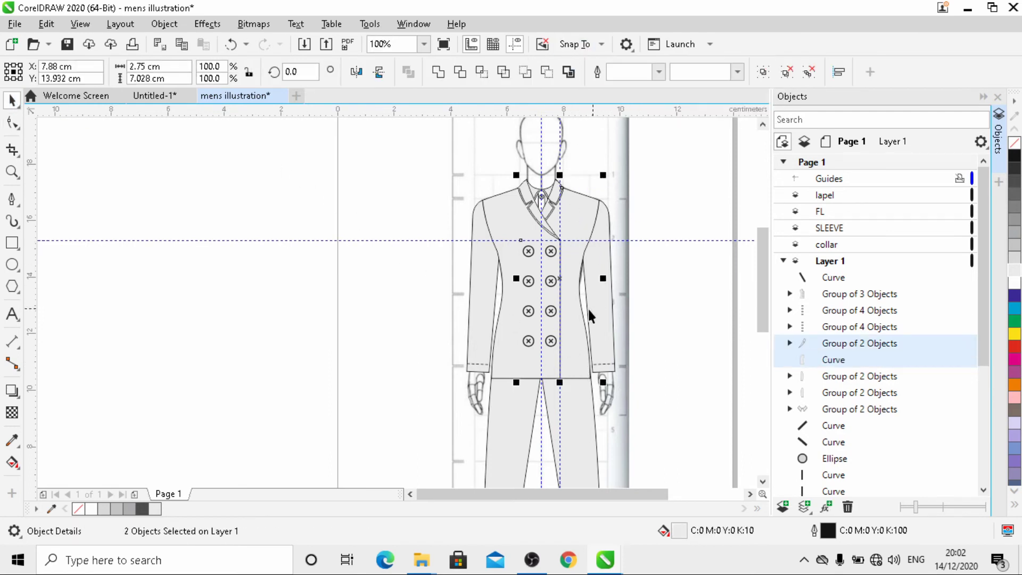
left_click(571, 355)
- Convert the right-hand front panel's straight hem segment to a curve and bend it slightly downward
left_click(12, 122)
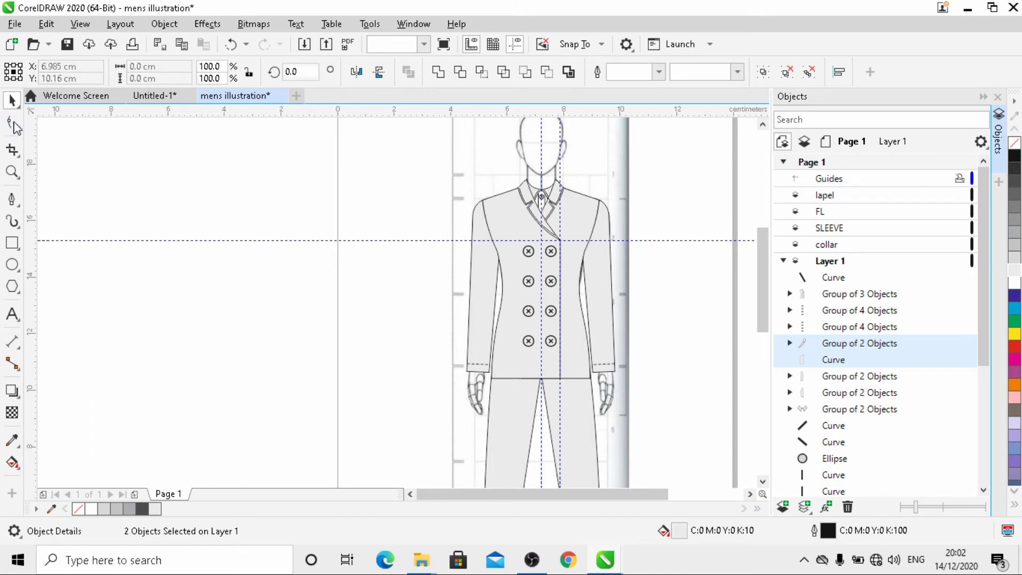
left_click(584, 215)
left_click(580, 218)
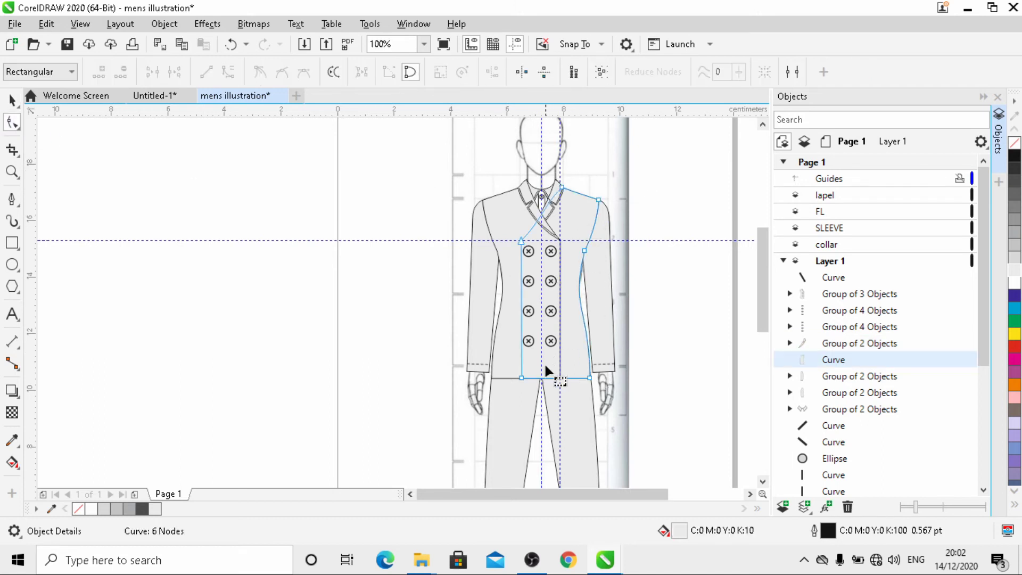
scroll(547, 369, "up", 2)
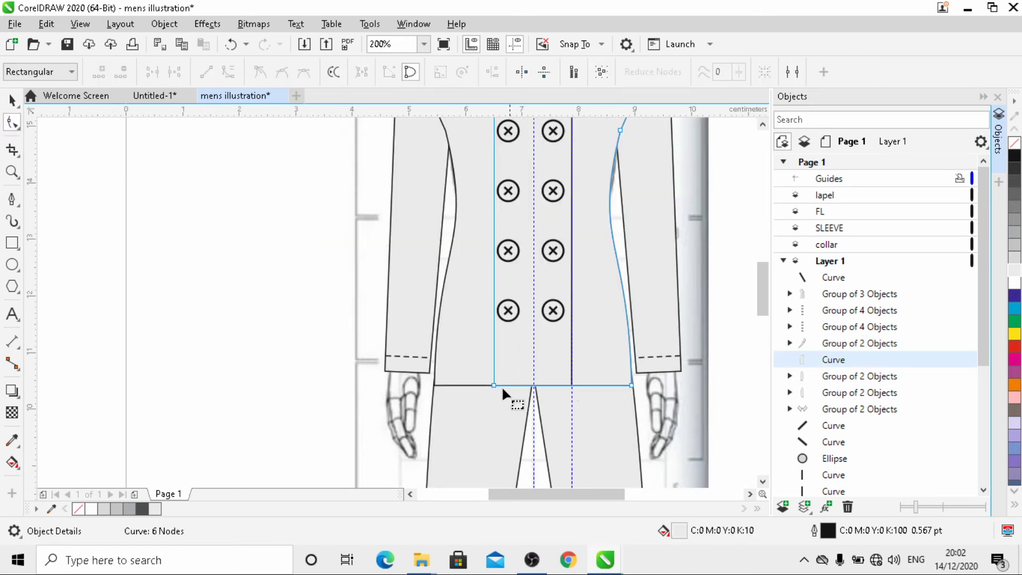
left_click(554, 382)
left_click(228, 72)
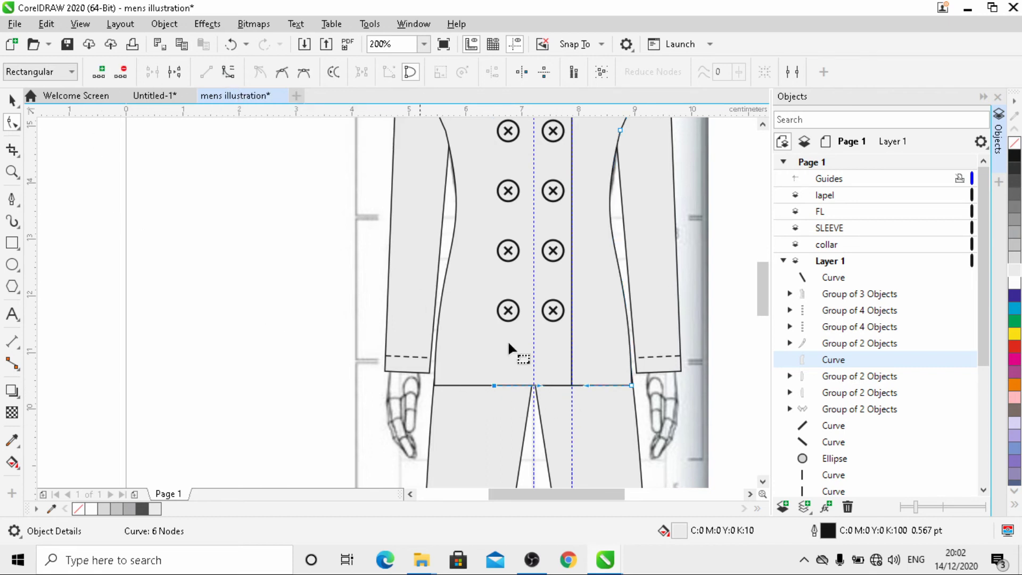
left_click_drag(556, 385, 562, 396)
- Move the right-hand front panel's outer hem corner slightly outward and up, and adjust the side seam's curve to suit
left_click_drag(632, 385, 645, 385)
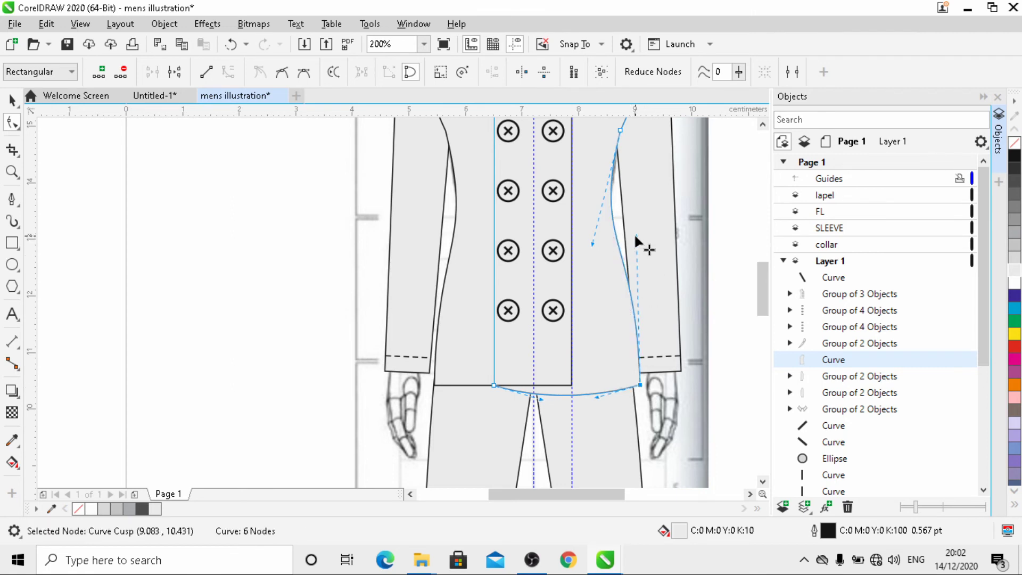
left_click_drag(635, 234, 629, 239)
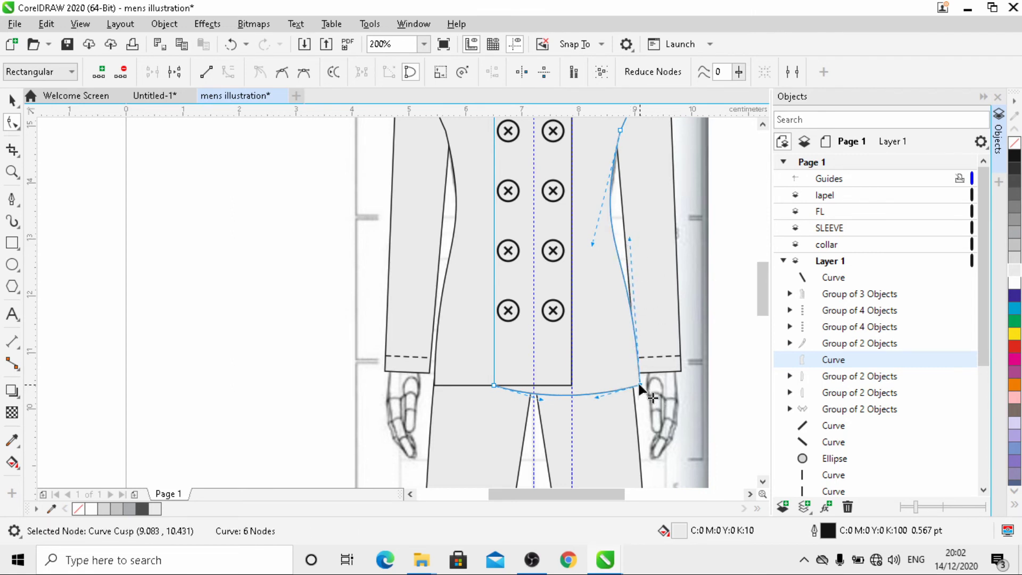
left_click_drag(639, 385, 637, 380)
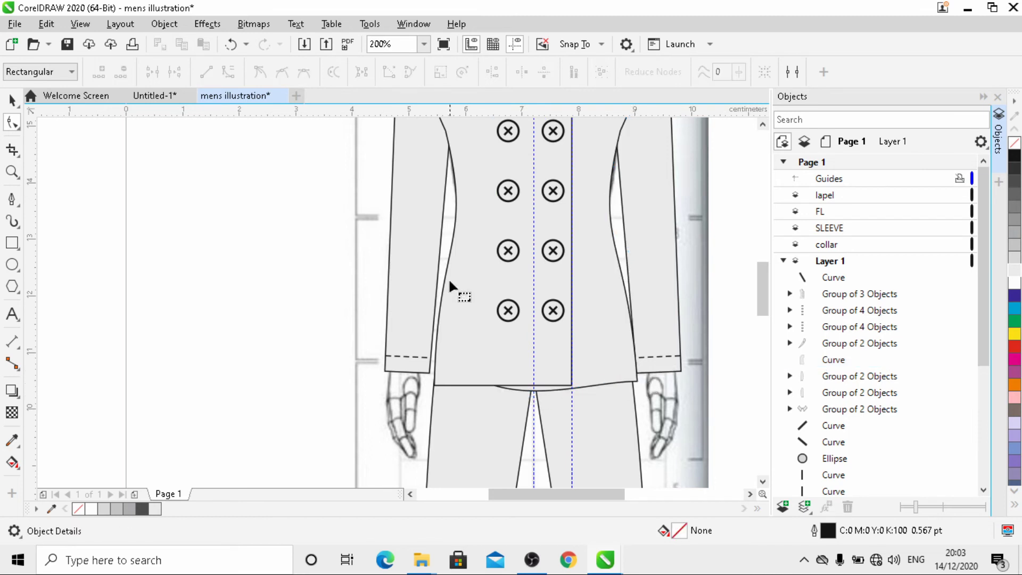
- Ungroup all nested groups of the left-hand jacket front, buttons included, into individual objects
scroll(474, 357, "down", 2)
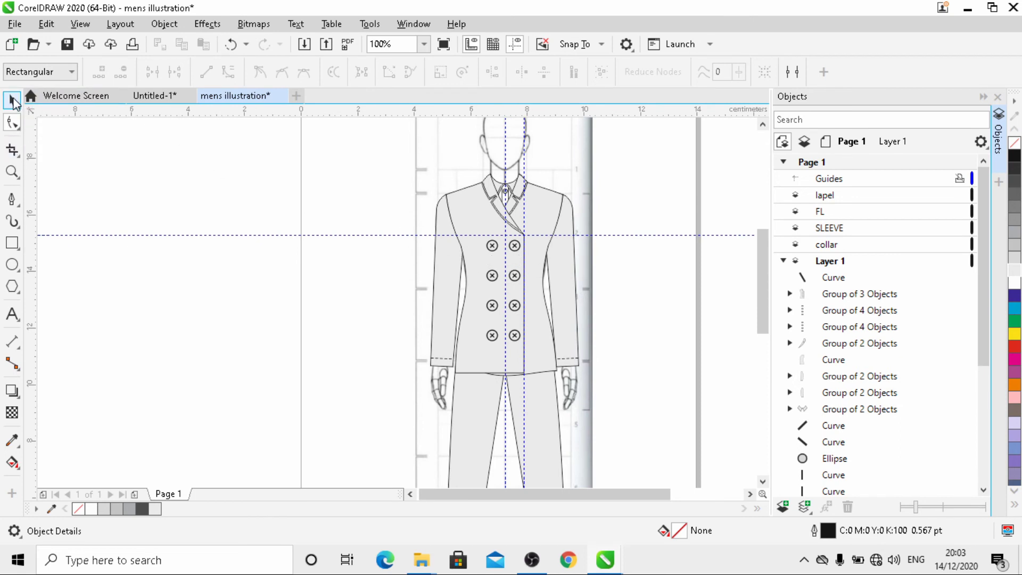
left_click(11, 100)
left_click(474, 274)
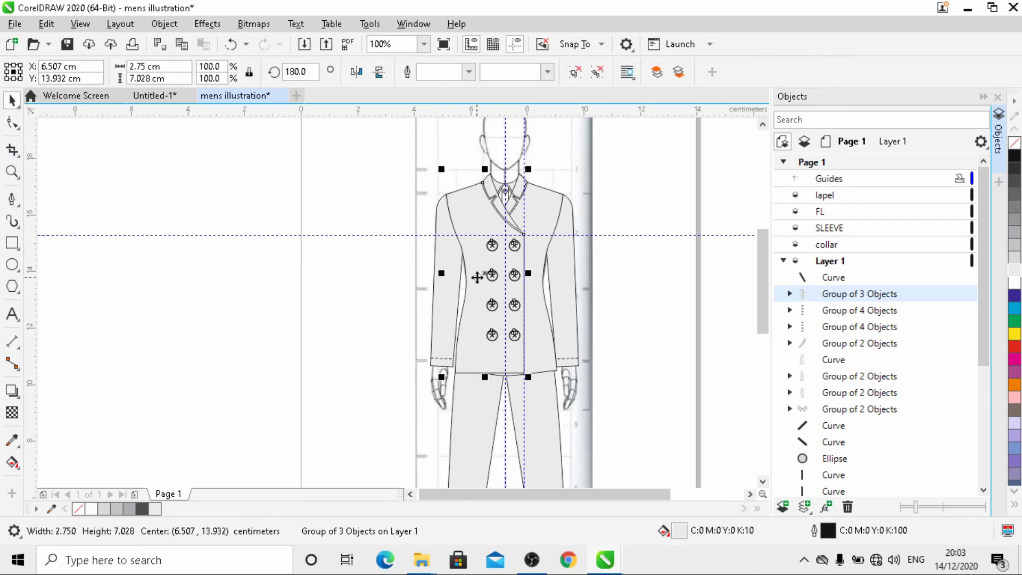
left_click(596, 72)
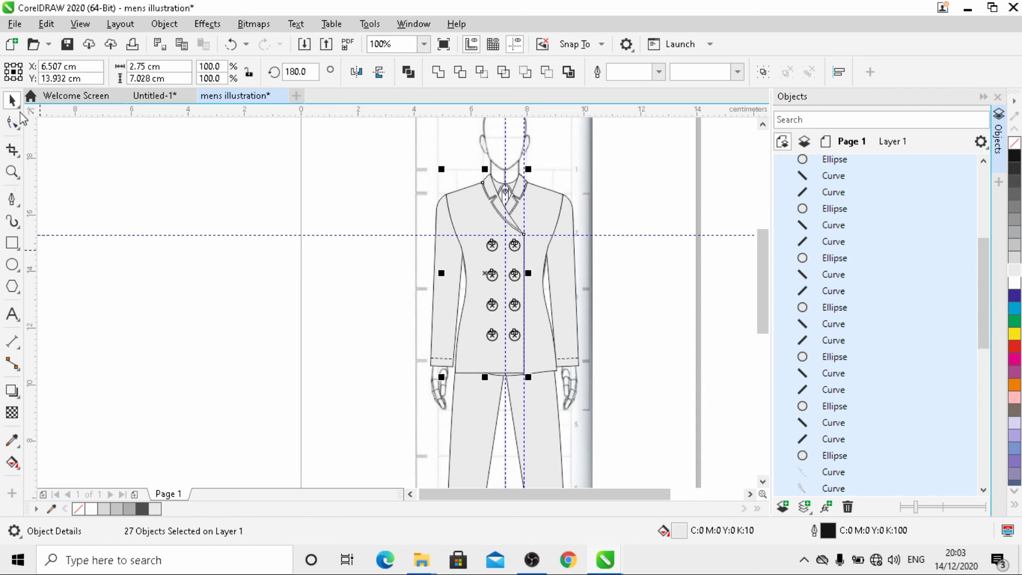
left_click(331, 346)
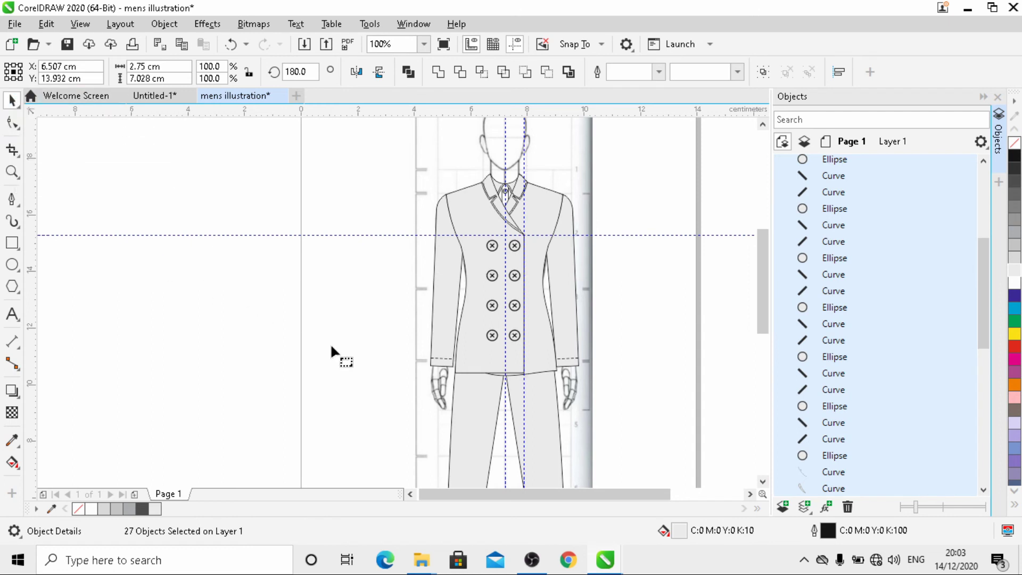
- Convert the left-hand front panel's straight hem segment to a curve and bend it slightly downward
scroll(505, 391, "up", 4)
key("F10")
left_click(402, 314)
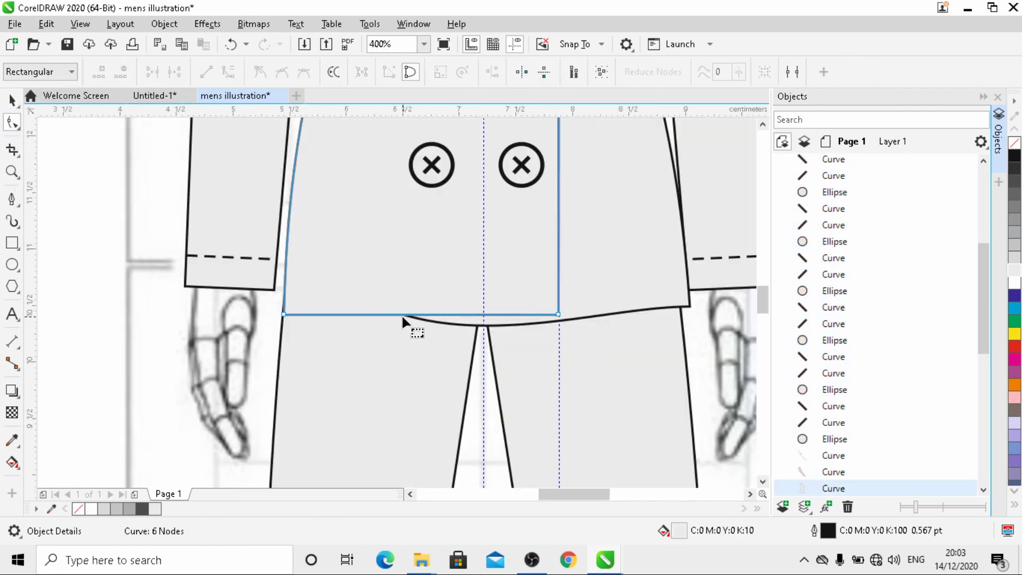
left_click(388, 315)
left_click(227, 72)
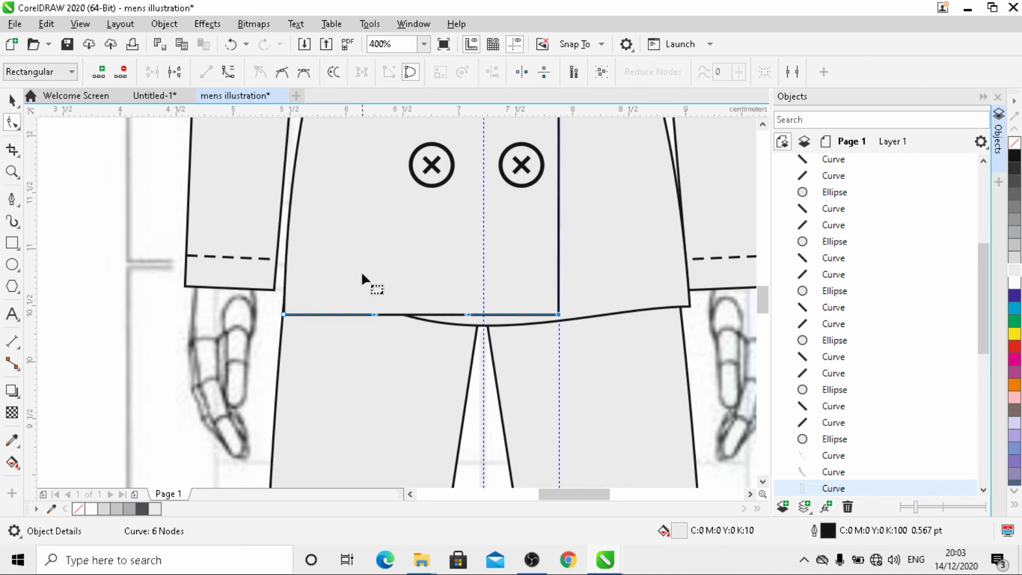
left_click_drag(422, 314, 423, 323)
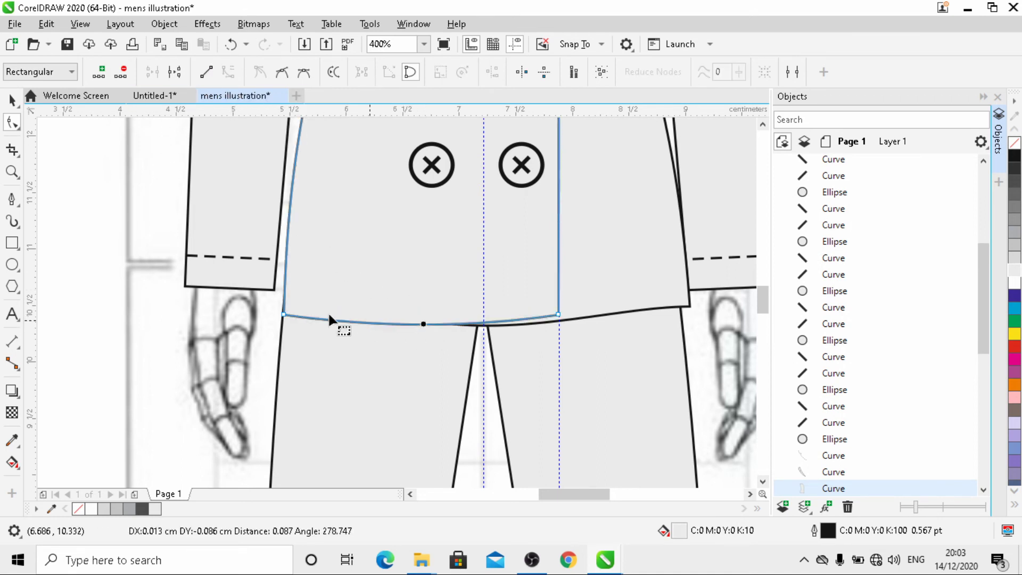
- Shape the left-hand panel's hem into a gentle S-curve and lower its front-edge corner to meet the right-hand panel's hem
left_click(283, 315)
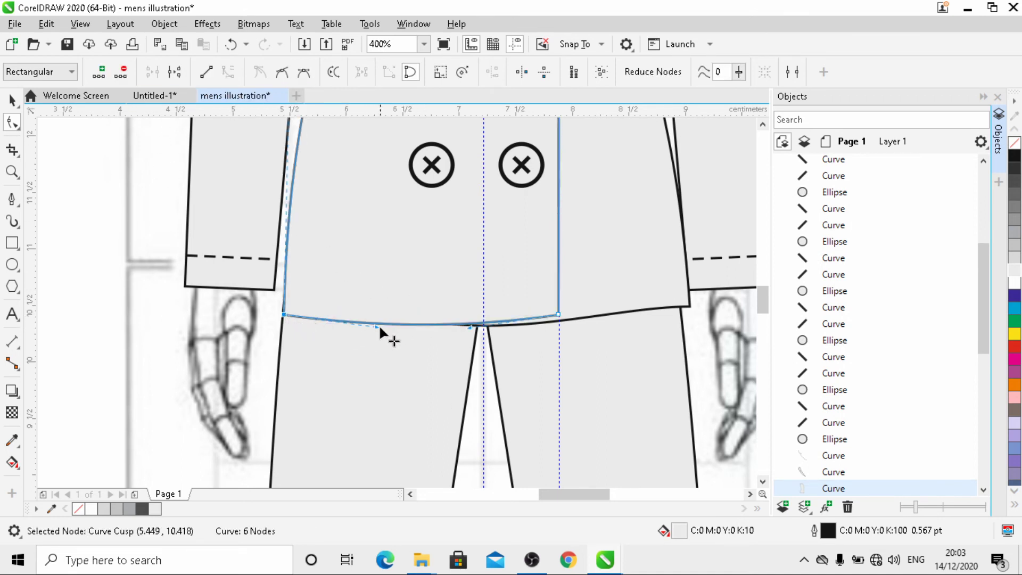
left_click_drag(379, 326, 387, 305)
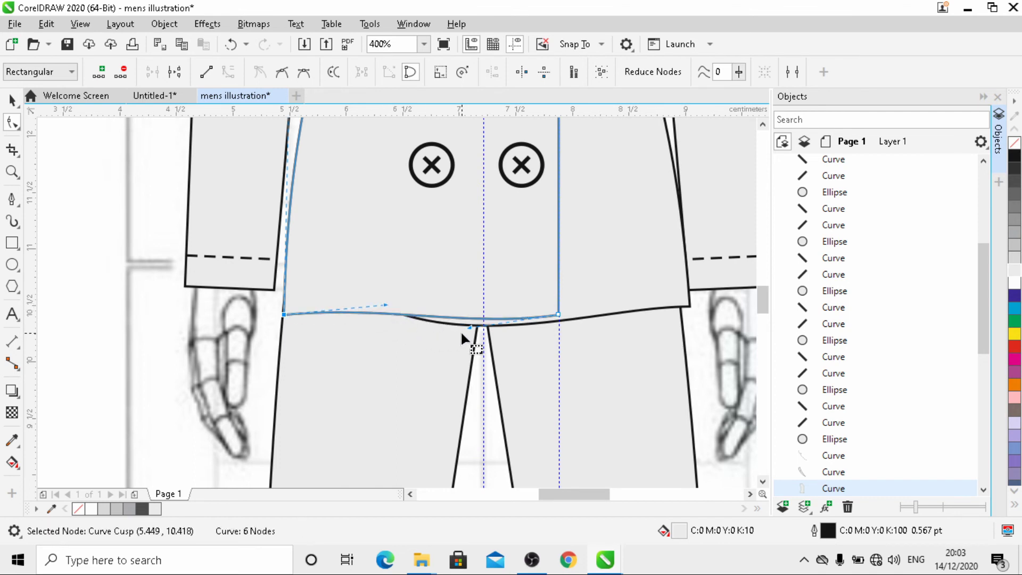
left_click_drag(507, 322, 559, 320)
left_click(558, 315)
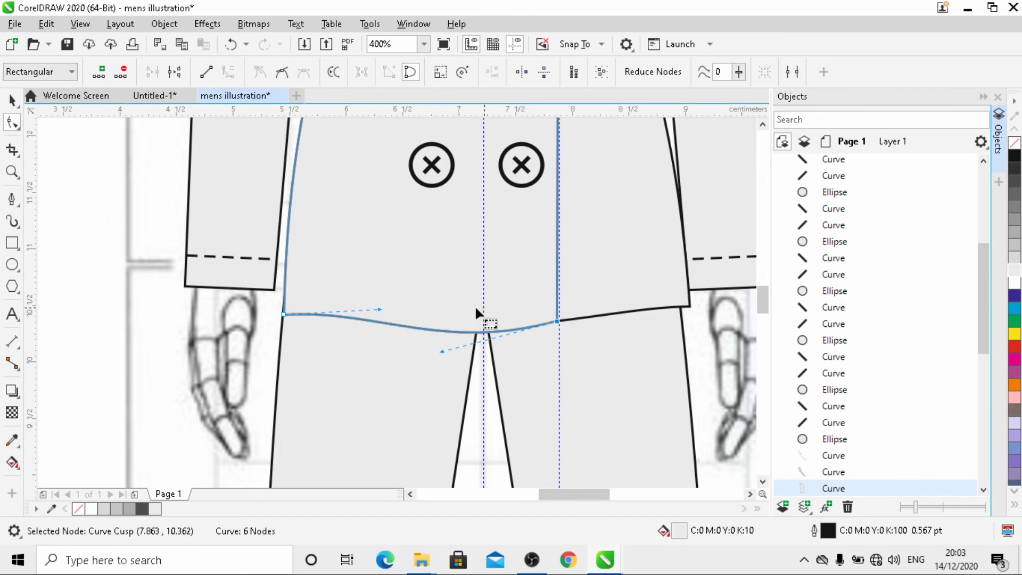
scroll(372, 321, "down", 2)
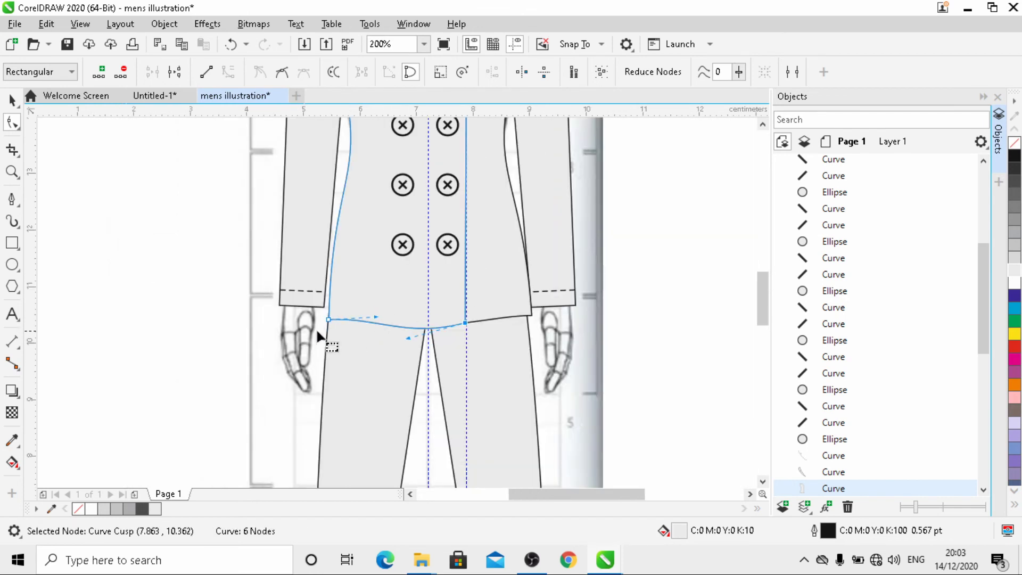
- Move the left-hand front panel's outer hem corner slightly outward and up
left_click(328, 319)
left_click_drag(321, 317, 326, 323)
scroll(411, 365, "down", 2)
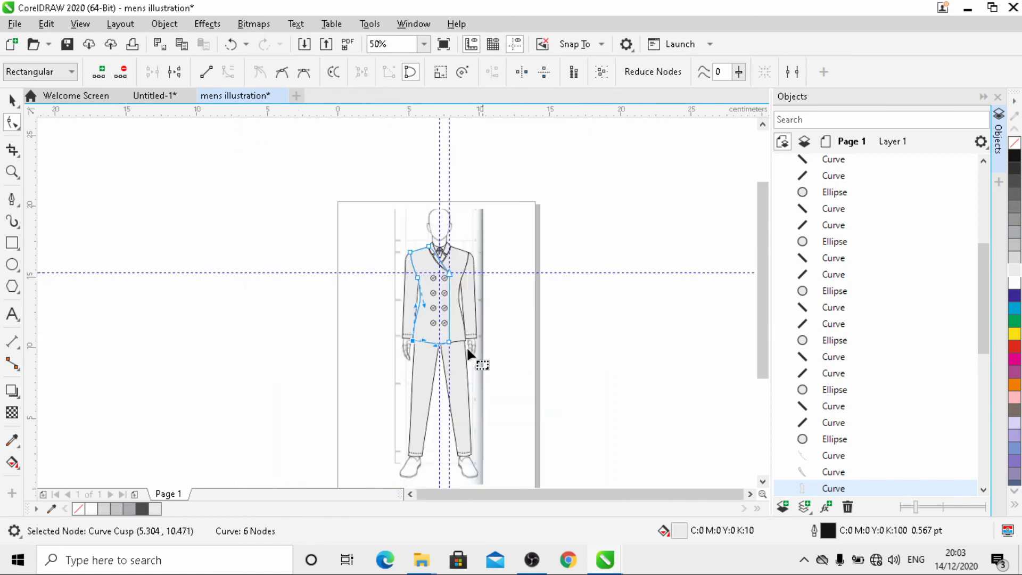
scroll(429, 321, "up", 1)
scroll(431, 314, "up", 1)
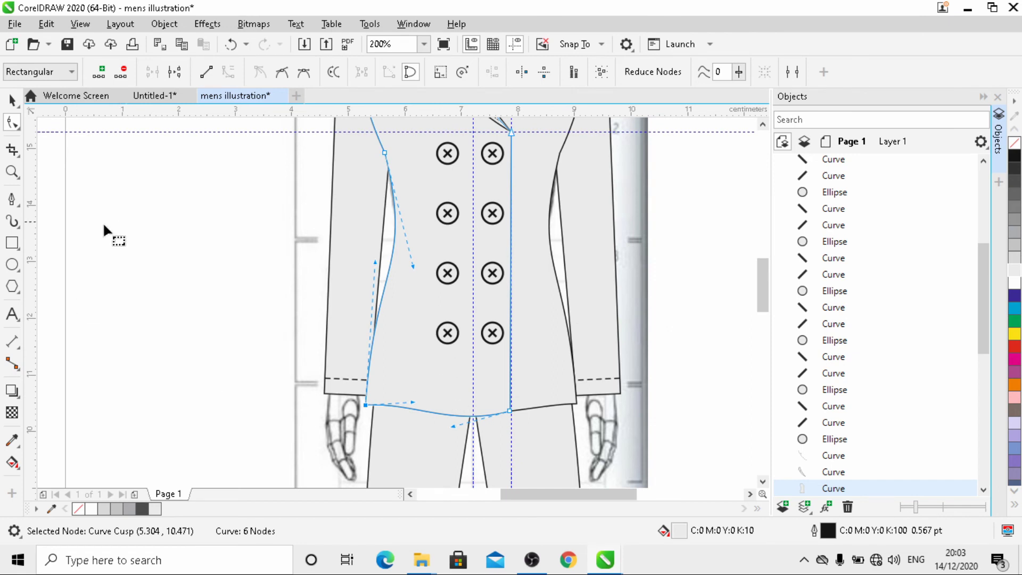
- Draw a straight Freehand line about 2.54 cm long across the left-hand front panel, just above its hem
left_click(12, 99)
scroll(235, 287, "down", 1)
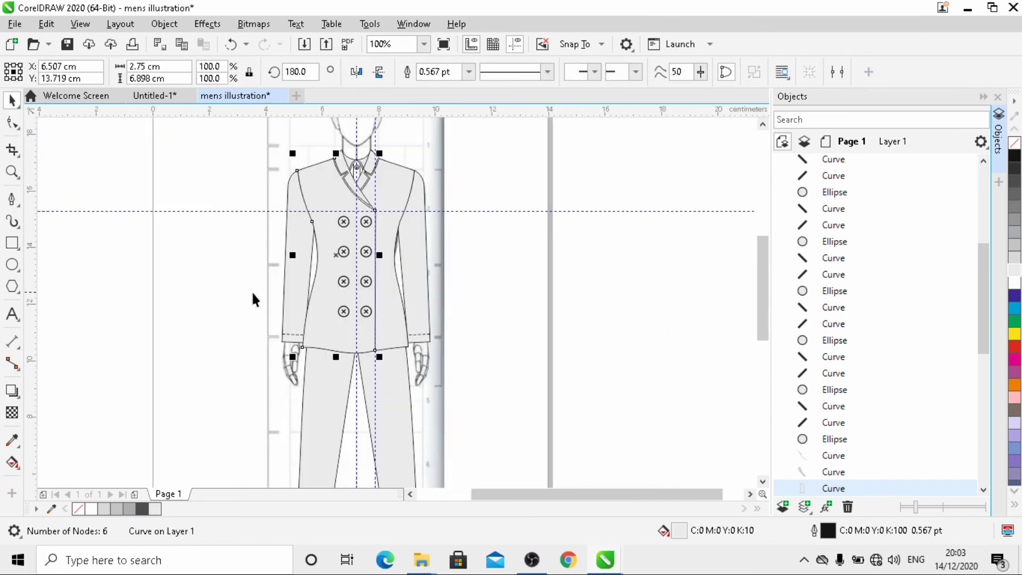
scroll(284, 306, "up", 1)
scroll(466, 365, "up", 1)
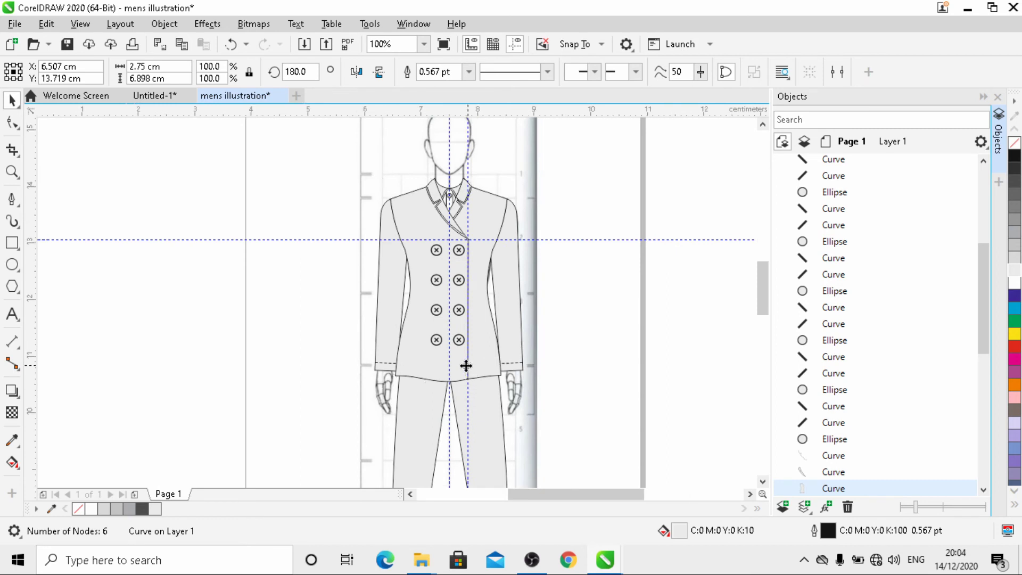
scroll(465, 366, "down", 1)
scroll(428, 373, "up", 1)
scroll(428, 373, "up", 1)
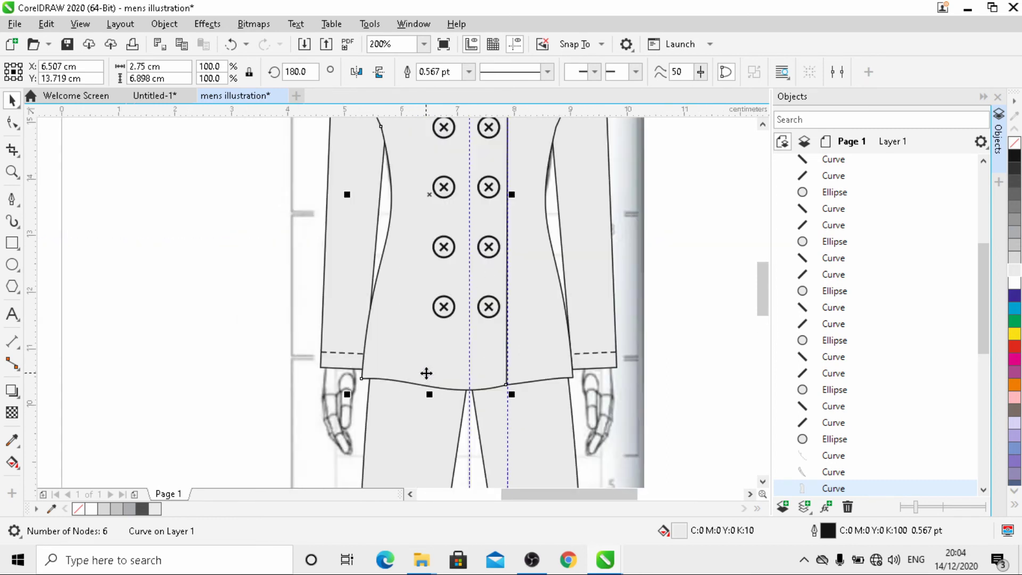
left_click(12, 199)
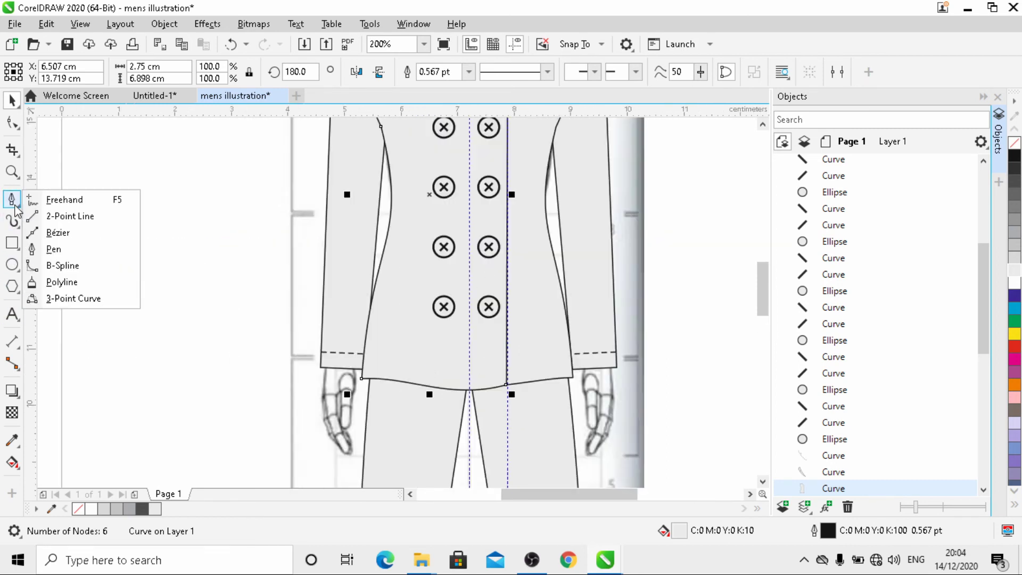
left_click(65, 200)
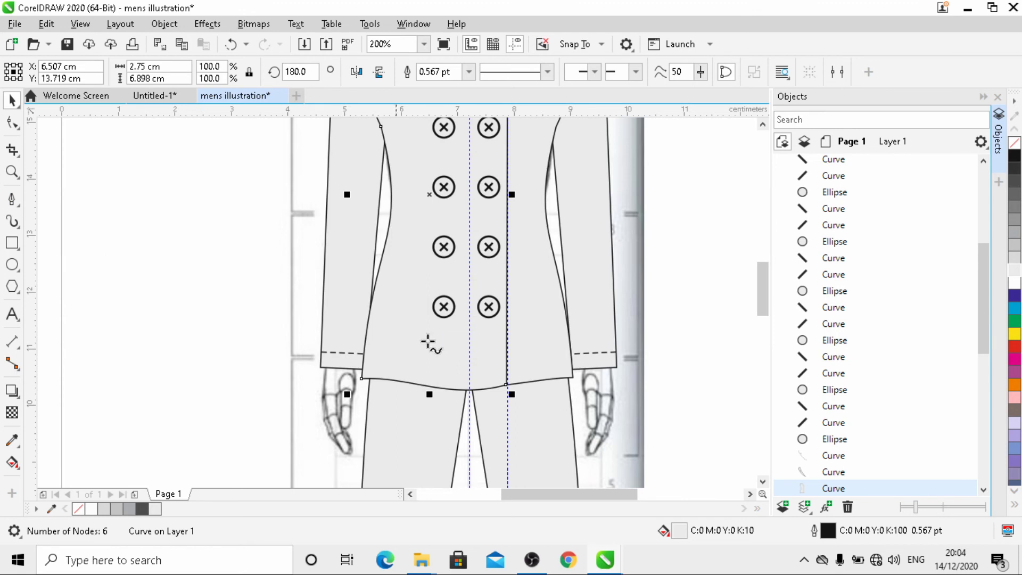
left_click(362, 360)
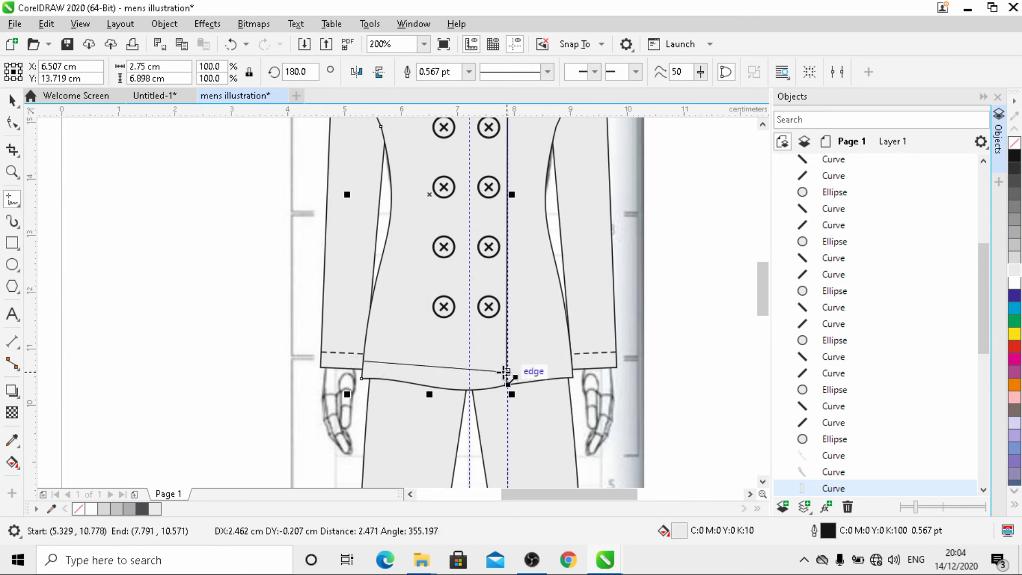
left_click(506, 366)
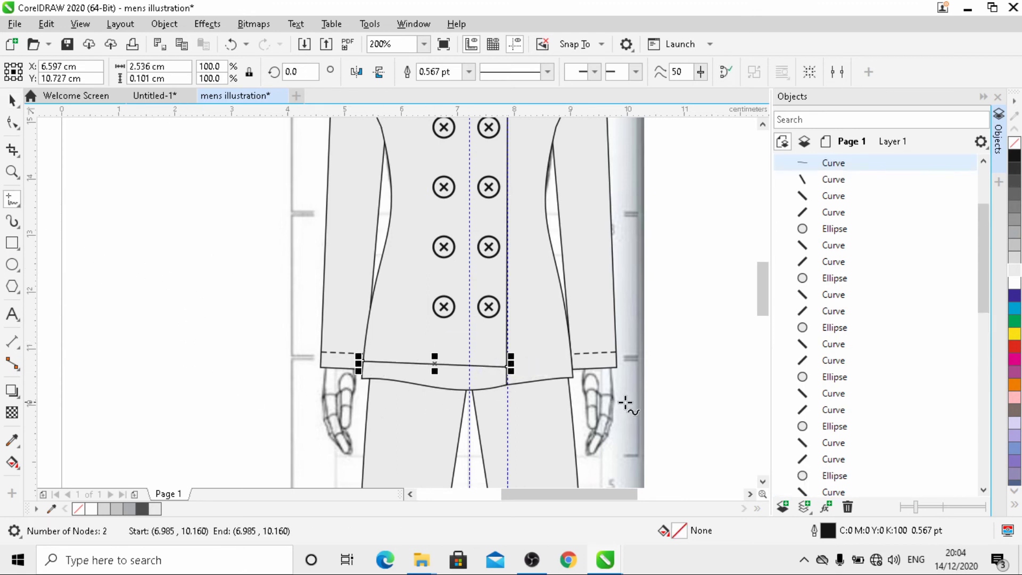
- Draw a straight Freehand line about 1.03 cm long above the right-hand panel's hem, from the side seam towards the front edge
left_click(570, 360)
scroll(546, 369, "up", 2)
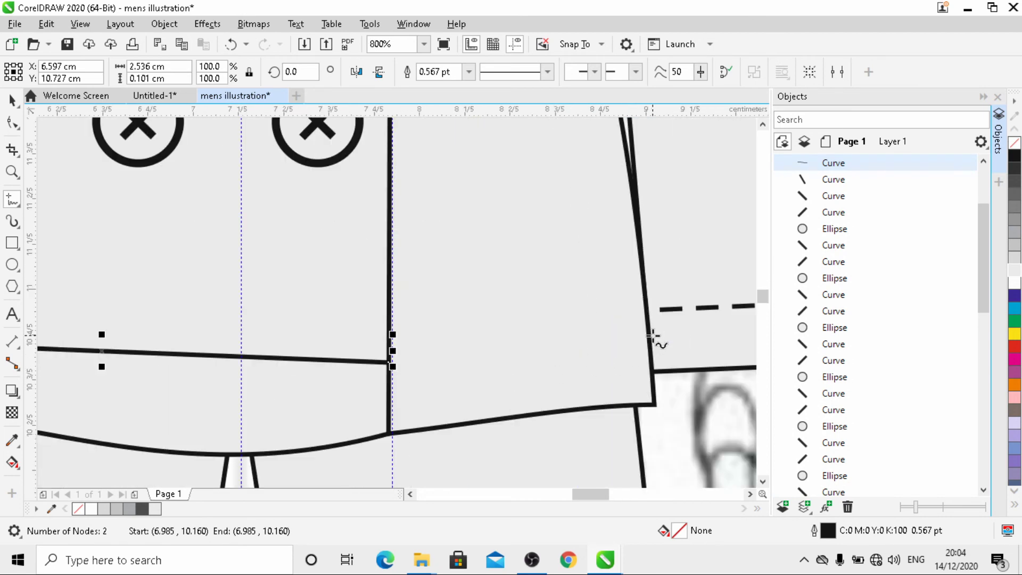
left_click(647, 335)
left_click(415, 361)
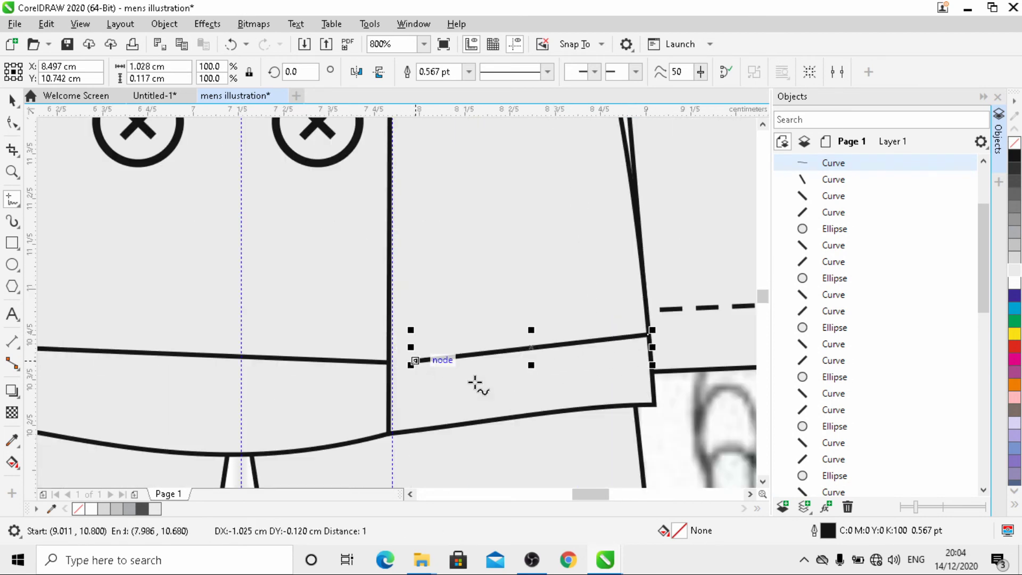
- Convert the right-hand line above the hem to a curve, bend it into a gentle S-shape and lower both ends slightly
left_click(14, 124)
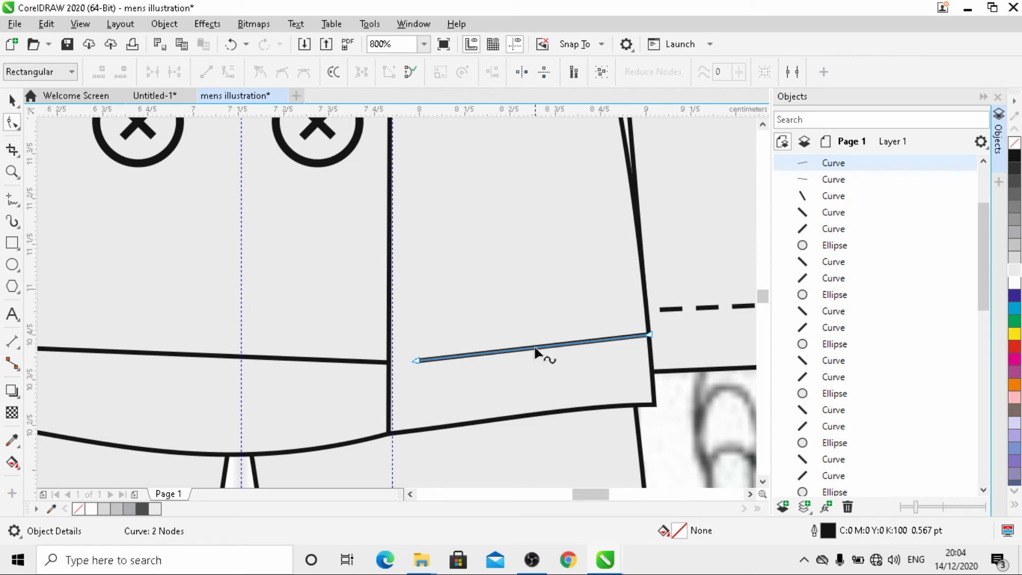
left_click(535, 348)
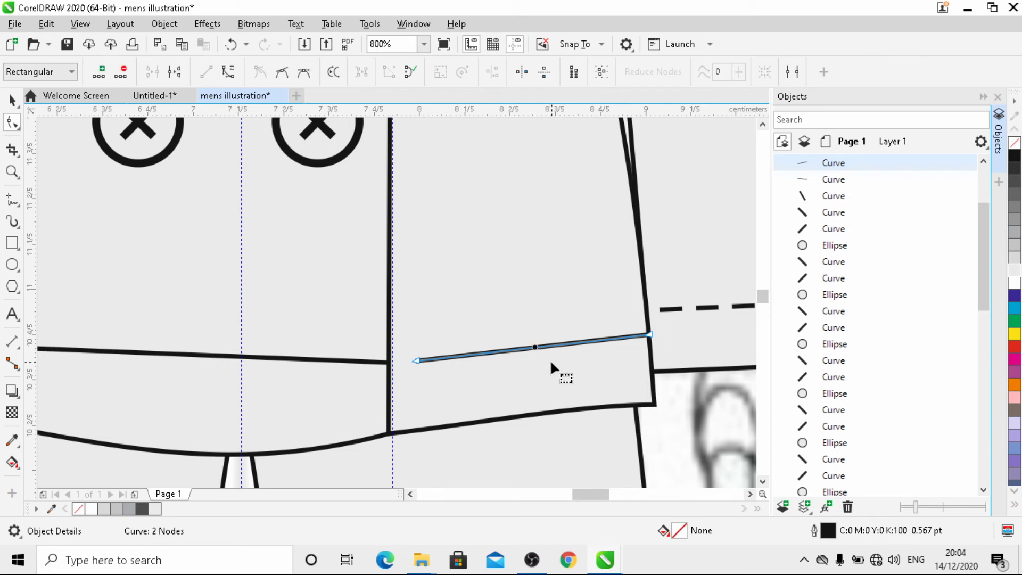
left_click(228, 75)
left_click_drag(490, 347, 490, 363)
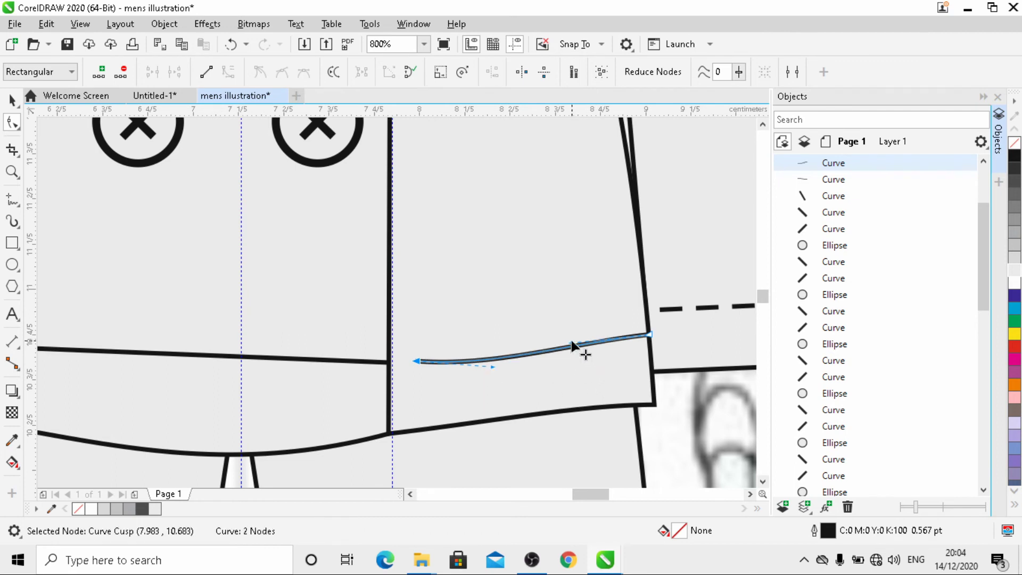
mouse_move(572, 342)
left_mouse_down()
mouse_move(576, 357)
mouse_move(569, 332)
left_mouse_up()
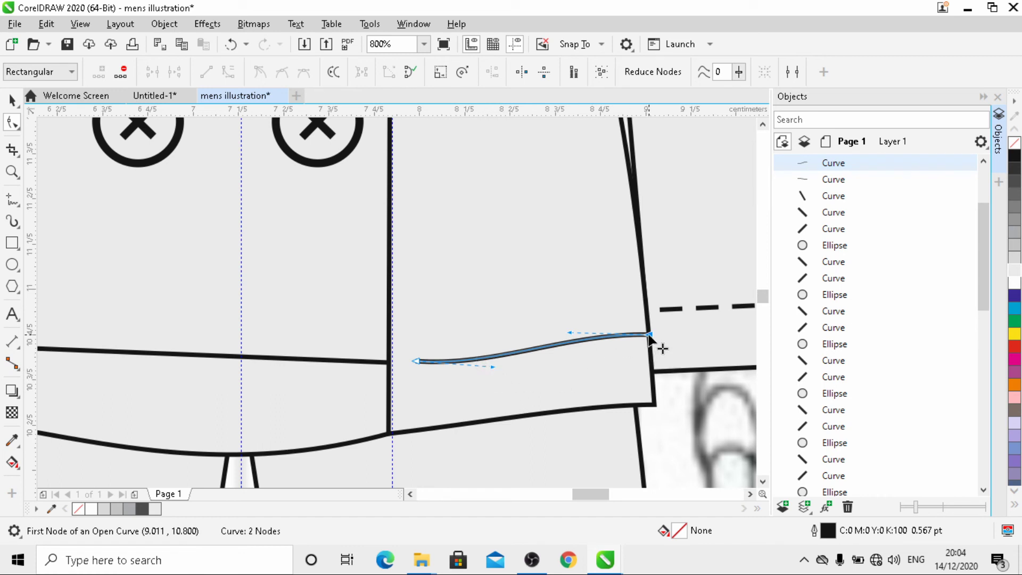
left_click_drag(649, 335, 650, 345)
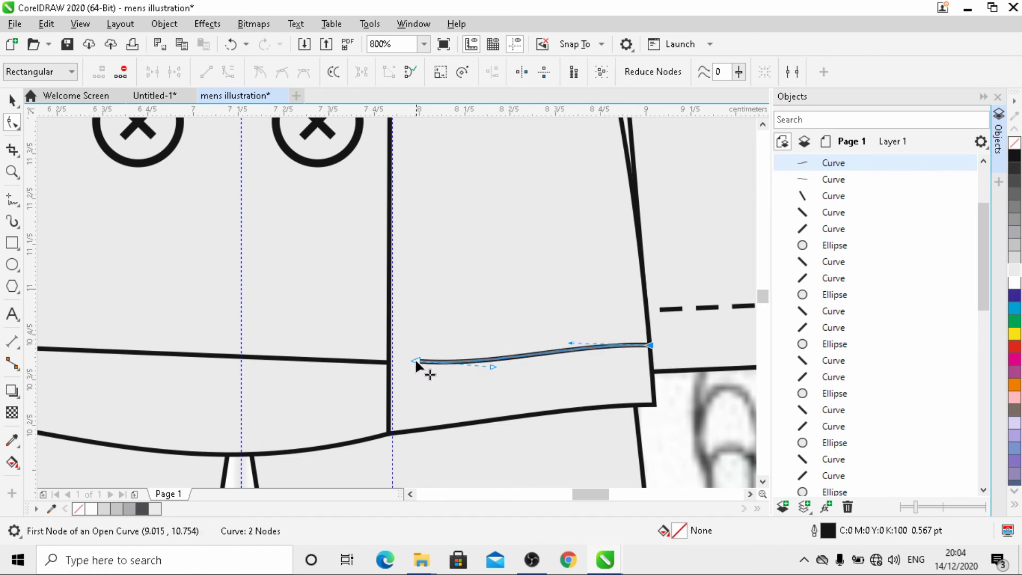
left_click_drag(415, 362, 402, 373)
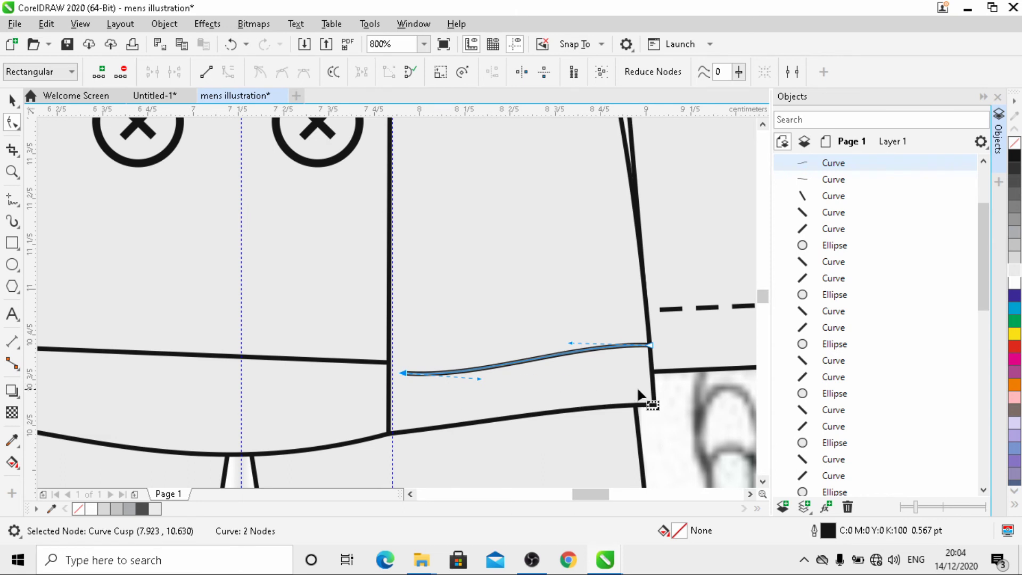
- Convert the left-hand line above the hem to a curve and bend it into an S-shape that follows the hem
scroll(641, 399, "down", 1)
left_click(383, 372)
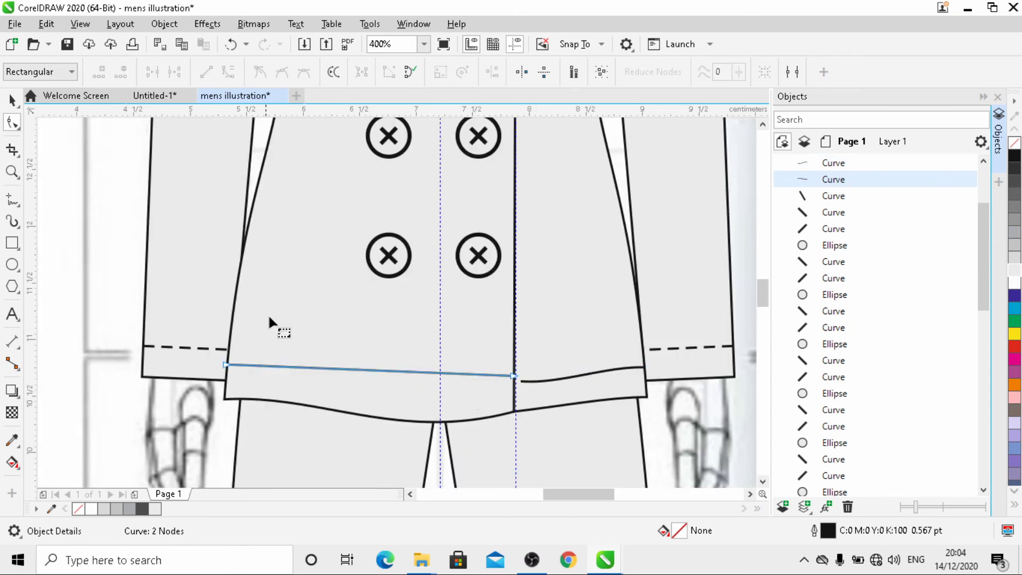
left_click(338, 372)
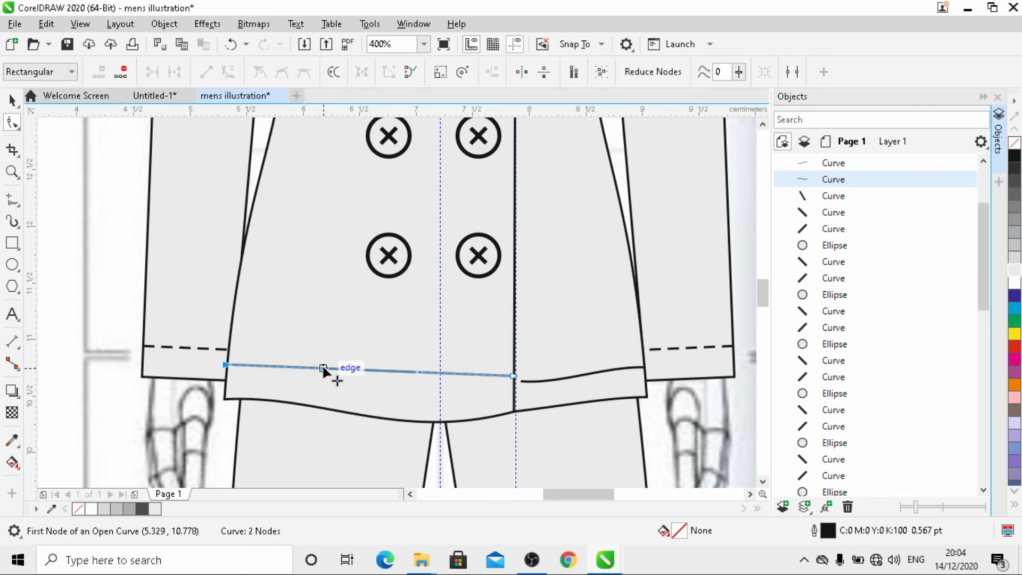
left_click_drag(330, 367, 405, 391)
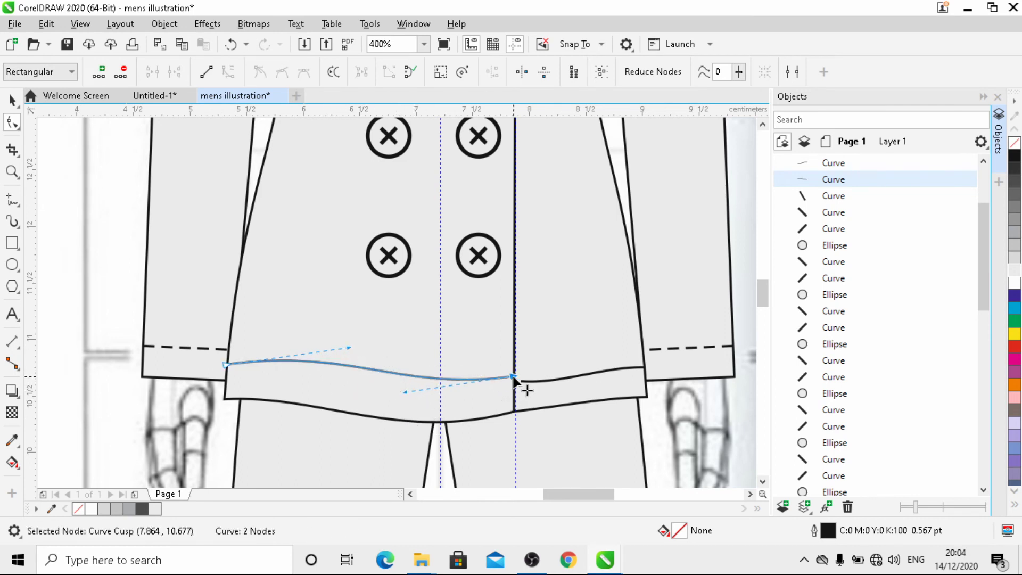
left_click_drag(509, 379, 480, 382)
- Adjust the left-hand line's outer end on the side seam and lower its inner end to align with the right-hand line
left_click_drag(225, 365, 227, 360)
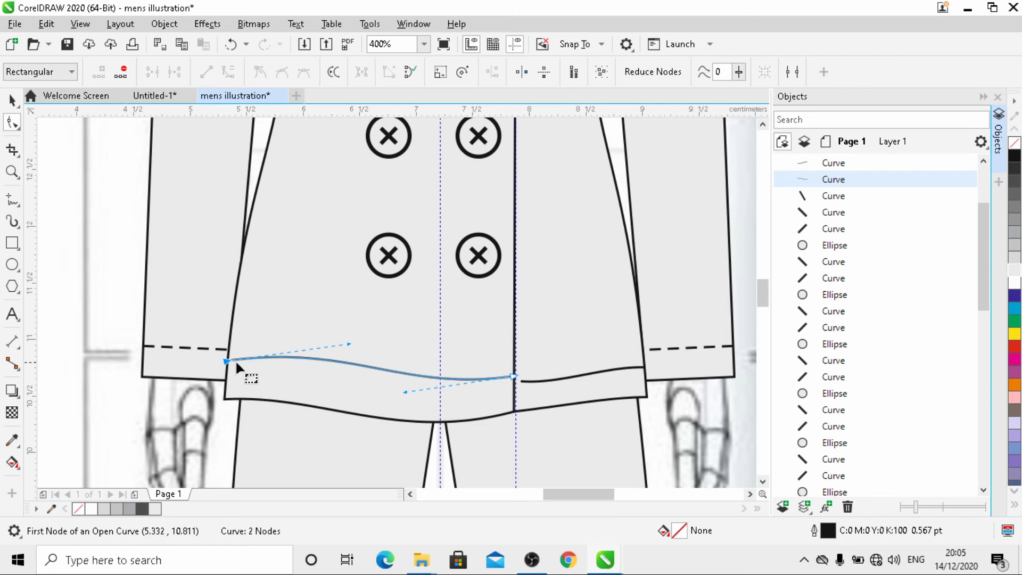
left_click_drag(226, 361, 224, 366)
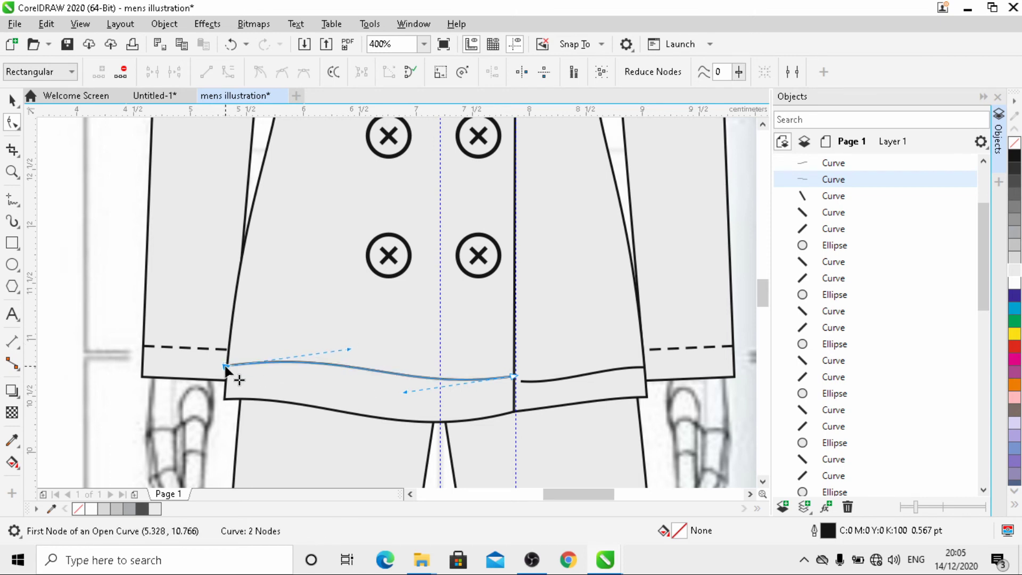
left_click_drag(510, 380, 510, 381)
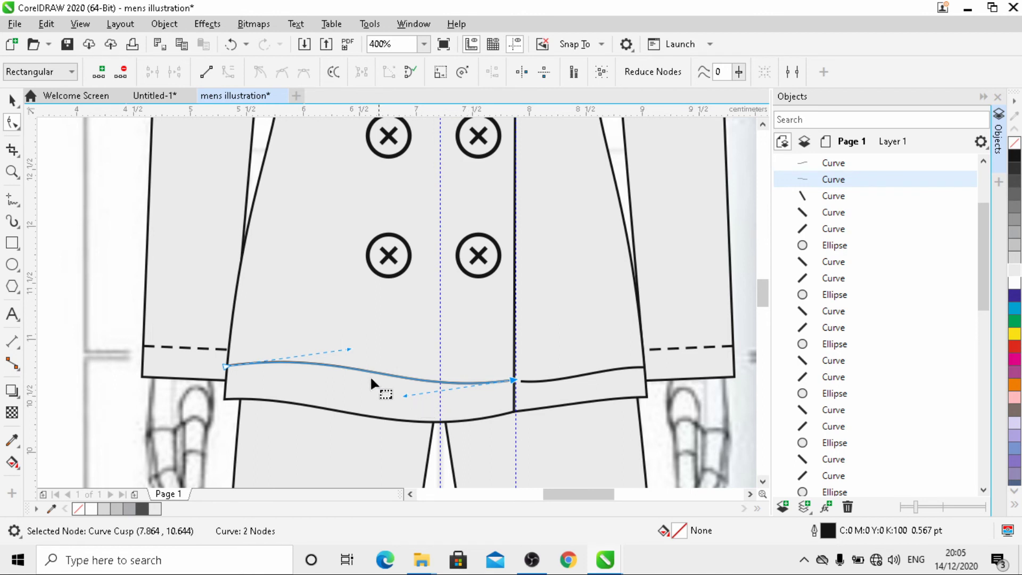
- Set the left-hand hem stitching line's outline to a dashed style
left_click(12, 100)
left_click(547, 71)
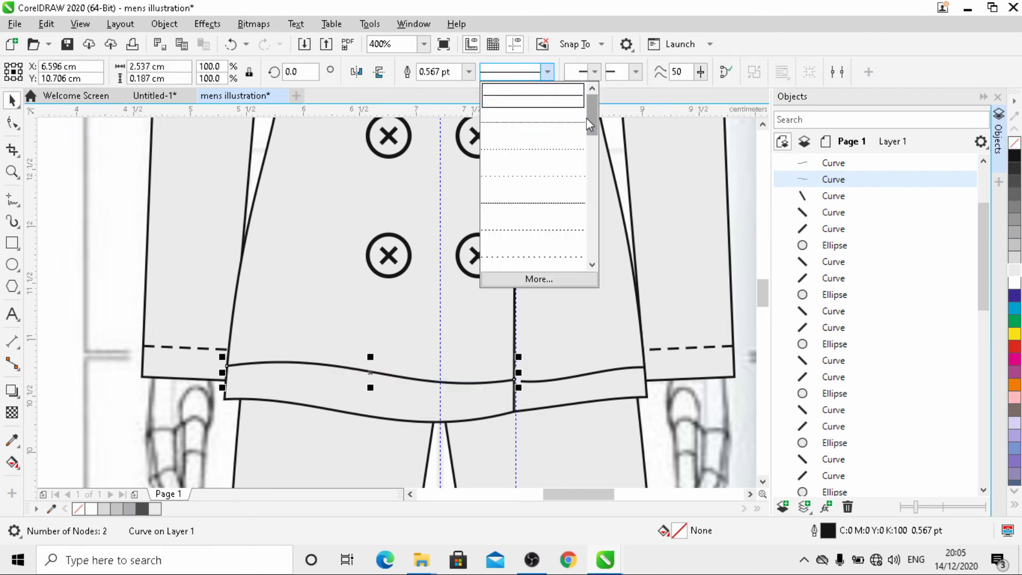
left_click_drag(587, 118, 589, 139)
left_click(554, 201)
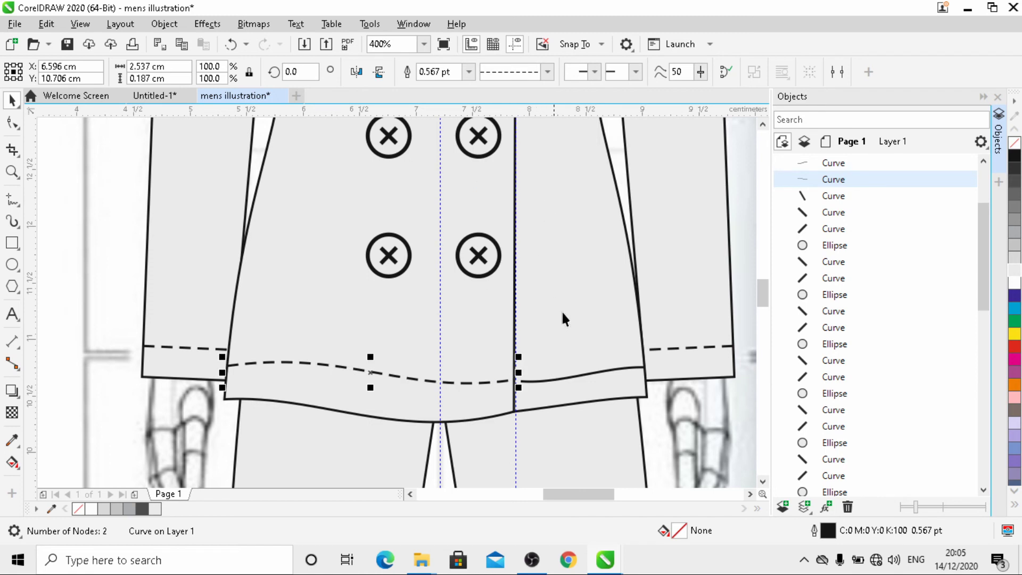
- Set the right-hand hem stitching line's outline to the same dashed style and deselect it
left_click(558, 375)
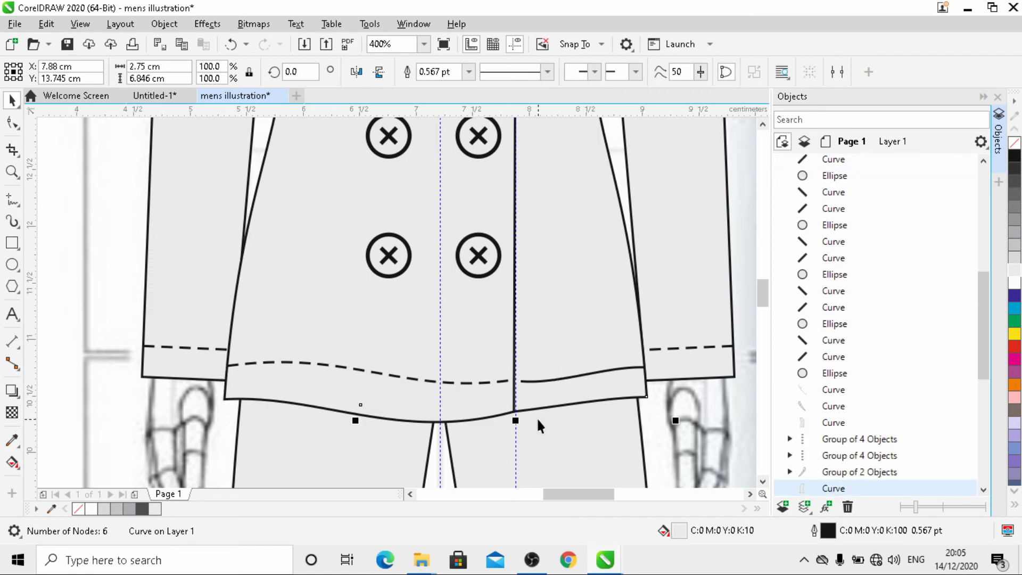
left_click(537, 419)
left_click(569, 378)
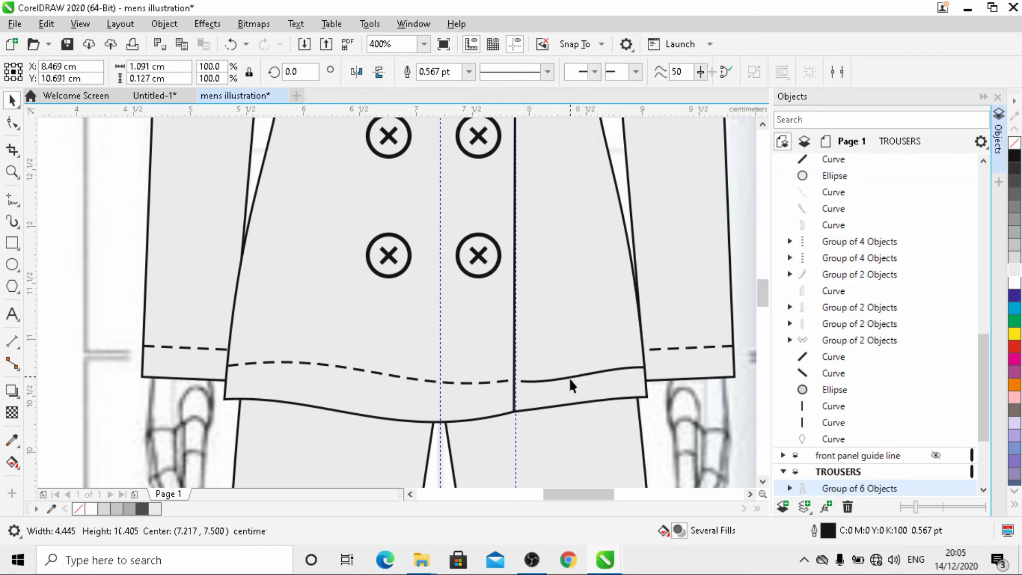
left_click(547, 71)
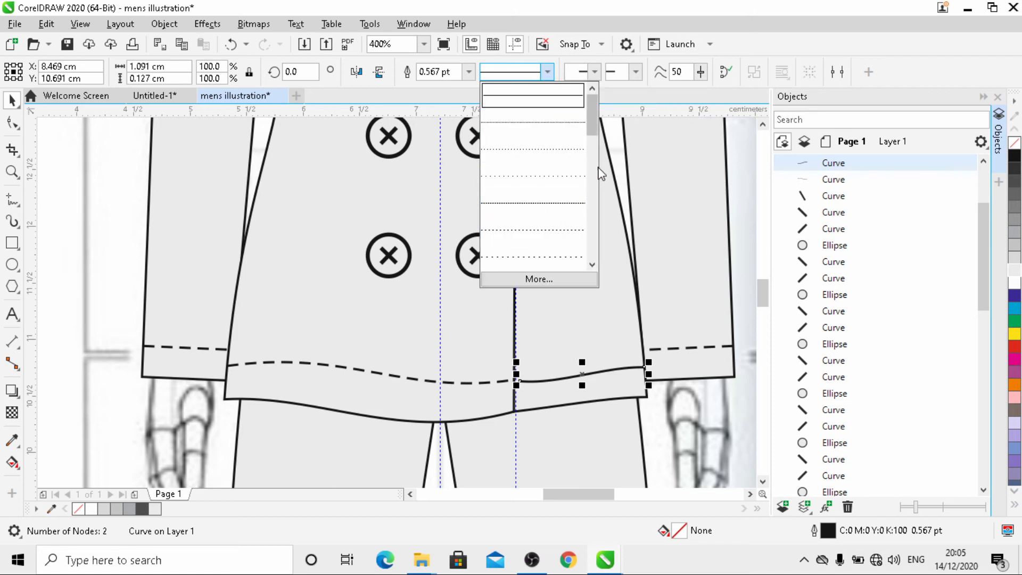
left_click(531, 210)
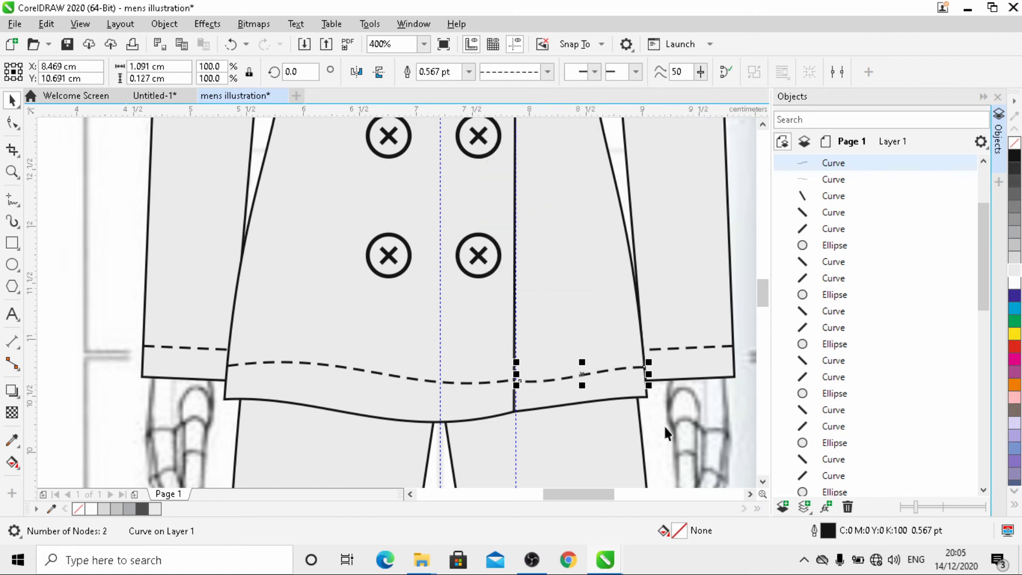
key("Escape")
- Reshape the left-hand dashed hem line by lowering its curve handles until it runs parallel to the jacket hem
scroll(557, 351, "down", 3)
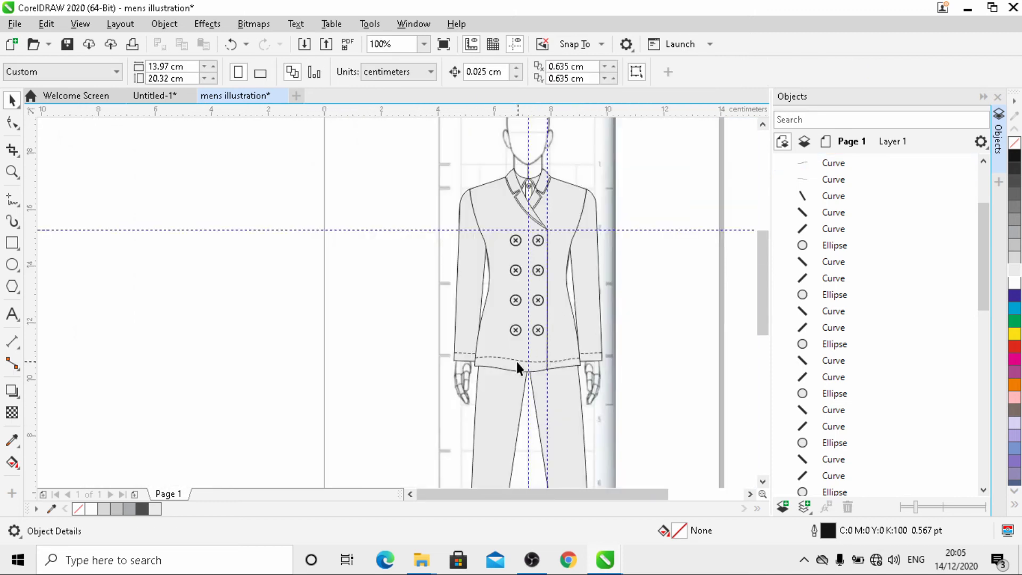
scroll(516, 366, "up", 3)
left_click(436, 343)
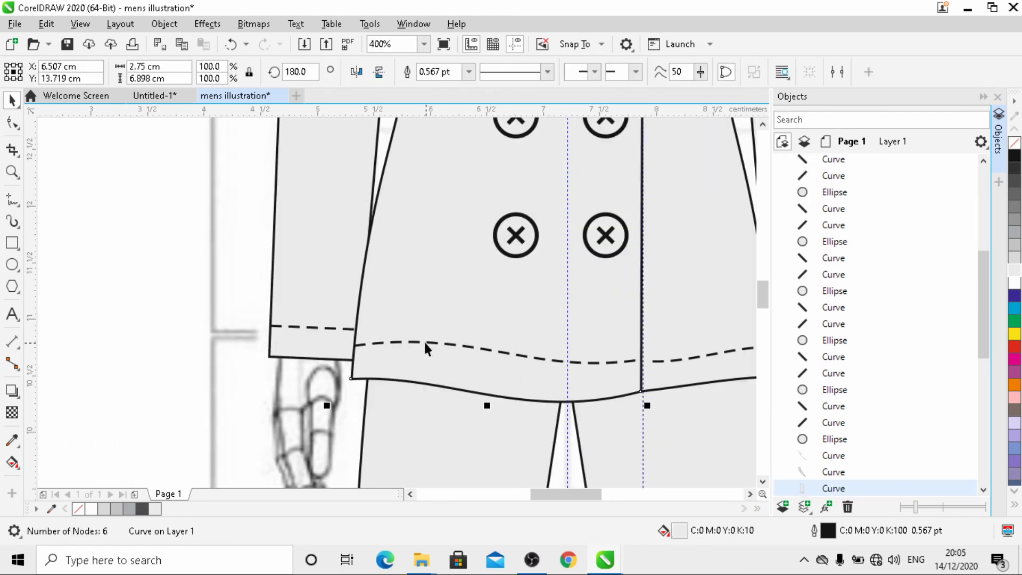
left_click(424, 341)
left_click(12, 122)
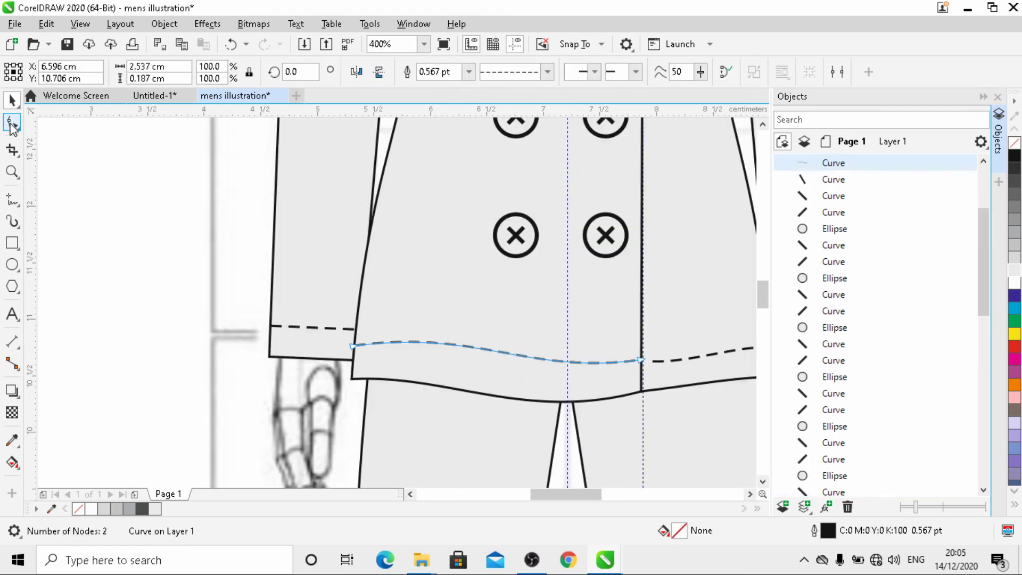
left_click(635, 360)
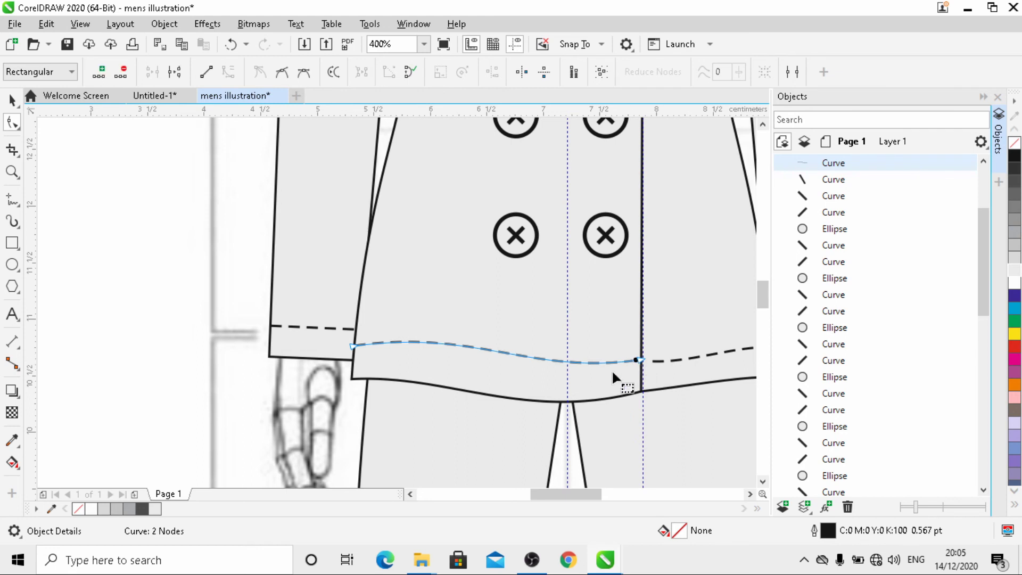
left_click(642, 361)
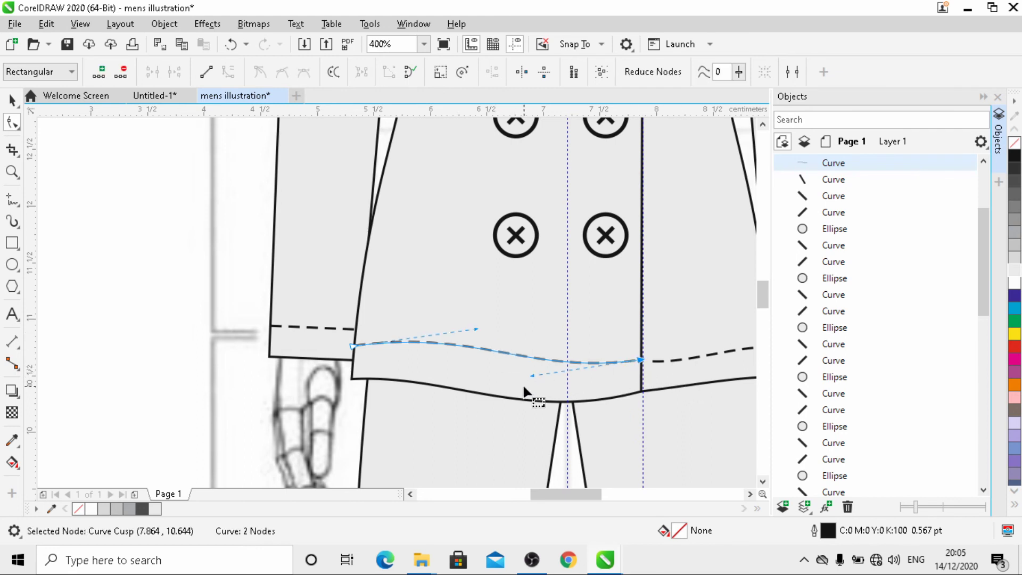
left_click_drag(531, 374, 539, 400)
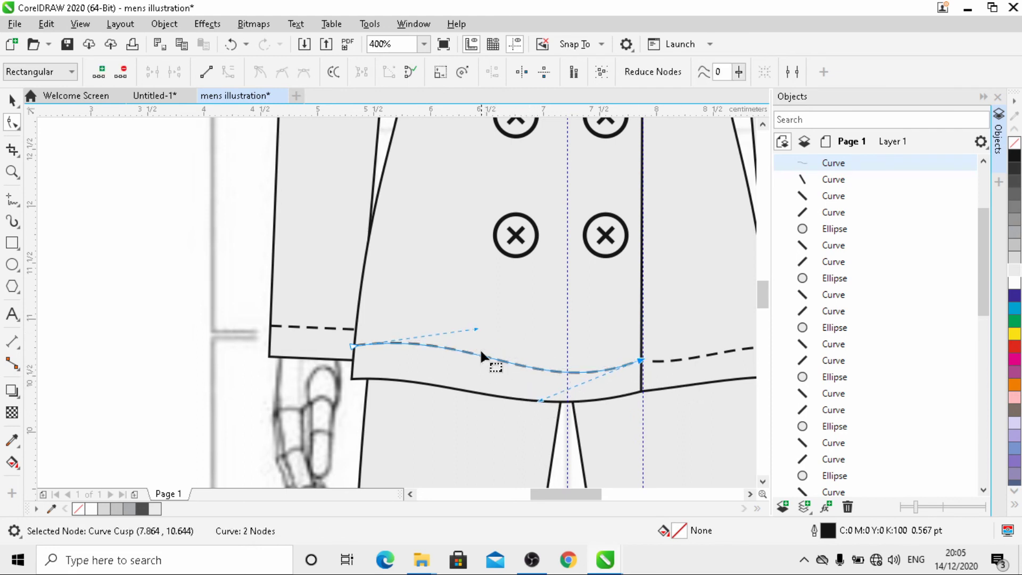
left_click_drag(479, 331, 487, 337)
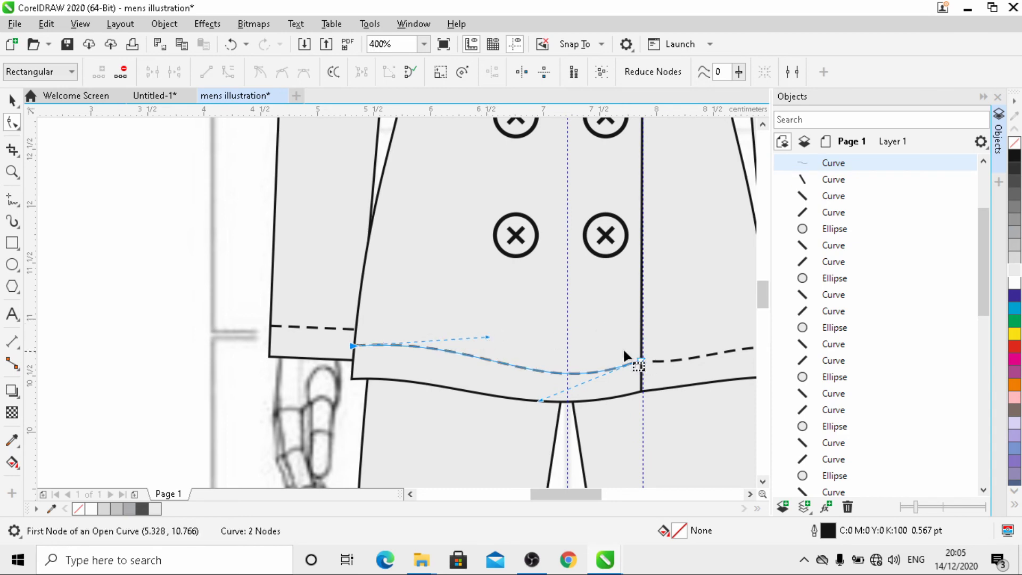
left_click_drag(538, 400, 529, 394)
scroll(518, 397, "down", 2)
scroll(515, 390, "up", 2)
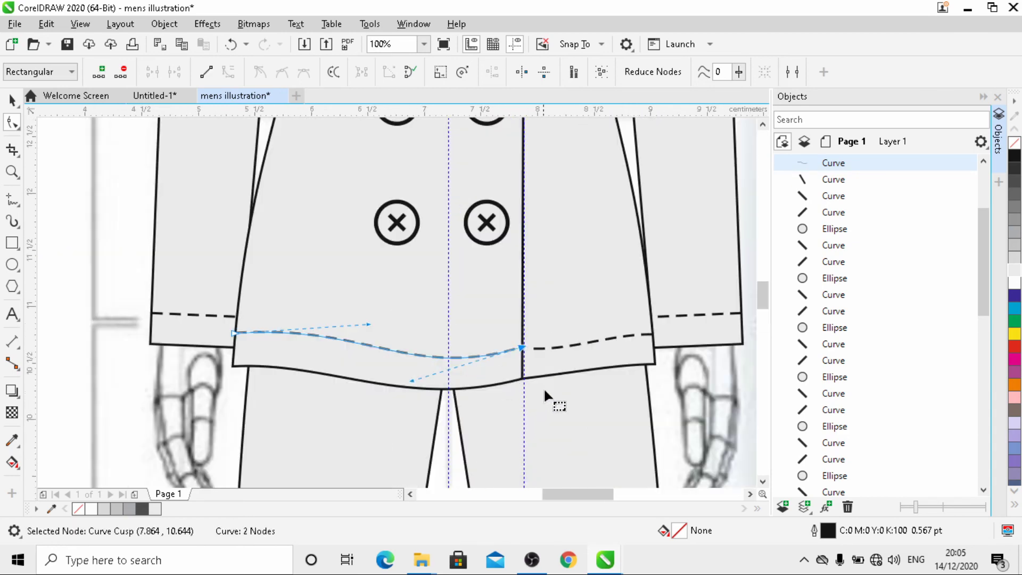
- Move the right-hand dashed line's inner end onto the front opening edge and raise its outer curve slightly to follow the hem
left_click(597, 342)
left_click(593, 341)
scroll(548, 364, "up", 1)
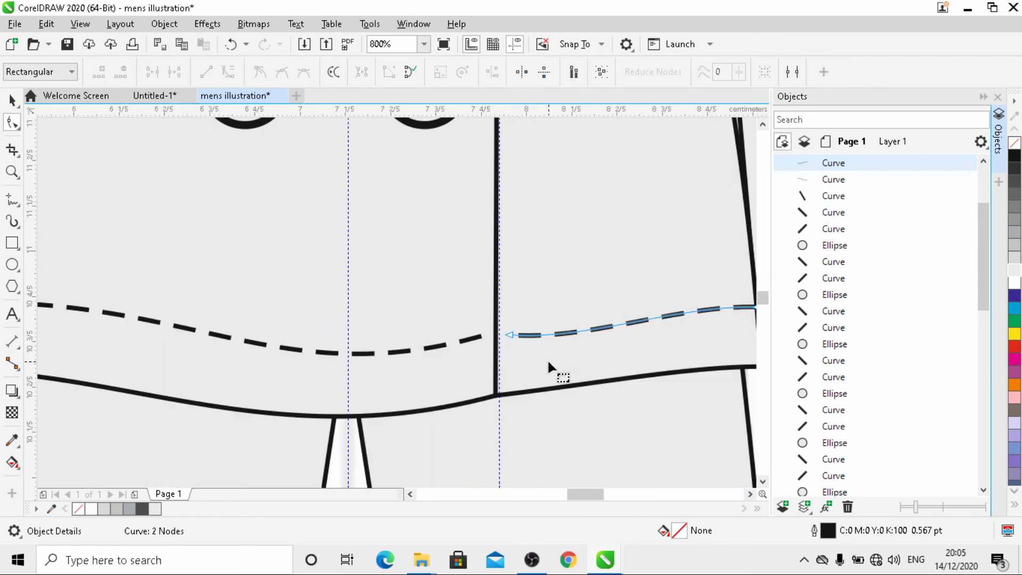
left_click_drag(508, 334, 503, 333)
scroll(533, 359, "down", 1)
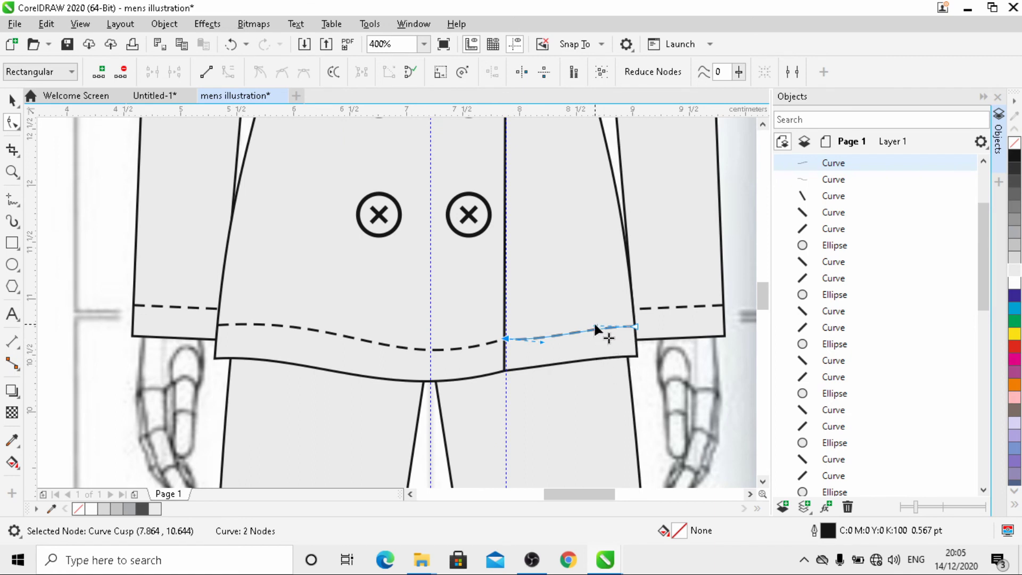
left_click_drag(596, 327, 592, 315)
scroll(601, 355, "down", 1)
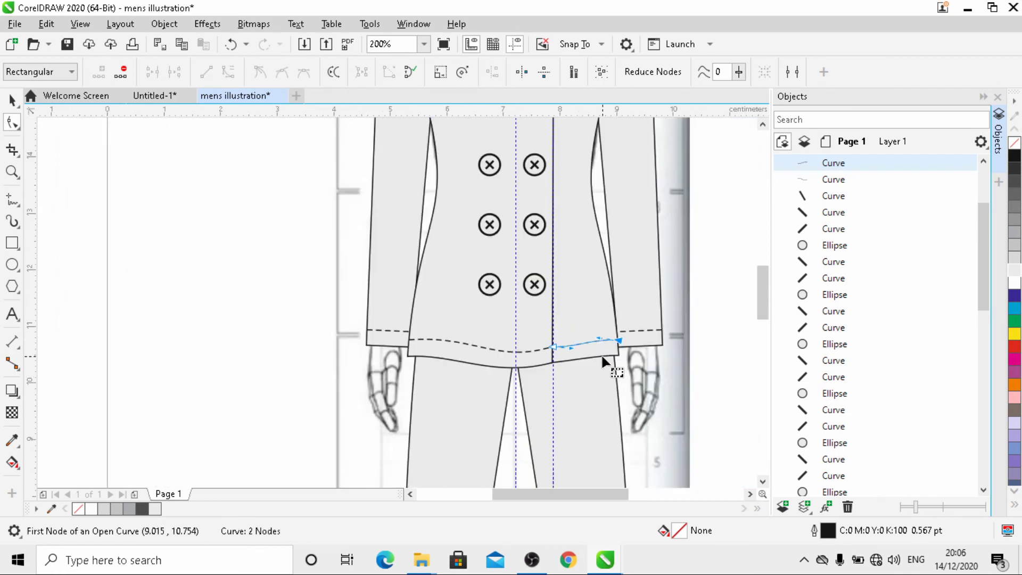
left_click(132, 292)
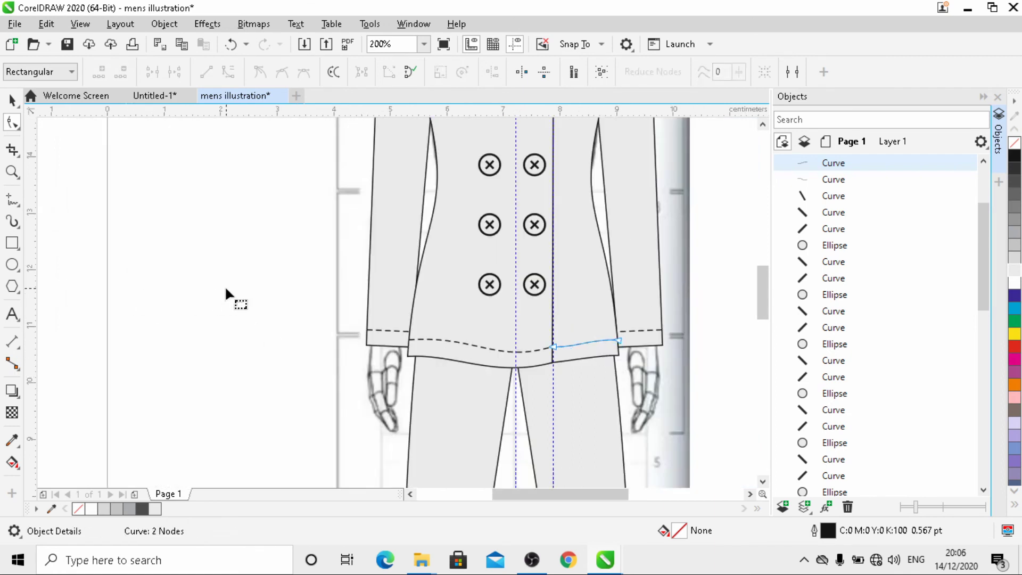
left_click(12, 100)
left_click(196, 247)
- Group the jacket objects, leaving the shirt's collar stitching, placket lines and neck button out of the selection
scroll(316, 346, "down", 1)
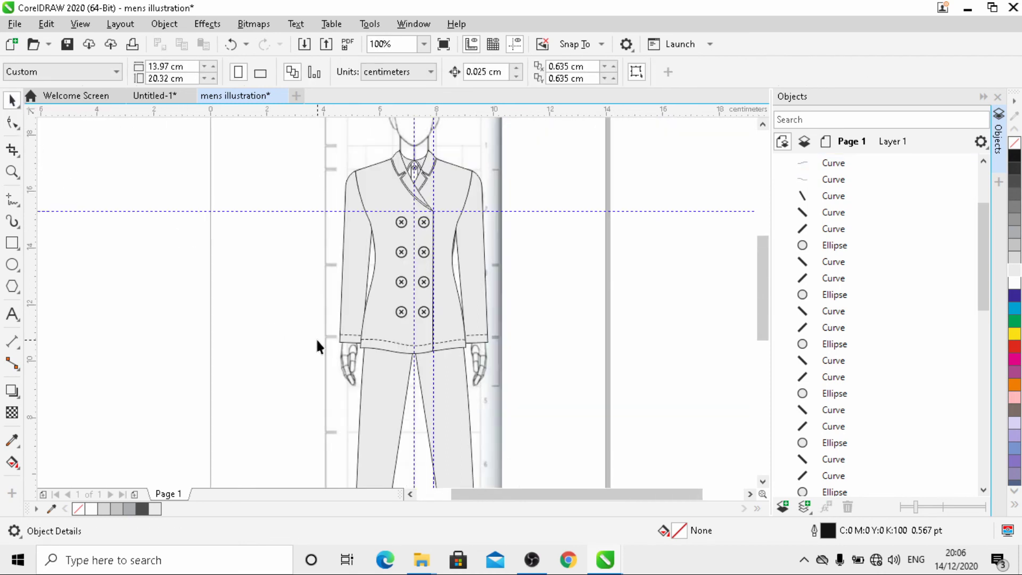
scroll(333, 365, "down", 2)
scroll(354, 365, "up", 2)
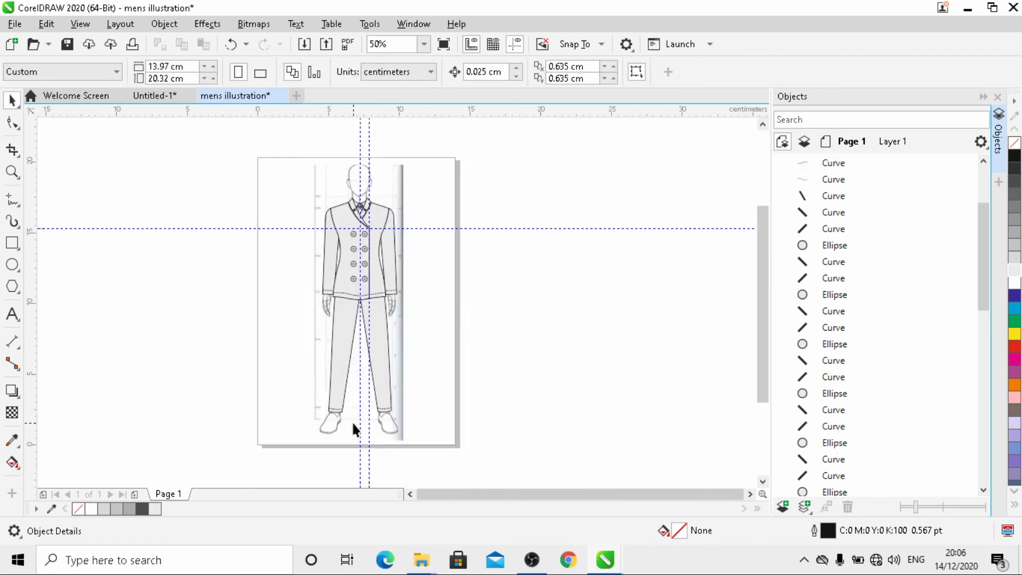
scroll(371, 425, "down", 1)
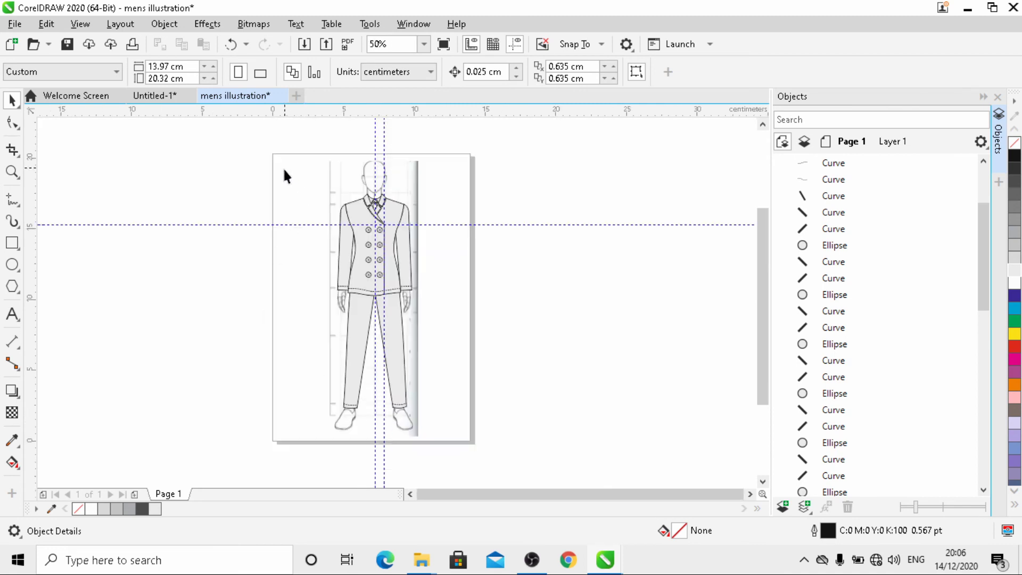
left_click_drag(462, 419, 463, 420)
left_click_drag(291, 215, 455, 361)
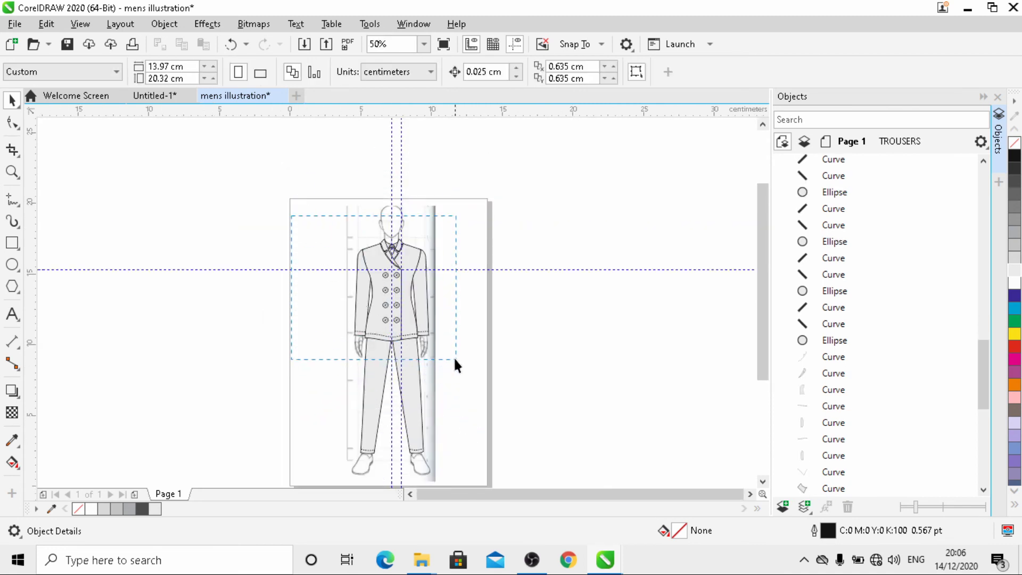
scroll(391, 247, "up", 2)
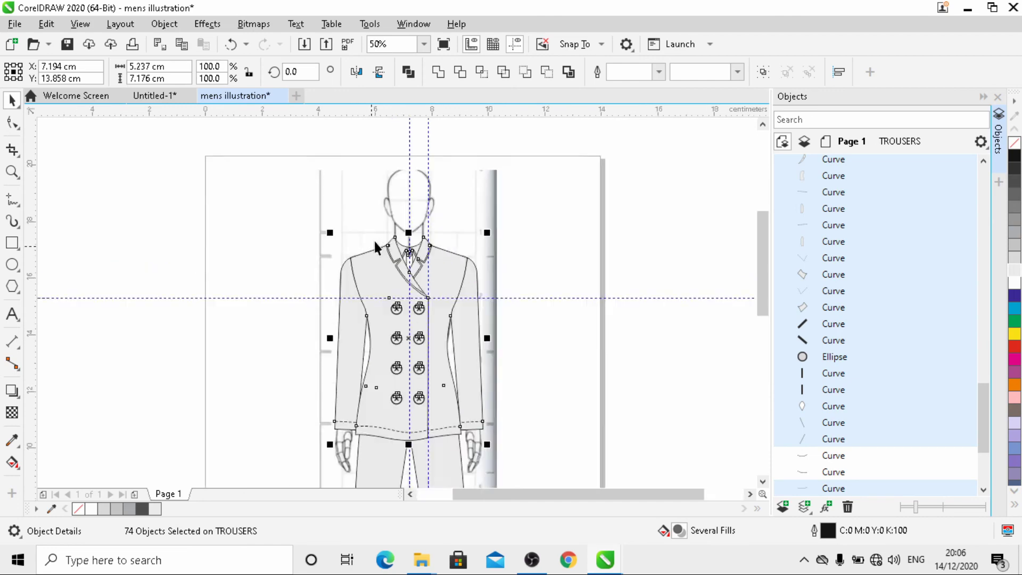
scroll(392, 247, "up", 1)
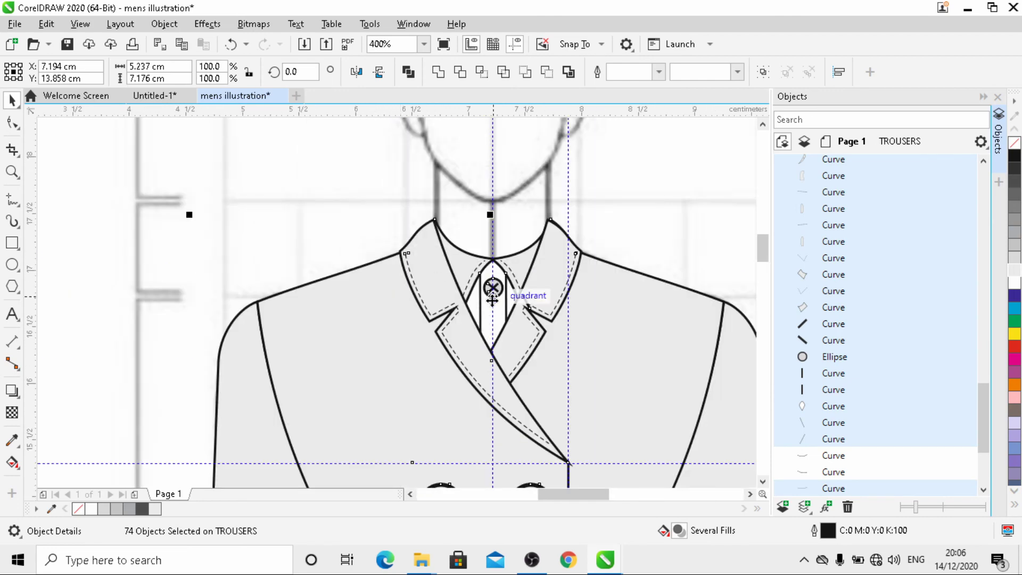
scroll(468, 271, "up", 1)
left_click(468, 277, "shift")
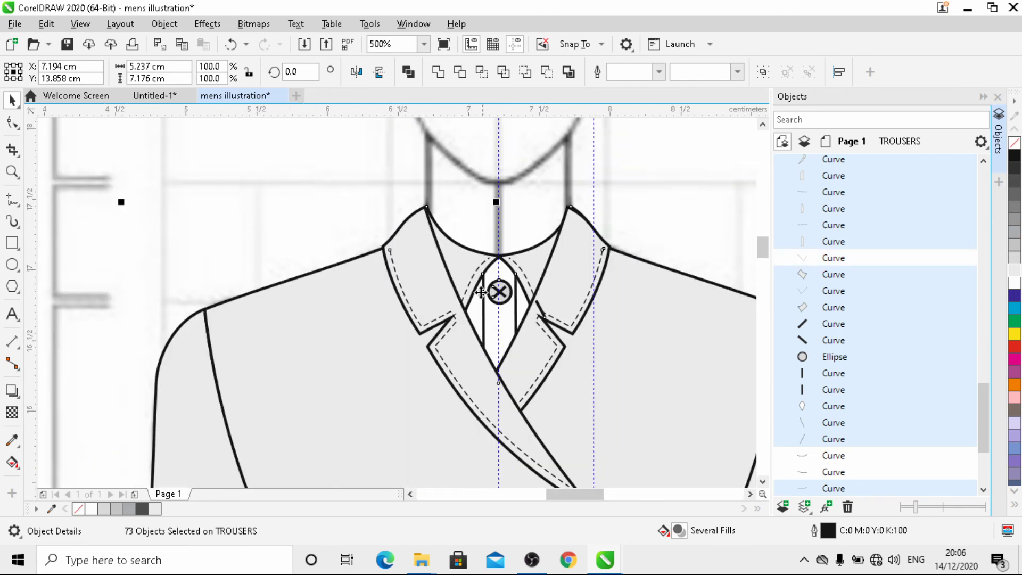
scroll(468, 288, "up", 2)
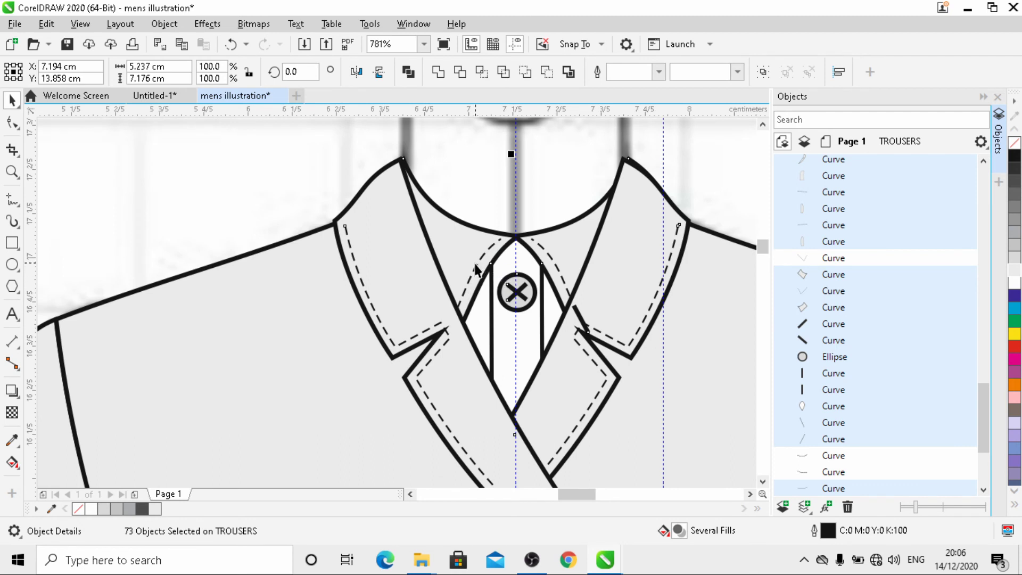
left_click(491, 291, "shift")
left_click(519, 300, "shift")
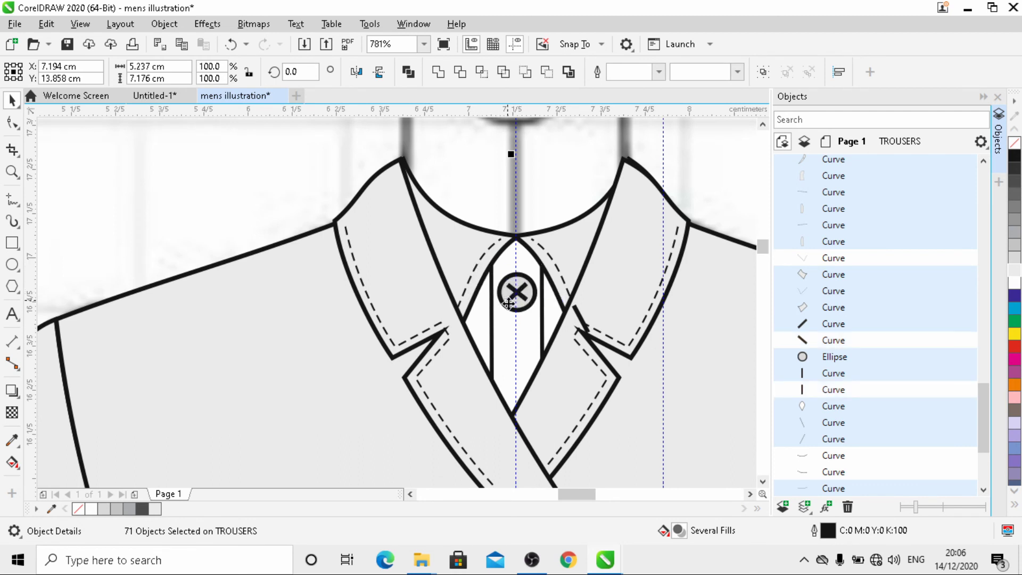
left_click(509, 302, "shift")
left_click(541, 285, "shift")
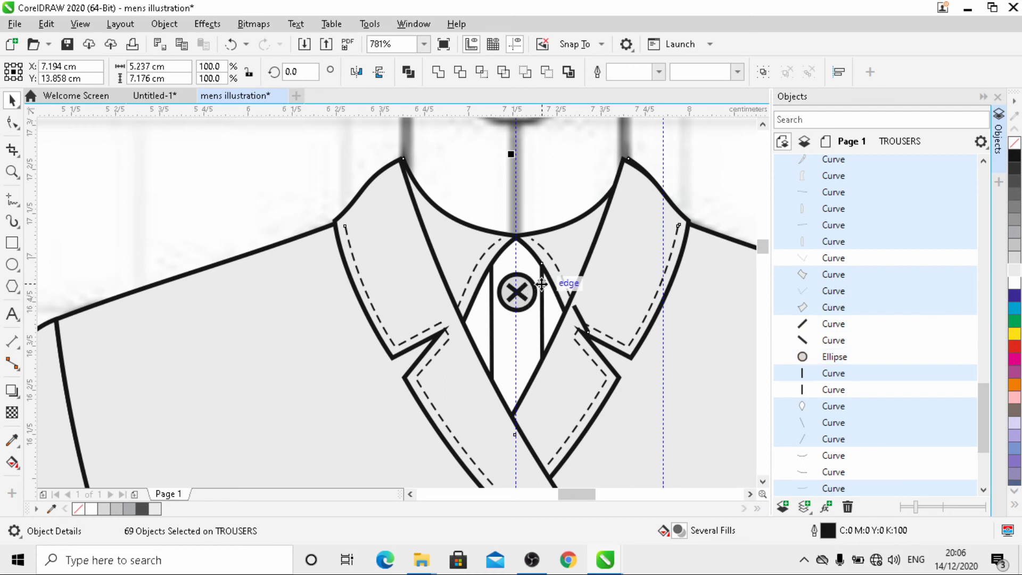
left_click(542, 285, "shift")
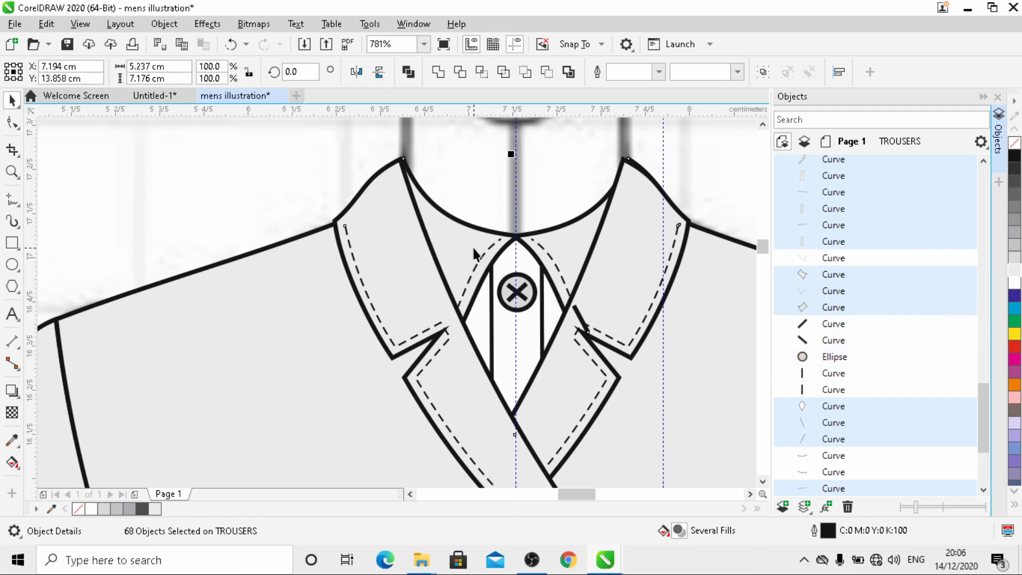
left_click(563, 256, "shift")
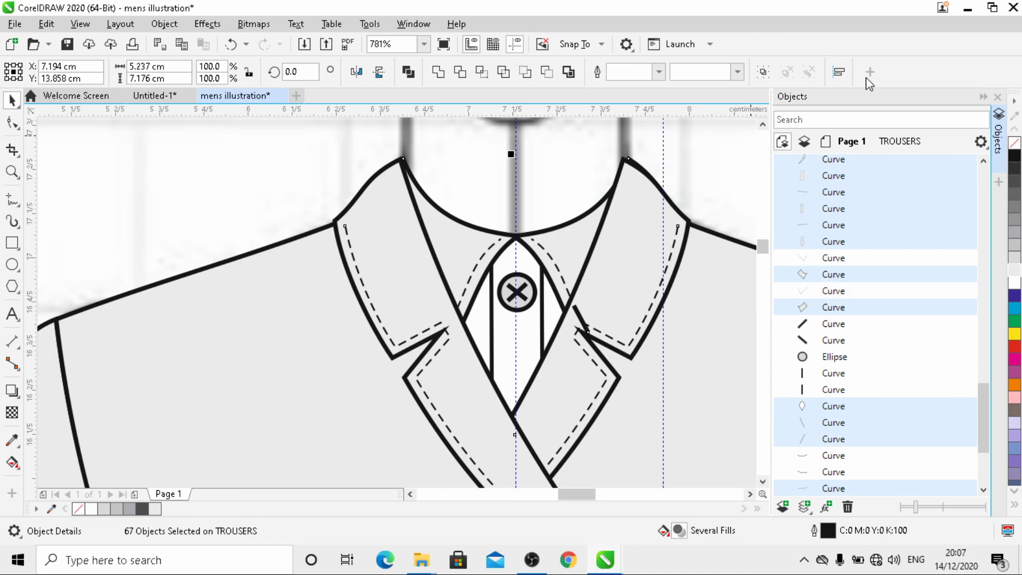
left_click(763, 72)
- Try placing a copy of the grouped jacket beside the figure, and undo the copy
scroll(379, 205, "down", 3)
scroll(393, 200, "down", 5)
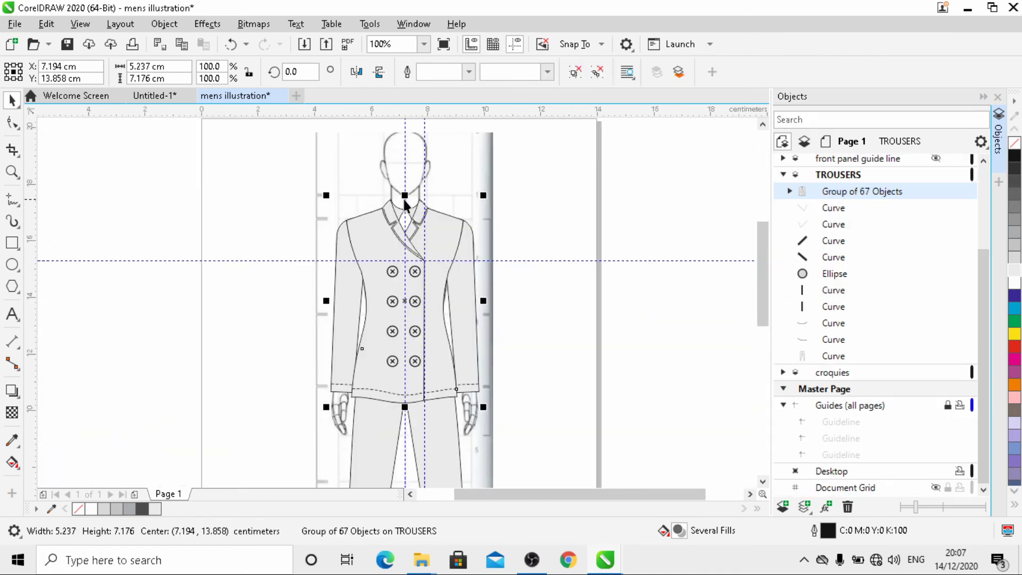
left_click_drag(416, 278, 579, 294)
scroll(554, 260, "up", 4)
scroll(557, 259, "down", 2)
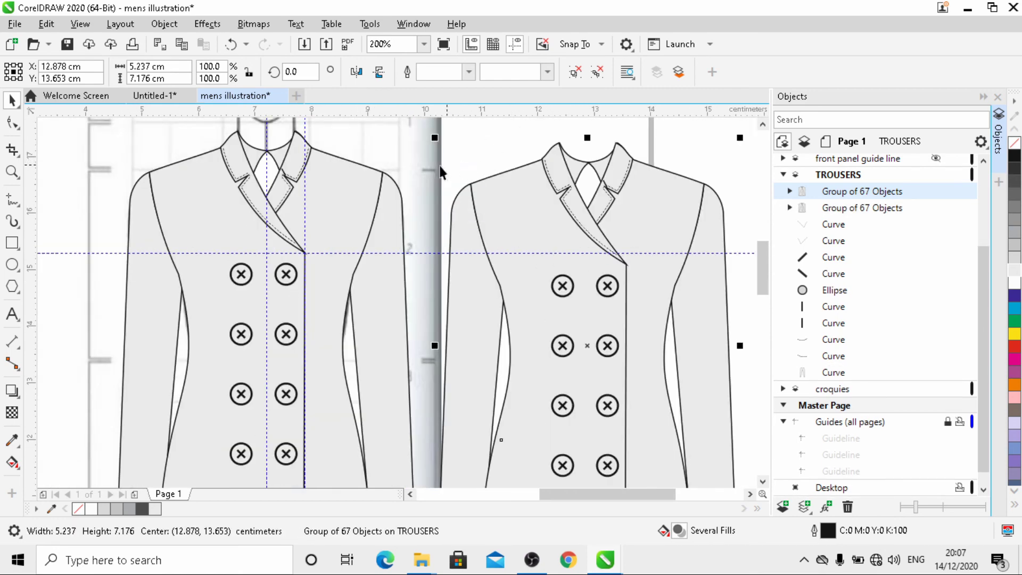
left_click(477, 152)
key("ctrl+z")
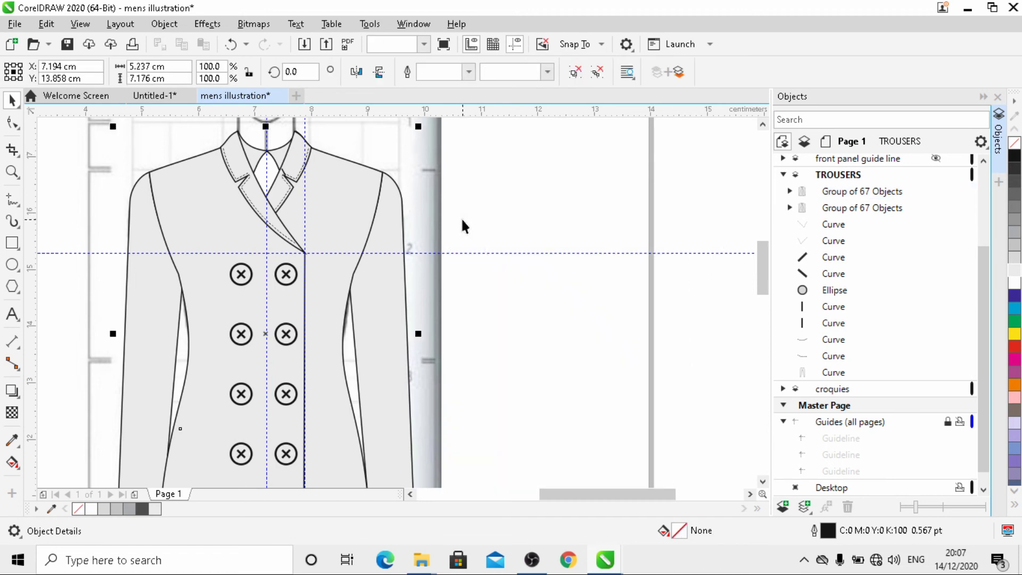
scroll(533, 258, "down", 4)
scroll(477, 237, "up", 2)
scroll(478, 237, "up", 1)
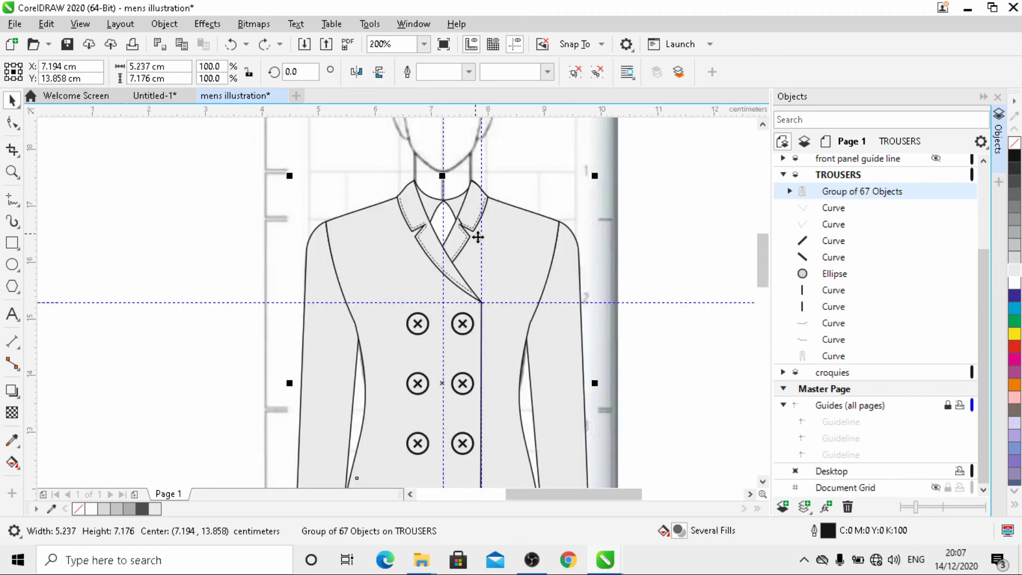
- Undo the grouping of the jacket objects and clear the selection
key("ctrl+u")
left_click(359, 169)
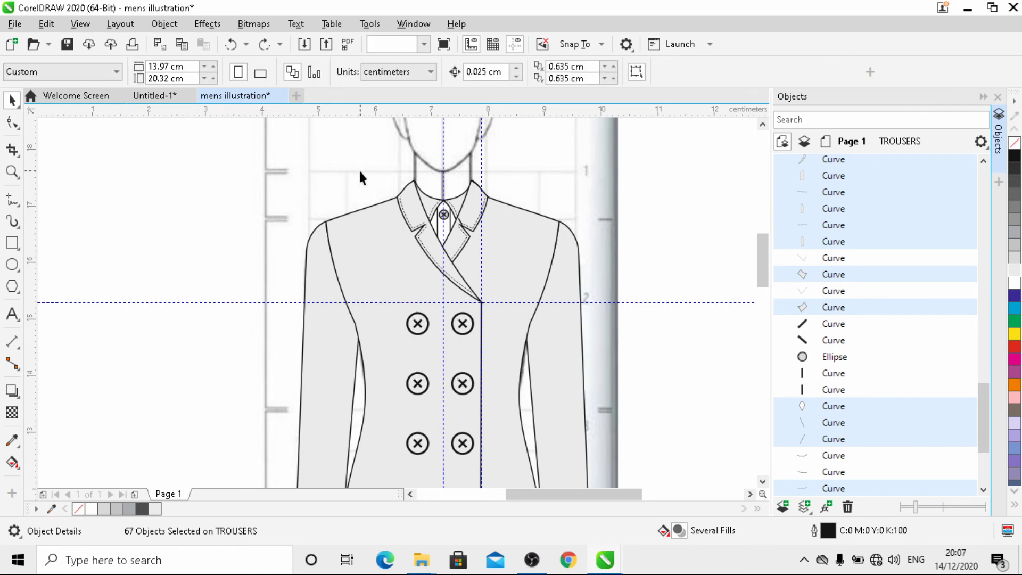
scroll(531, 173, "down", 3)
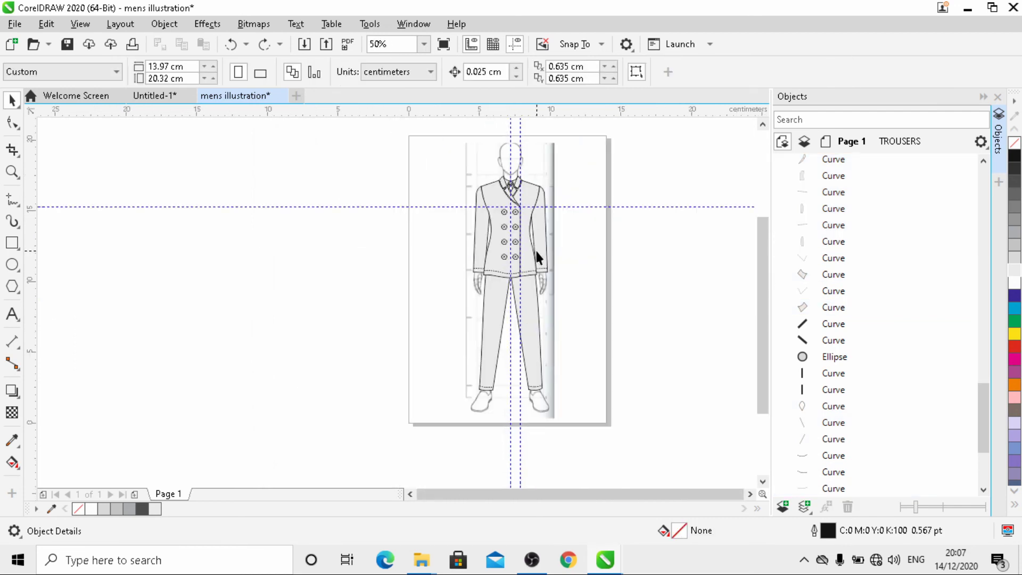
scroll(533, 244, "up", 1)
scroll(405, 186, "down", 1)
scroll(404, 204, "down", 2)
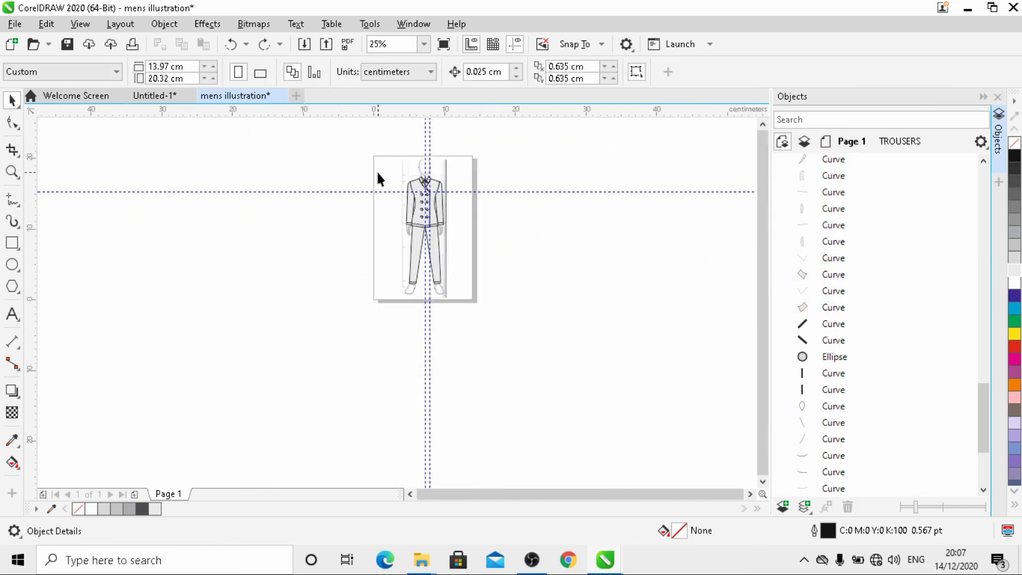
- Group all the jacket objects while leaving the trousers out, and clear the selection
left_click_drag(465, 237, 464, 230)
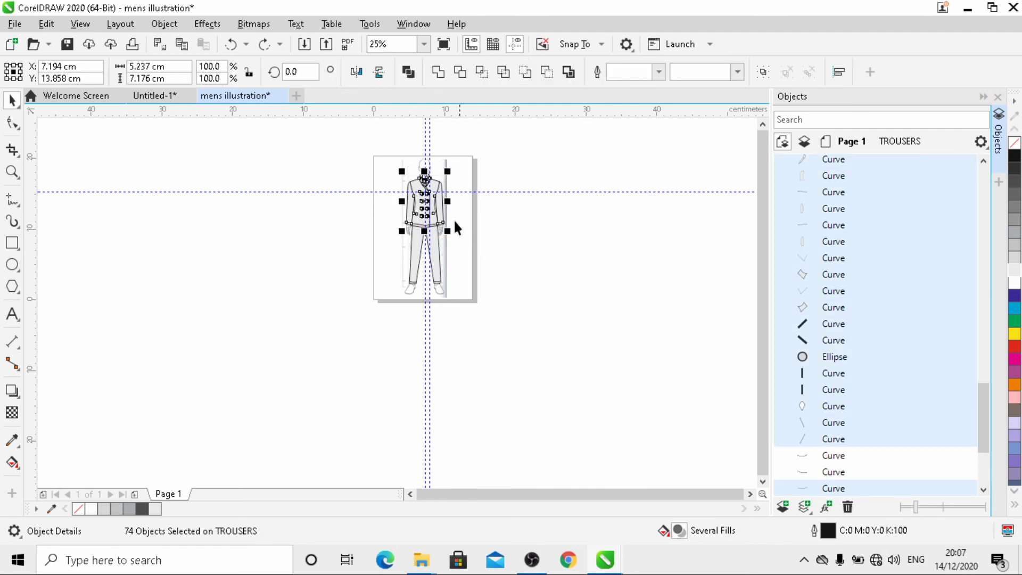
left_click(764, 73)
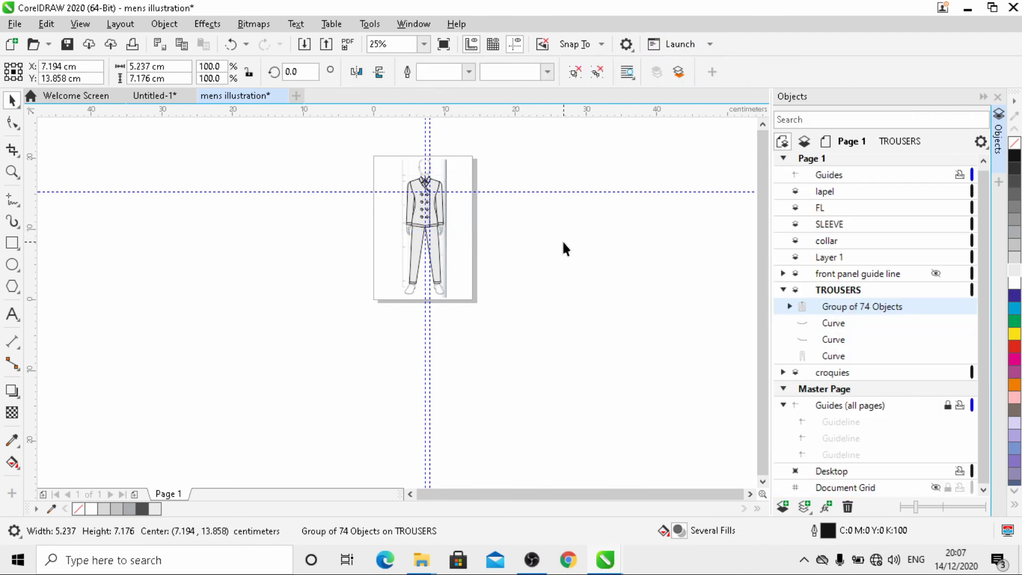
left_click(343, 259)
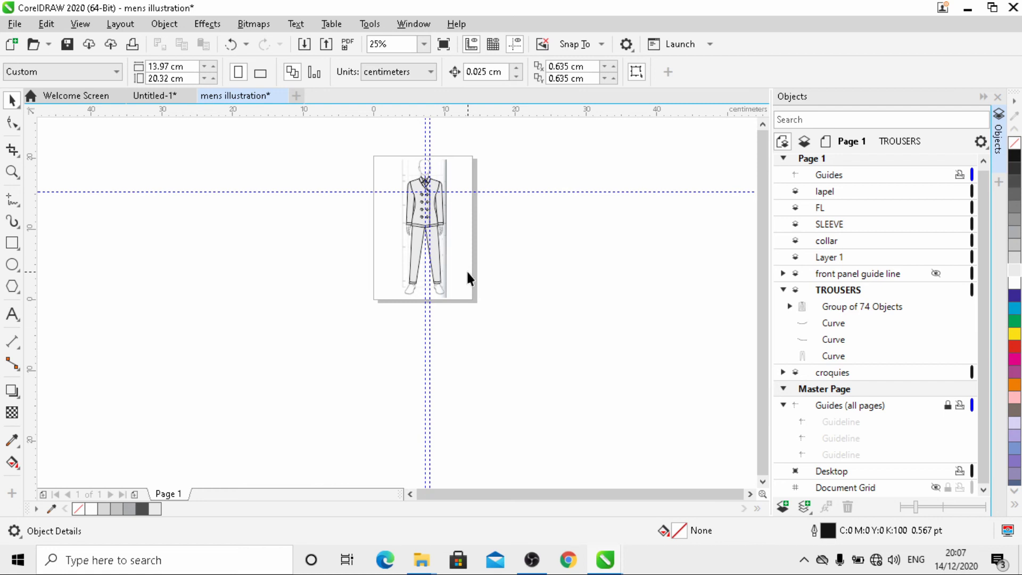
scroll(416, 177, "up", 4)
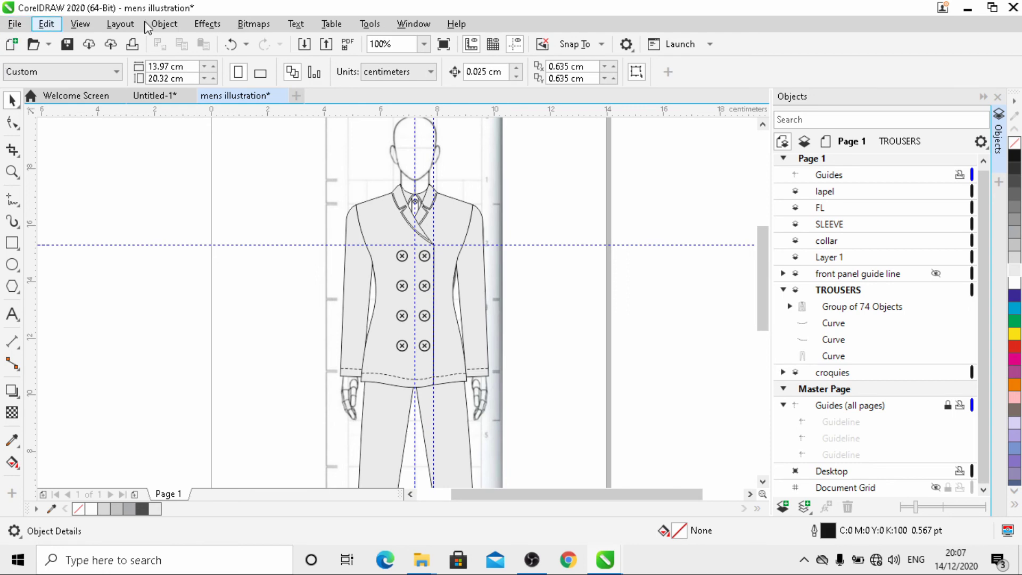
- Bring the "100% cotton denim" image from the desktop's texture folder into the drawing as a swatch beside the jacket
left_click(968, 8)
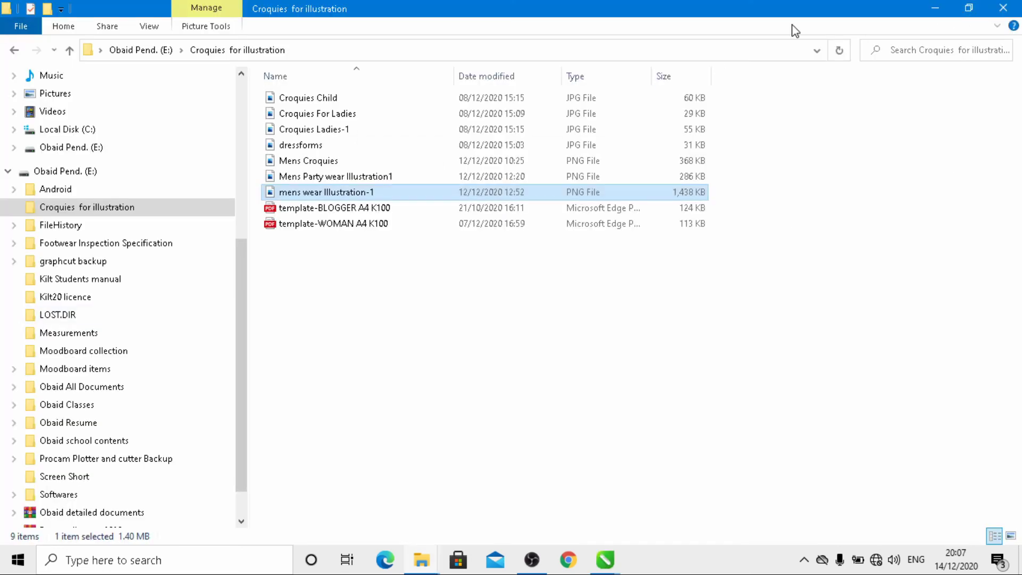
left_click(934, 8)
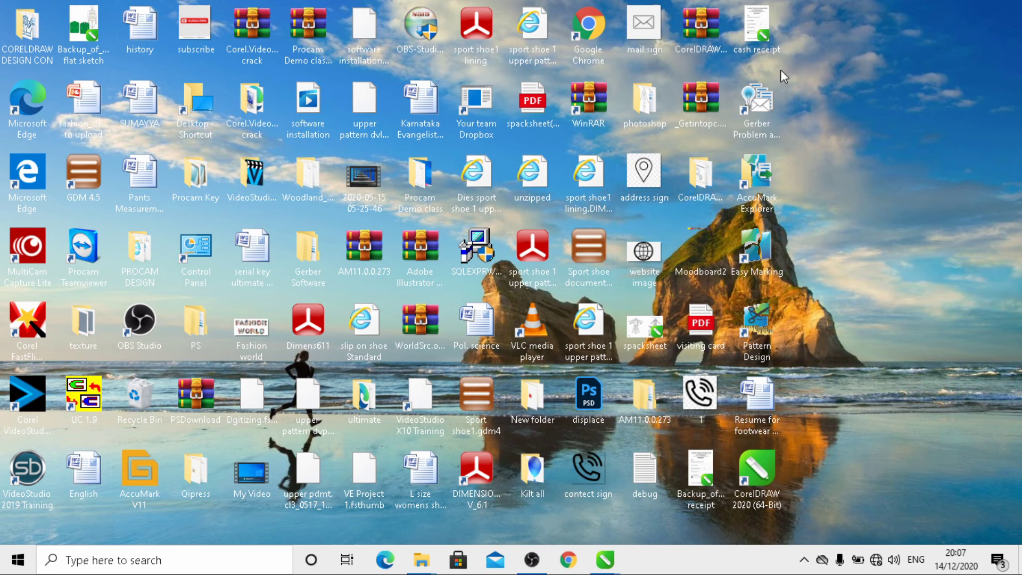
double_click(80, 335)
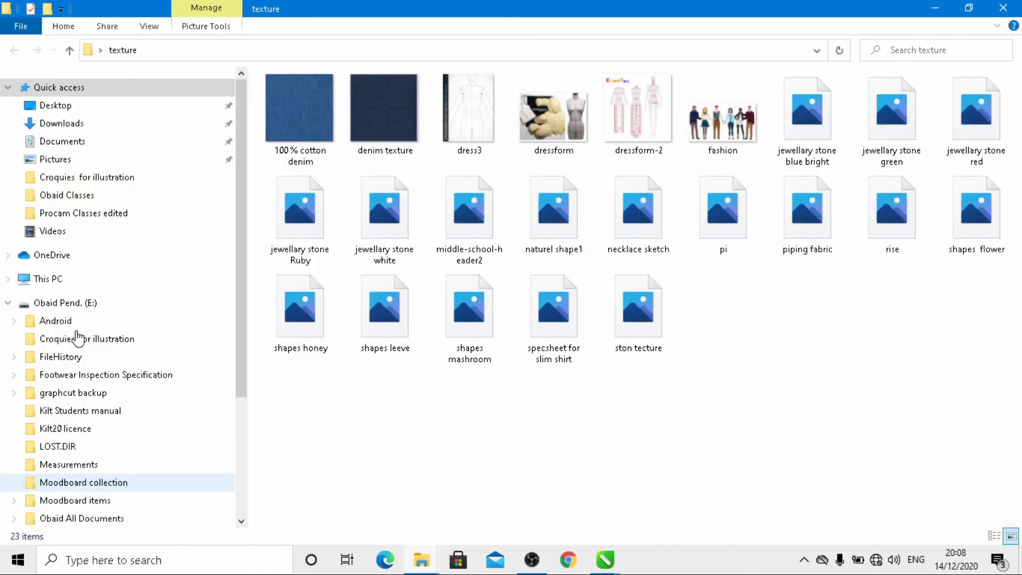
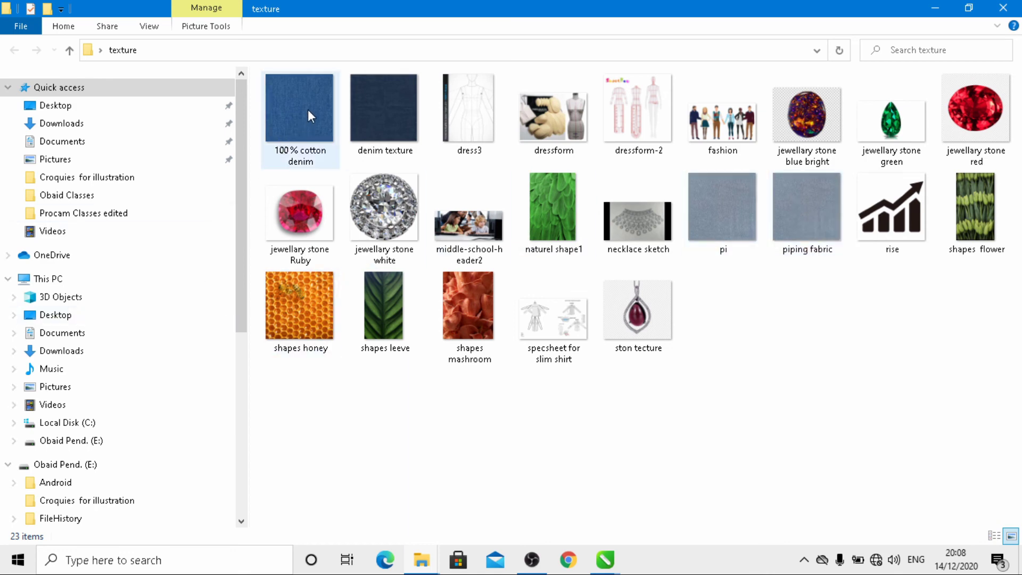
left_click_drag(308, 110, 308, 256)
scroll(580, 304, "up", 2)
scroll(579, 309, "down", 2)
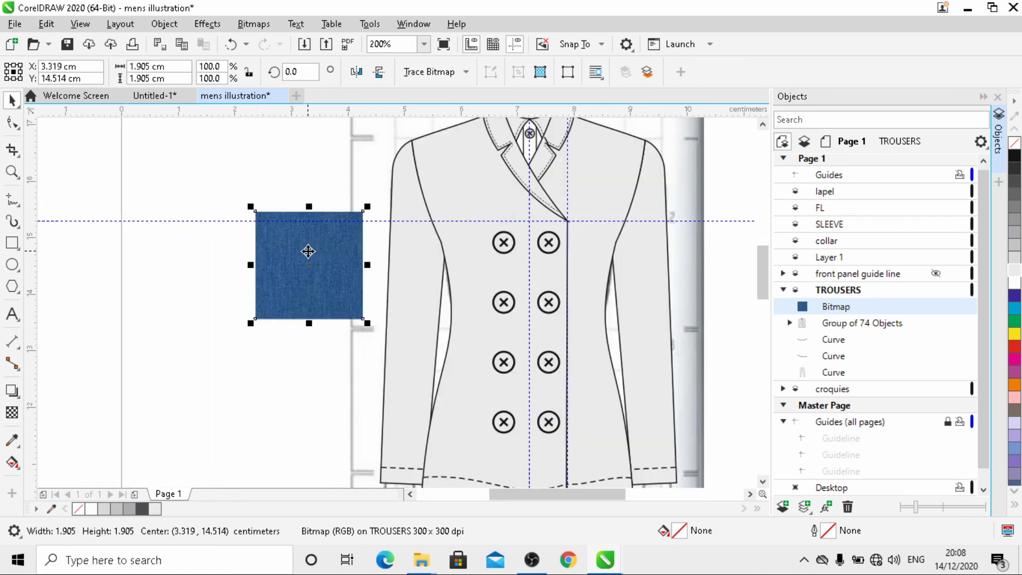
scroll(308, 251, "up", 1)
scroll(308, 251, "down", 1)
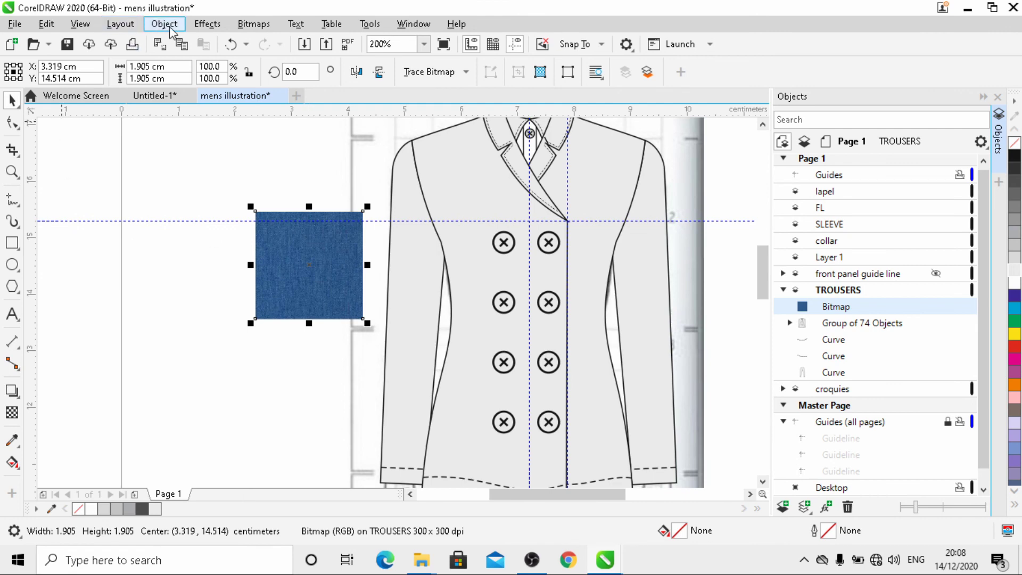
- Apply a vector pattern fill to the grouped jacket through its object properties
scroll(499, 241, "down", 2)
left_click(496, 217)
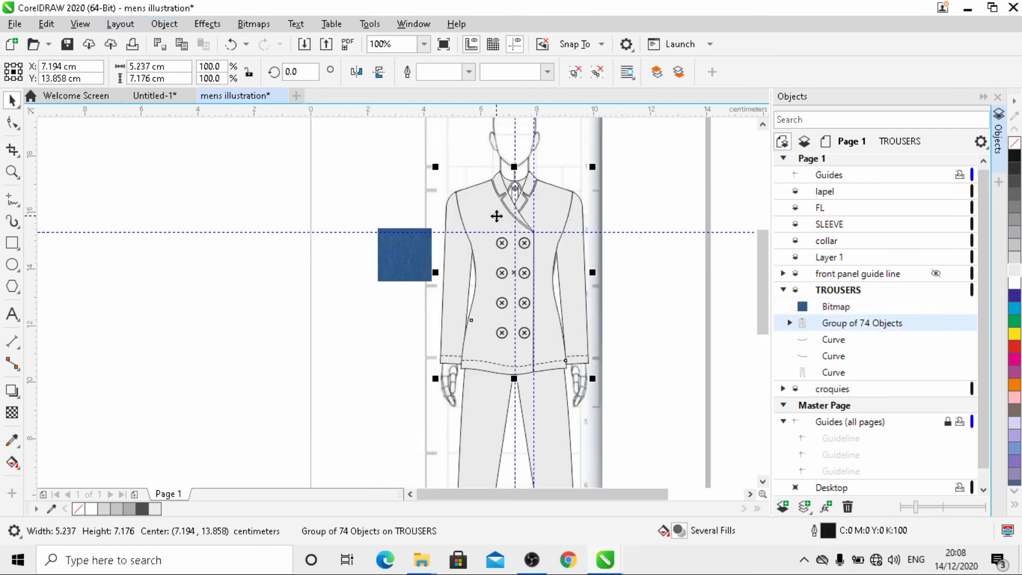
left_click(164, 23)
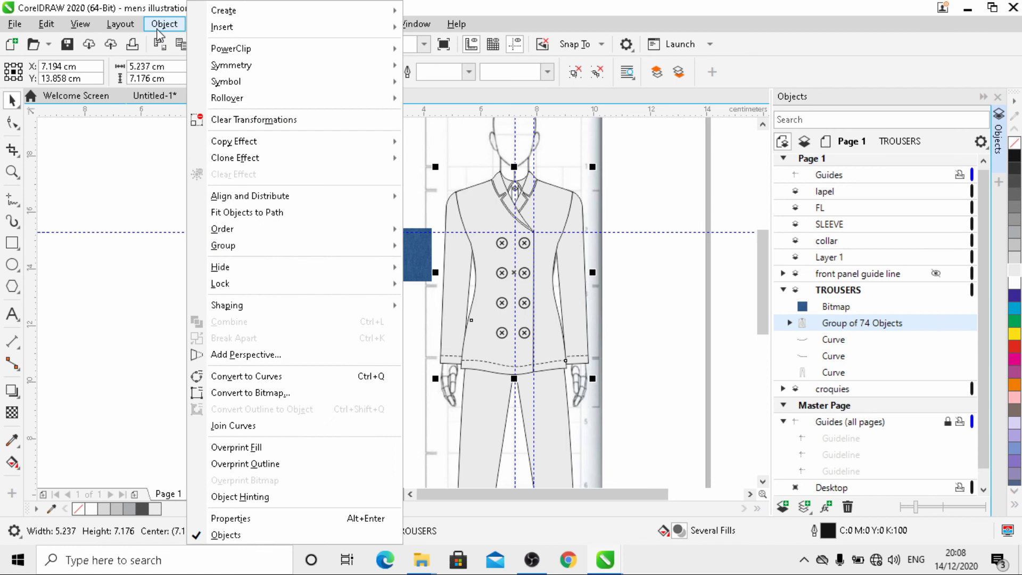
left_click(234, 519)
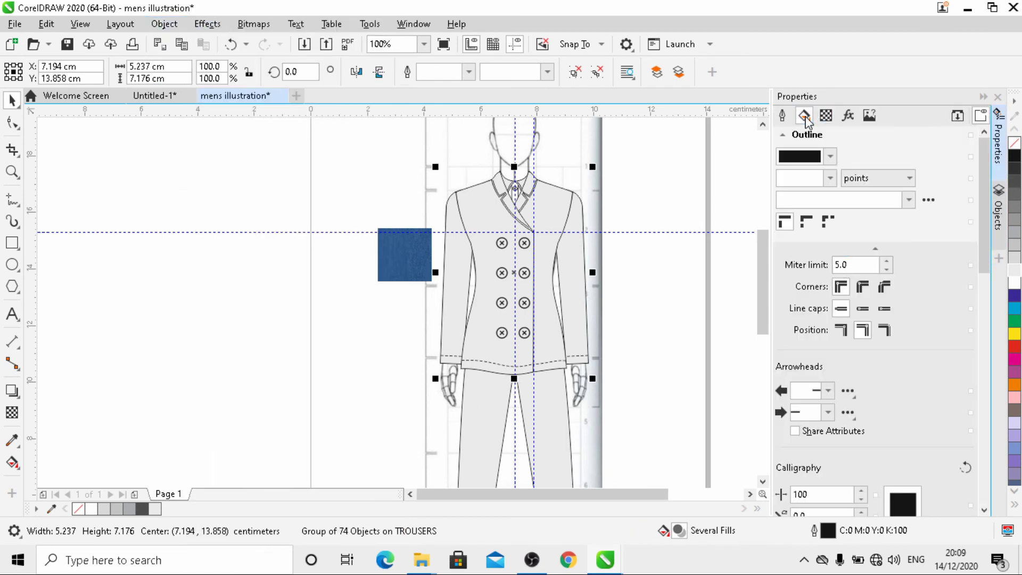
left_click(805, 117)
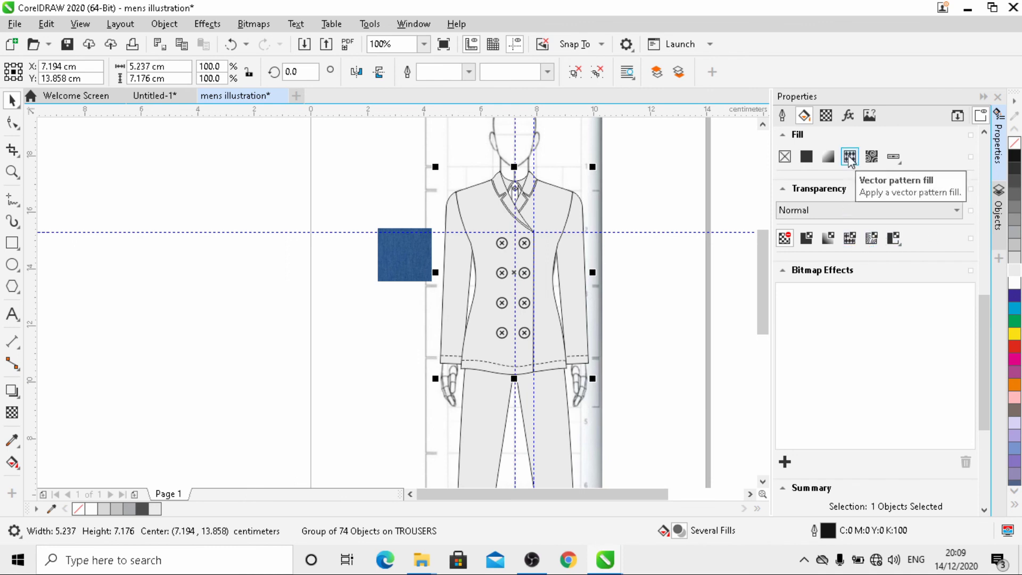
left_click(849, 157)
- Replace the jacket's pattern source with a new one framed around the denim swatch in the workspace, and accept it
left_click(918, 230)
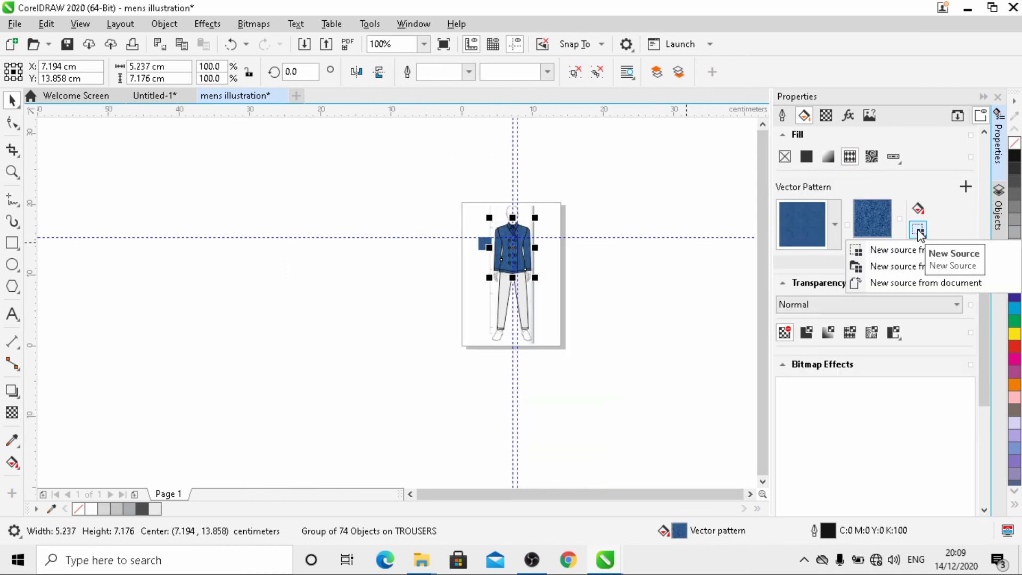
left_click(925, 289)
scroll(488, 246, "up", 8)
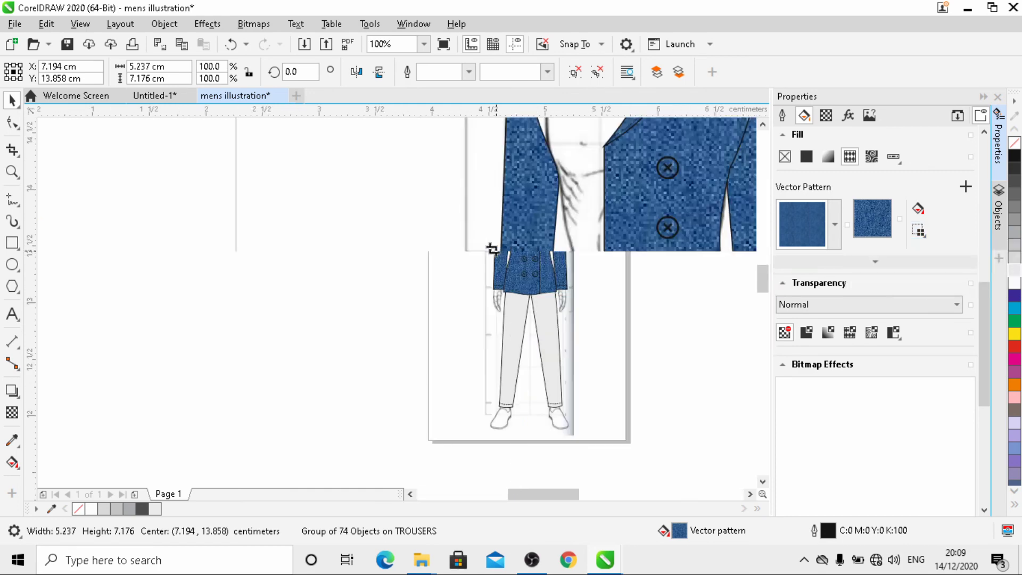
scroll(434, 265, "down", 4)
scroll(390, 263, "up", 2)
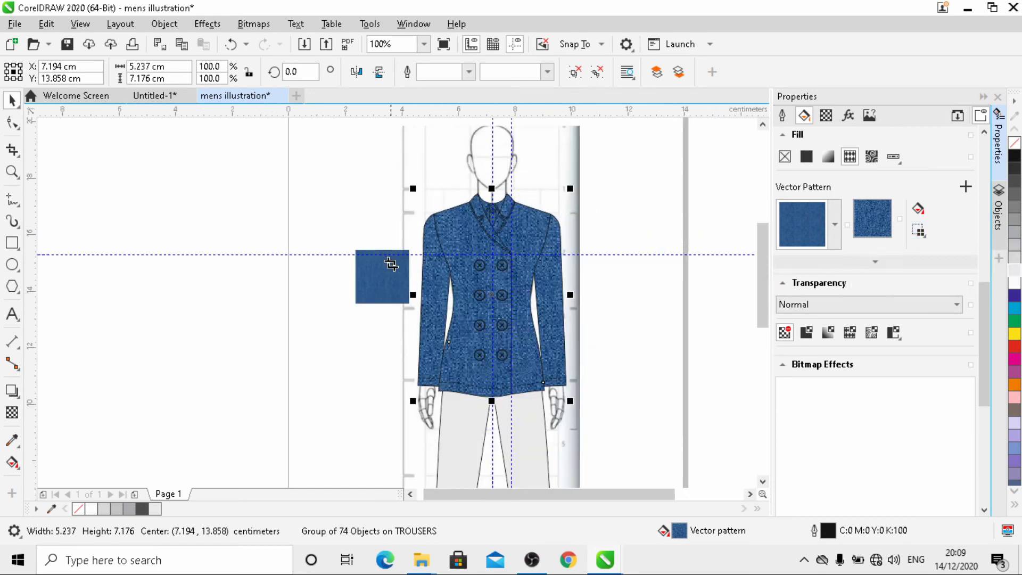
left_click_drag(356, 251, 419, 302)
left_click(75, 133)
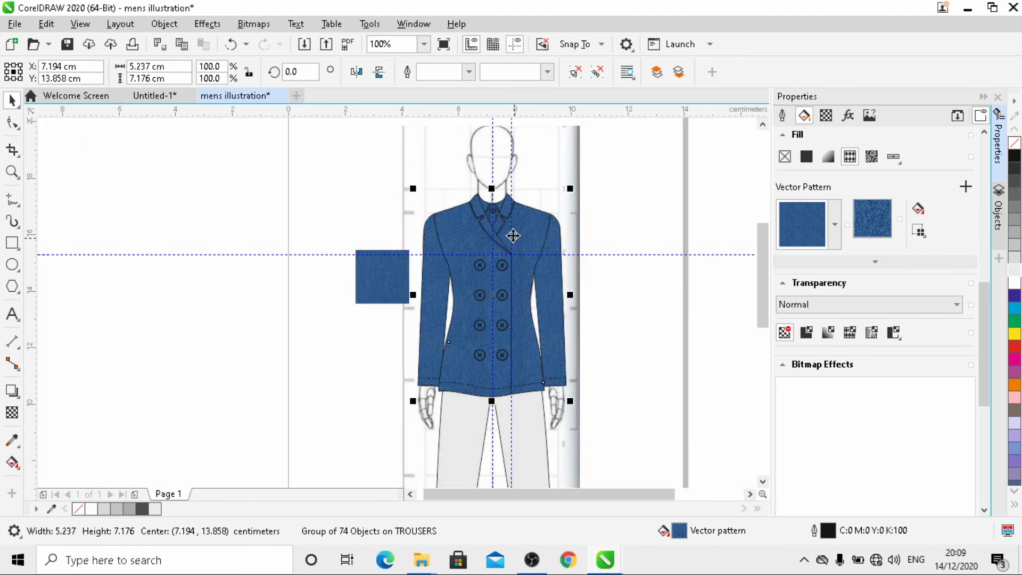
- Examine the denim fill up close on the jacket's lapels, front panels and hem
scroll(512, 228, "up", 3)
scroll(512, 227, "up", 3)
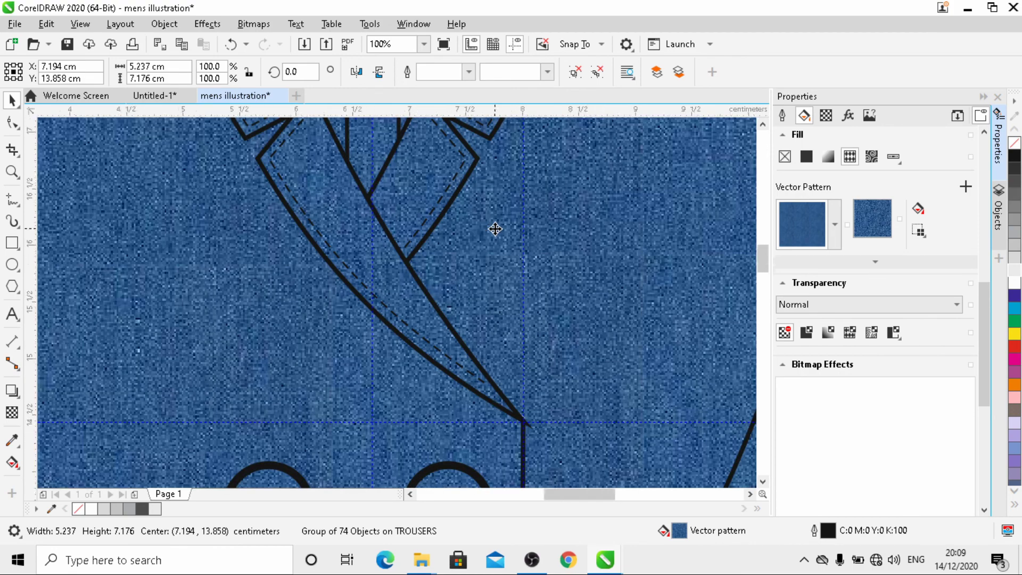
scroll(495, 229, "down", 3)
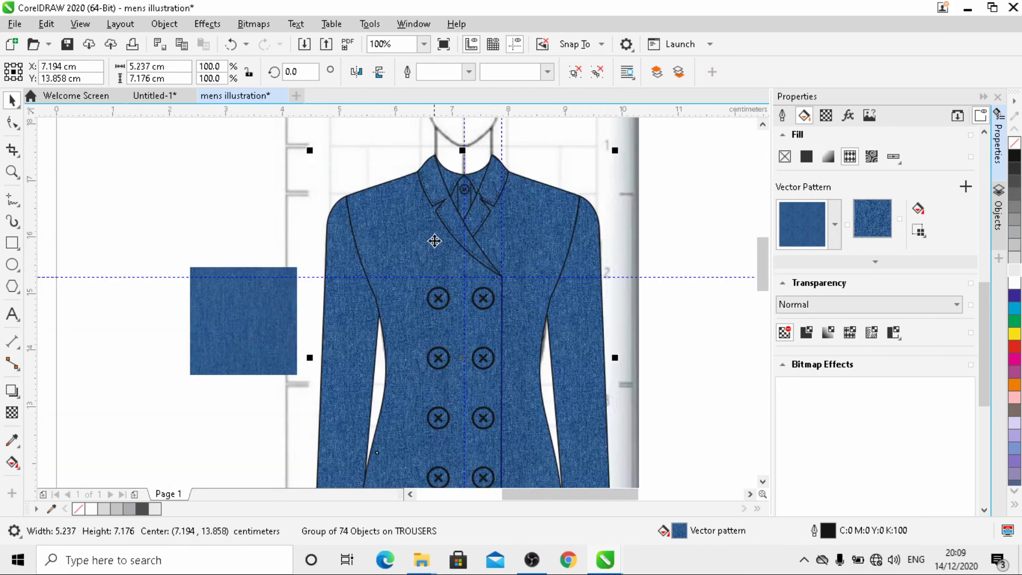
scroll(434, 231, "down", 2)
scroll(456, 278, "up", 2)
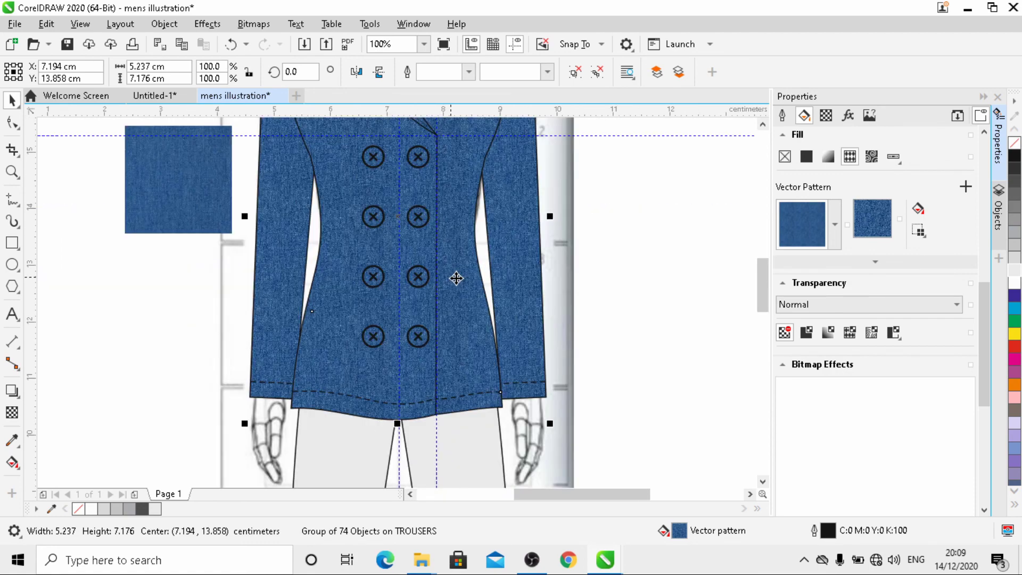
scroll(456, 278, "down", 2)
scroll(456, 278, "down", 2)
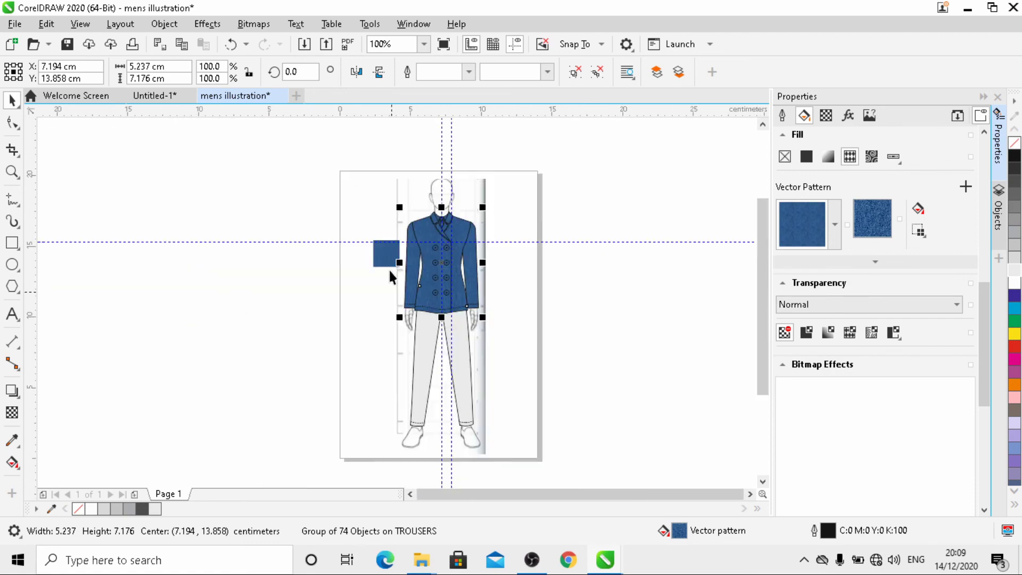
- Fill the trousers with a vector pattern whose new workspace source is framed around the denim swatch
left_click(460, 360)
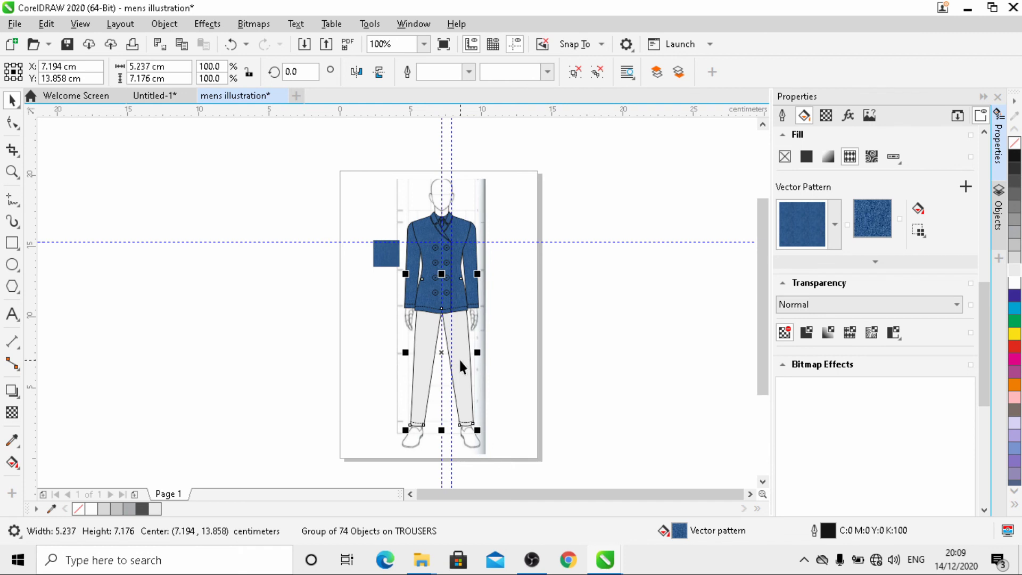
scroll(458, 365, "up", 2)
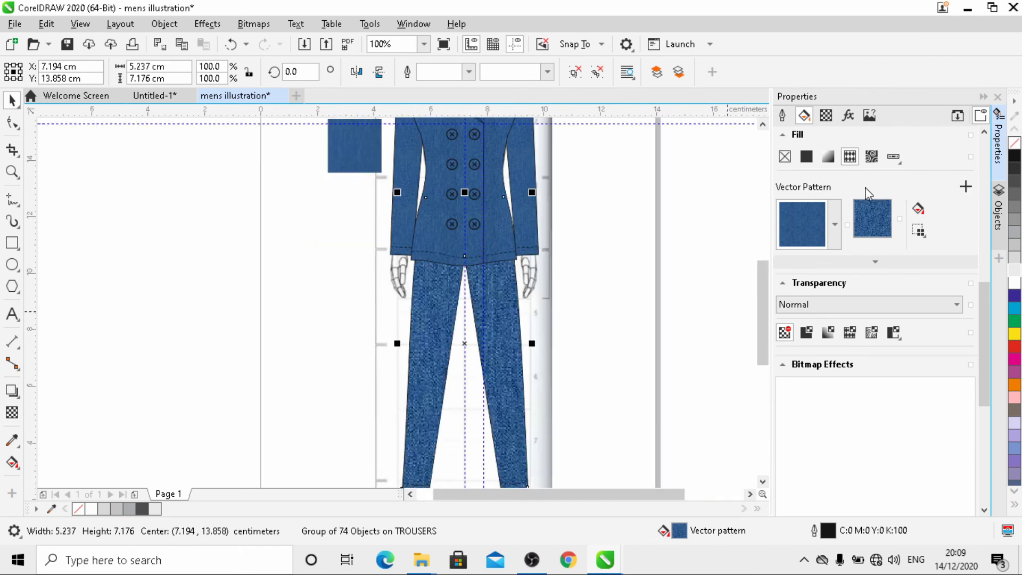
left_click(918, 230)
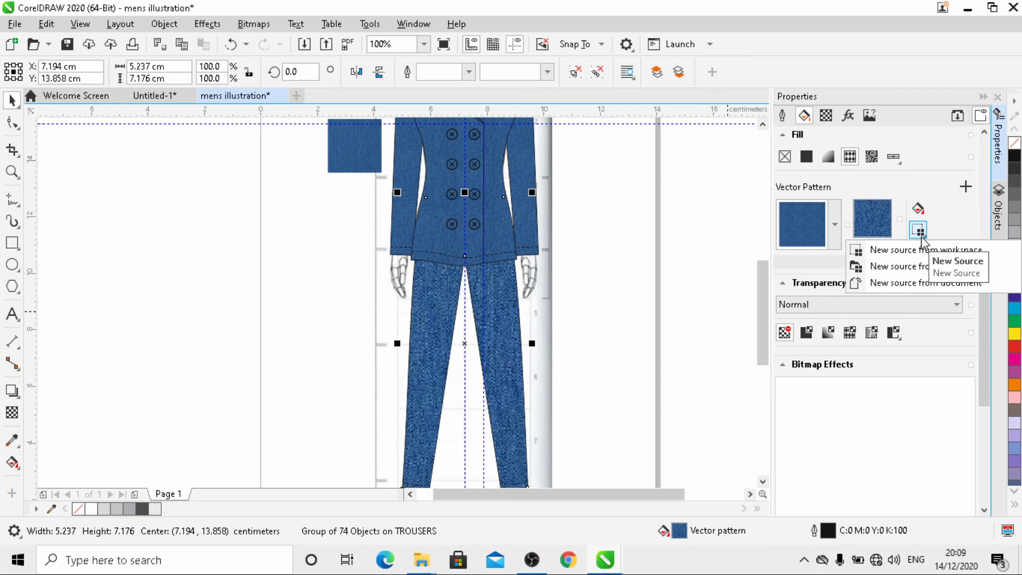
left_click(925, 249)
scroll(296, 228, "down", 2)
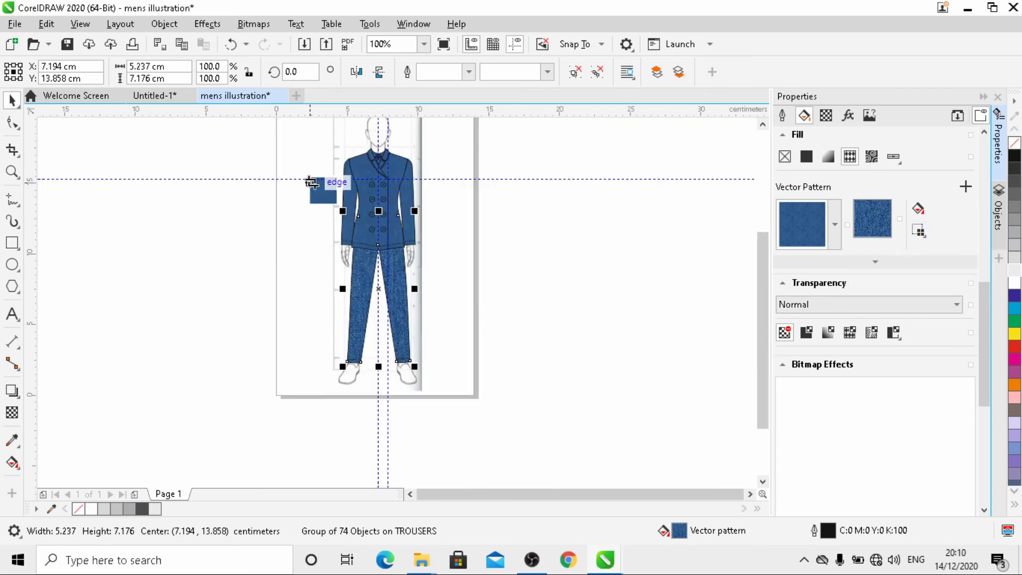
left_click_drag(309, 178, 337, 203)
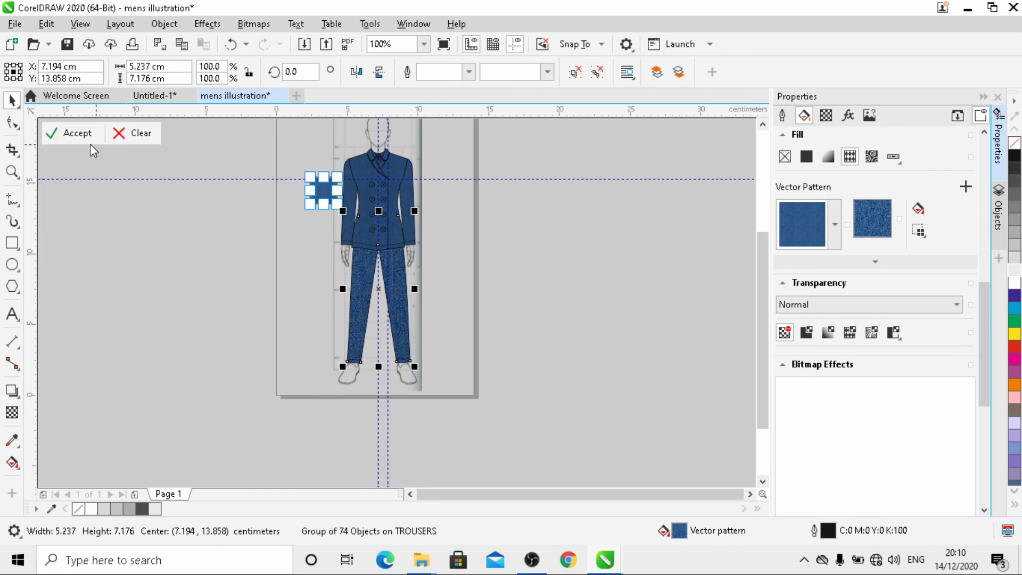
left_click(85, 134)
scroll(362, 282, "up", 3)
scroll(382, 334, "down", 3)
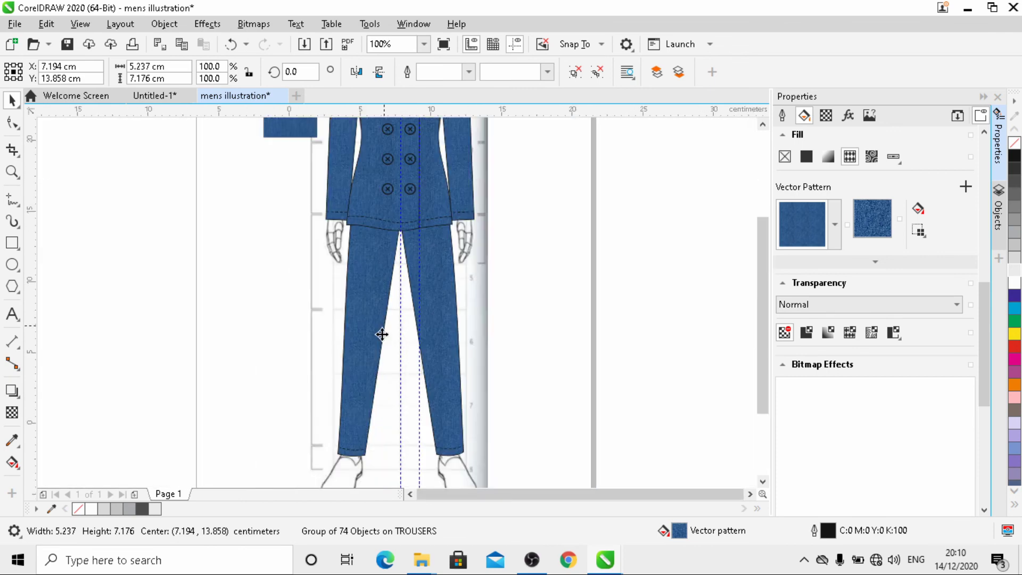
- Move the denim swatch off the page, to about X -2.26 cm, Y 11 cm
scroll(382, 335, "down", 2)
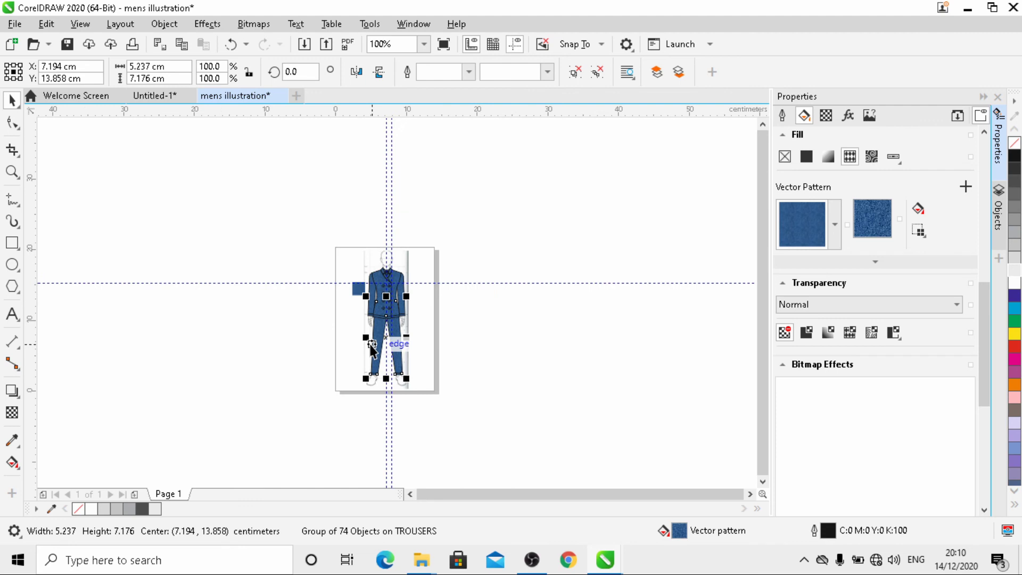
scroll(370, 346, "up", 3)
left_click(297, 169)
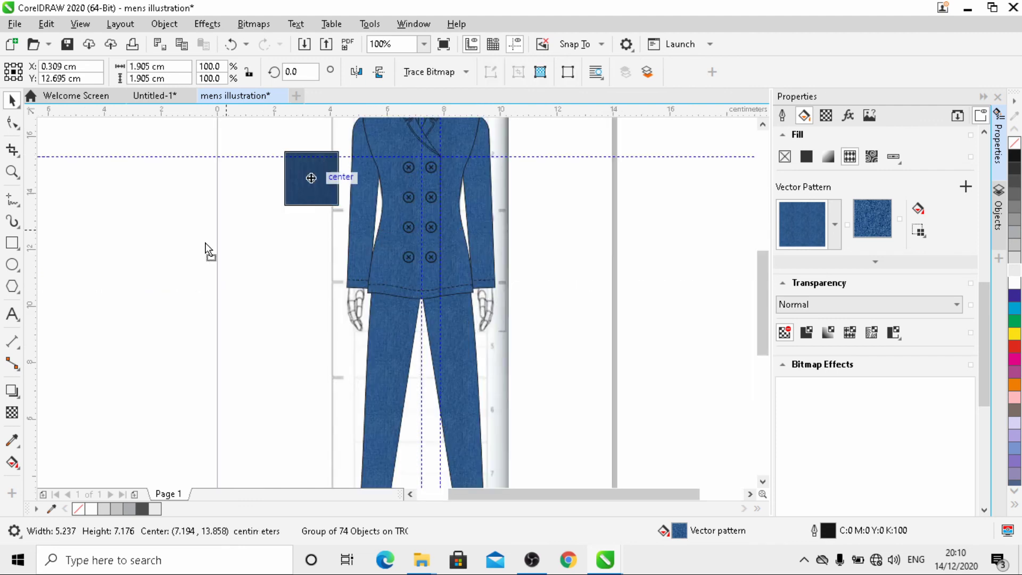
- Group the jacket group with the trousers and the remaining garment lines into one suit object
scroll(368, 328, "down", 4)
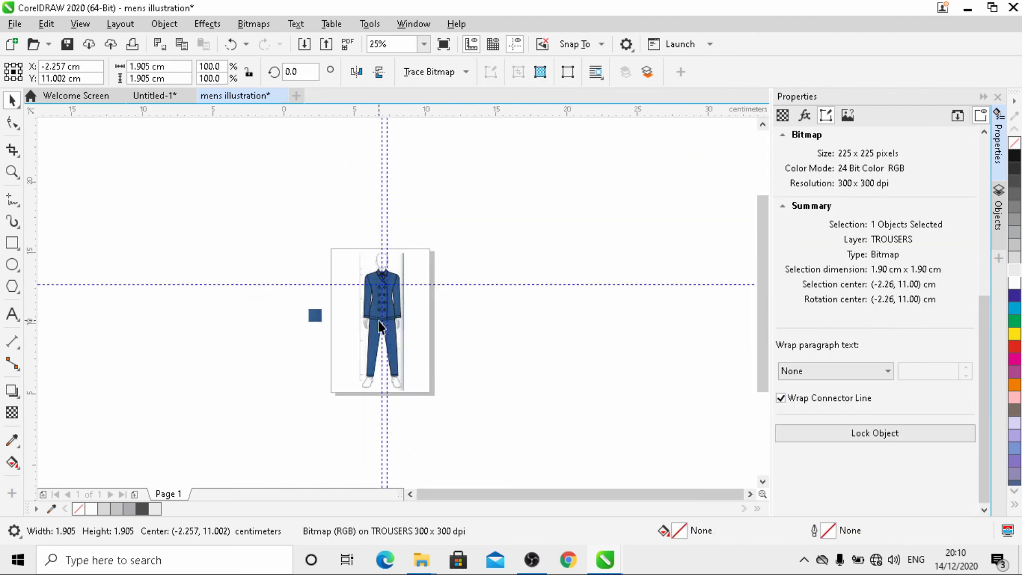
scroll(378, 320, "up", 2)
left_click(345, 302)
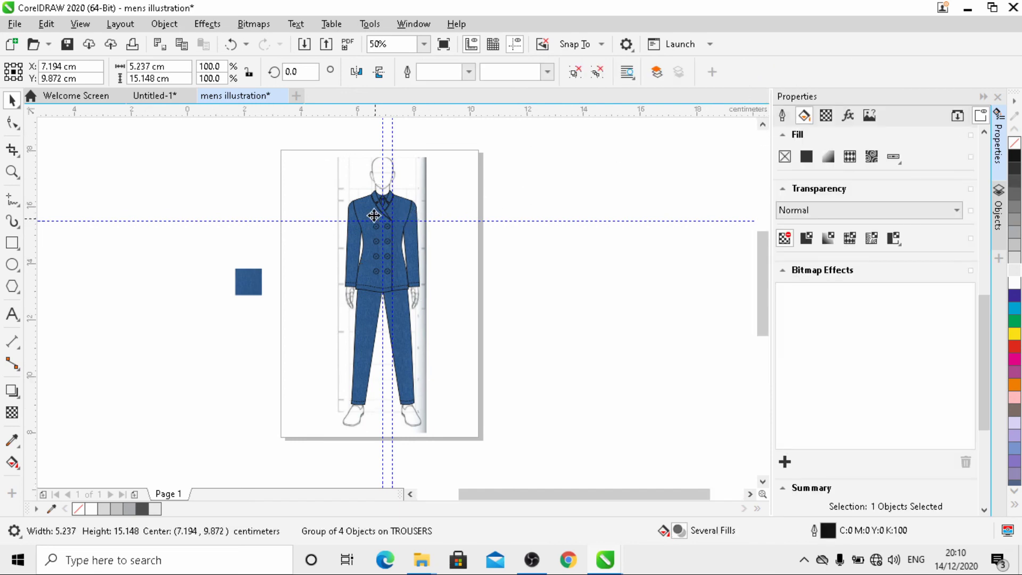
- Add a drop shadow to the suit group, running straight down from the neckline to the trouser hems at a 270 degree direction
scroll(374, 215, "up", 2)
scroll(374, 215, "down", 1)
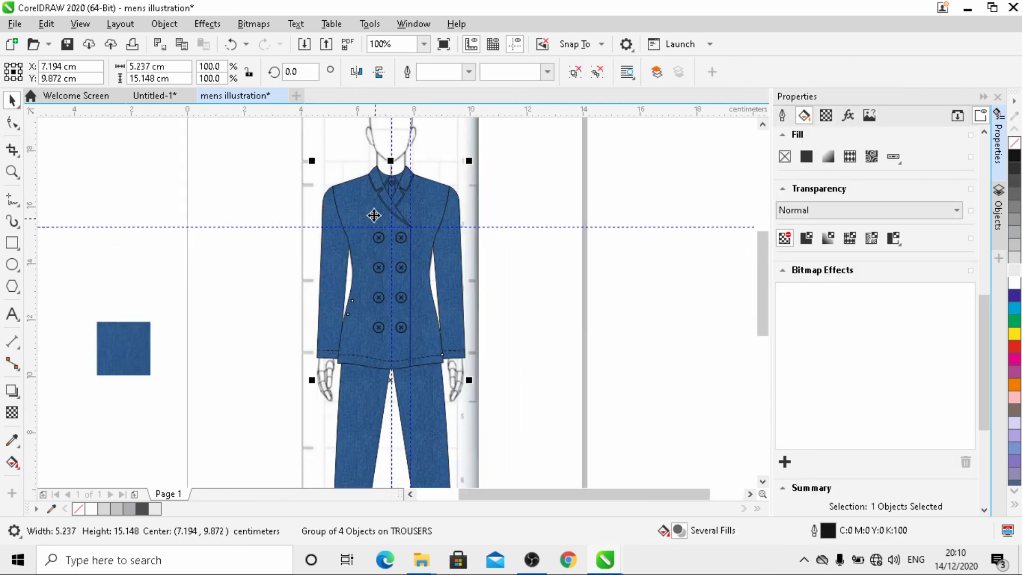
left_click(21, 398)
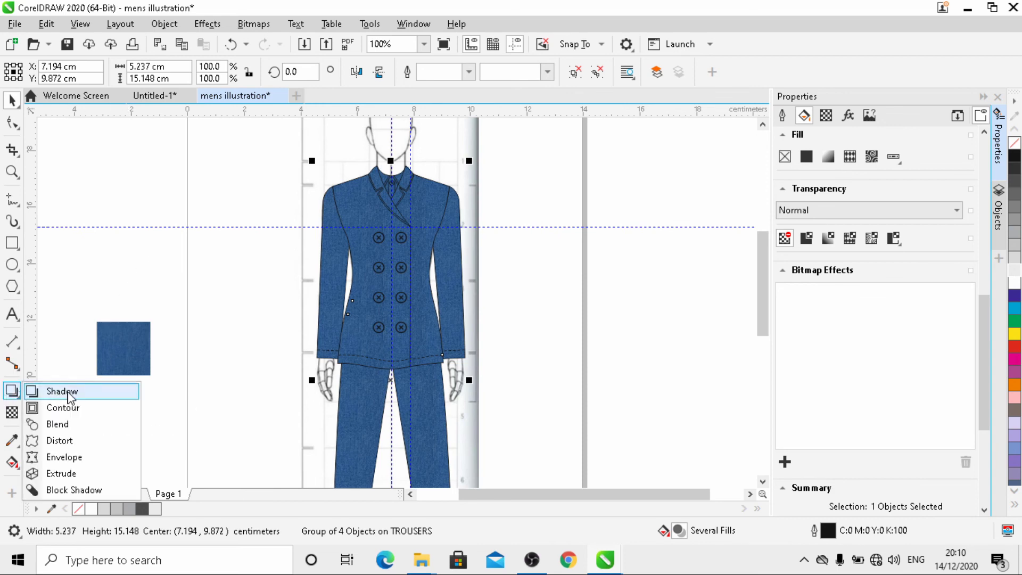
left_click(63, 392)
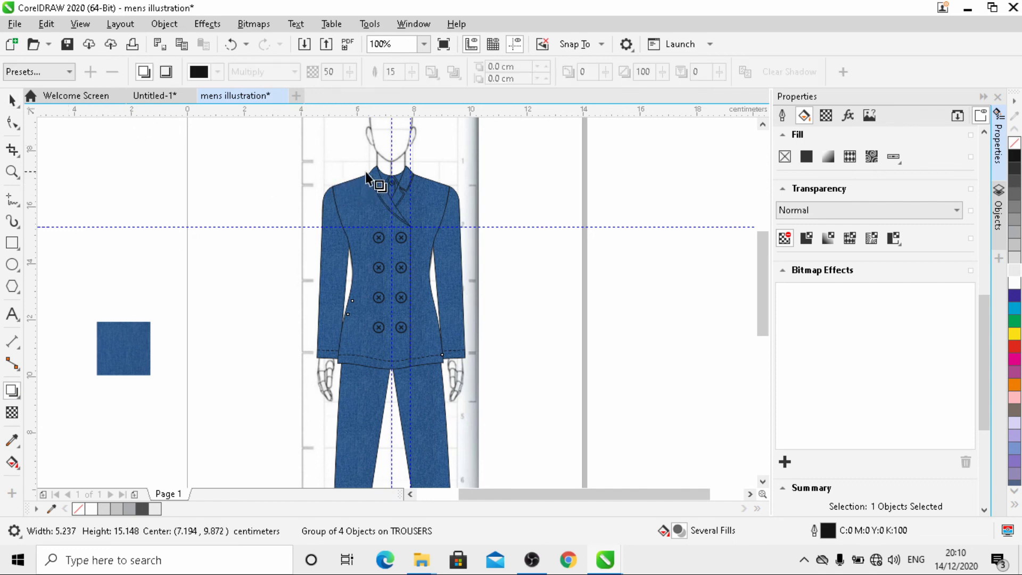
left_click_drag(391, 166, 388, 497)
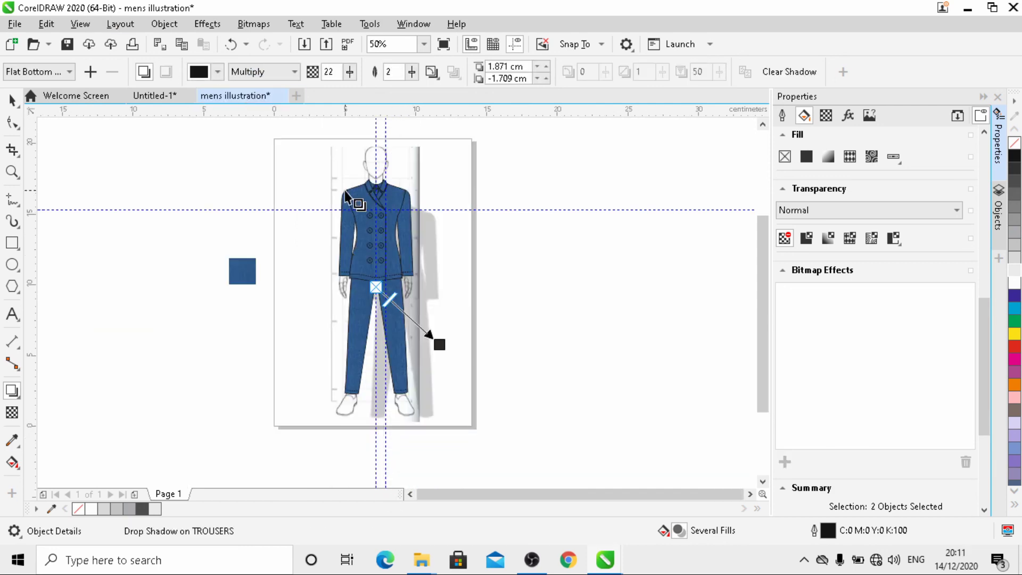
left_click_drag(344, 190, 375, 397)
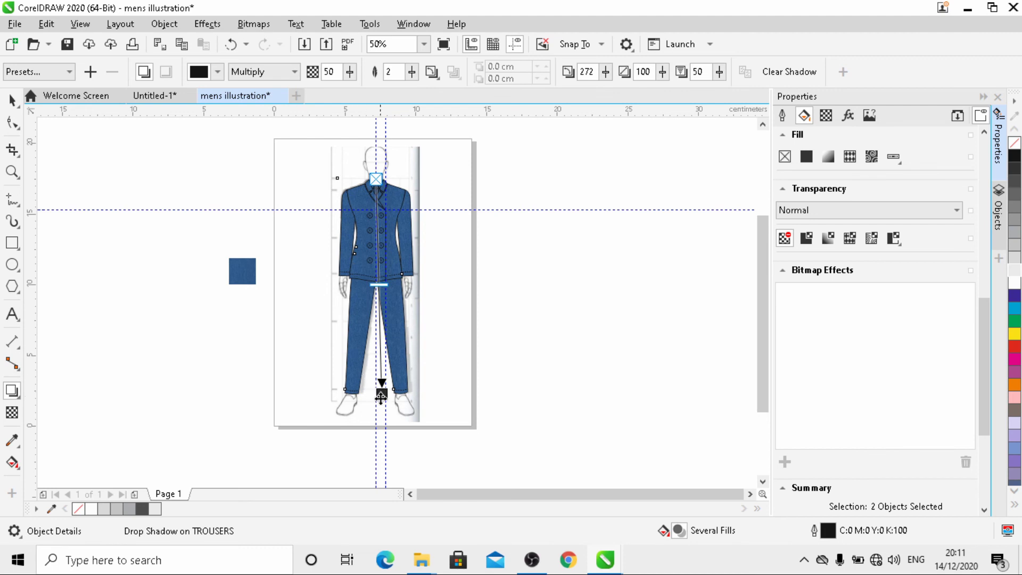
left_click_drag(381, 396, 375, 394)
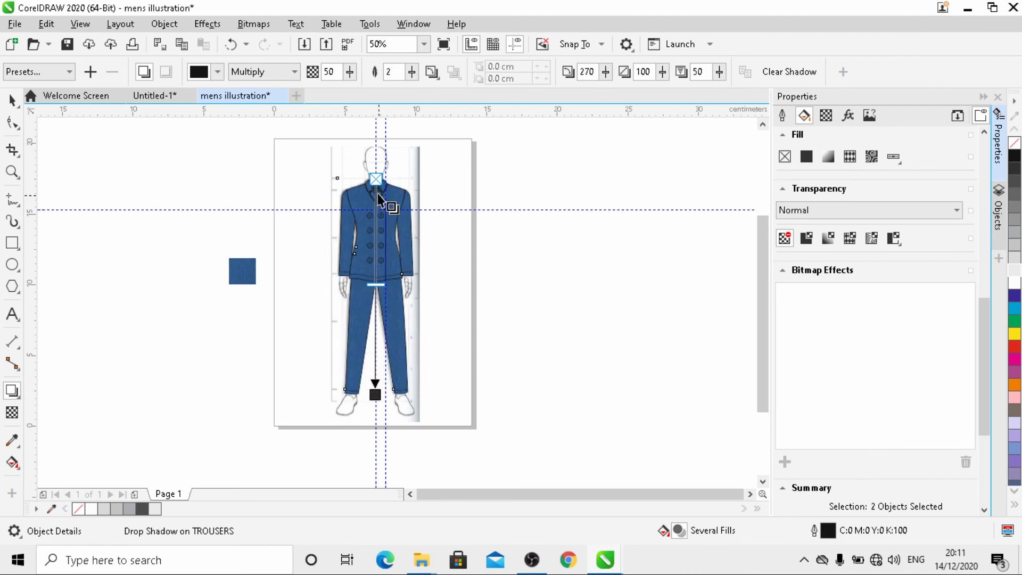
- Darken the suit's drop shadow by raising its opacity to 81 and finally to 97
scroll(379, 197, "up", 3)
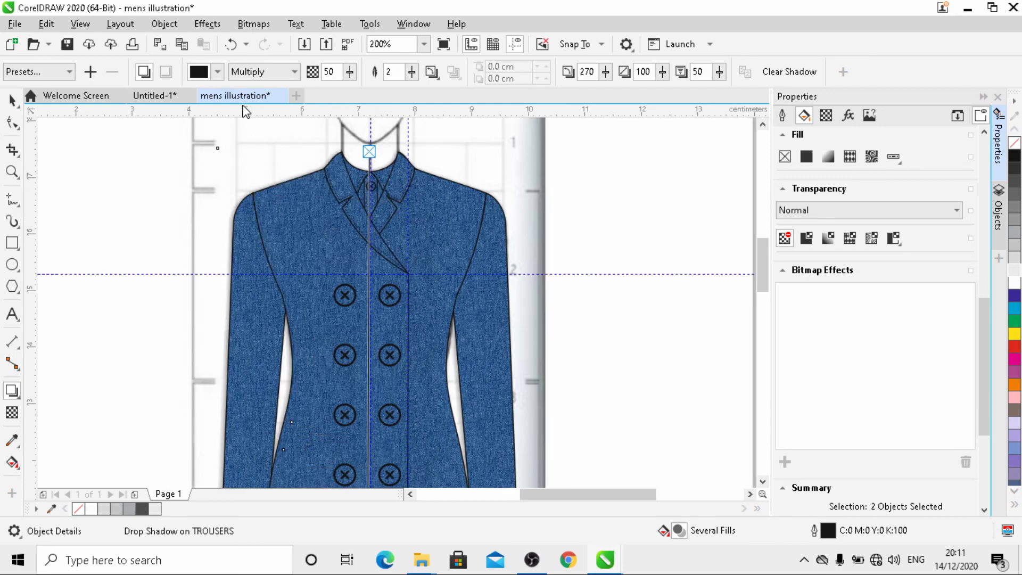
left_click(349, 74)
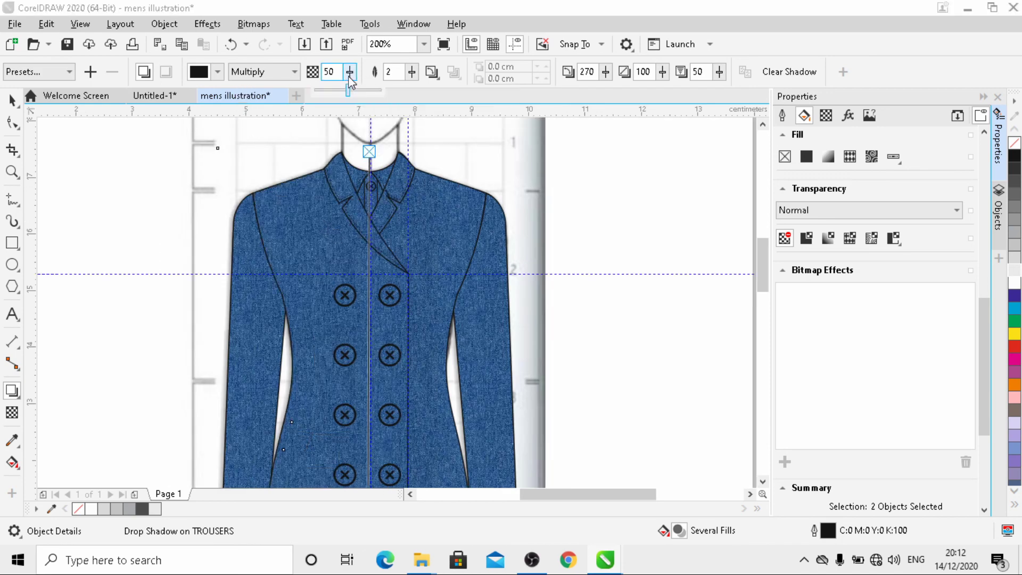
left_click_drag(348, 91, 374, 98)
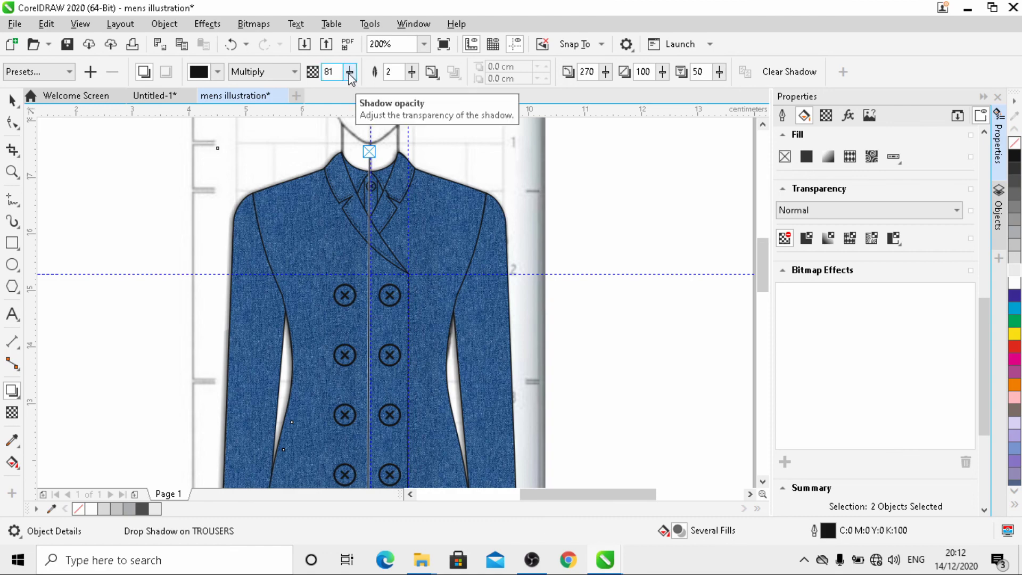
scroll(354, 157, "up", 2)
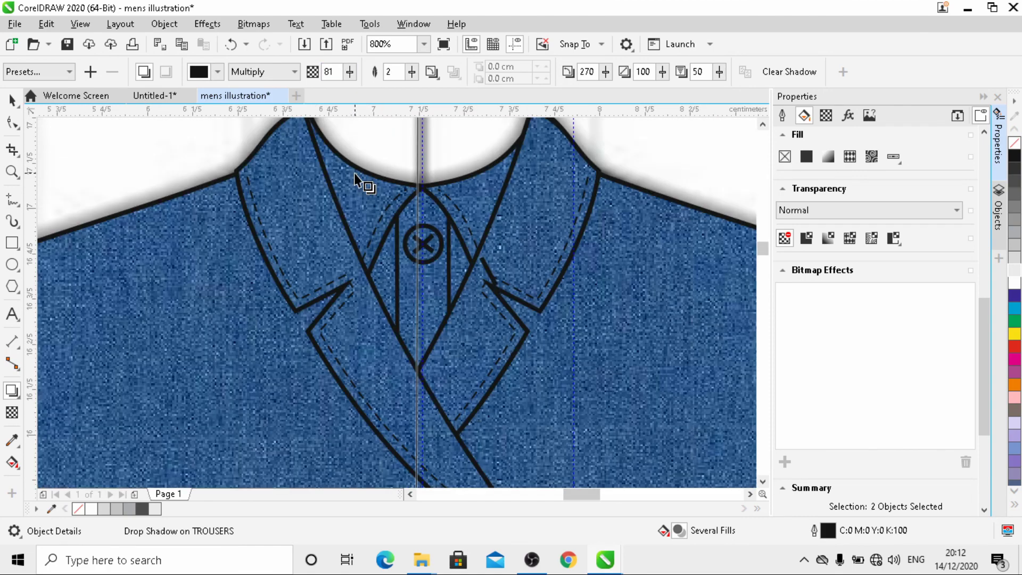
scroll(355, 175, "down", 1)
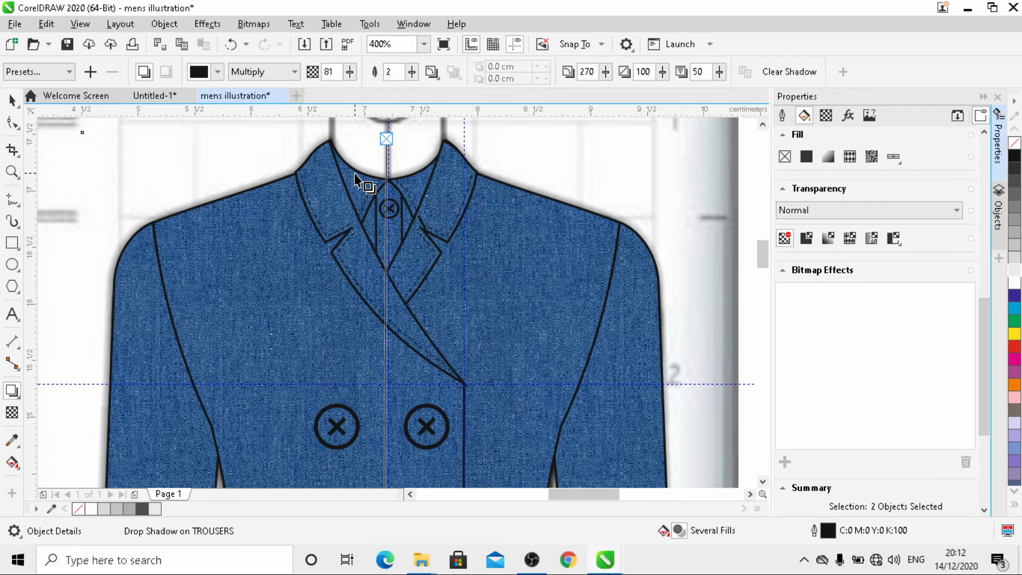
left_click(350, 72)
left_click_drag(350, 91, 358, 92)
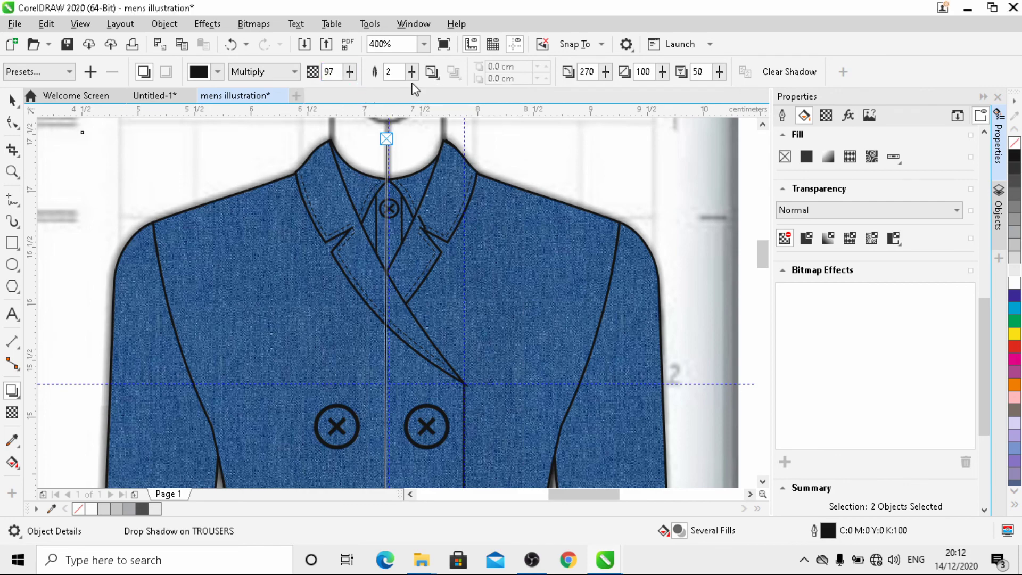
scroll(415, 268, "down", 1)
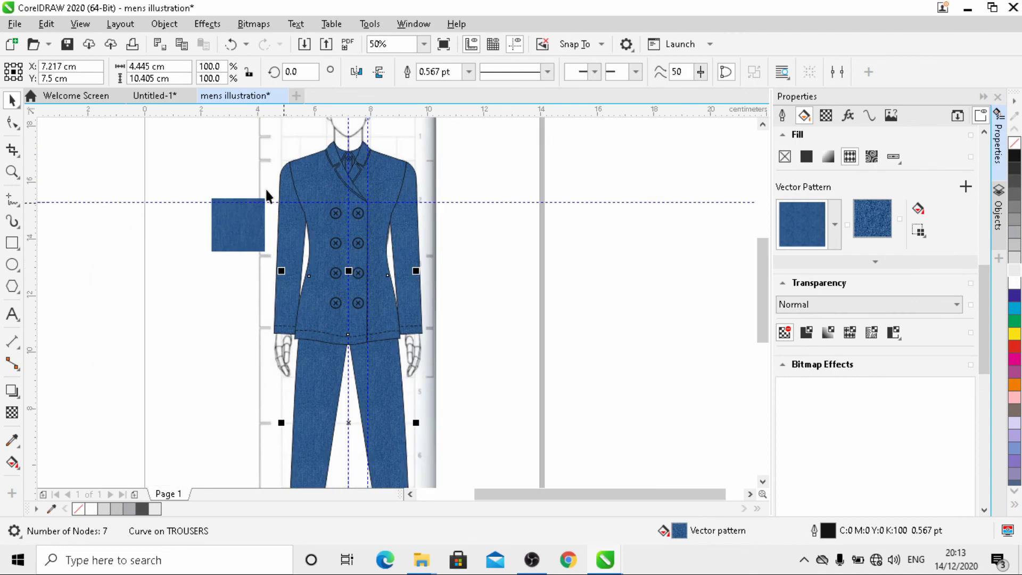
- Ungroup the jacket's group of 74 objects into separate pieces
left_click(250, 172)
scroll(320, 171, "up", 1)
scroll(323, 179, "down", 1)
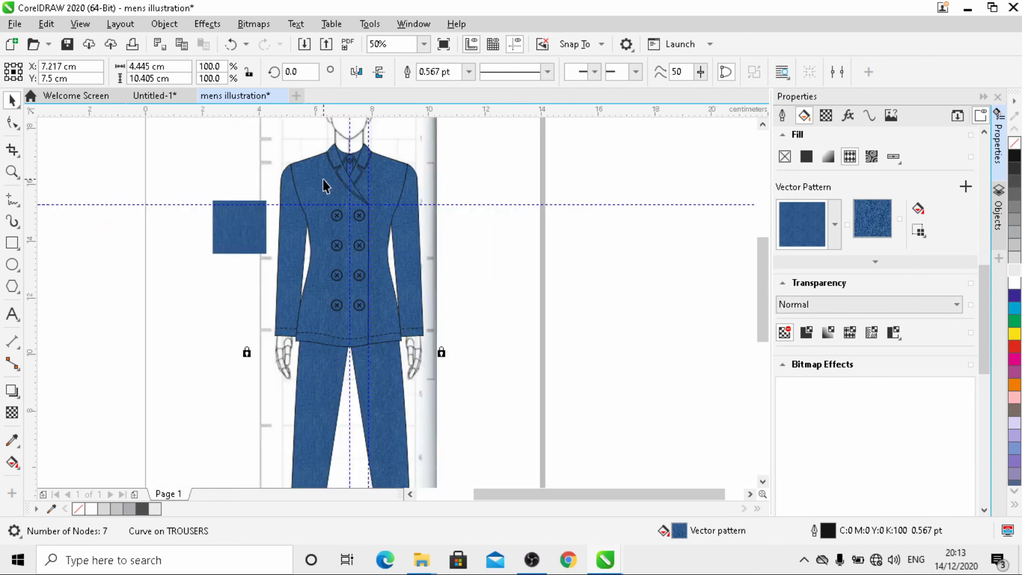
scroll(322, 179, "up", 1)
scroll(357, 163, "up", 1)
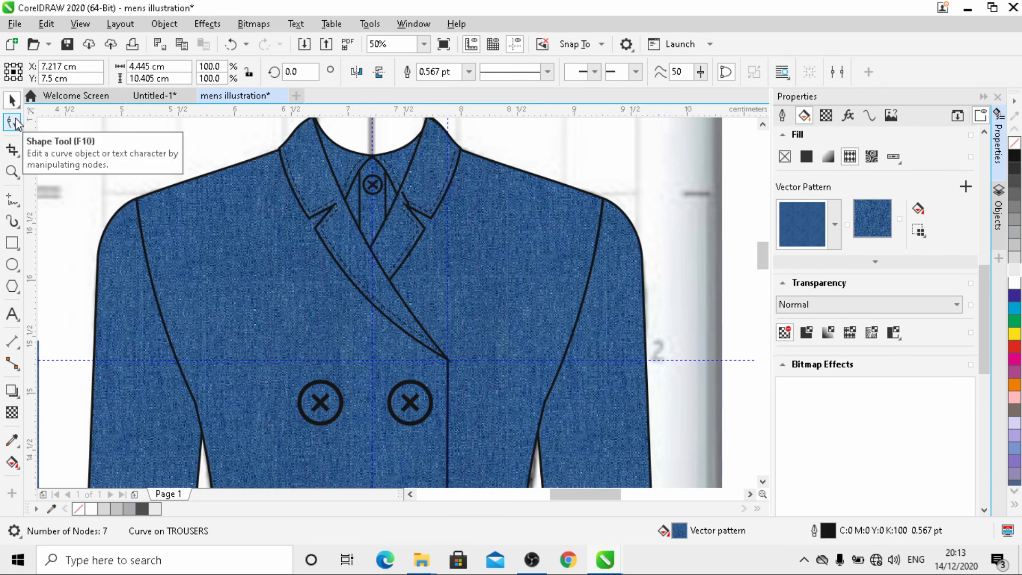
scroll(358, 185, "down", 2)
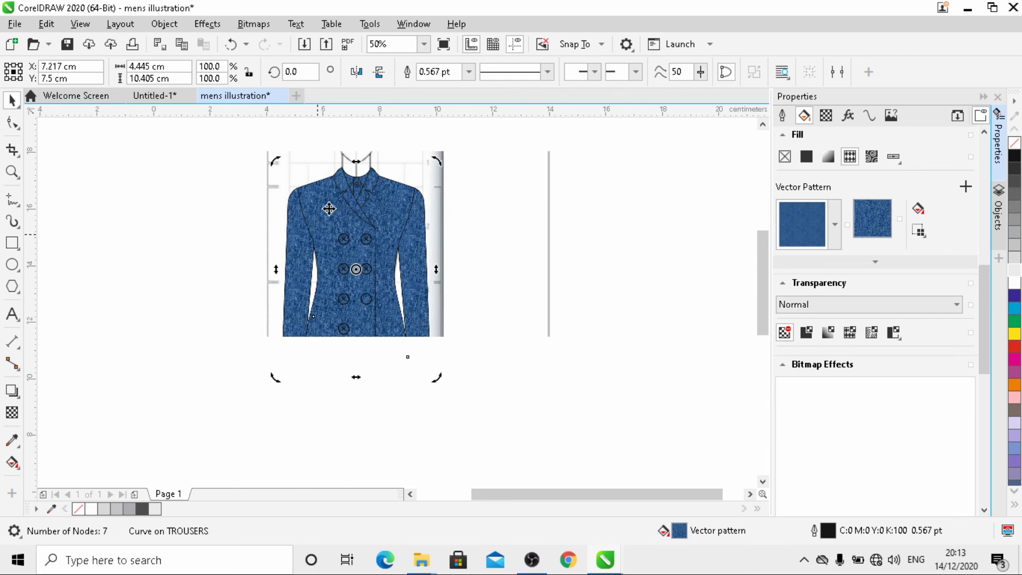
scroll(350, 277, "down", 3)
scroll(350, 280, "up", 3)
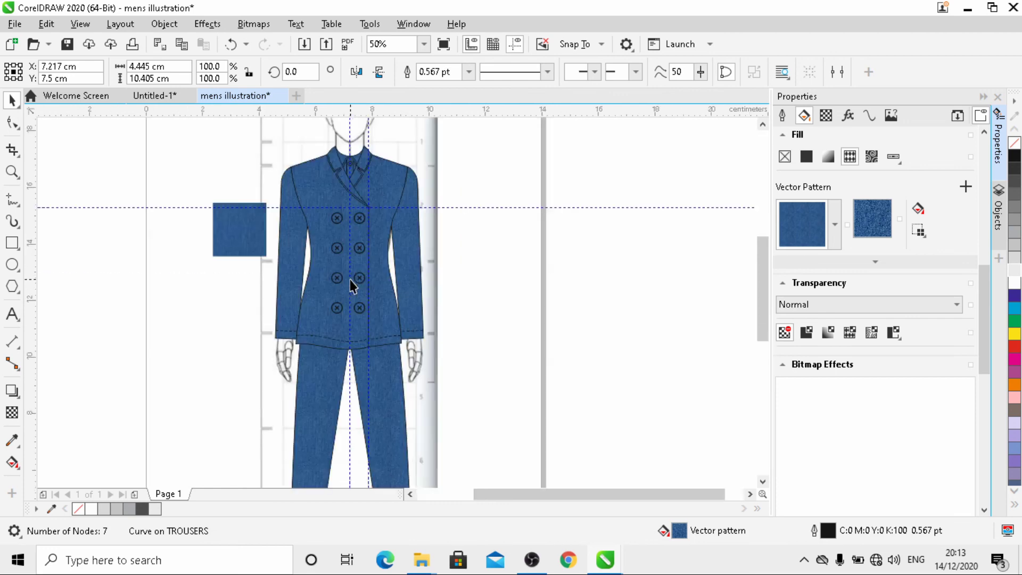
left_click(356, 267)
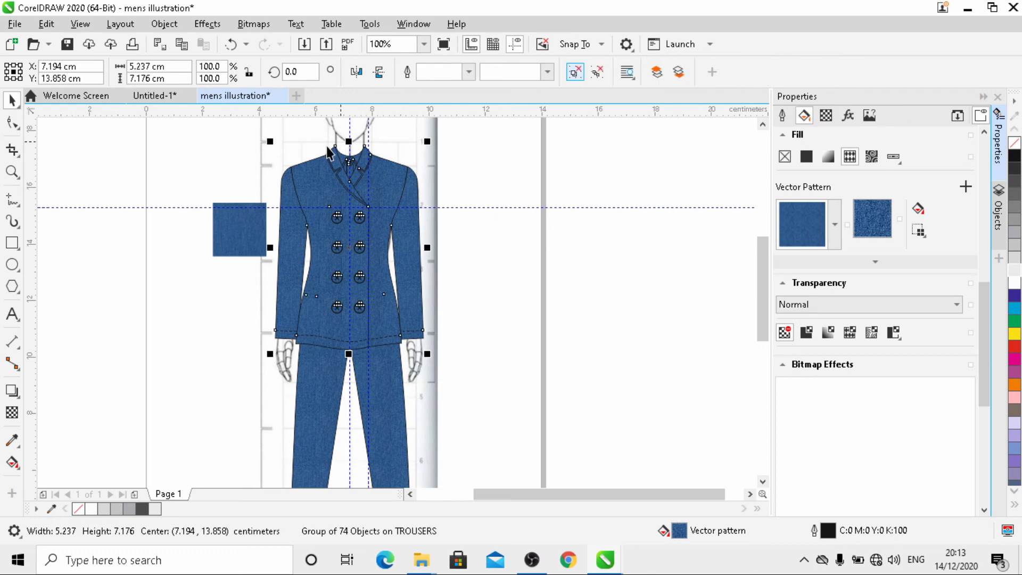
- Fill the shirt's left collar piece, placket pieces and neck button with white
scroll(332, 158, "up", 3)
scroll(354, 168, "up", 3)
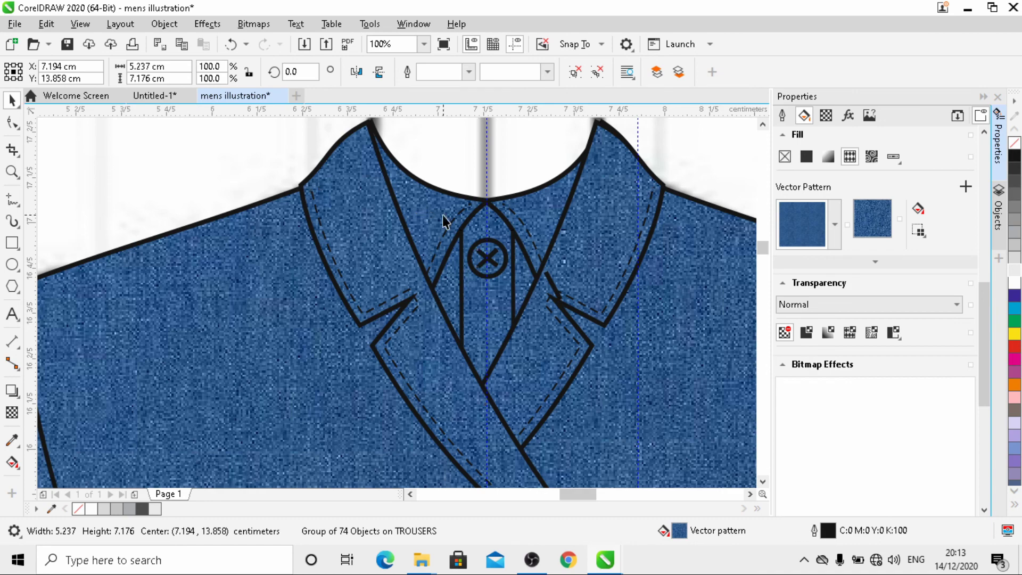
scroll(443, 221, "up", 2)
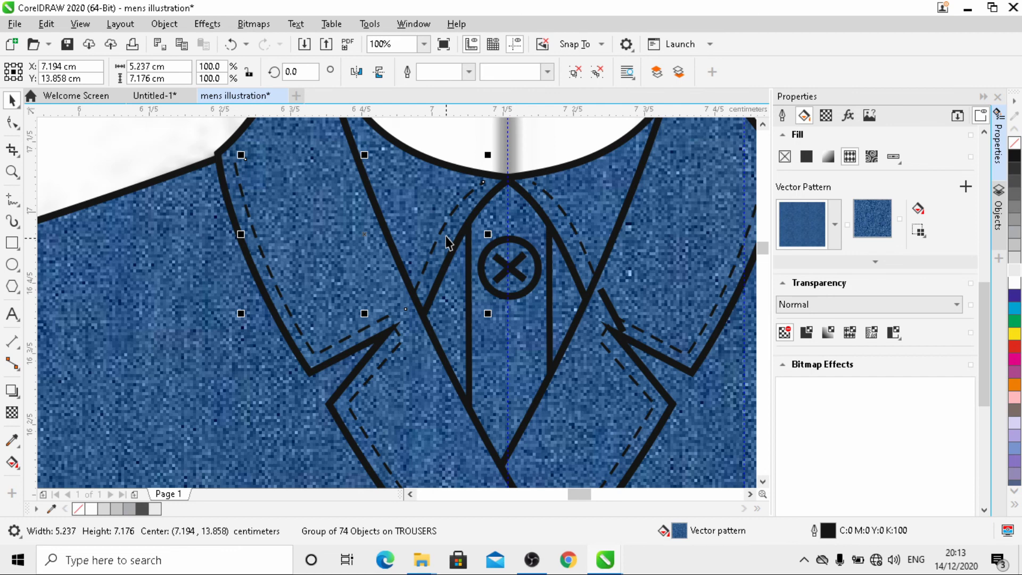
left_click(453, 233, "ctrl")
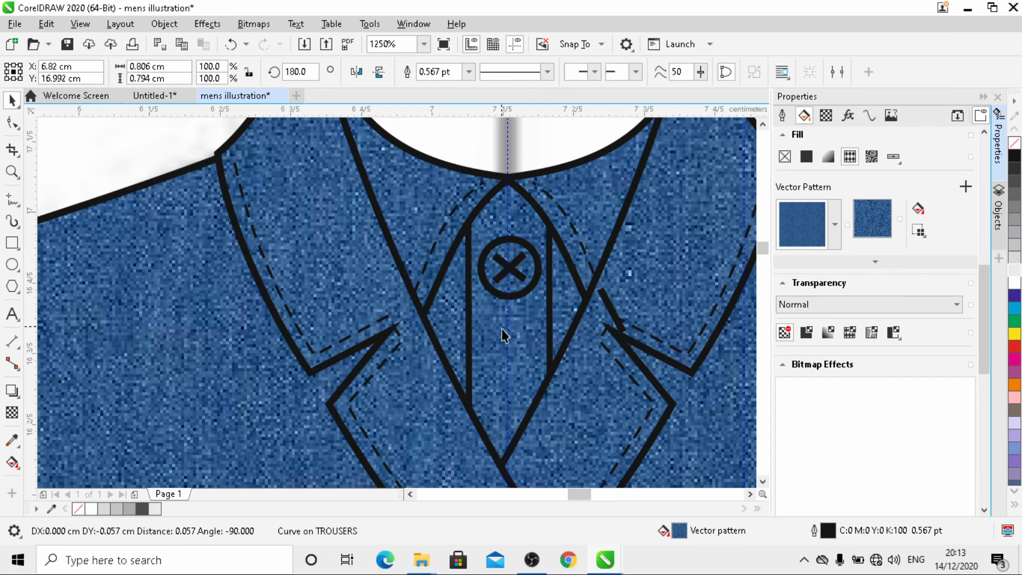
left_click_drag(501, 328, 502, 327)
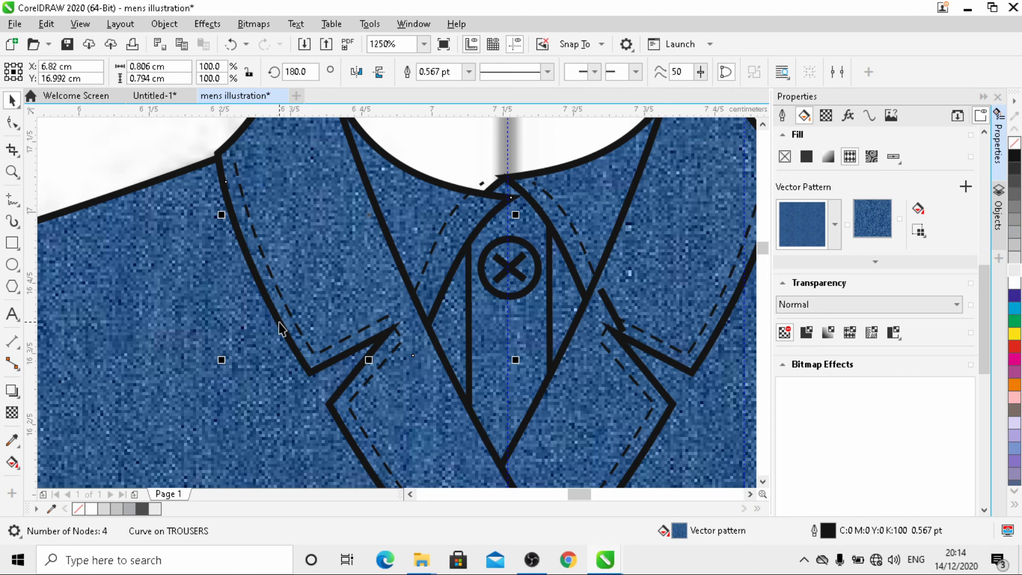
key("ctrl+z")
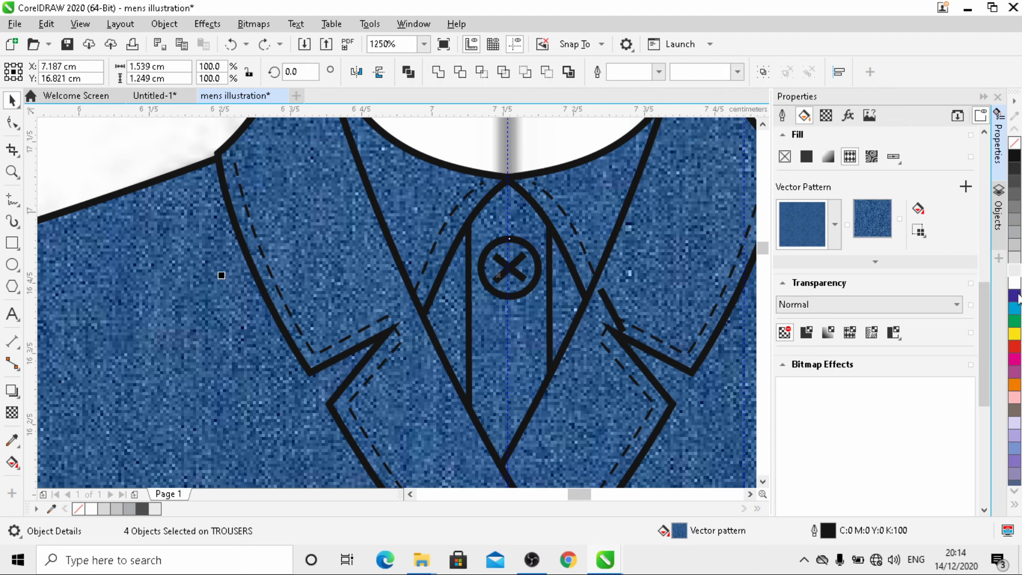
left_click(1015, 282)
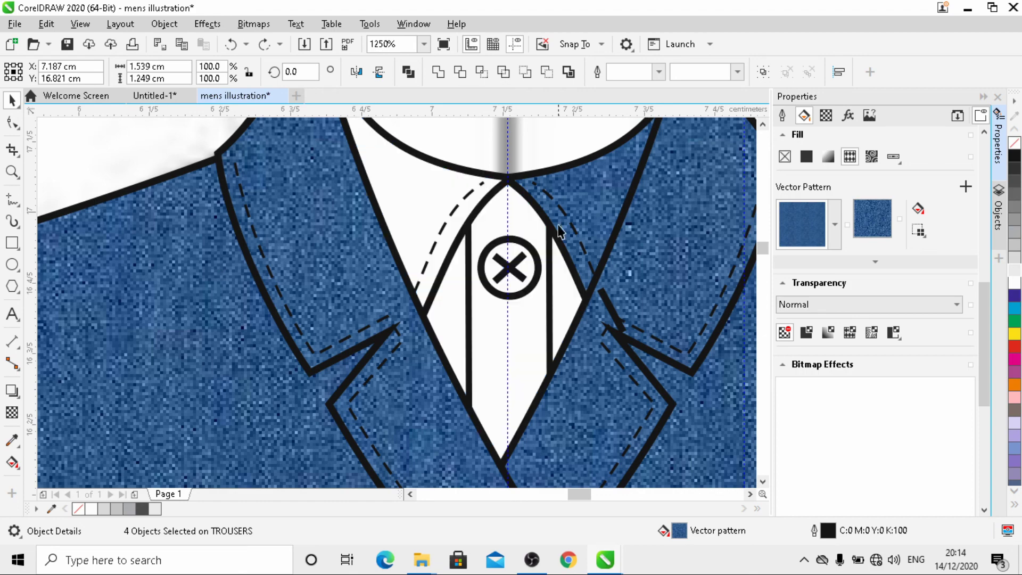
- Fill the shirt's right collar piece behind the lapel with white and deselect it
left_click(558, 227)
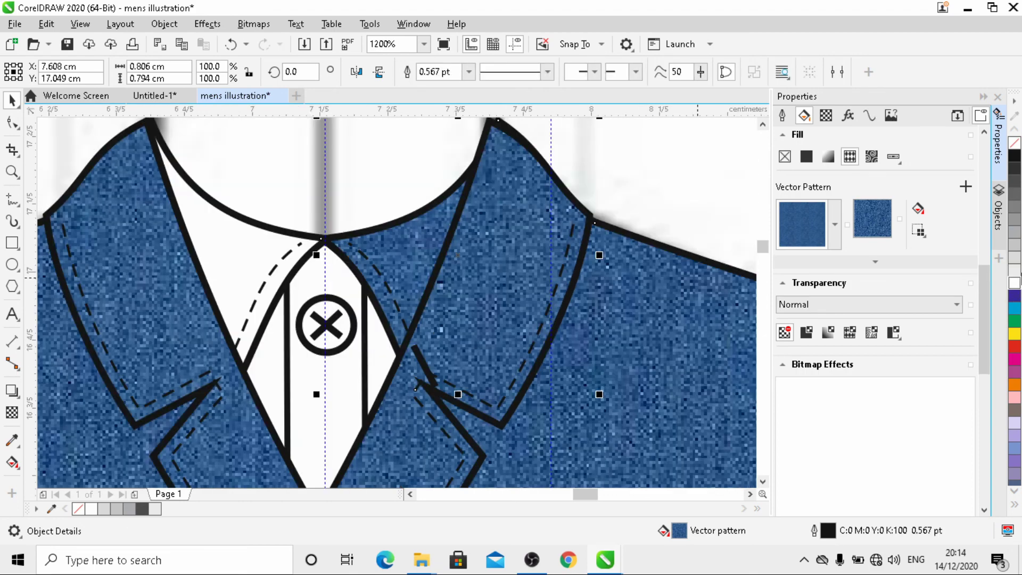
scroll(237, 224, "down", 5)
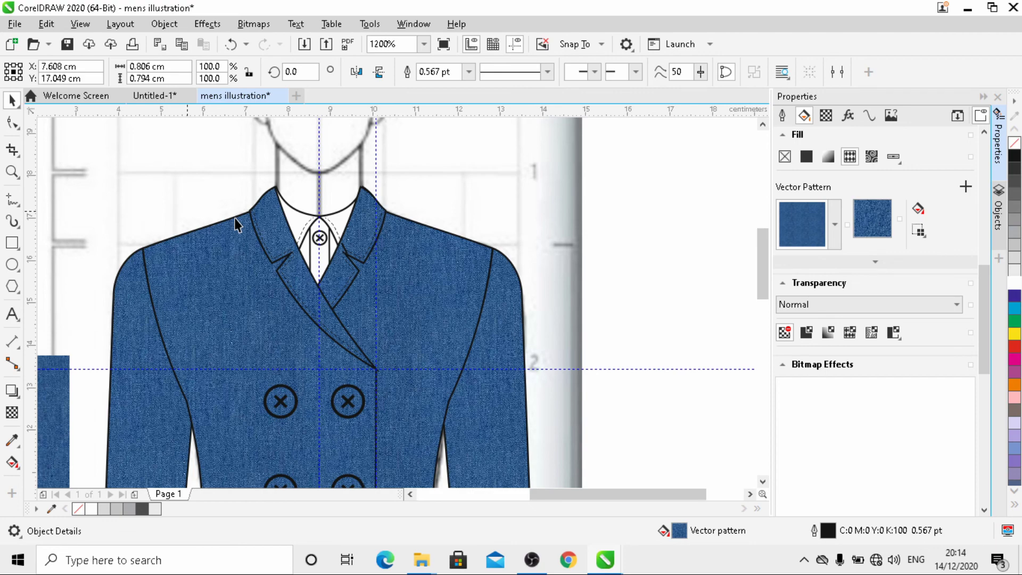
scroll(236, 224, "up", 3)
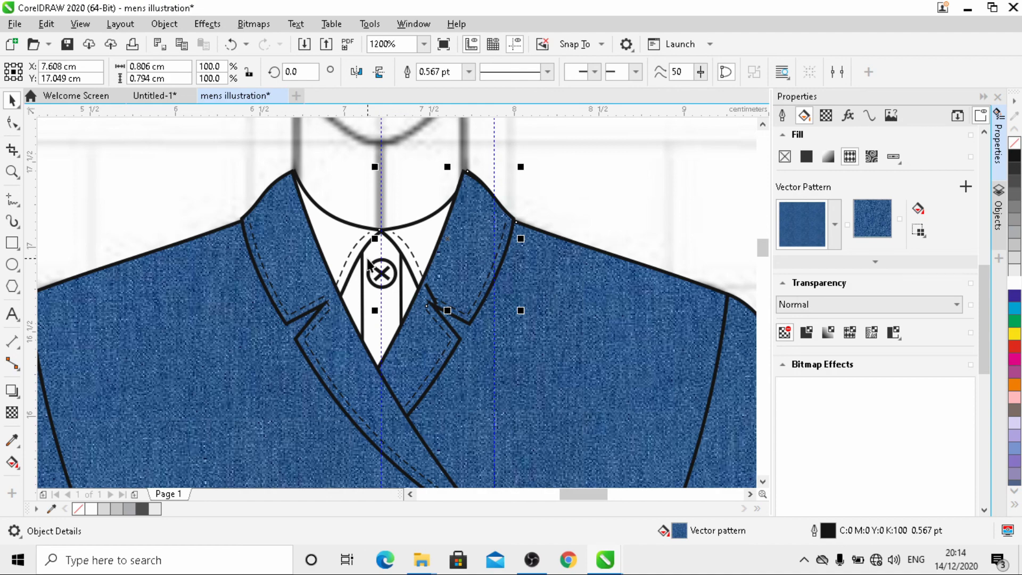
left_click(596, 190)
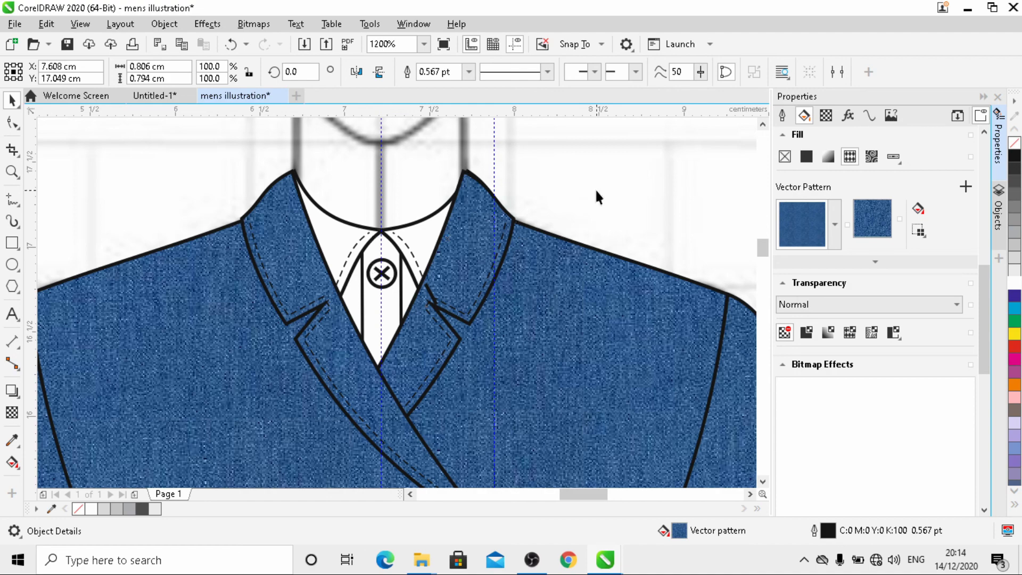
- Group all the garment pieces together with the denim swatch and add a drop shadow running down from the neckline at about 269 degrees
left_click(344, 235)
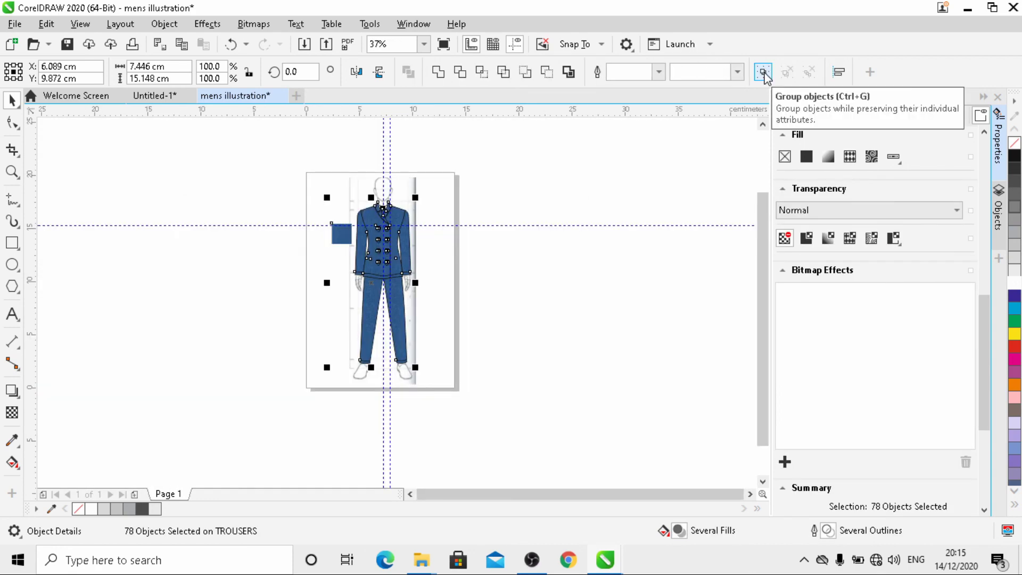
left_click(763, 73)
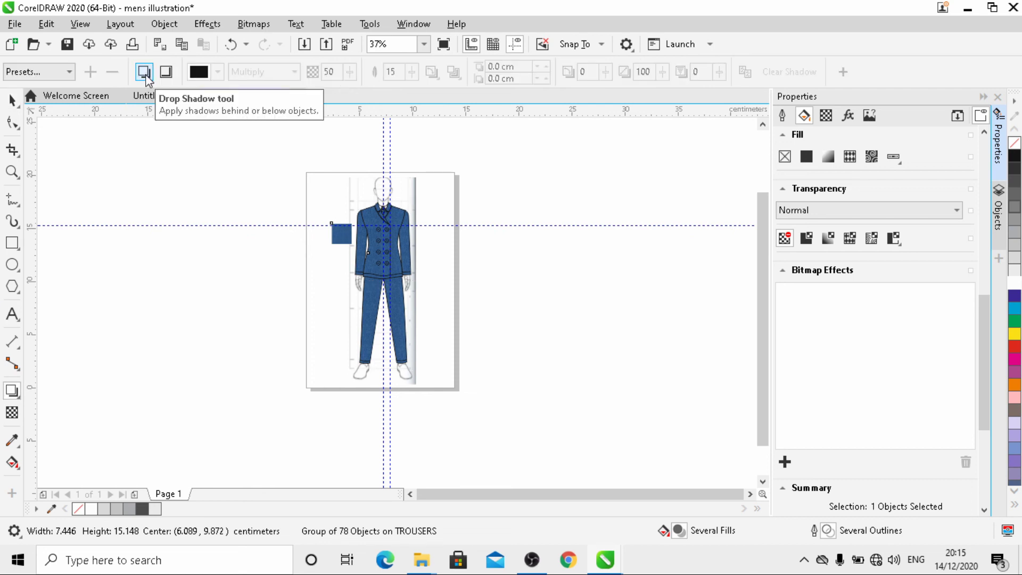
scroll(345, 212, "up", 2)
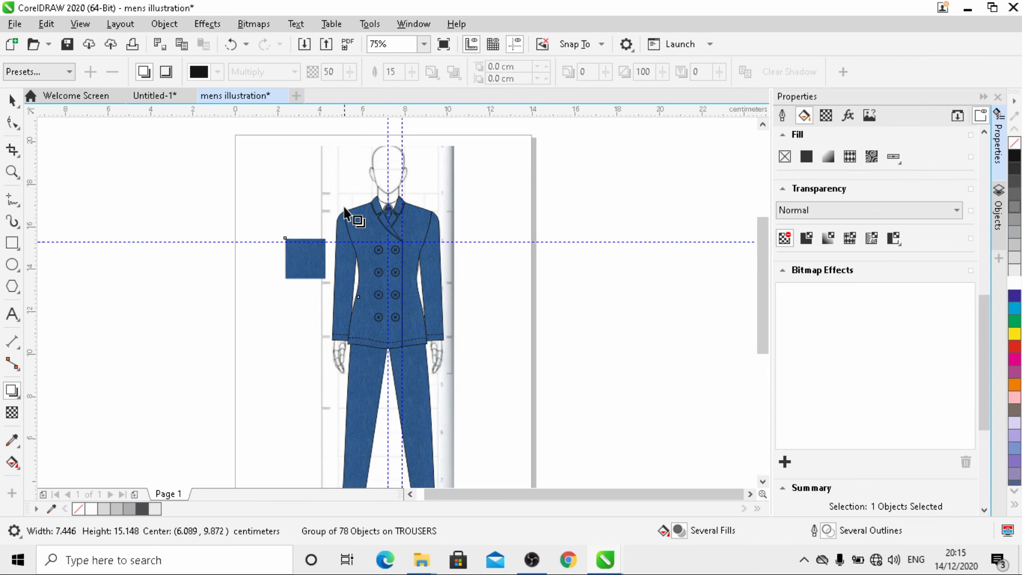
scroll(344, 207, "down", 1)
left_click_drag(353, 206, 362, 369)
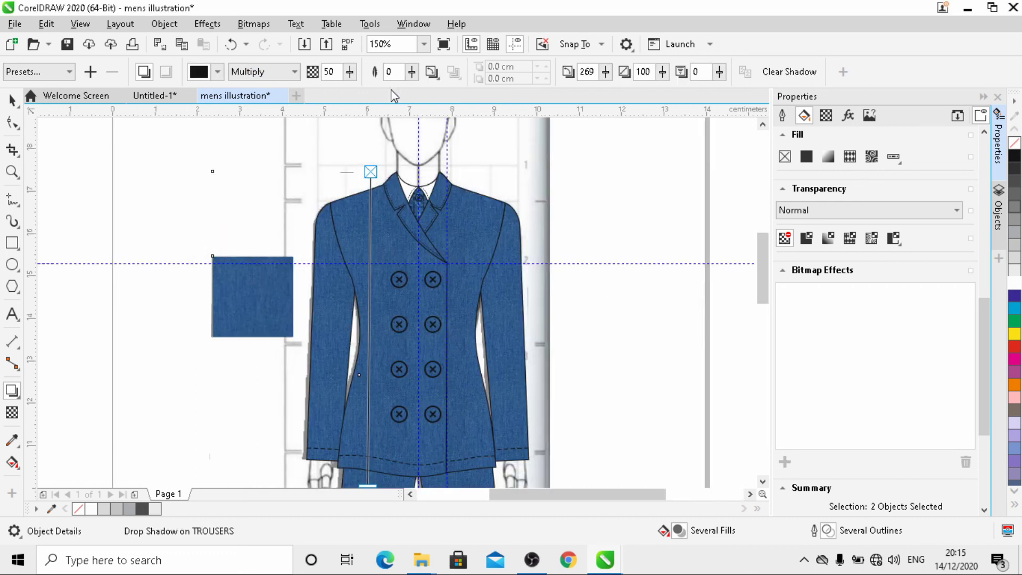
- Set the new drop shadow's opacity to 0 and hide the object properties, leaving the list of layers and objects on display
left_click_drag(349, 72, 319, 93)
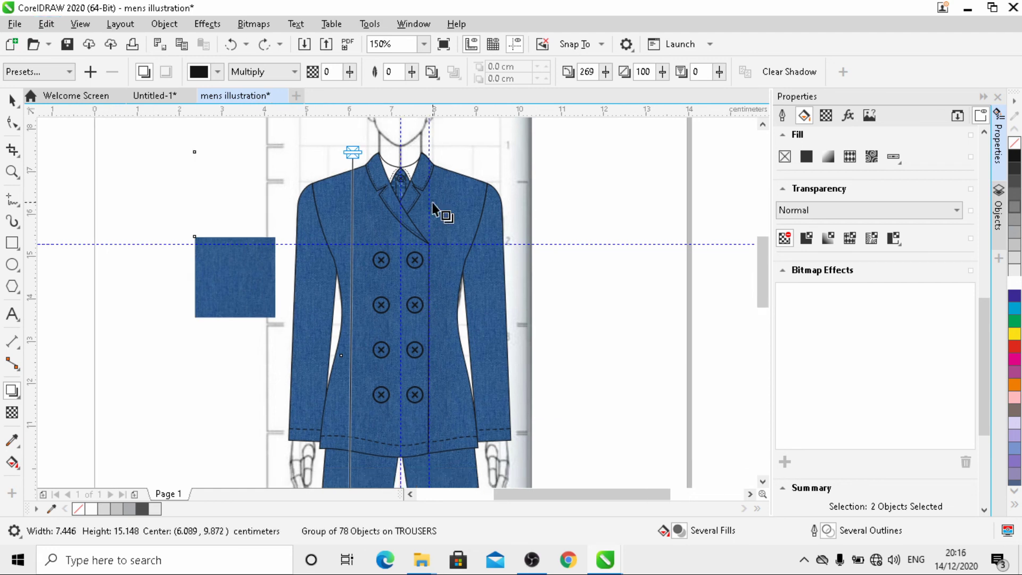
left_click(163, 23)
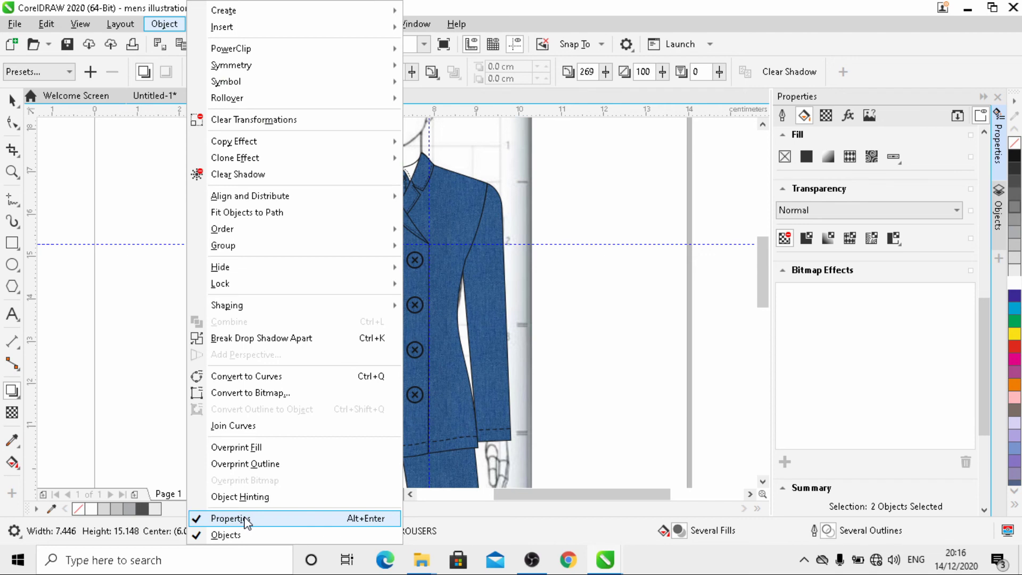
left_click(245, 519)
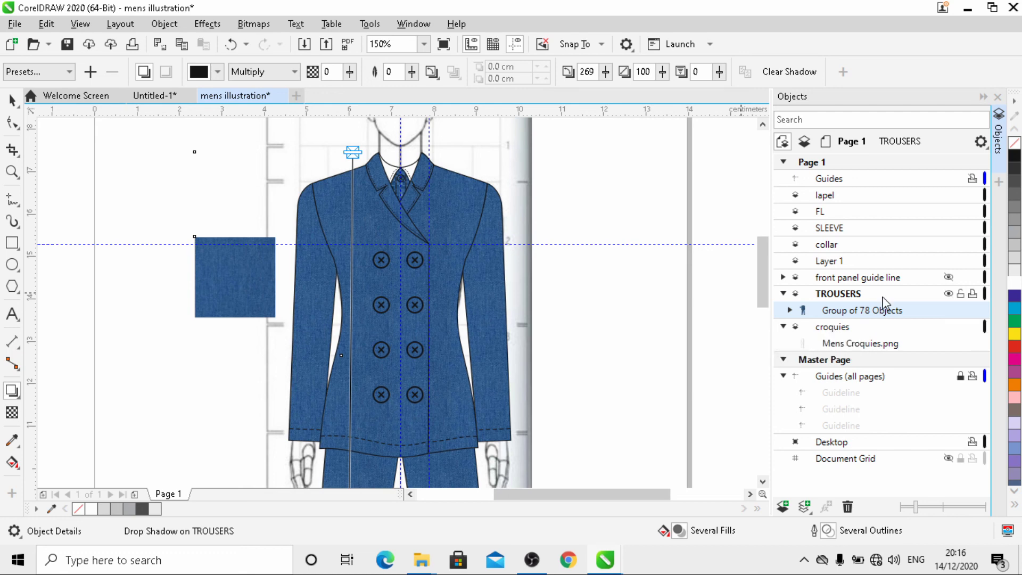
- Unlock the master page's guides layer and delete the horizontal guideline and both vertical guidelines crossing the suit
left_click(961, 376)
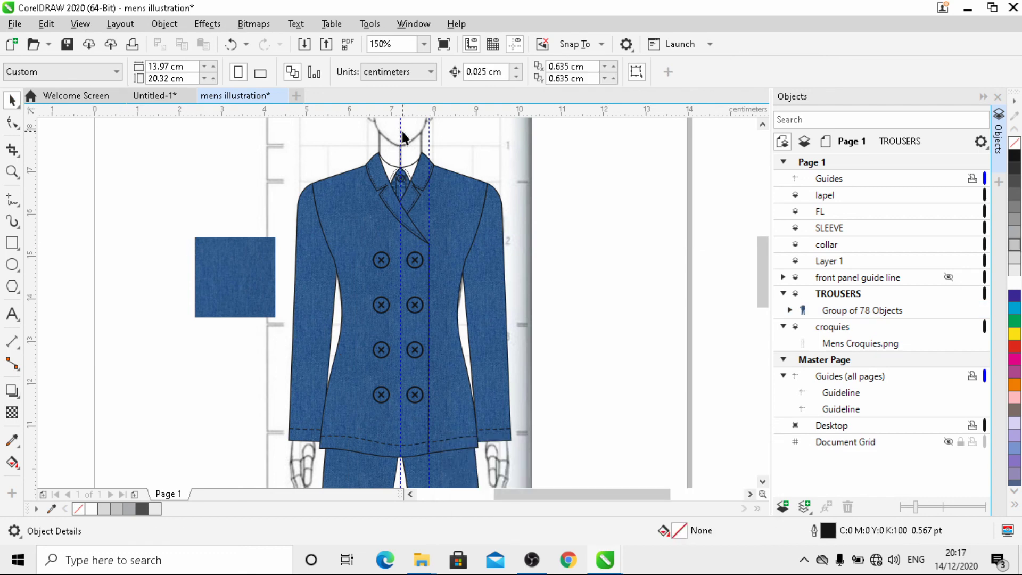
left_click(401, 131)
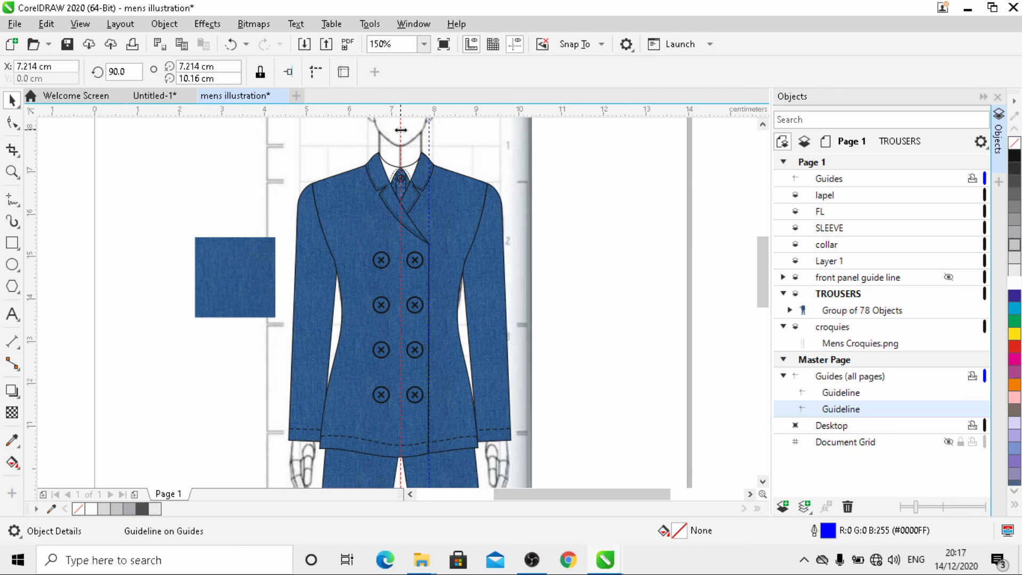
left_click_drag(400, 130, 429, 136)
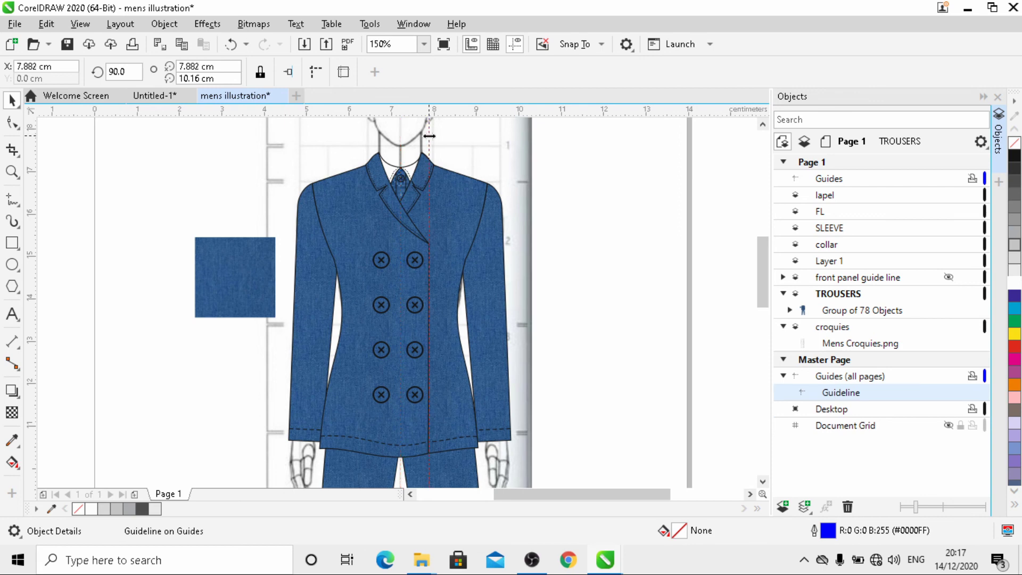
key("Delete")
- Select everything on the page and group the suit together with the croquis image
scroll(420, 175, "down", 5)
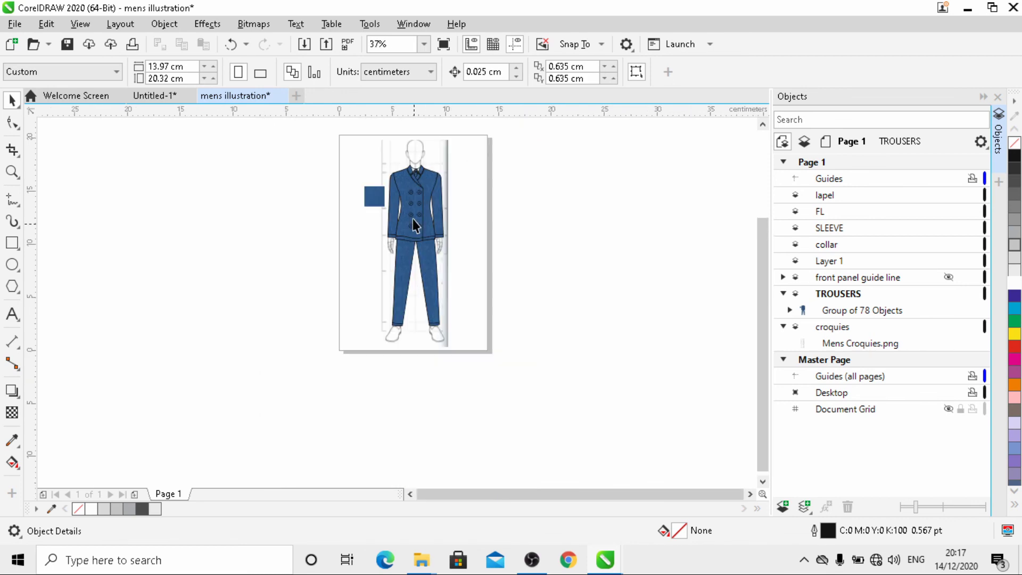
left_click(413, 219)
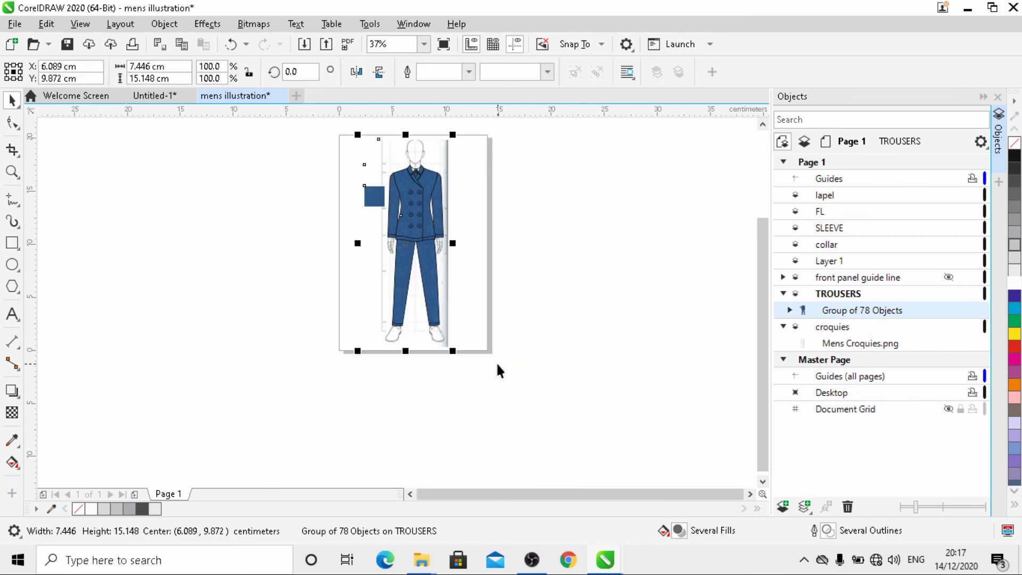
key("ctrl+a")
left_click(773, 75)
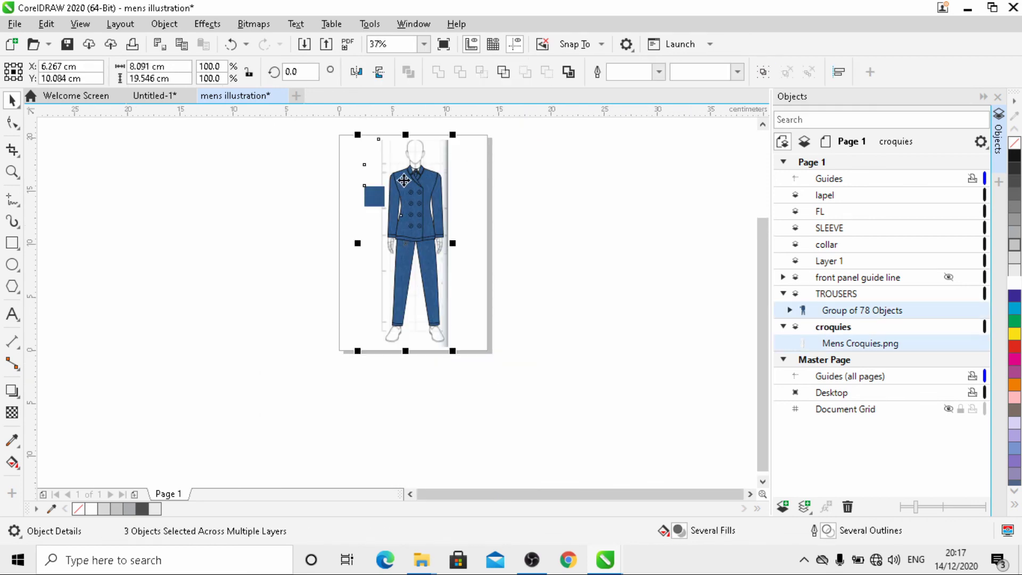
scroll(404, 177, "up", 3)
scroll(321, 185, "up", 1)
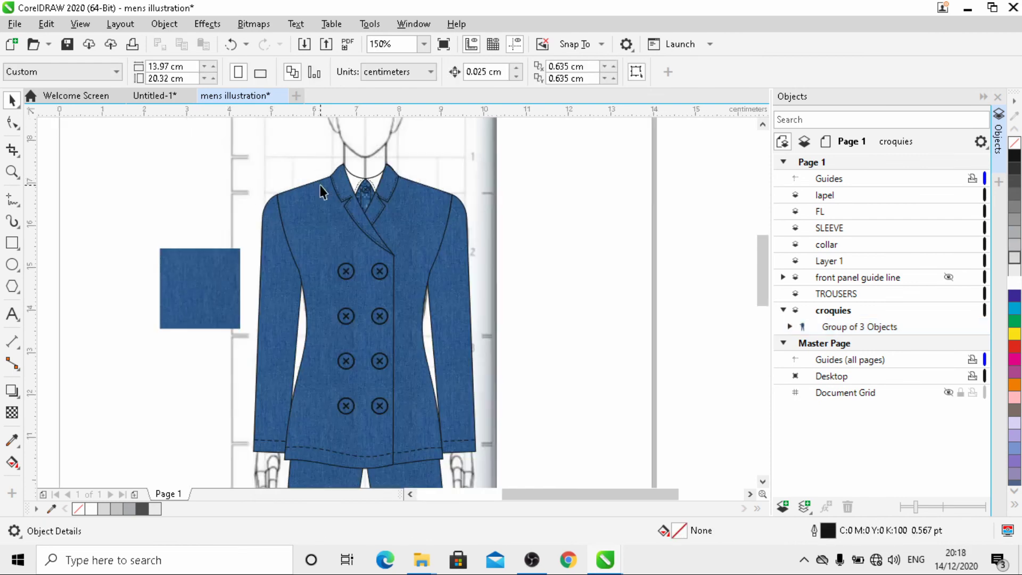